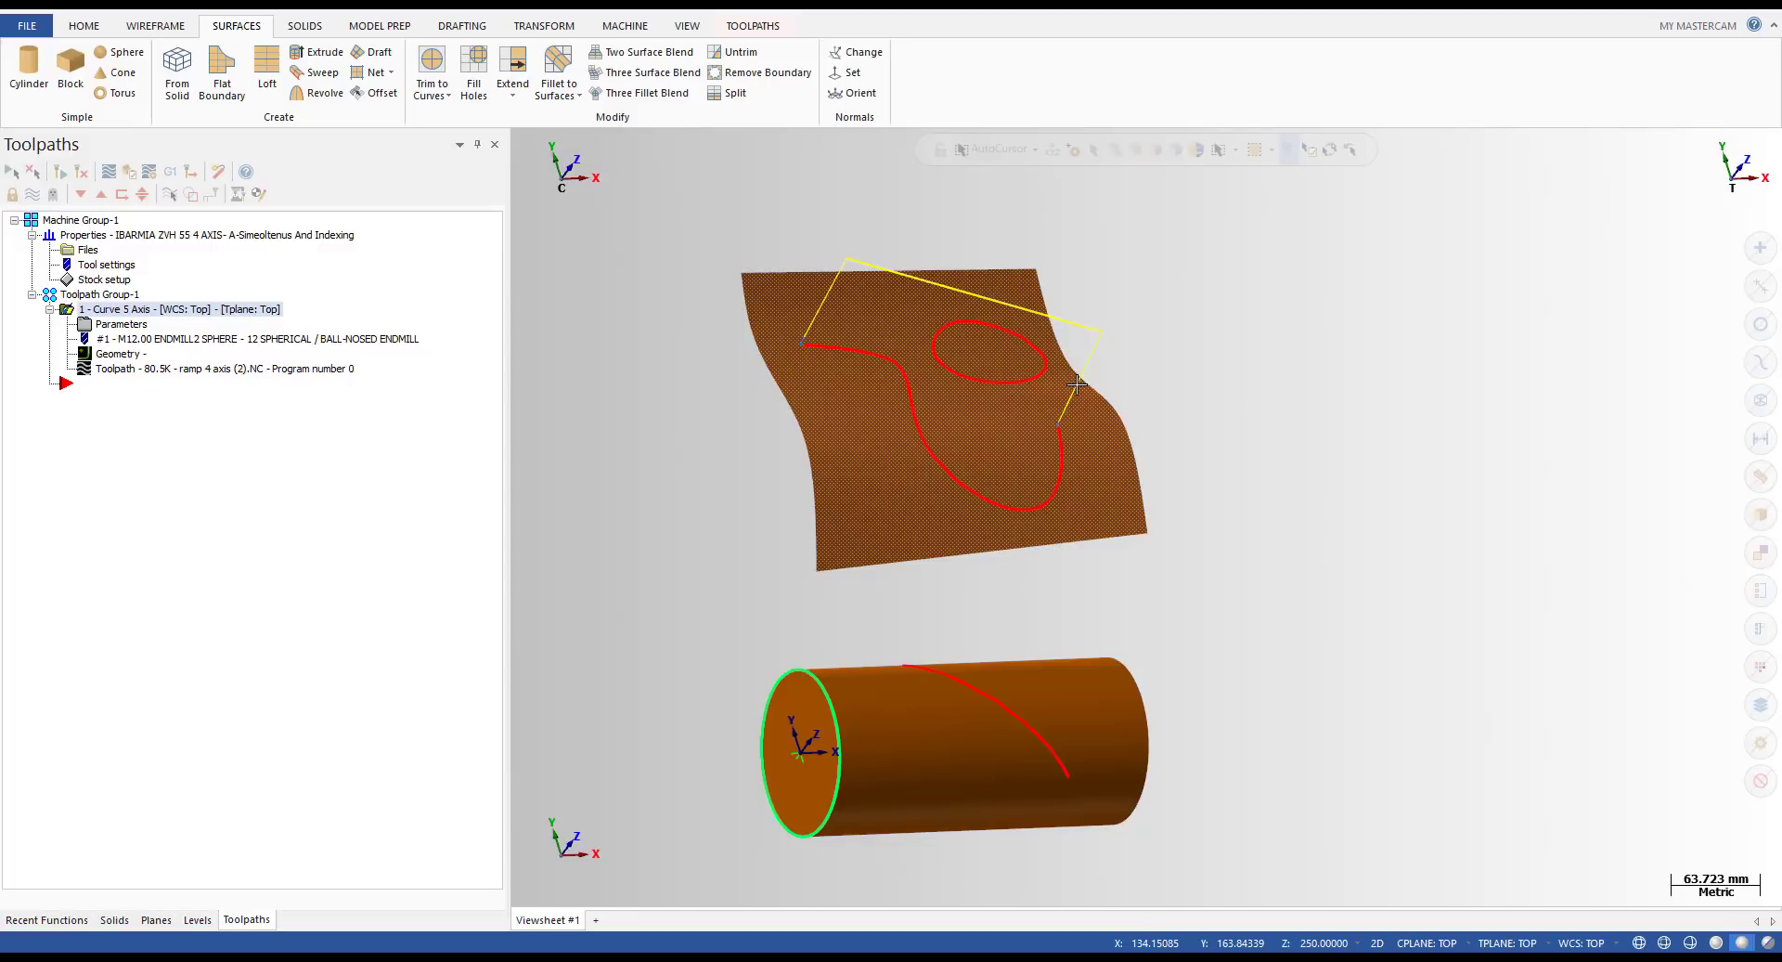
- Examine the Curve 5 Axis toolpath over the wavy surface from top and tilted views
{"action": "scroll", "coordinate": [956, 434], "scroll_direction": "up", "scroll_amount": 2}
{"action": "mouse_move", "coordinate": [981, 477]}
{"action": "middle_mouse_down"}
{"action": "mouse_move", "coordinate": [955, 448]}
{"action": "mouse_move", "coordinate": [987, 455]}
{"action": "mouse_move", "coordinate": [929, 455]}
{"action": "middle_mouse_up"}
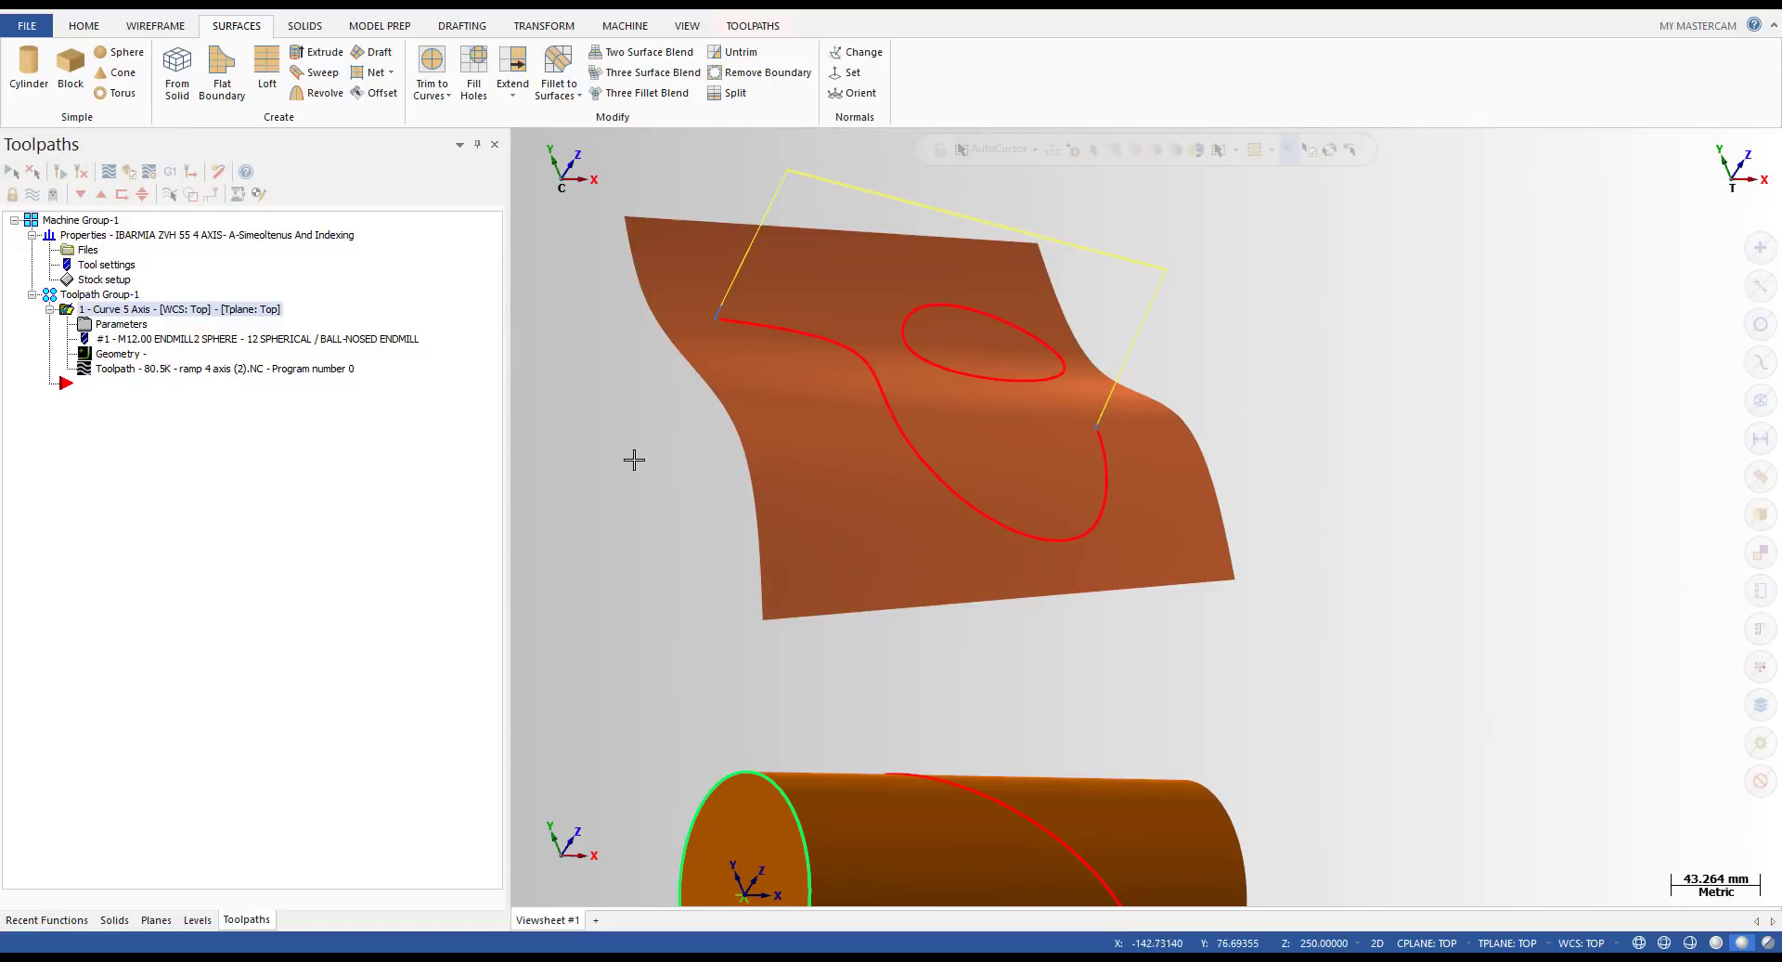
{"action": "key", "text": "alt+1"}
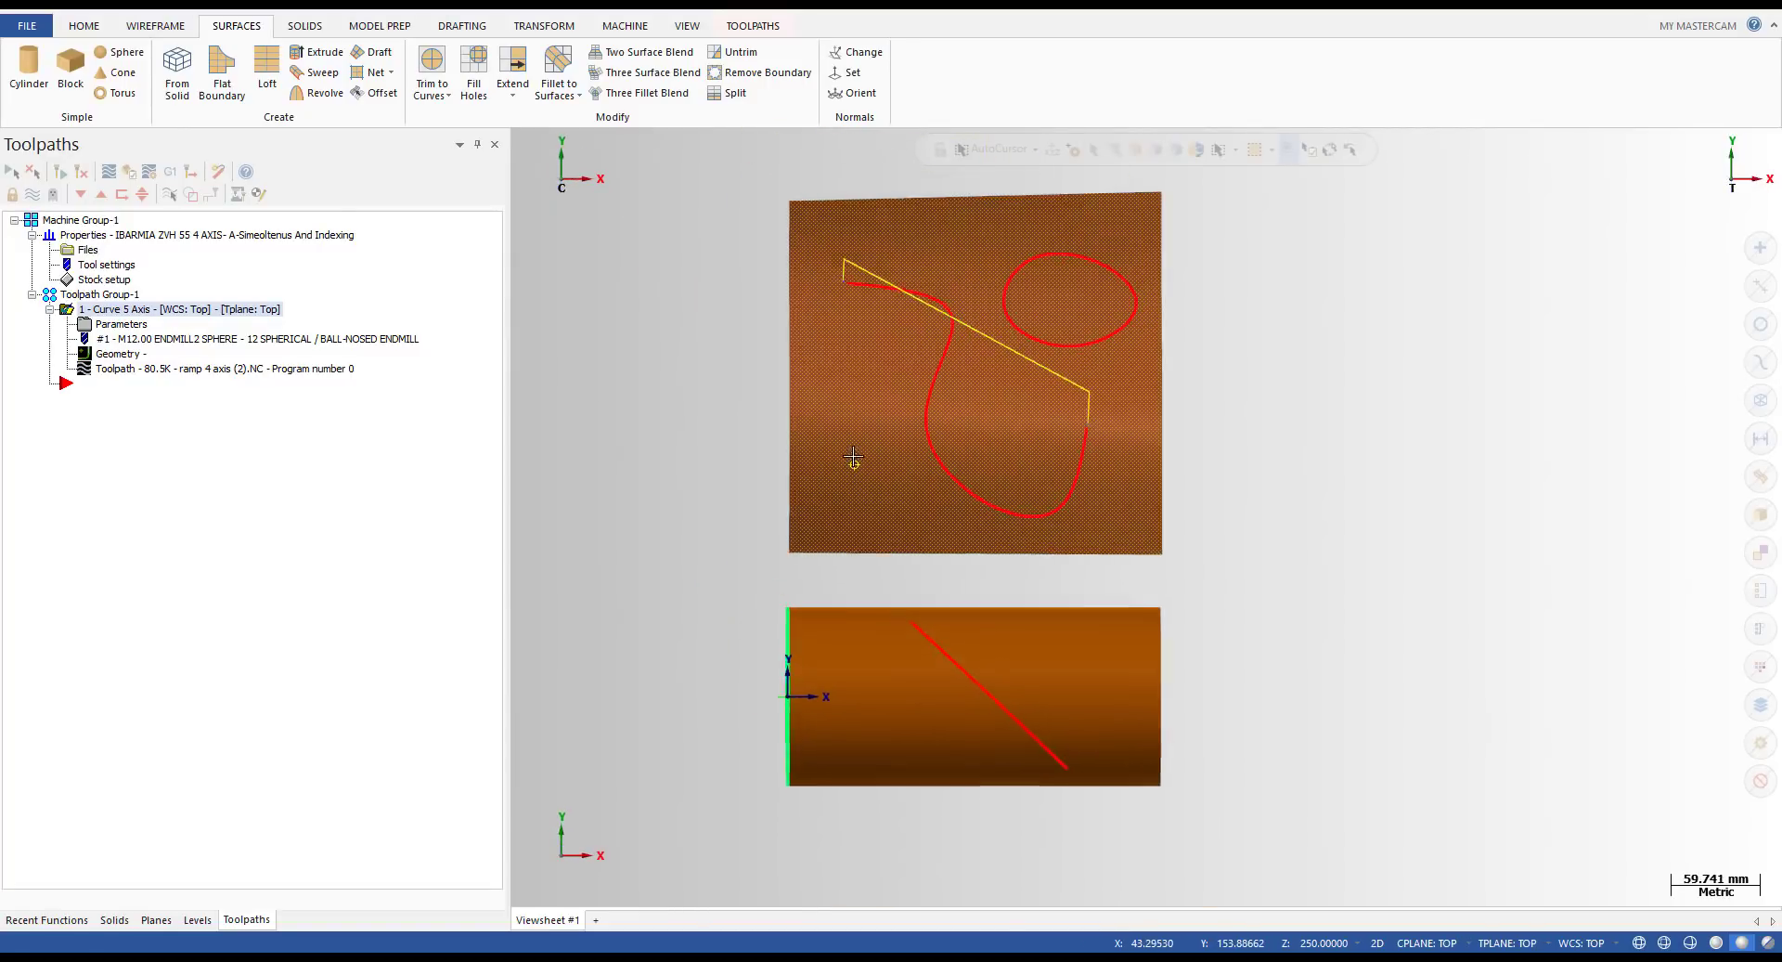
{"action": "middle_click_drag", "start_coordinate": [792, 458], "coordinate": [705, 357]}
{"action": "scroll", "coordinate": [697, 473], "scroll_direction": "down", "scroll_amount": 3}
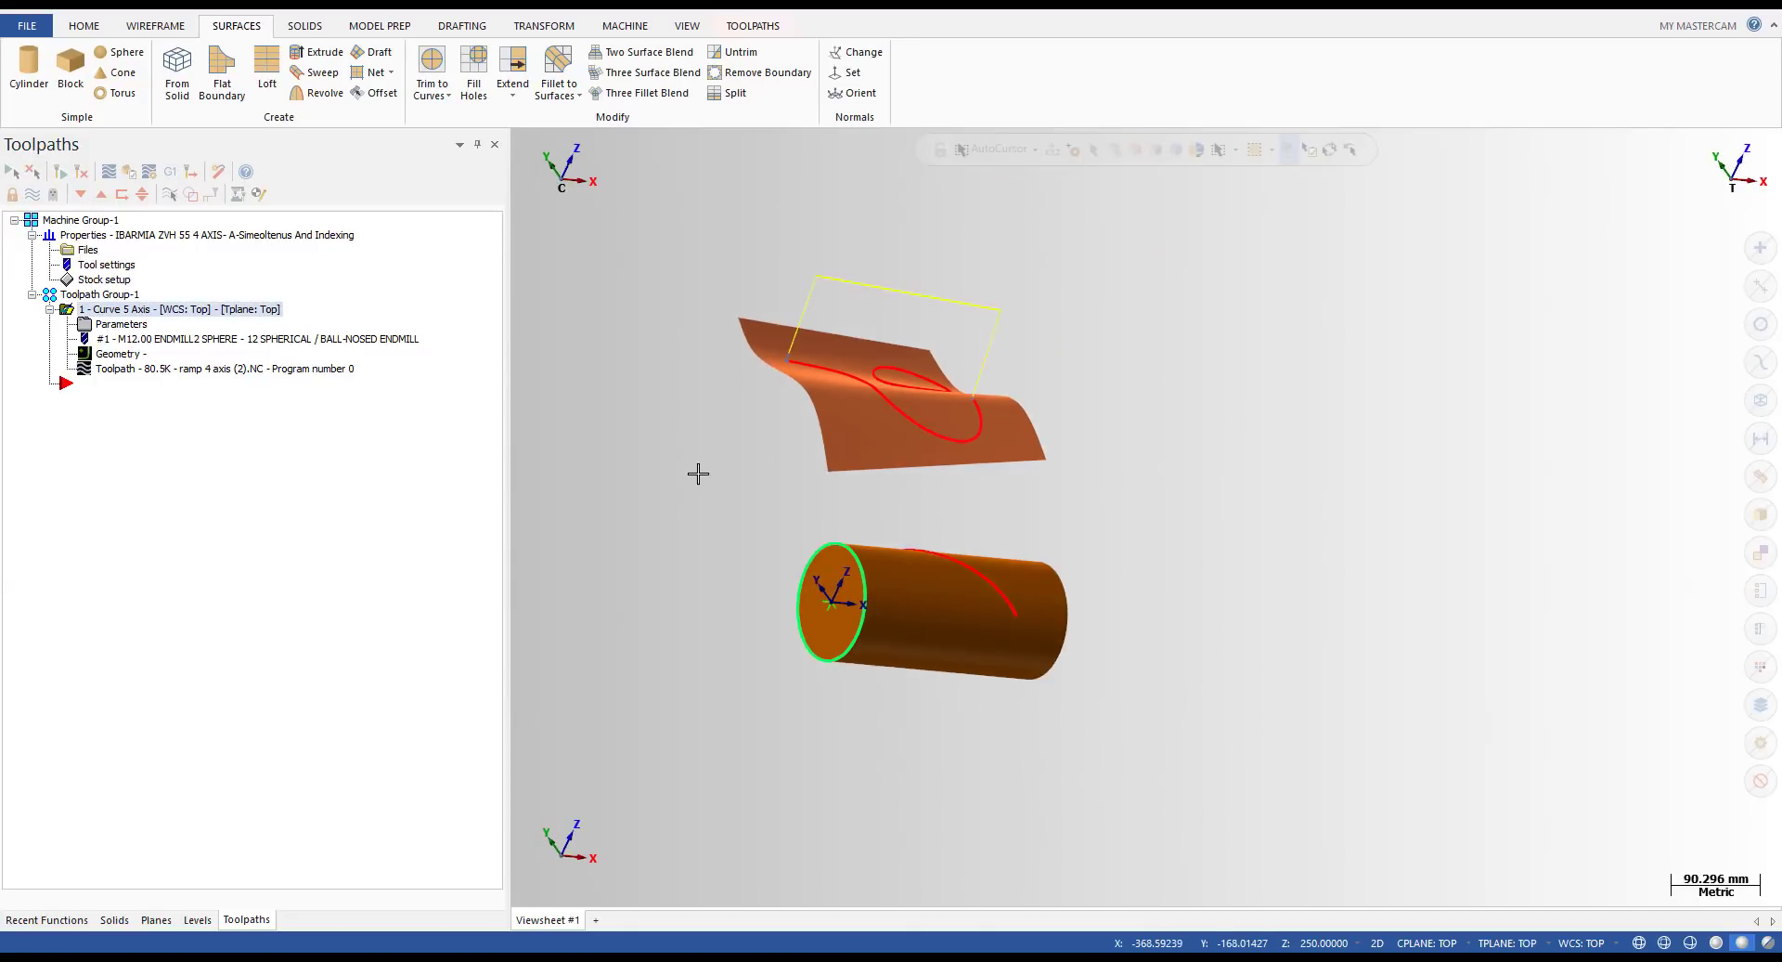
{"action": "key", "text": "alt+1"}
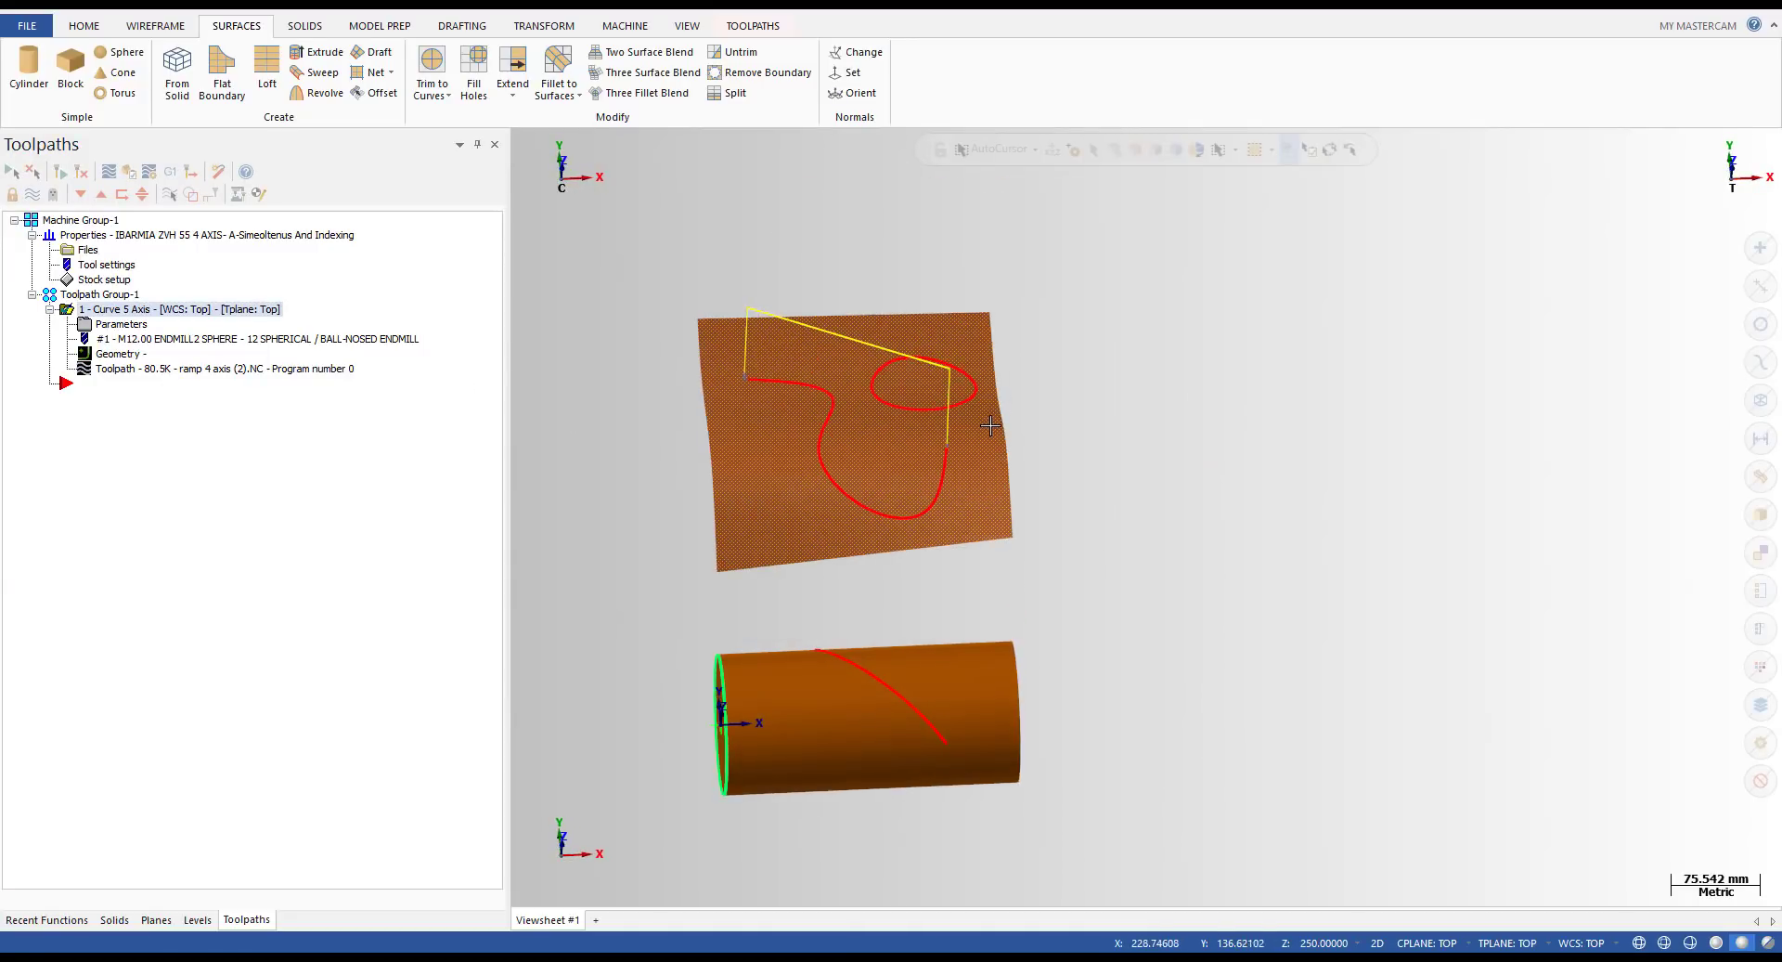
- Hide the toolpath display and inspect the wavy surface and cylinder from the front and top
{"action": "key", "text": "alt+t"}
{"action": "scroll", "coordinate": [829, 532], "scroll_direction": "up", "scroll_amount": 2}
{"action": "middle_click_drag", "start_coordinate": [827, 532], "coordinate": [881, 708]}
{"action": "scroll", "coordinate": [787, 475], "scroll_direction": "down", "scroll_amount": 4}
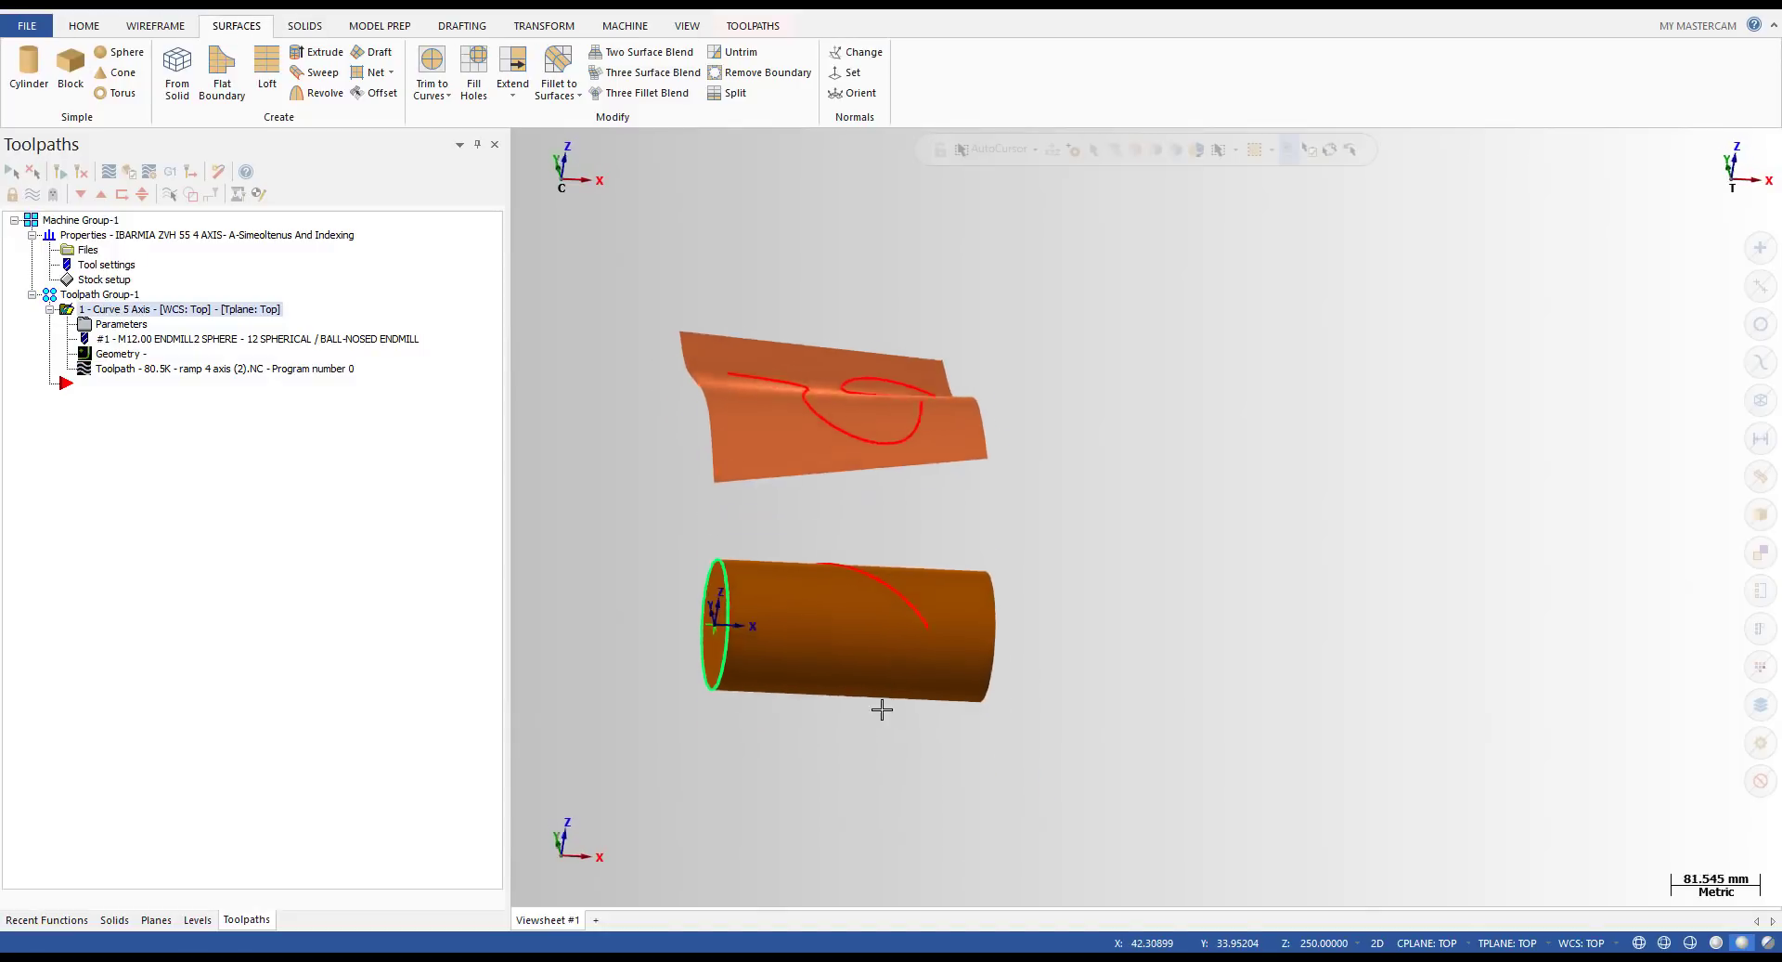
{"action": "key", "text": "alt+2"}
{"action": "key", "text": "alt+1"}
{"action": "scroll", "coordinate": [835, 649], "scroll_direction": "up", "scroll_amount": 4}
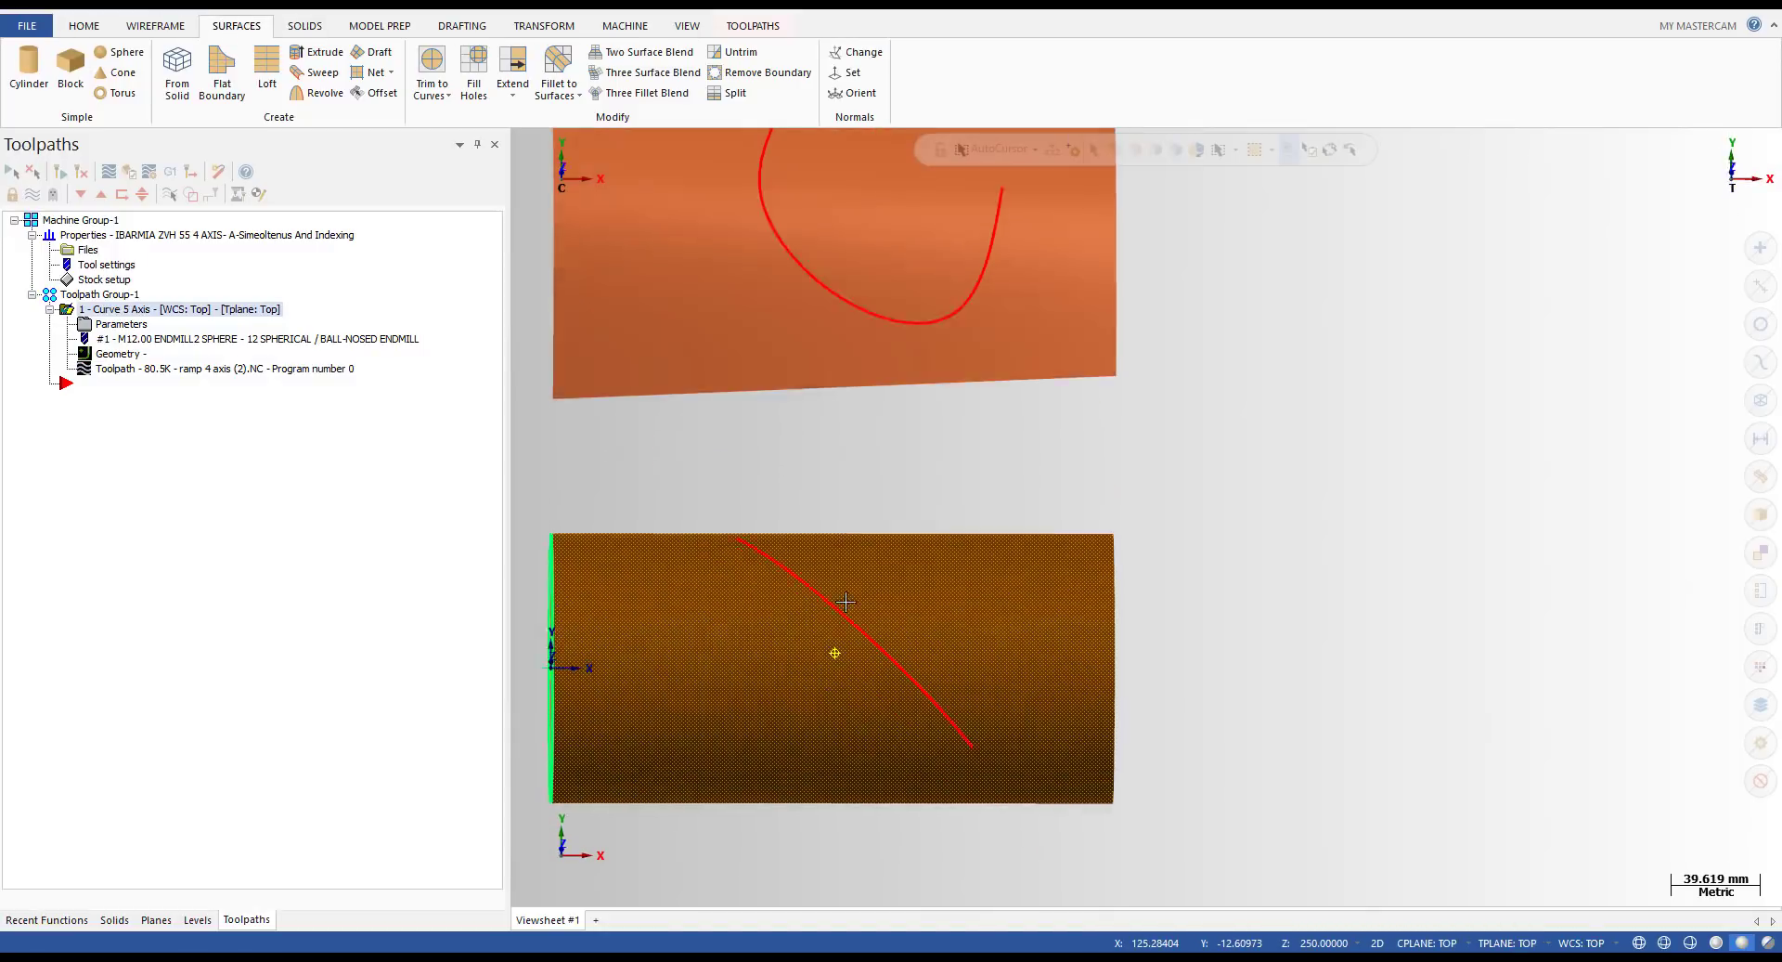
{"action": "scroll", "coordinate": [905, 601], "scroll_direction": "down", "scroll_amount": 1}
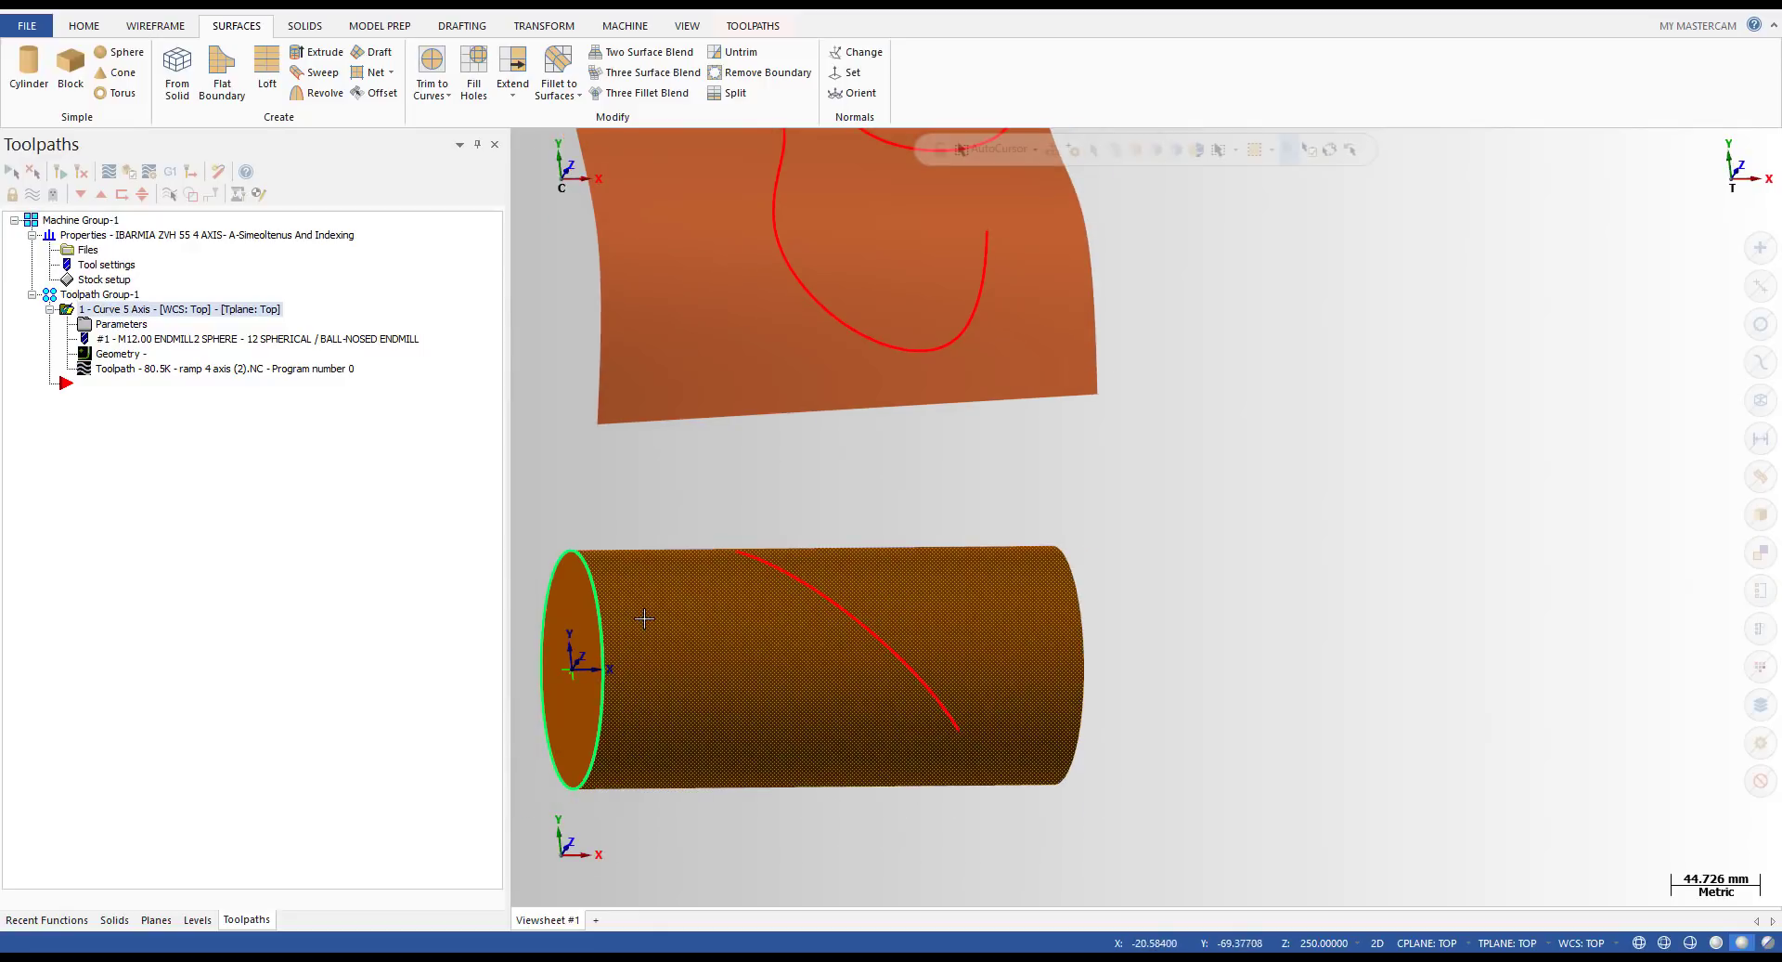
- Inspect the cylinder, its end circle and the red curve wrapped around its face
{"action": "left_click", "coordinate": [672, 612]}
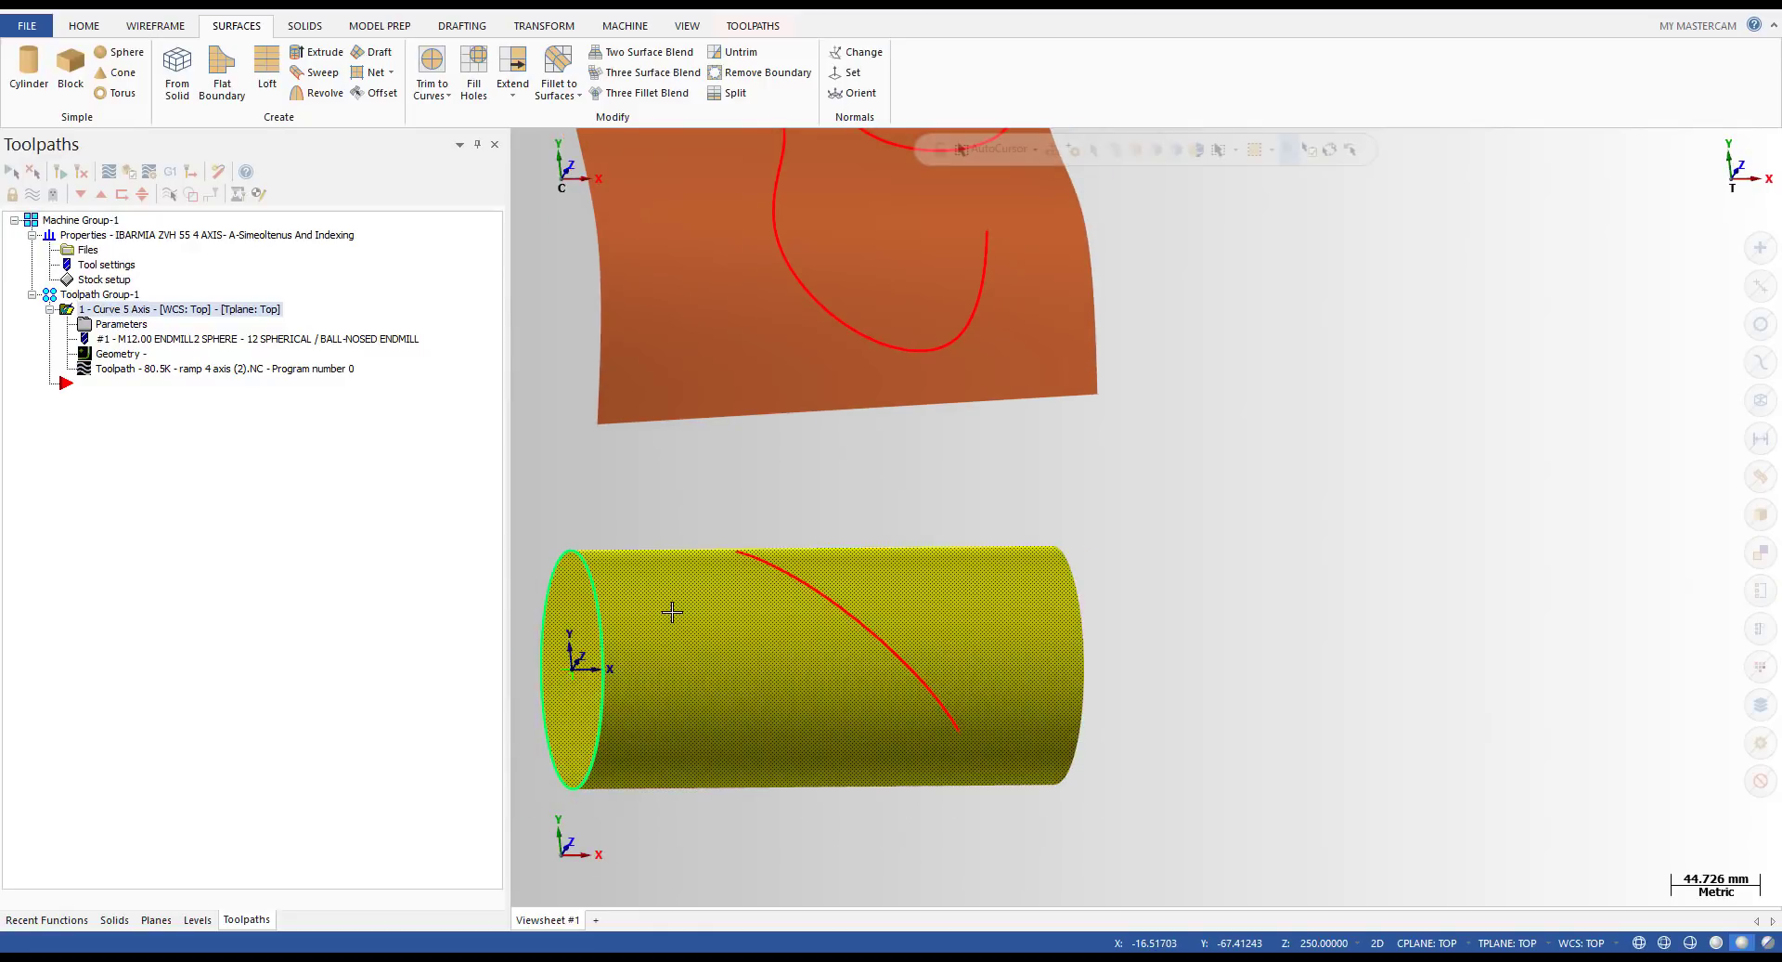
{"action": "left_click", "coordinate": [672, 612]}
{"action": "key", "text": "alt+1"}
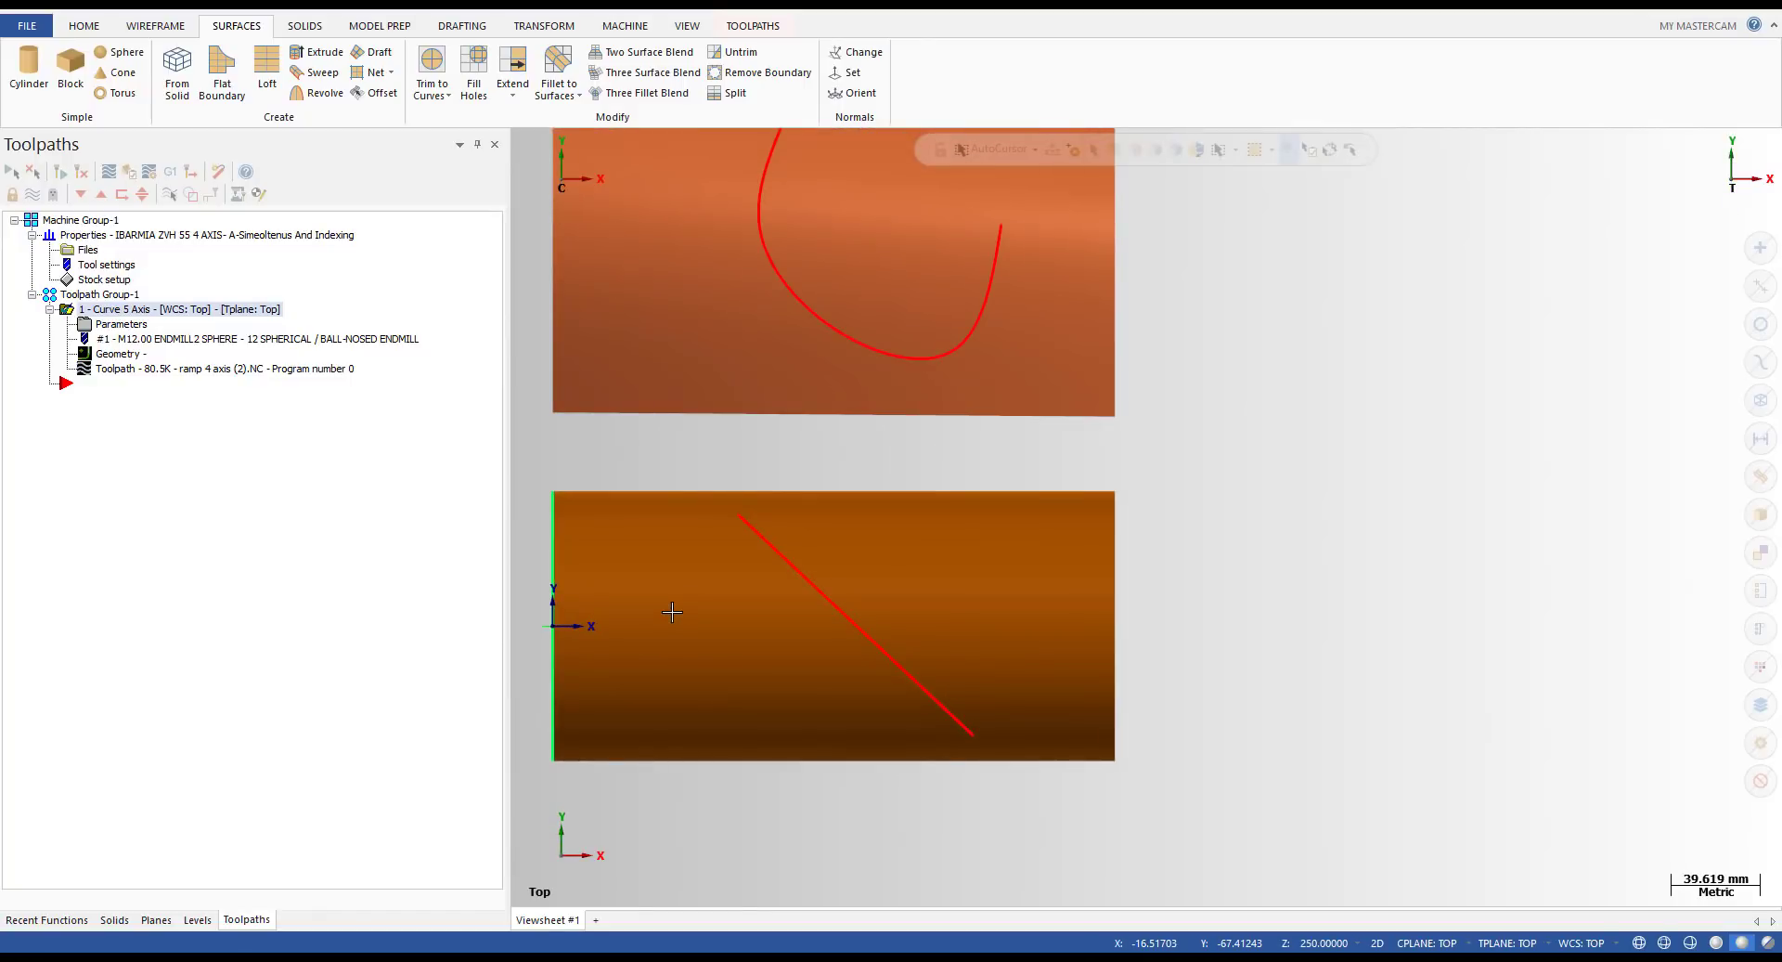
{"action": "left_click", "coordinate": [956, 721]}
{"action": "middle_click_drag", "start_coordinate": [851, 610], "coordinate": [910, 591]}
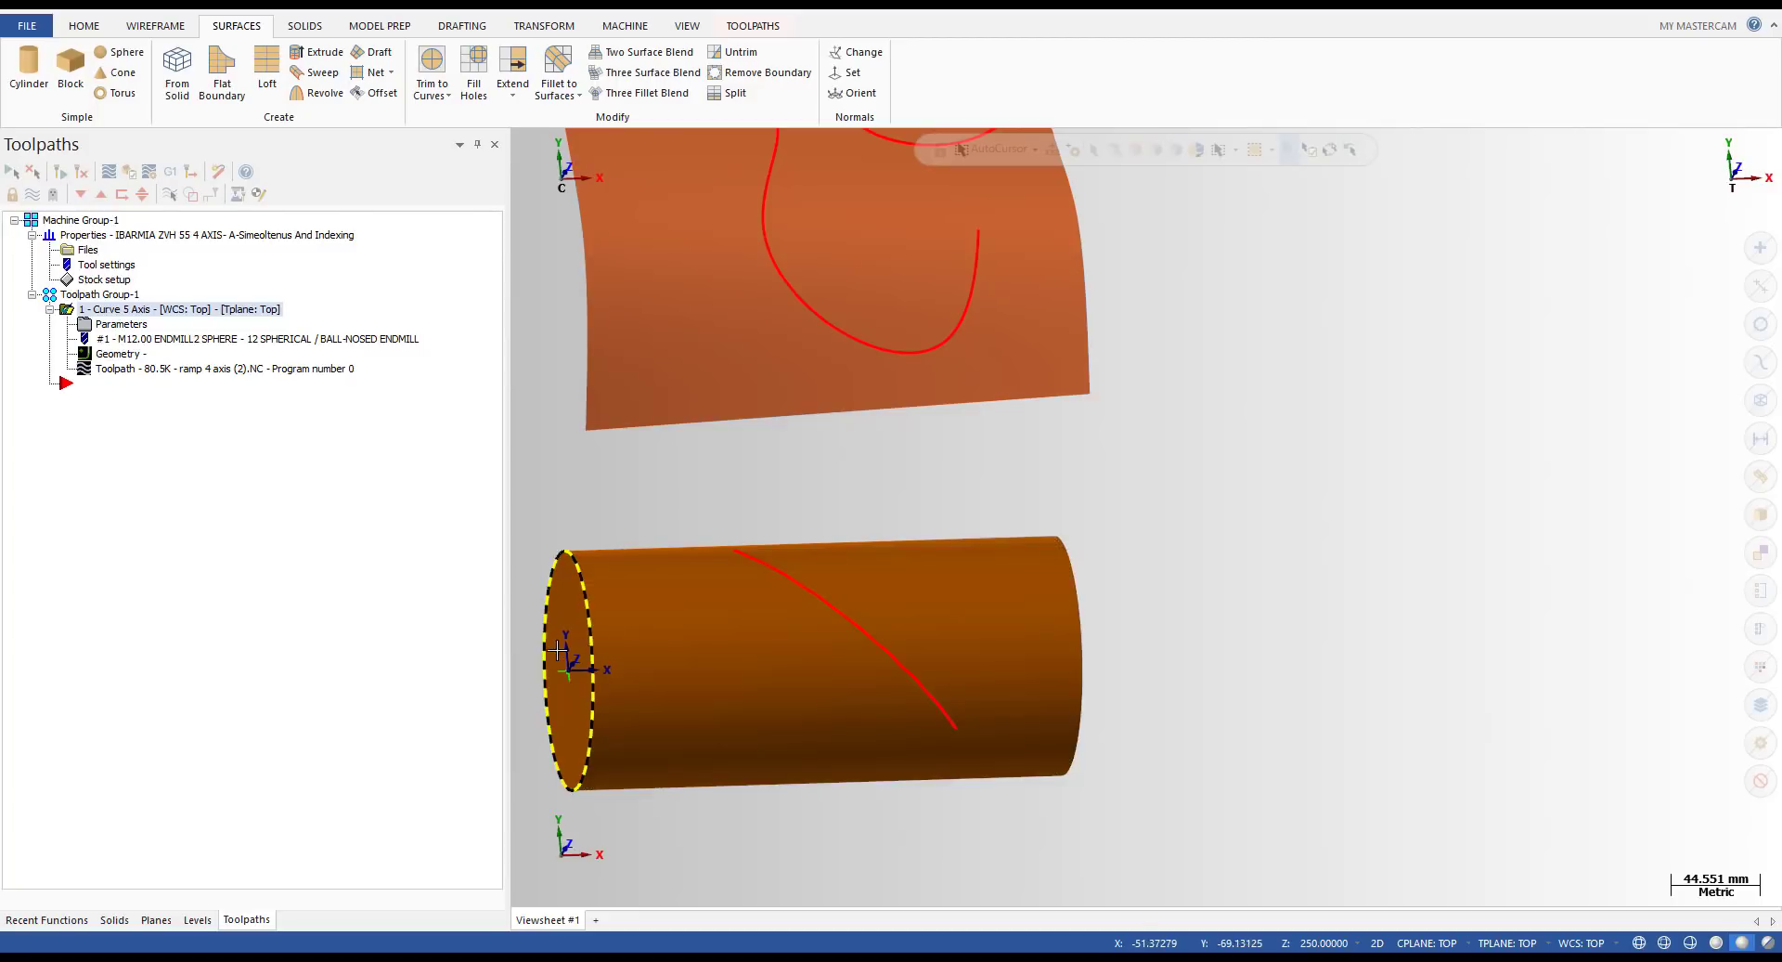
{"action": "left_click", "coordinate": [558, 650]}
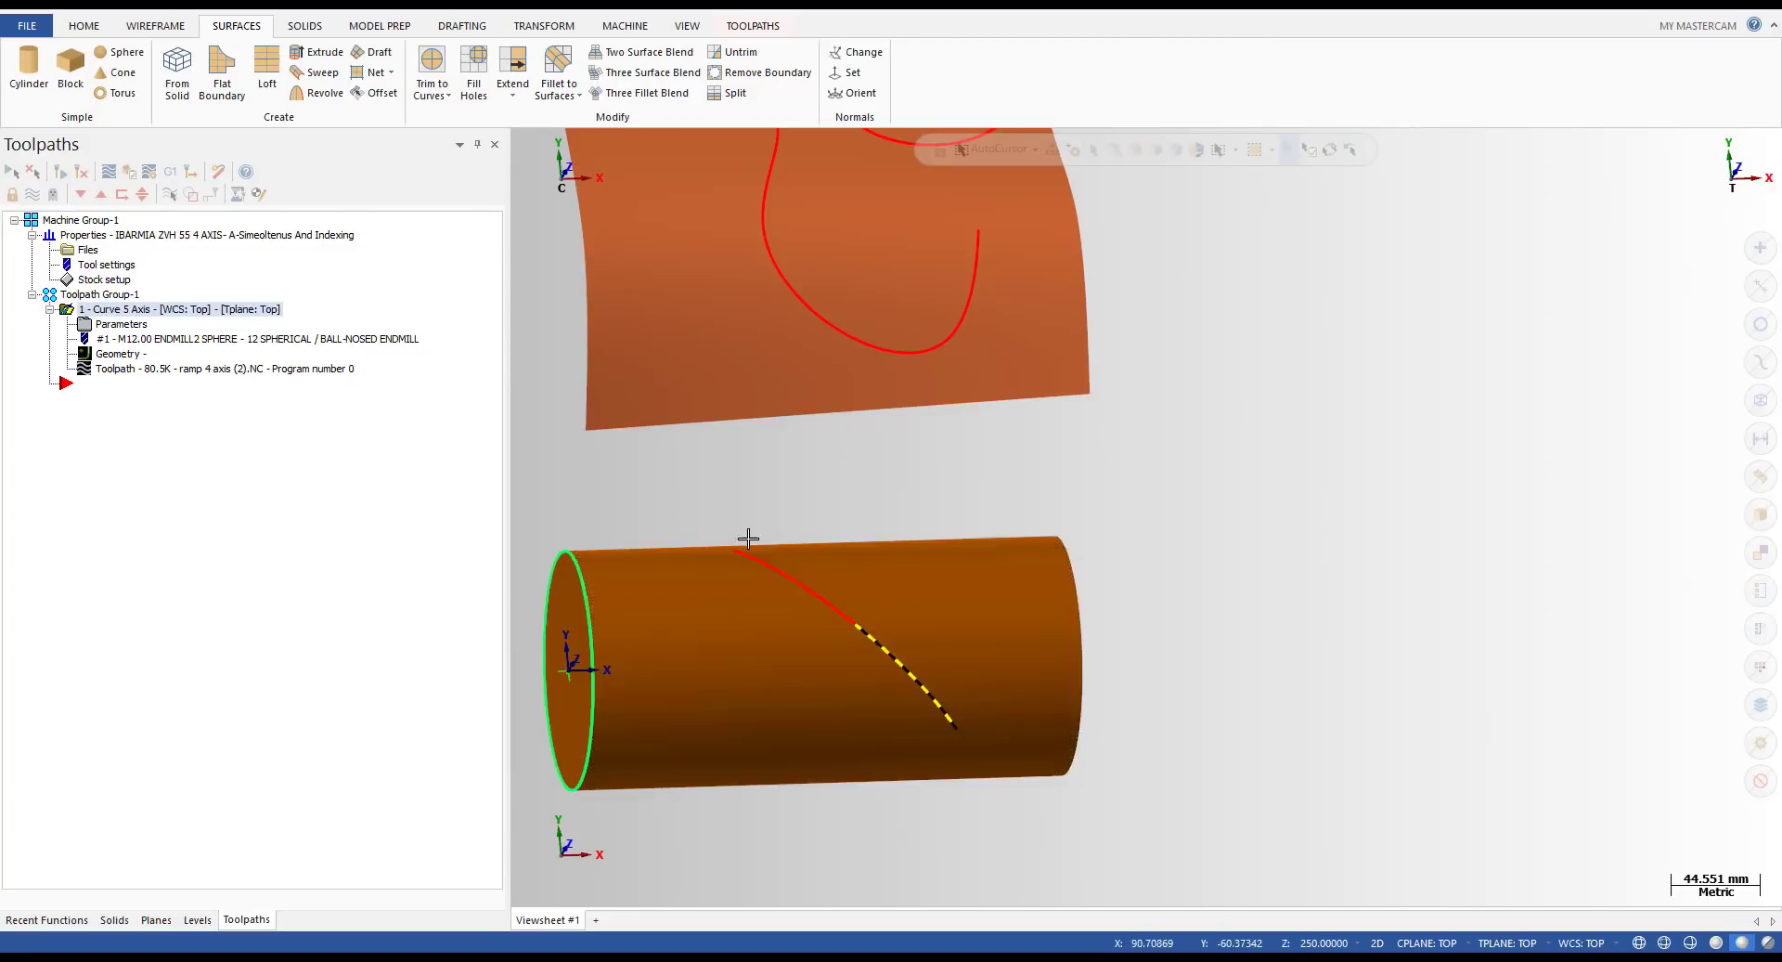
{"action": "middle_click_drag", "start_coordinate": [923, 694], "coordinate": [819, 659]}
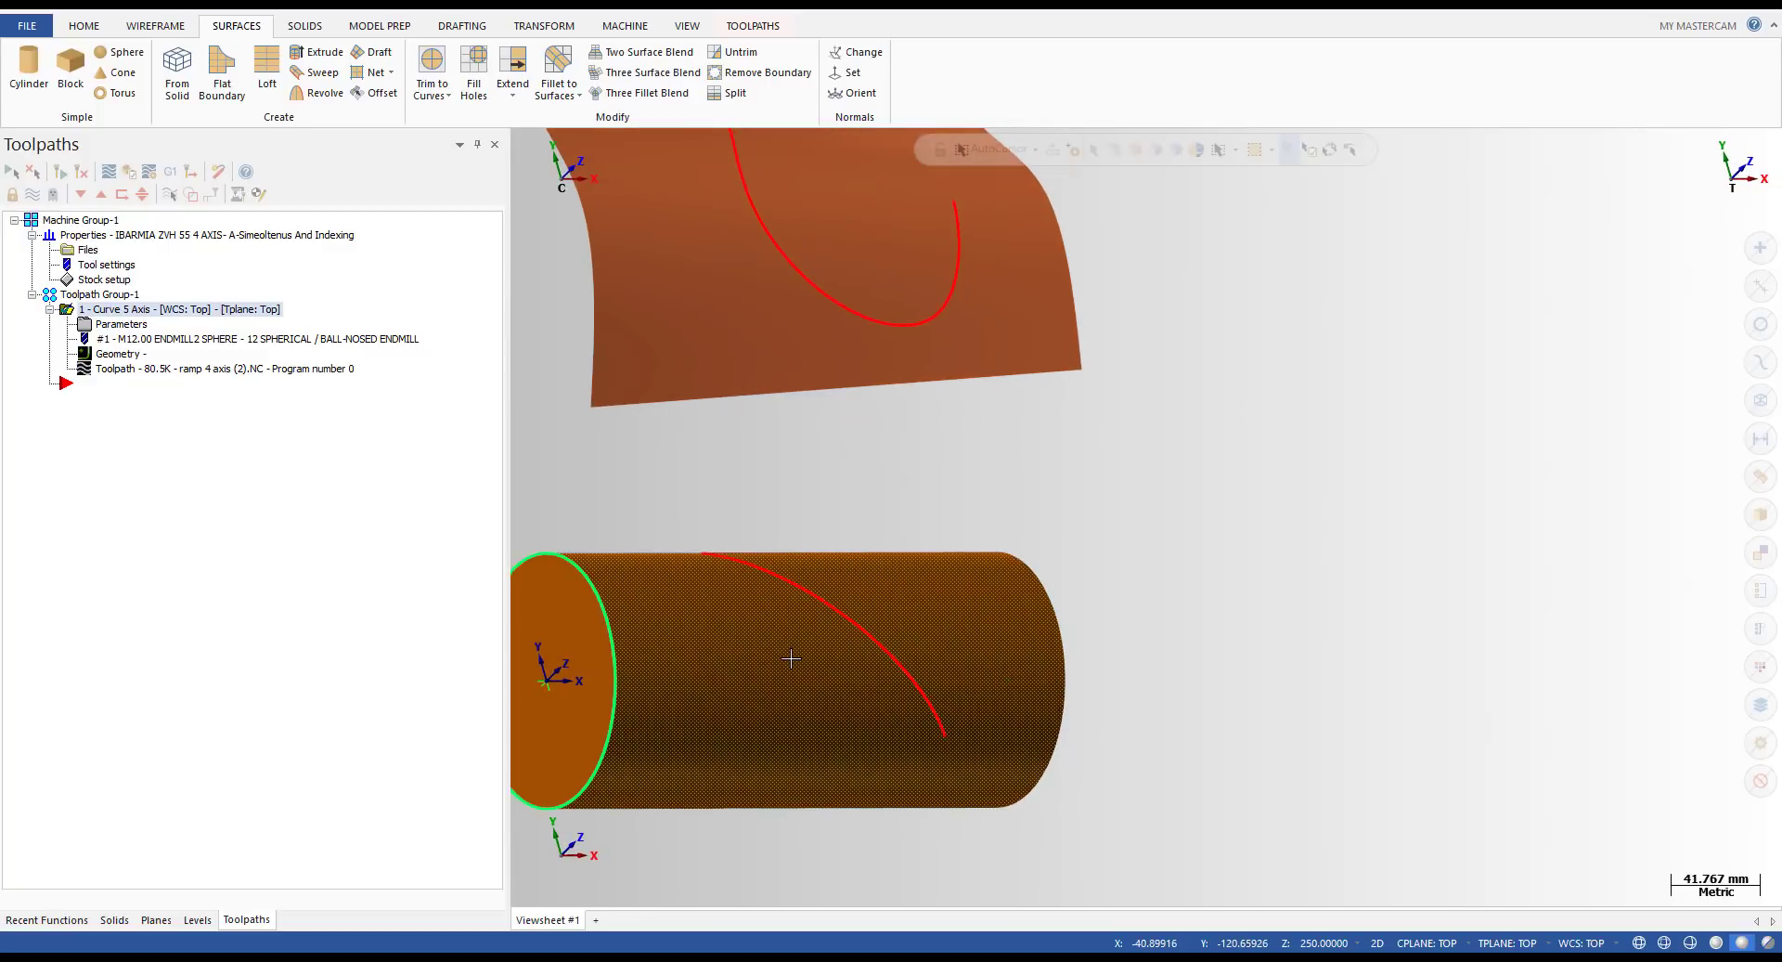
- Compare the red curves on the cylinder and the wavy surface in front, top and tilted views
{"action": "key", "text": "alt+w"}
{"action": "key", "text": "Escape"}
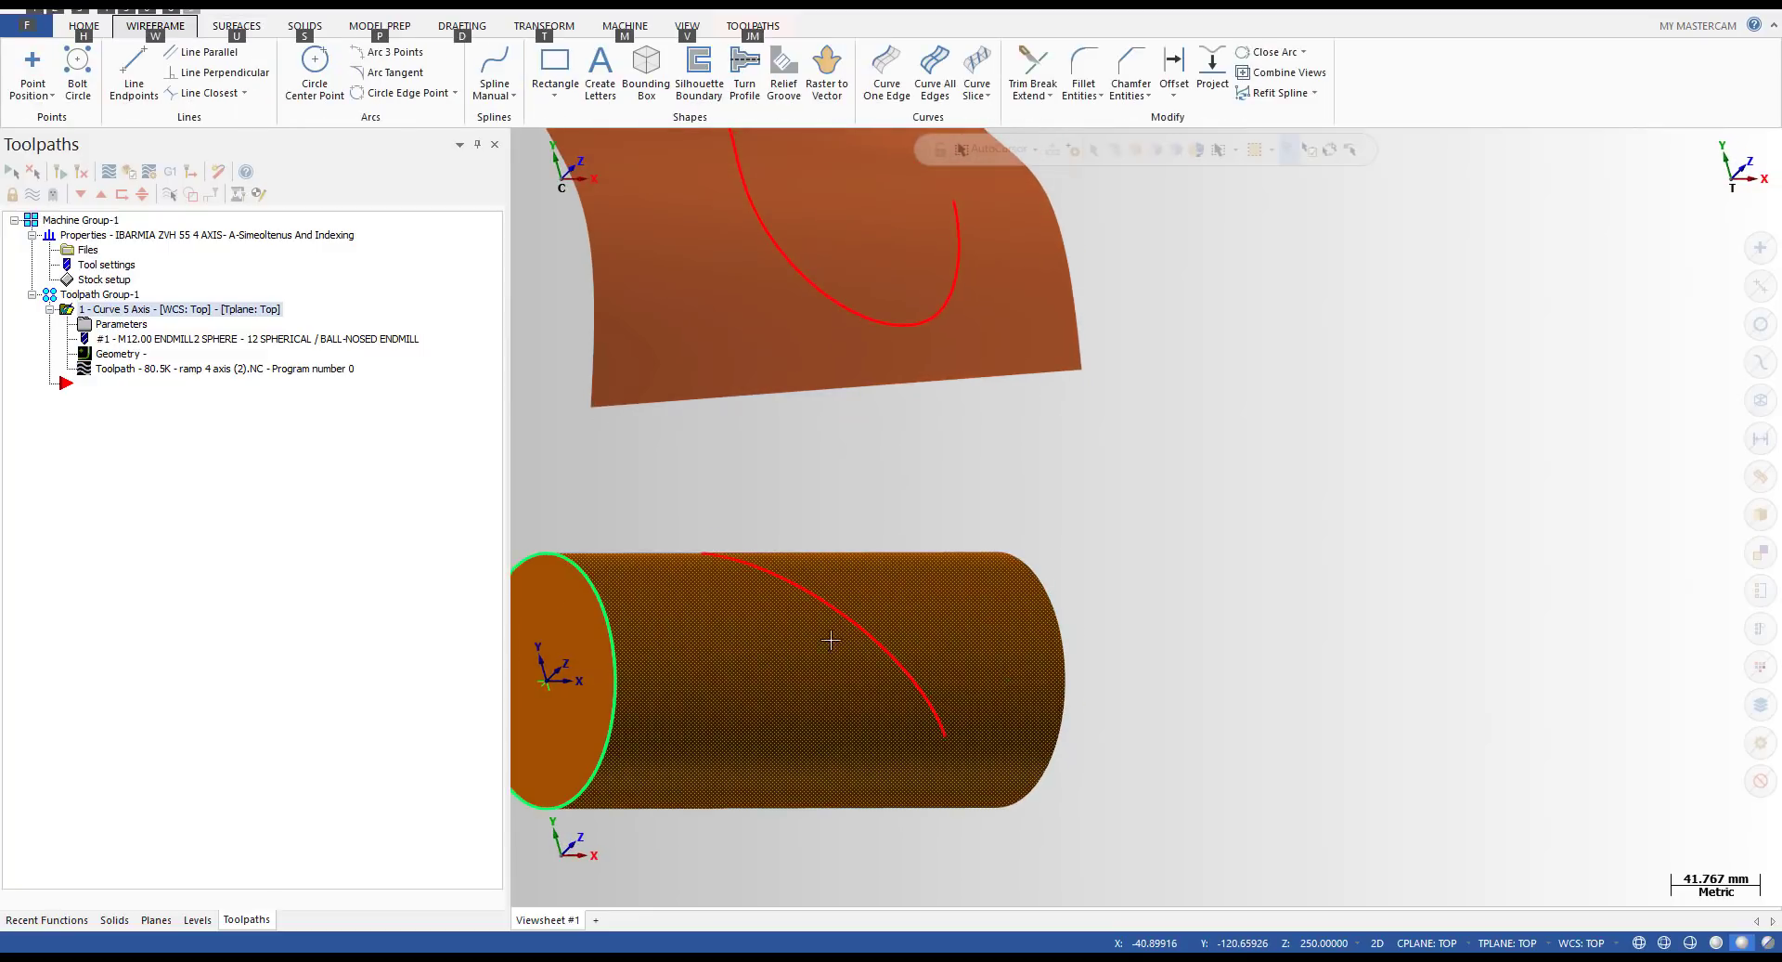
{"action": "key", "text": "Escape"}
{"action": "key", "text": "alt+1"}
{"action": "middle_click_drag", "start_coordinate": [981, 593], "coordinate": [849, 446]}
{"action": "key", "text": "alt+2"}
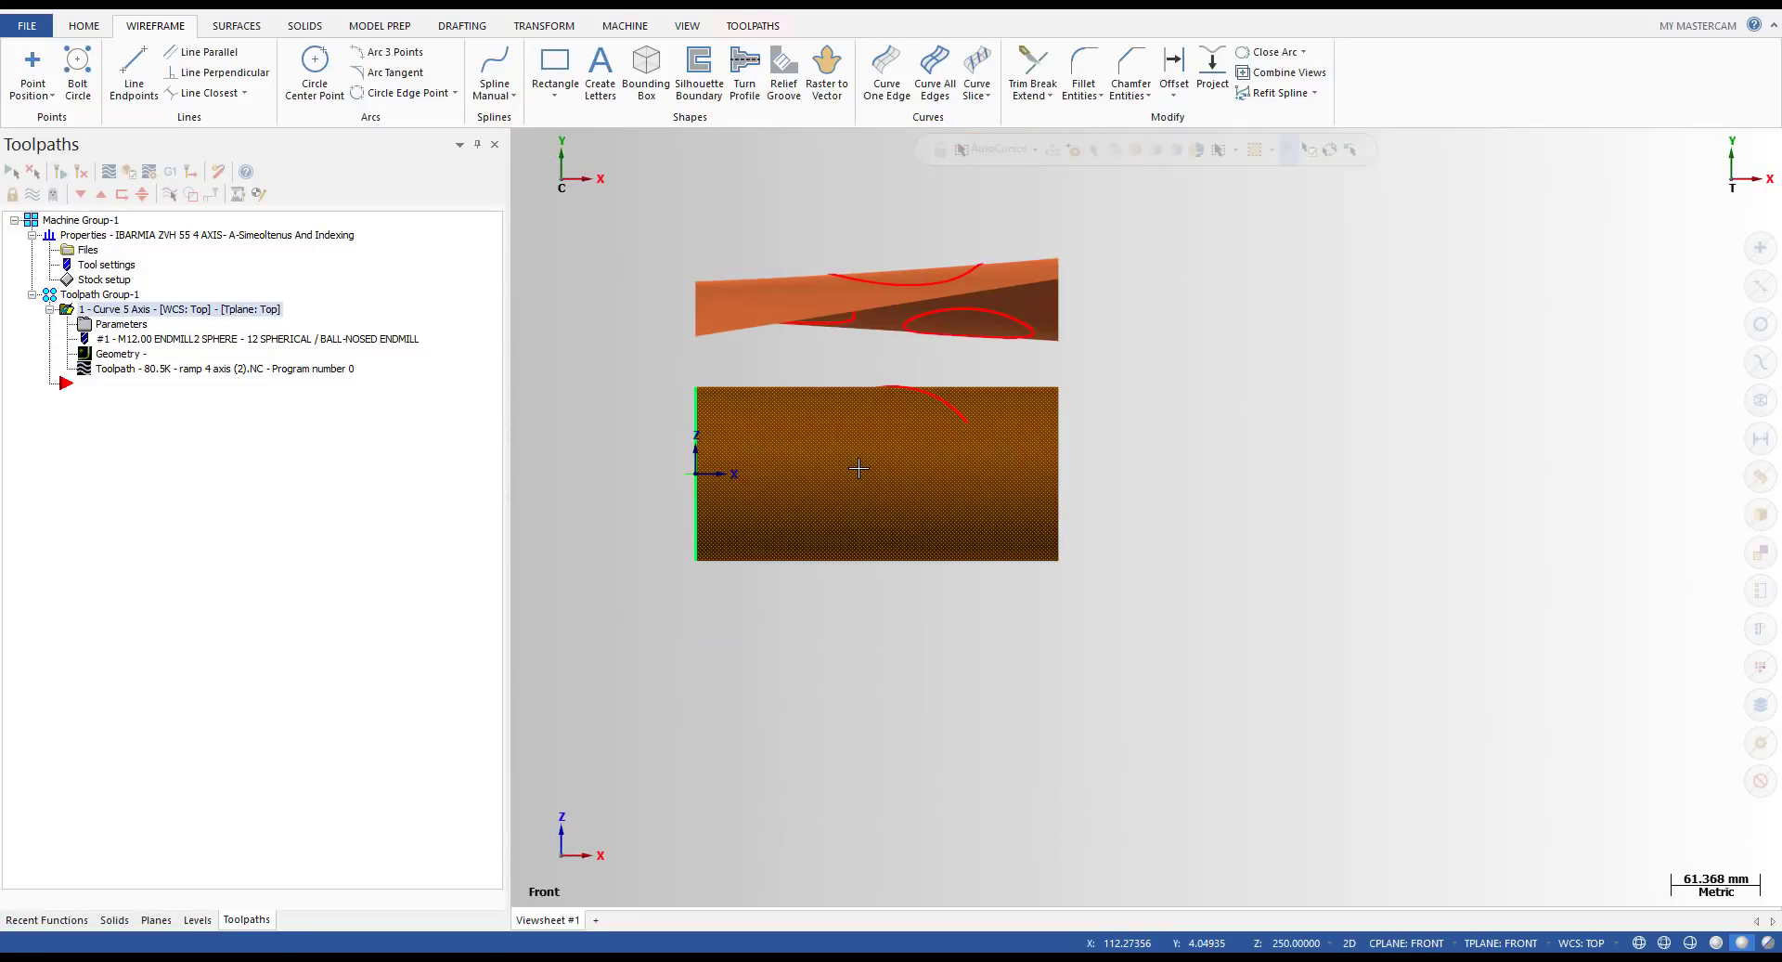
{"action": "key", "text": "alt+1"}
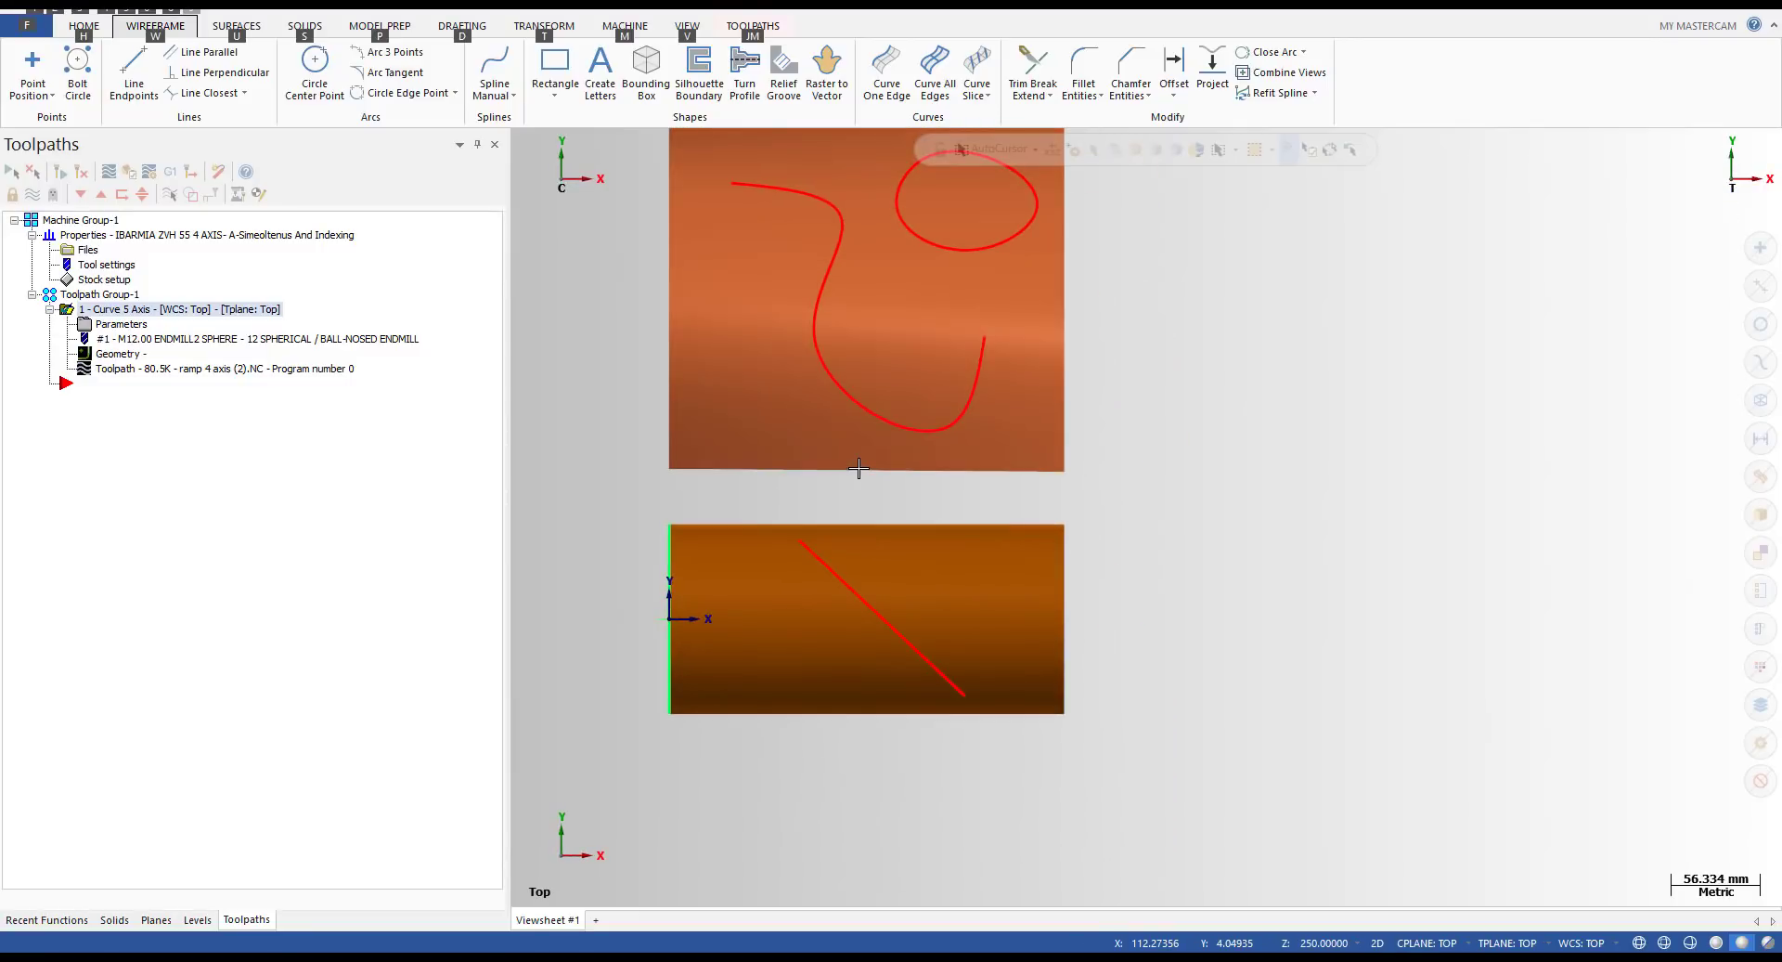
{"action": "middle_click_drag", "start_coordinate": [858, 468], "coordinate": [969, 510]}
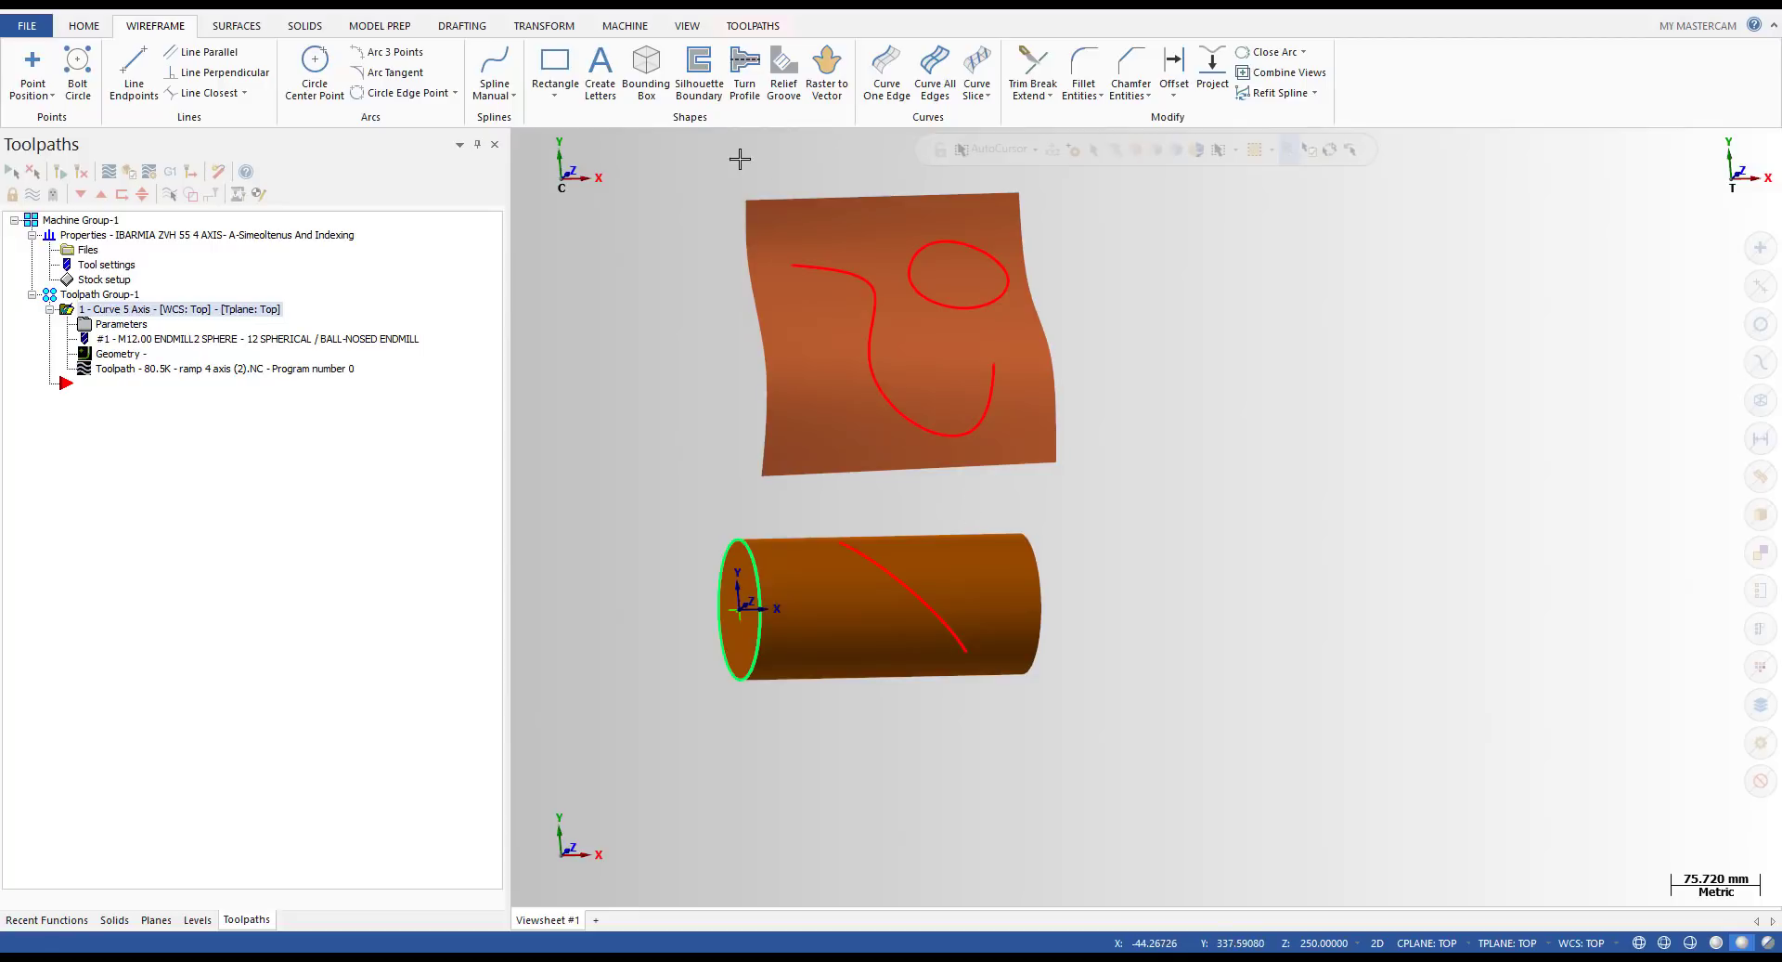
{"action": "scroll", "coordinate": [829, 214], "scroll_direction": "down", "scroll_amount": 1}
{"action": "left_click", "coordinate": [838, 275]}
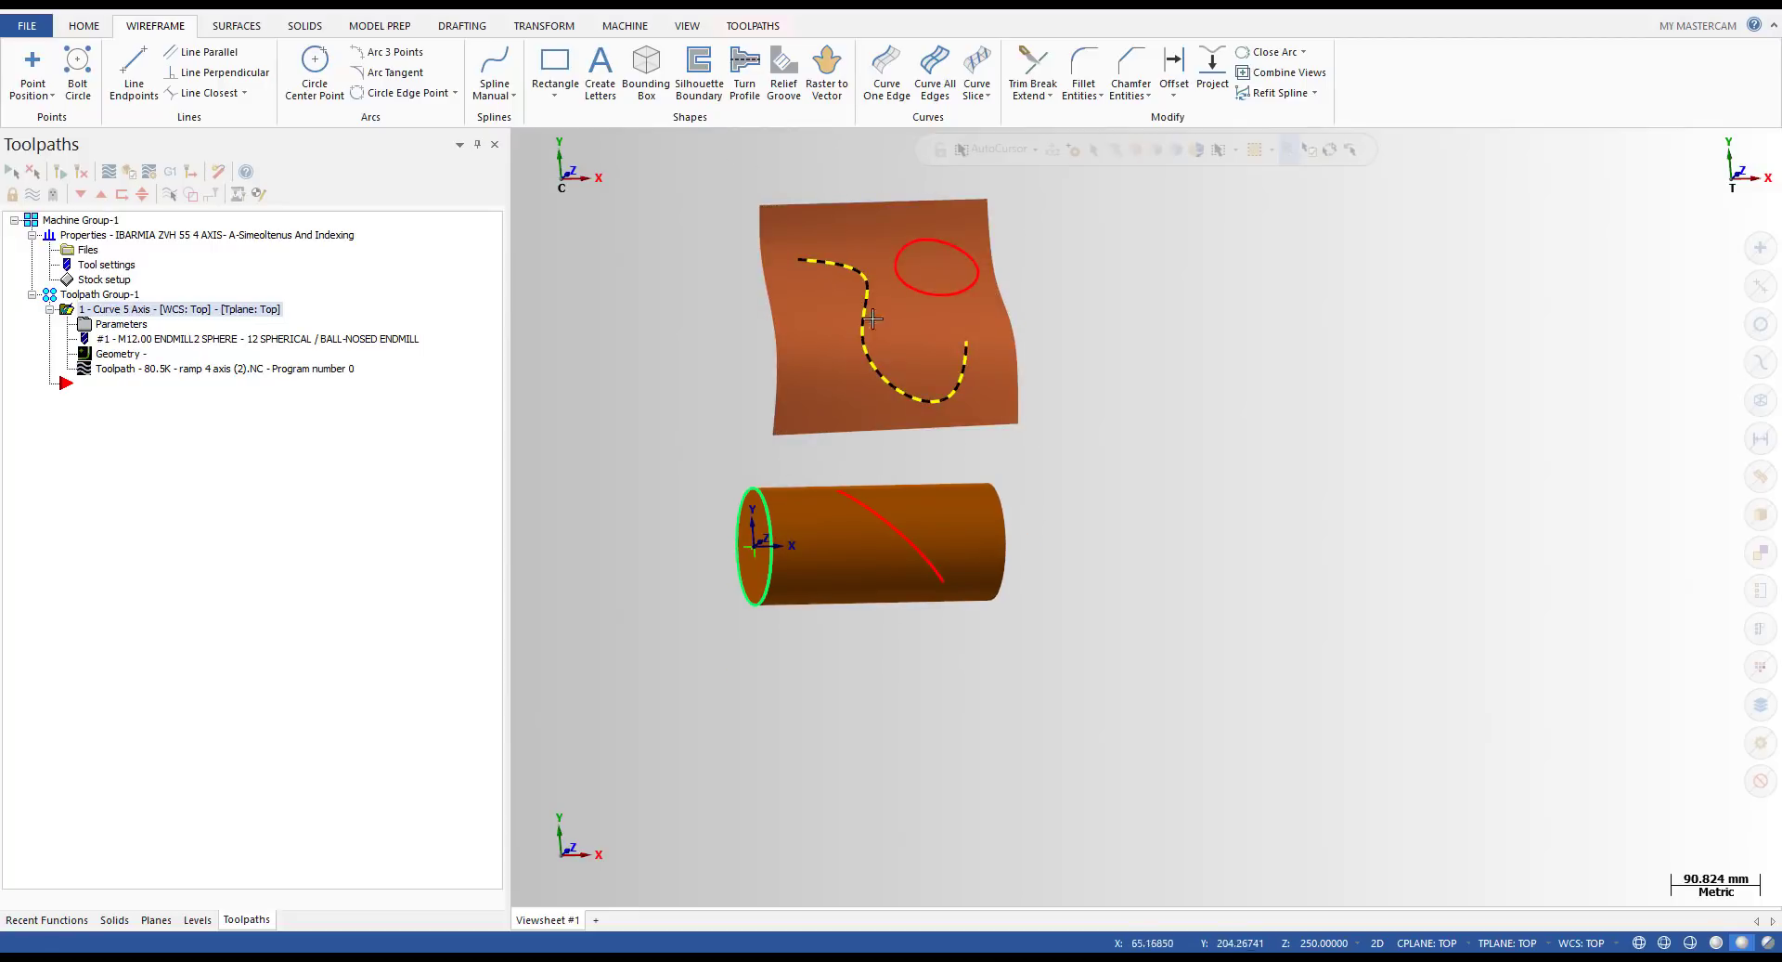
{"action": "scroll", "coordinate": [883, 311], "scroll_direction": "up", "scroll_amount": 4}
{"action": "mouse_move", "coordinate": [891, 322]}
{"action": "middle_mouse_down"}
{"action": "mouse_move", "coordinate": [911, 248]}
{"action": "mouse_move", "coordinate": [821, 268]}
{"action": "middle_mouse_up"}
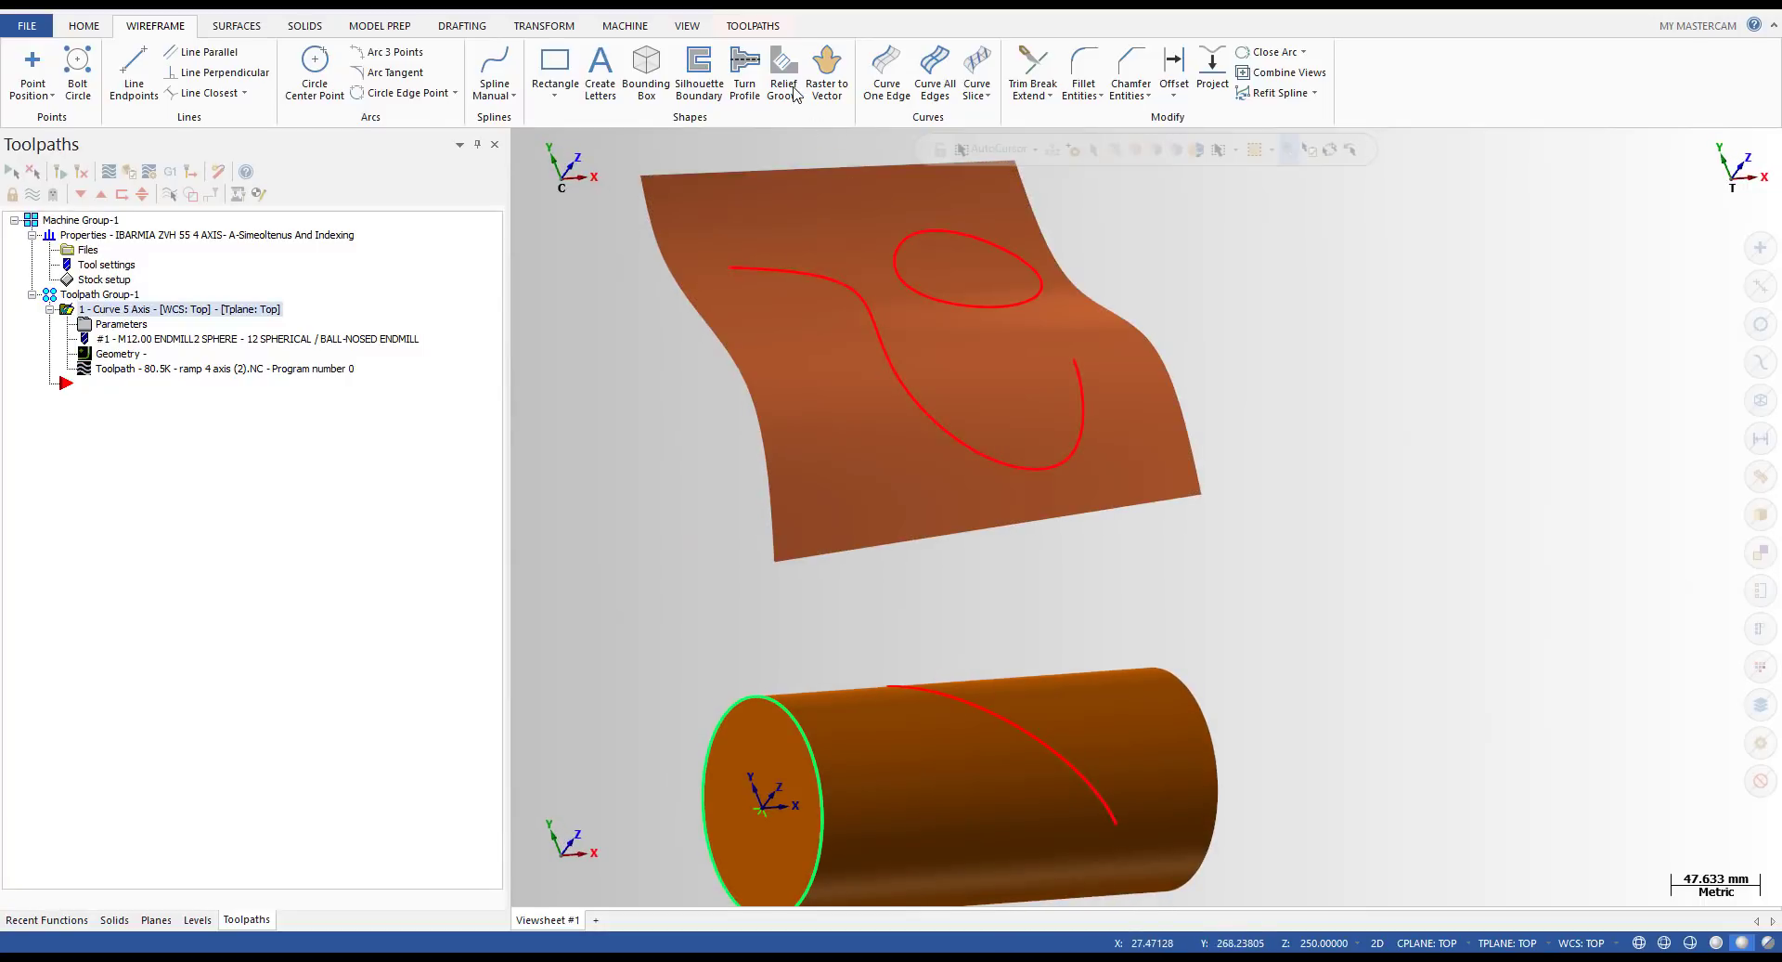
- Look through the available multiaxis toolpath types, including the Project Curve description
{"action": "left_click", "coordinate": [753, 26]}
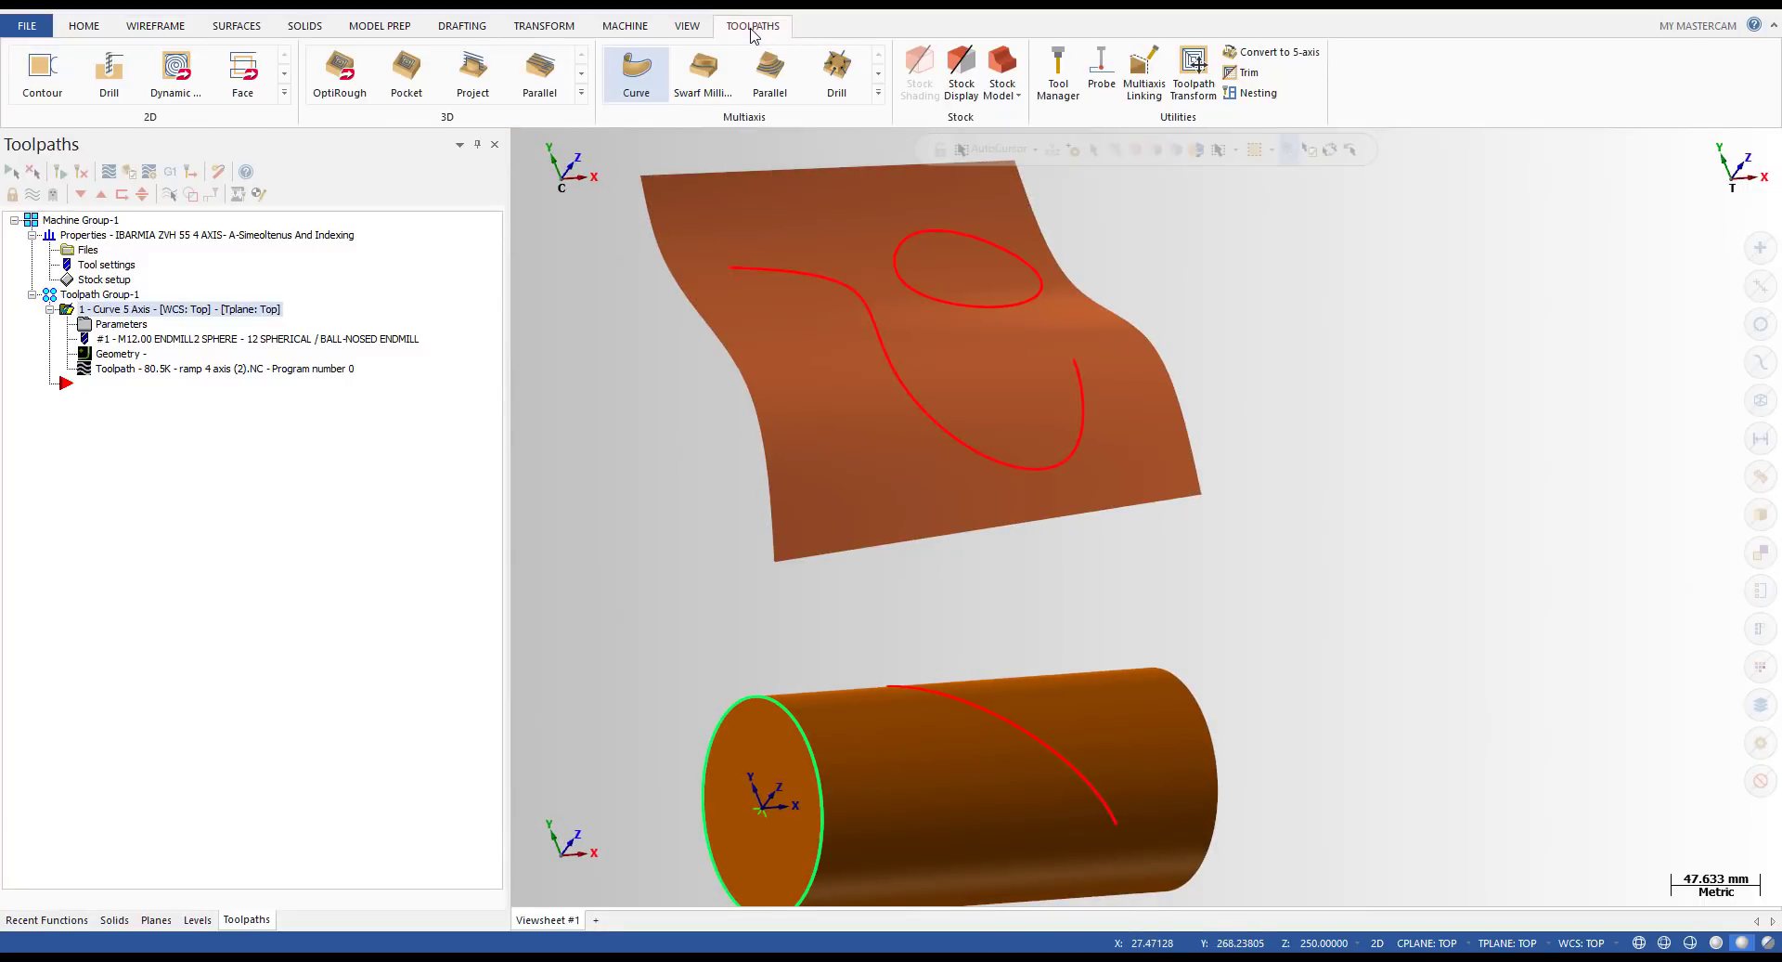
{"action": "left_click", "coordinate": [878, 94]}
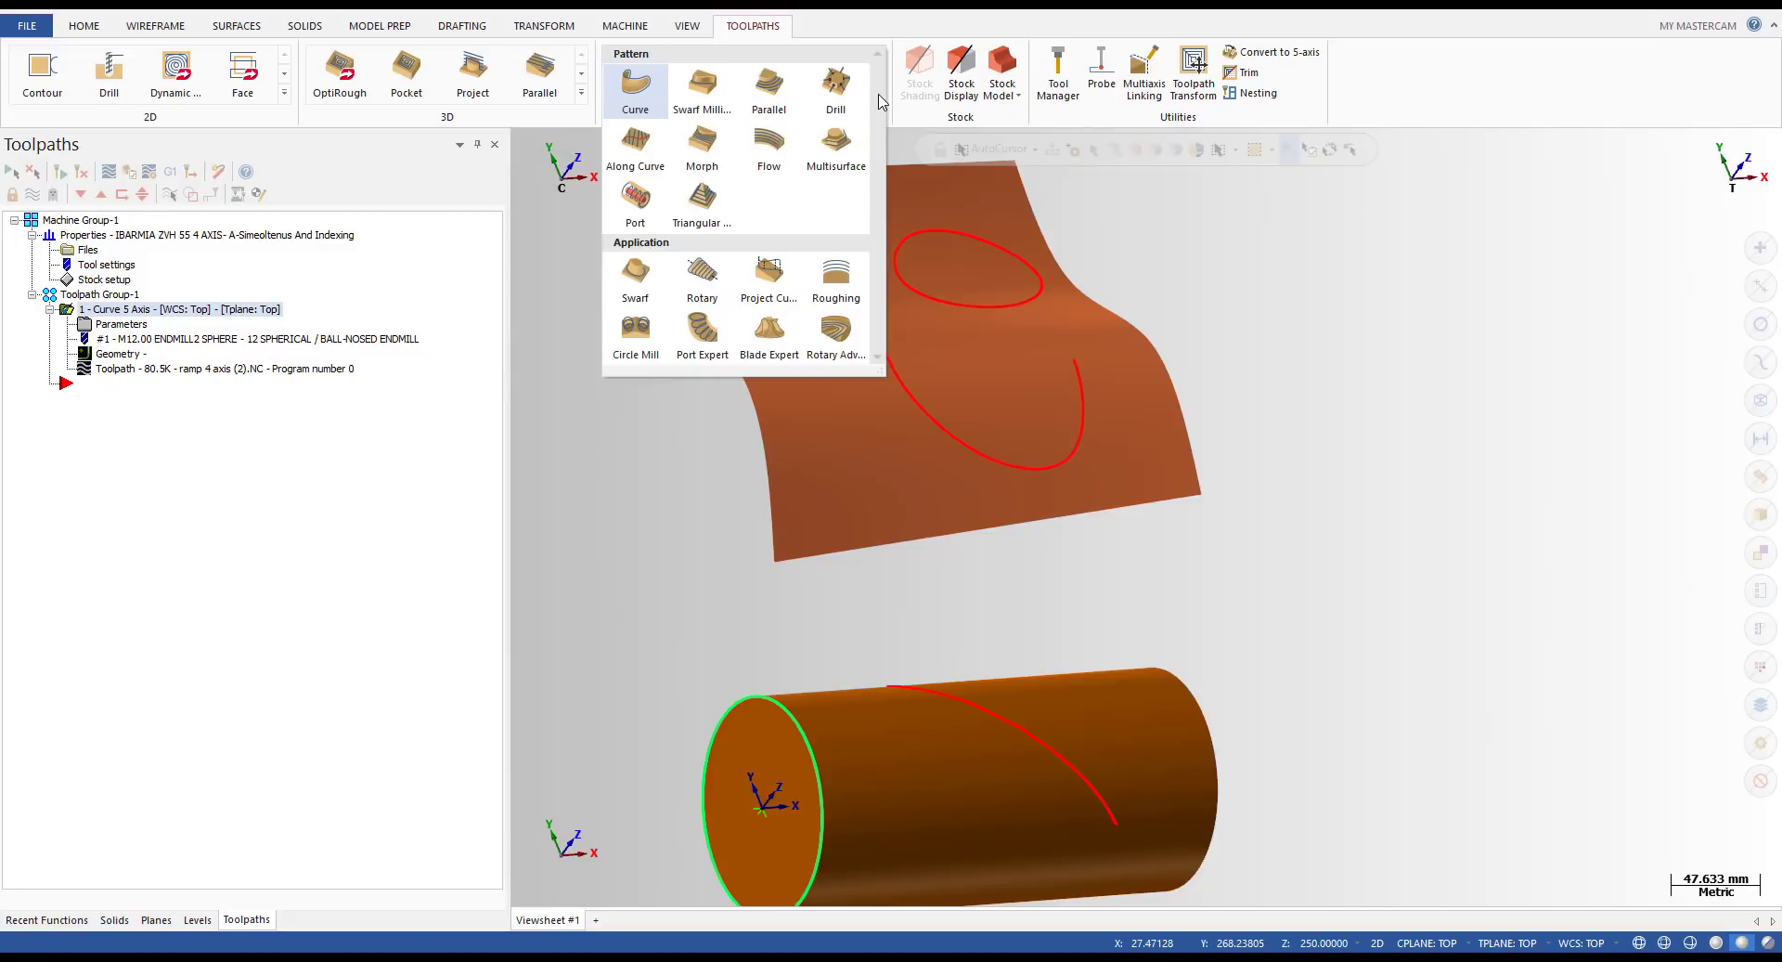
{"action": "left_click", "coordinate": [1004, 356]}
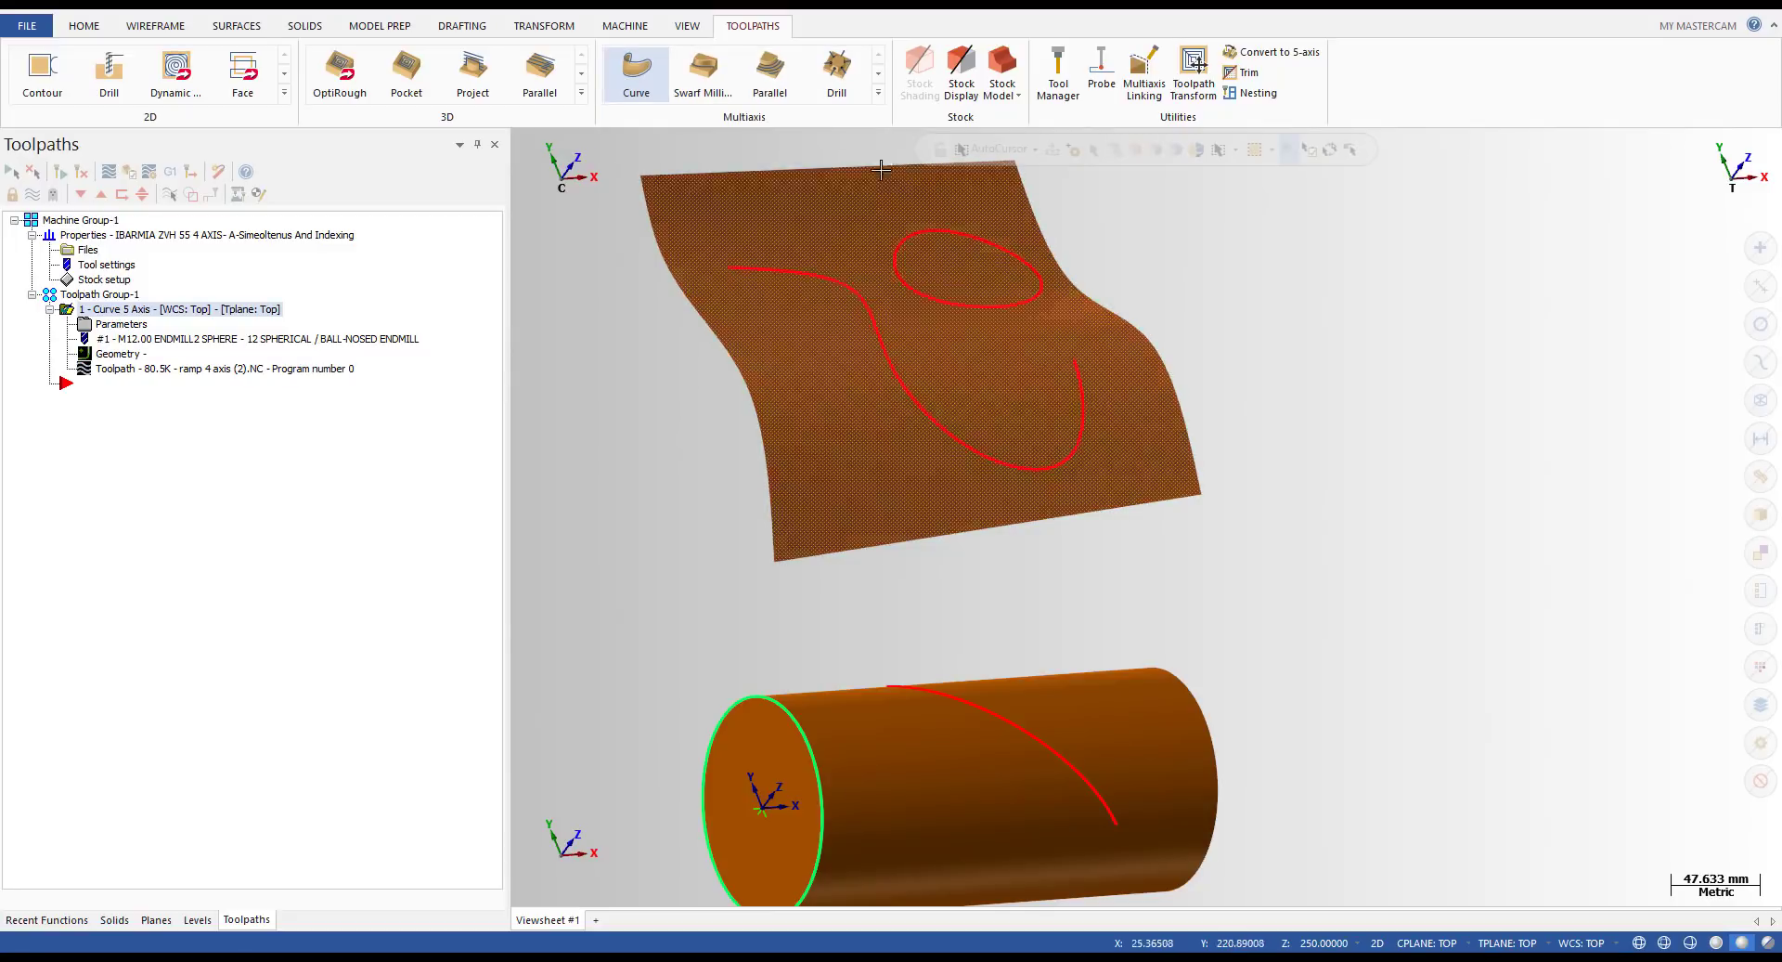
{"action": "left_click", "coordinate": [878, 93]}
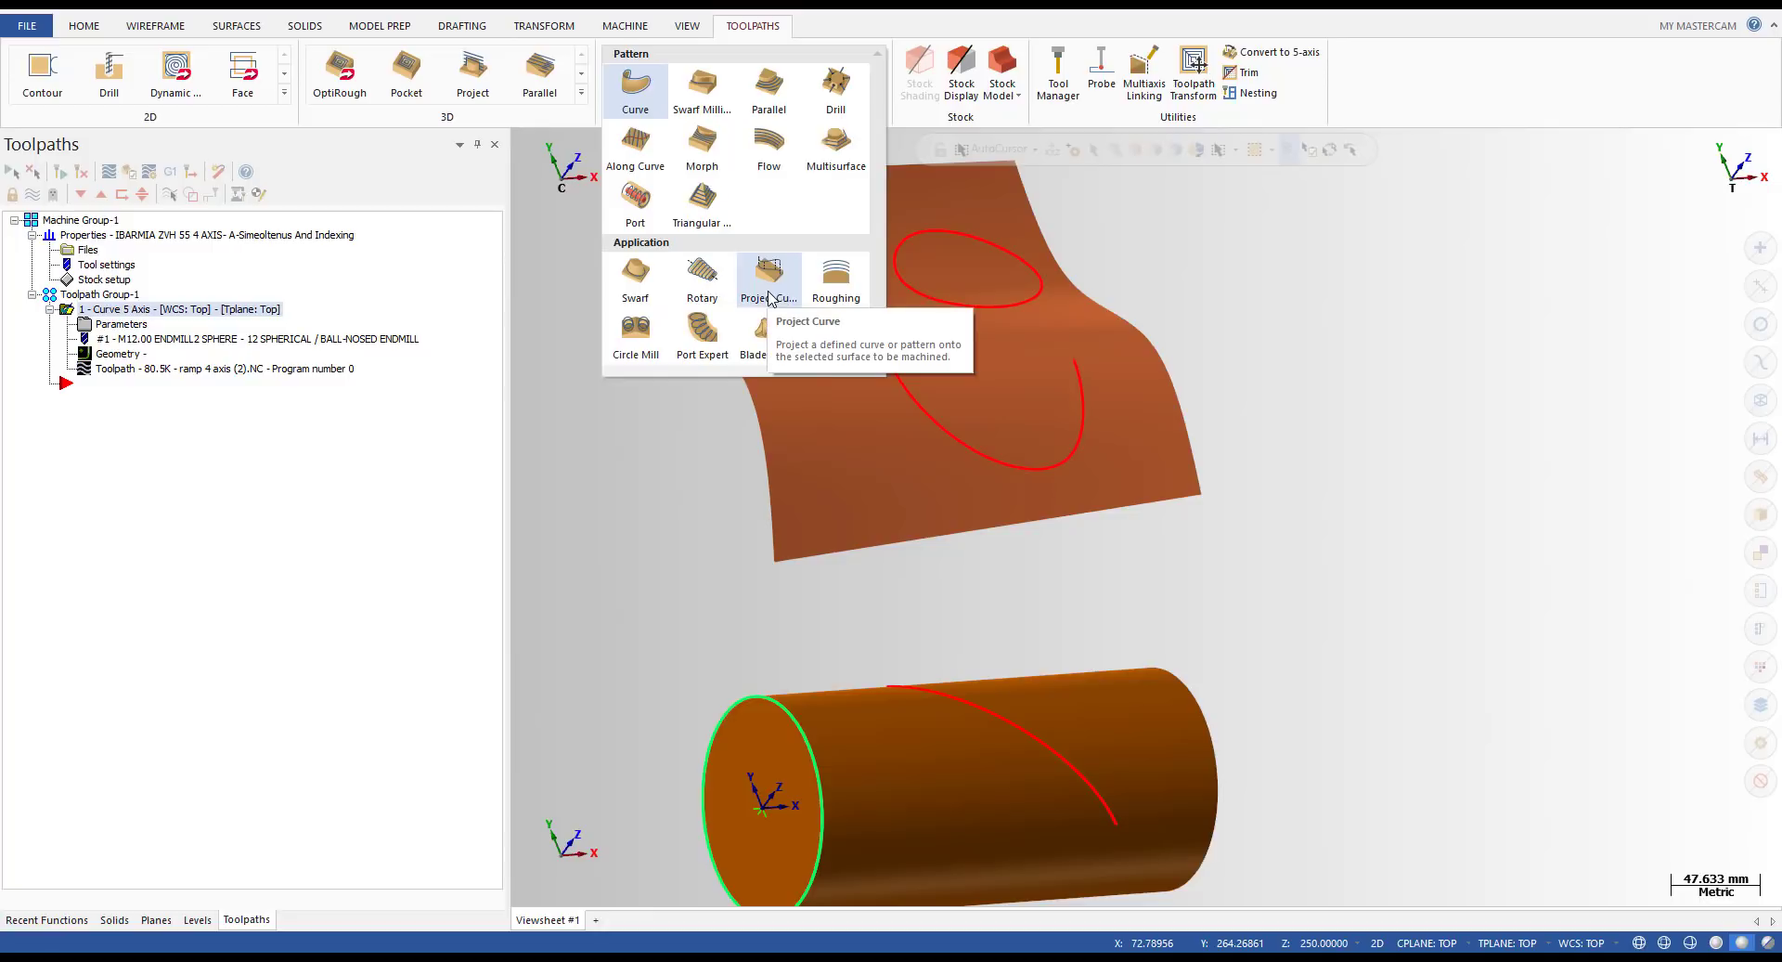
{"action": "left_click", "coordinate": [526, 319]}
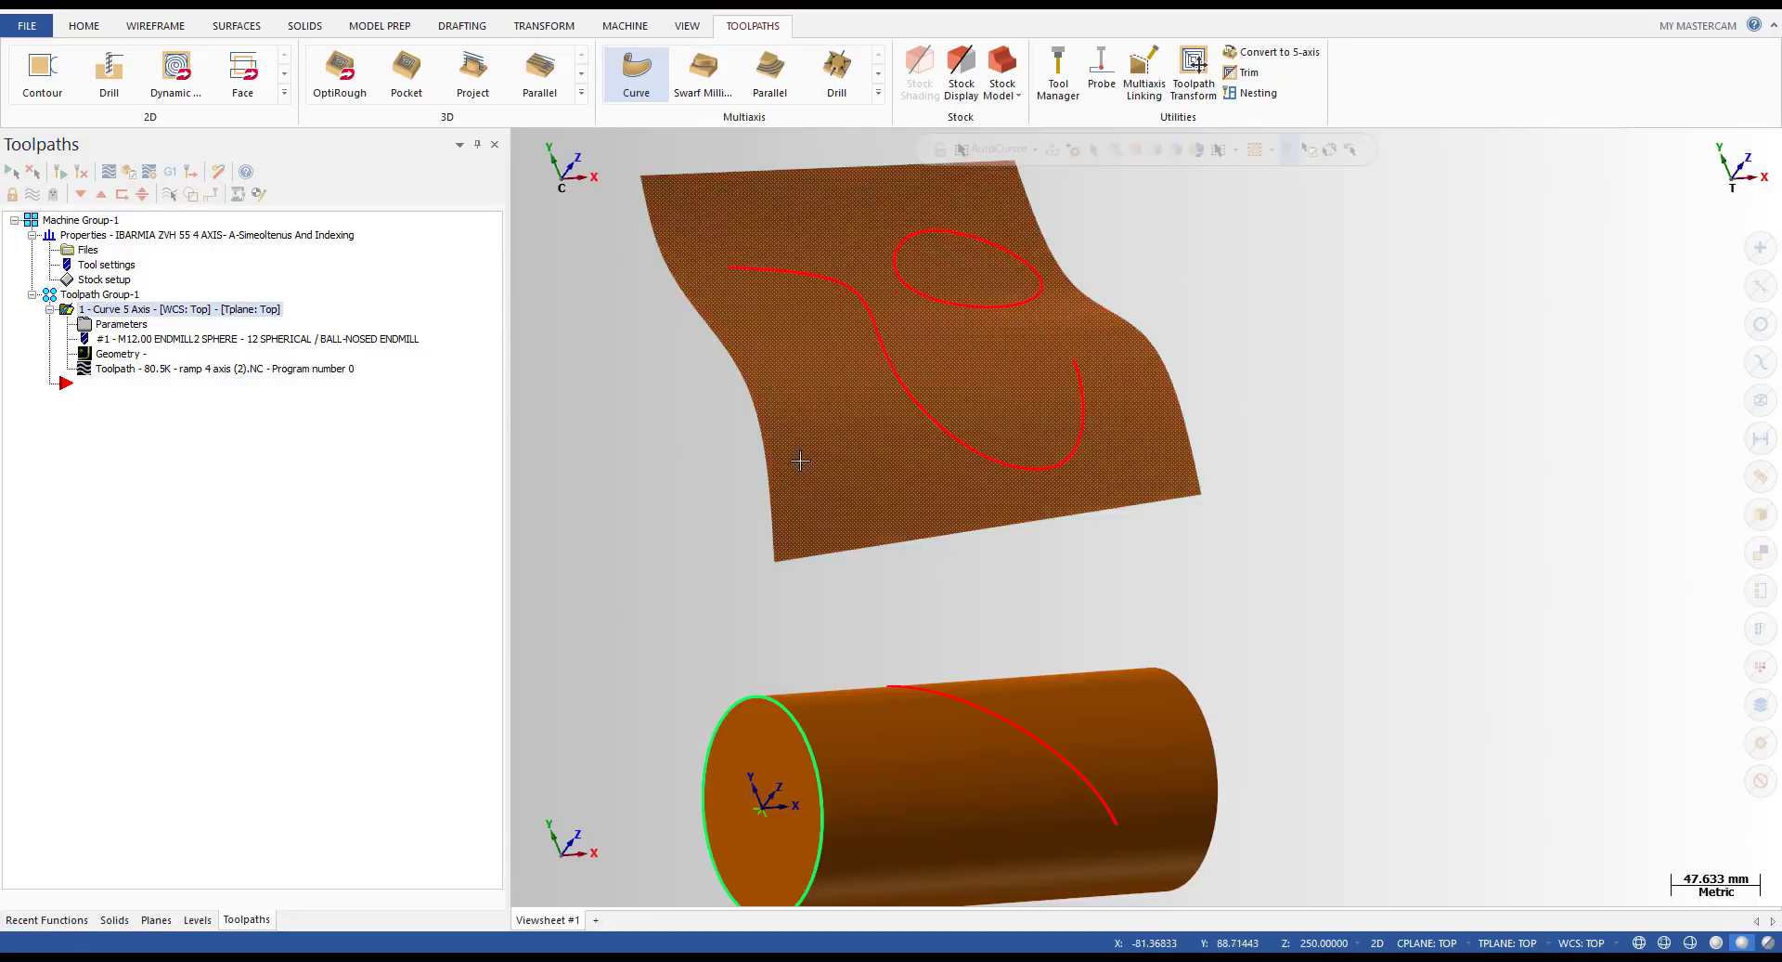
- Backplot the Curve 5 Axis toolpath over the wavy surface through to its end
{"action": "scroll", "coordinate": [801, 457], "scroll_direction": "down", "scroll_amount": 2}
{"action": "scroll", "coordinate": [803, 357], "scroll_direction": "up", "scroll_amount": 1}
{"action": "left_click", "coordinate": [144, 372]}
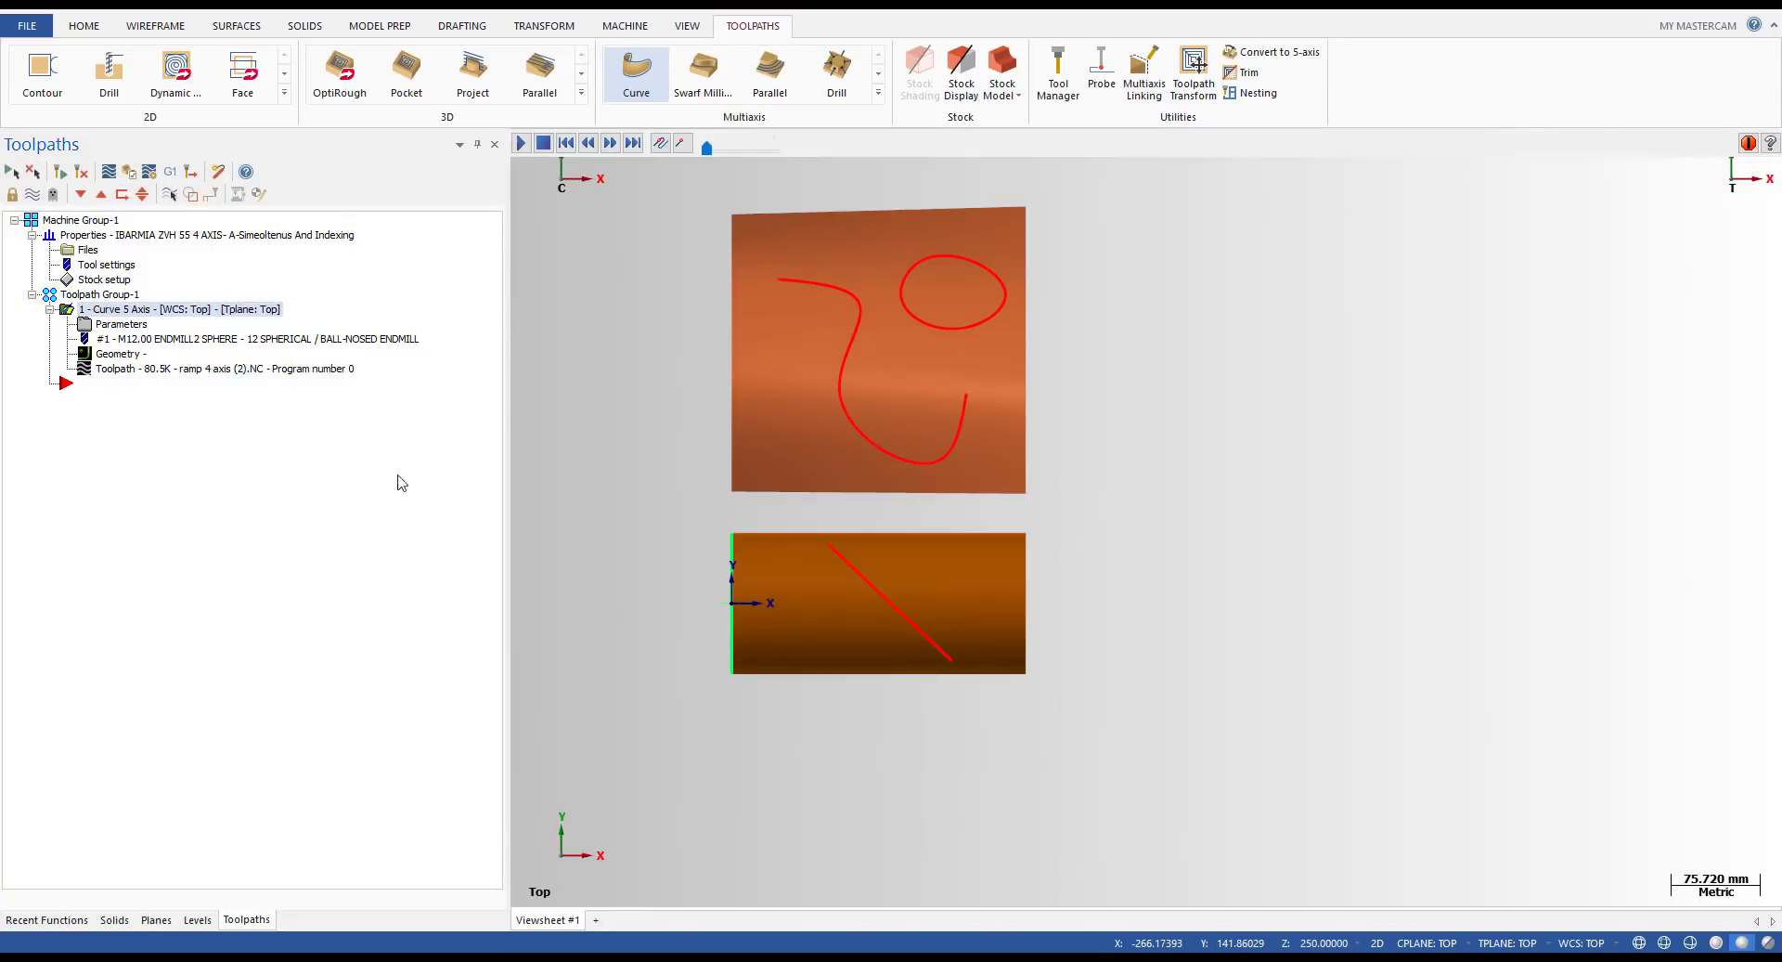
{"action": "scroll", "coordinate": [795, 474], "scroll_direction": "up", "scroll_amount": 1}
{"action": "middle_click_drag", "start_coordinate": [795, 474], "coordinate": [838, 328]}
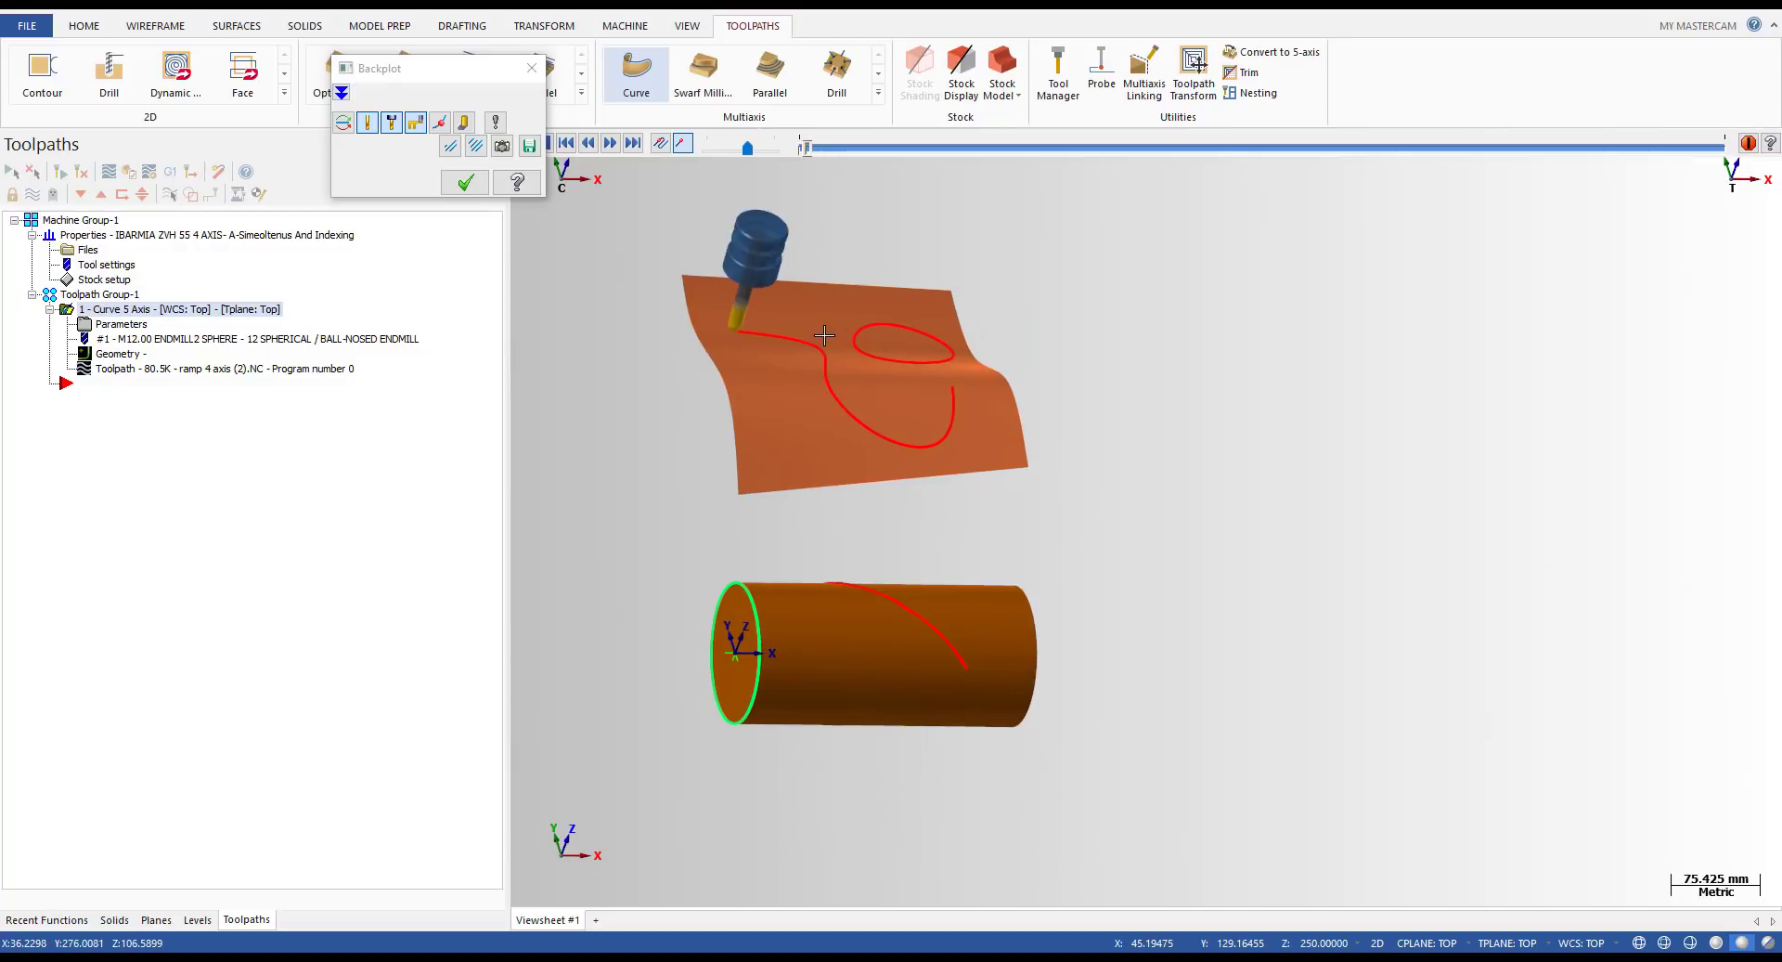
{"action": "left_click_drag", "start_coordinate": [813, 149], "coordinate": [1721, 216]}
{"action": "scroll", "coordinate": [698, 342], "scroll_direction": "up", "scroll_amount": 5}
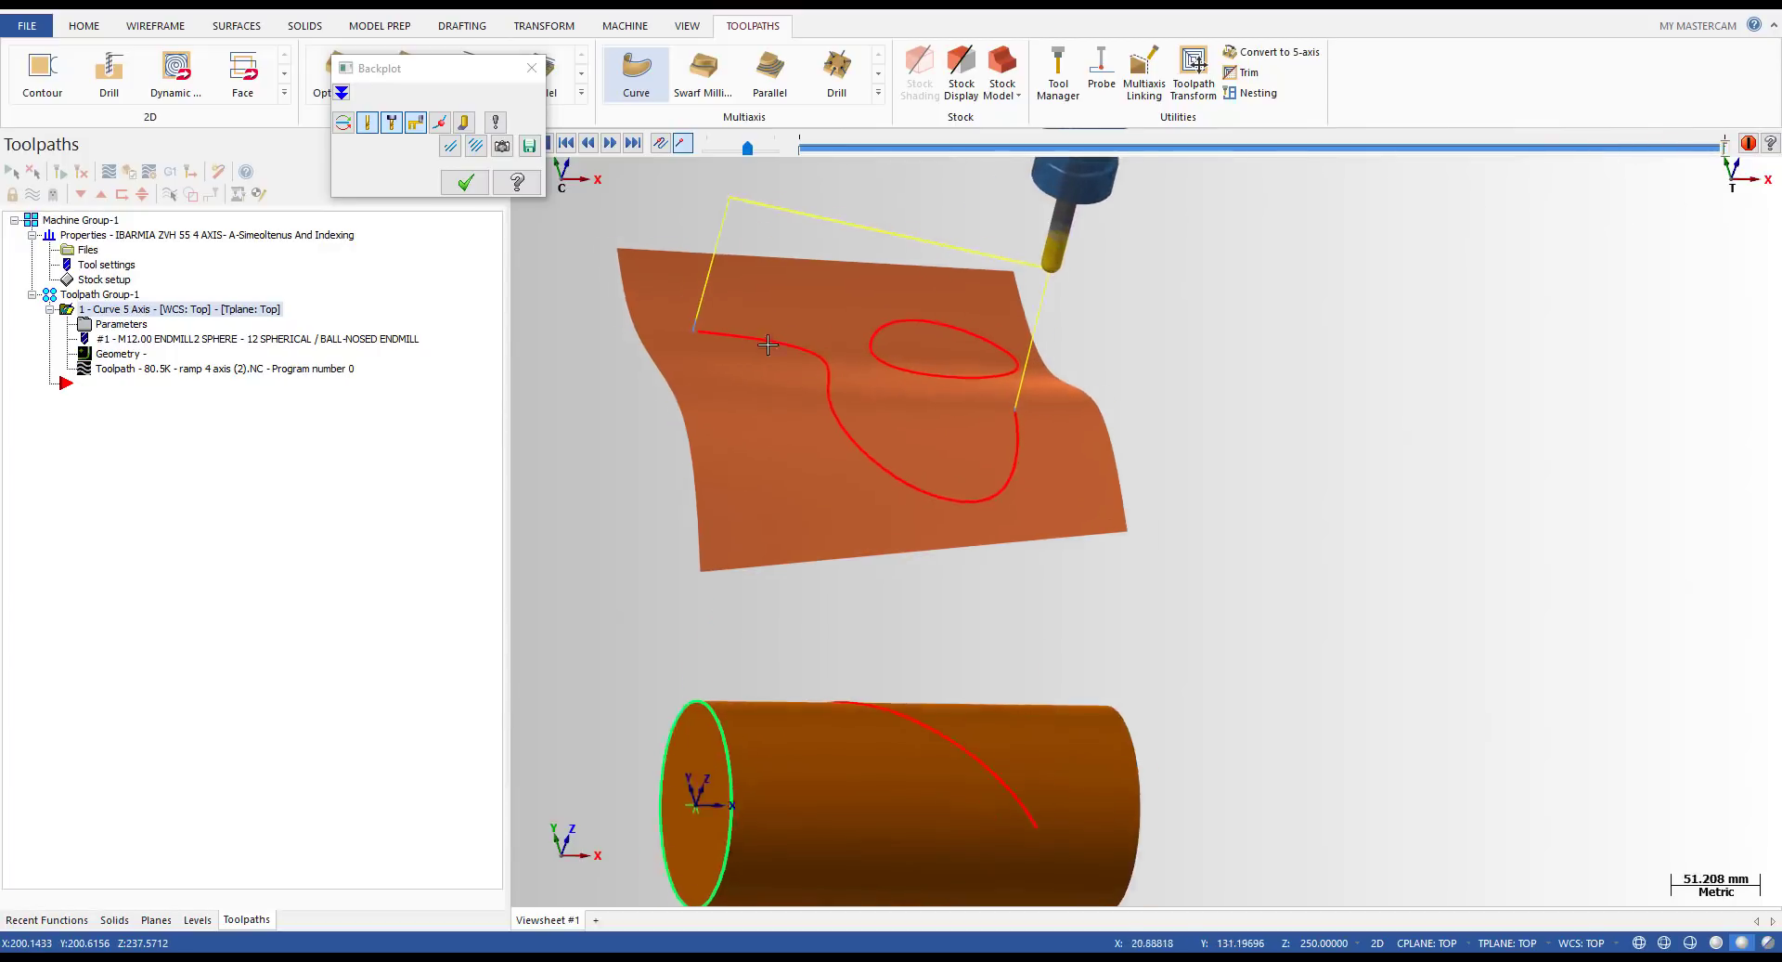
- Turn off surface shading to show the model as wireframe and close the backplot
{"action": "key", "text": "alt+s"}
{"action": "scroll", "coordinate": [698, 342], "scroll_direction": "up", "scroll_amount": 1}
{"action": "mouse_move", "coordinate": [688, 321]}
{"action": "middle_mouse_down"}
{"action": "mouse_move", "coordinate": [728, 306]}
{"action": "mouse_move", "coordinate": [740, 334]}
{"action": "mouse_move", "coordinate": [707, 340]}
{"action": "middle_mouse_up"}
{"action": "key", "text": "Escape"}
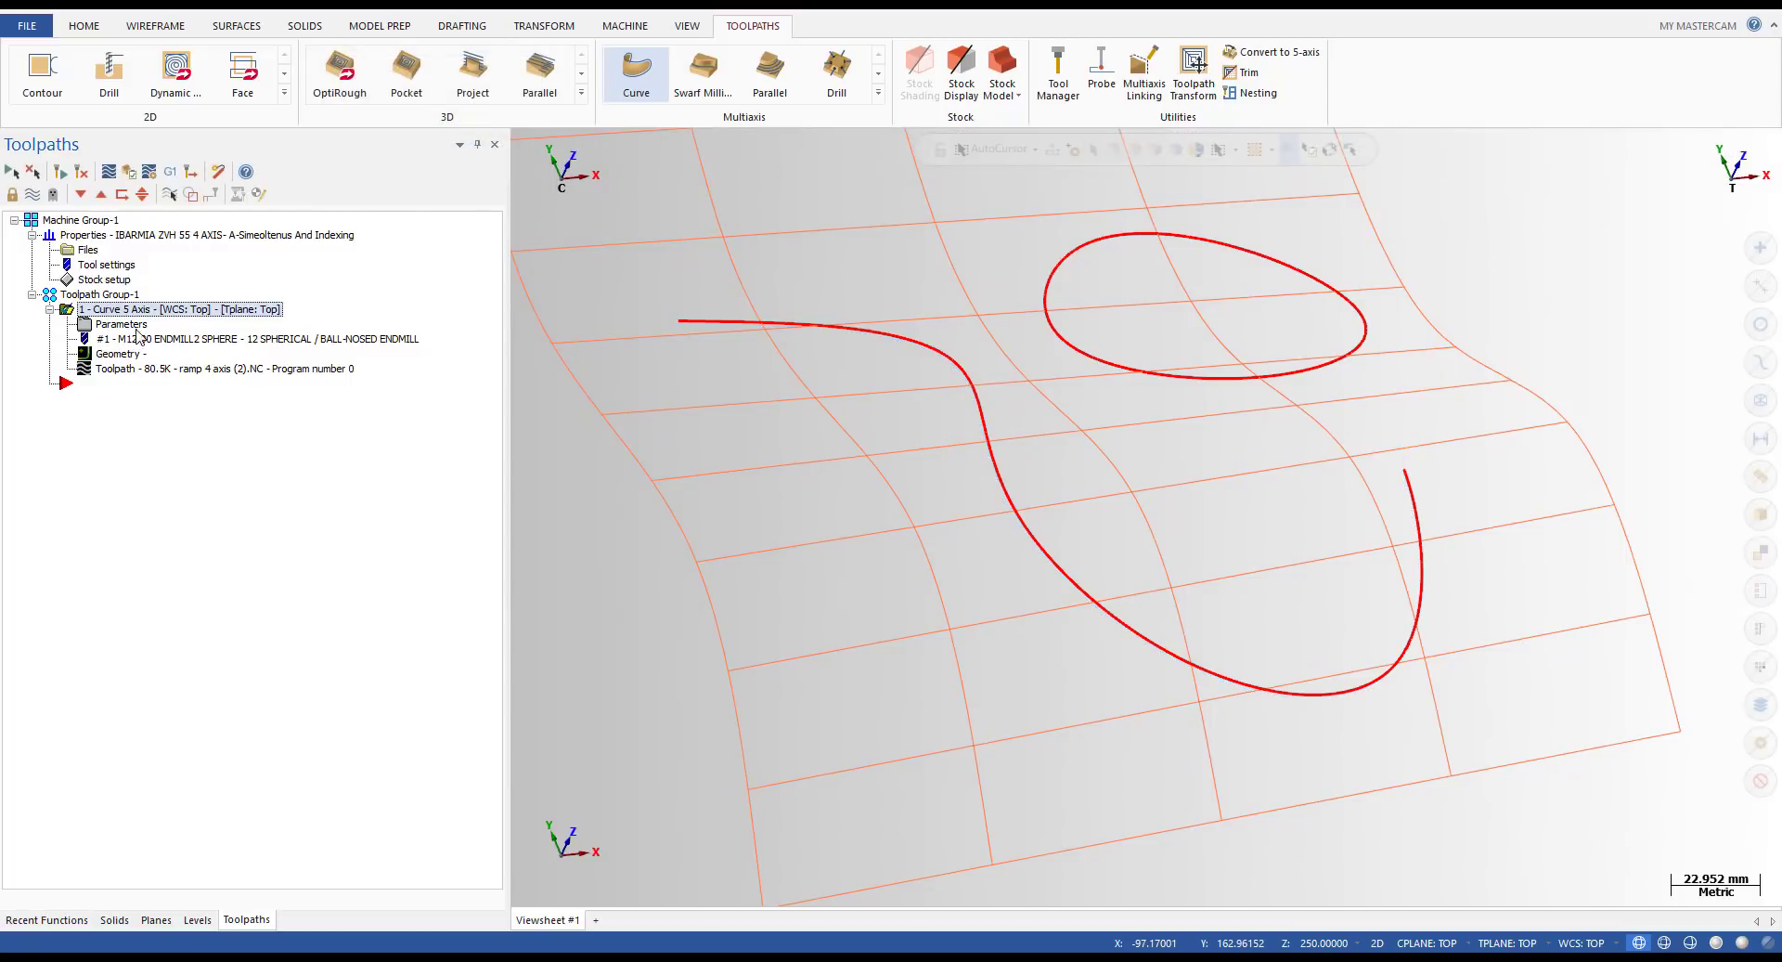
- Review the depth cut settings on the Curve 5 Axis roughing page and leave the parameters without editing
{"action": "left_click", "coordinate": [125, 326]}
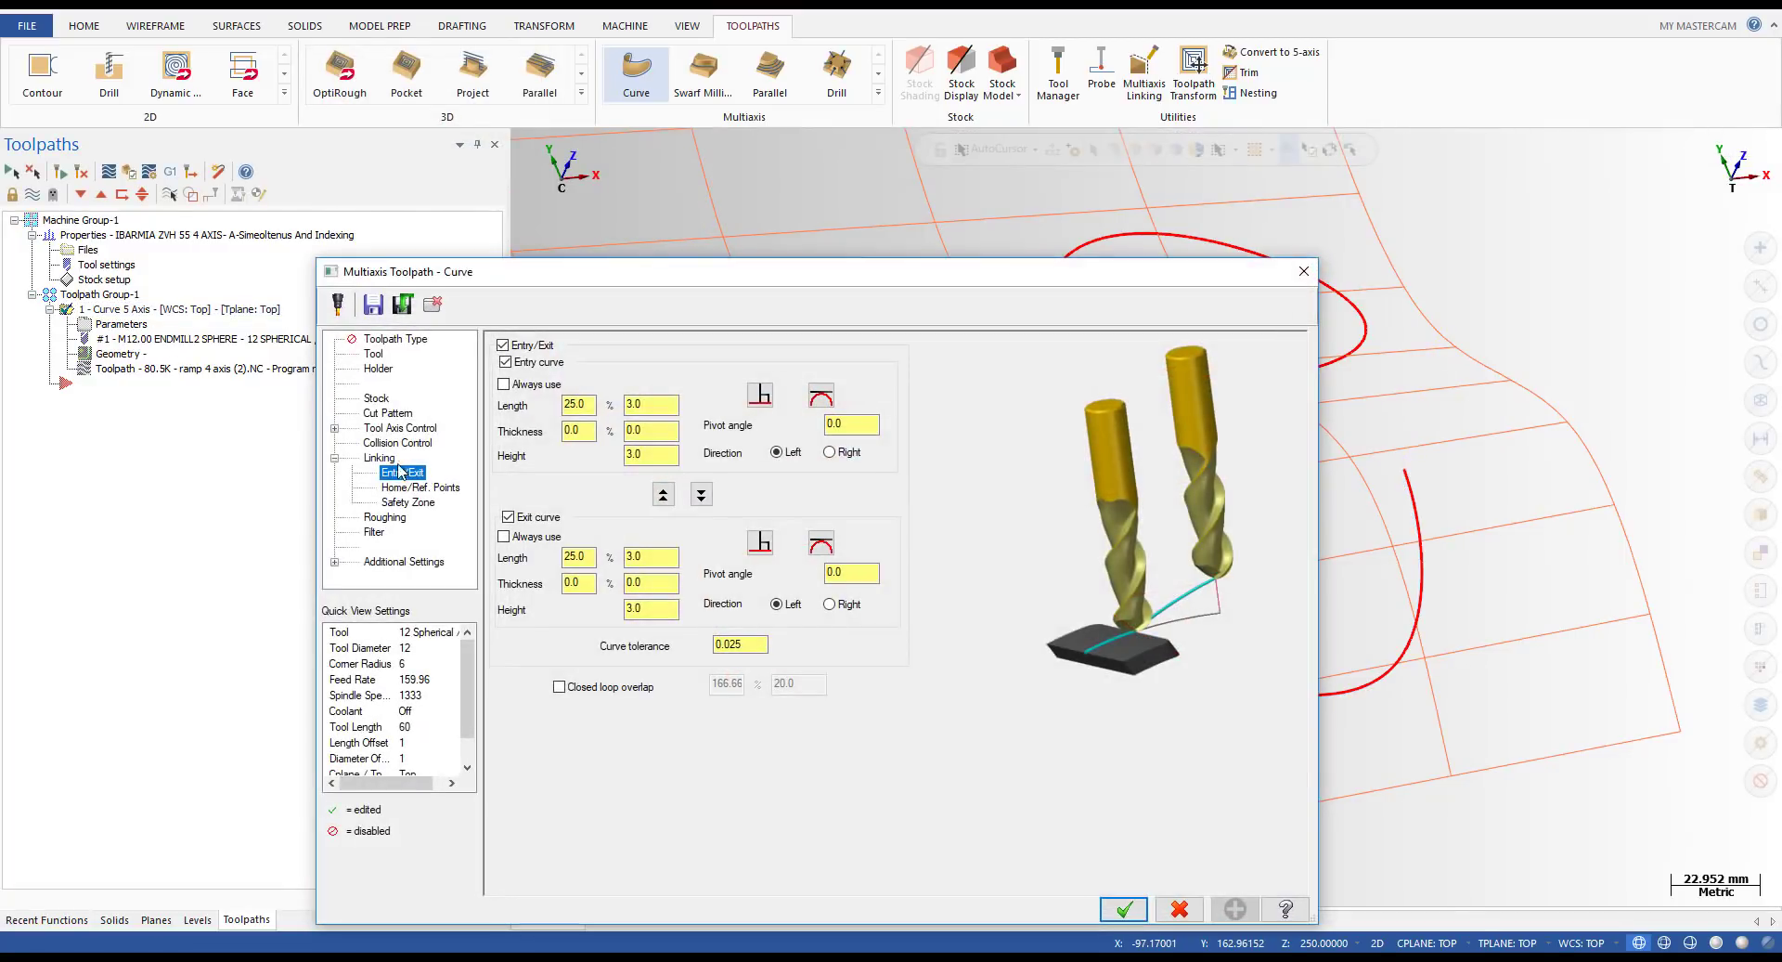
{"action": "left_click", "coordinate": [388, 518]}
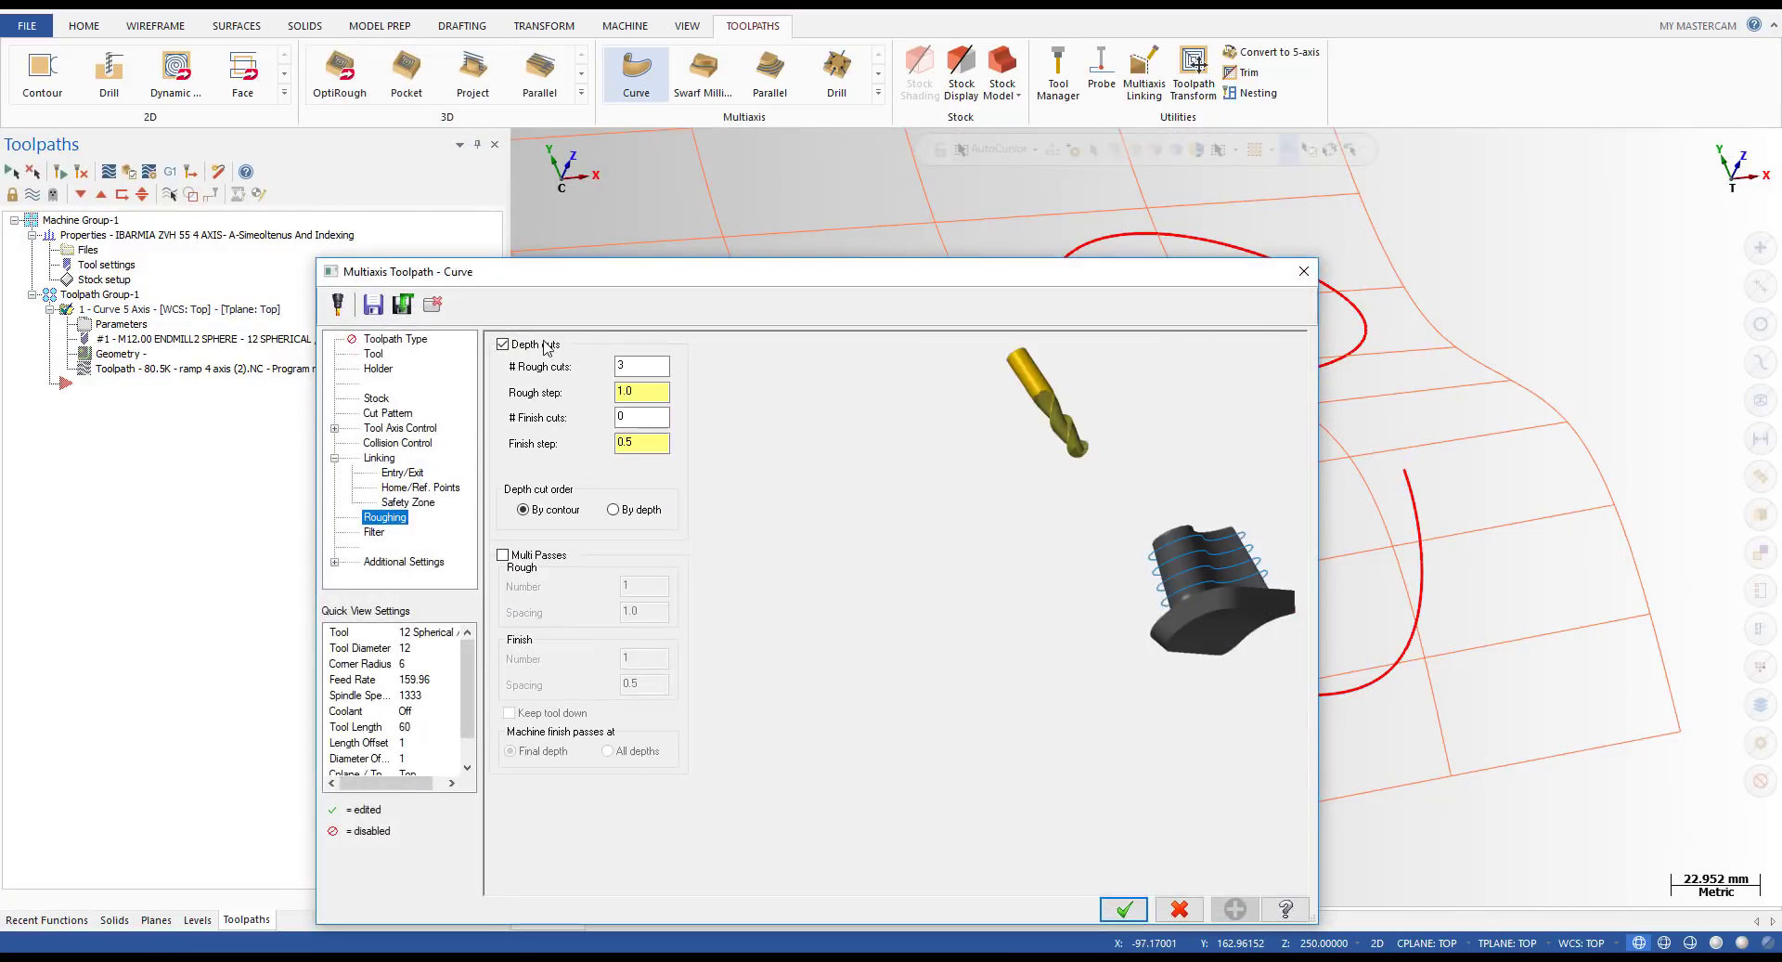
{"action": "double_click", "coordinate": [624, 364]}
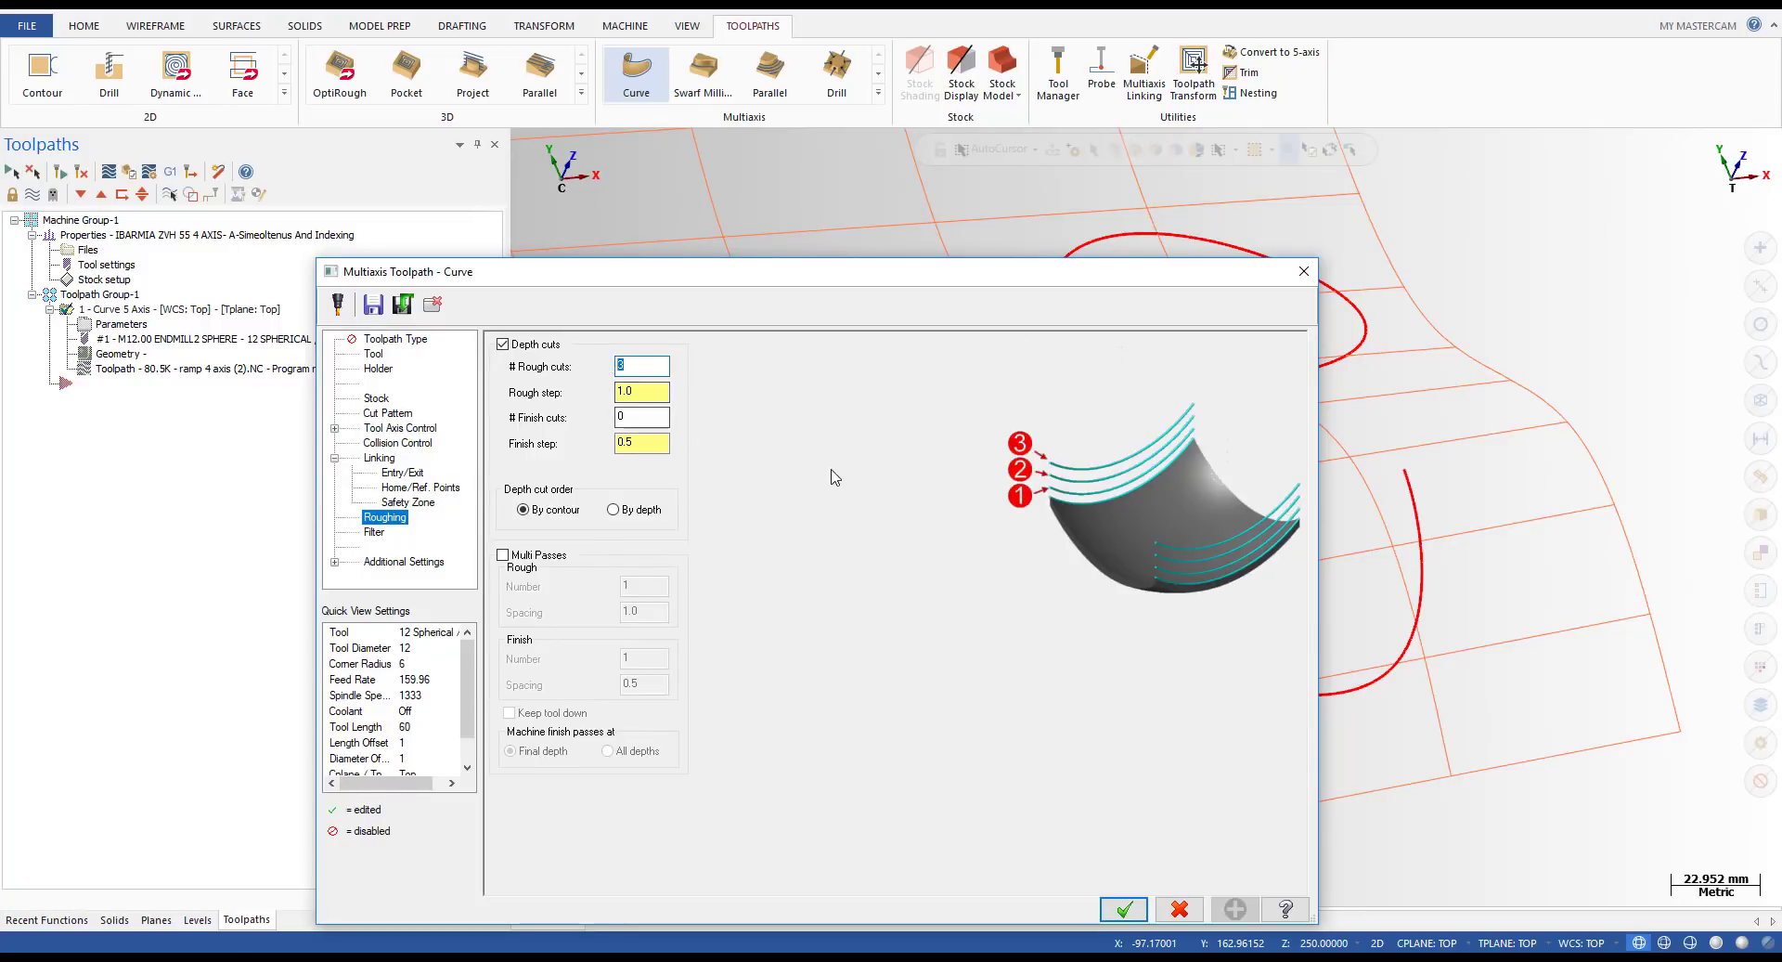
{"action": "key", "text": "Escape"}
- Backplot the Curve 5 Axis toolpath in wireframe twice, following its successive depth passes along the open S-shaped curve
{"action": "left_click", "coordinate": [109, 372]}
{"action": "scroll", "coordinate": [811, 351], "scroll_direction": "down", "scroll_amount": 3}
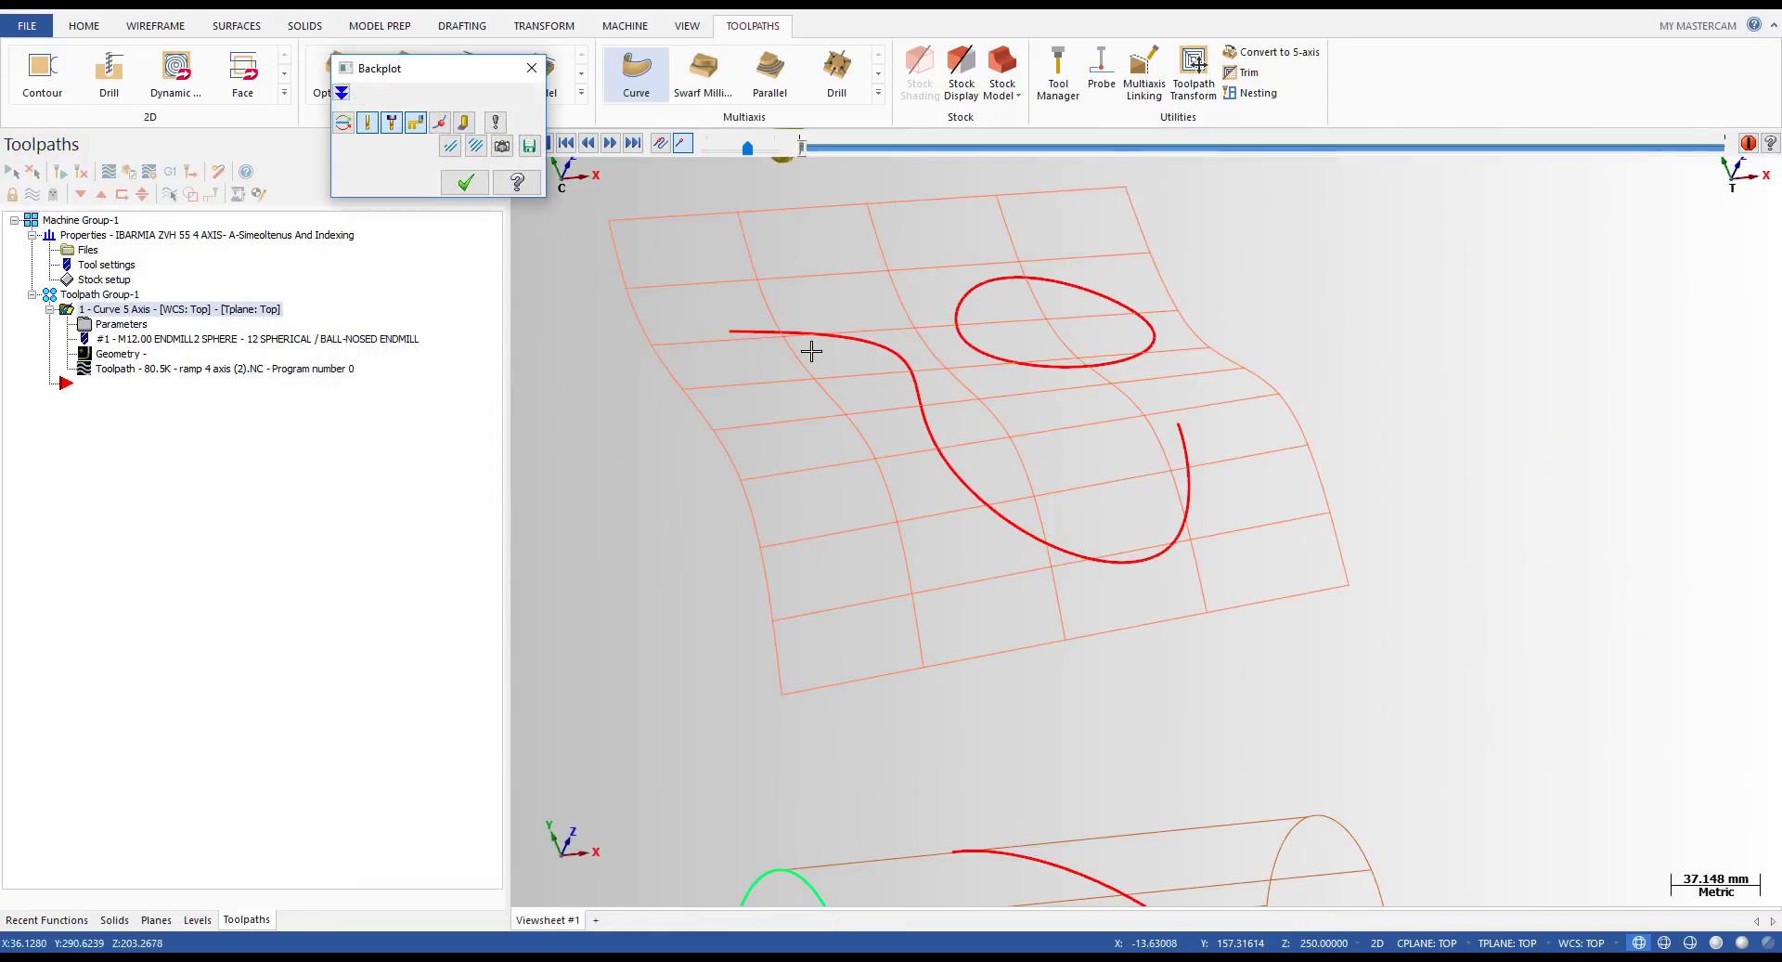
{"action": "key", "text": "r"}
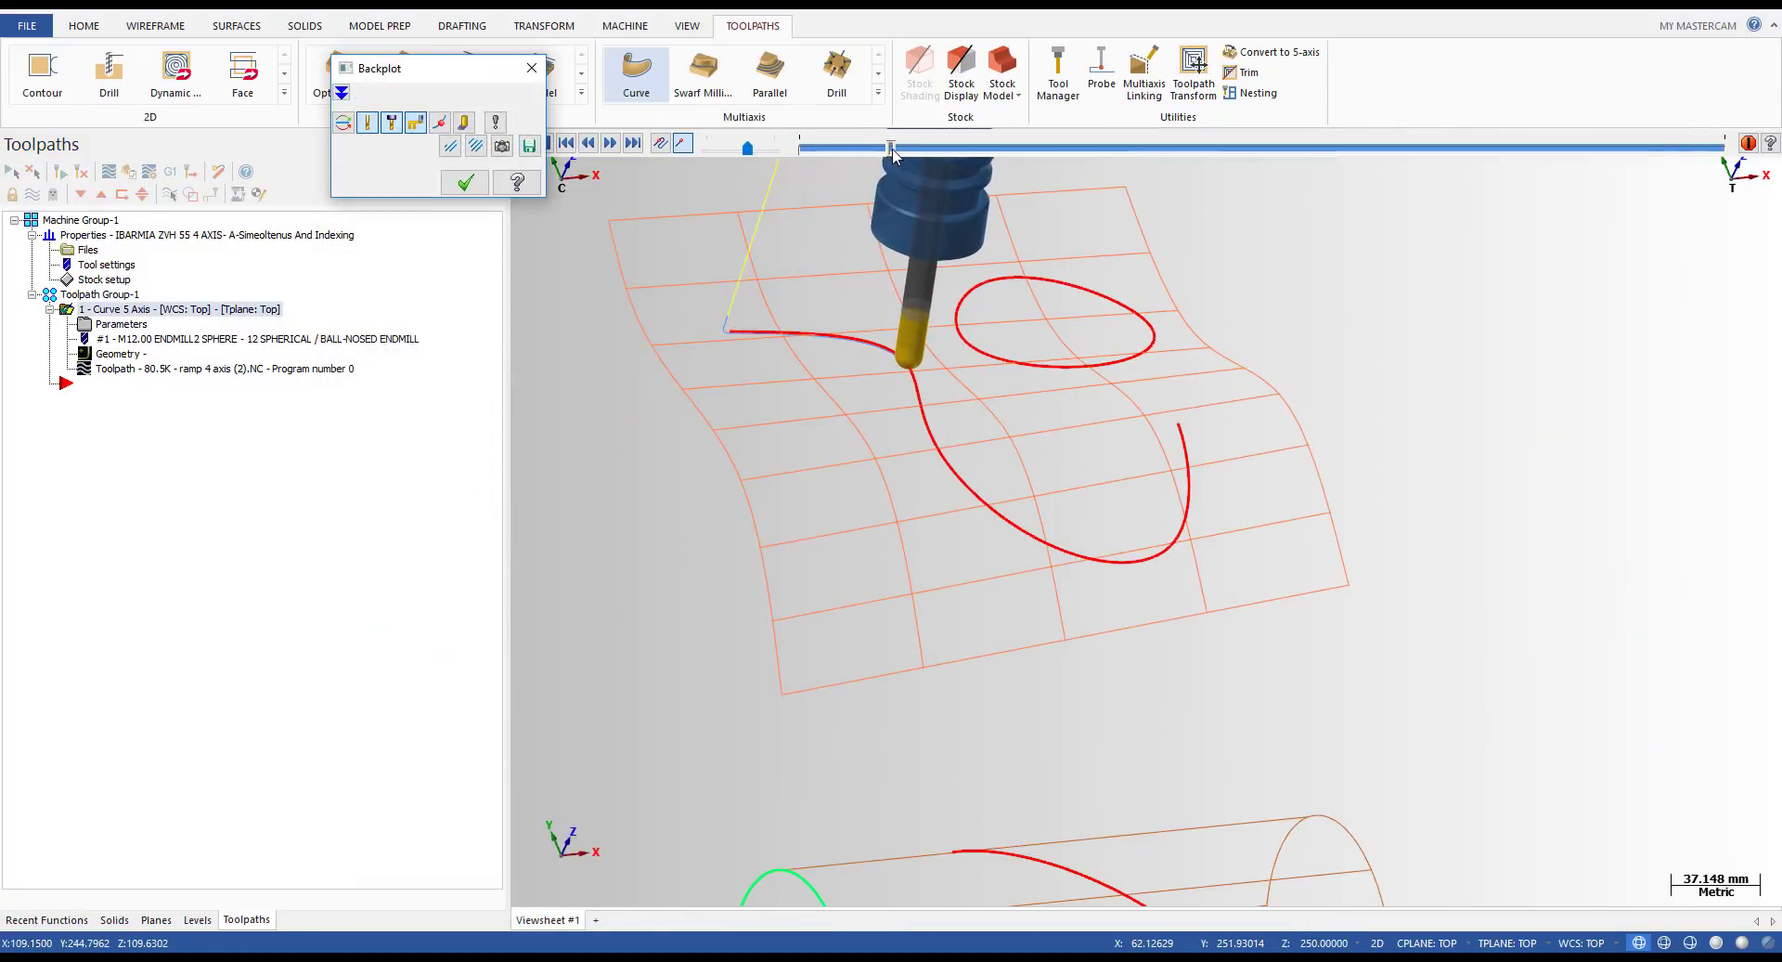
{"action": "left_click_drag", "start_coordinate": [896, 150], "coordinate": [966, 162]}
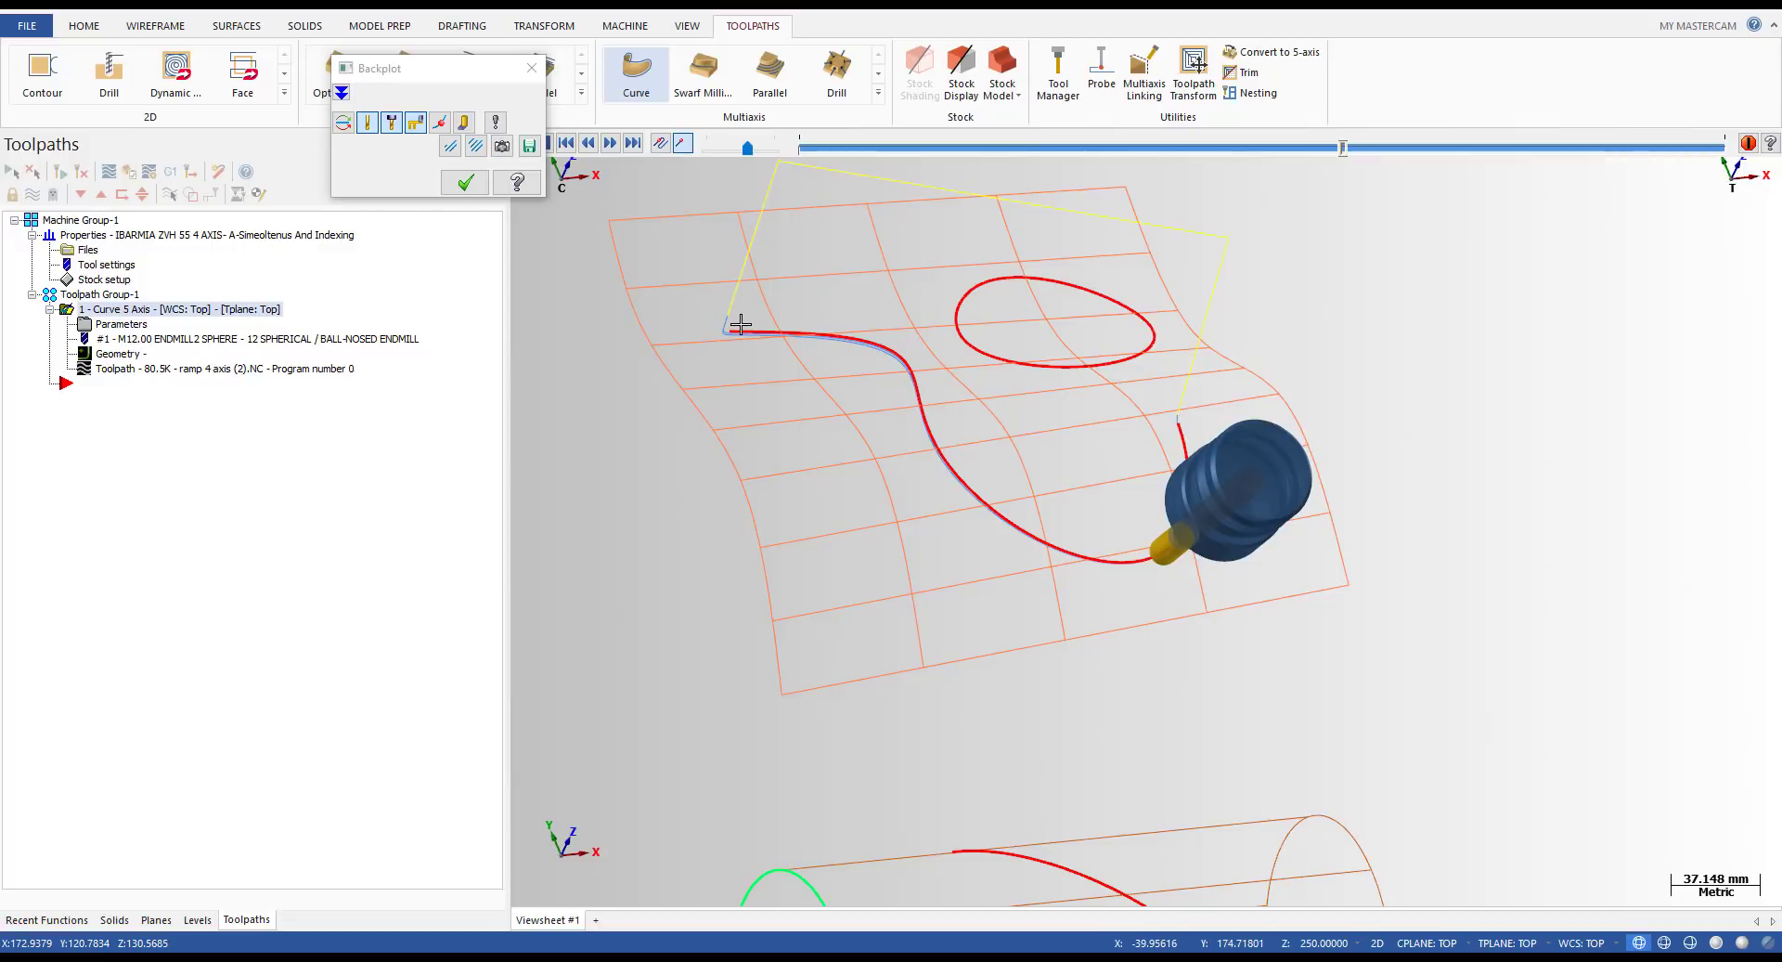
{"action": "left_click", "coordinate": [465, 182]}
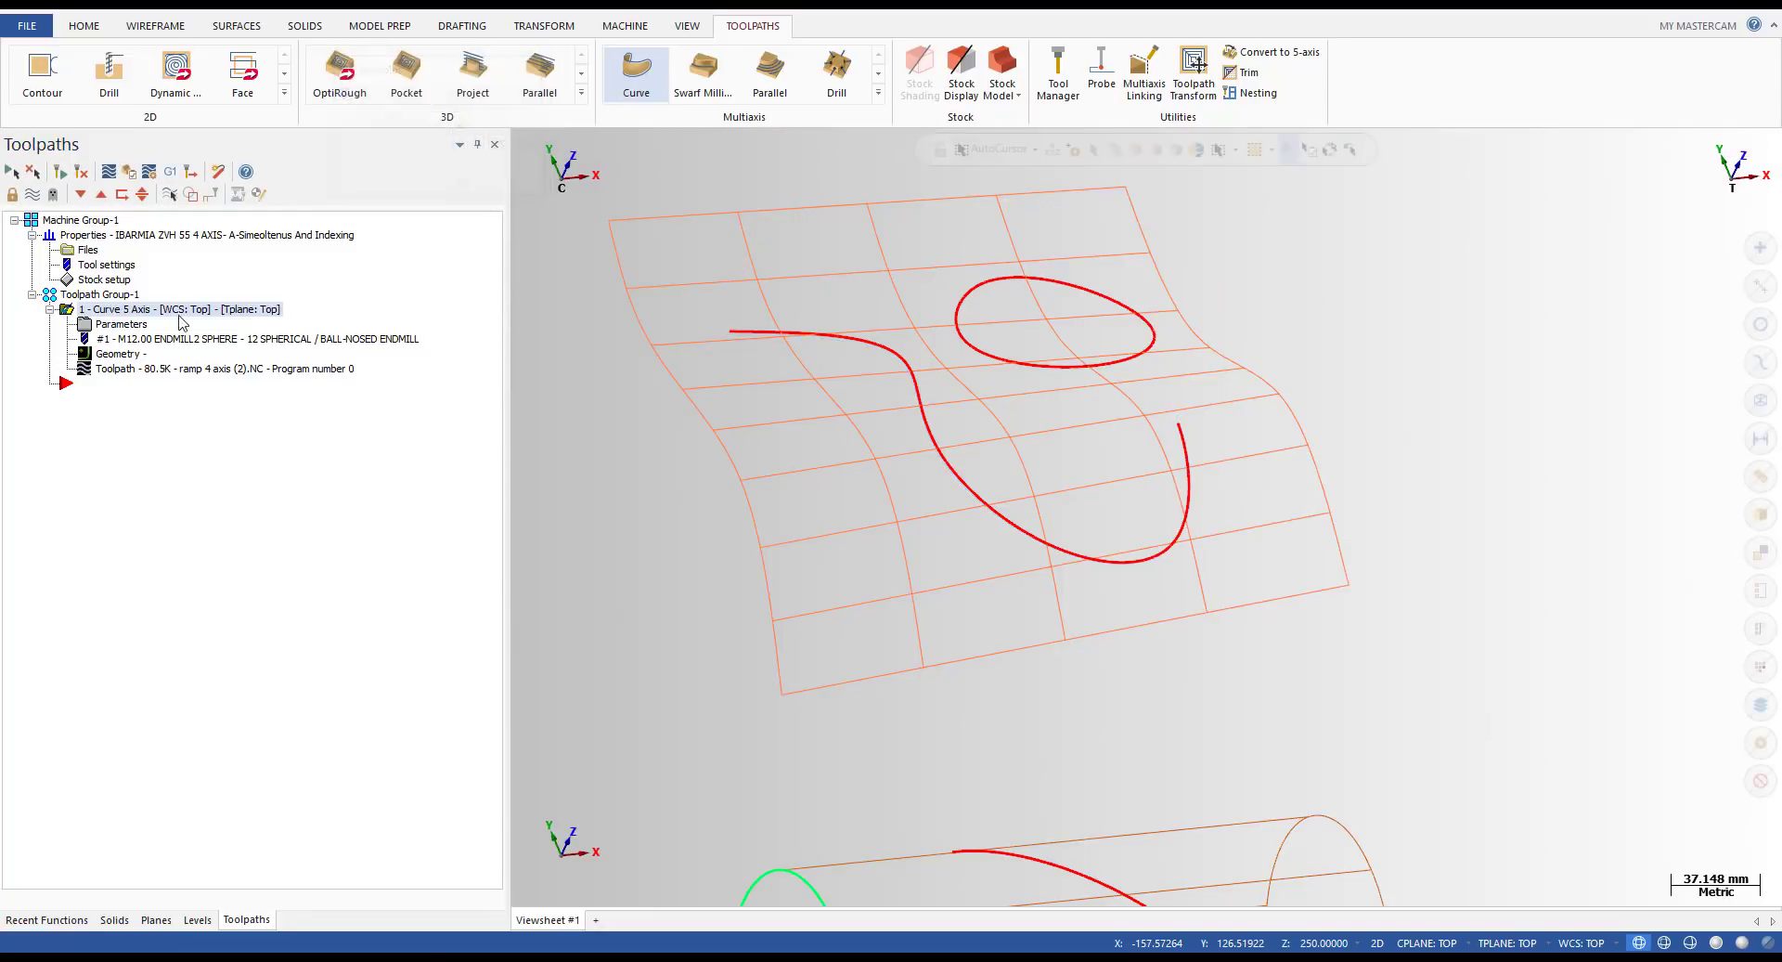
{"action": "left_click", "coordinate": [133, 373]}
{"action": "left_click_drag", "start_coordinate": [804, 148], "coordinate": [1585, 246]}
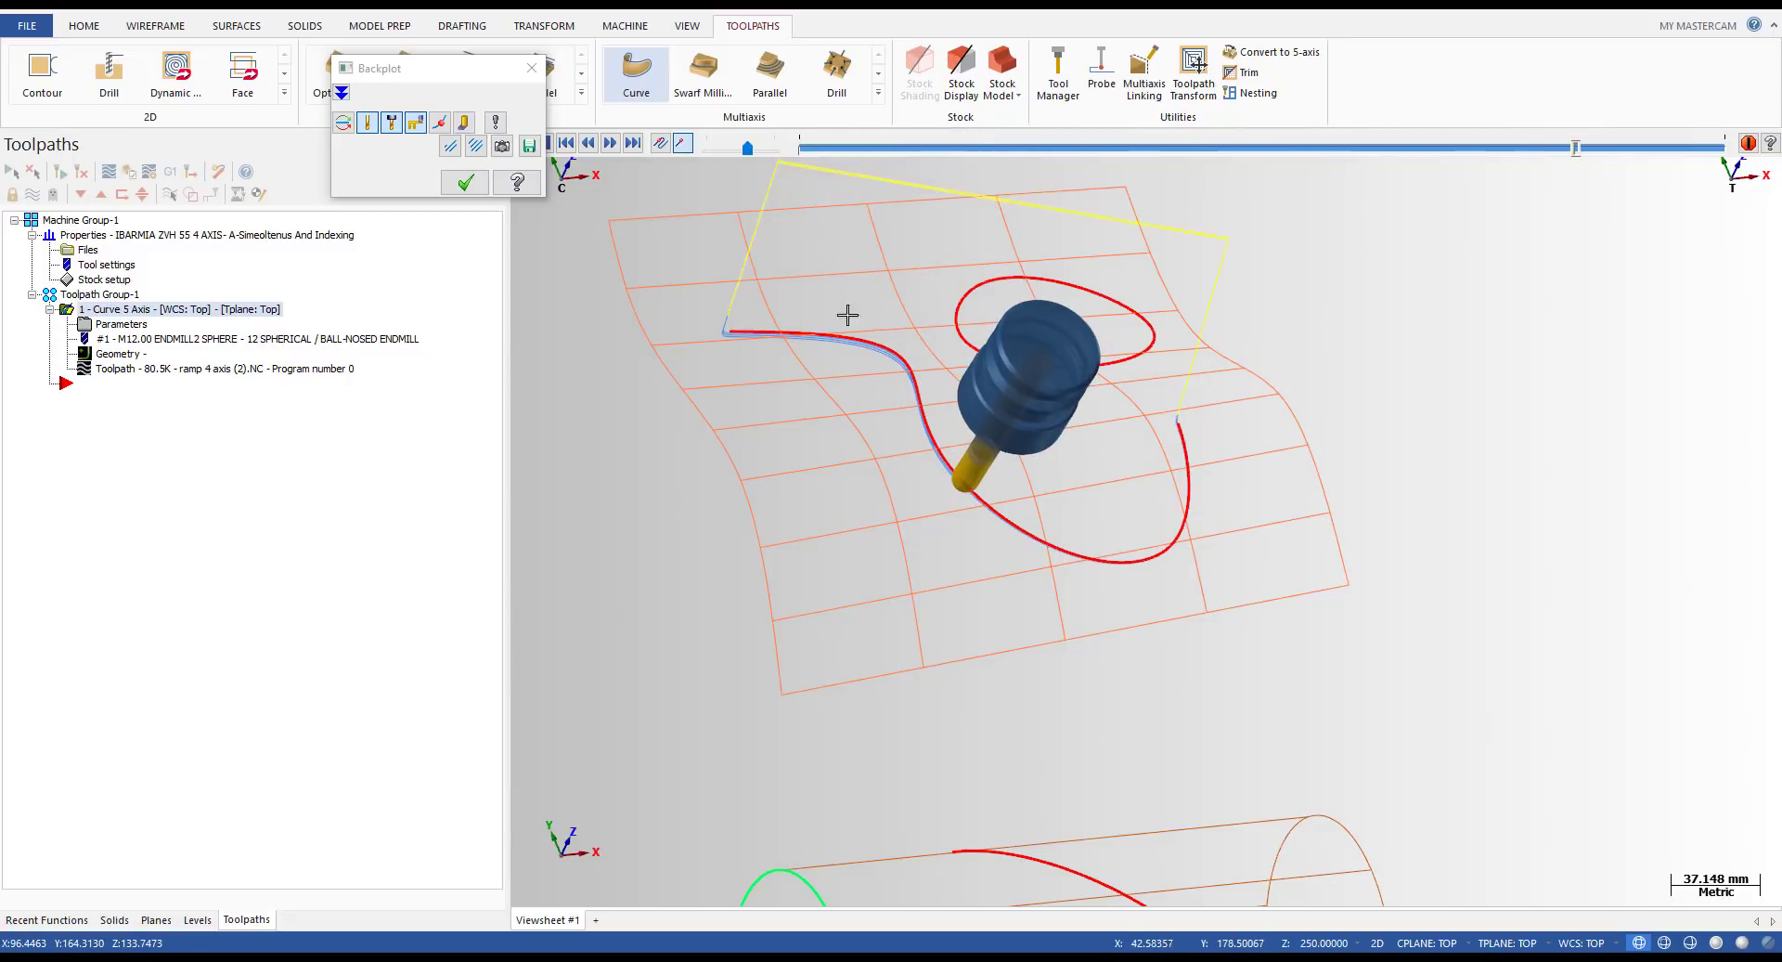
- Examine the depth passes along the open S-shaped curve, run the backplot to its end and close it
{"action": "scroll", "coordinate": [808, 334], "scroll_direction": "up", "scroll_amount": 5}
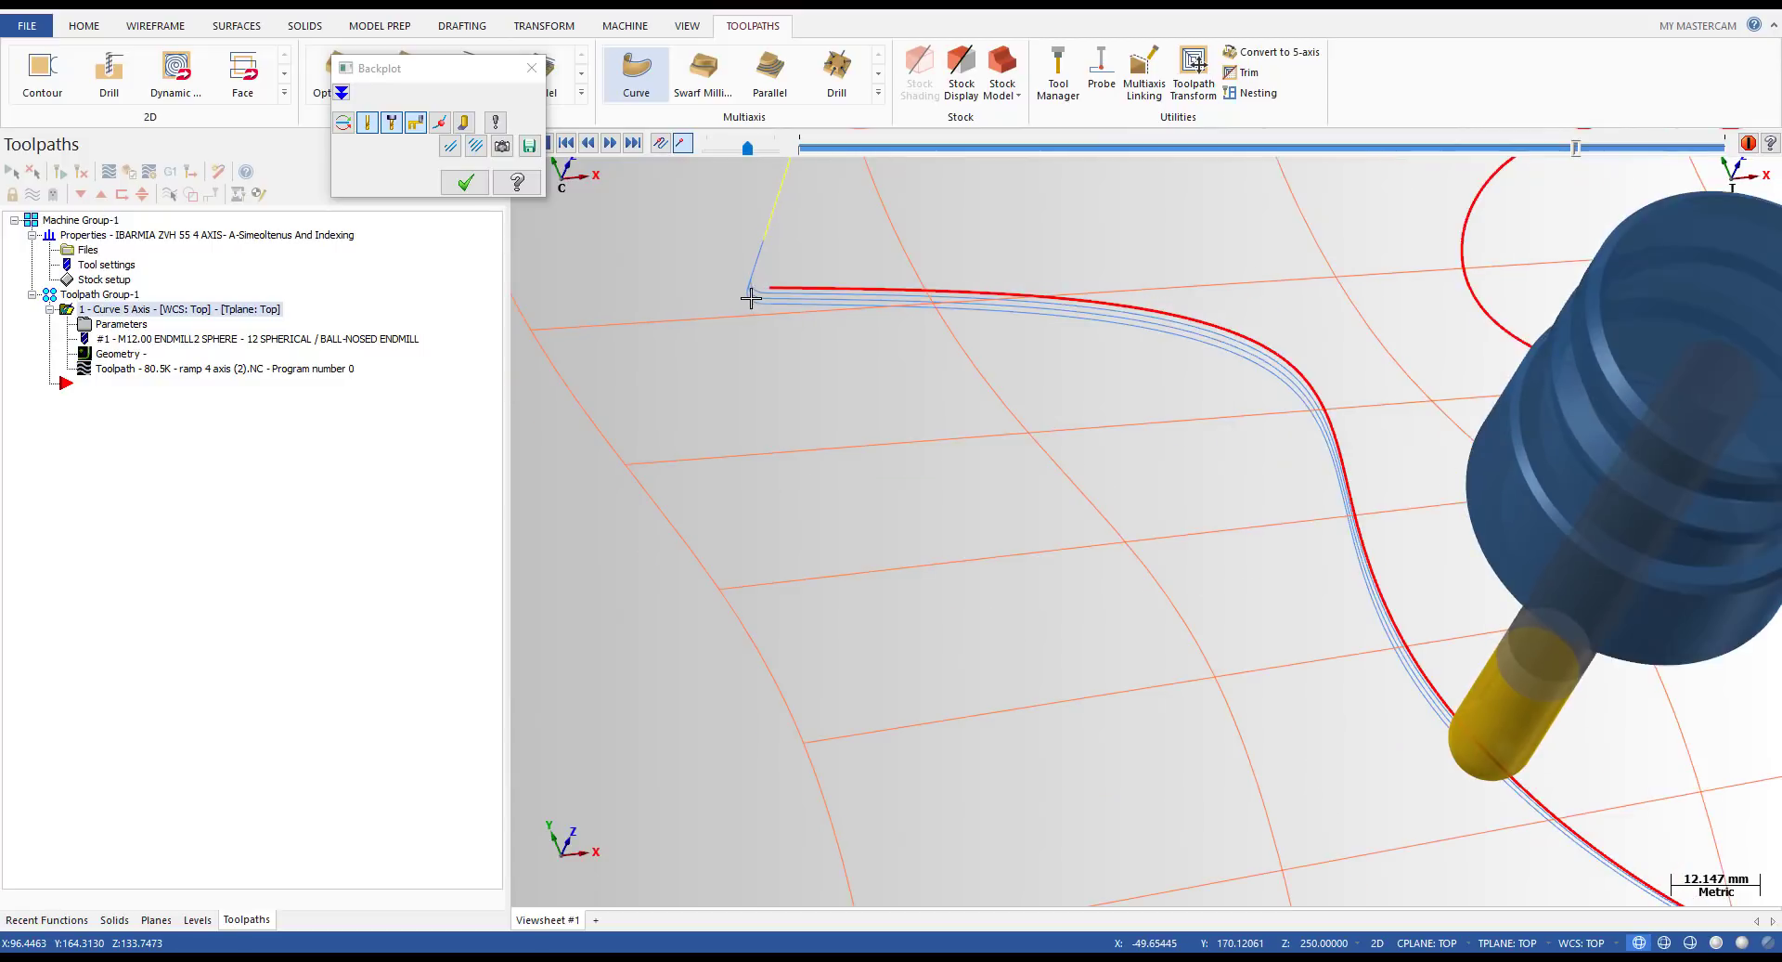
{"action": "scroll", "coordinate": [783, 286], "scroll_direction": "down", "scroll_amount": 3}
{"action": "scroll", "coordinate": [748, 325], "scroll_direction": "down", "scroll_amount": 2}
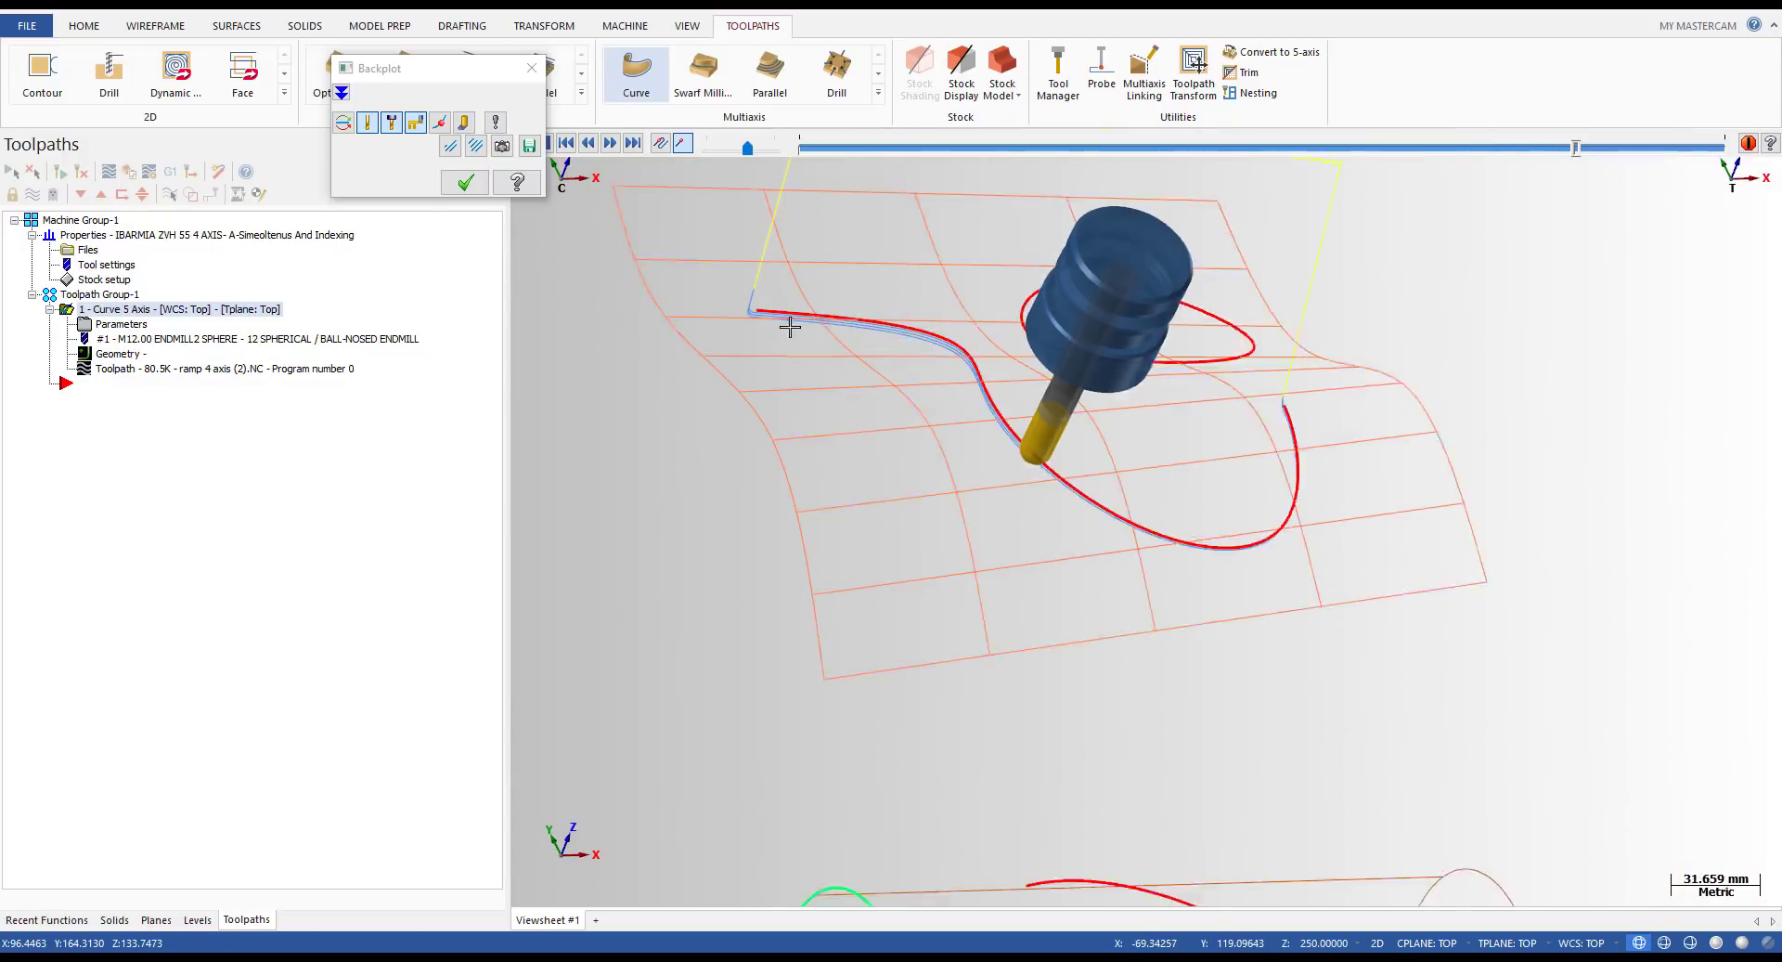
{"action": "scroll", "coordinate": [789, 327], "scroll_direction": "down", "scroll_amount": 1}
{"action": "scroll", "coordinate": [1162, 373], "scroll_direction": "up", "scroll_amount": 3}
{"action": "middle_click_drag", "start_coordinate": [1273, 355], "coordinate": [1239, 413]}
{"action": "scroll", "coordinate": [1207, 380], "scroll_direction": "down", "scroll_amount": 4}
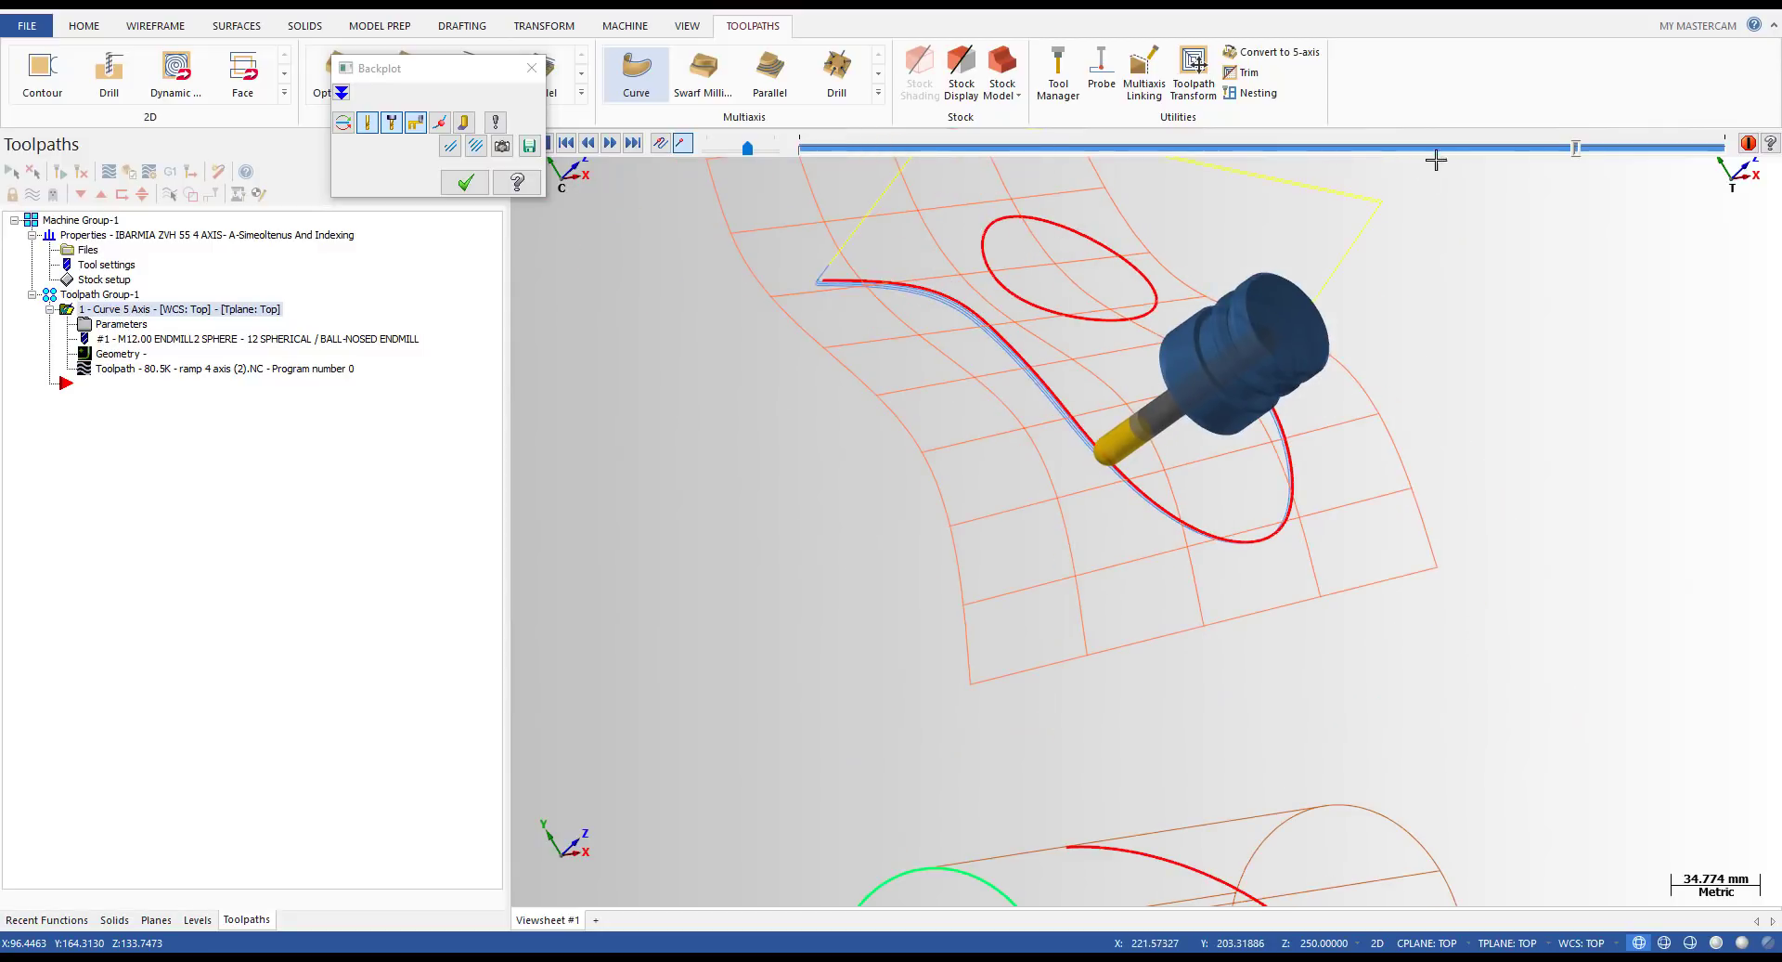
{"action": "left_click_drag", "start_coordinate": [1578, 147], "coordinate": [1775, 163]}
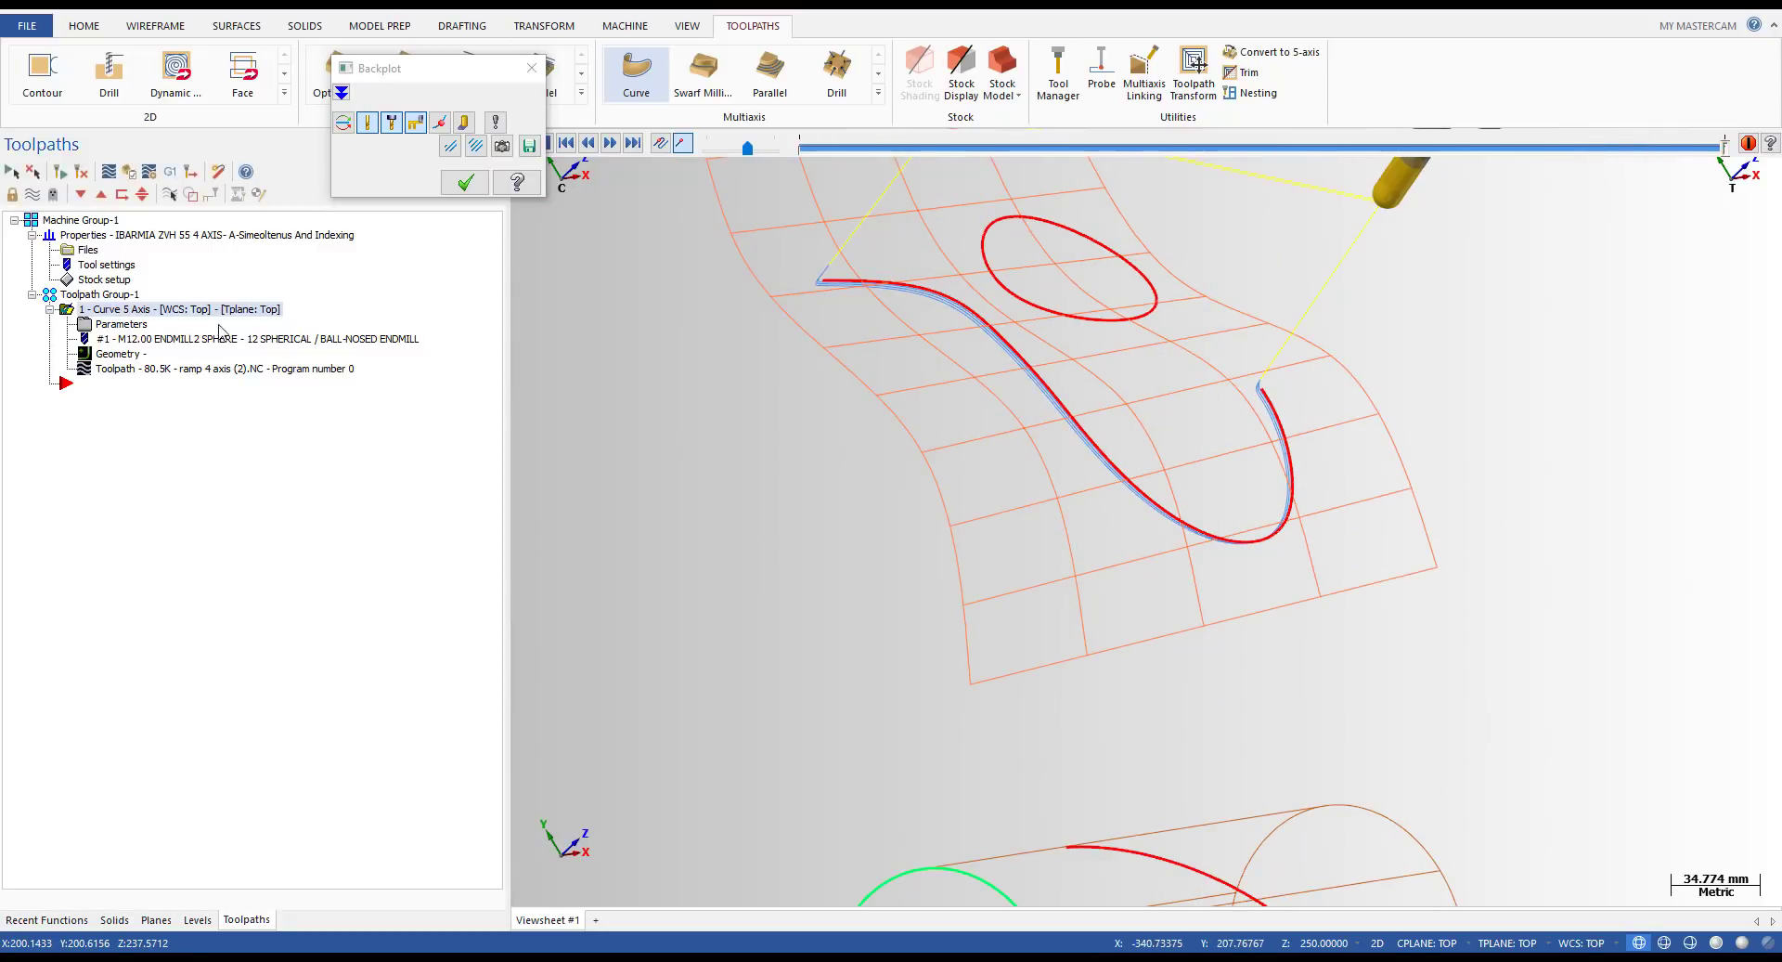
{"action": "left_click", "coordinate": [465, 182]}
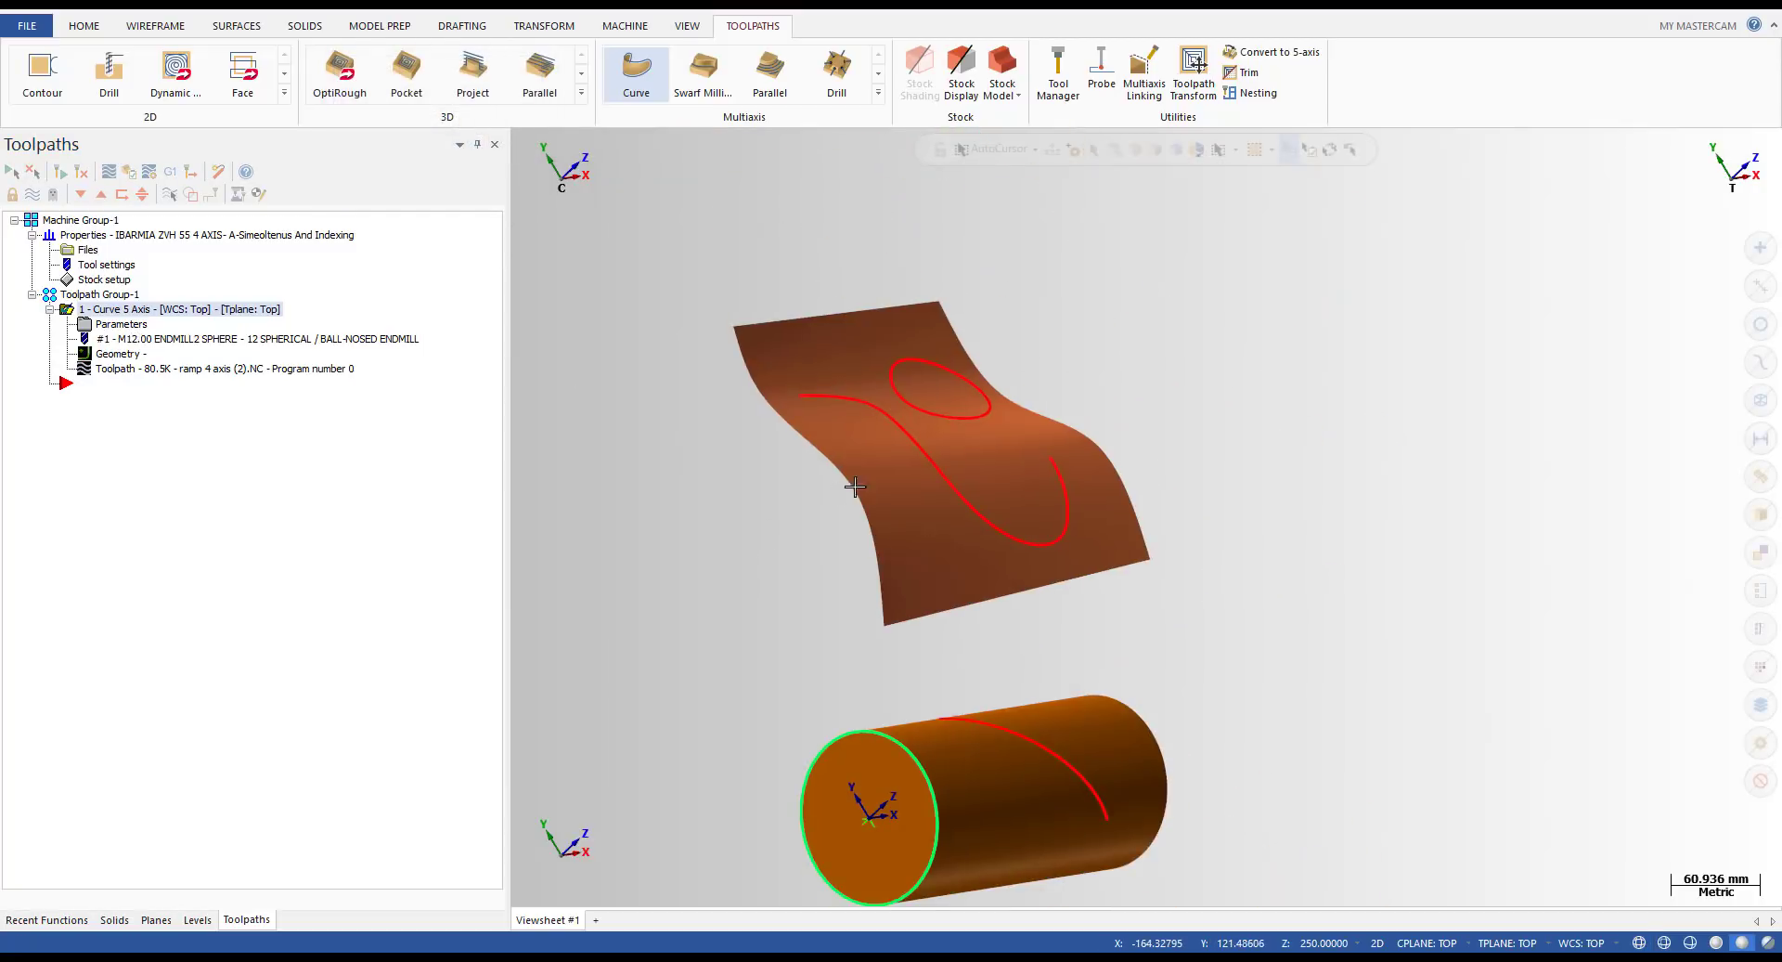
- Restore surface shading and view the wavy surface and cylinder from the top and at an angle
{"action": "key", "text": "alt+s"}
{"action": "scroll", "coordinate": [946, 426], "scroll_direction": "up", "scroll_amount": 1}
{"action": "middle_click_drag", "start_coordinate": [947, 426], "coordinate": [905, 429]}
{"action": "key", "text": "alt+1"}
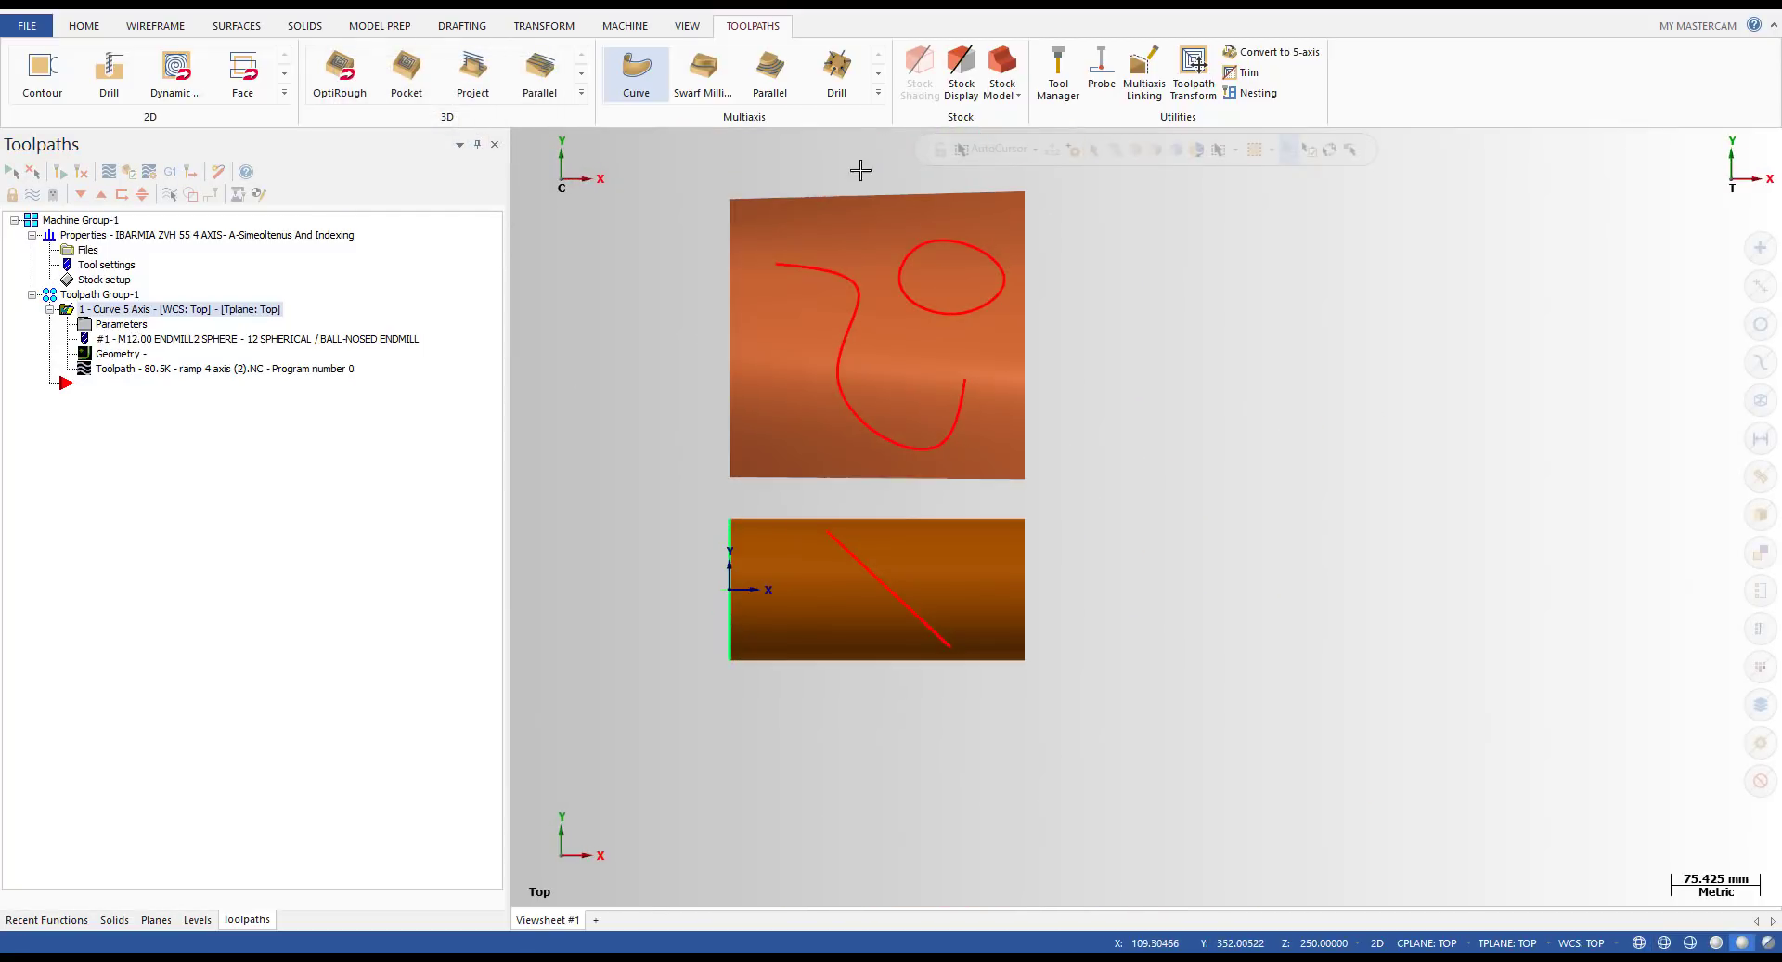
{"action": "left_click", "coordinate": [877, 91]}
{"action": "middle_click_drag", "start_coordinate": [1055, 377], "coordinate": [1071, 227]}
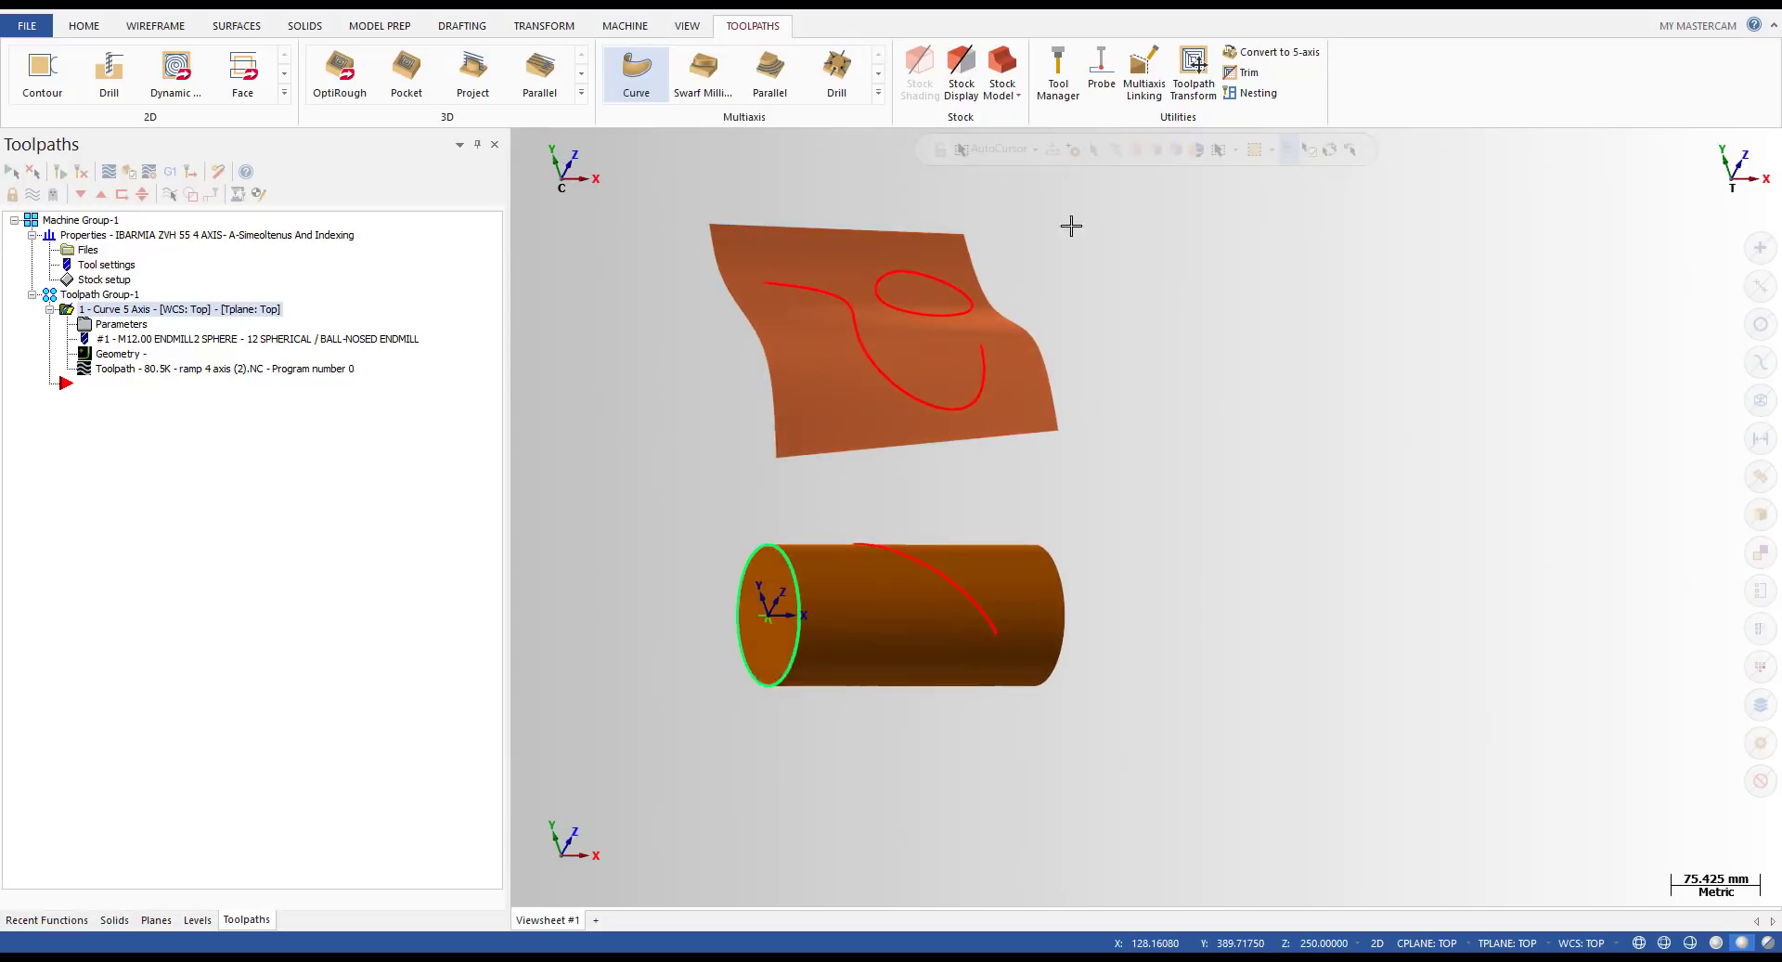
{"action": "scroll", "coordinate": [1070, 227], "scroll_direction": "down", "scroll_amount": 1}
- Start a multiaxis Project Curve toolpath with the 12 Spherical / Ball-Nosed Endmill as its tool
{"action": "left_click", "coordinate": [878, 94]}
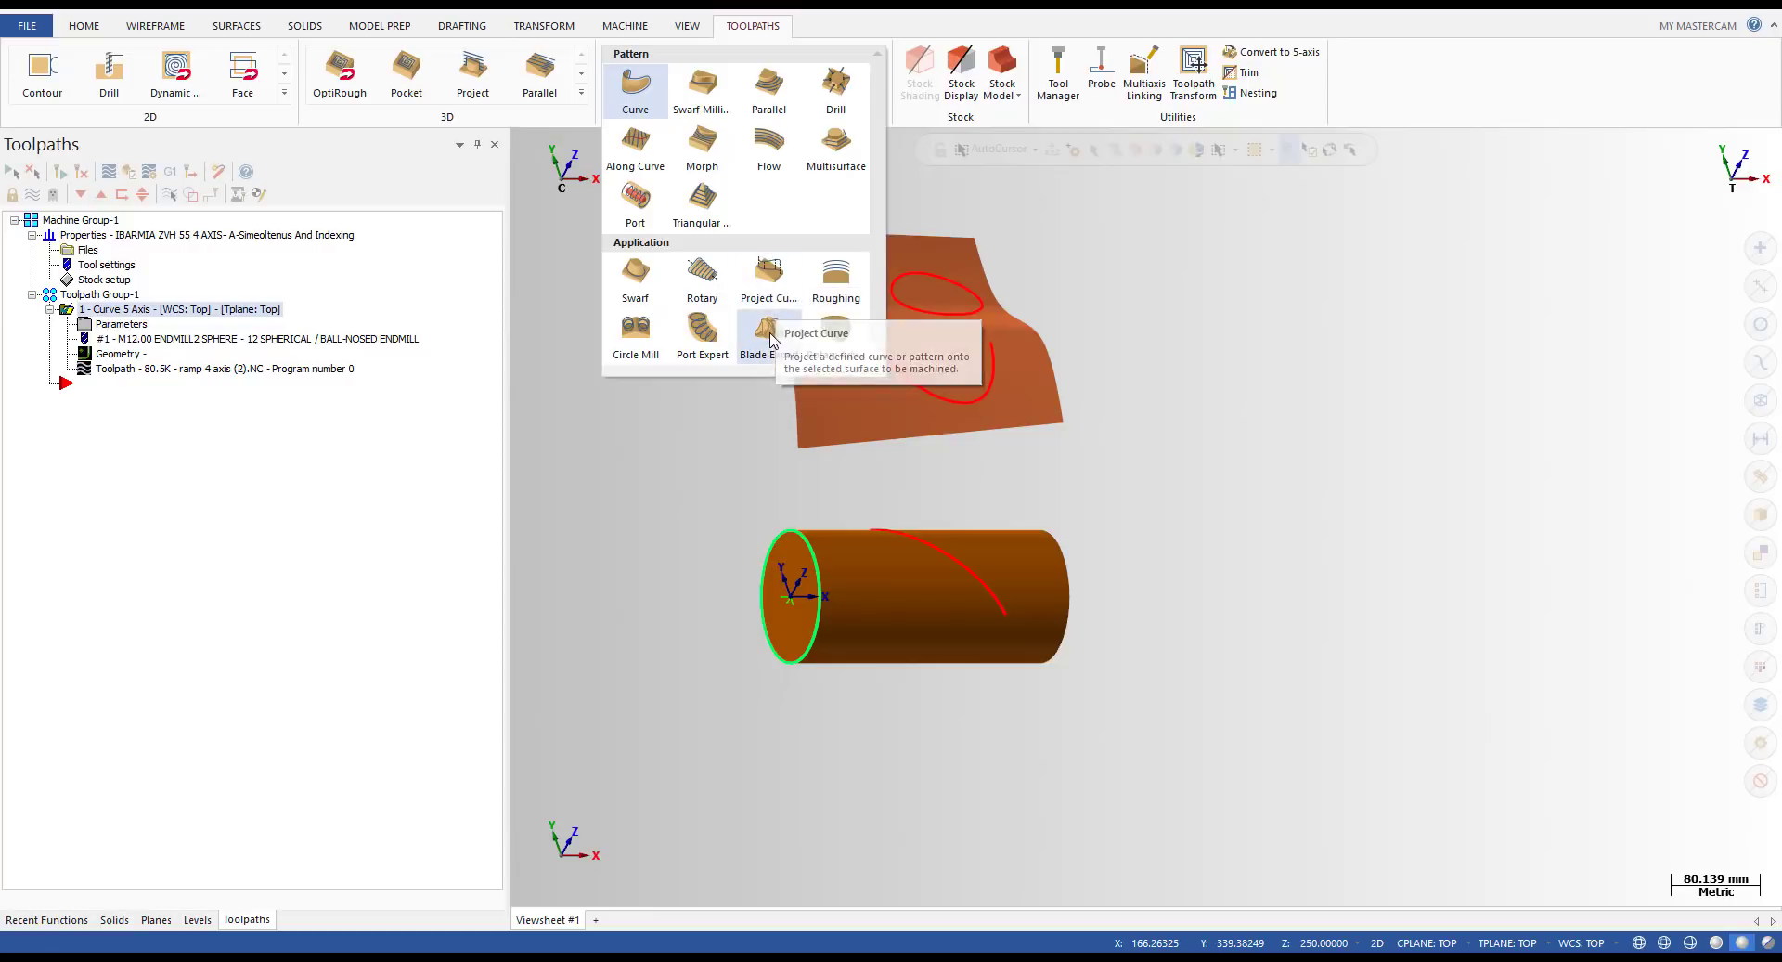
{"action": "left_click", "coordinate": [770, 272]}
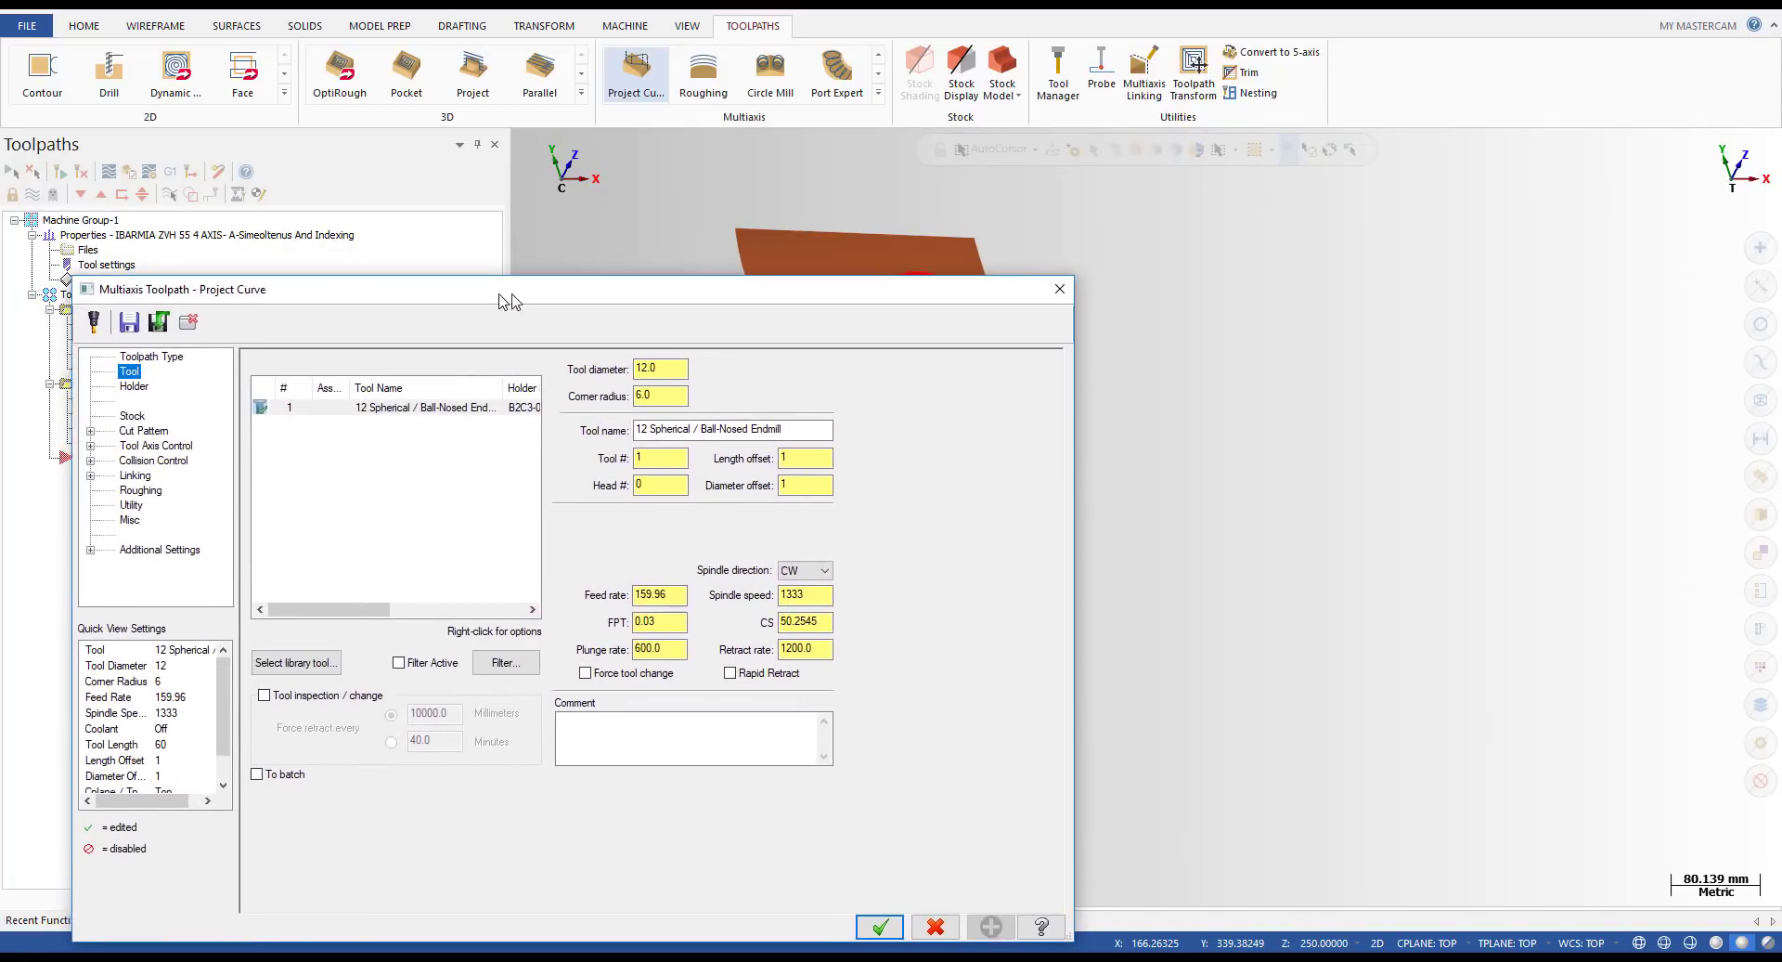
{"action": "left_click_drag", "start_coordinate": [497, 298], "coordinate": [1479, 192]}
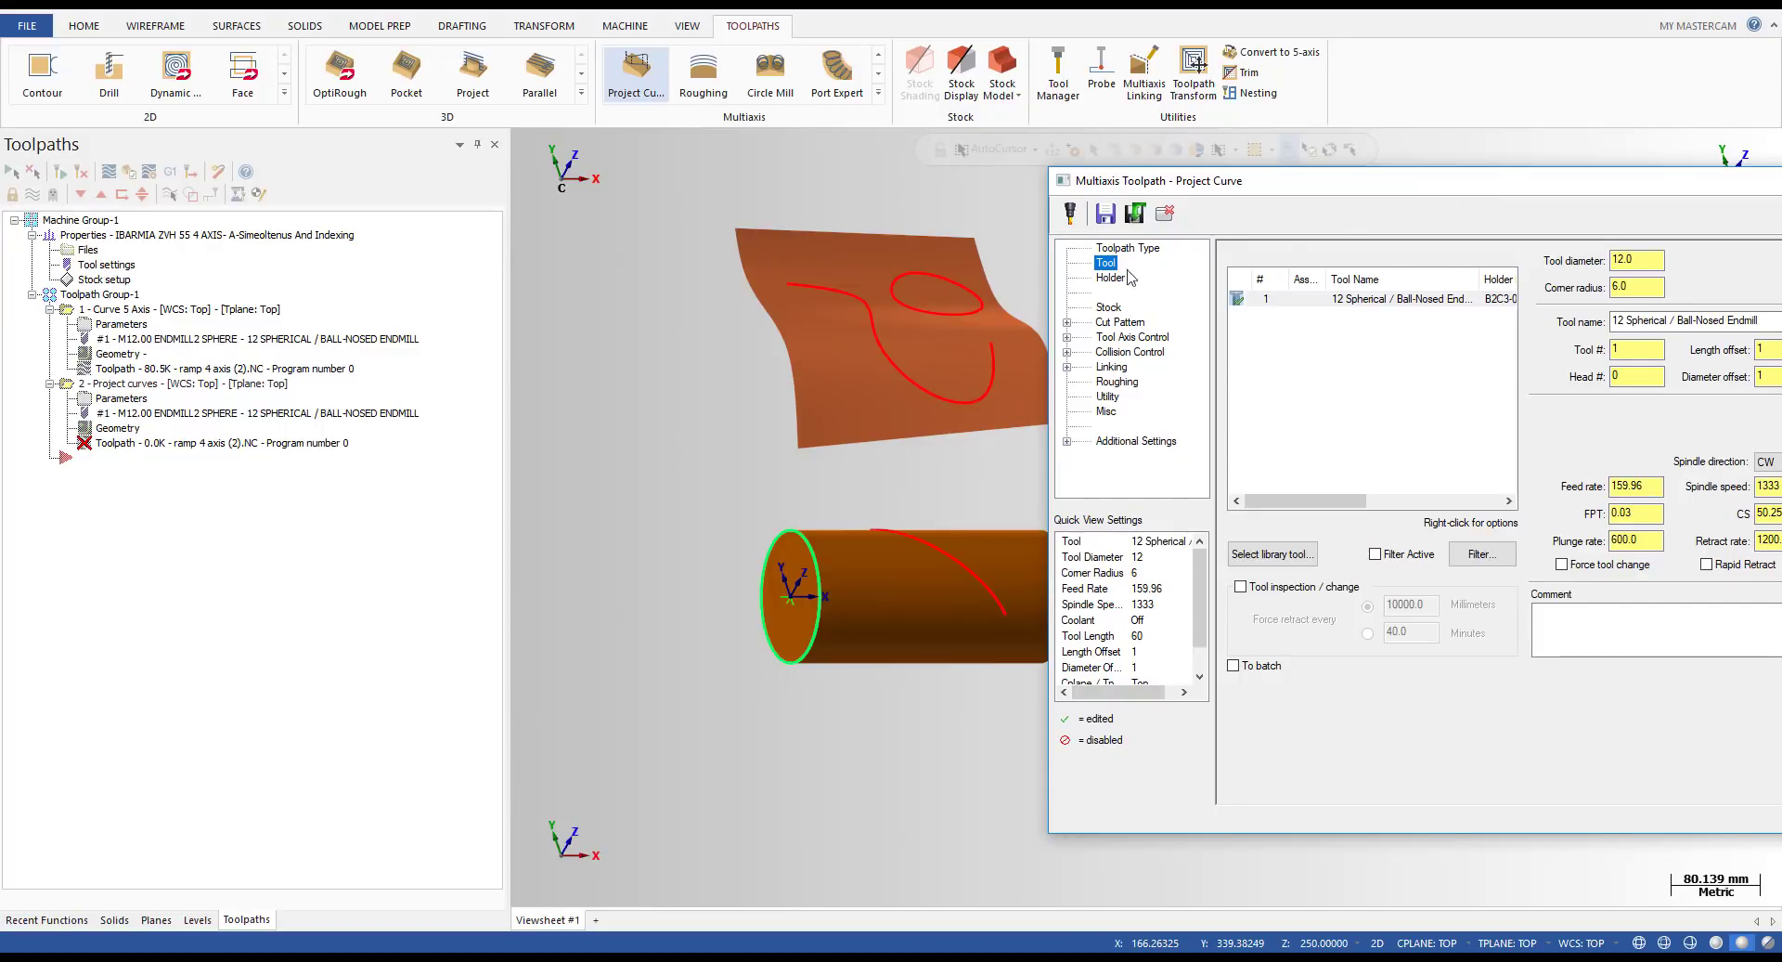
{"action": "left_click", "coordinate": [1370, 300]}
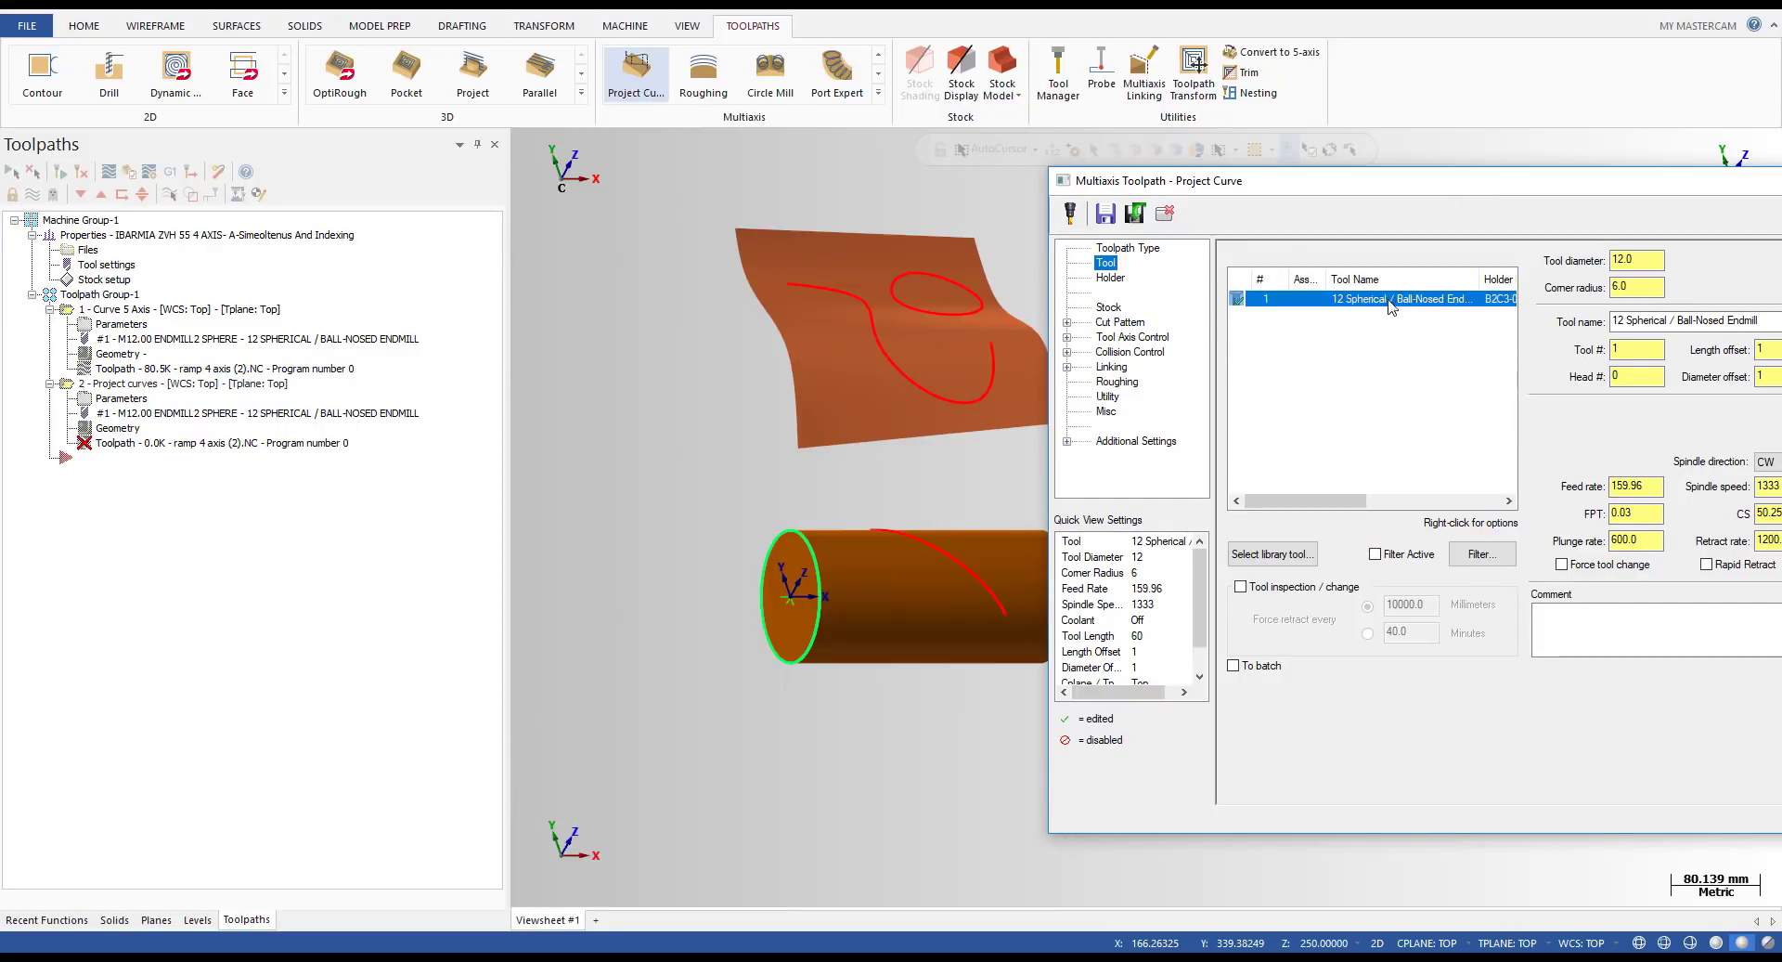
- Chain the closed oval on the wavy surface as the projection curve of the cut pattern
{"action": "left_click", "coordinate": [1119, 323]}
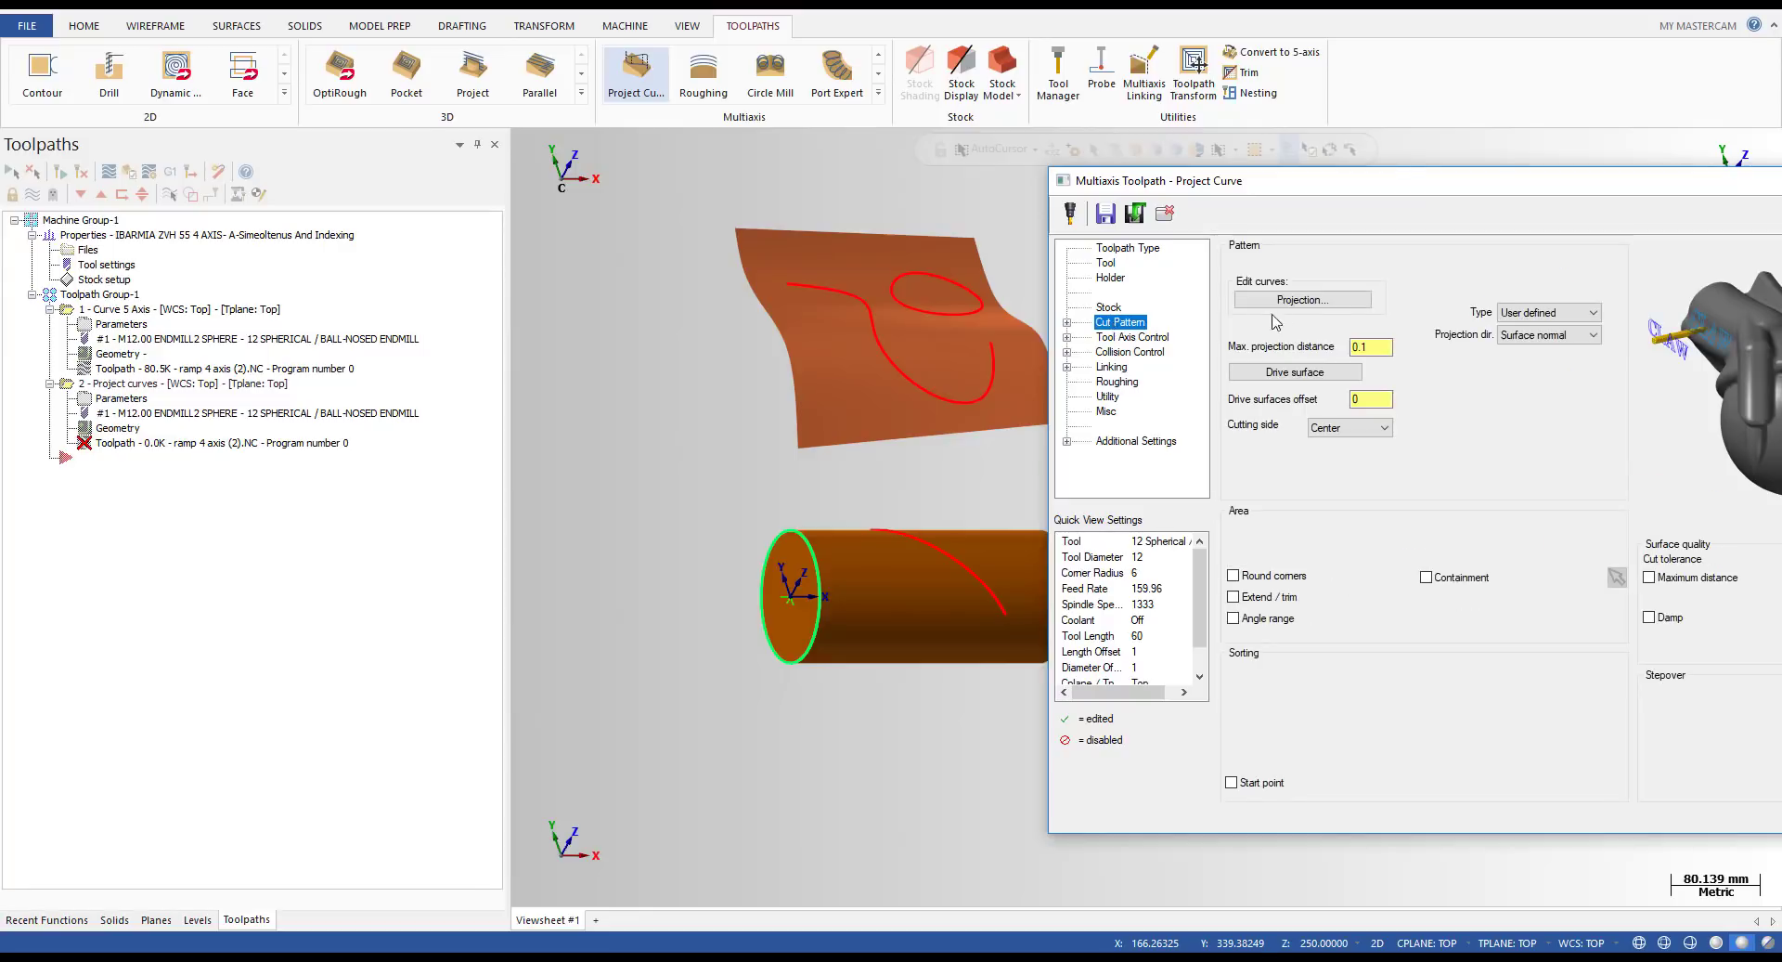
{"action": "left_click", "coordinate": [1303, 300]}
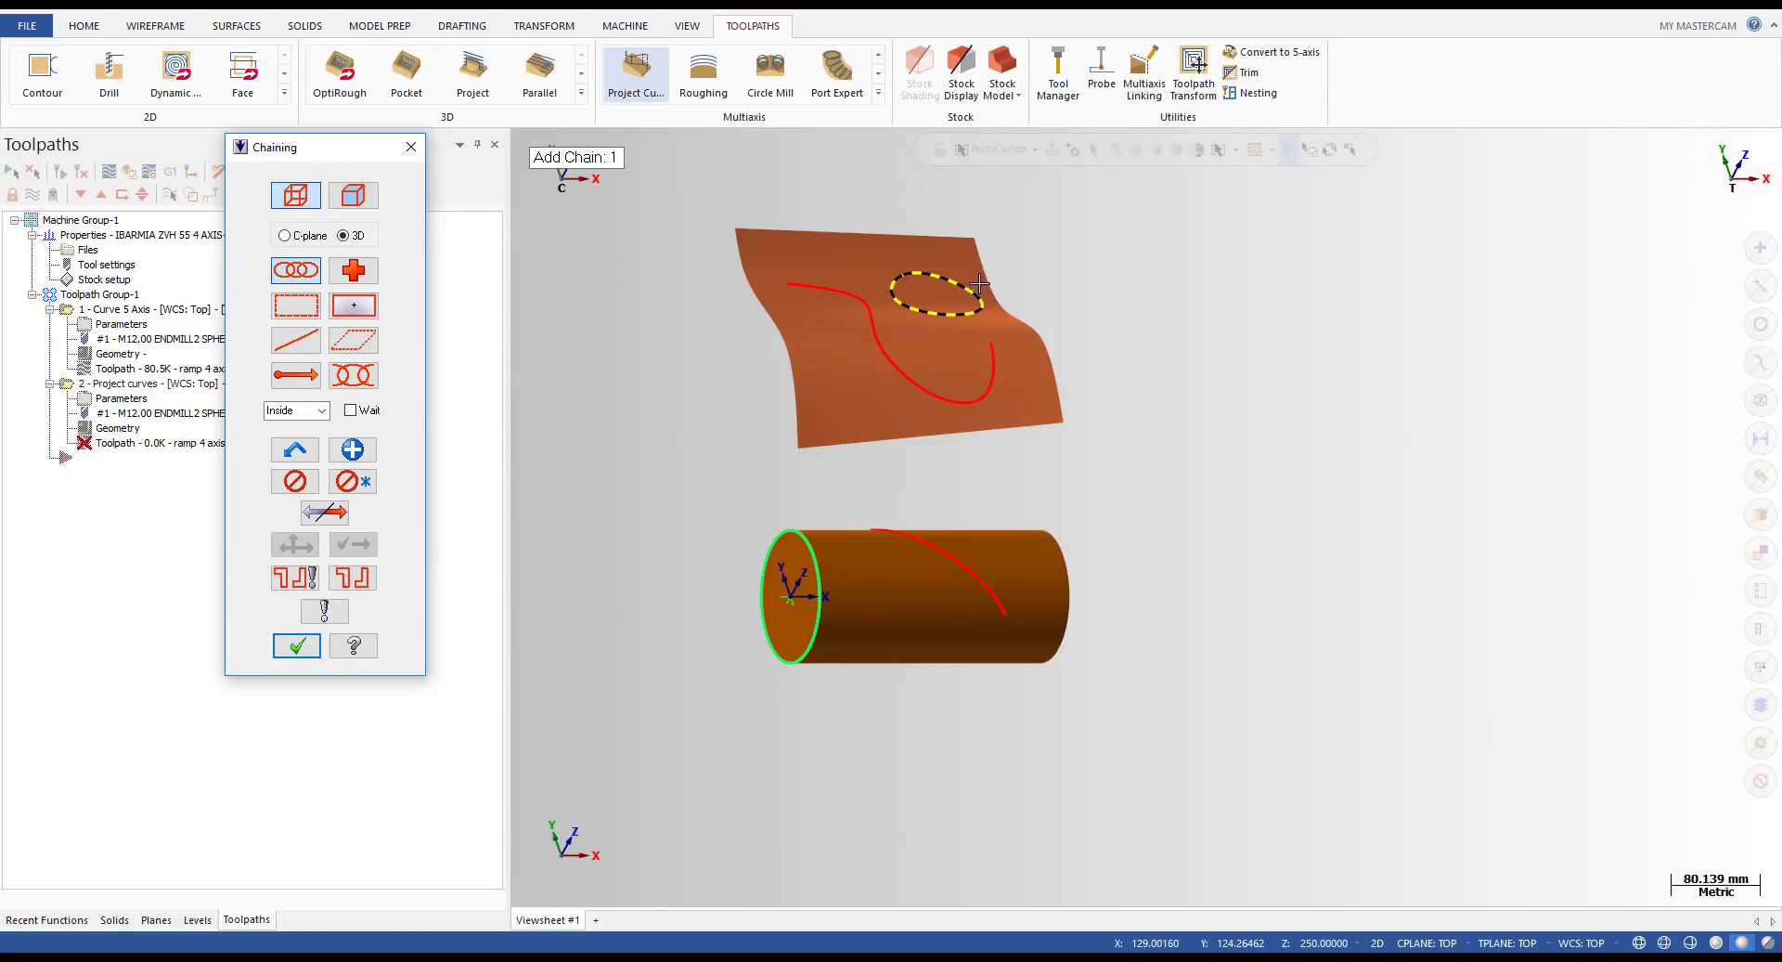
{"action": "scroll", "coordinate": [979, 283], "scroll_direction": "up", "scroll_amount": 2}
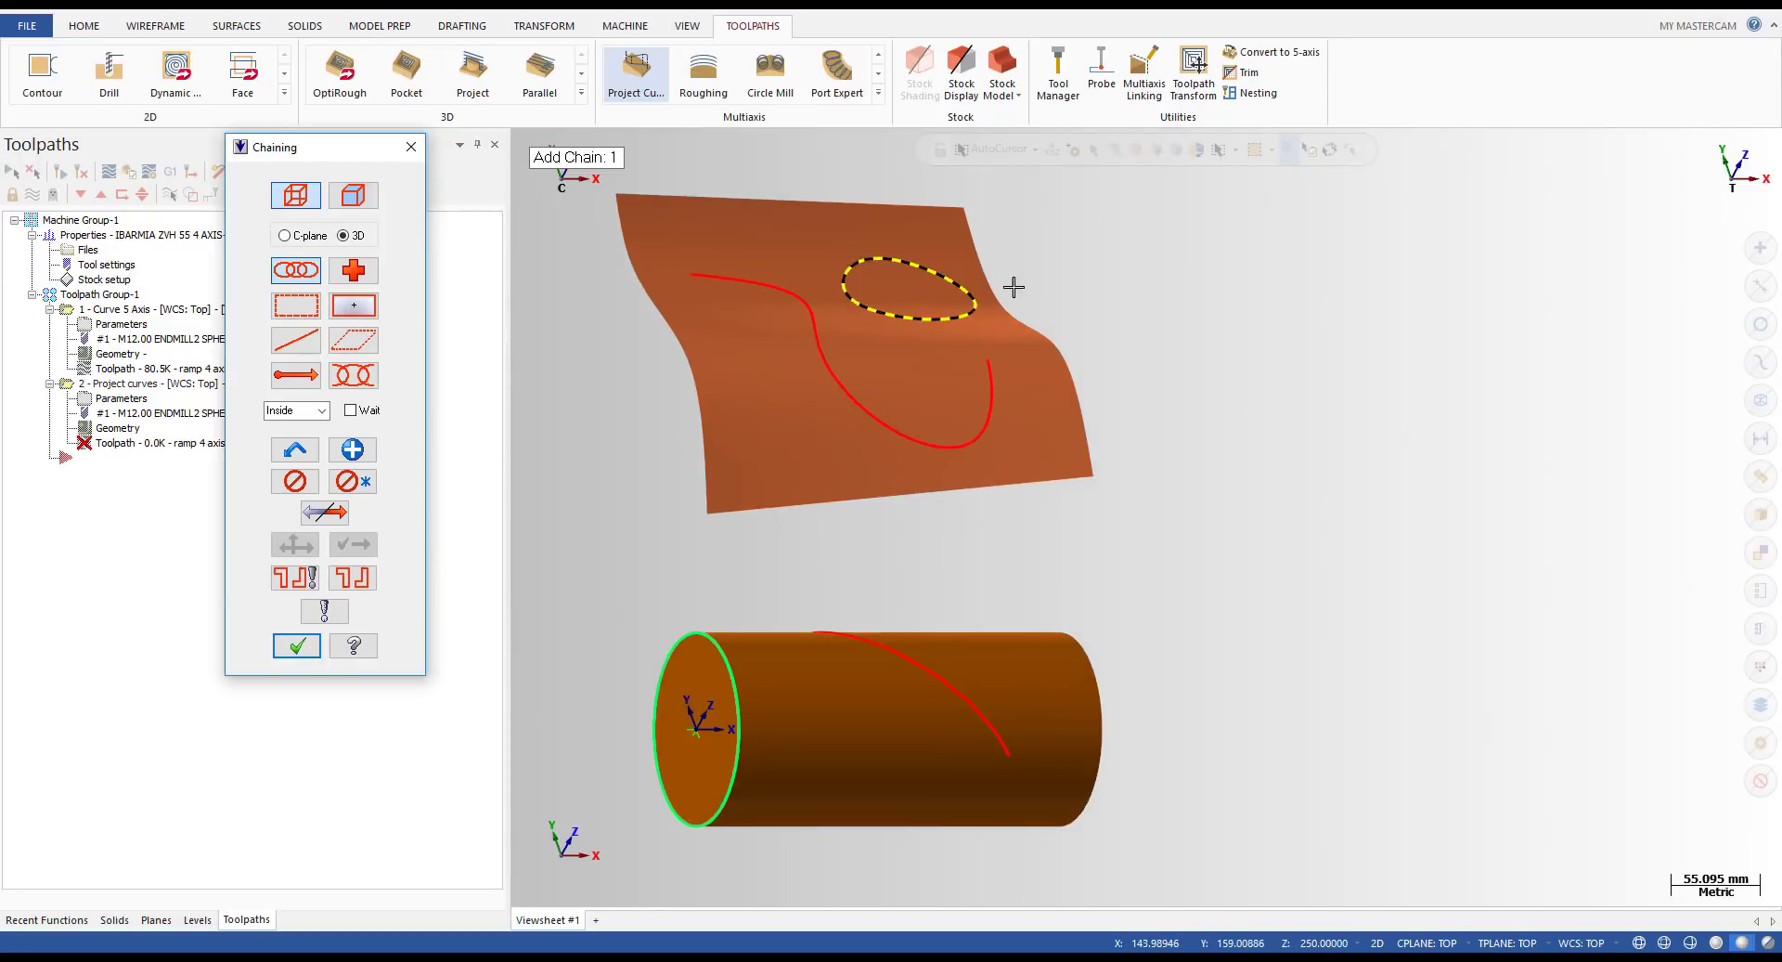
{"action": "middle_click_drag", "start_coordinate": [1013, 288], "coordinate": [977, 264]}
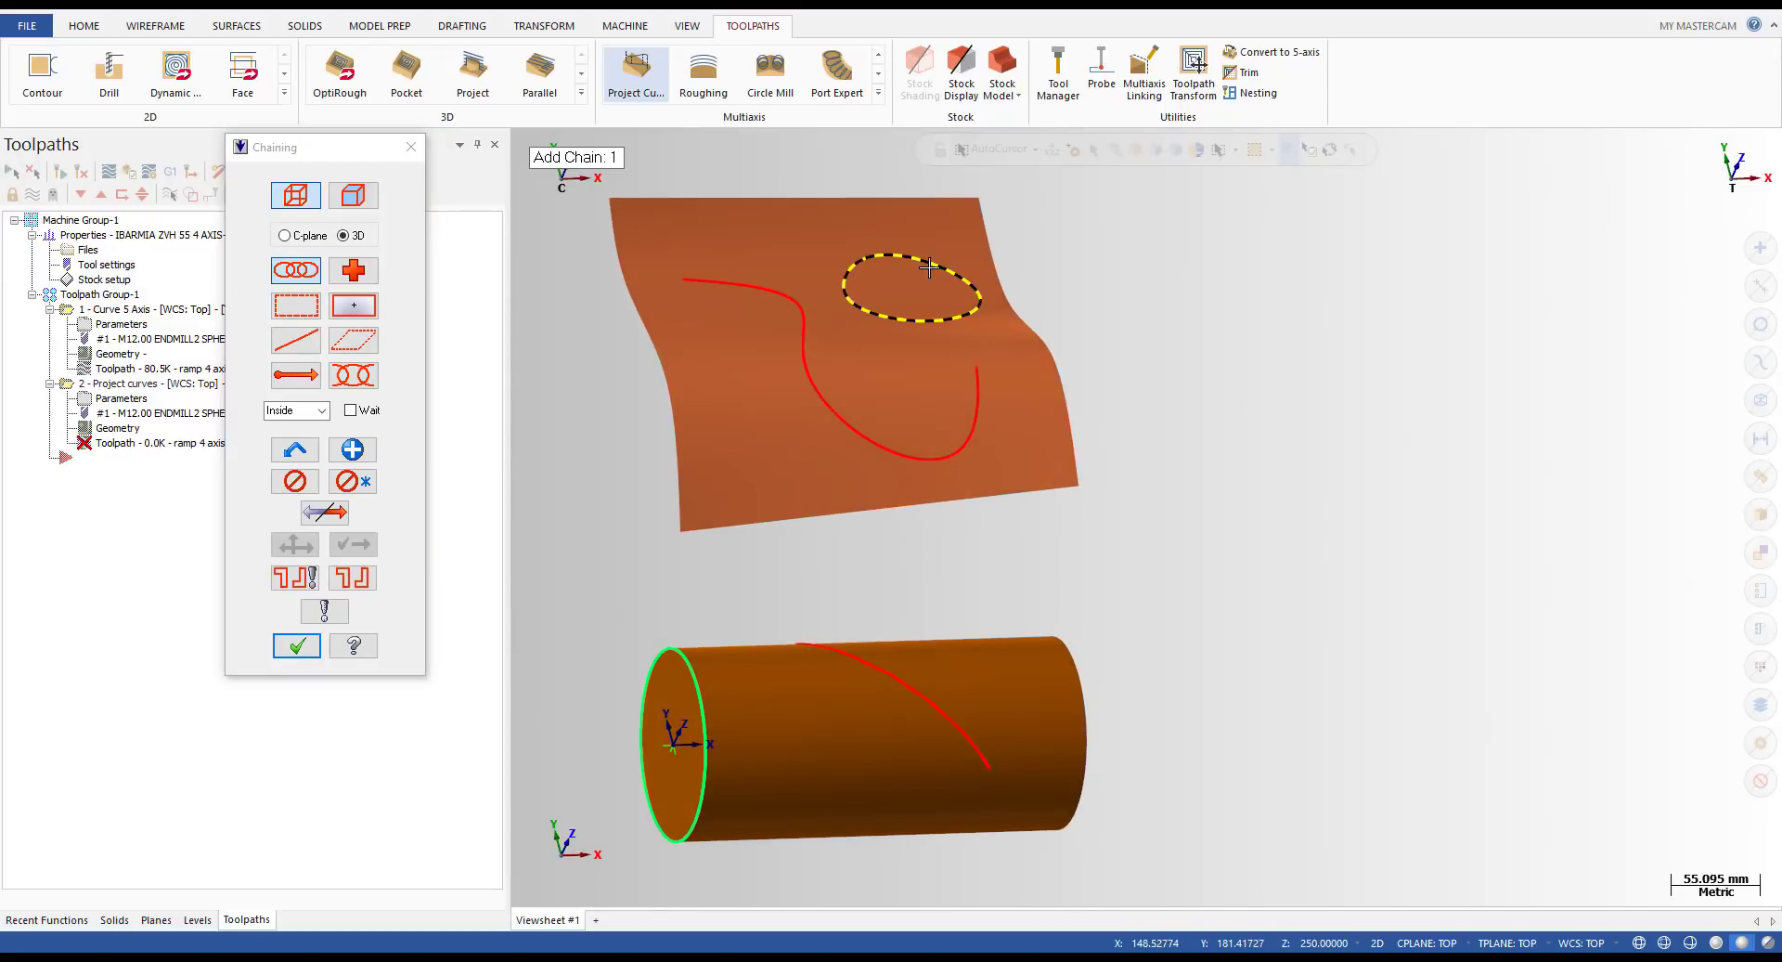
{"action": "left_click", "coordinate": [976, 284]}
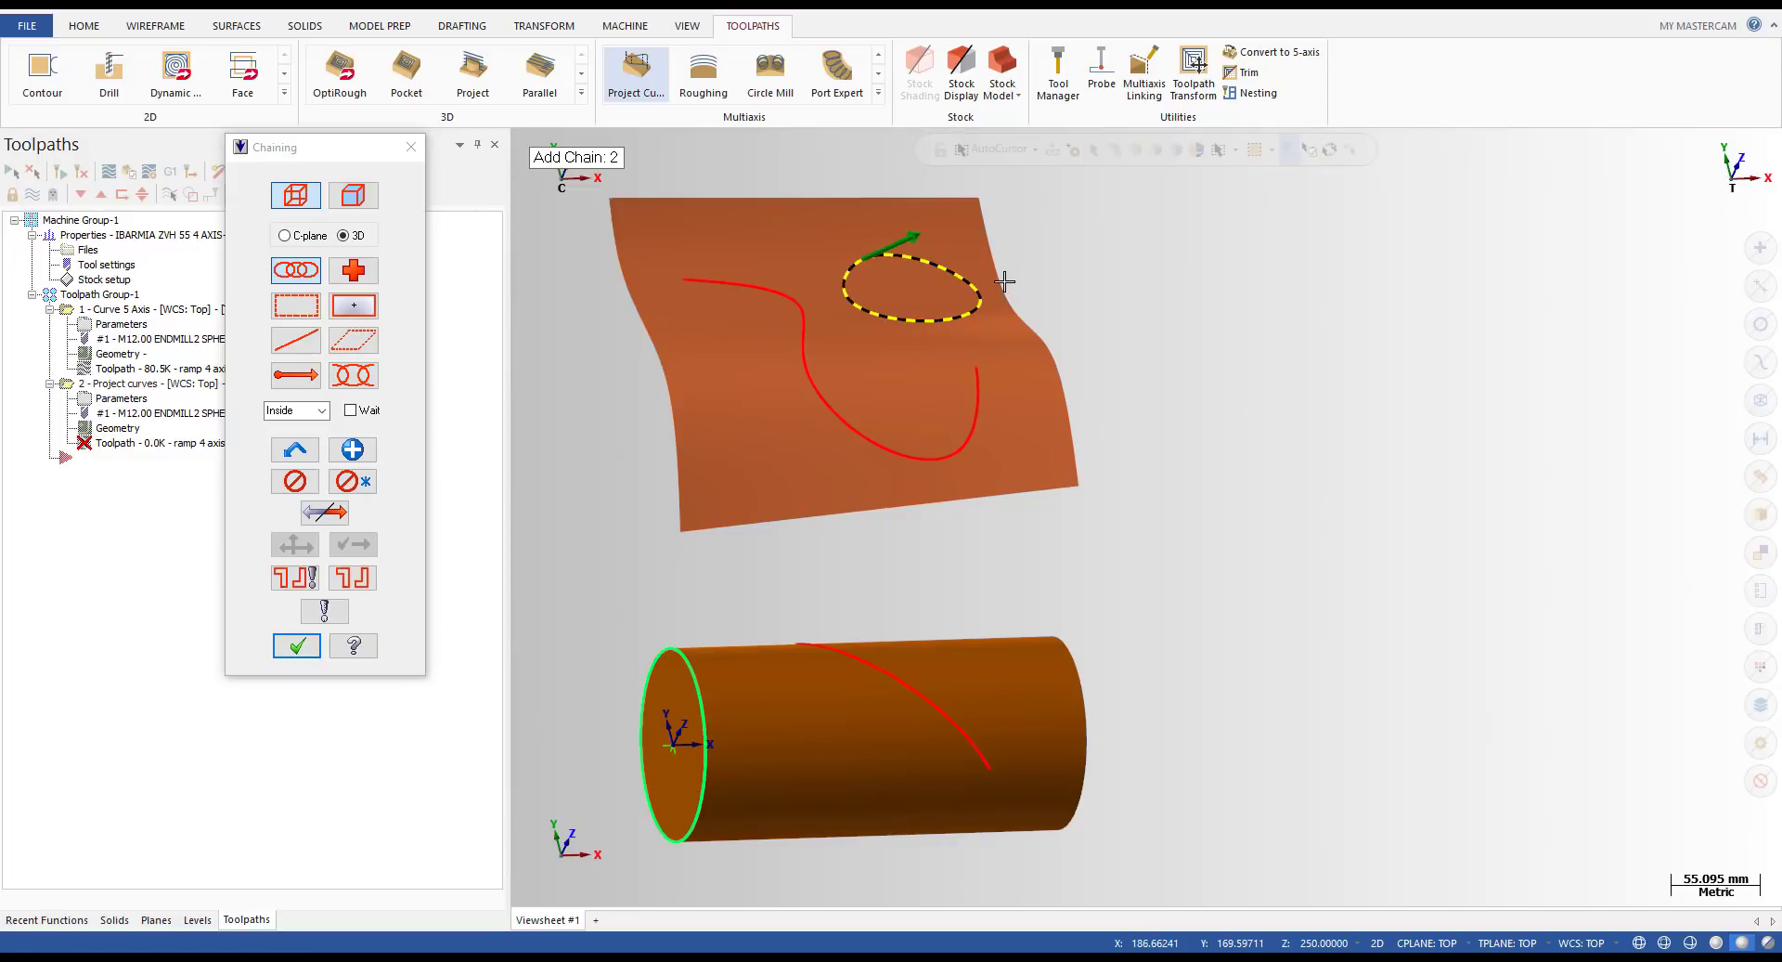
{"action": "key", "text": "r"}
{"action": "left_click", "coordinate": [297, 647]}
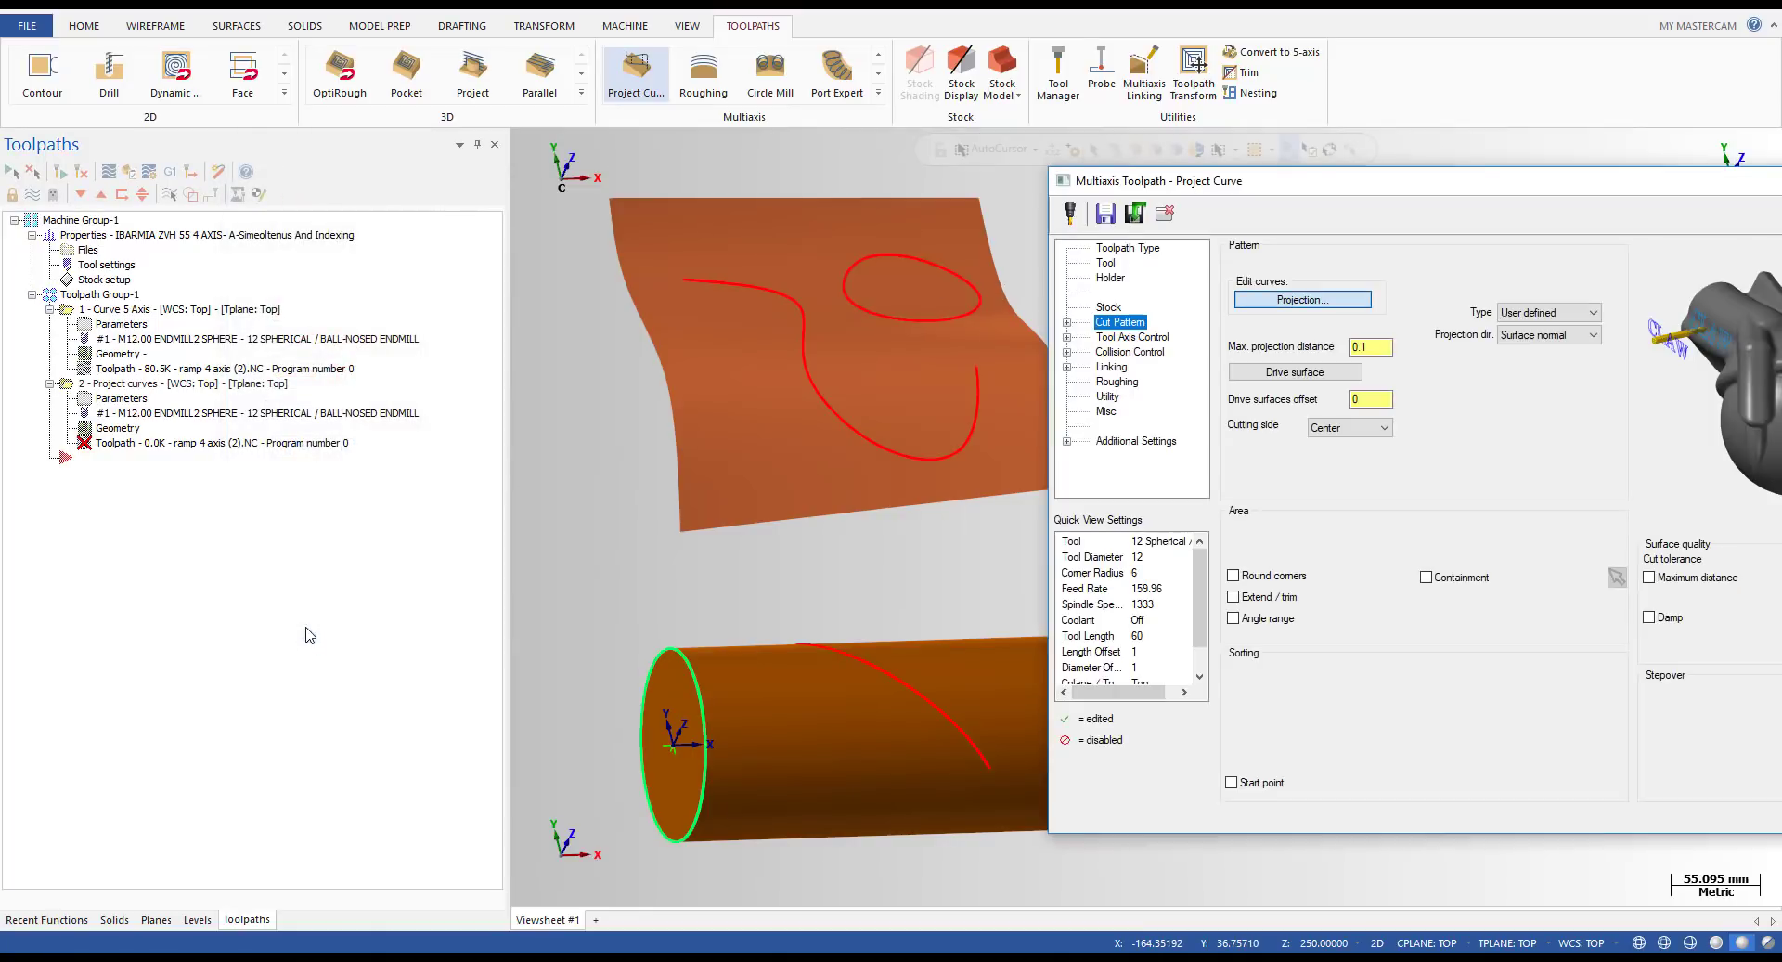
- Assign the wavy surface as the drive surface and set the drive surfaces offset to -3
{"action": "left_click", "coordinate": [1285, 372]}
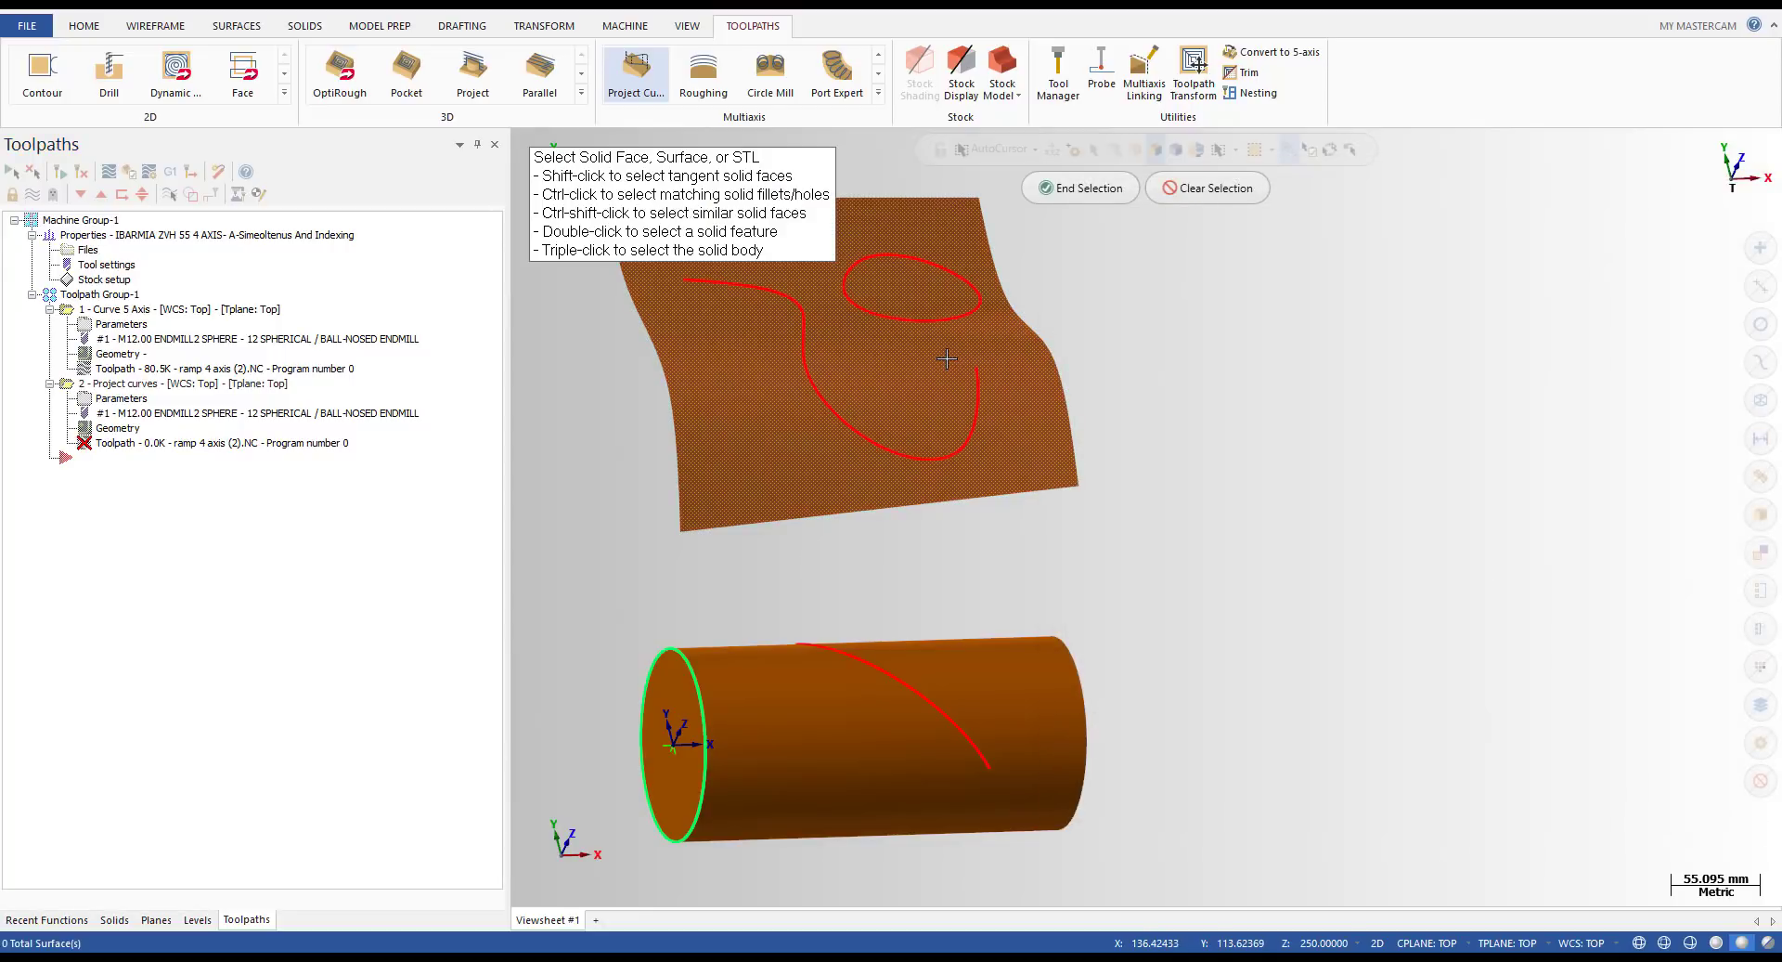
{"action": "left_click", "coordinate": [946, 359]}
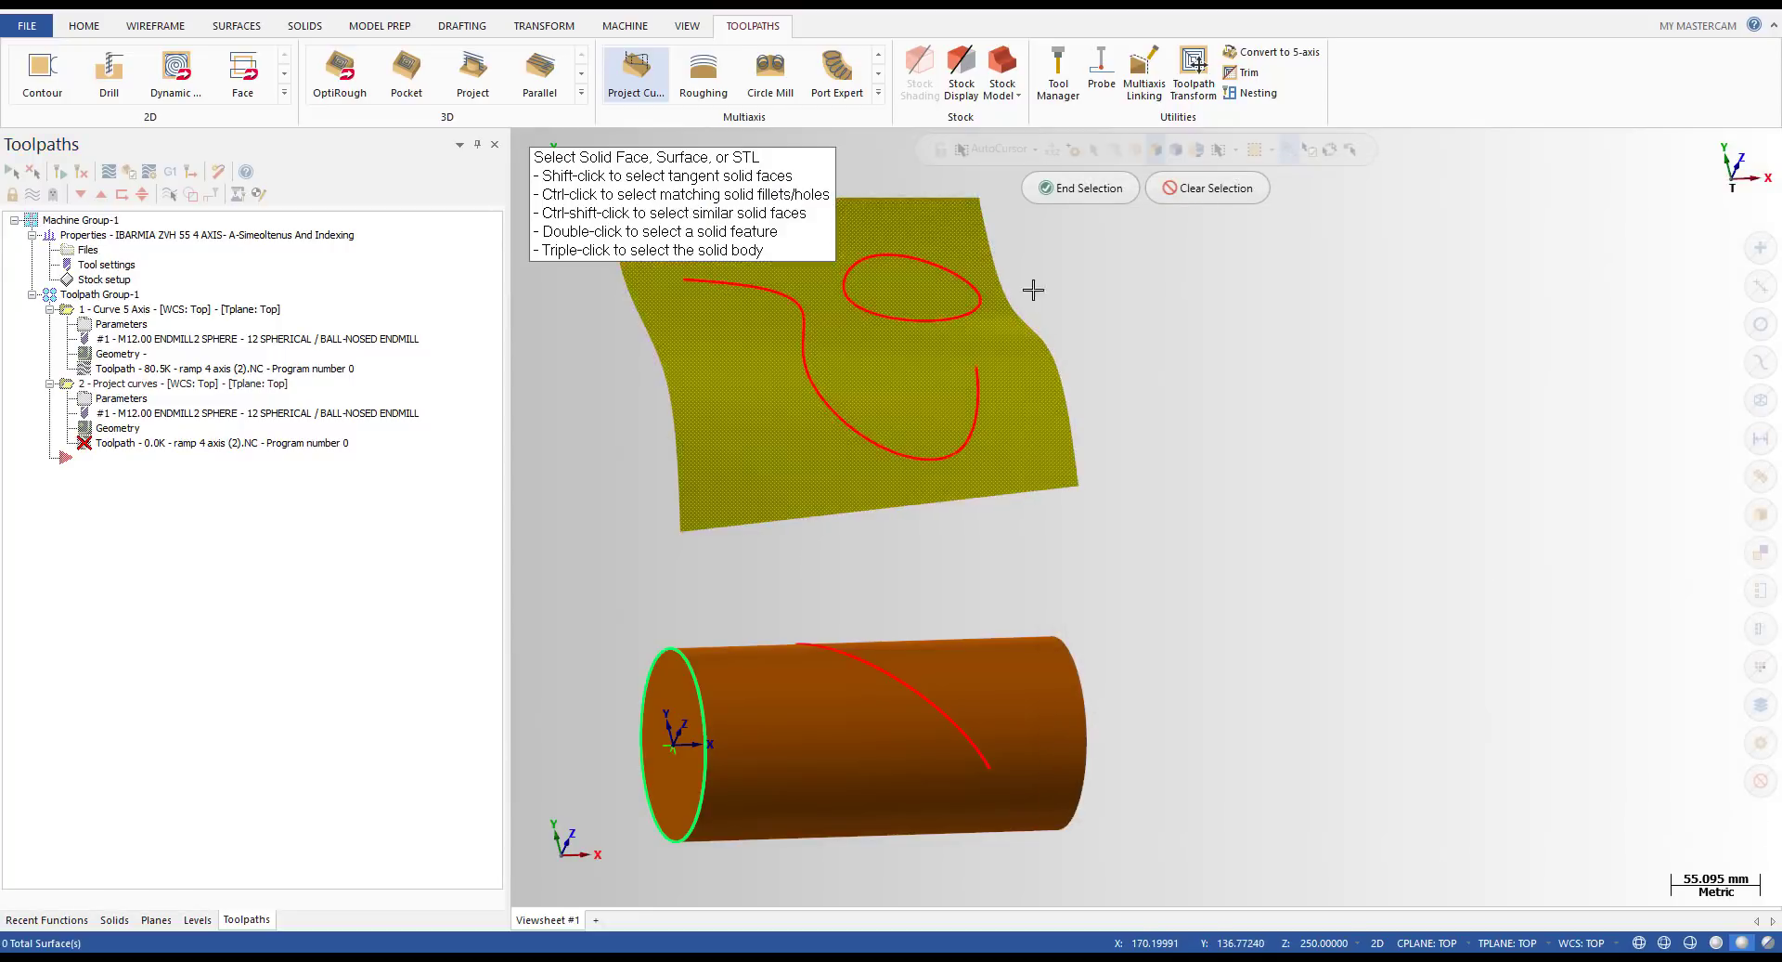
{"action": "left_click", "coordinate": [1083, 187]}
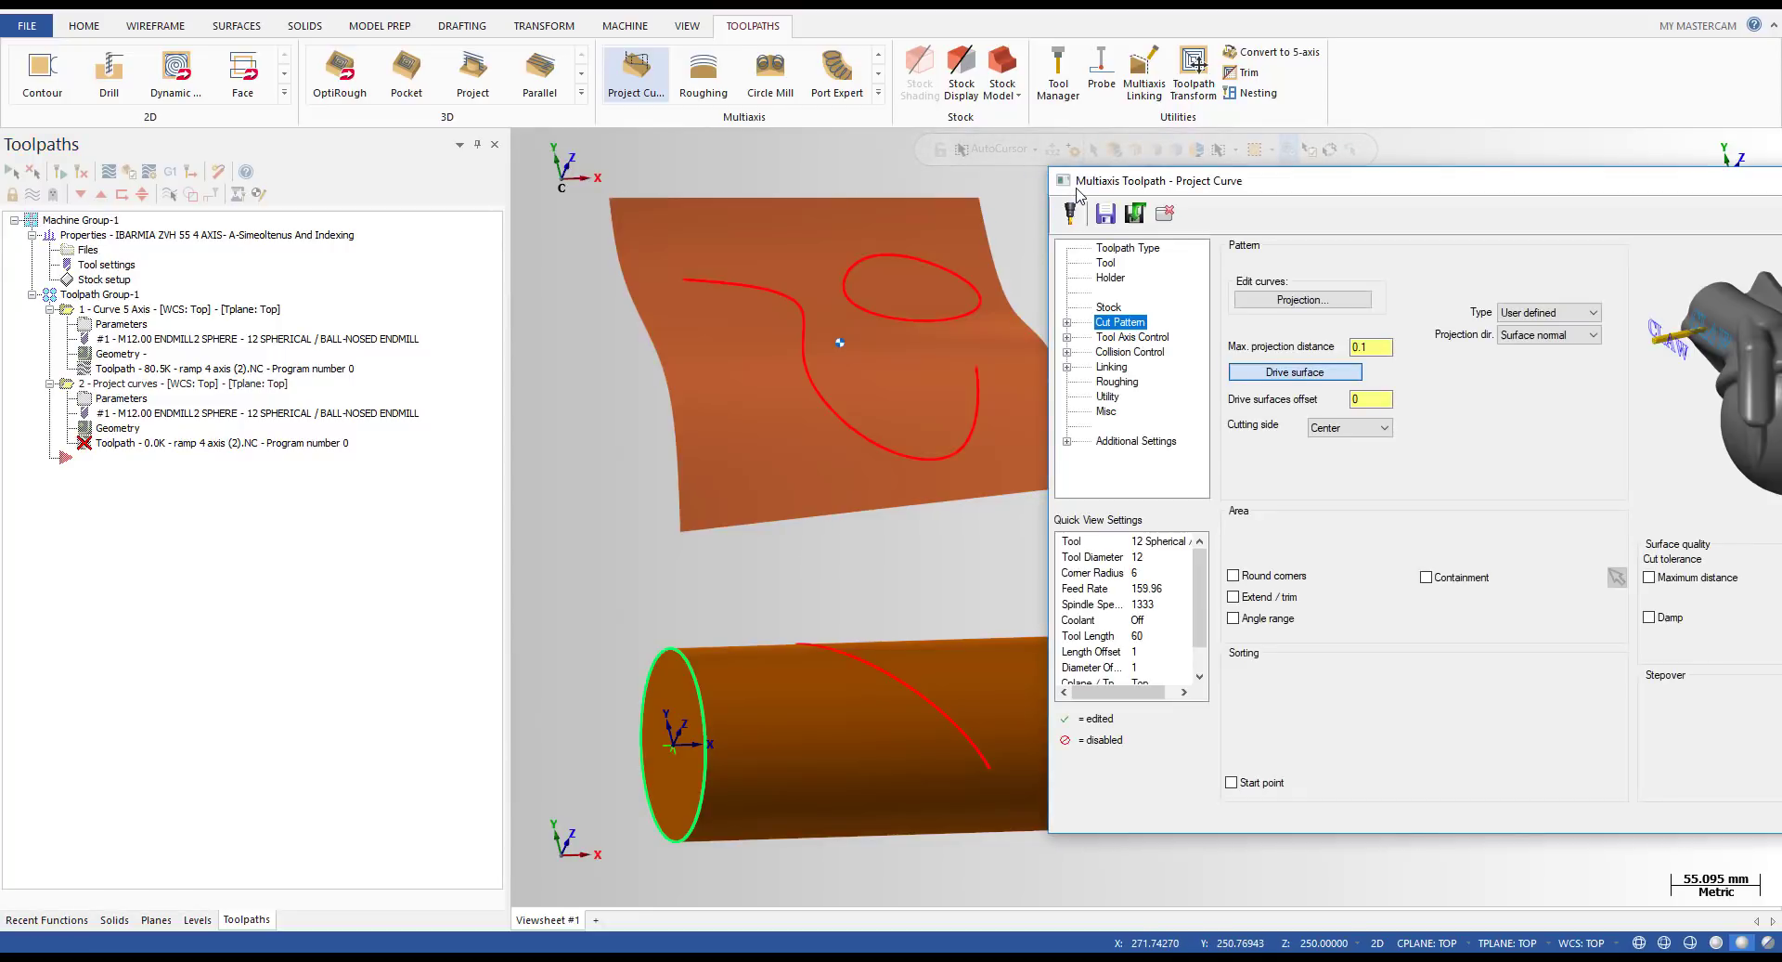
{"action": "left_click", "coordinate": [1382, 399]}
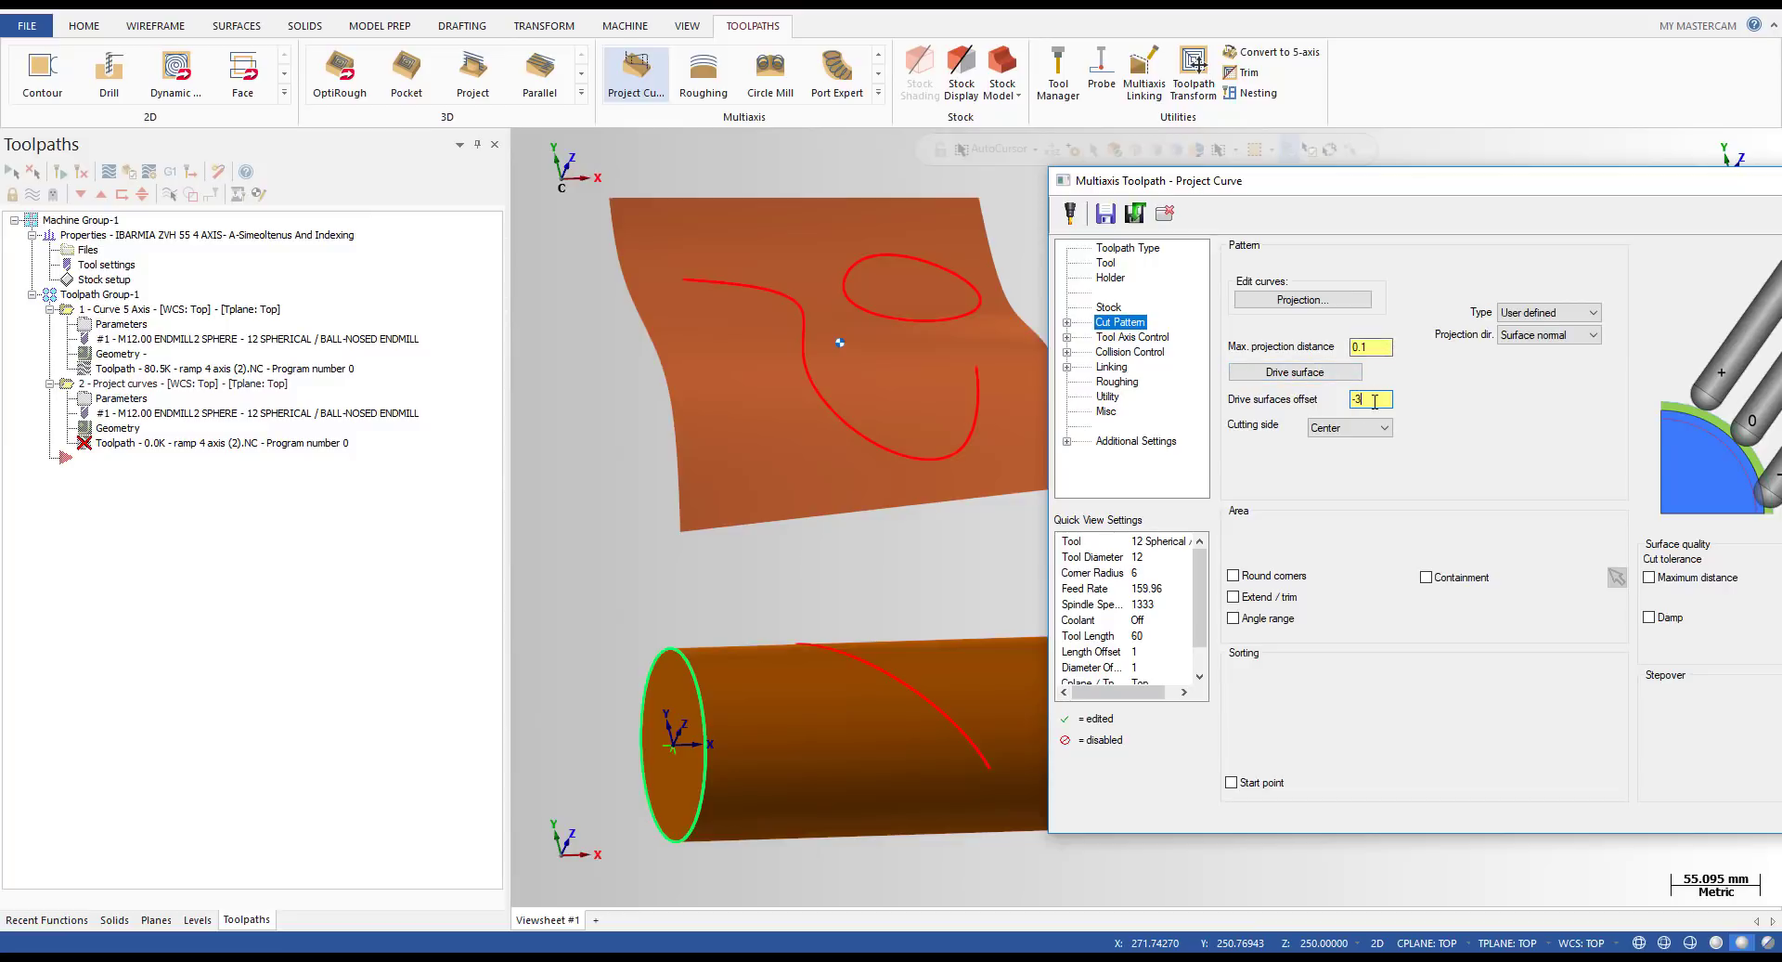
- Set the tool axis control of the Project Curve toolpath to Surface
{"action": "left_click", "coordinate": [1150, 340]}
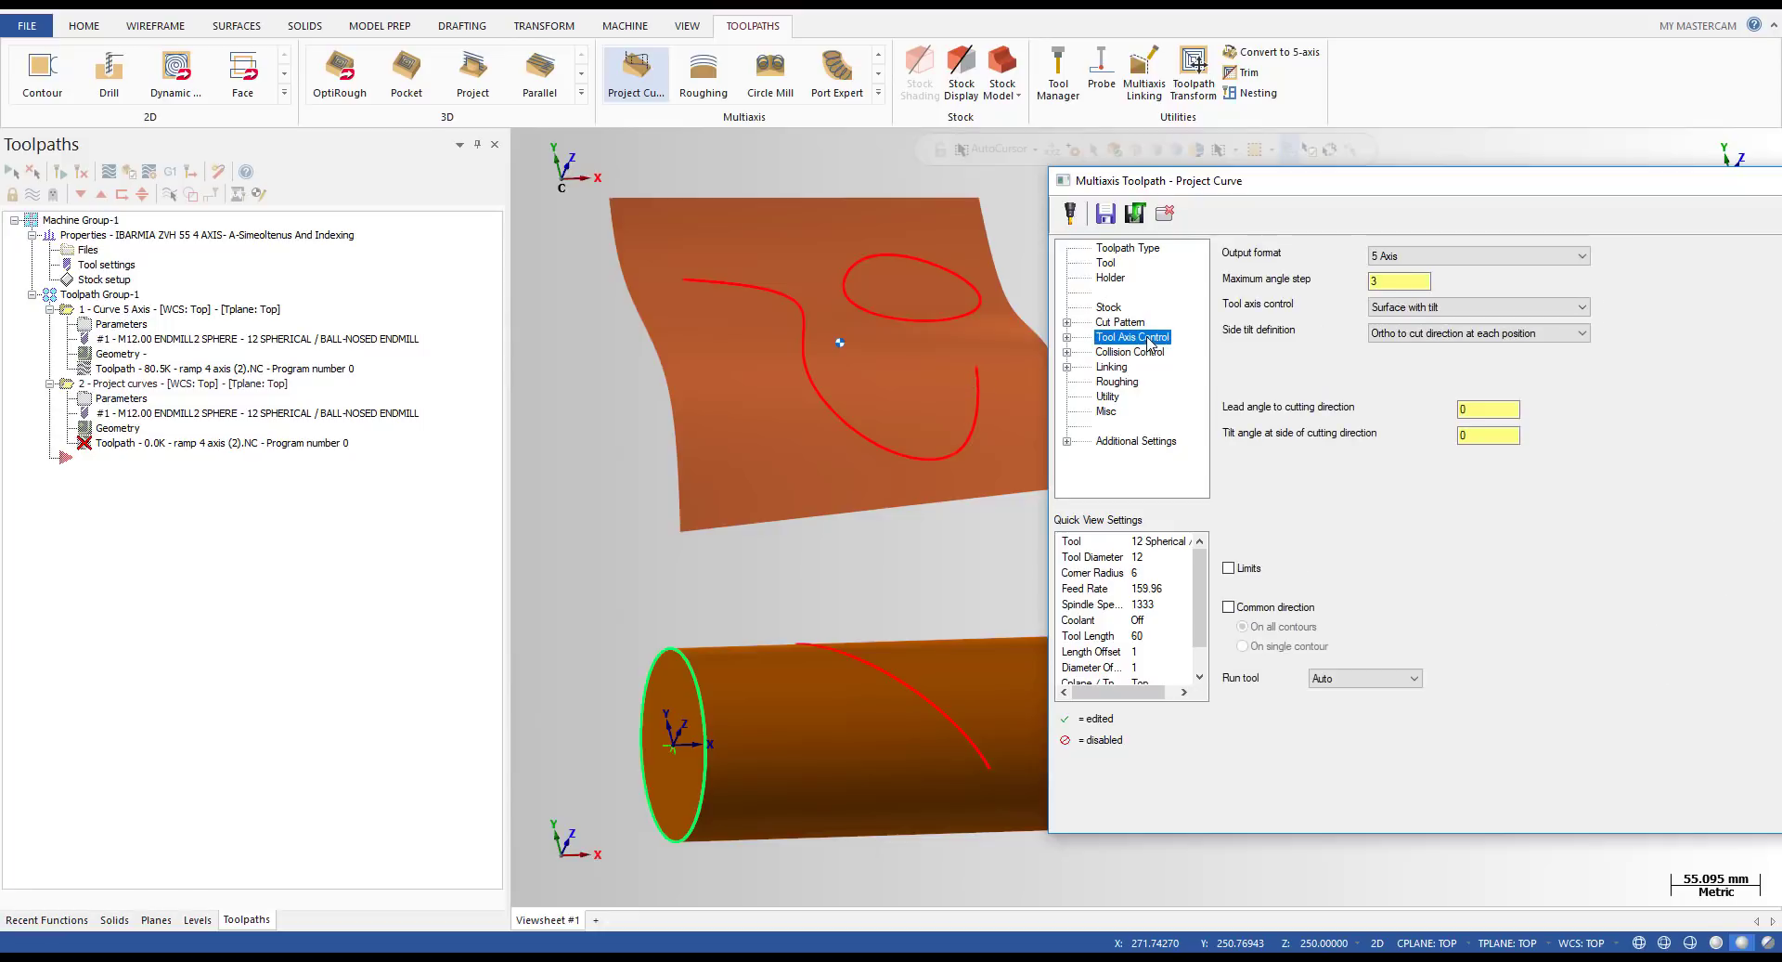
{"action": "left_click", "coordinate": [1432, 309]}
{"action": "left_click", "coordinate": [1383, 340]}
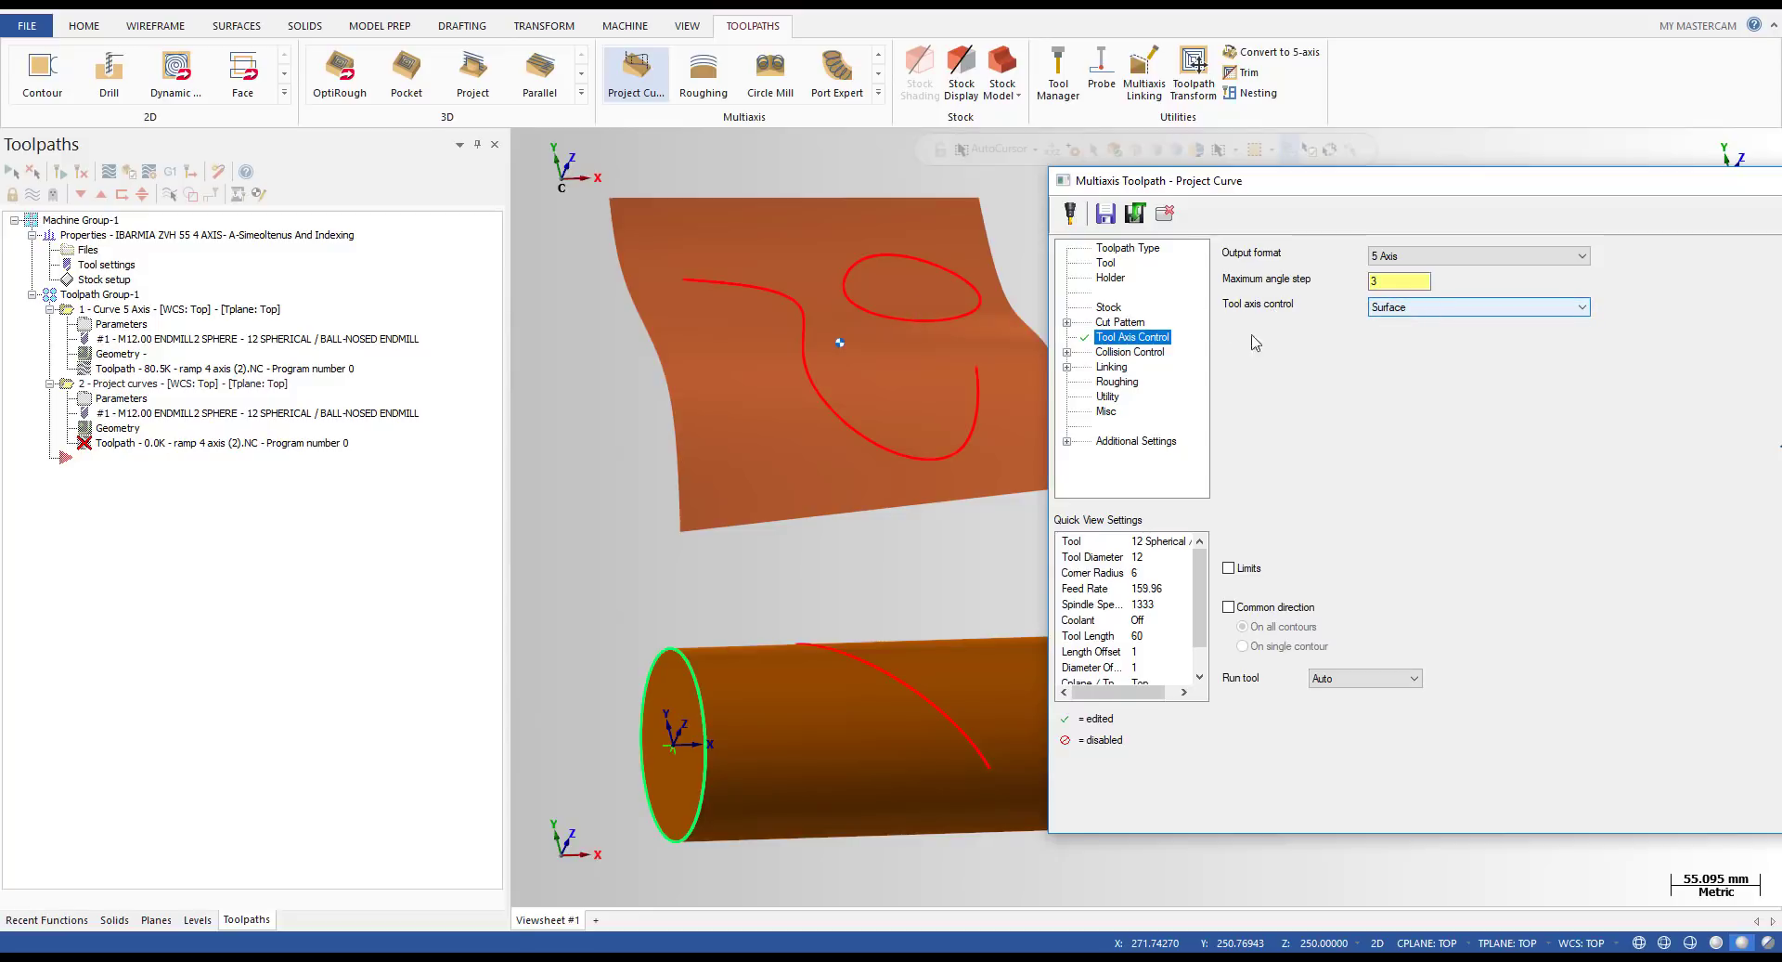
- Disable the first collision check, review the linking settings and generate the Project Curve toolpath
{"action": "left_click", "coordinate": [1160, 354]}
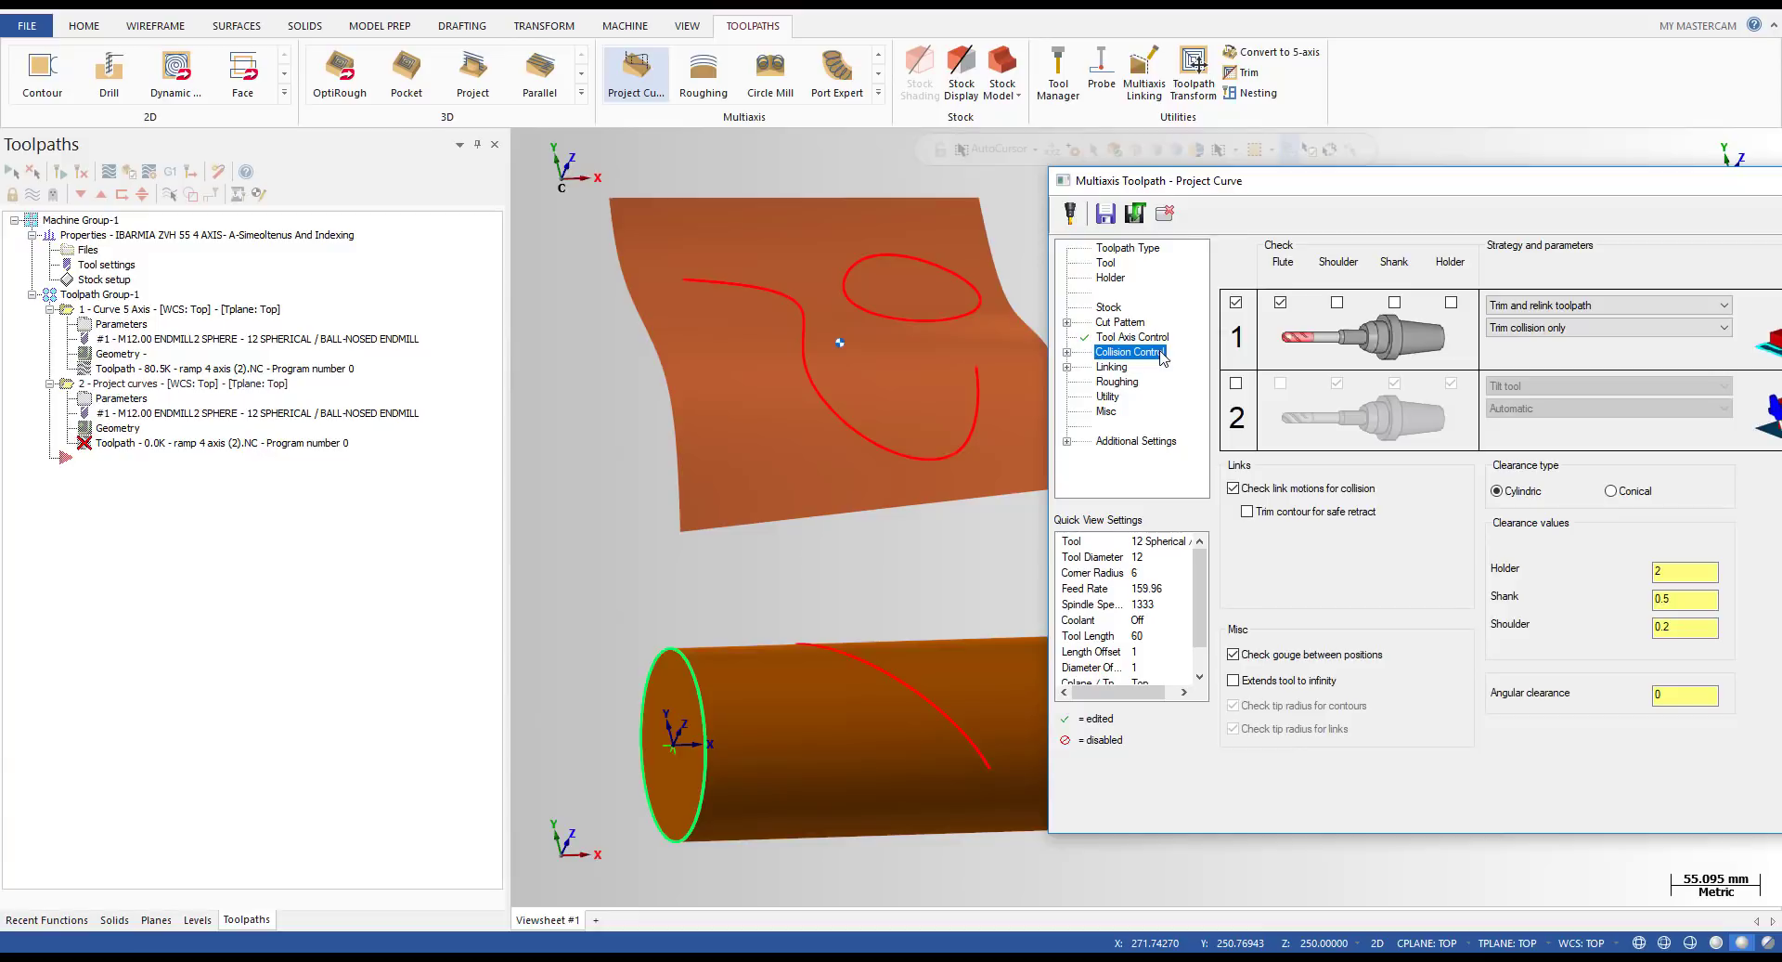
{"action": "left_click", "coordinate": [1235, 302]}
{"action": "left_click_drag", "start_coordinate": [1323, 187], "coordinate": [1135, 153]}
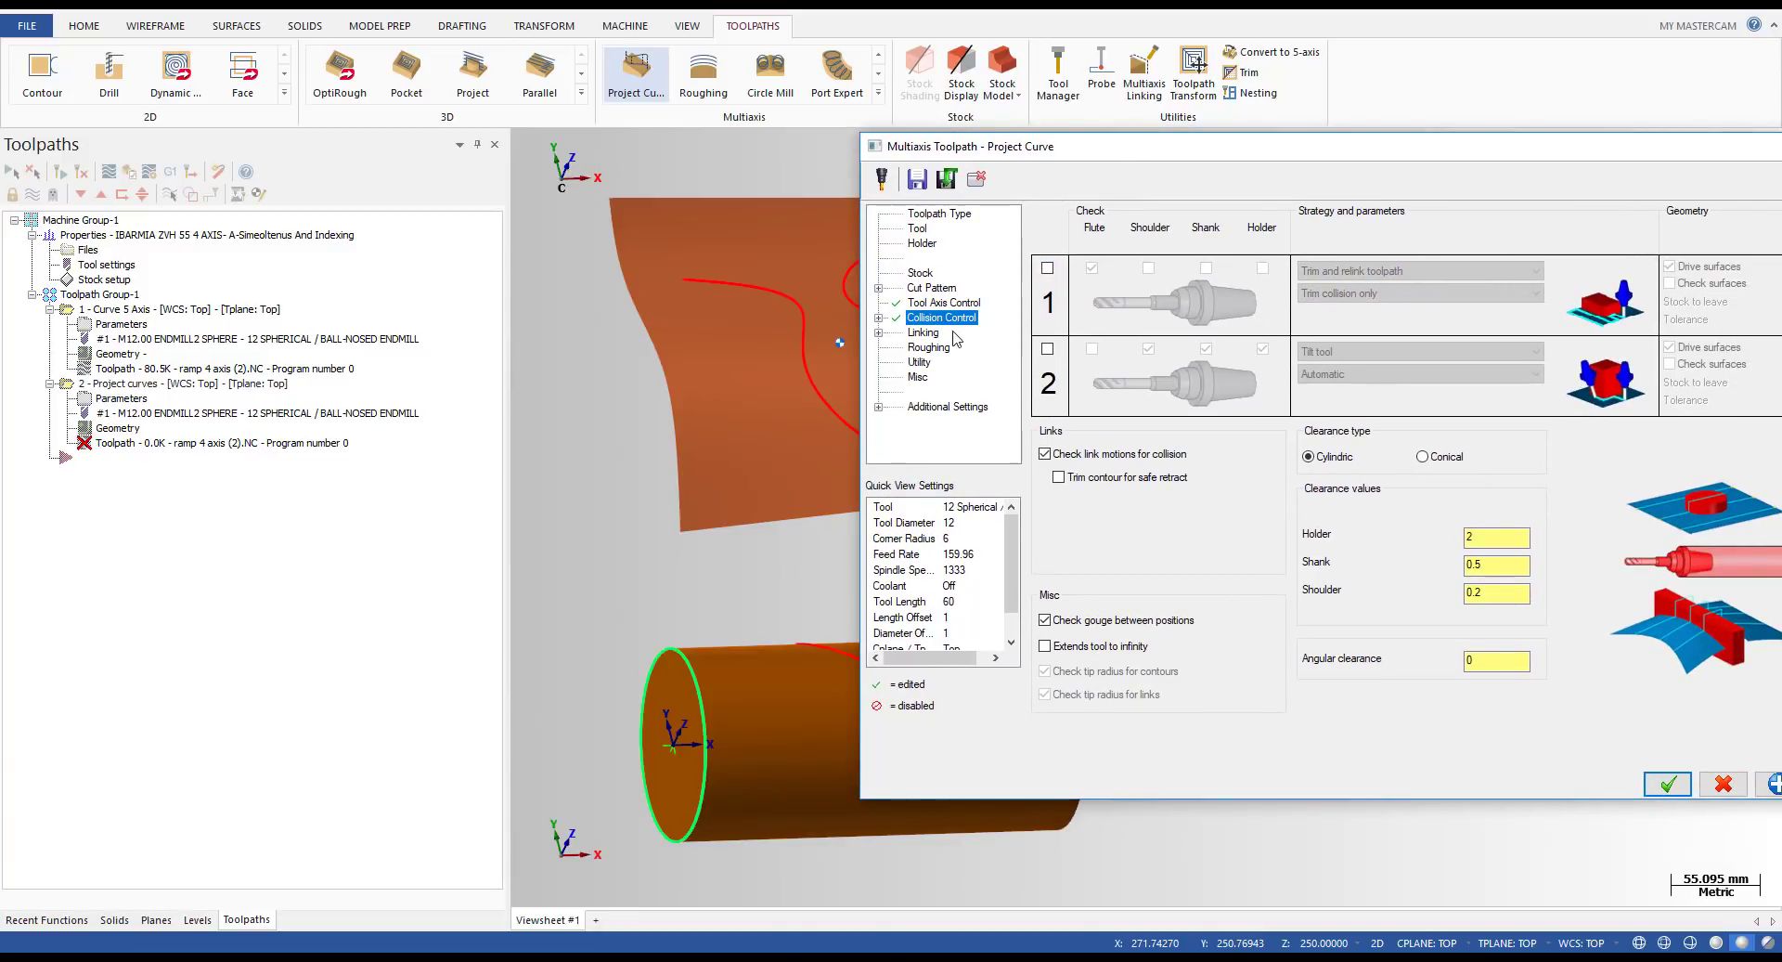
{"action": "left_click", "coordinate": [924, 333]}
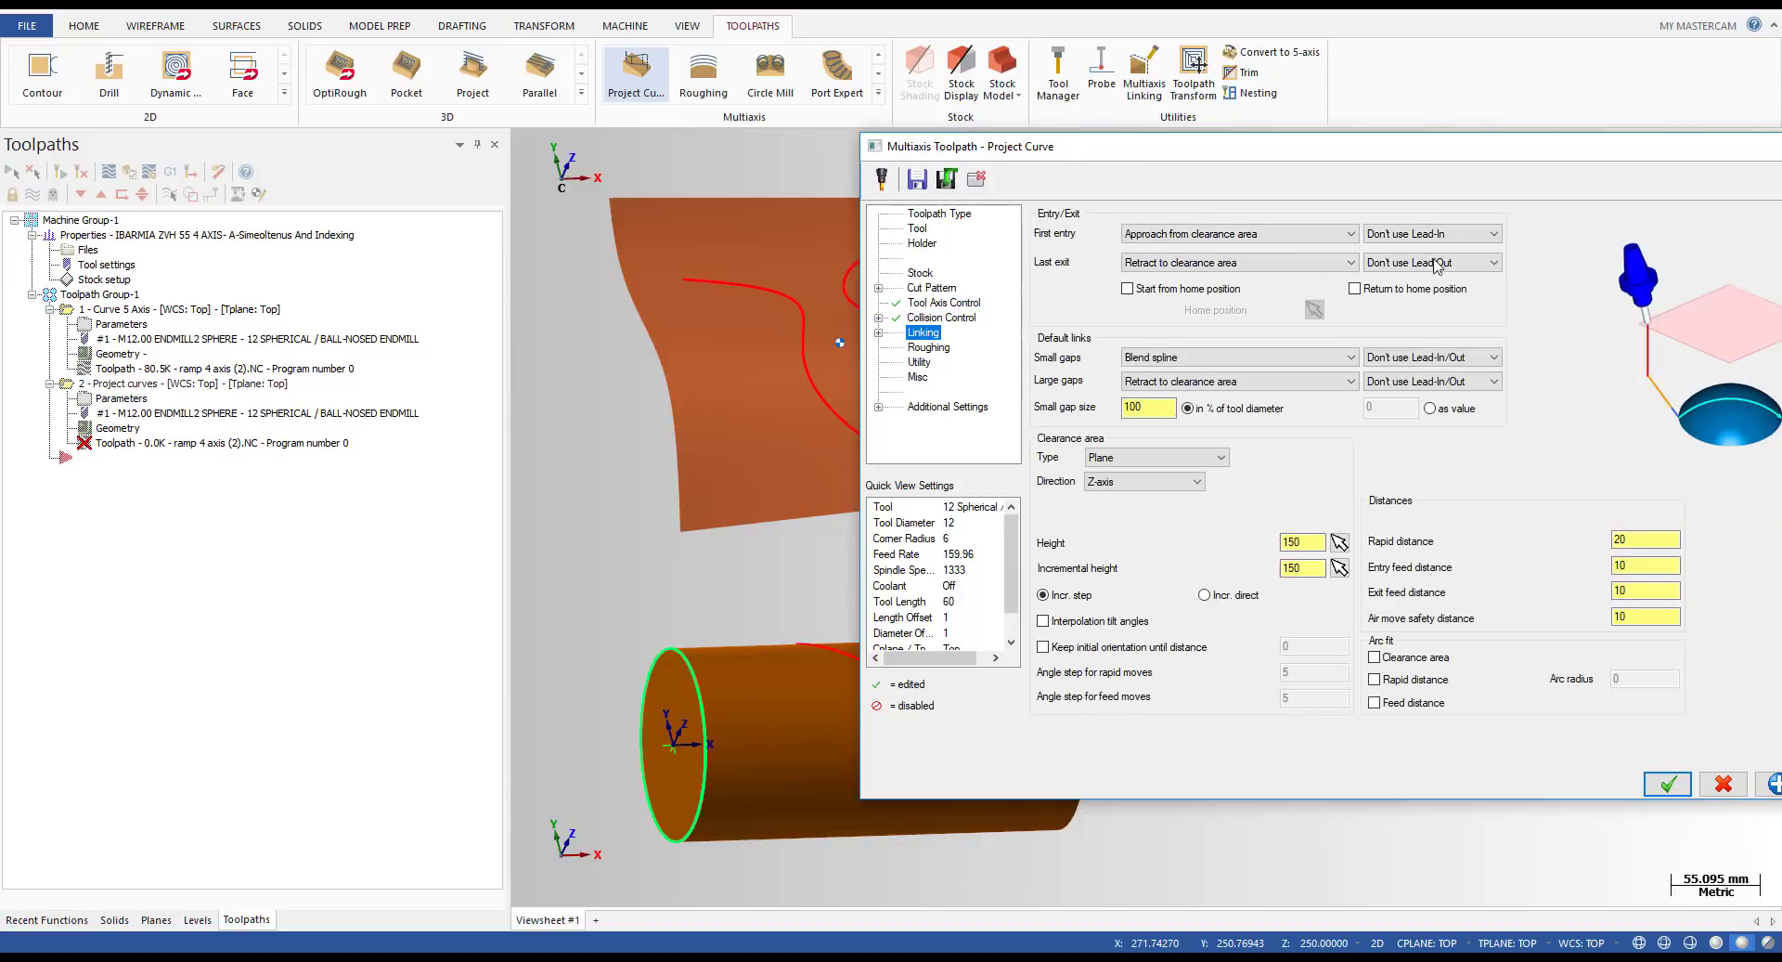
{"action": "left_click", "coordinate": [1668, 785]}
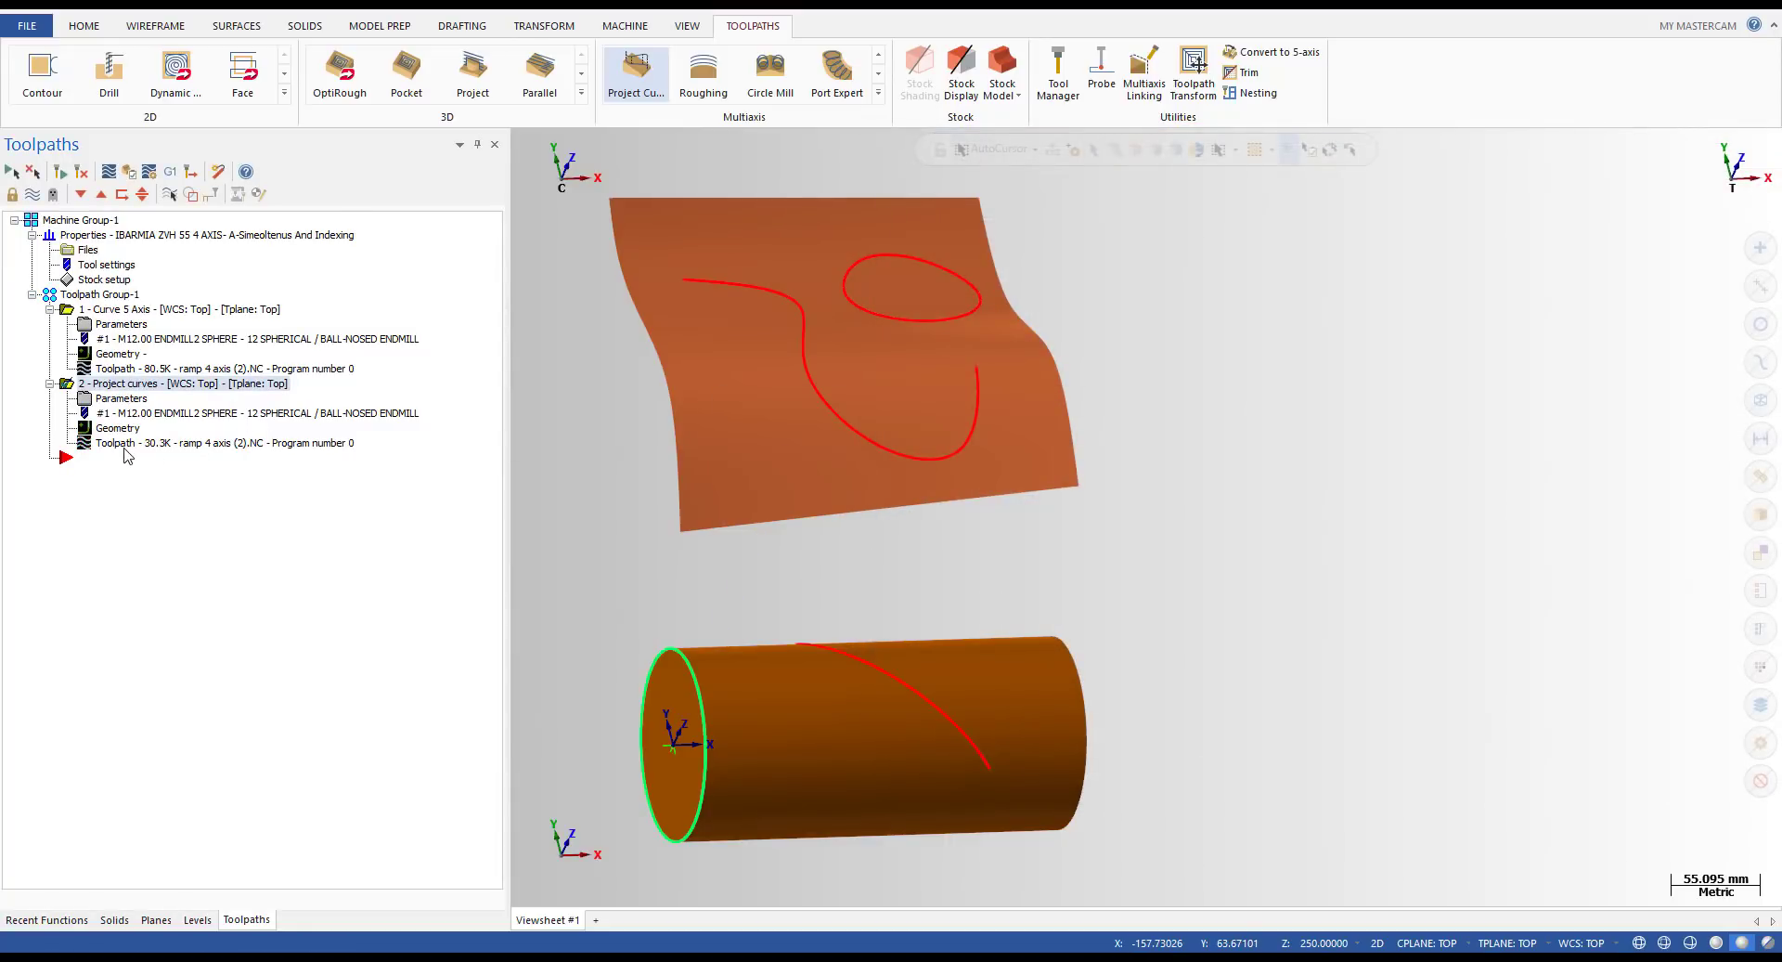
- Backplot the Project Curve toolpath around the closed oval through to its end and close the backplot
{"action": "left_click", "coordinate": [109, 172]}
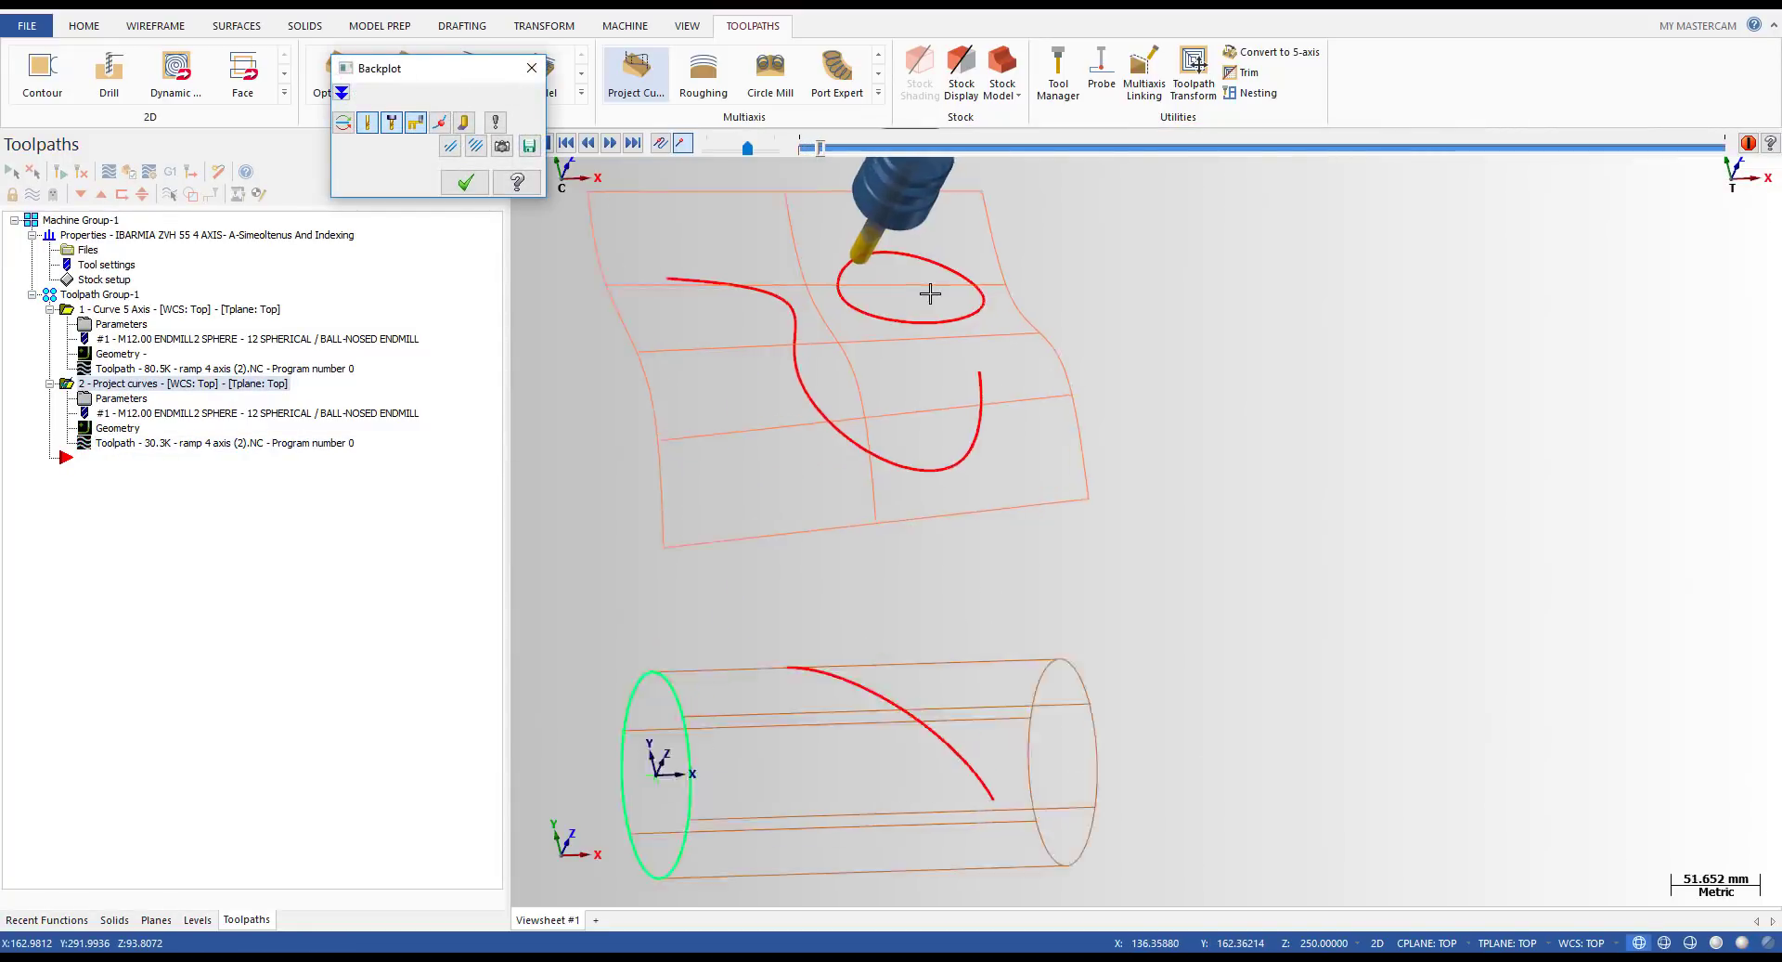
{"action": "scroll", "coordinate": [914, 291], "scroll_direction": "up", "scroll_amount": 3}
{"action": "middle_click_drag", "start_coordinate": [898, 268], "coordinate": [903, 268]}
{"action": "scroll", "coordinate": [848, 273], "scroll_direction": "up", "scroll_amount": 4}
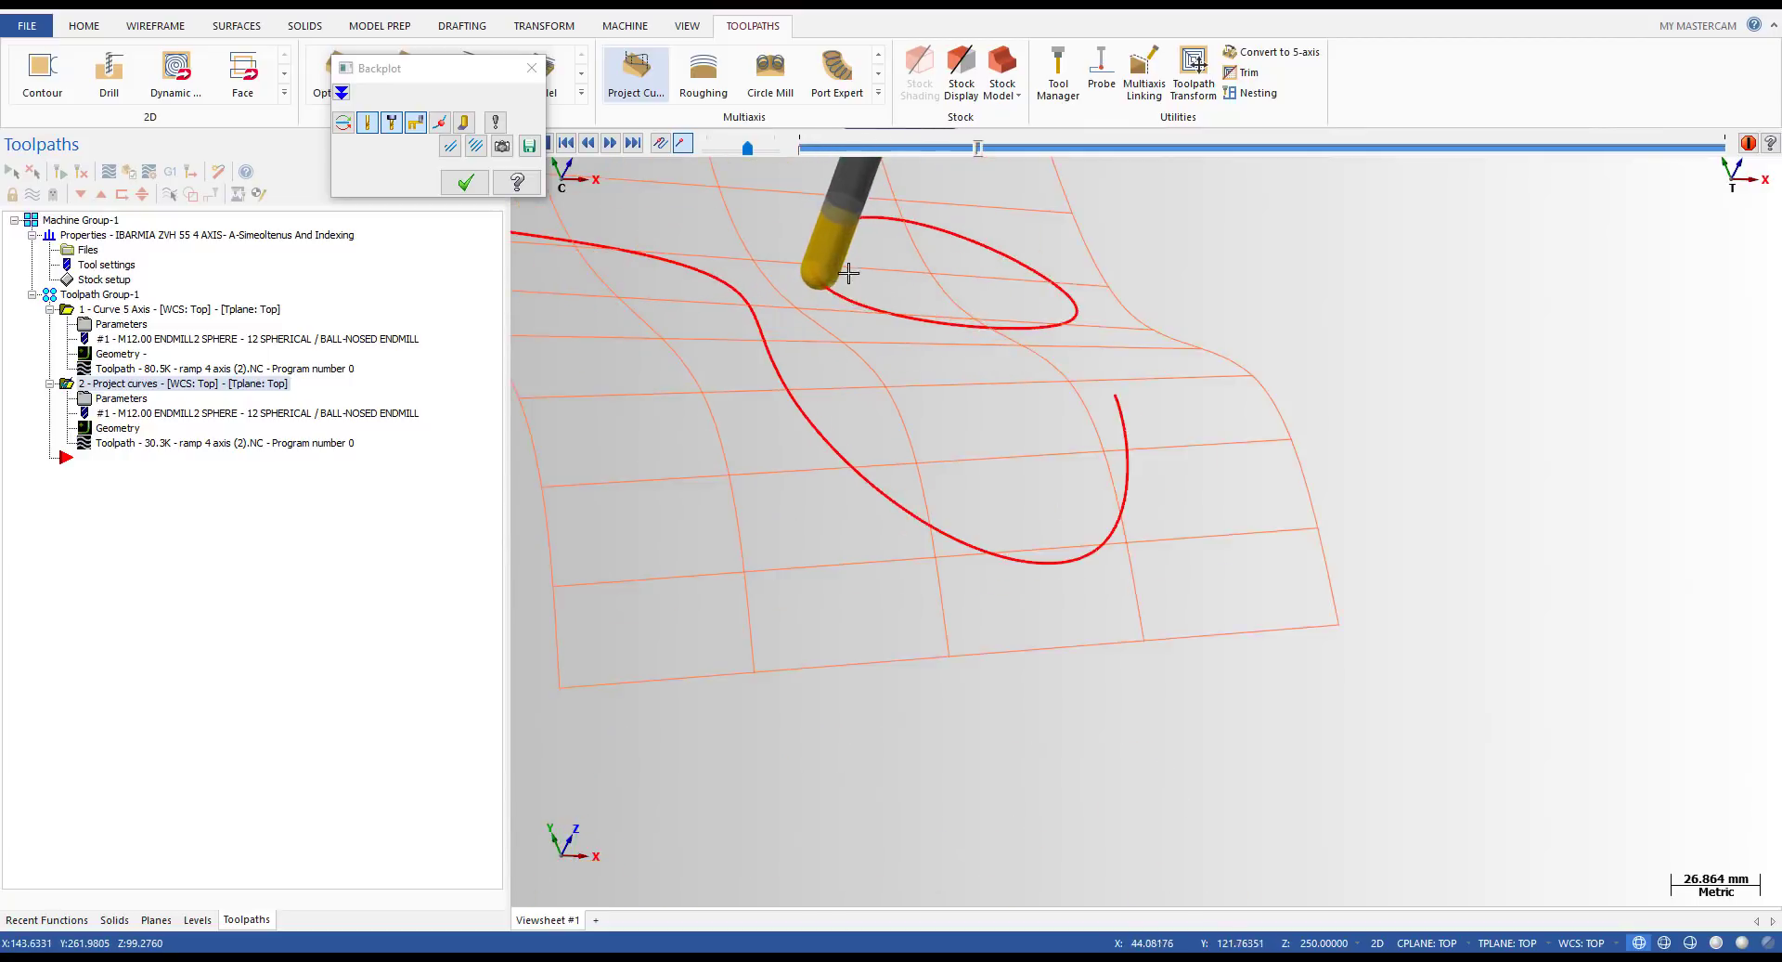
{"action": "scroll", "coordinate": [848, 273], "scroll_direction": "up", "scroll_amount": 1}
{"action": "left_click_drag", "start_coordinate": [979, 149], "coordinate": [1749, 160]}
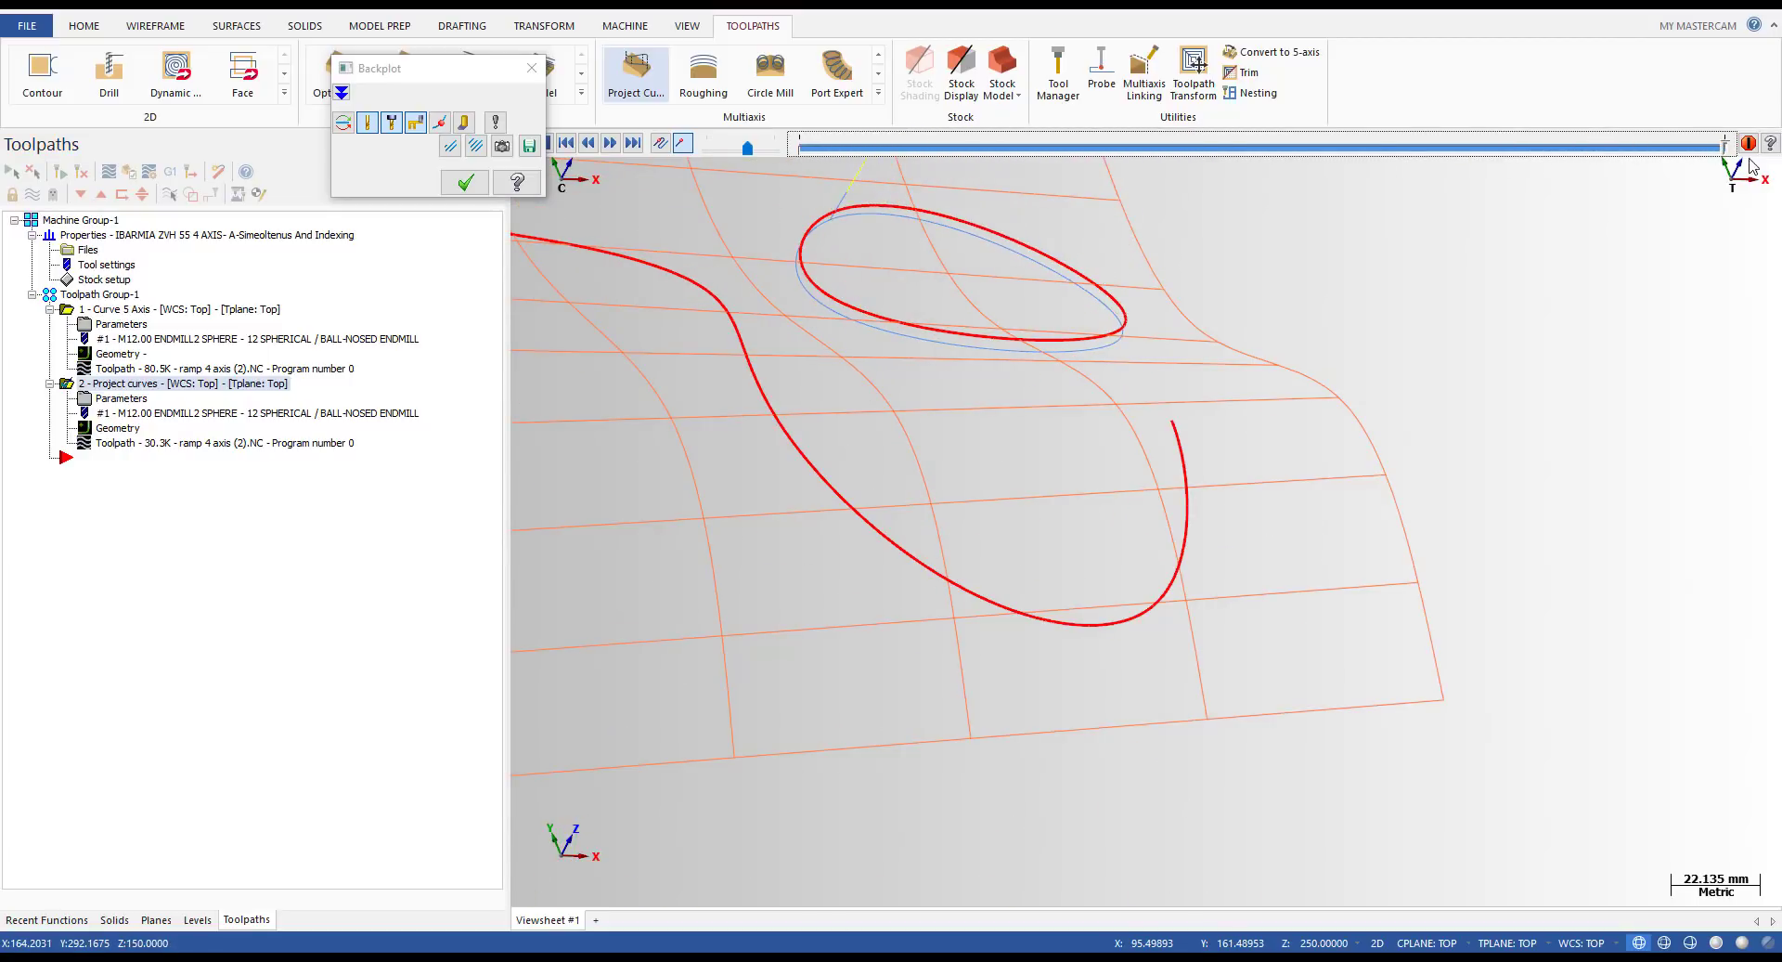
{"action": "left_click", "coordinate": [146, 399]}
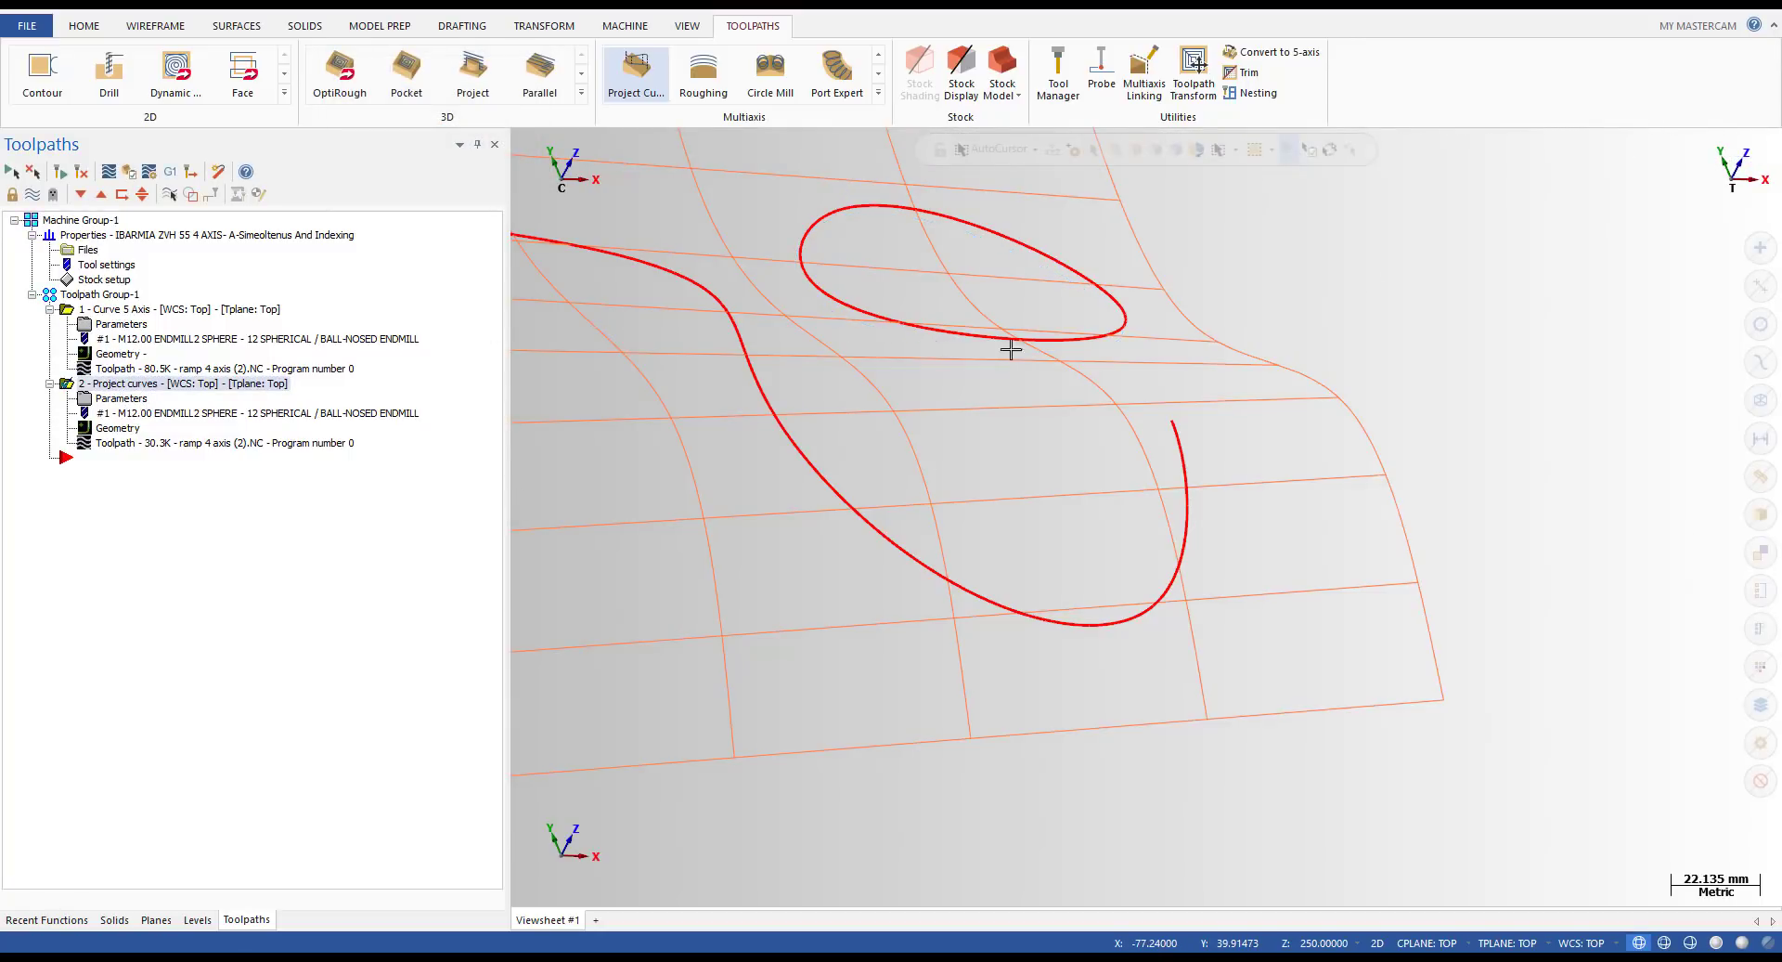
- Enable depth cuts on the Project Curve toolpath with 3 roughing passes at a spacing of 1 and regenerate it
{"action": "scroll", "coordinate": [1207, 407], "scroll_direction": "down", "scroll_amount": 4}
{"action": "left_click", "coordinate": [128, 398]}
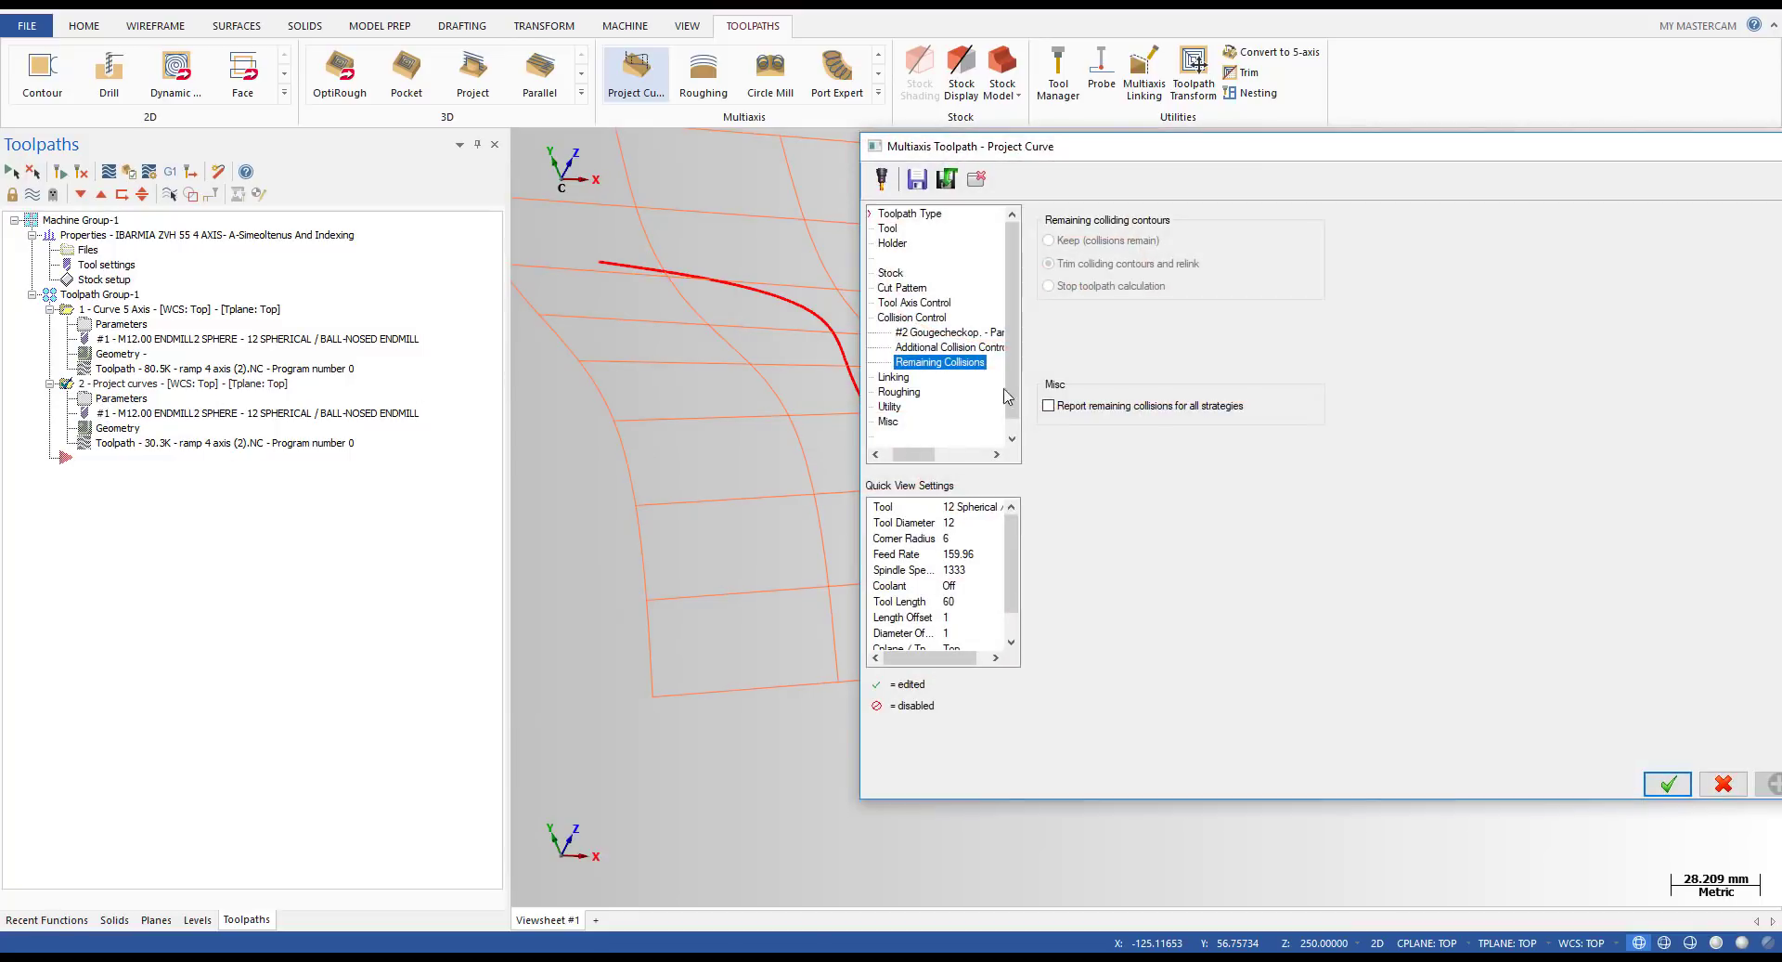
{"action": "left_click", "coordinate": [898, 392]}
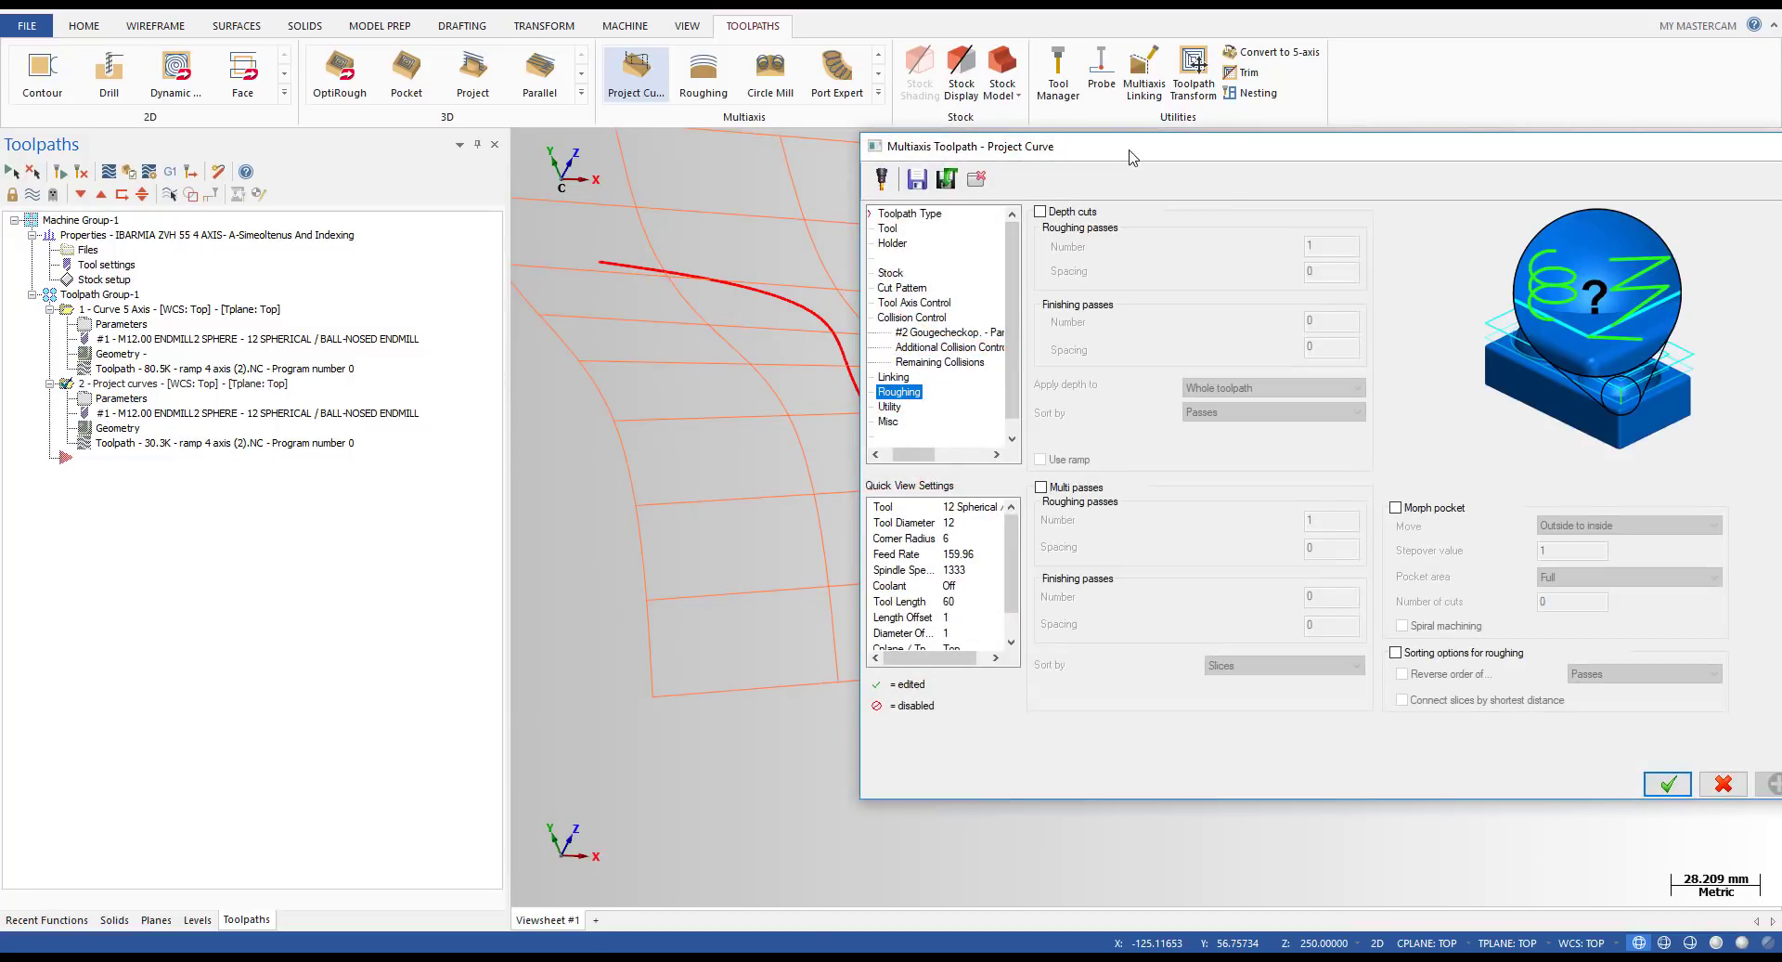
{"action": "left_click_drag", "start_coordinate": [1133, 157], "coordinate": [712, 166]}
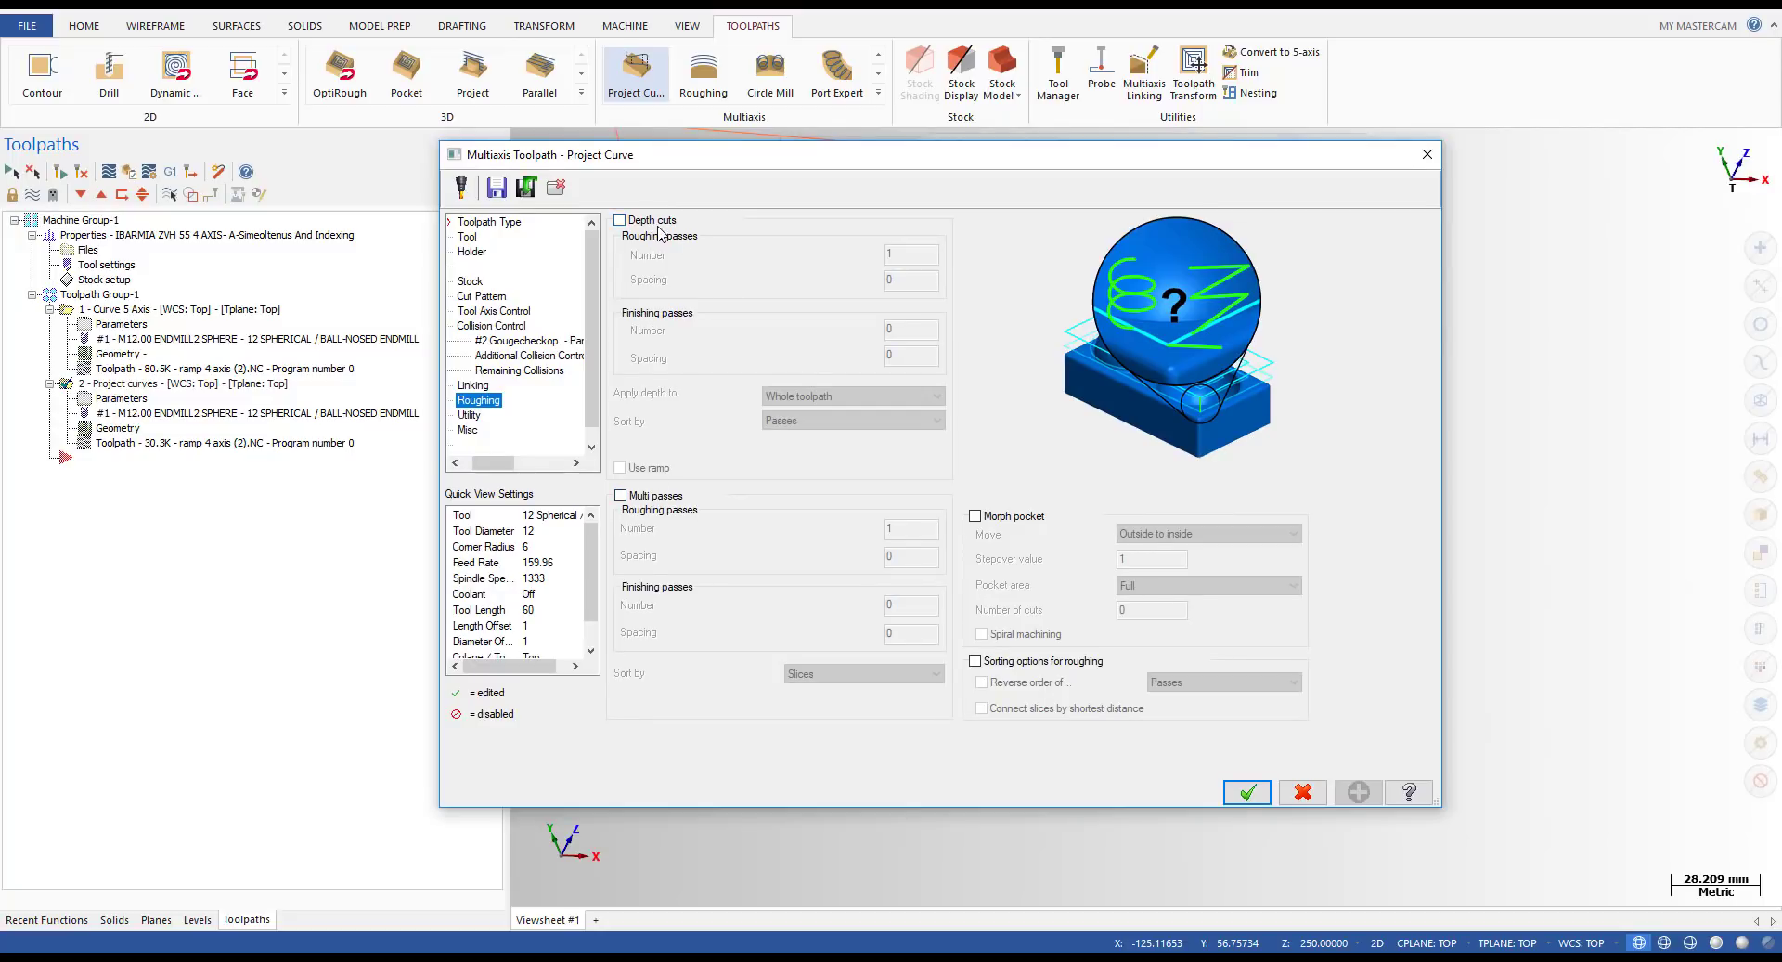
{"action": "left_click", "coordinate": [619, 220]}
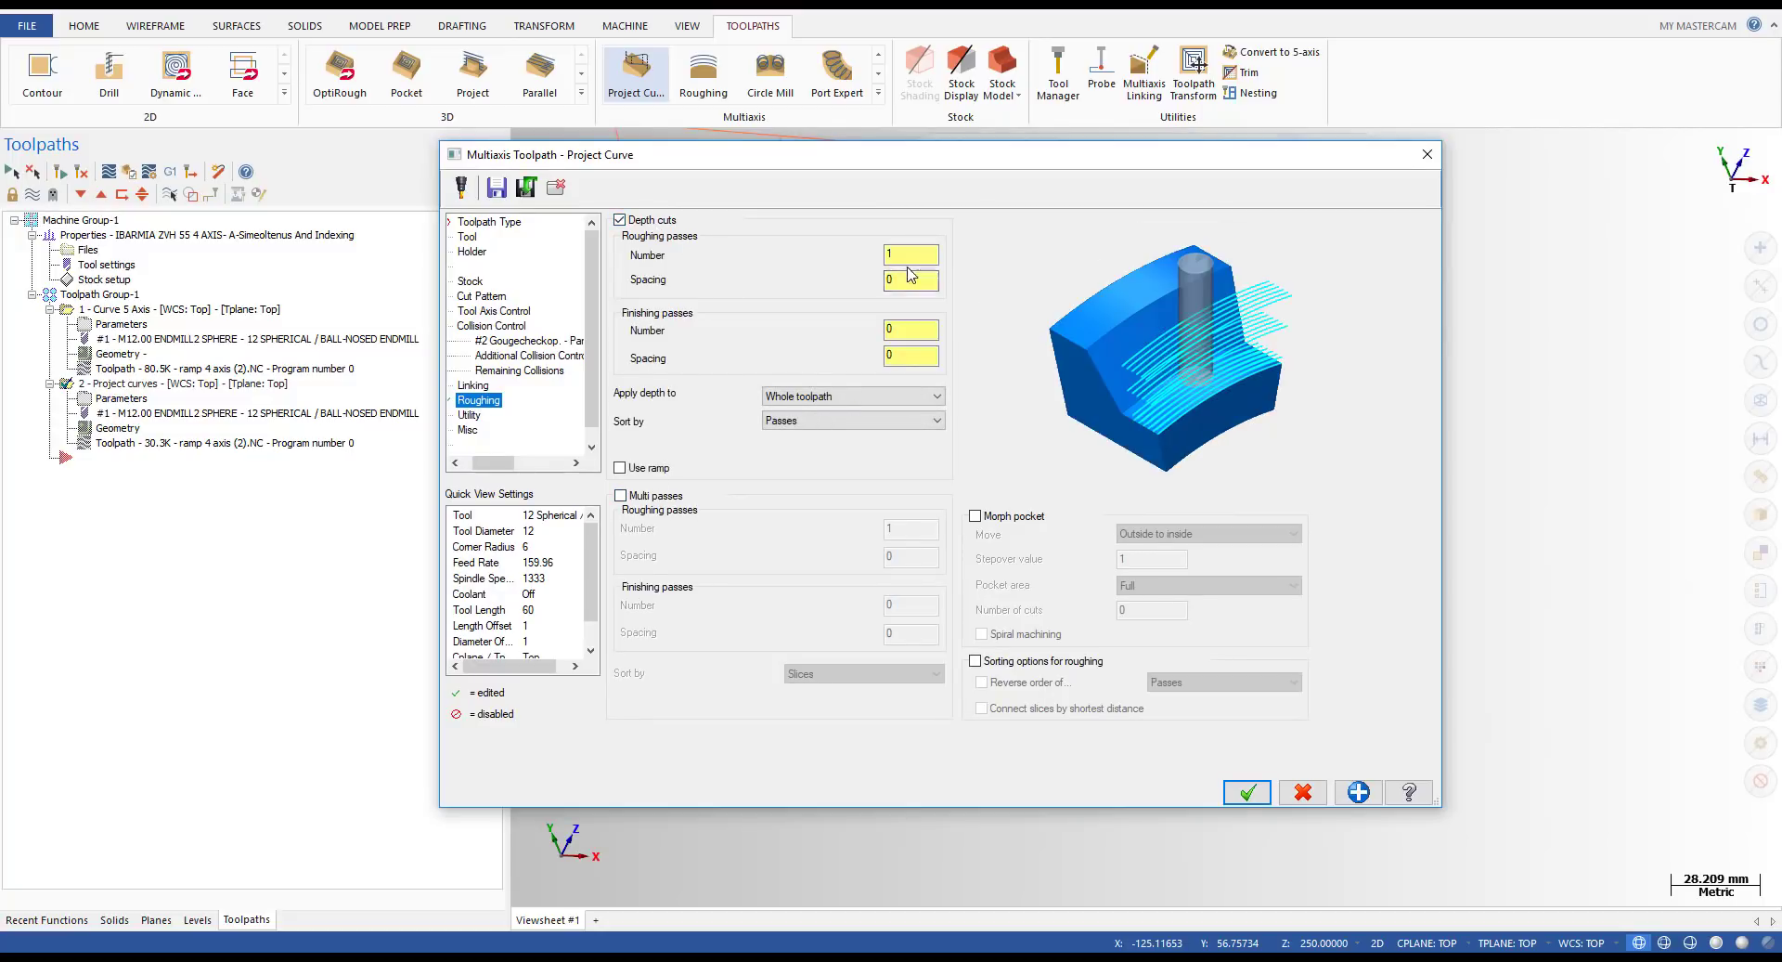
{"action": "key", "text": "Tab"}
{"action": "type", "text": "1"}
{"action": "left_click", "coordinate": [1246, 791]}
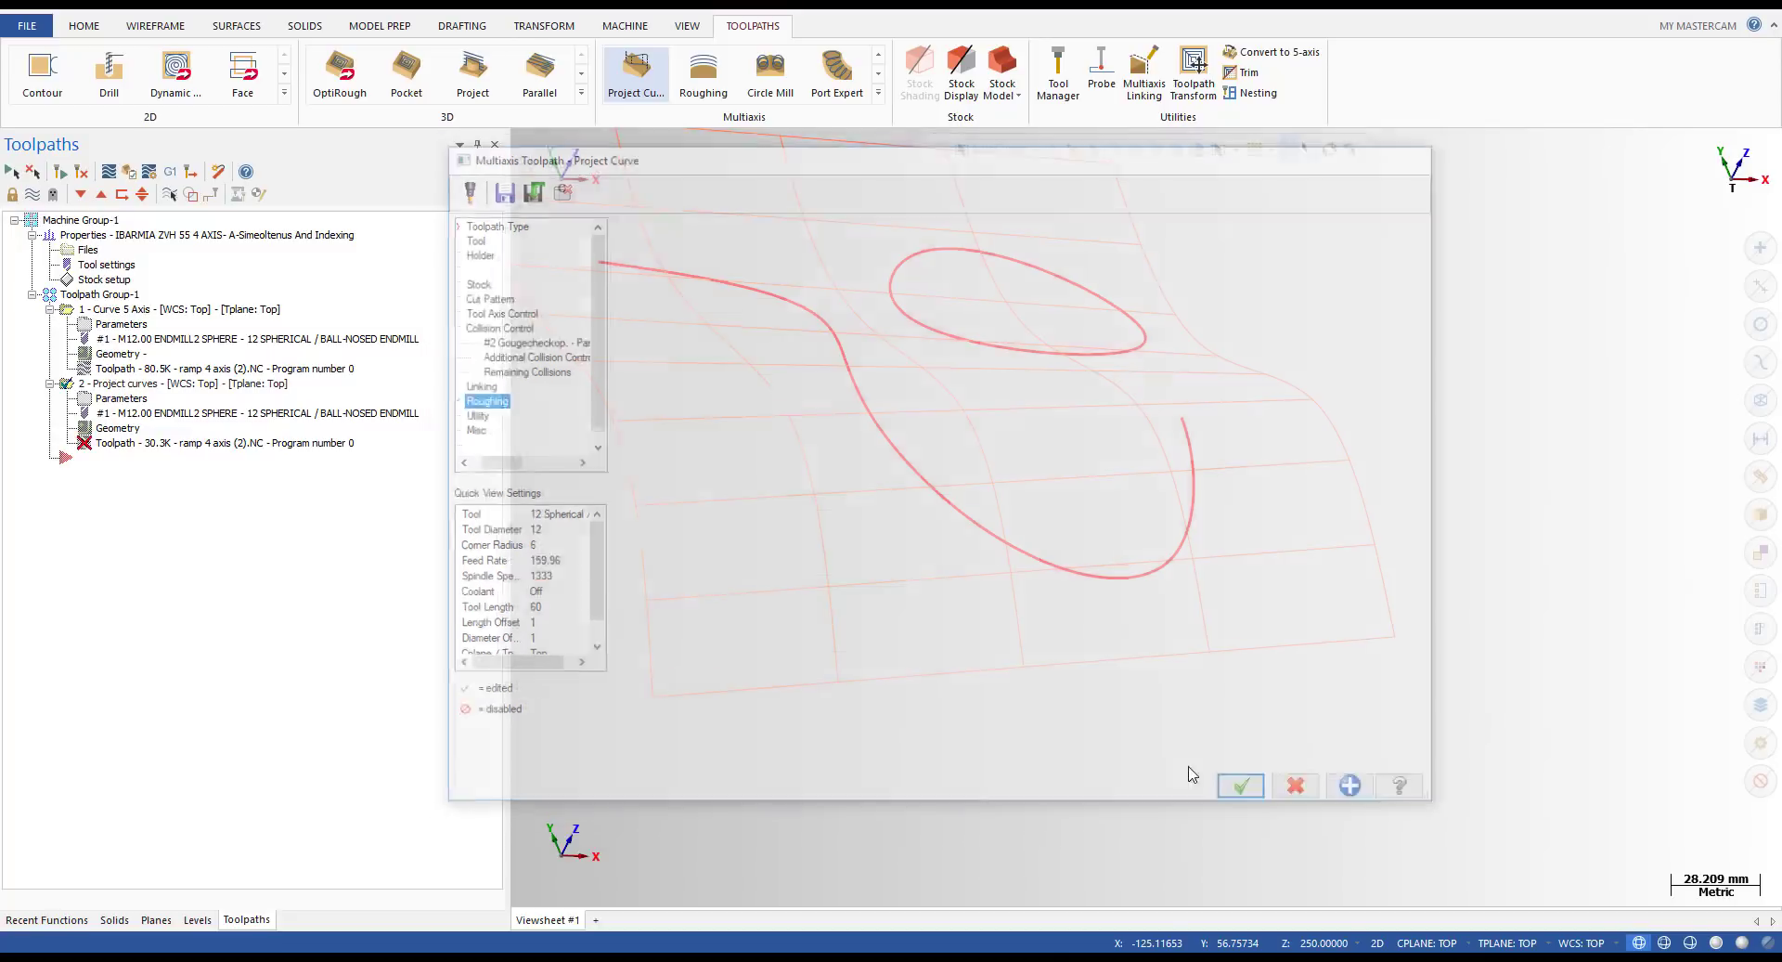
{"action": "left_click", "coordinate": [57, 174]}
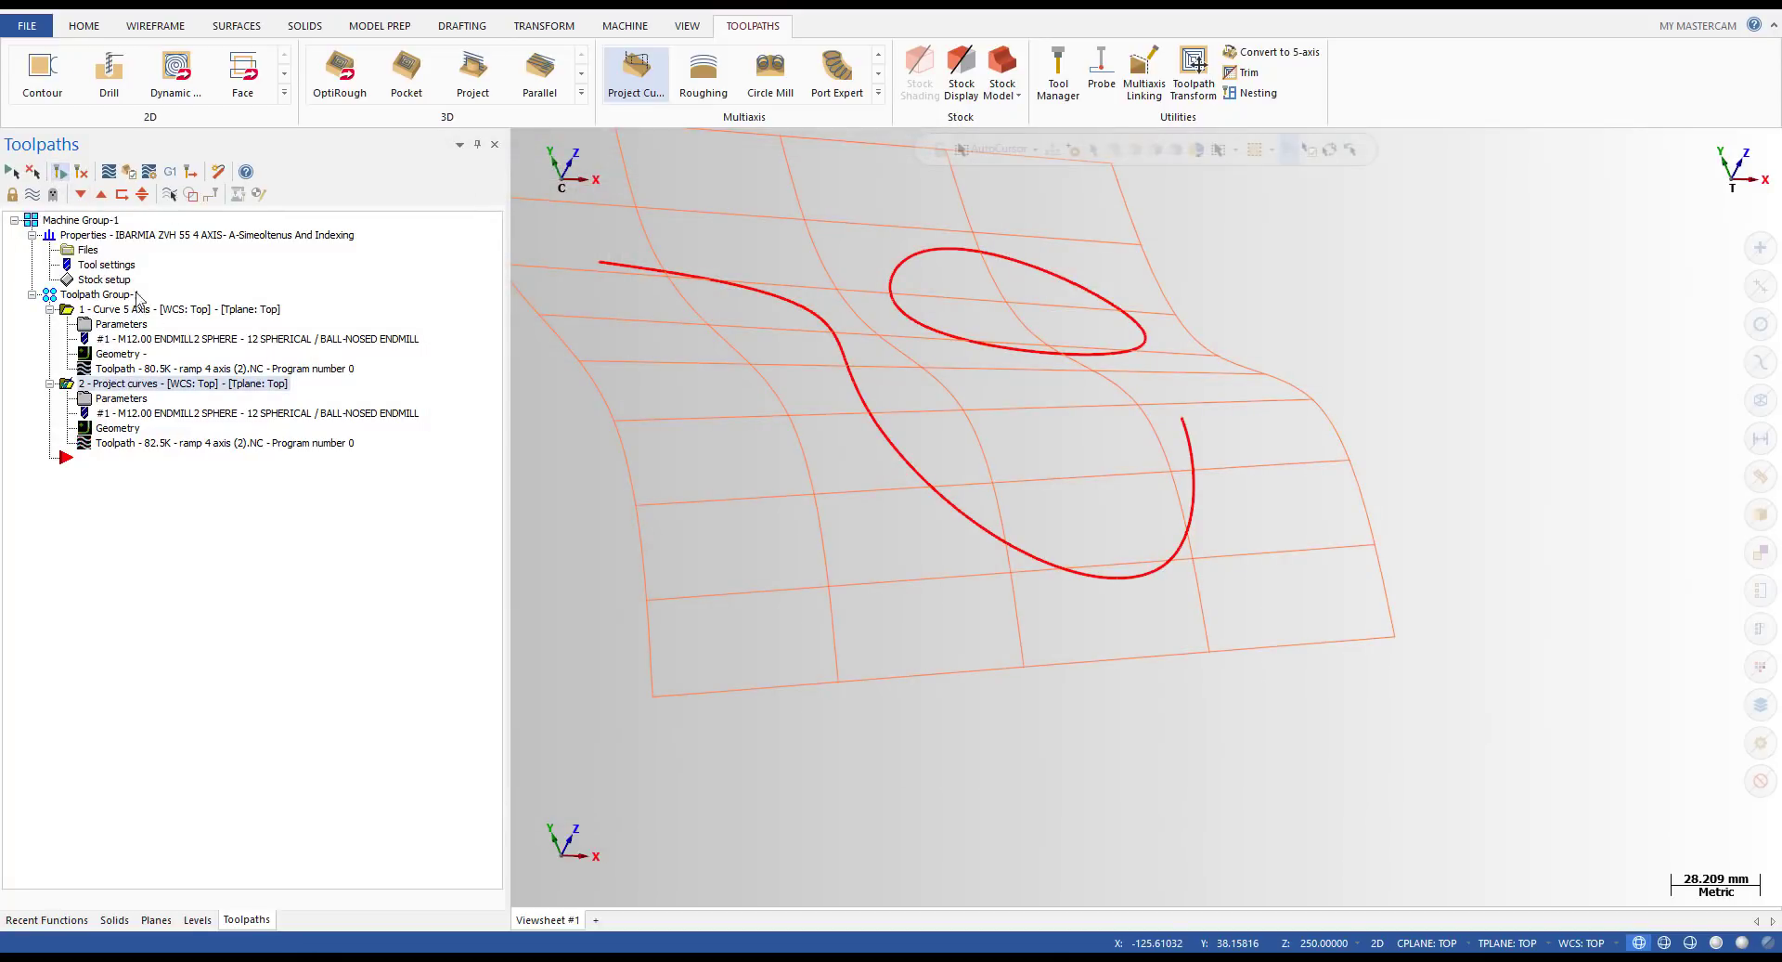
- Backplot the oval Project Curve toolpath through most of its depth passes
{"action": "left_click", "coordinate": [143, 443]}
{"action": "key", "text": "r"}
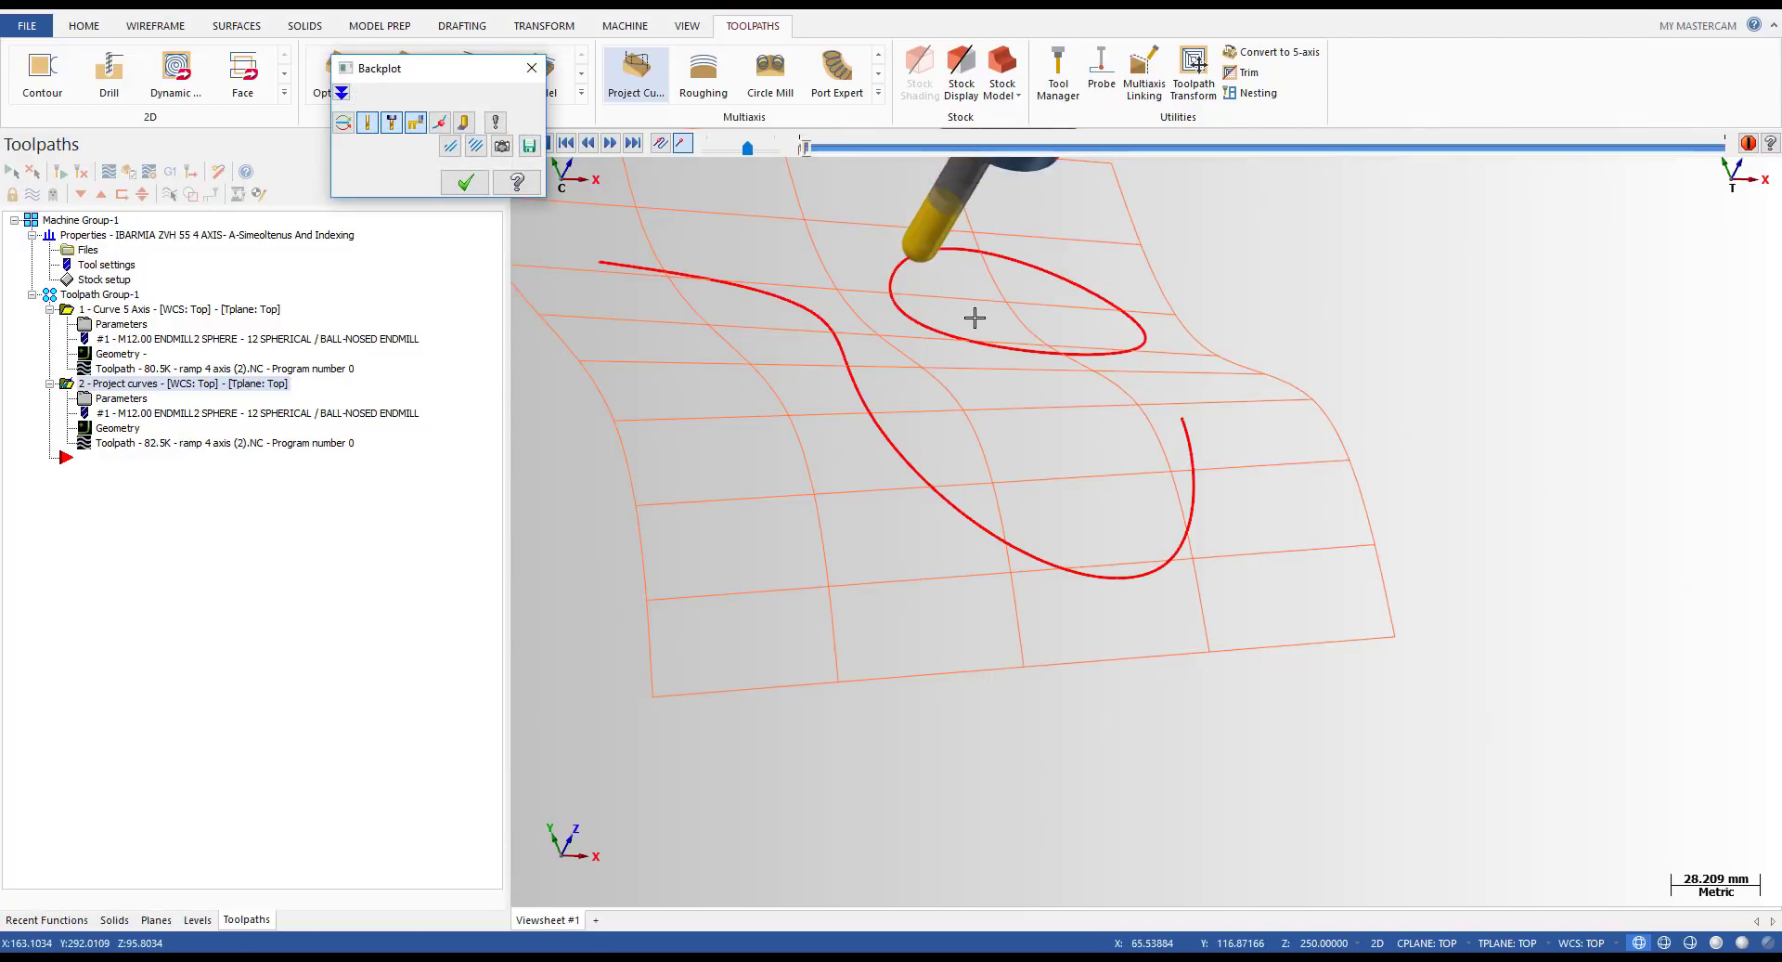
{"action": "scroll", "coordinate": [906, 297], "scroll_direction": "up", "scroll_amount": 5}
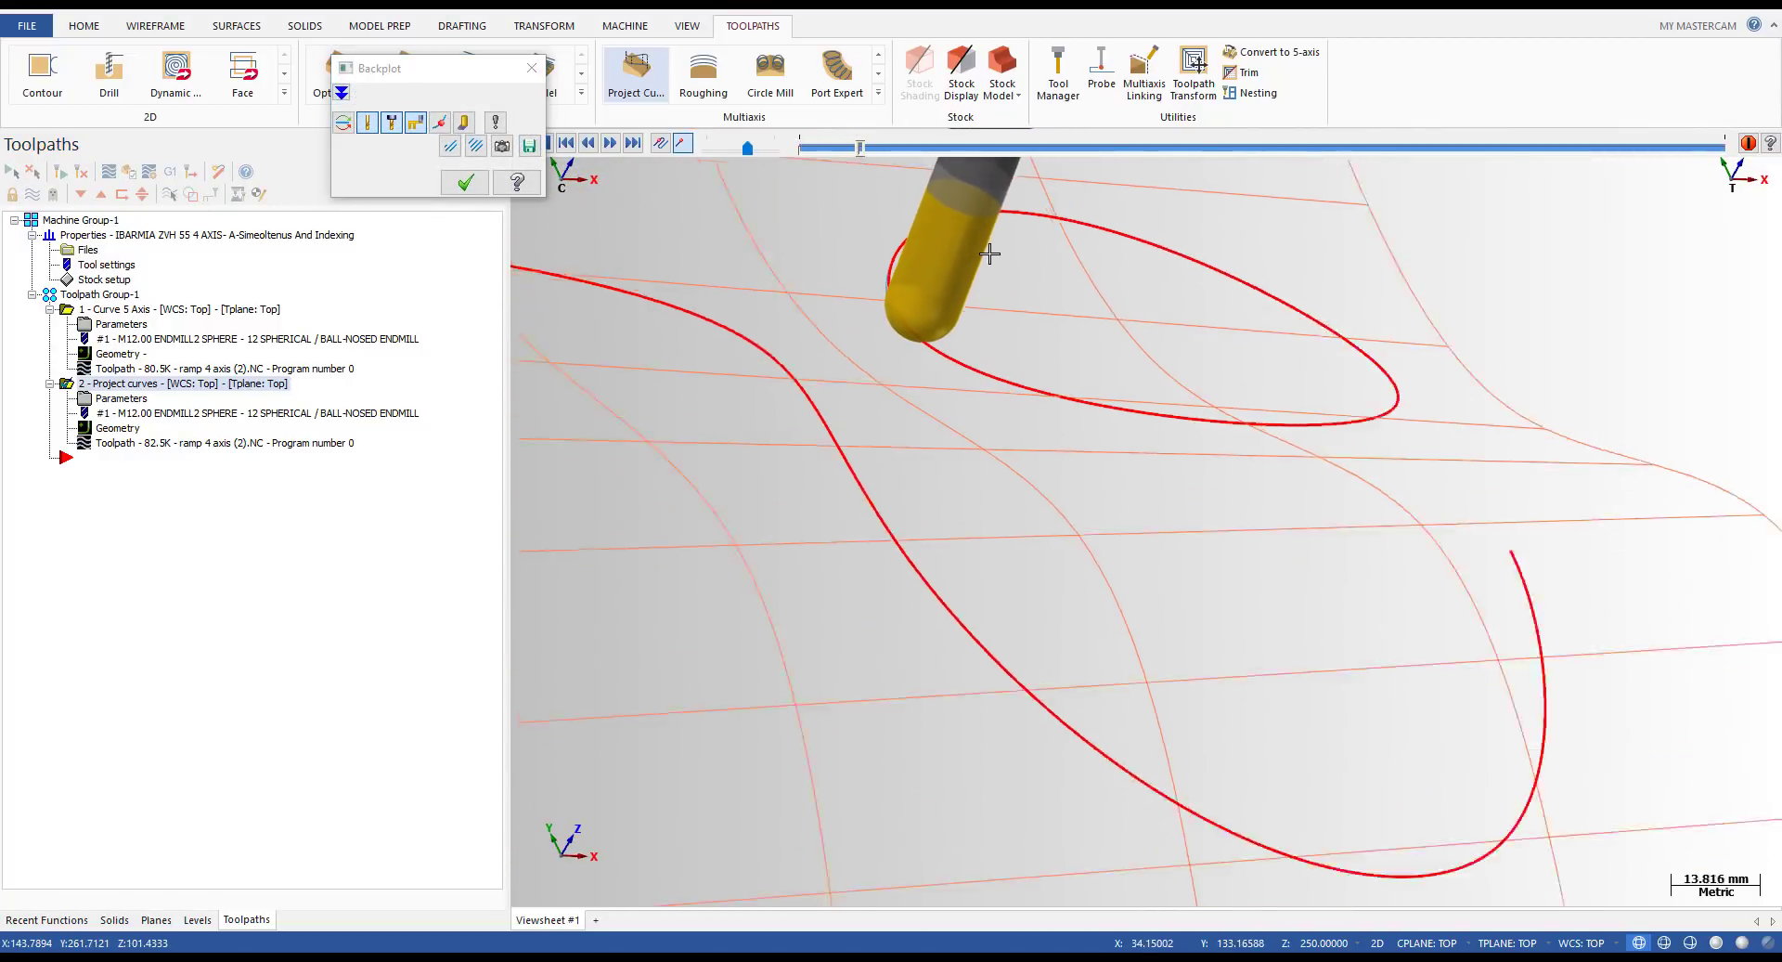
{"action": "mouse_move", "coordinate": [861, 150]}
{"action": "left_mouse_down"}
{"action": "mouse_move", "coordinate": [1560, 176]}
{"action": "mouse_move", "coordinate": [1434, 181]}
{"action": "mouse_move", "coordinate": [1567, 219]}
{"action": "left_mouse_up"}
{"action": "scroll", "coordinate": [975, 247], "scroll_direction": "up", "scroll_amount": 2}
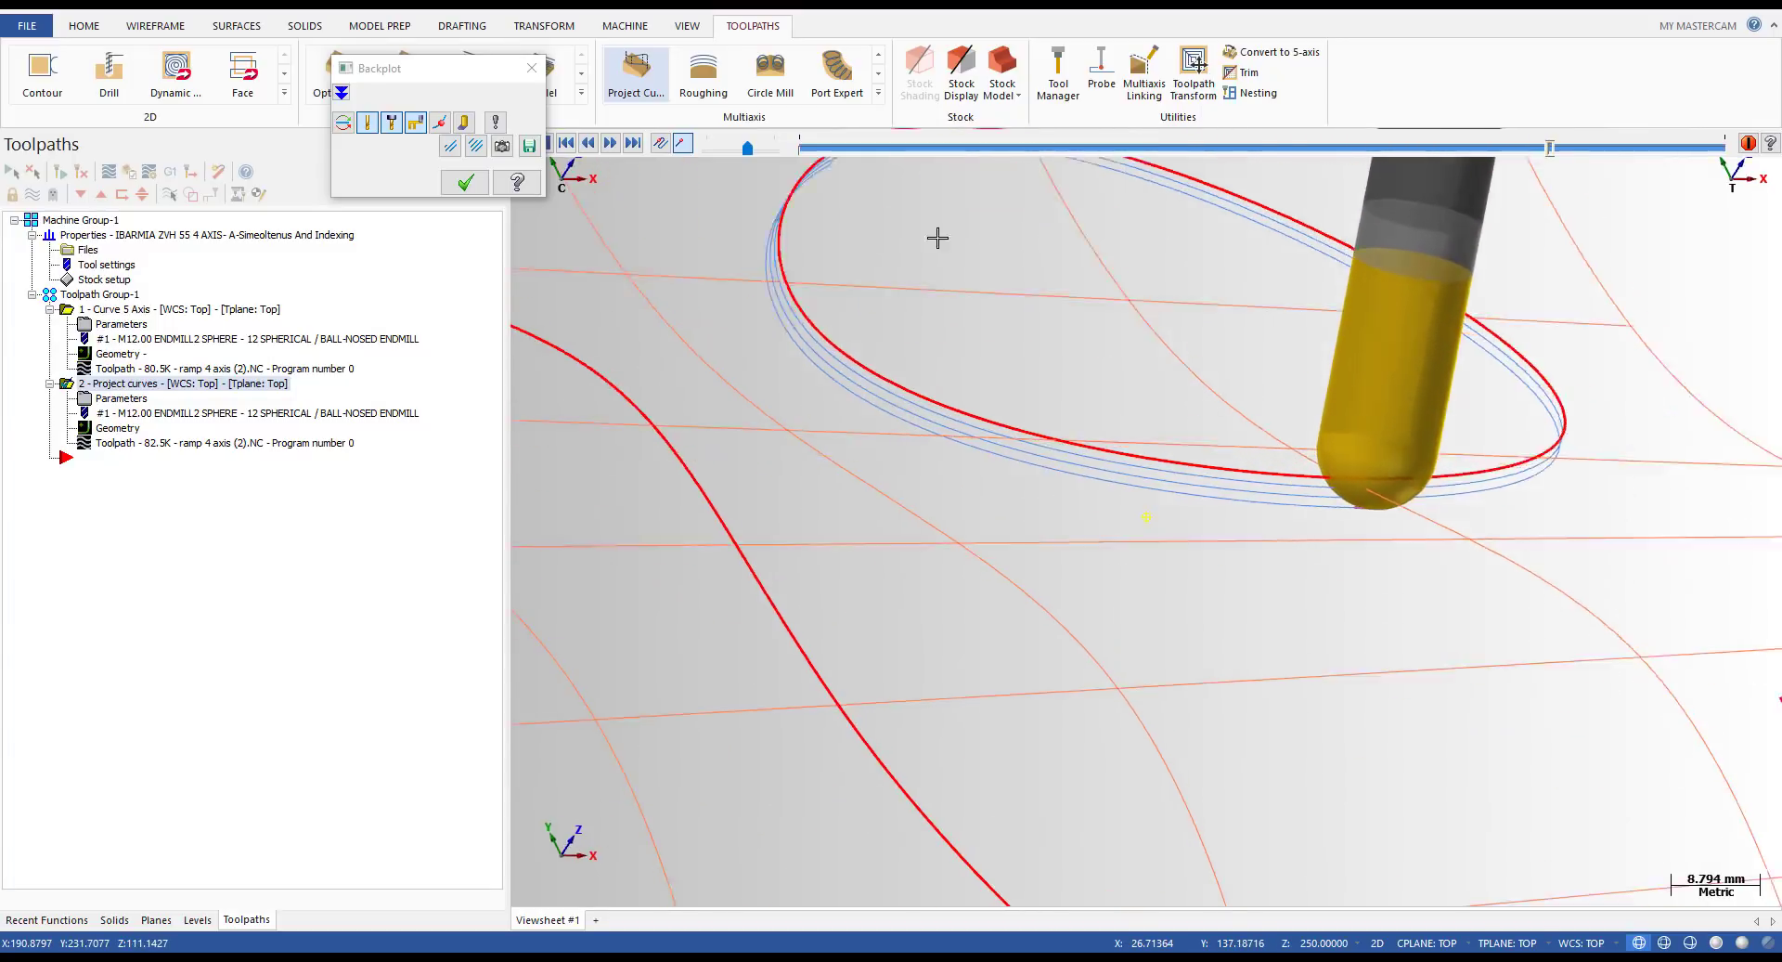
- Examine the stacked depth passes around the oval from several angles, run the backplot to its end and close it
{"action": "scroll", "coordinate": [935, 239], "scroll_direction": "down", "scroll_amount": 1}
{"action": "middle_click_drag", "start_coordinate": [935, 238], "coordinate": [982, 411]}
{"action": "scroll", "coordinate": [983, 411], "scroll_direction": "down", "scroll_amount": 6}
{"action": "scroll", "coordinate": [914, 323], "scroll_direction": "up", "scroll_amount": 4}
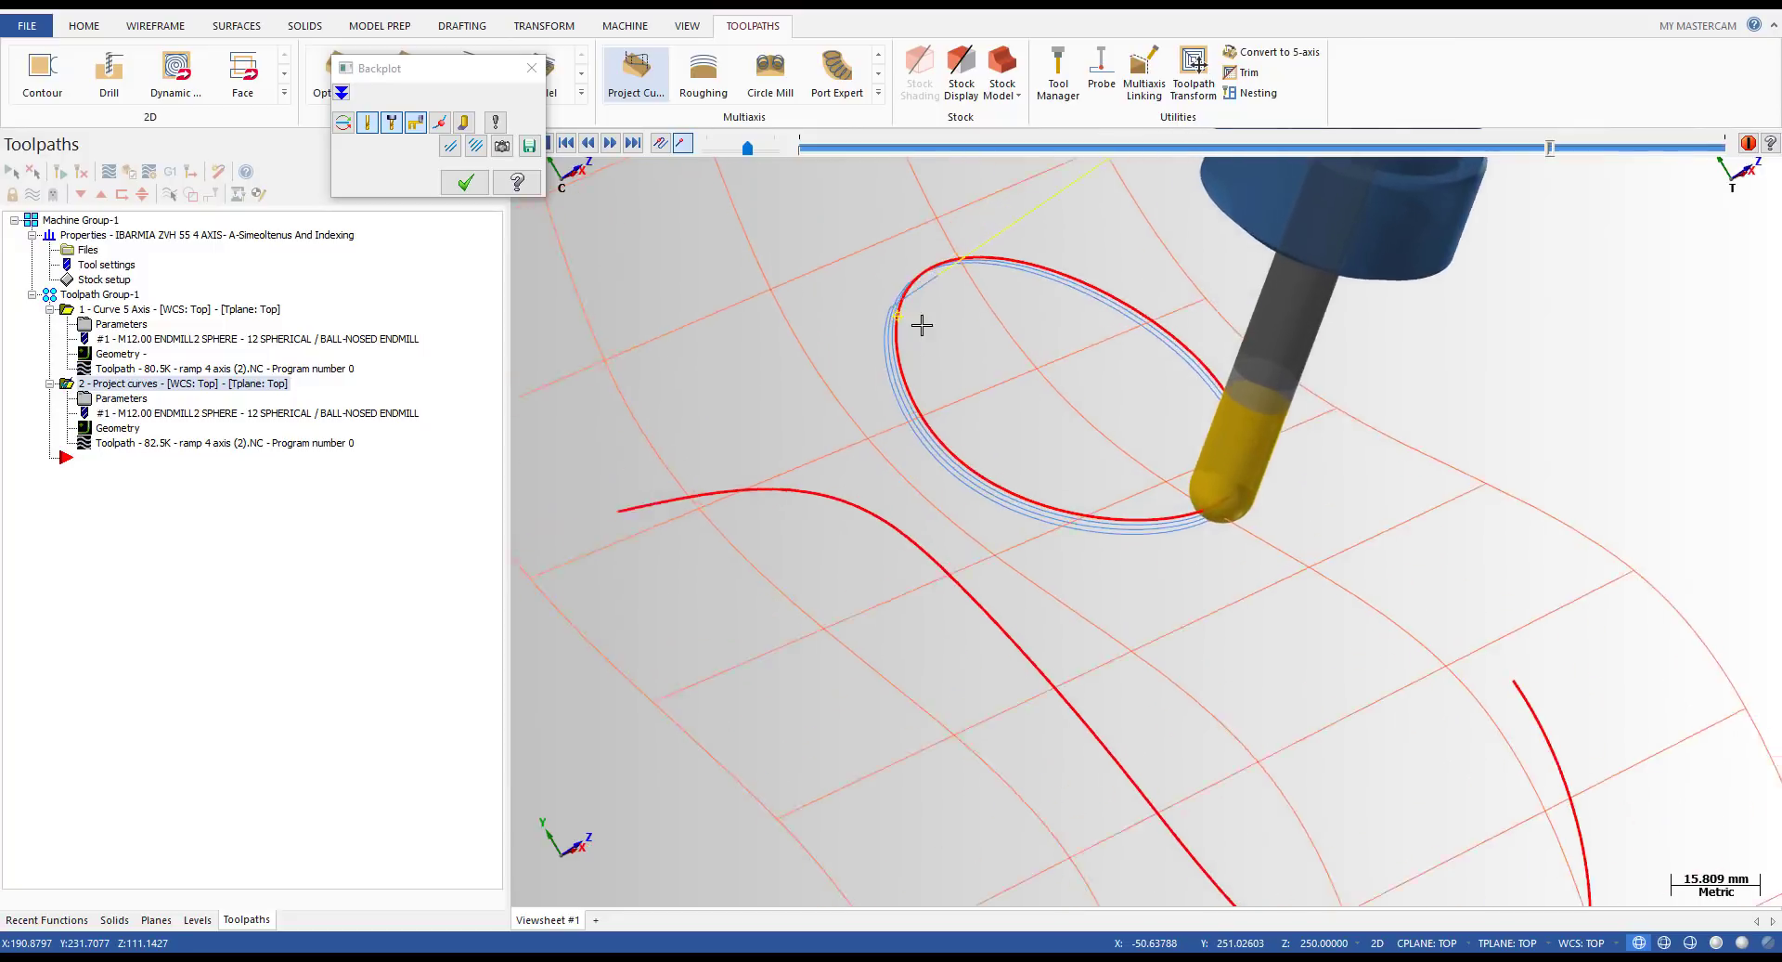
{"action": "middle_click_drag", "start_coordinate": [921, 326], "coordinate": [858, 201]}
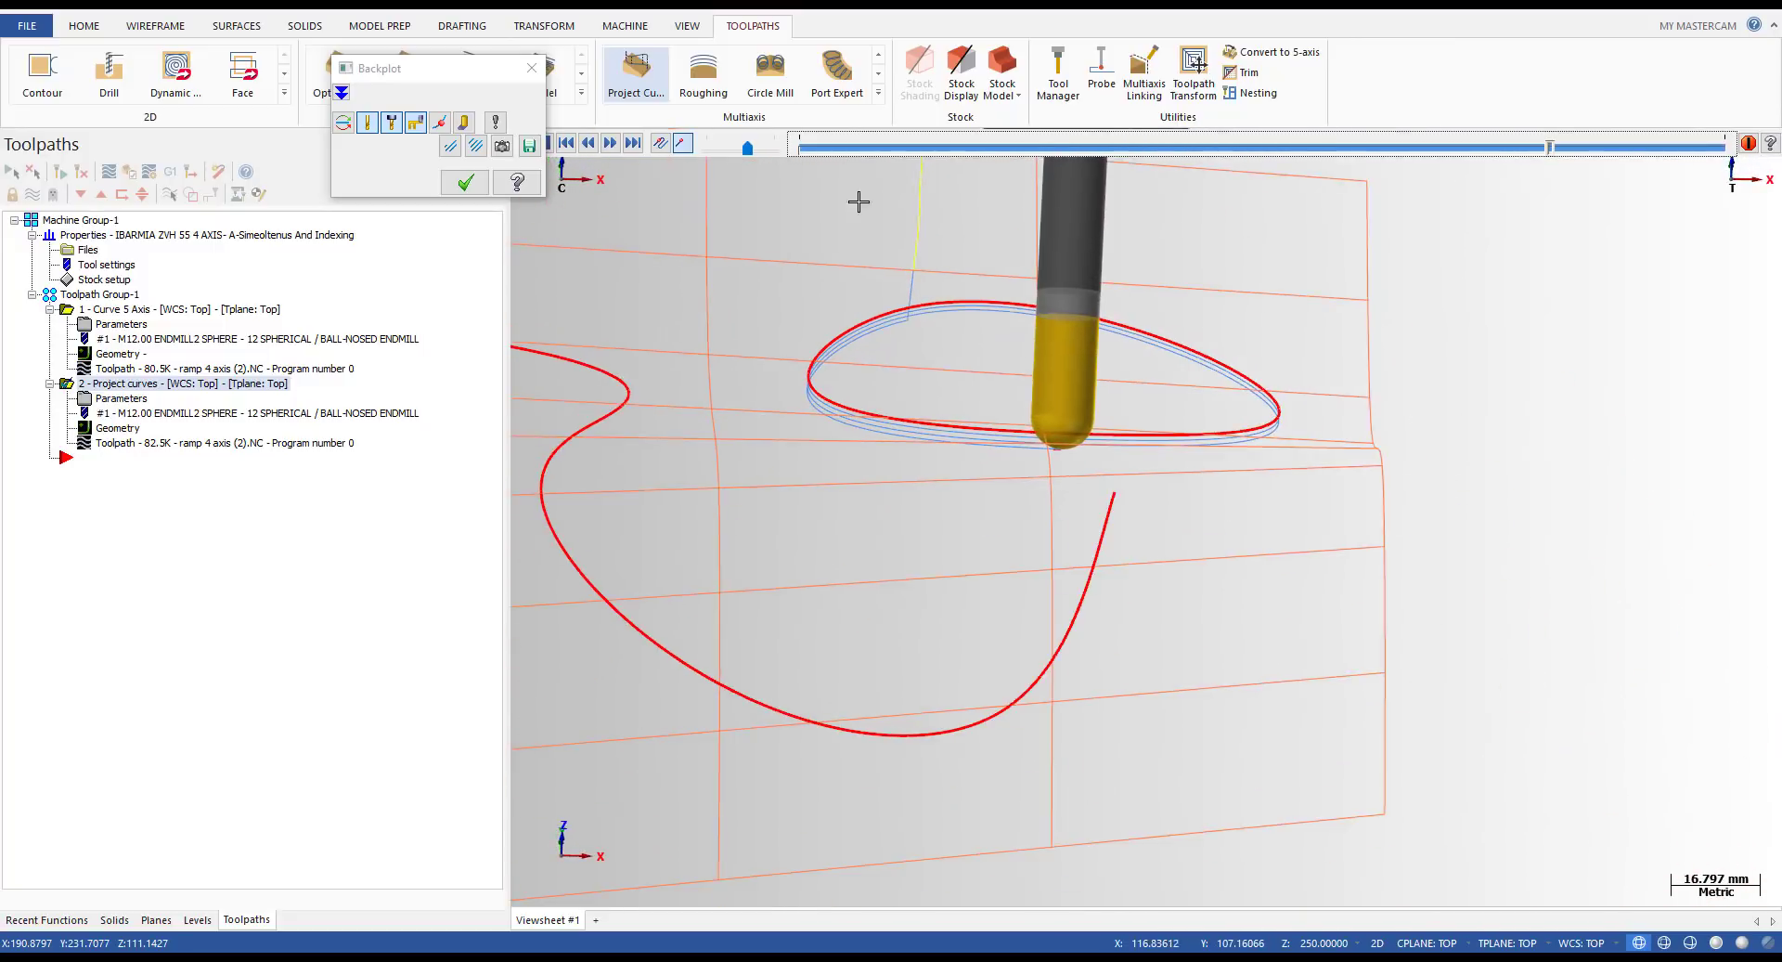
{"action": "left_click_drag", "start_coordinate": [1555, 151], "coordinate": [1726, 147]}
{"action": "scroll", "coordinate": [967, 370], "scroll_direction": "up", "scroll_amount": 2}
{"action": "mouse_move", "coordinate": [885, 293]}
{"action": "middle_mouse_down"}
{"action": "mouse_move", "coordinate": [927, 270]}
{"action": "mouse_move", "coordinate": [891, 295]}
{"action": "middle_mouse_up"}
{"action": "scroll", "coordinate": [820, 438], "scroll_direction": "down", "scroll_amount": 2}
{"action": "key", "text": "Escape"}
- Enable Use ramp for the depth cuts of the oval Project Curve toolpath and regenerate it
{"action": "left_click", "coordinate": [130, 400]}
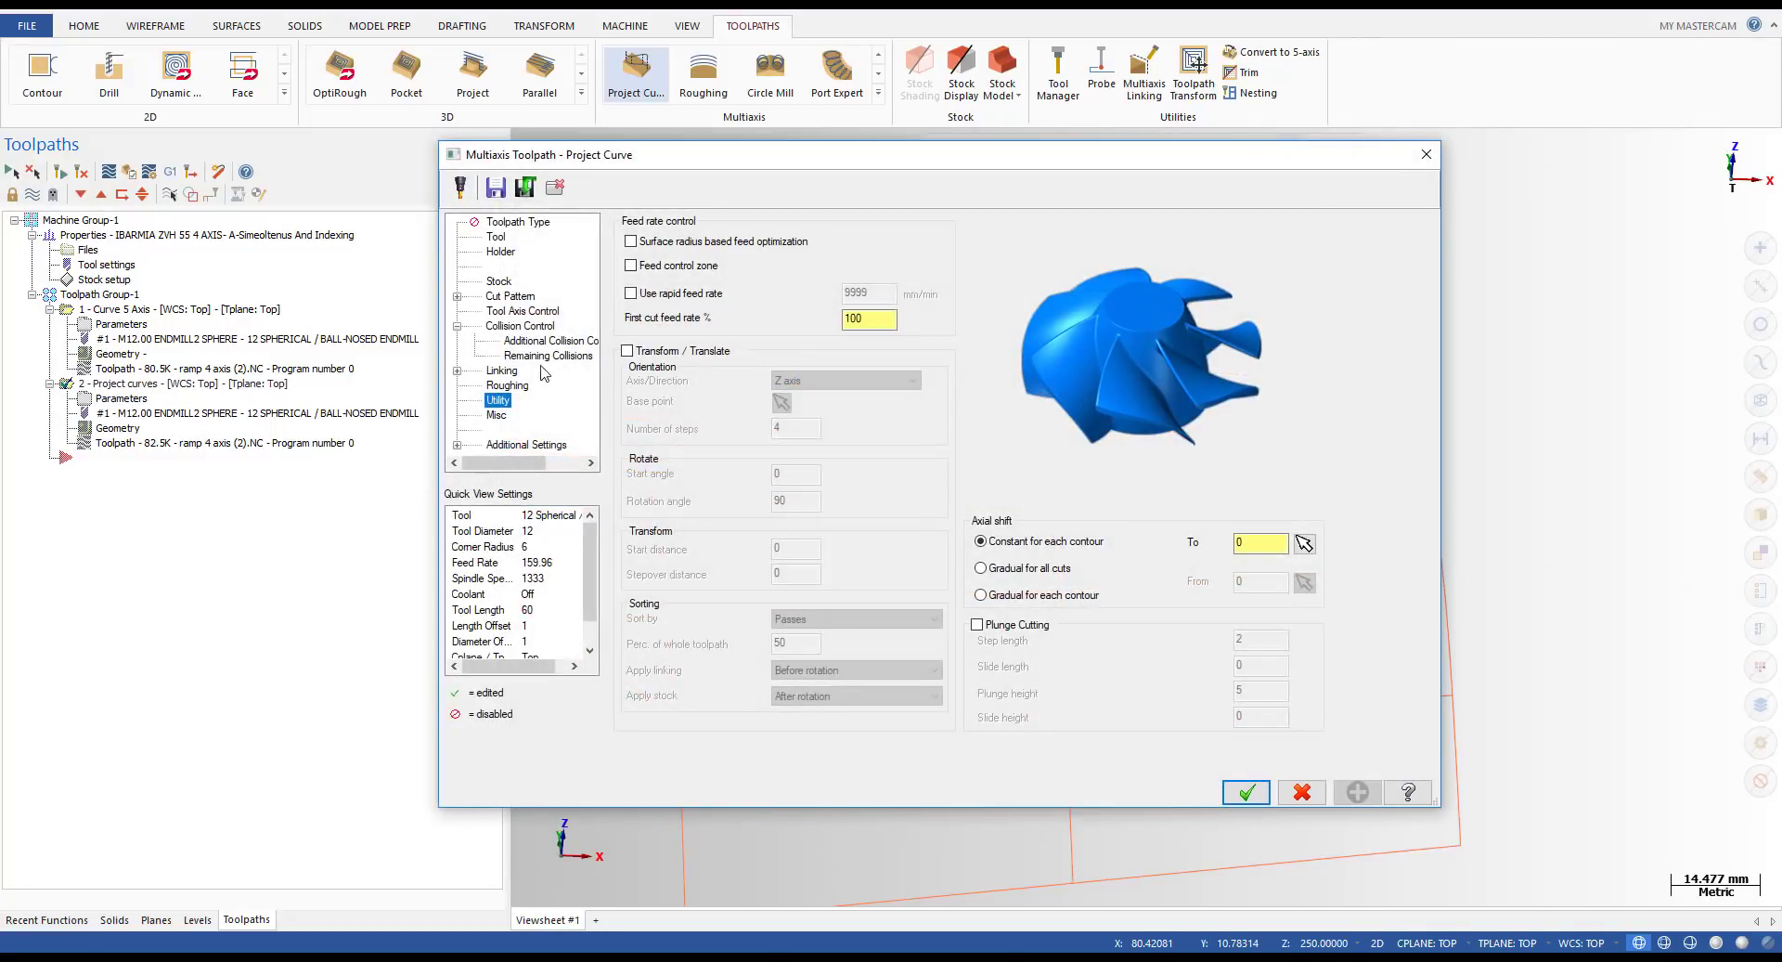
{"action": "left_click", "coordinate": [513, 372]}
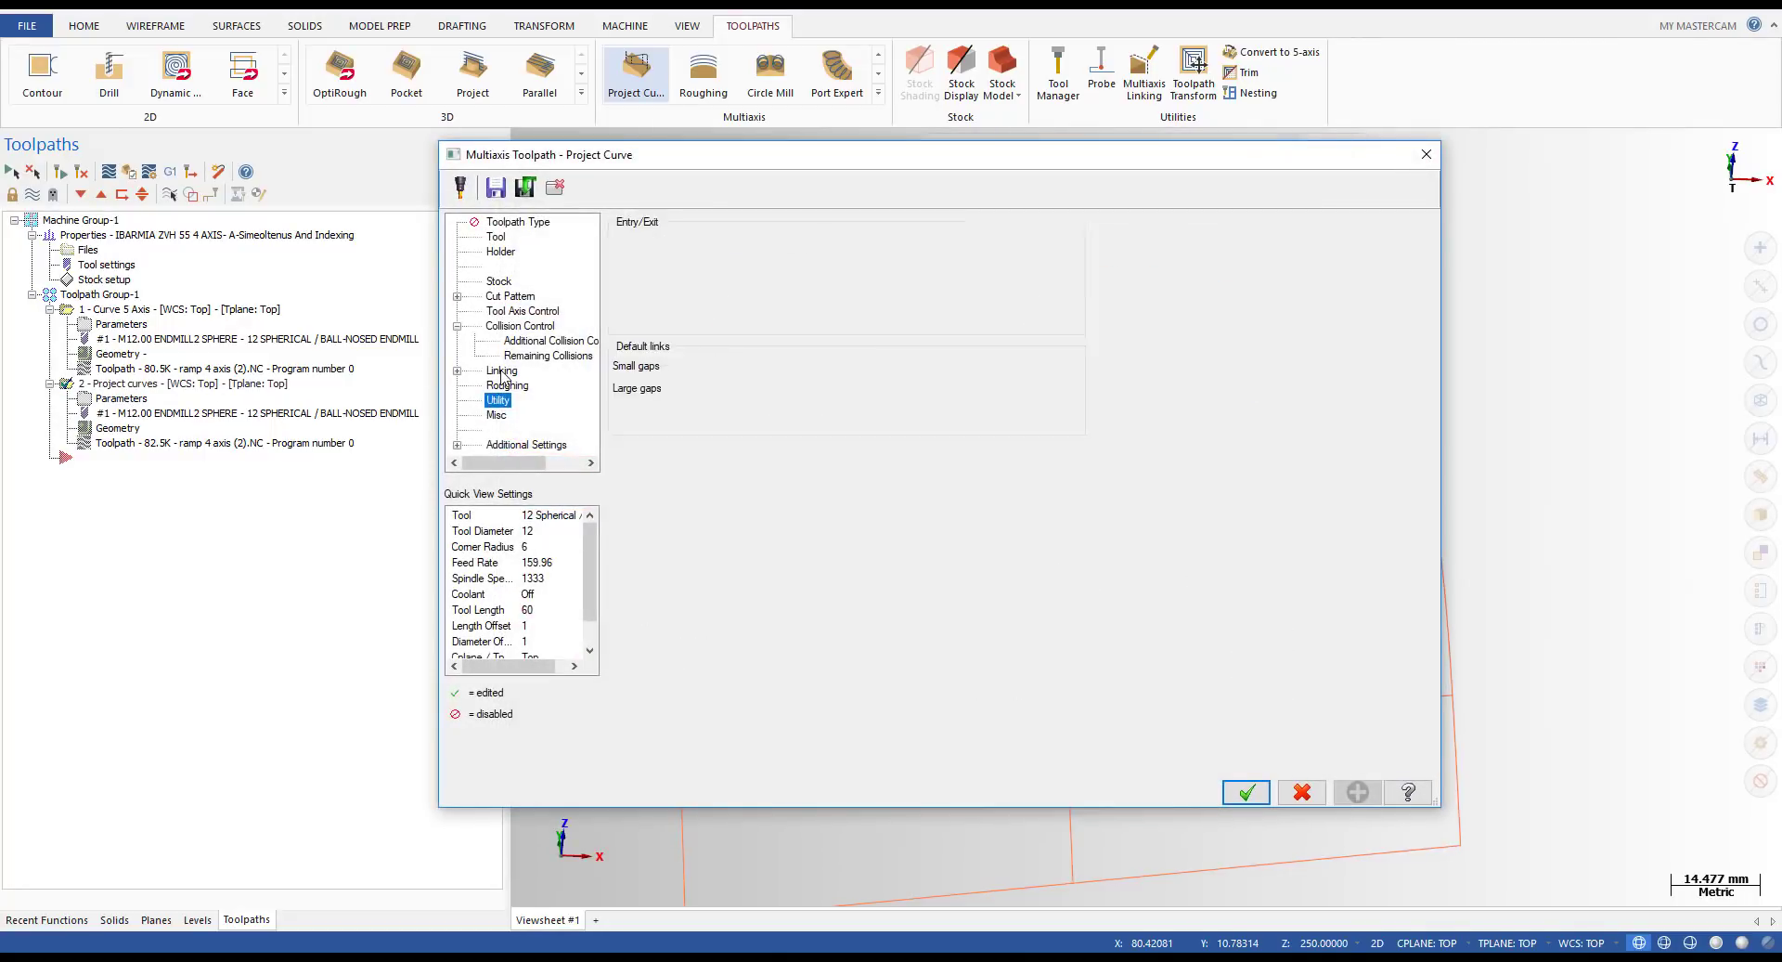
{"action": "left_click", "coordinate": [508, 385]}
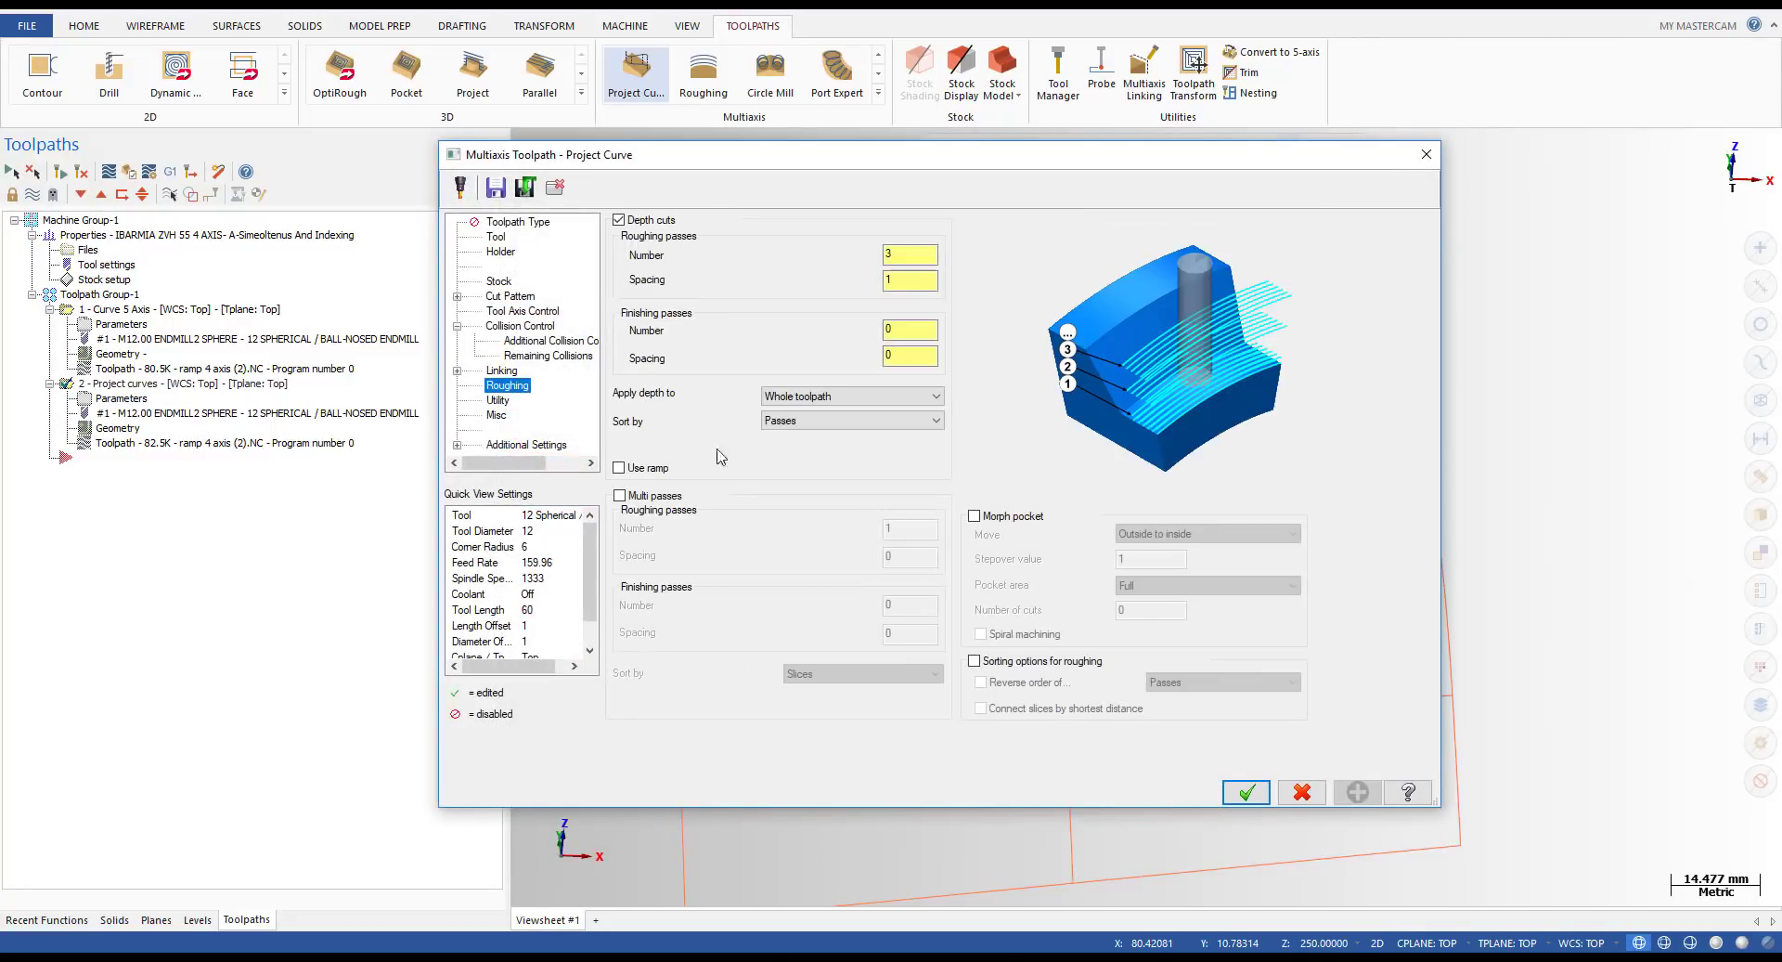
{"action": "left_click", "coordinate": [619, 467]}
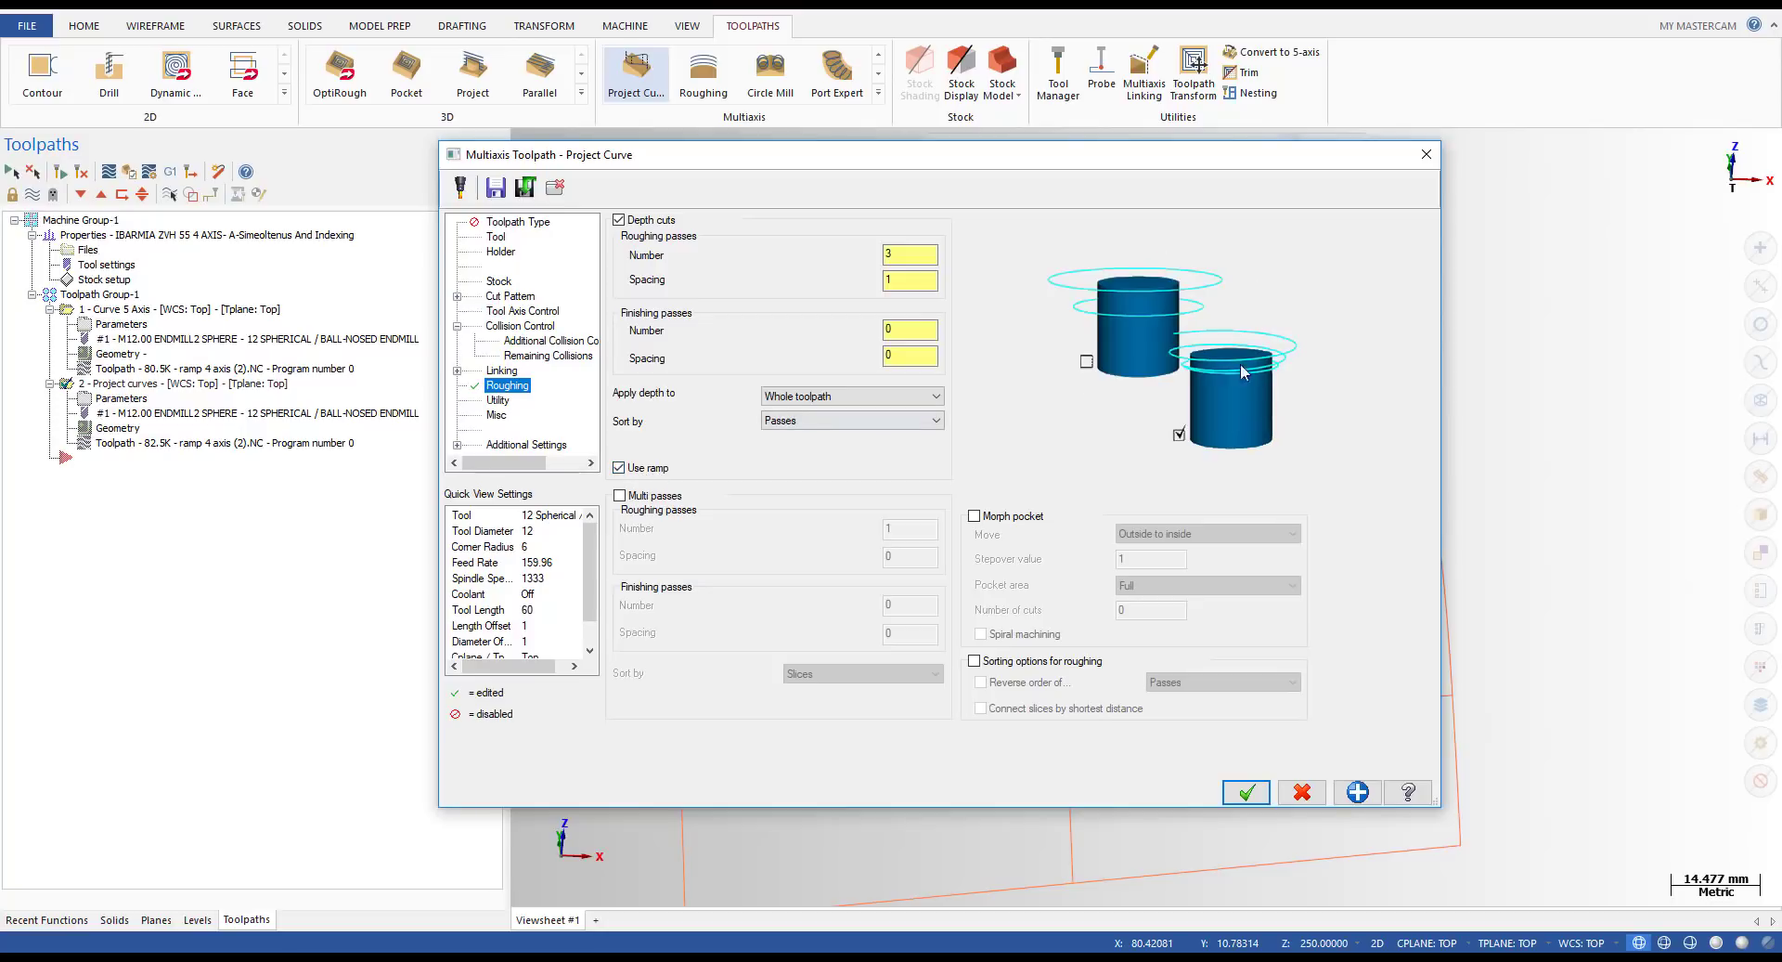
{"action": "left_click", "coordinate": [1246, 793]}
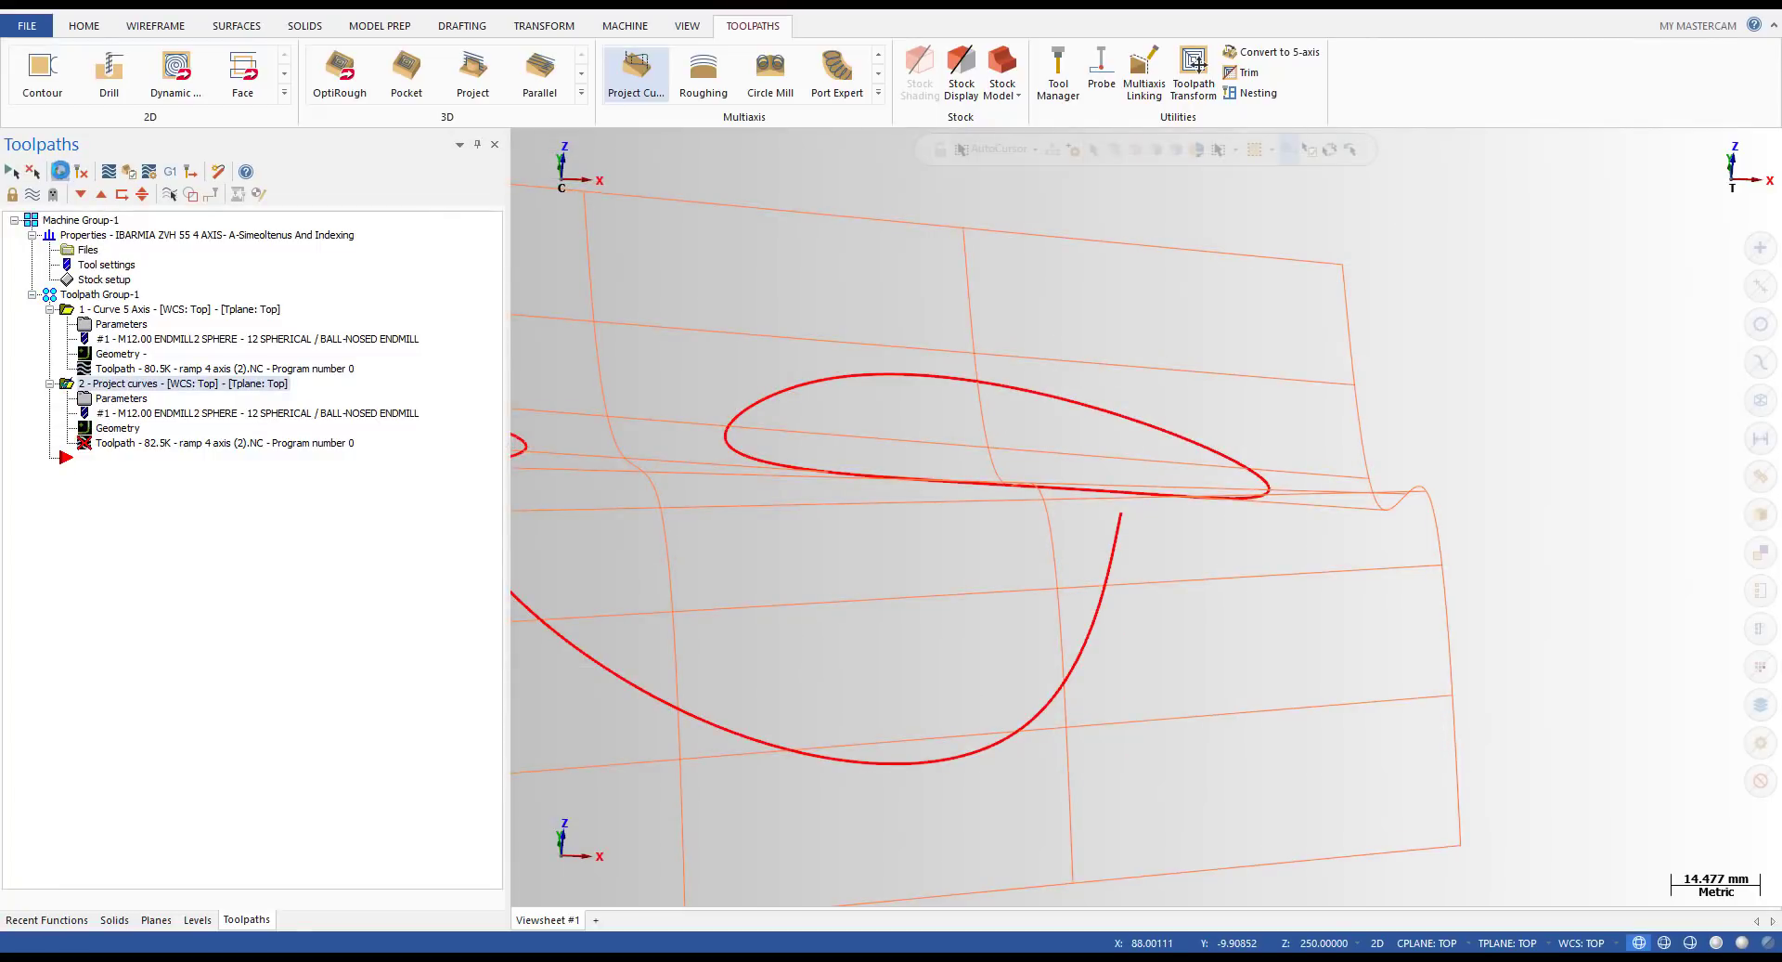
- Backplot the ramped Project Curve toolpath around the oval until near its end
{"action": "left_click", "coordinate": [154, 445]}
{"action": "key", "text": "s"}
{"action": "key", "text": "s"}
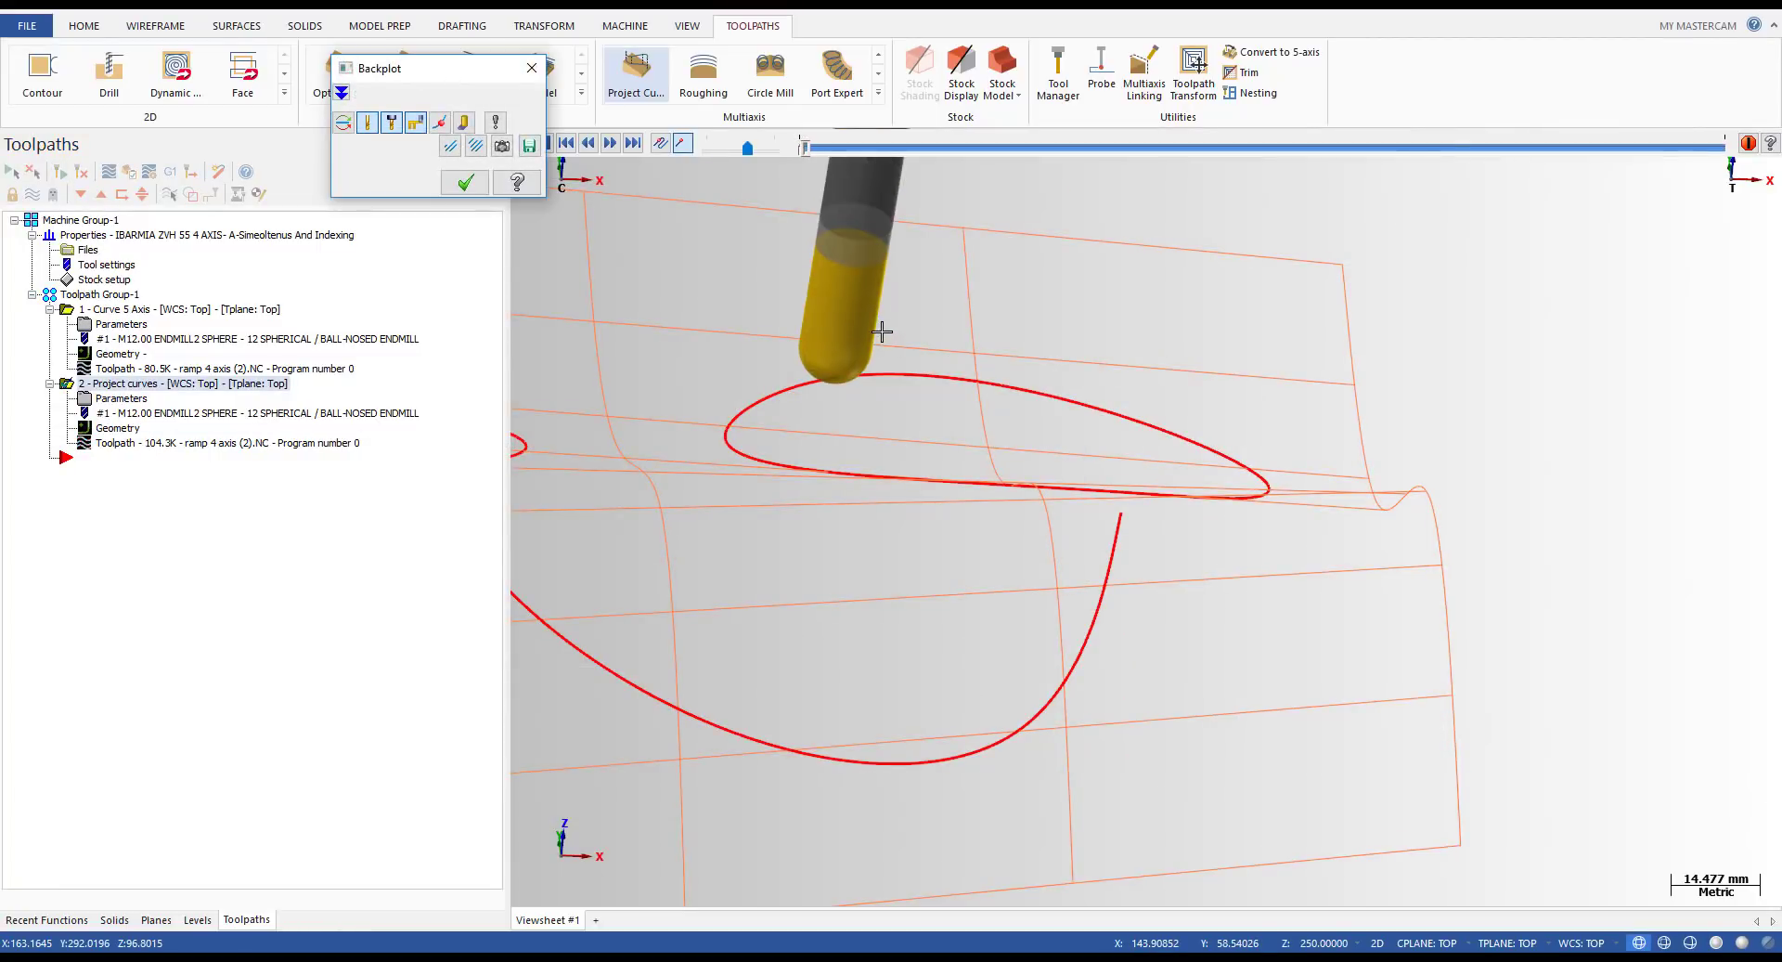
{"action": "key", "text": "s"}
{"action": "key", "text": "s"}
{"action": "left_click_drag", "start_coordinate": [806, 149], "coordinate": [1700, 173]}
{"action": "scroll", "coordinate": [824, 464], "scroll_direction": "up", "scroll_amount": 2}
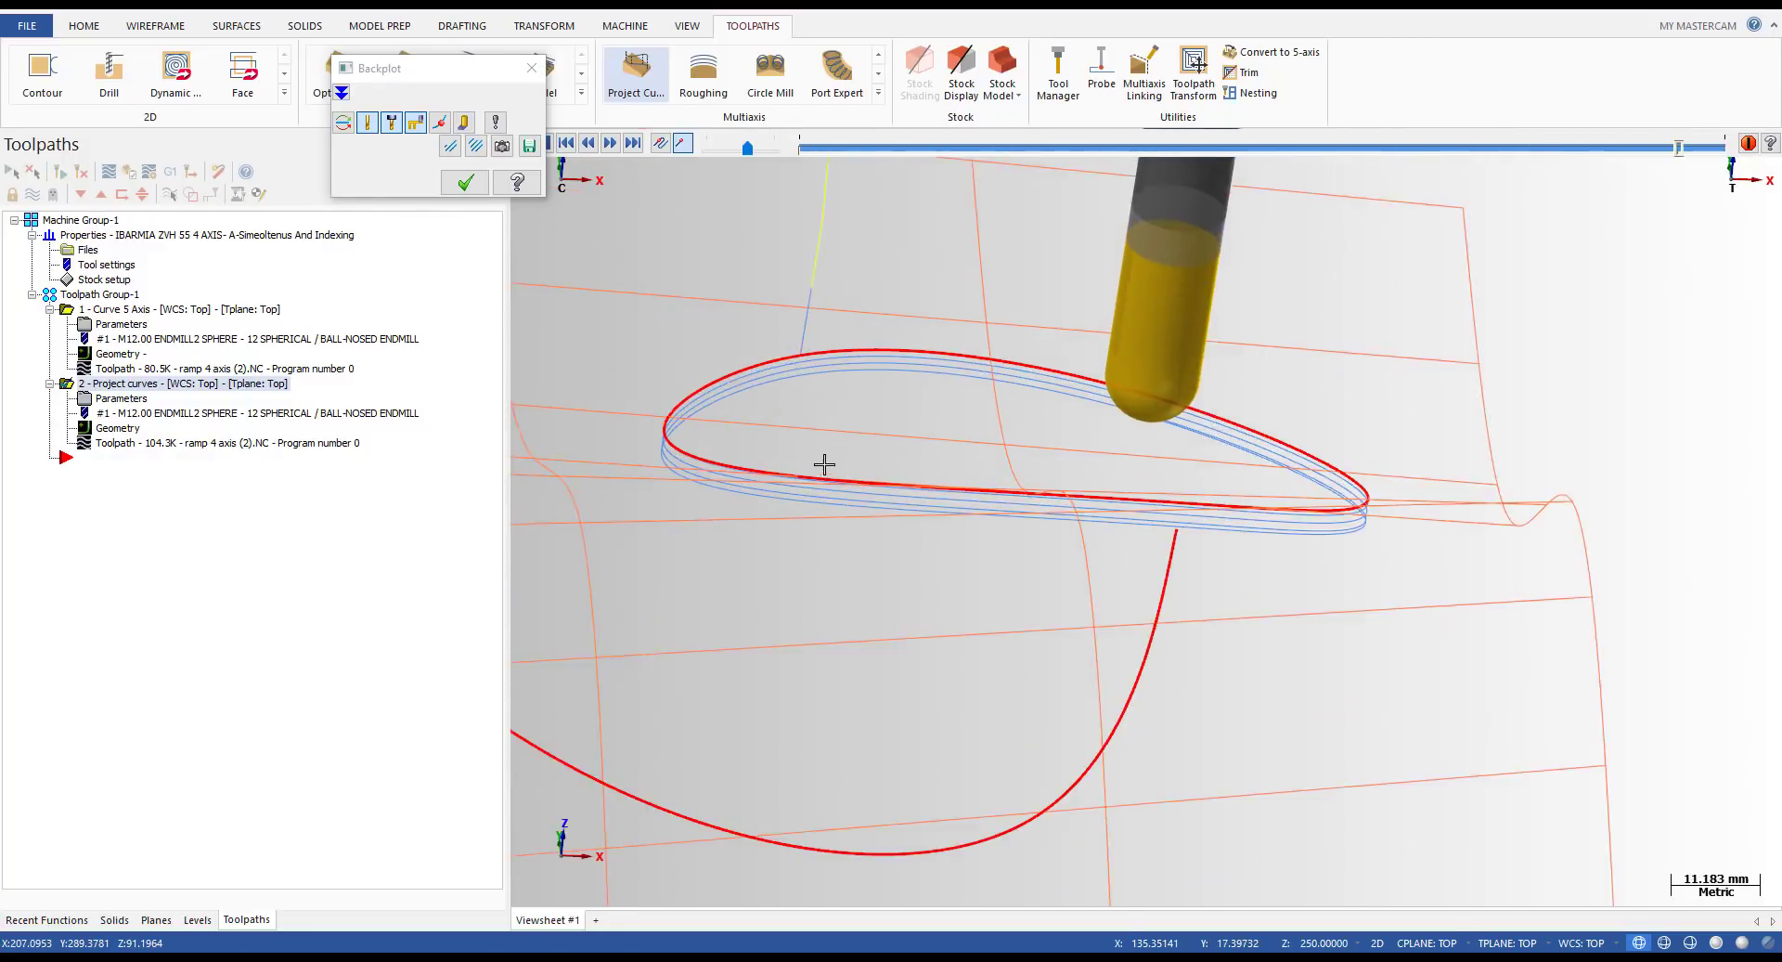
- Examine the ramped passes and the tool's tilt around the oval from several angles and close the backplot
{"action": "mouse_move", "coordinate": [824, 464]}
{"action": "middle_mouse_down"}
{"action": "mouse_move", "coordinate": [891, 418]}
{"action": "mouse_move", "coordinate": [947, 446]}
{"action": "mouse_move", "coordinate": [828, 490]}
{"action": "mouse_move", "coordinate": [784, 533]}
{"action": "mouse_move", "coordinate": [978, 467]}
{"action": "mouse_move", "coordinate": [1201, 490]}
{"action": "mouse_move", "coordinate": [1011, 501]}
{"action": "mouse_move", "coordinate": [898, 475]}
{"action": "mouse_move", "coordinate": [1106, 517]}
{"action": "mouse_move", "coordinate": [1051, 515]}
{"action": "middle_mouse_up"}
{"action": "scroll", "coordinate": [852, 525], "scroll_direction": "down", "scroll_amount": 4}
{"action": "key", "text": "alt+s"}
{"action": "scroll", "coordinate": [863, 509], "scroll_direction": "down", "scroll_amount": 2}
{"action": "key", "text": "alt+s"}
{"action": "key", "text": "alt"}
{"action": "scroll", "coordinate": [823, 461], "scroll_direction": "up", "scroll_amount": 5}
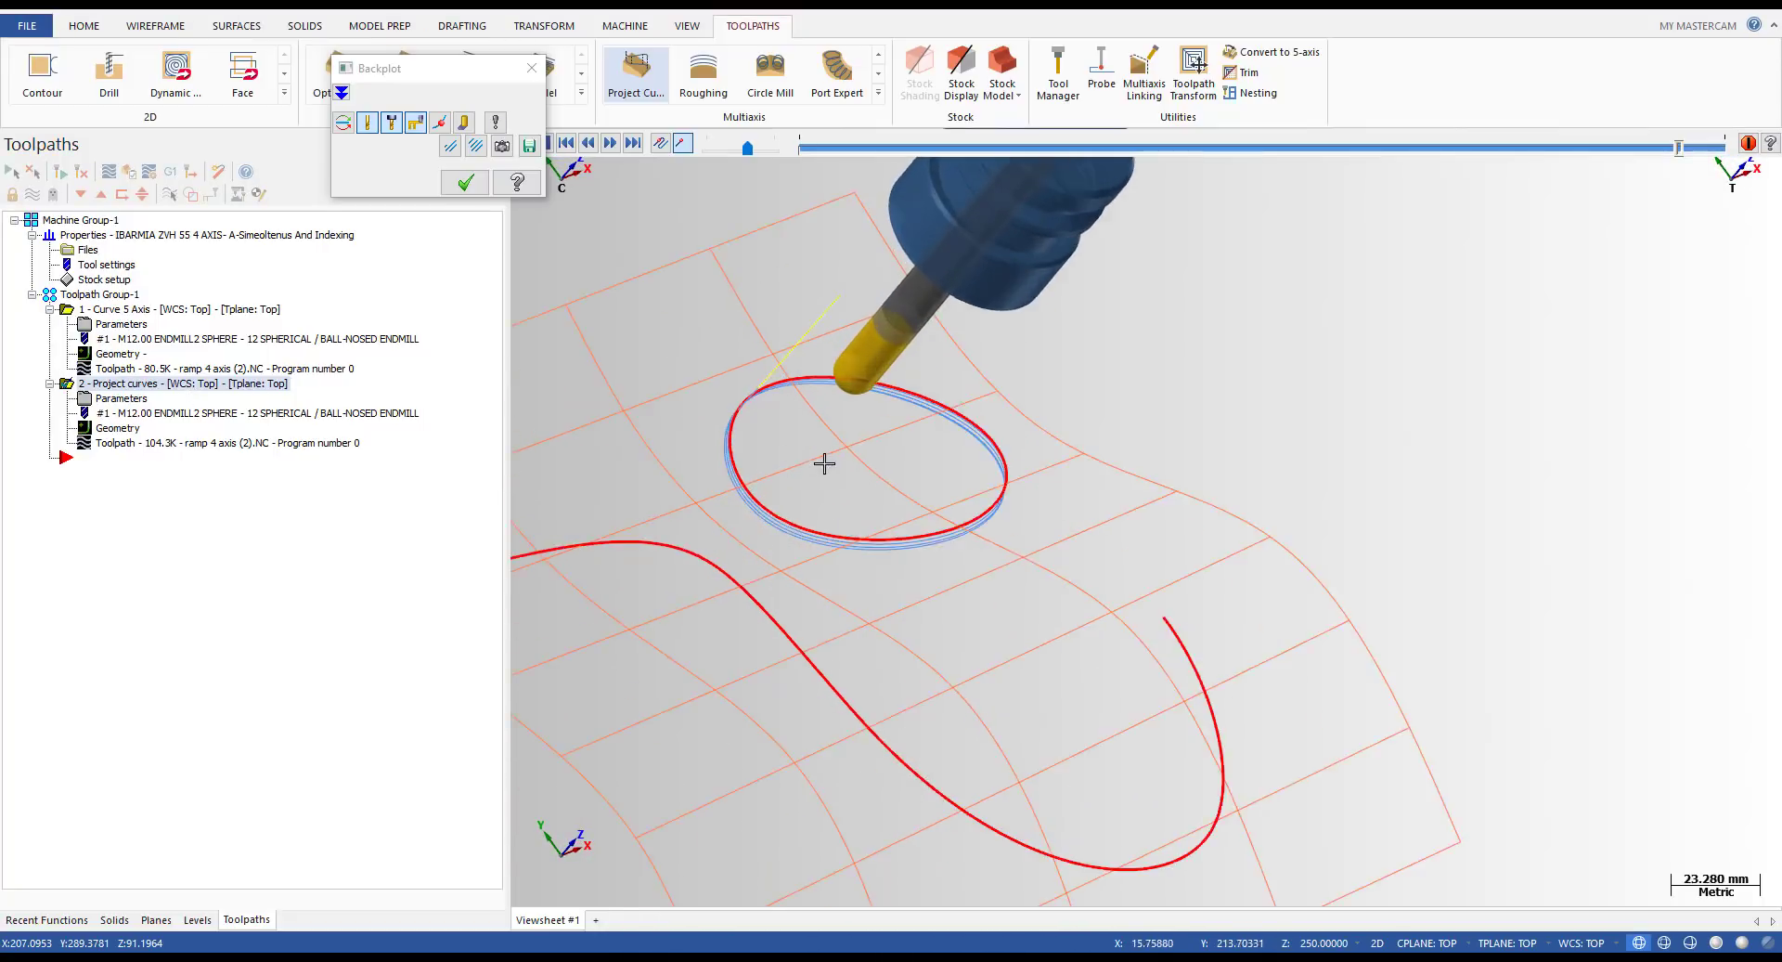
{"action": "middle_click_drag", "start_coordinate": [761, 403], "coordinate": [806, 410]}
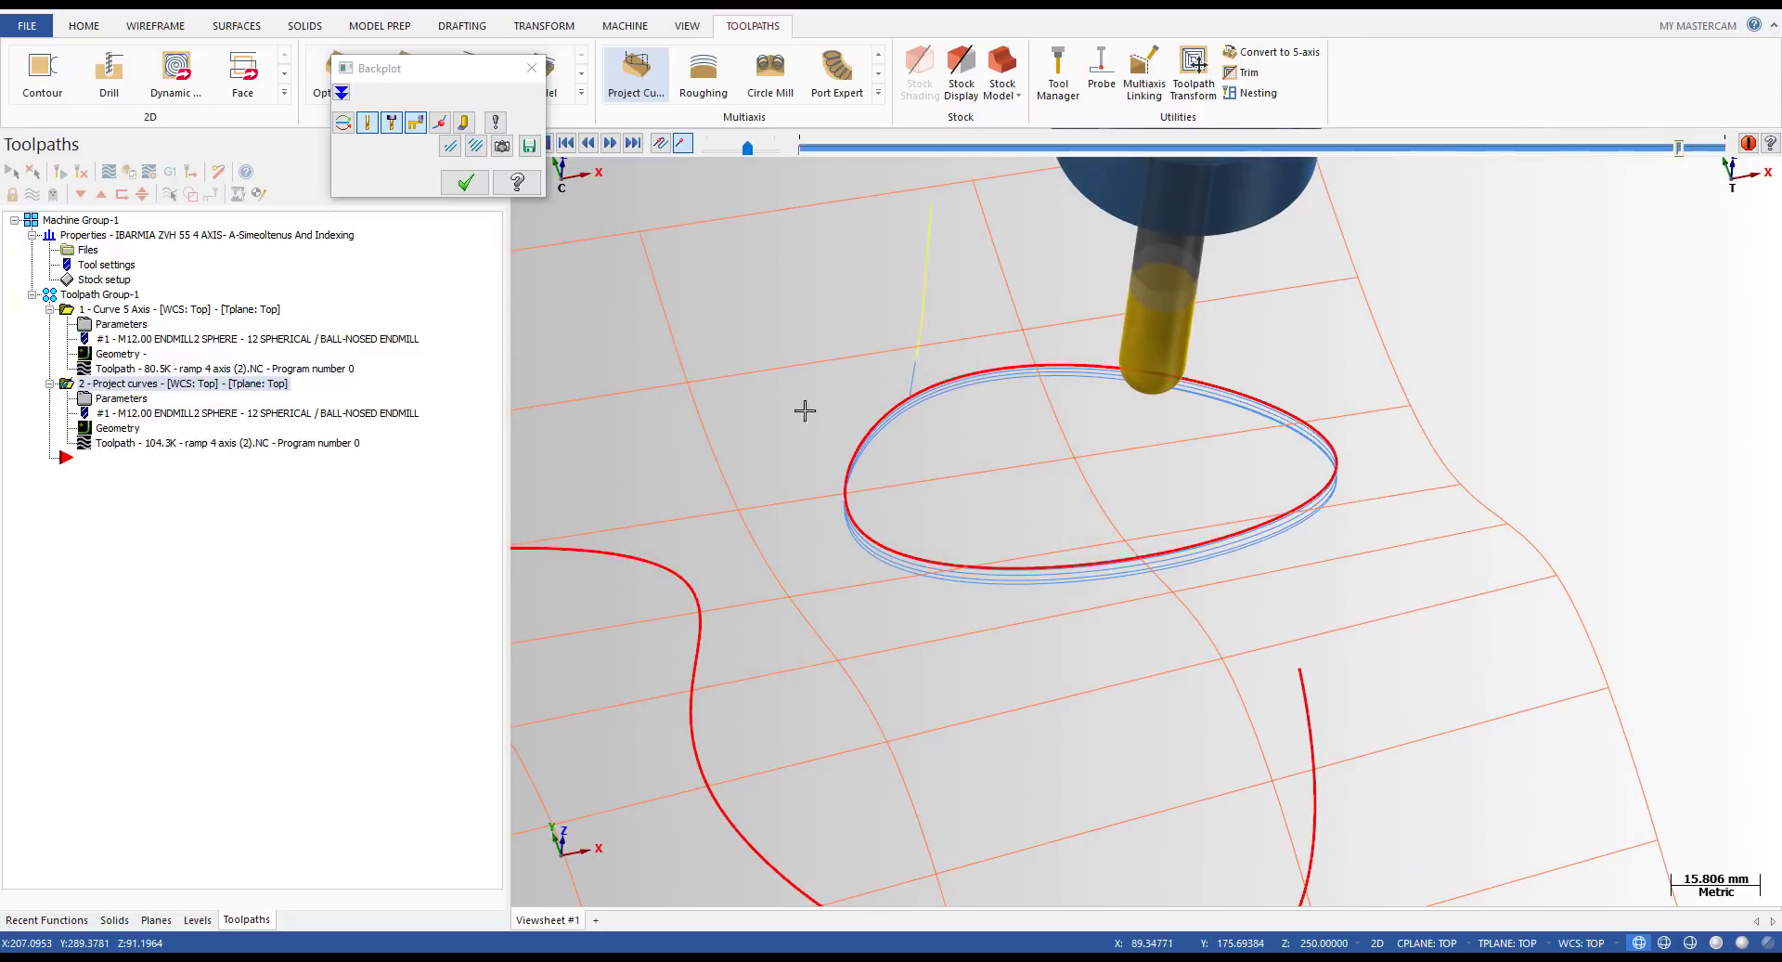
{"action": "key", "text": "Escape"}
{"action": "scroll", "coordinate": [847, 416], "scroll_direction": "down", "scroll_amount": 3}
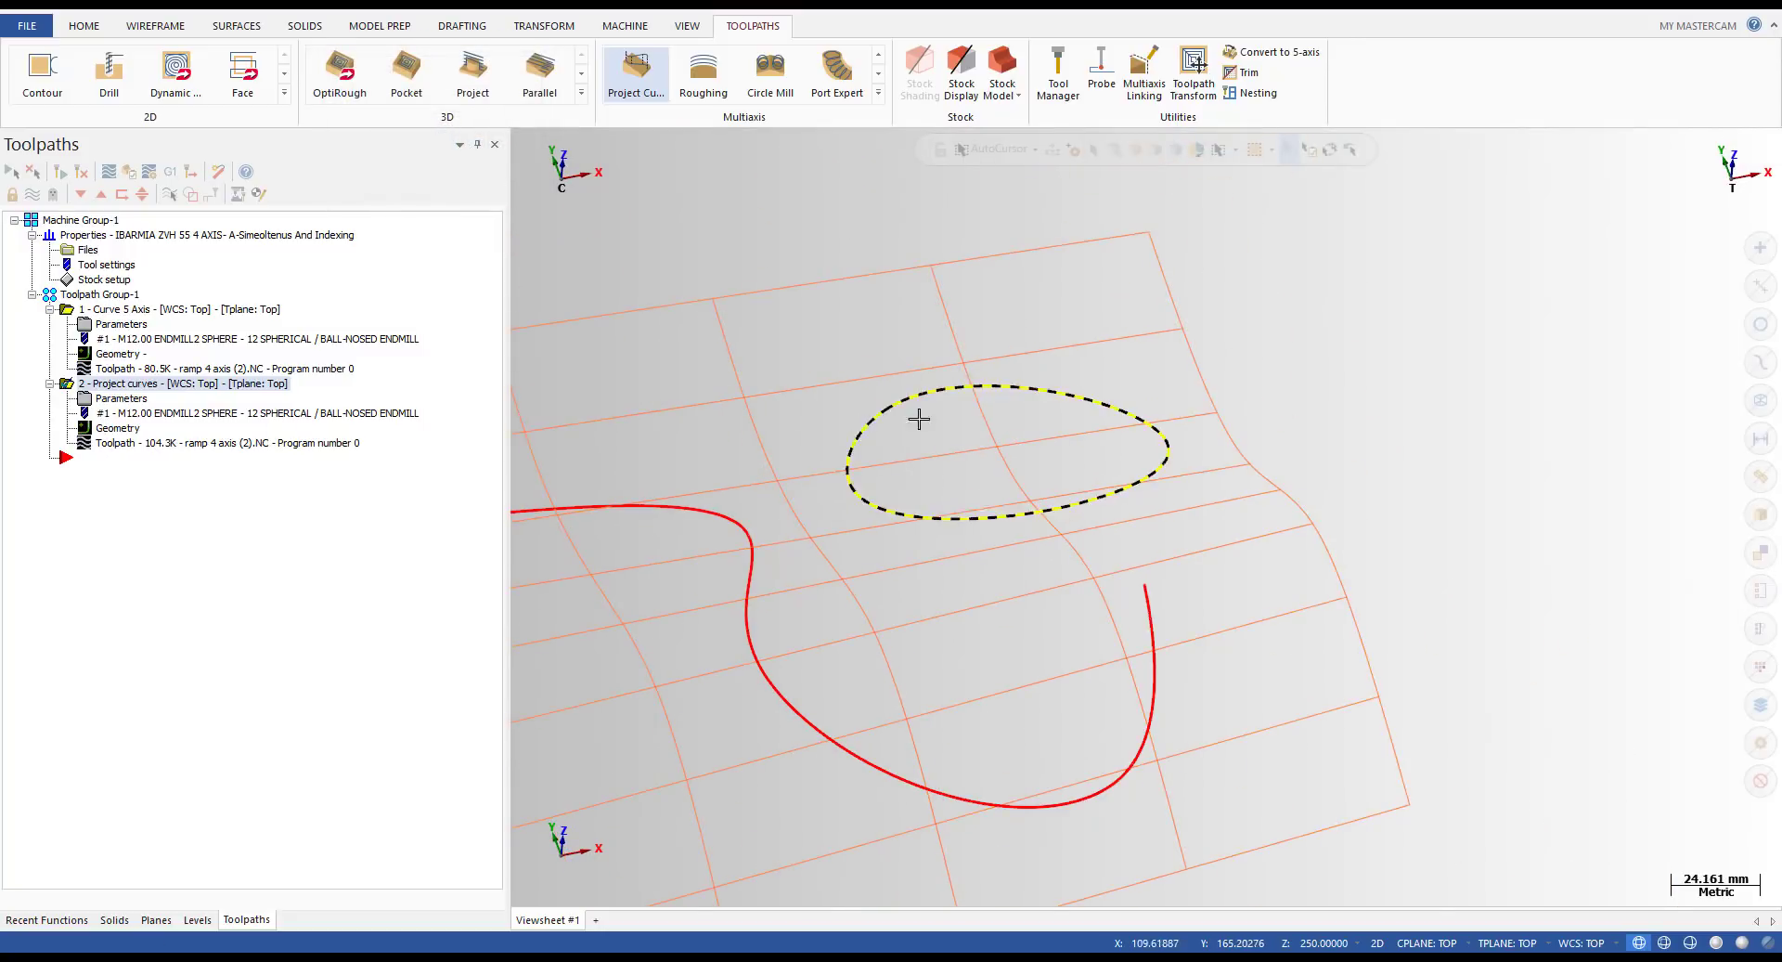
- Backplot the ramped oval toolpath once more and close the backplot
{"action": "left_click", "coordinate": [171, 443]}
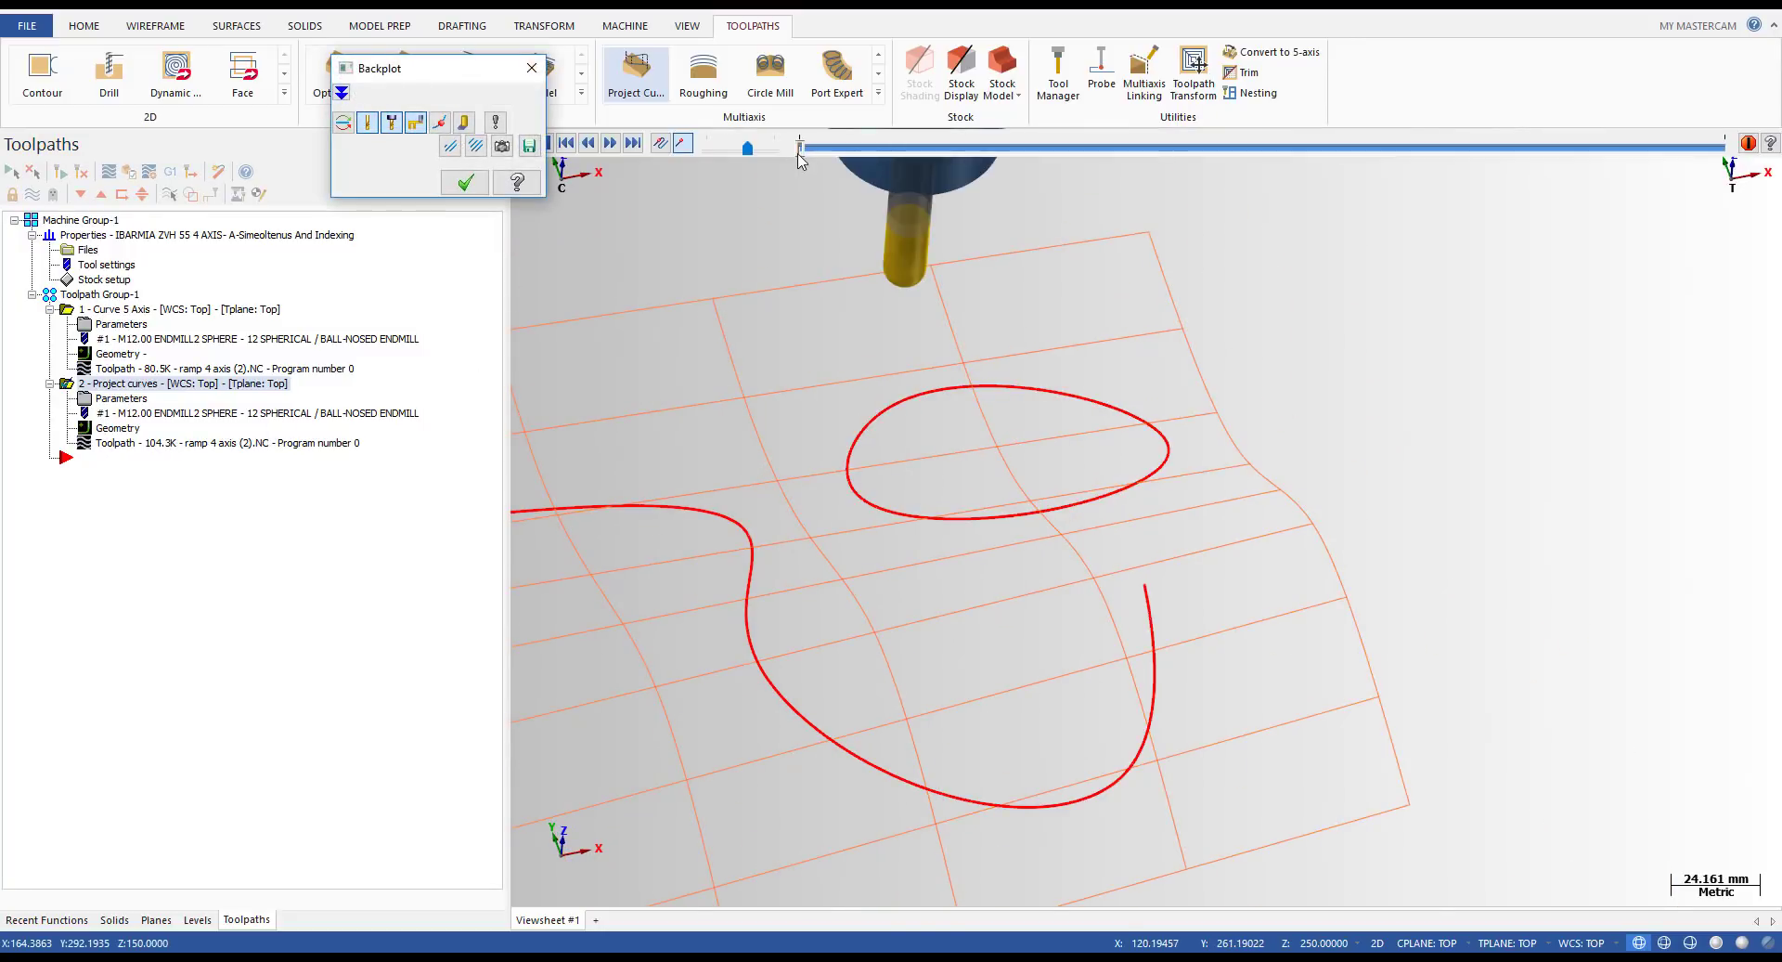
{"action": "left_click_drag", "start_coordinate": [799, 153], "coordinate": [1615, 311]}
{"action": "key", "text": "Escape"}
{"action": "scroll", "coordinate": [1103, 402], "scroll_direction": "down", "scroll_amount": 2}
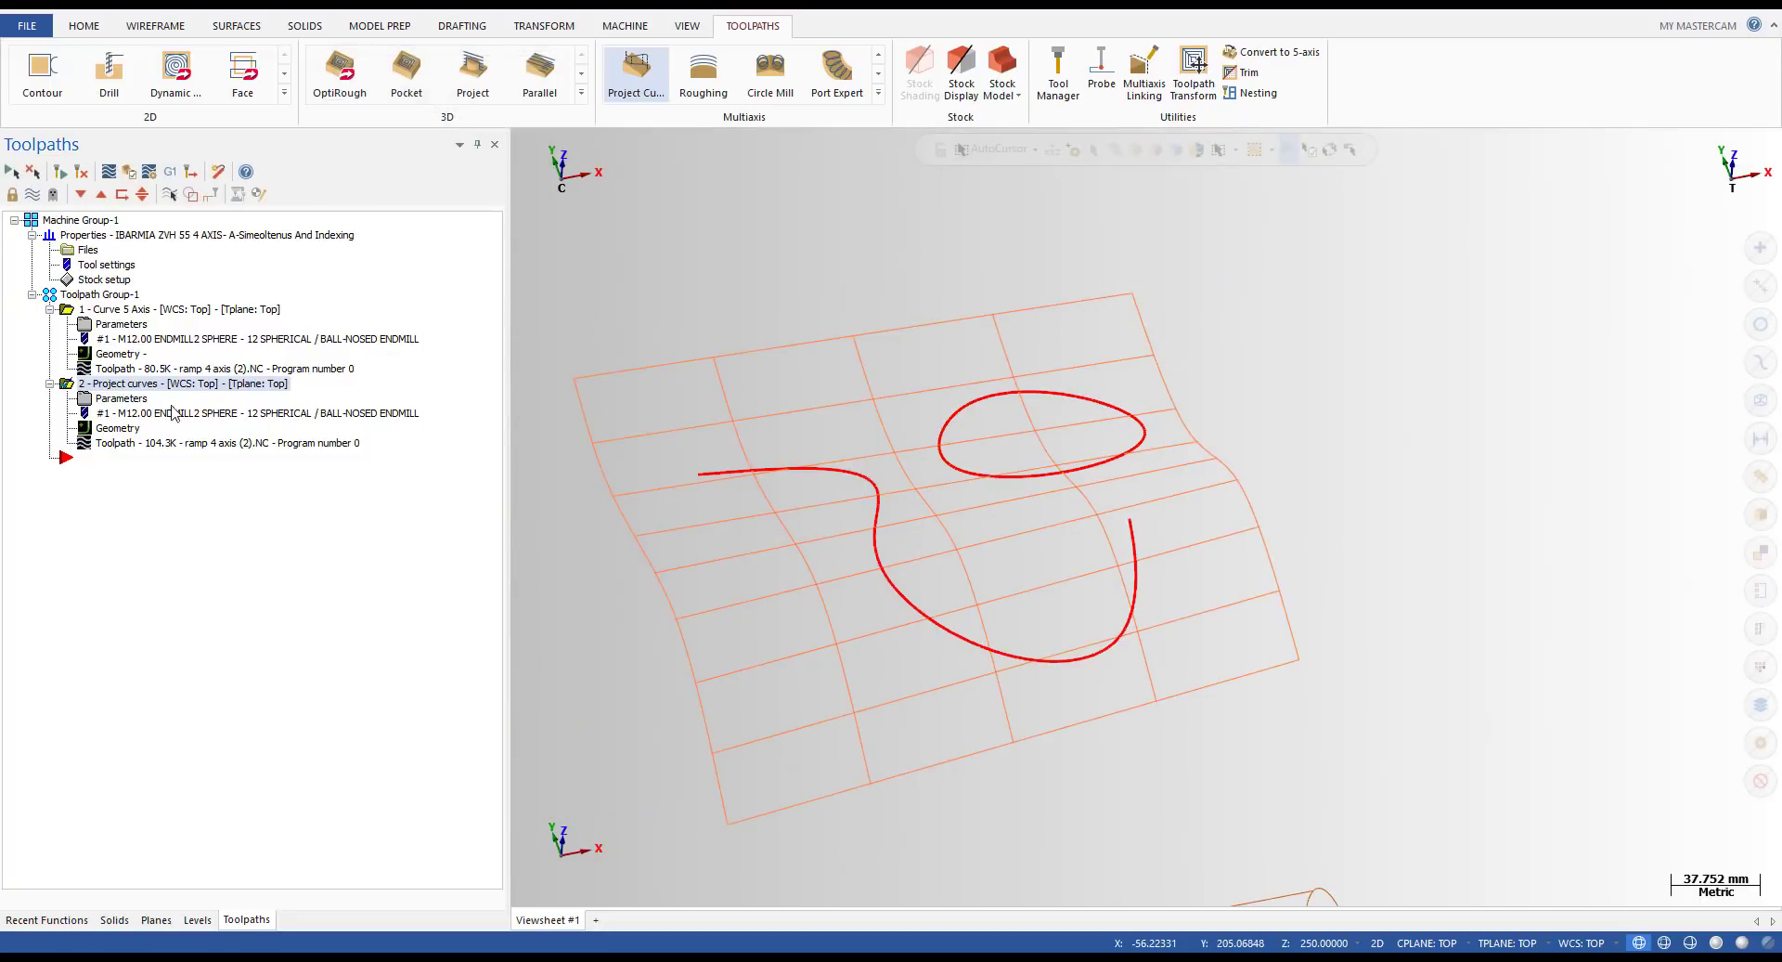
- Duplicate the oval Project Curve operation and rechain the copy's projection curve to the open wavy curve
{"action": "key", "text": "ctrl+v"}
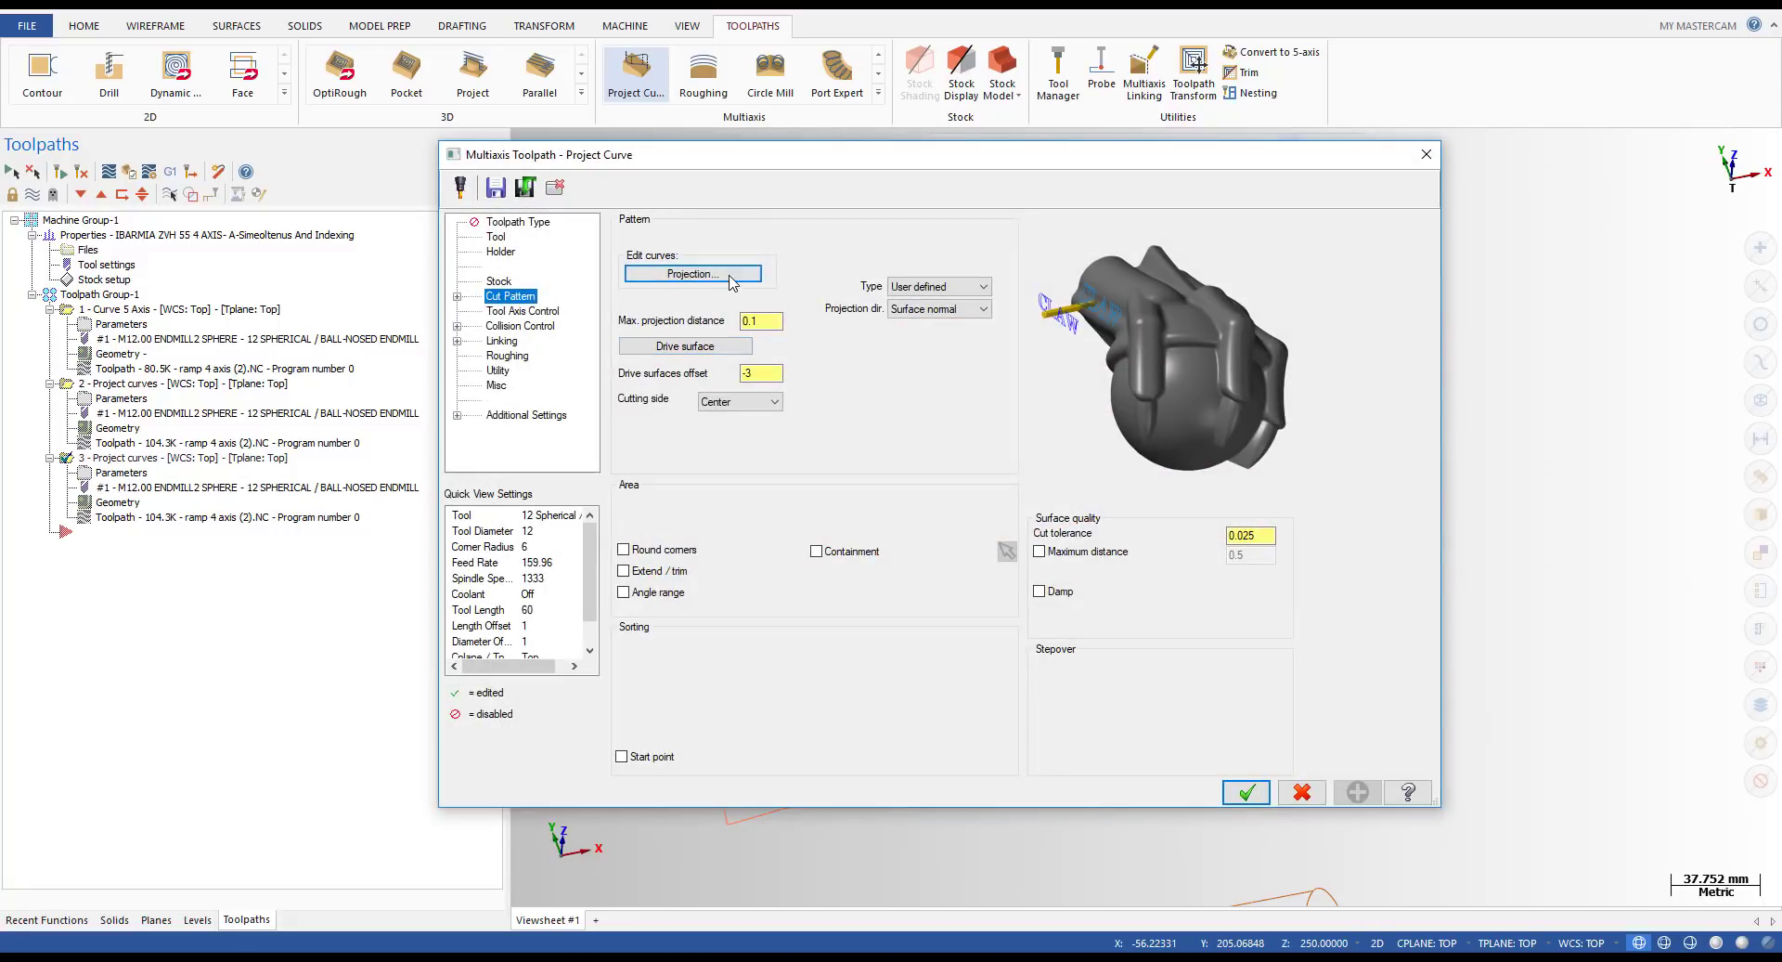
{"action": "left_click", "coordinate": [627, 277]}
{"action": "right_click", "coordinate": [388, 232]}
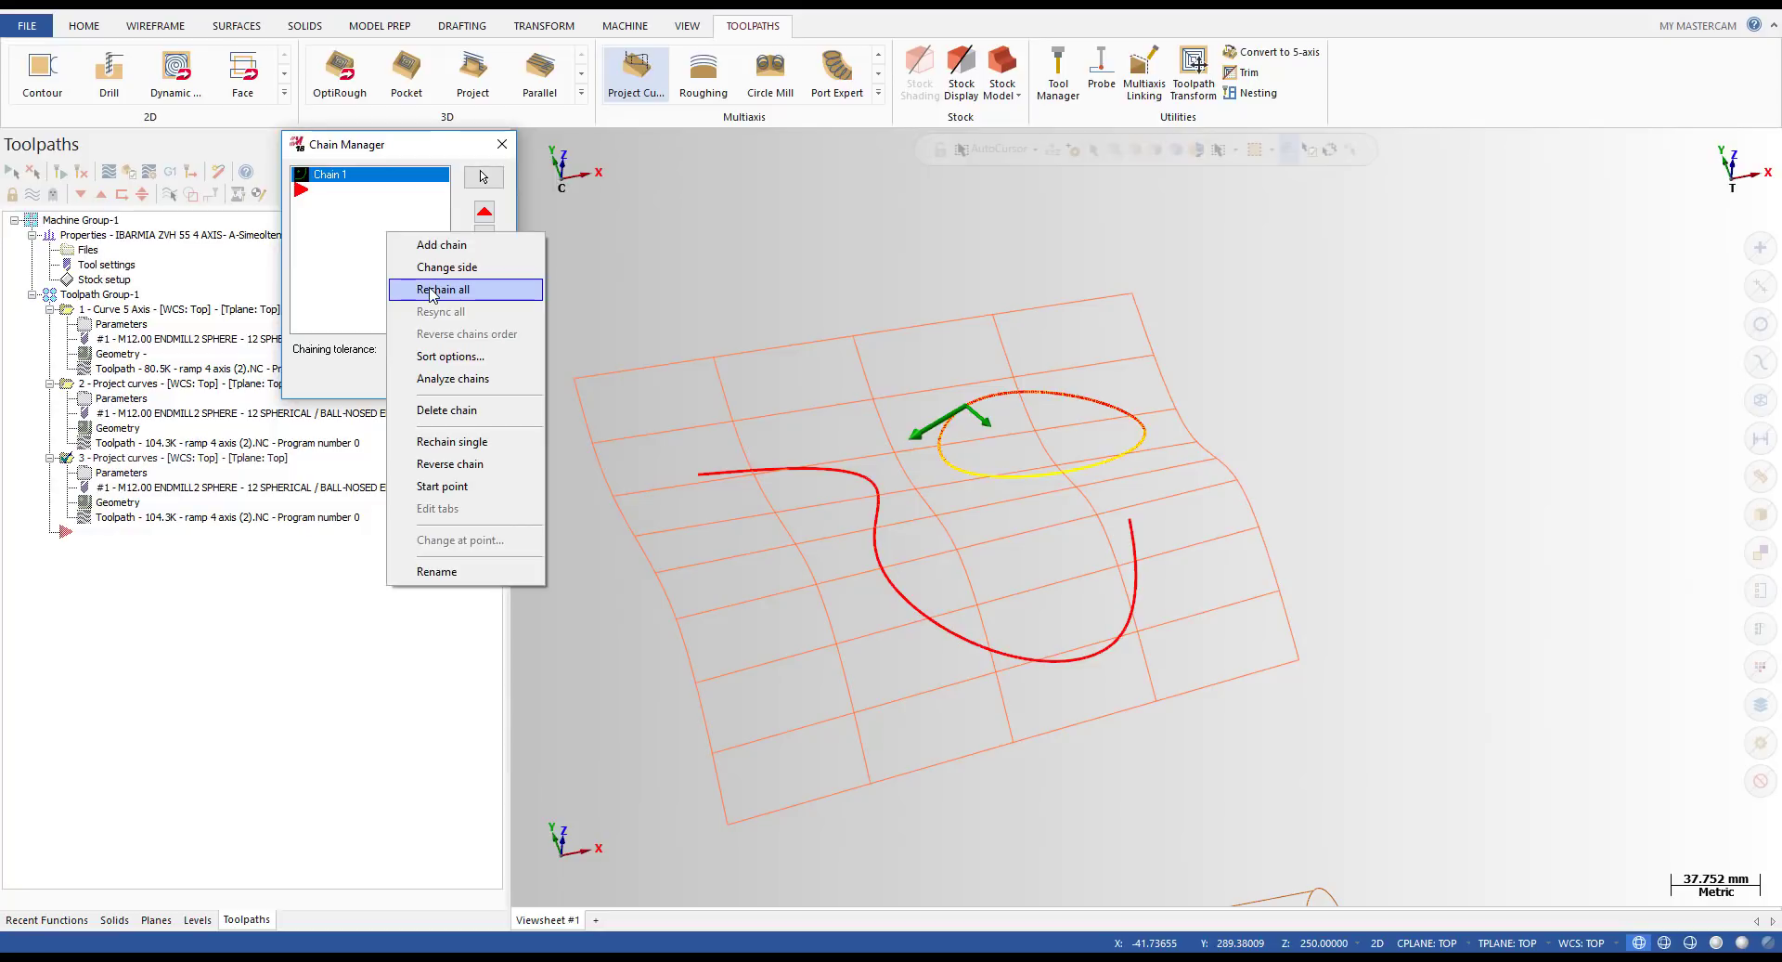
{"action": "left_click", "coordinate": [430, 288]}
{"action": "left_click", "coordinate": [1134, 527]}
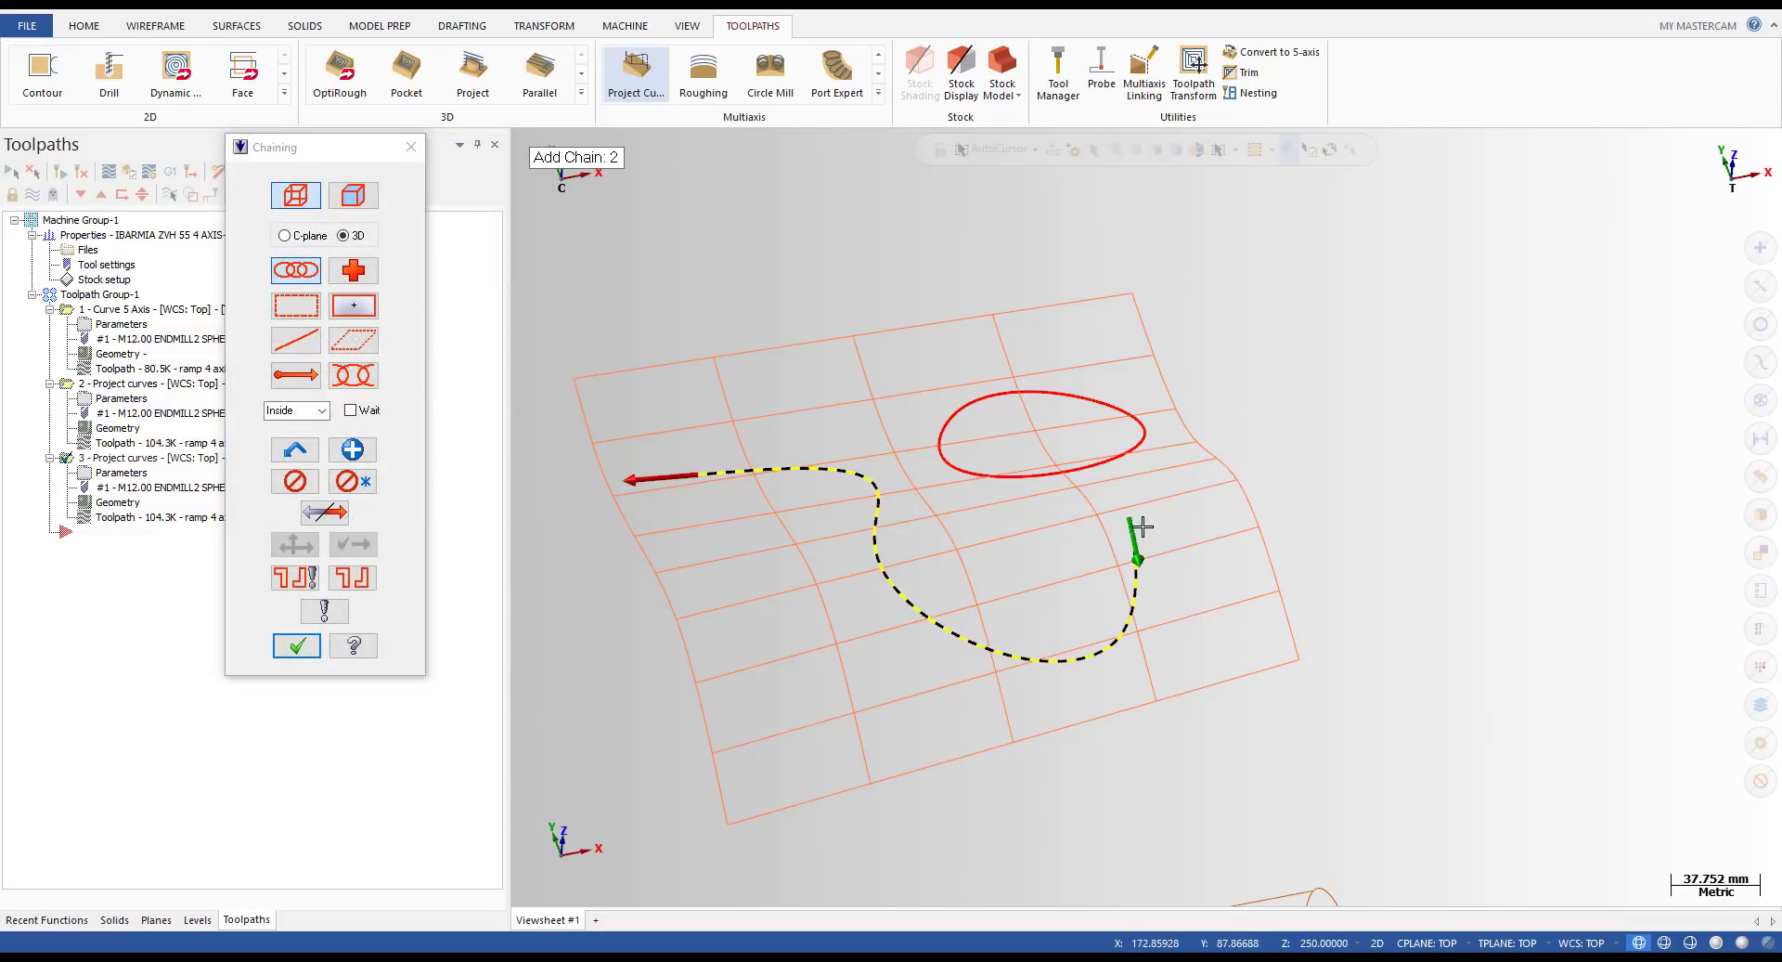
{"action": "left_click", "coordinate": [297, 645]}
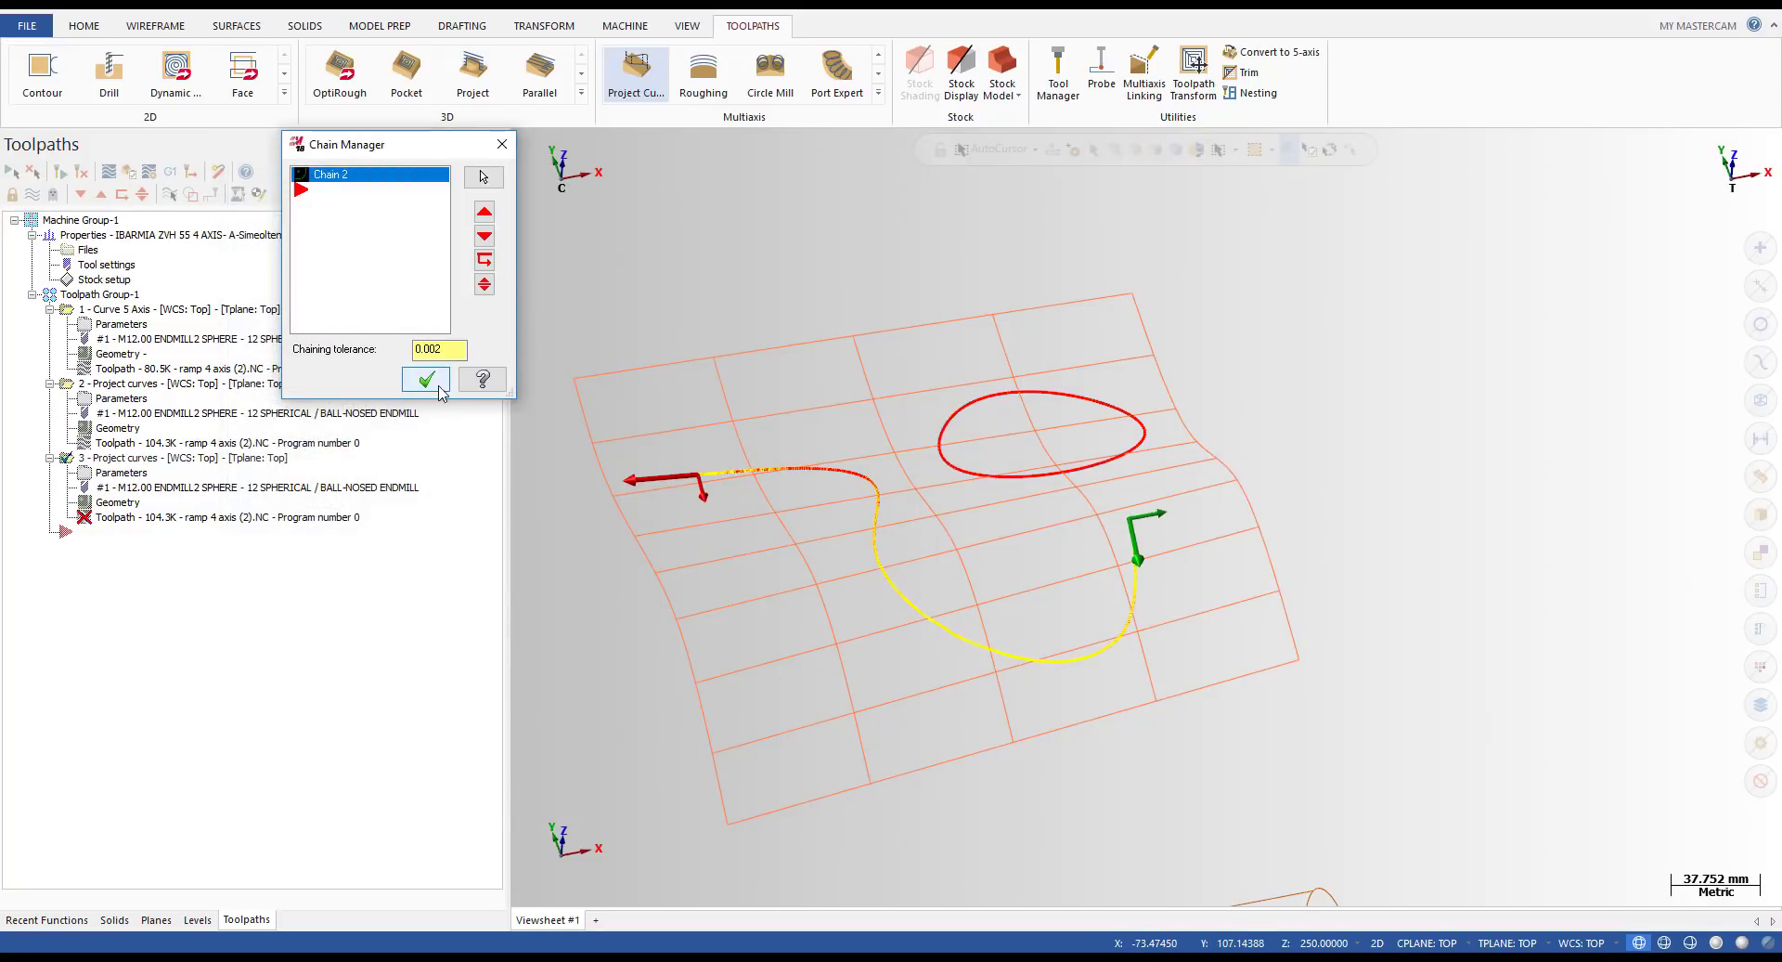
{"action": "left_click", "coordinate": [432, 380]}
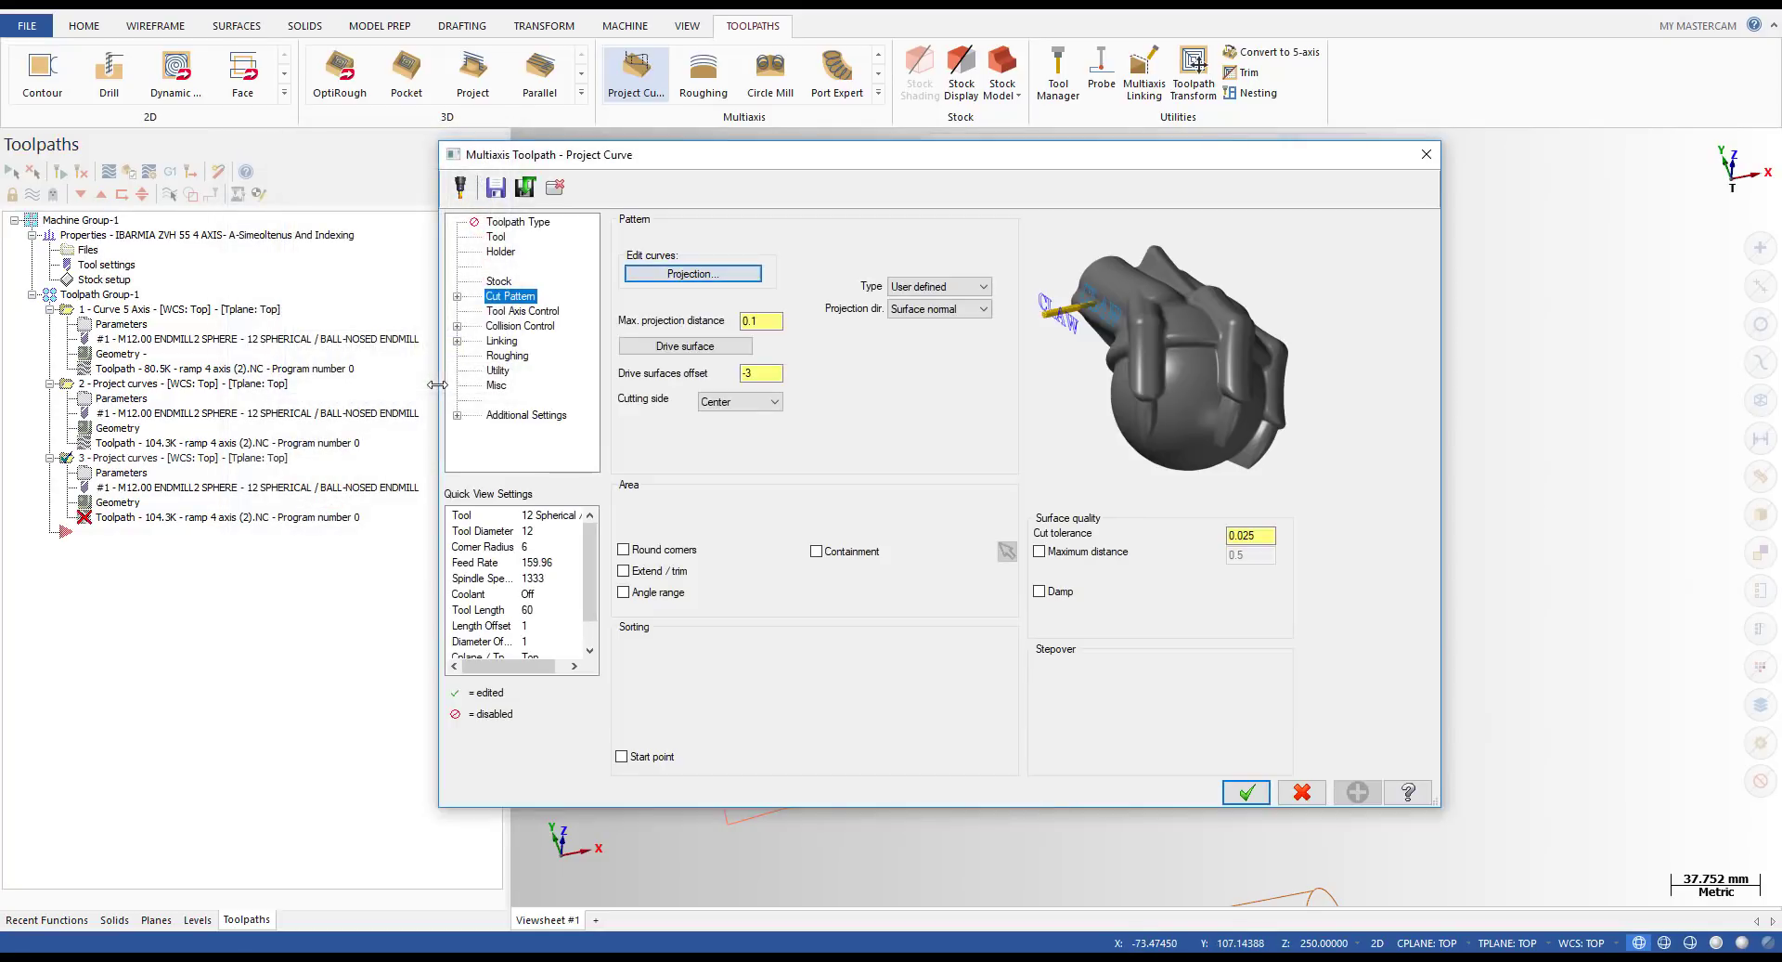
- Review the copied operation's collision, linking and depth cut settings, keep them and regenerate its toolpath
{"action": "left_click", "coordinate": [507, 327]}
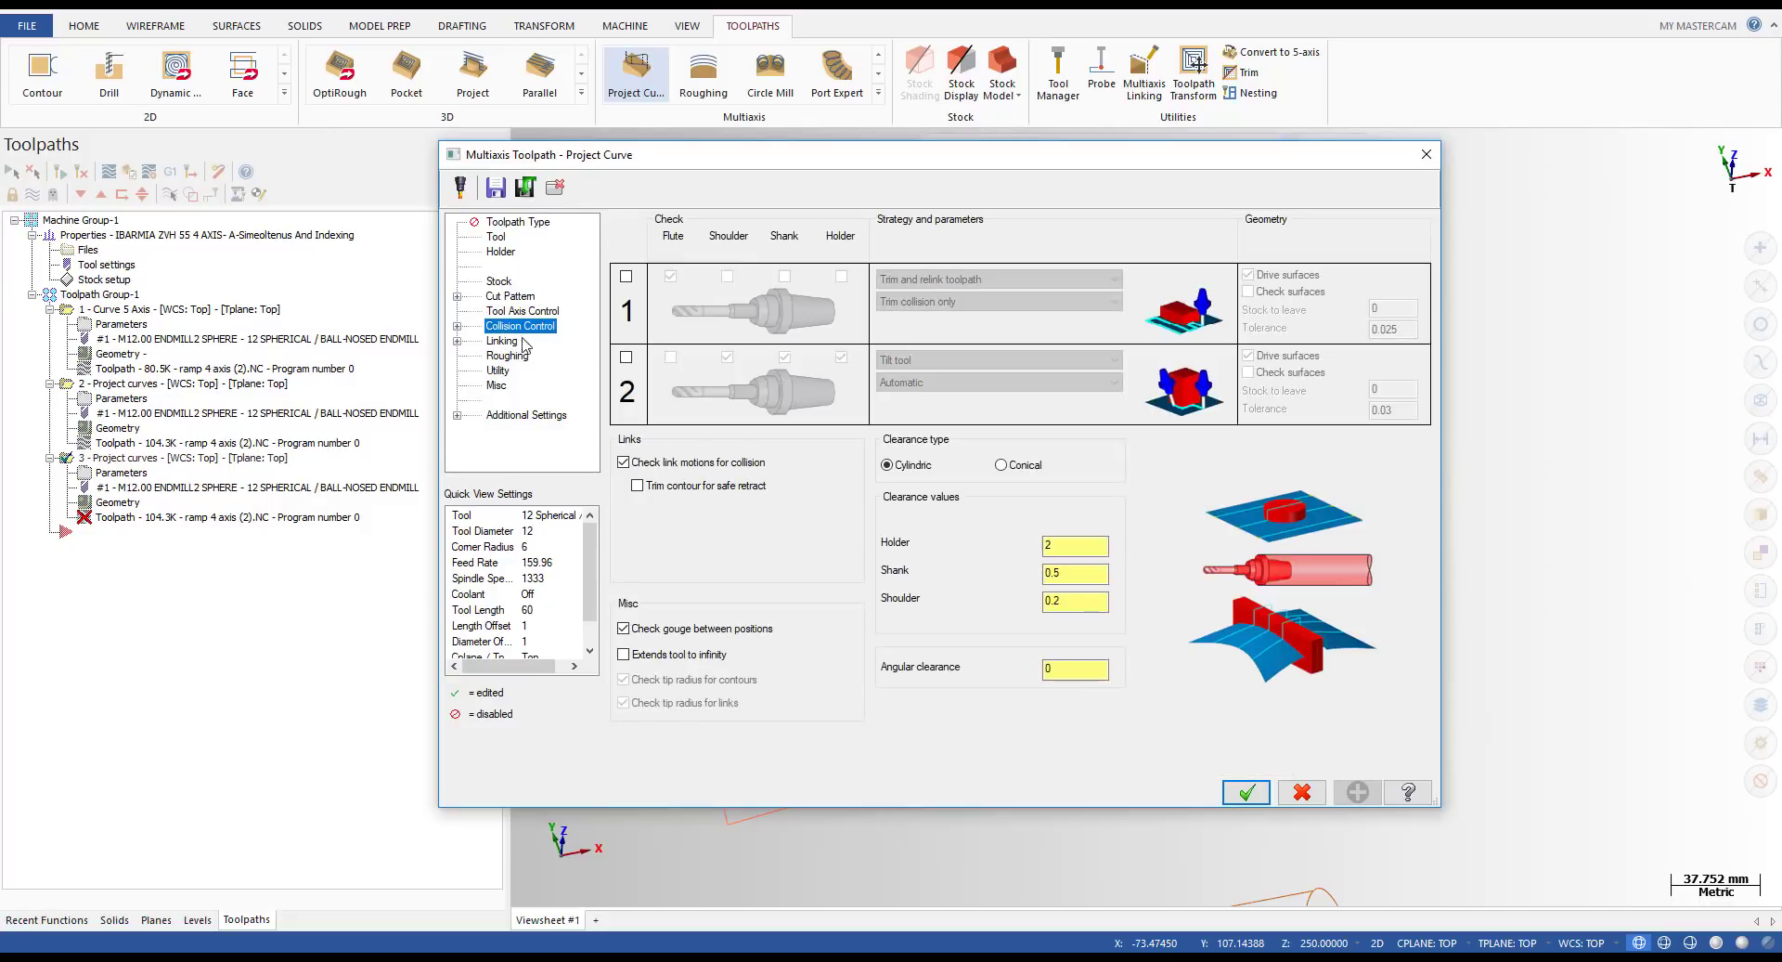
{"action": "left_click", "coordinate": [515, 342]}
{"action": "left_click", "coordinate": [507, 356]}
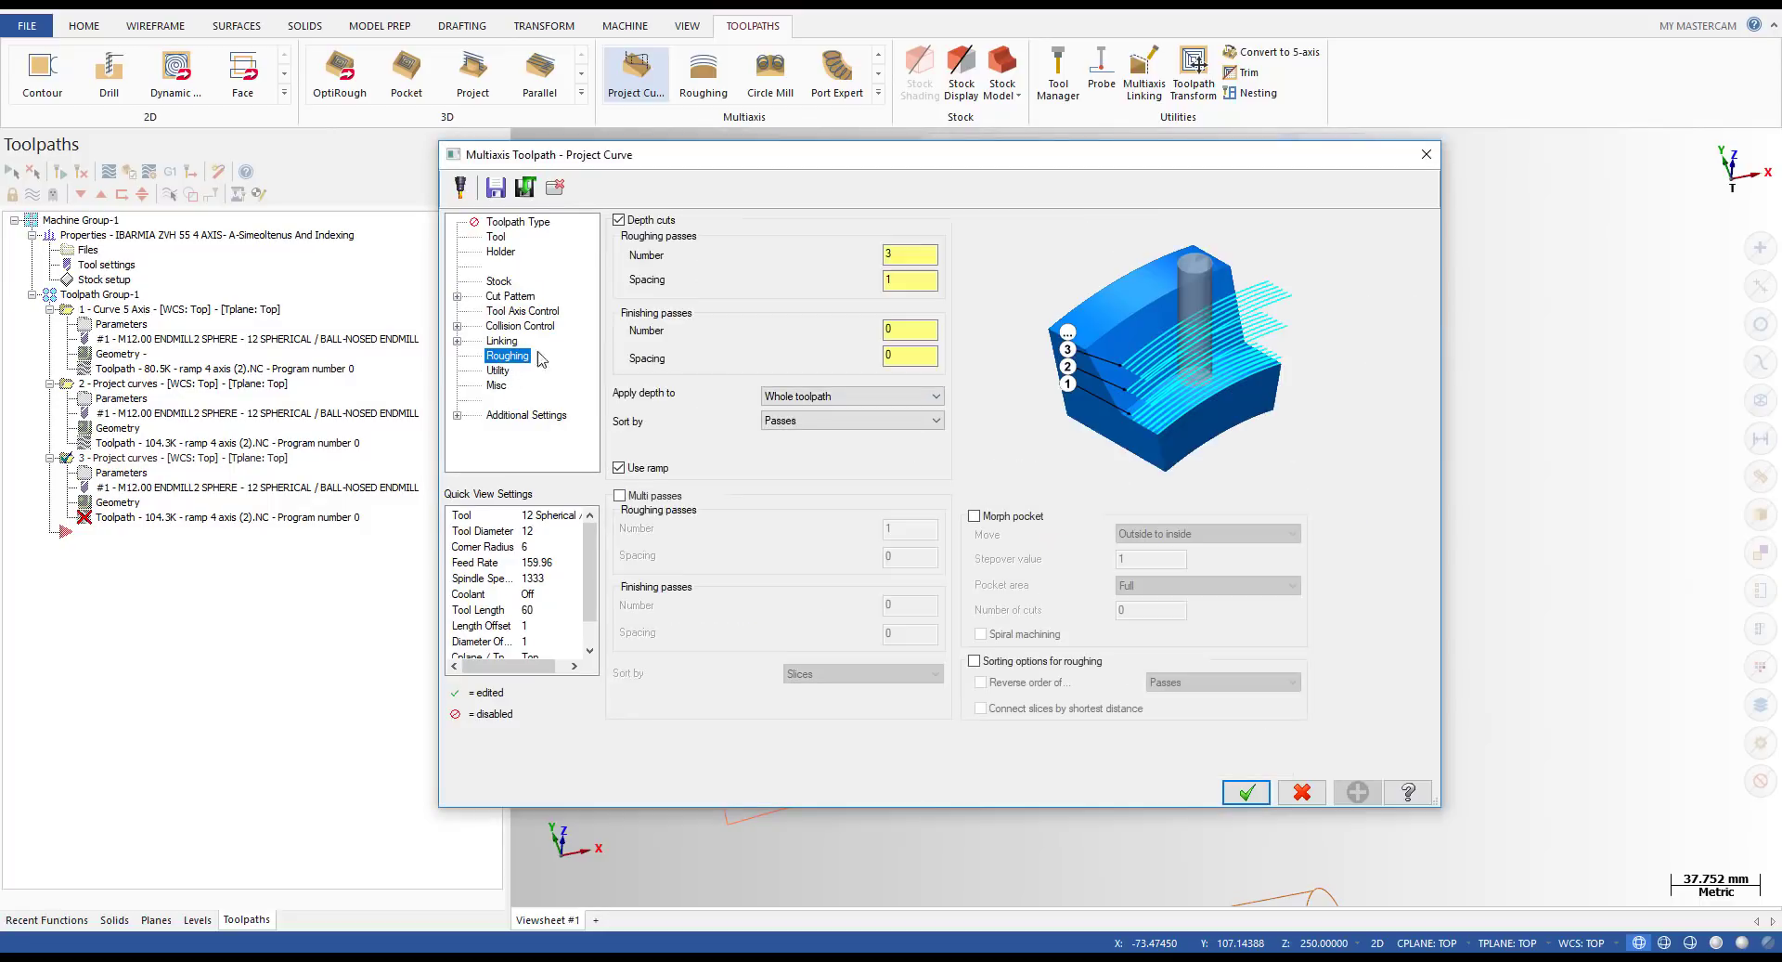
{"action": "double_click", "coordinate": [887, 254]}
{"action": "double_click", "coordinate": [885, 279]}
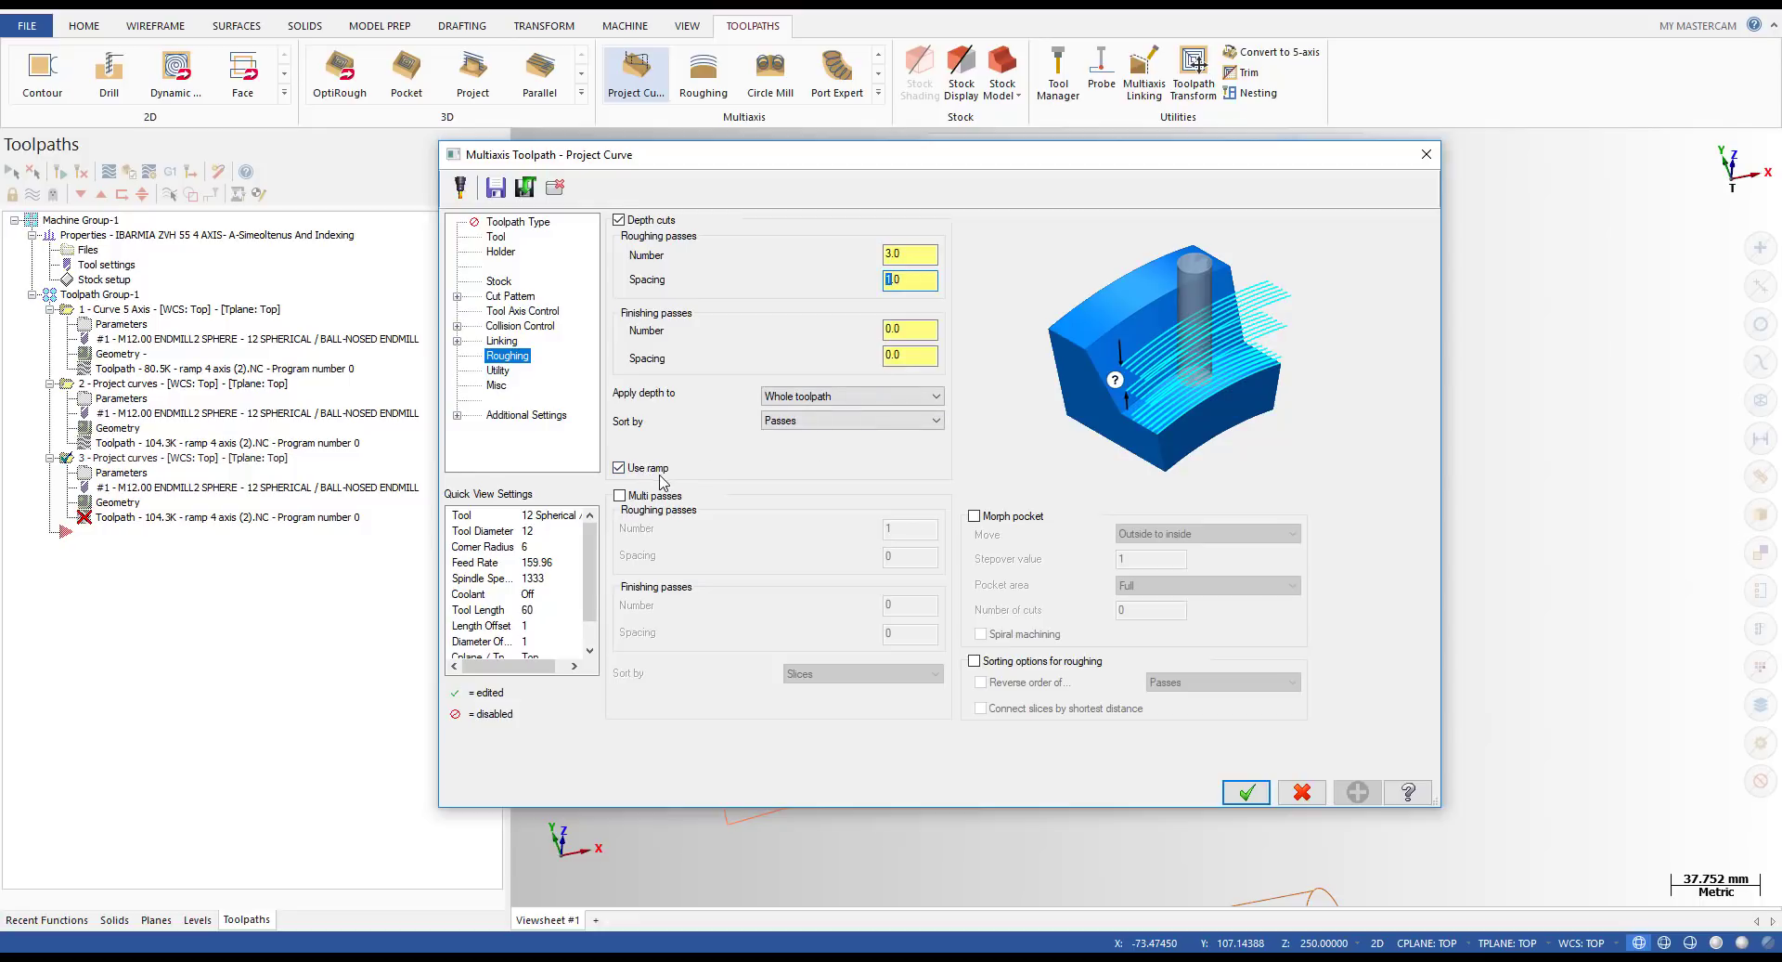
{"action": "left_click", "coordinate": [1243, 794]}
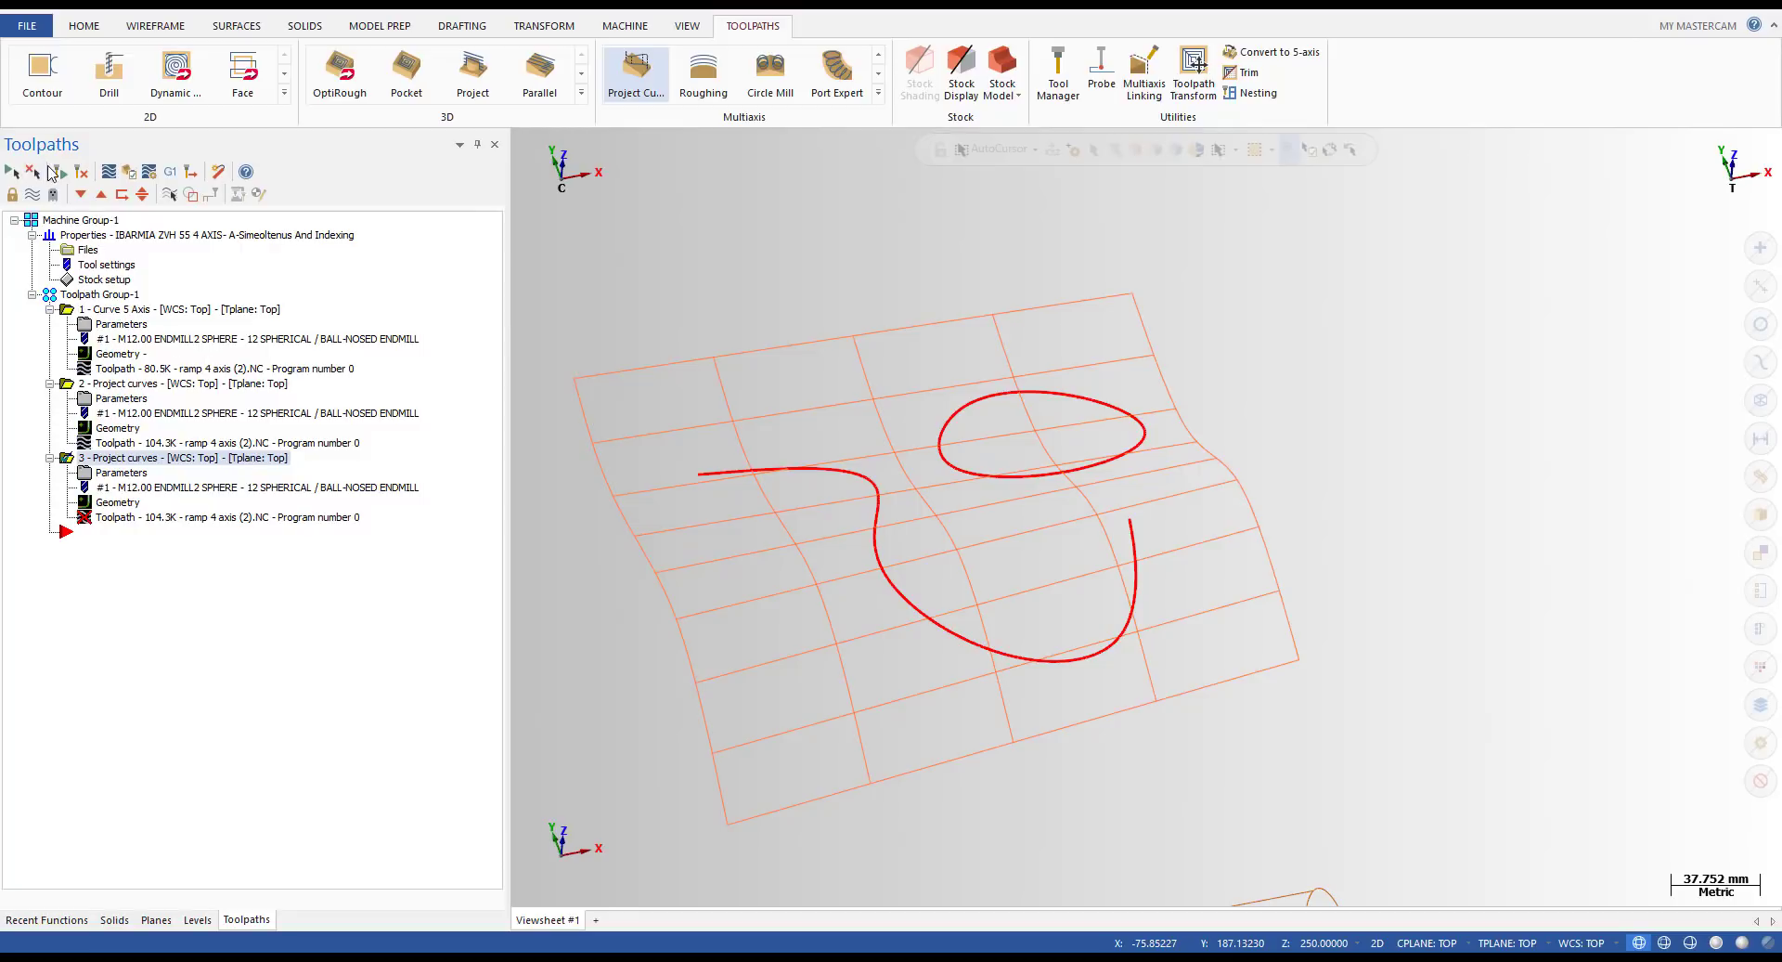
{"action": "left_click", "coordinate": [59, 174]}
- Backplot the open curve's Project Curve toolpath and run the tool along its depth passes while viewing the surface from the side
{"action": "left_click", "coordinate": [168, 520]}
{"action": "key", "text": "s"}
{"action": "key", "text": "s"}
{"action": "key", "text": "s"}
{"action": "key", "text": "s"}
{"action": "key", "text": "s"}
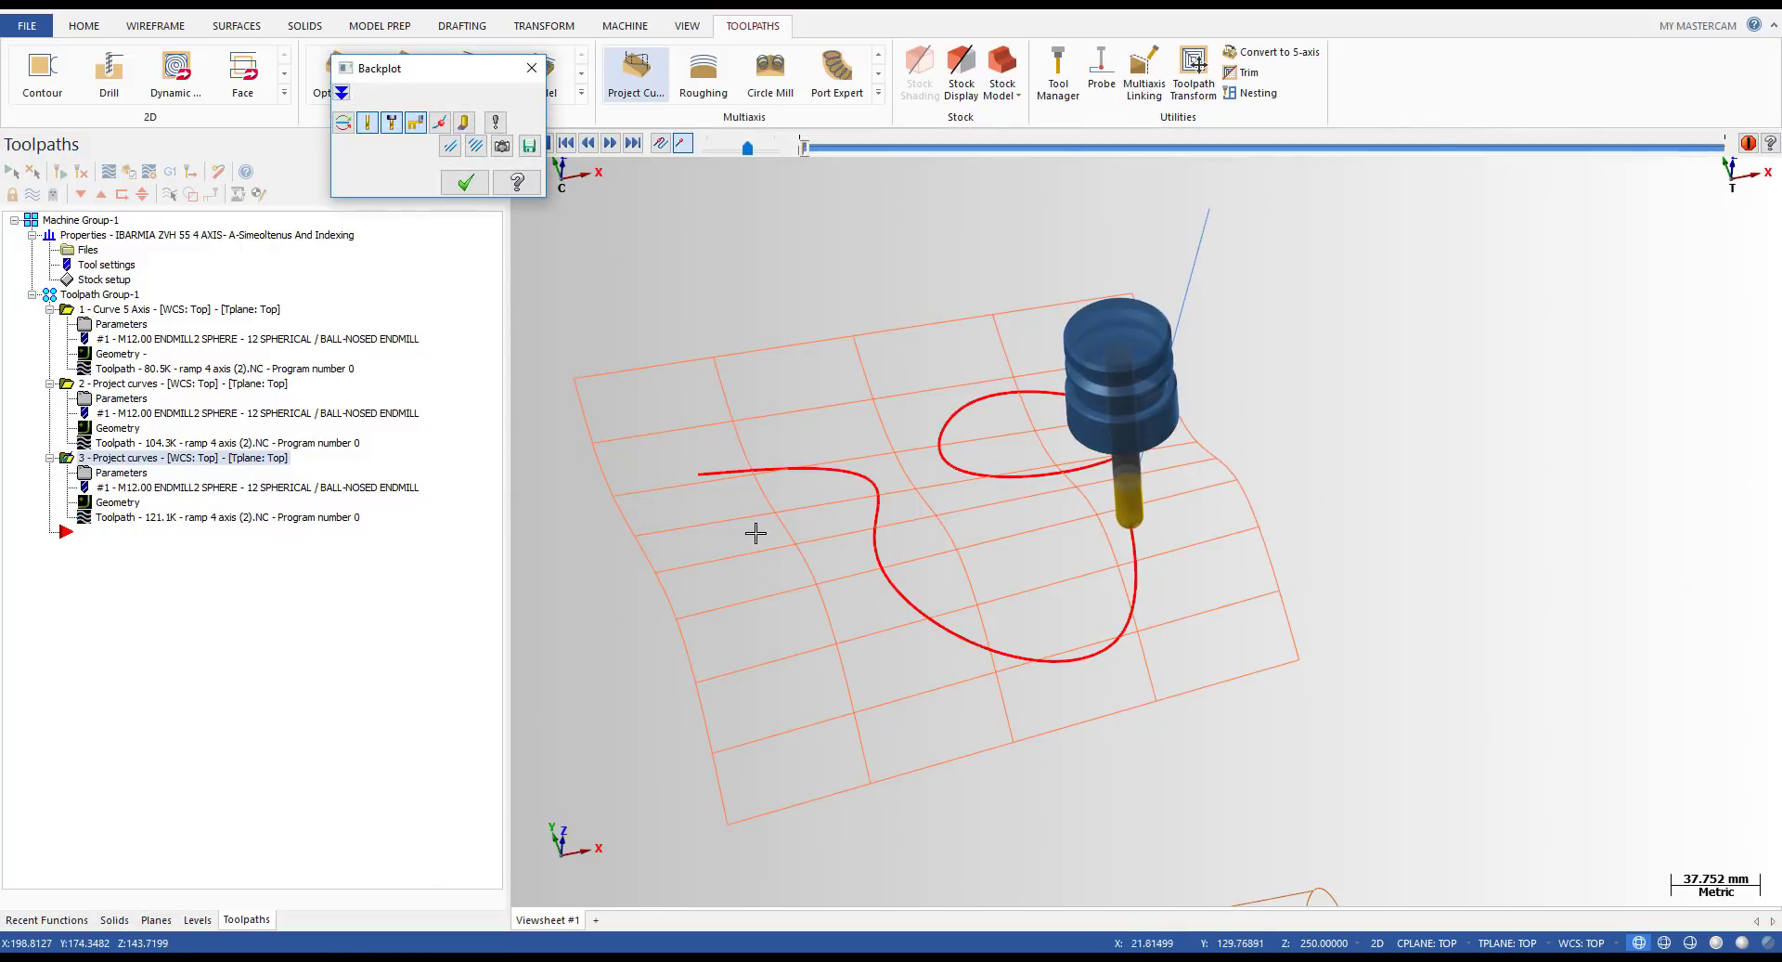
{"action": "scroll", "coordinate": [911, 553], "scroll_direction": "up", "scroll_amount": 1}
{"action": "middle_click_drag", "start_coordinate": [911, 553], "coordinate": [994, 454]}
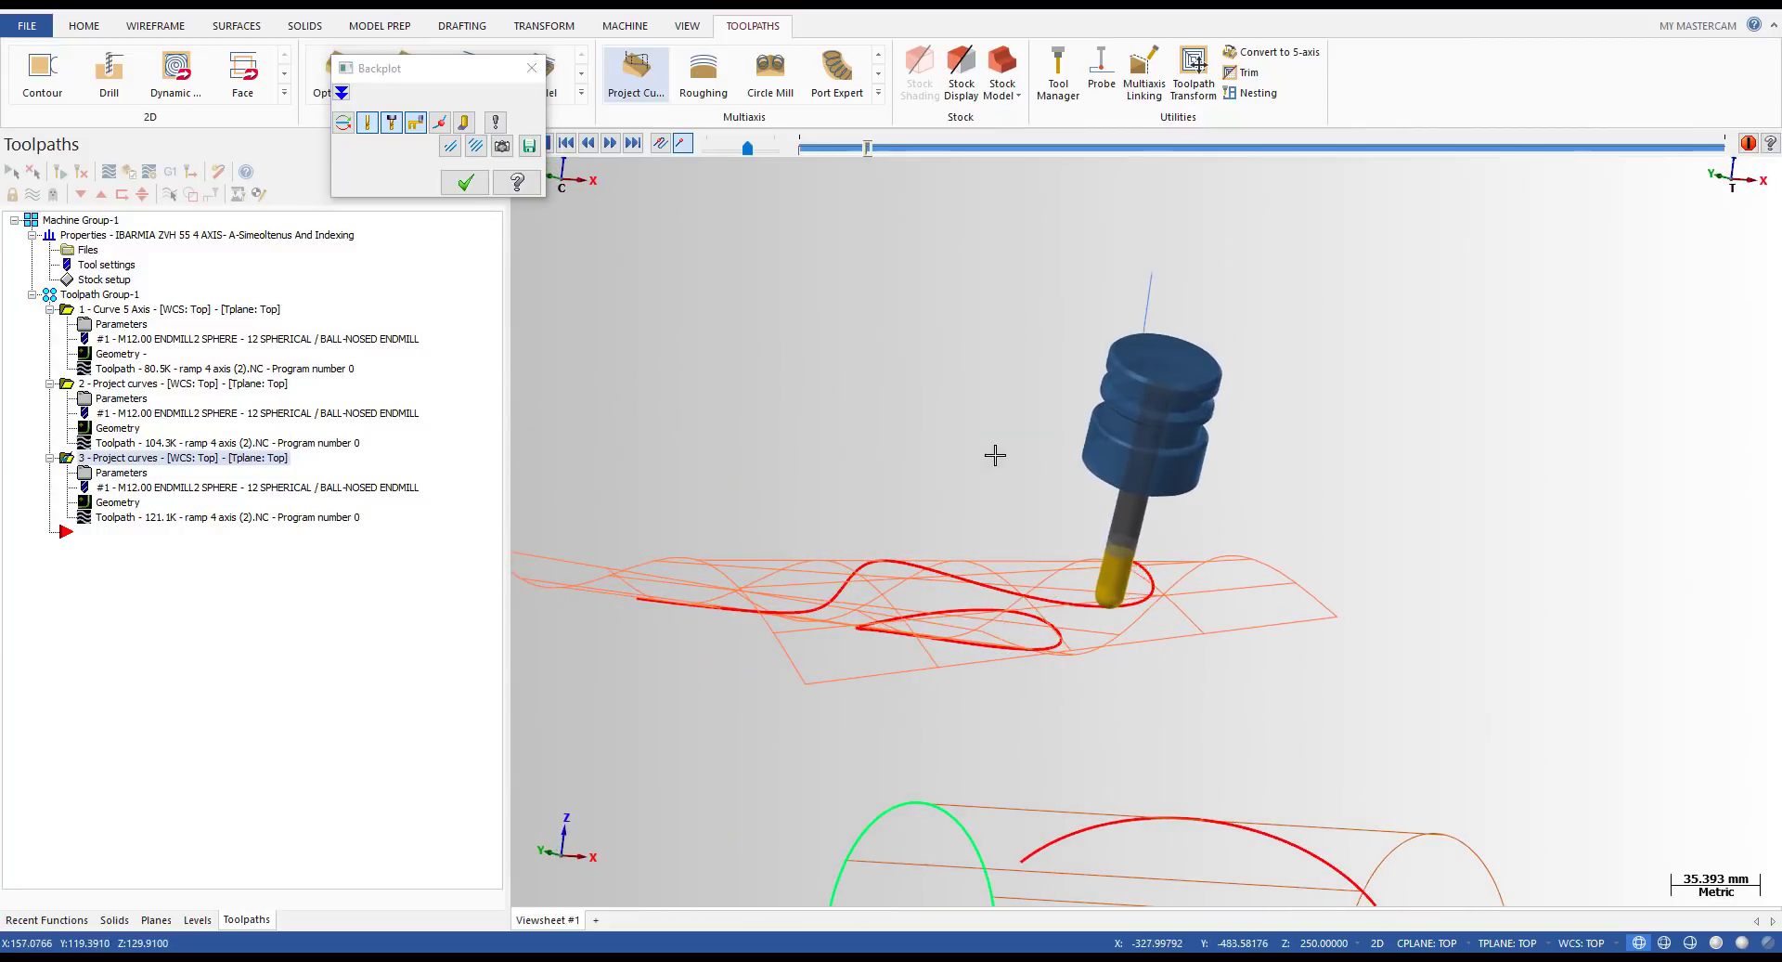
{"action": "key", "text": "s"}
{"action": "key", "text": "s"}
{"action": "key", "text": "s"}
{"action": "key", "text": "s"}
{"action": "key", "text": "s"}
{"action": "key", "text": "s"}
{"action": "key", "text": "s"}
{"action": "key", "text": "s"}
{"action": "scroll", "coordinate": [920, 529], "scroll_direction": "up", "scroll_amount": 12}
{"action": "scroll", "coordinate": [942, 547], "scroll_direction": "down", "scroll_amount": 11}
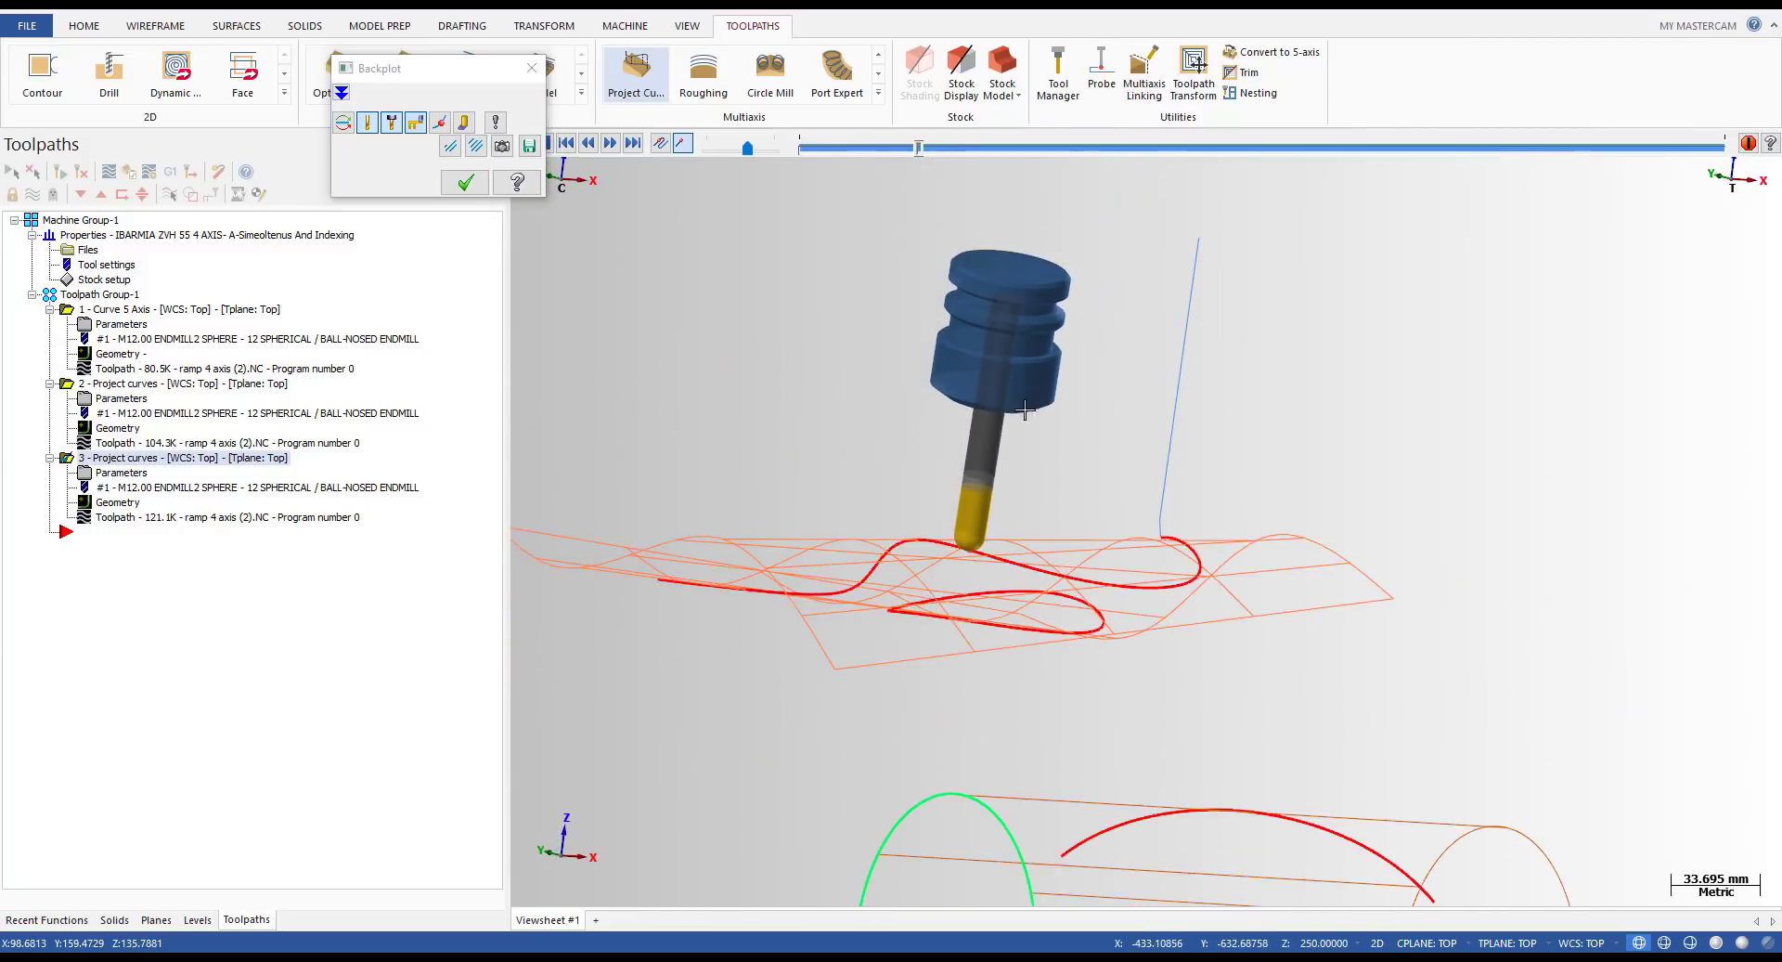
{"action": "left_click_drag", "start_coordinate": [921, 149], "coordinate": [1308, 150]}
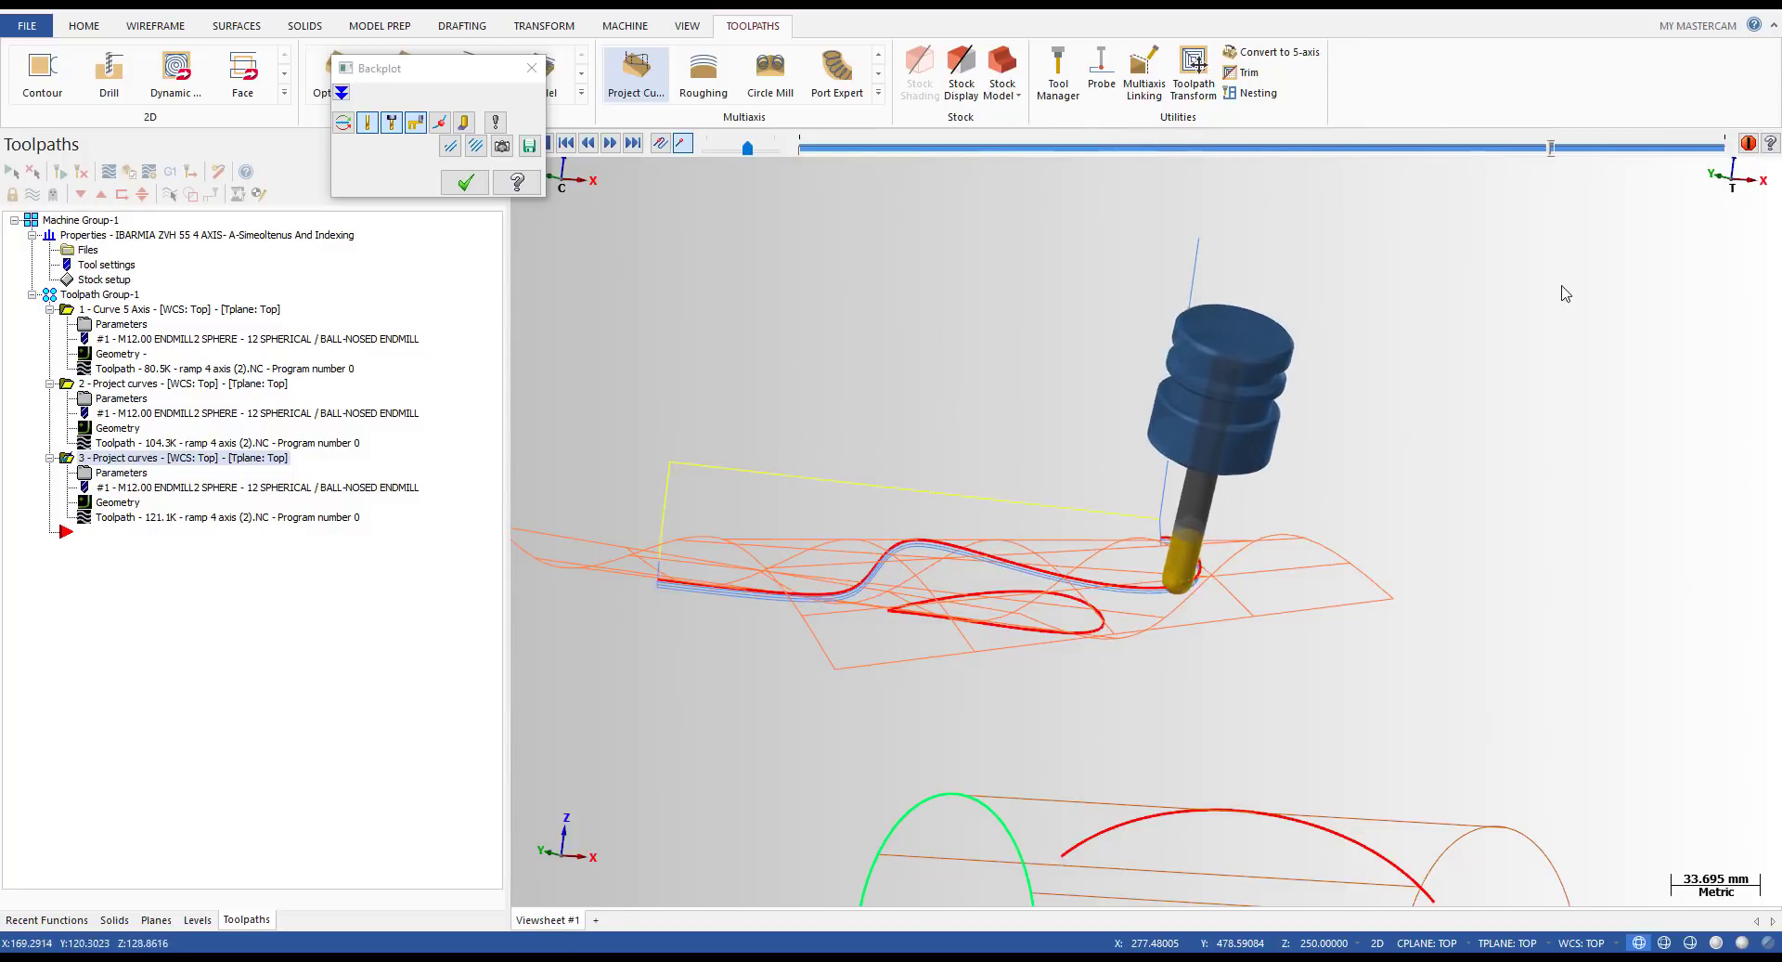
- Examine the stacked passes along the open curve up close and from several angles, and close the backplot
{"action": "scroll", "coordinate": [911, 540], "scroll_direction": "up", "scroll_amount": 4}
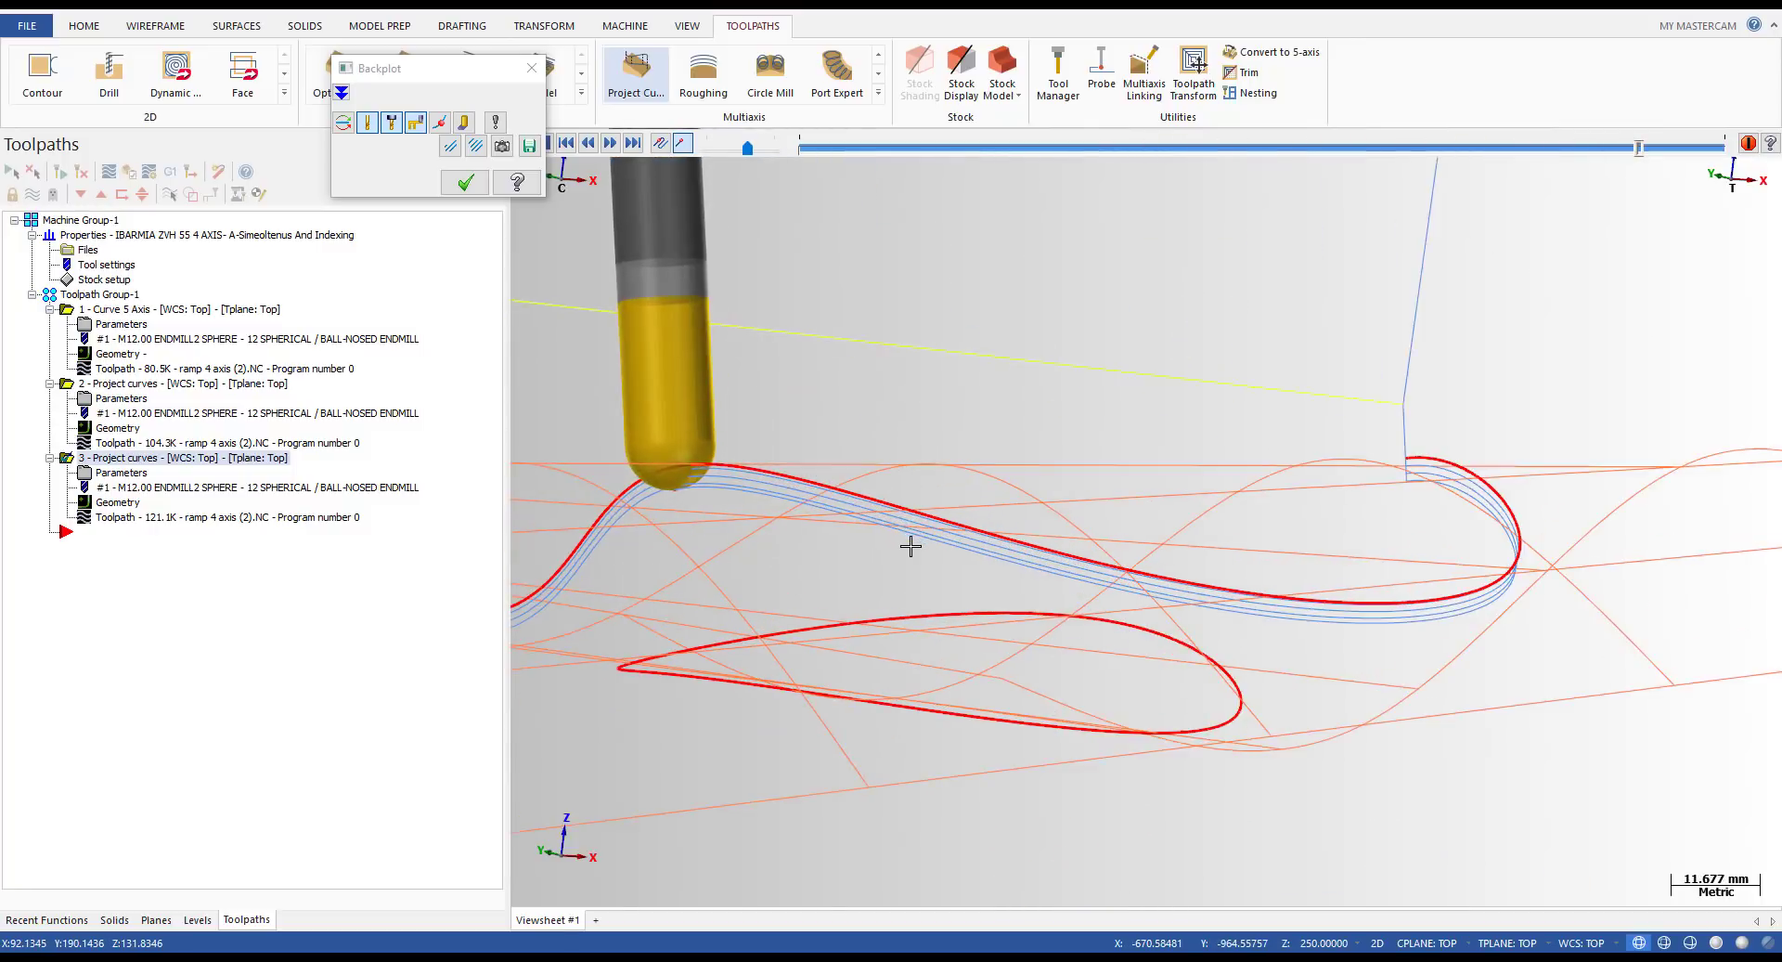
{"action": "middle_click_drag", "start_coordinate": [1056, 464], "coordinate": [990, 484]}
{"action": "scroll", "coordinate": [990, 485], "scroll_direction": "down", "scroll_amount": 4}
{"action": "middle_click_drag", "start_coordinate": [1197, 486], "coordinate": [1265, 197]}
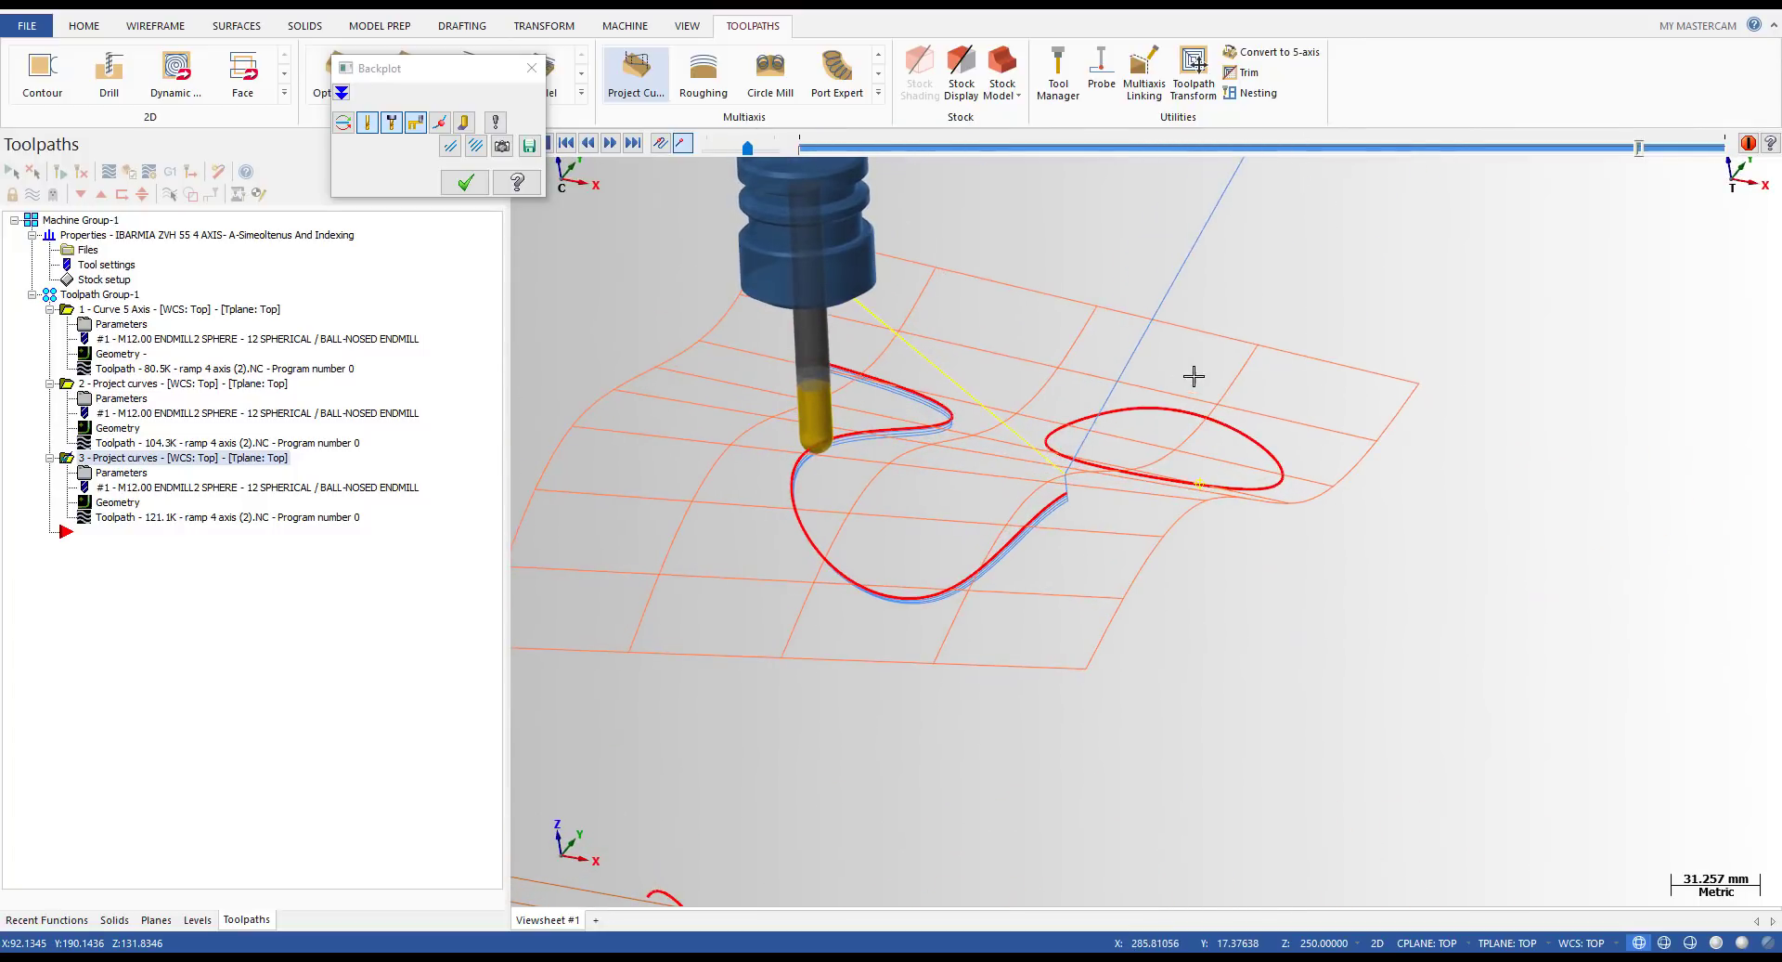
{"action": "scroll", "coordinate": [1184, 465], "scroll_direction": "down", "scroll_amount": 2}
{"action": "scroll", "coordinate": [1021, 446], "scroll_direction": "up", "scroll_amount": 1}
{"action": "middle_click_drag", "start_coordinate": [998, 432], "coordinate": [1174, 497]}
{"action": "key", "text": "Escape"}
- Backplot the open curve's toolpath through to its final retract and close the backplot
{"action": "left_click", "coordinate": [137, 515]}
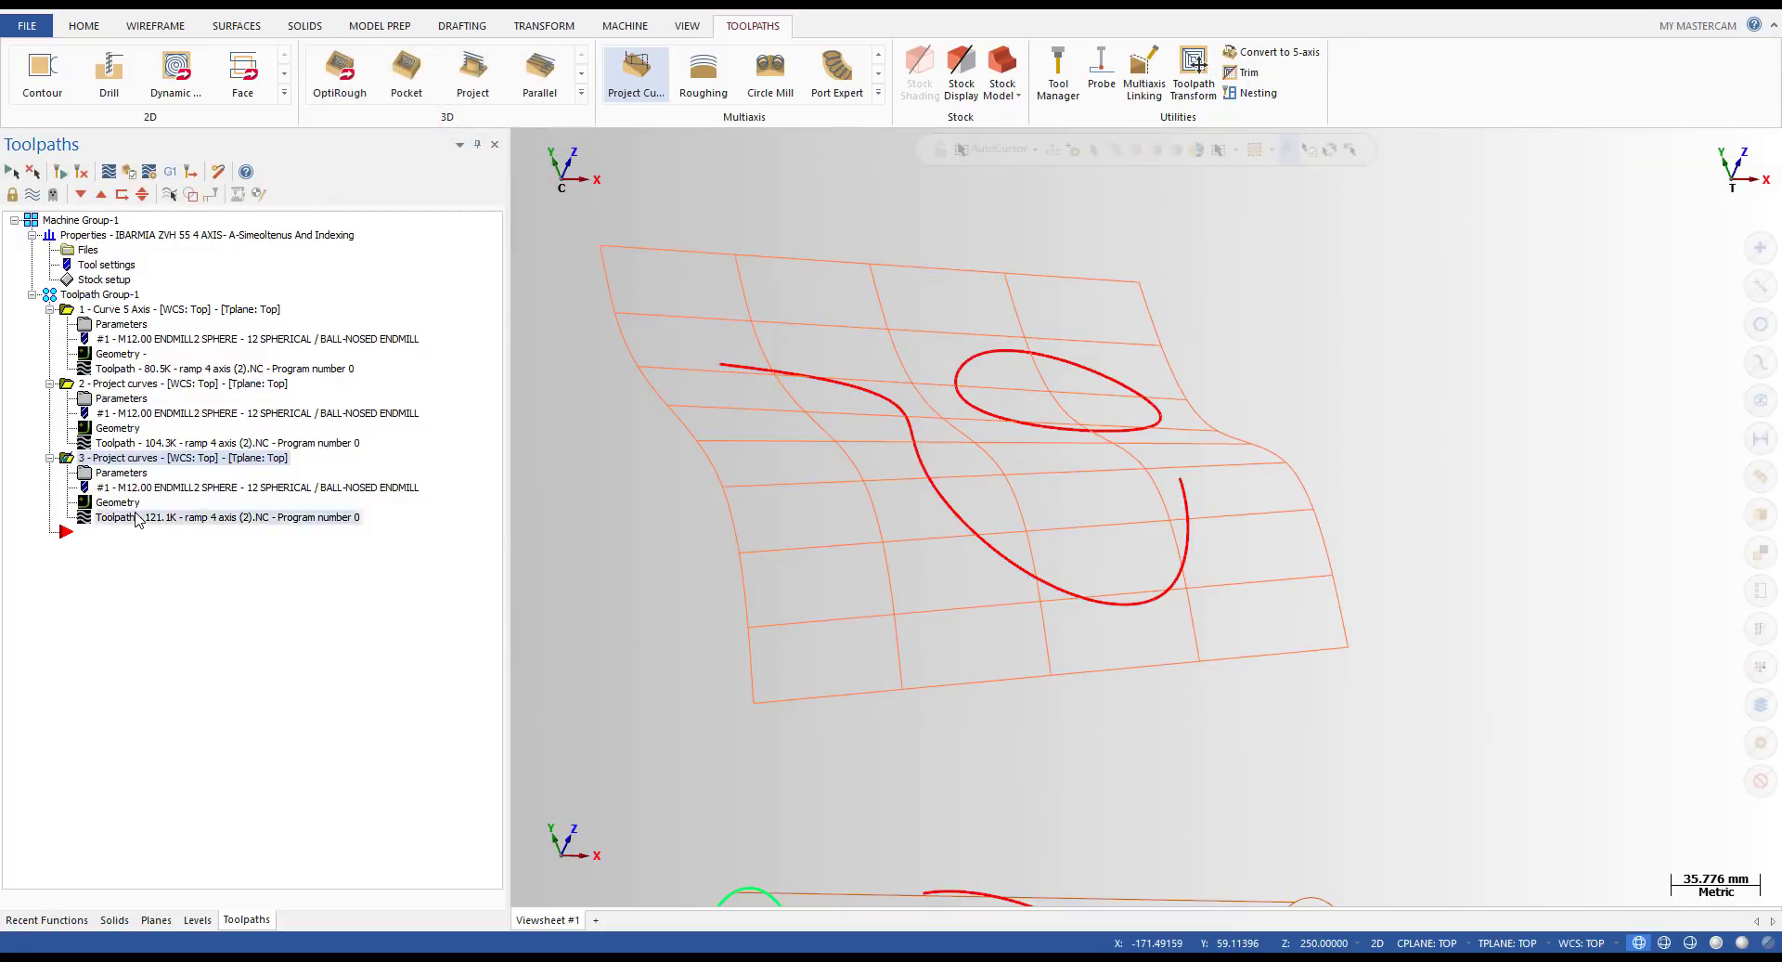
{"action": "left_click_drag", "start_coordinate": [804, 153], "coordinate": [1766, 187]}
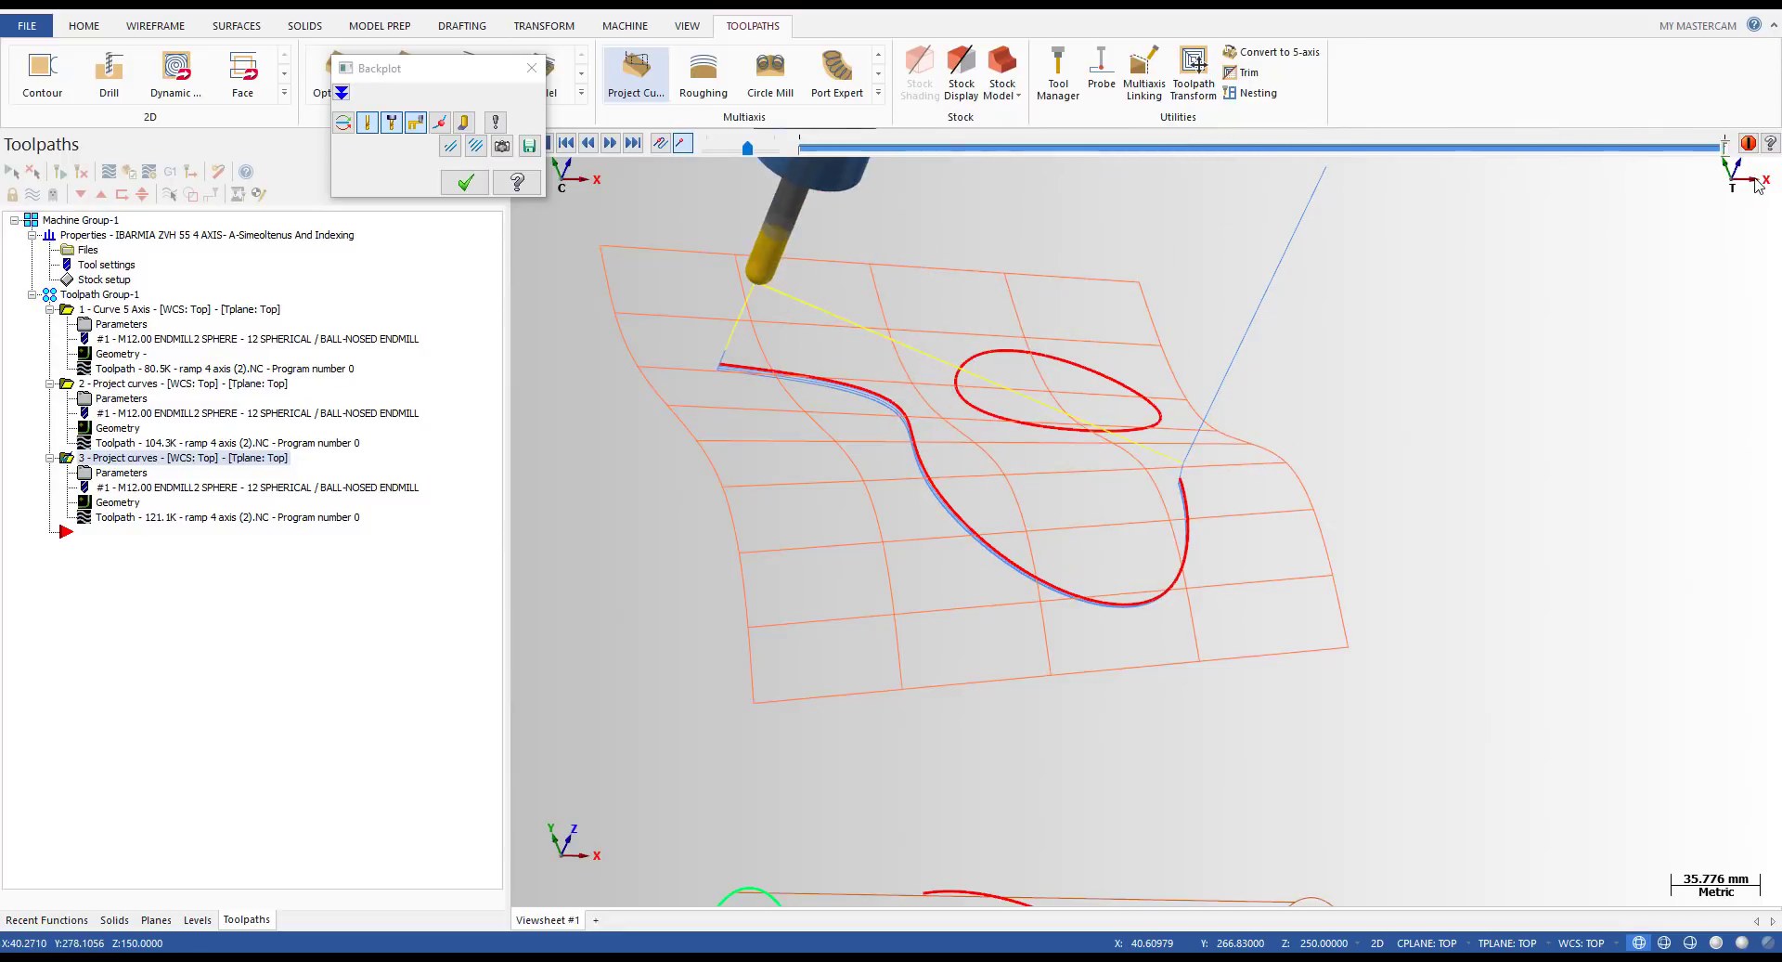
{"action": "key", "text": "Escape"}
- Check the open curve operation's depth cut and ramp settings without changes and backplot part of its toolpath
{"action": "left_click", "coordinate": [126, 475]}
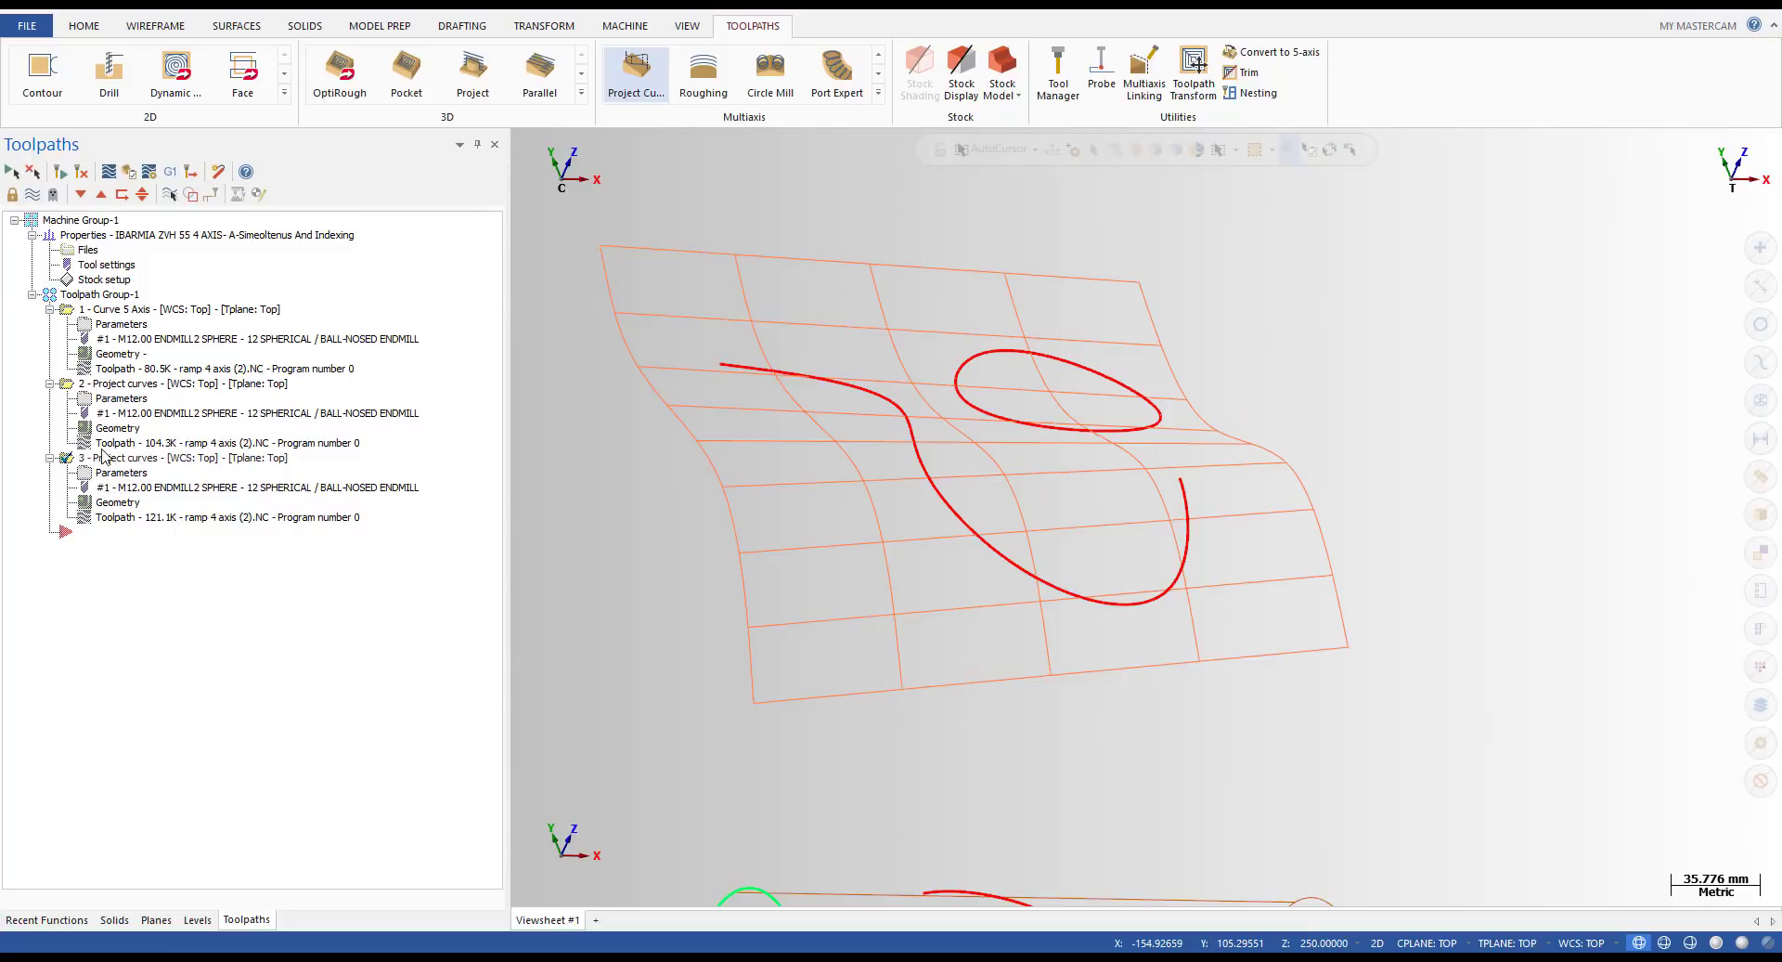
{"action": "left_click", "coordinate": [112, 471]}
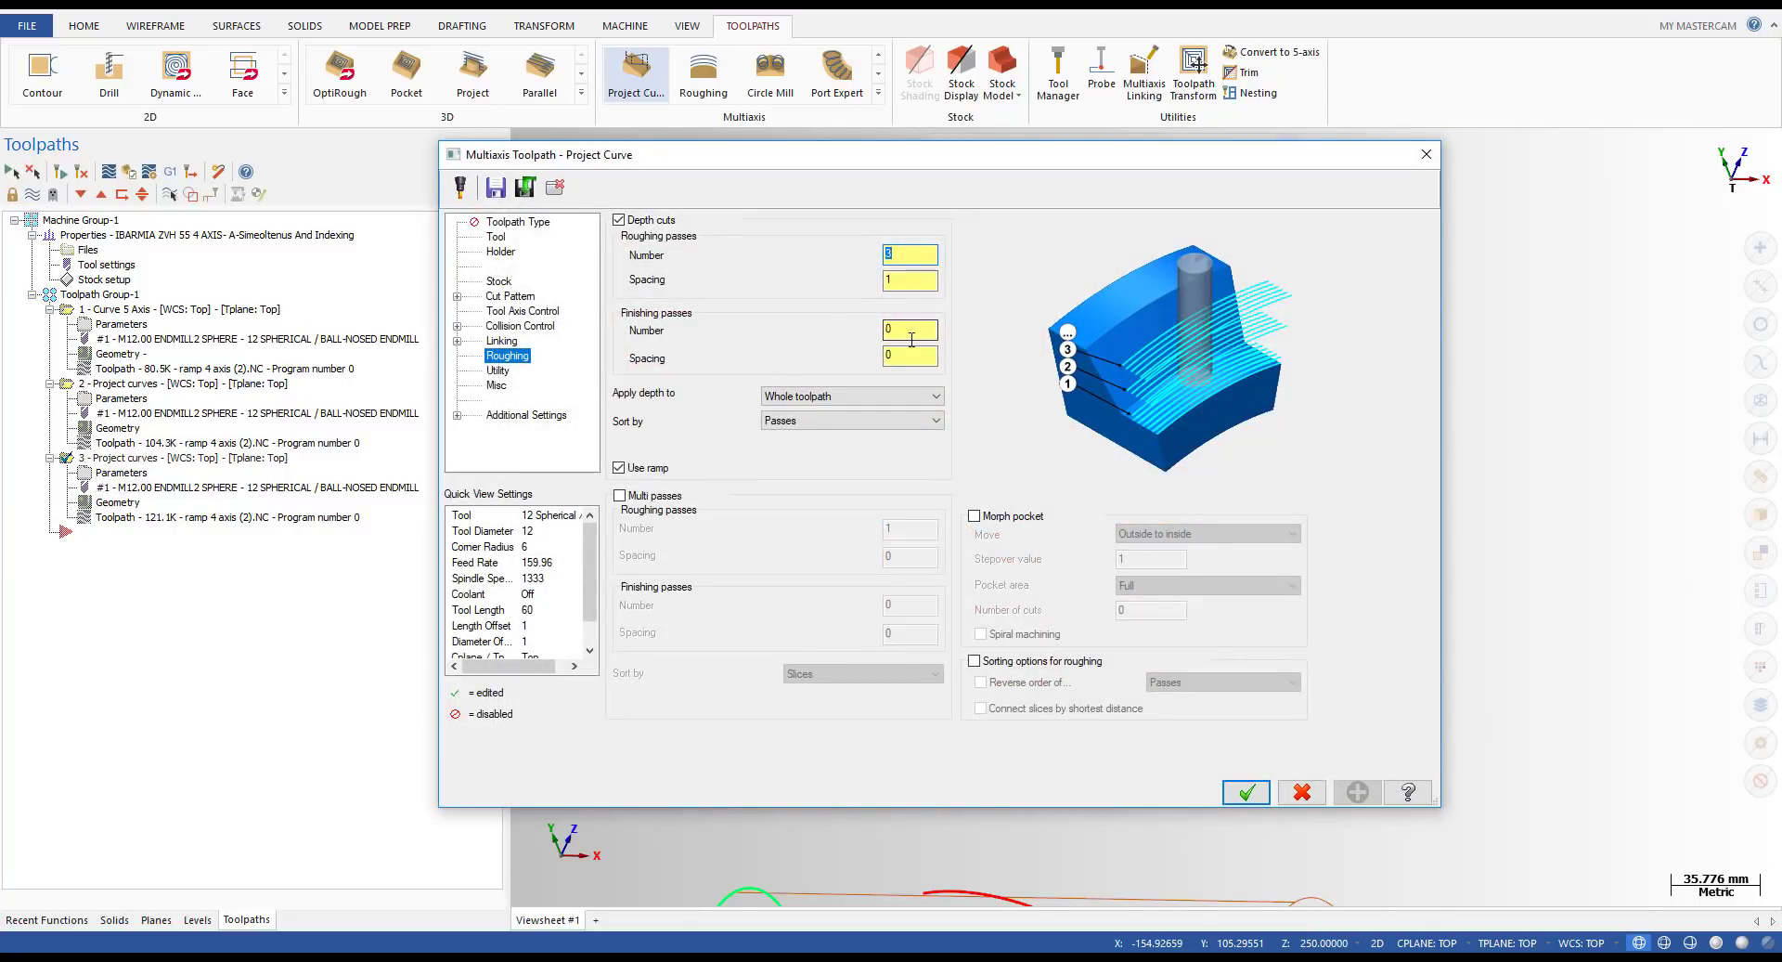
{"action": "key", "text": "Escape"}
{"action": "left_click", "coordinate": [128, 518]}
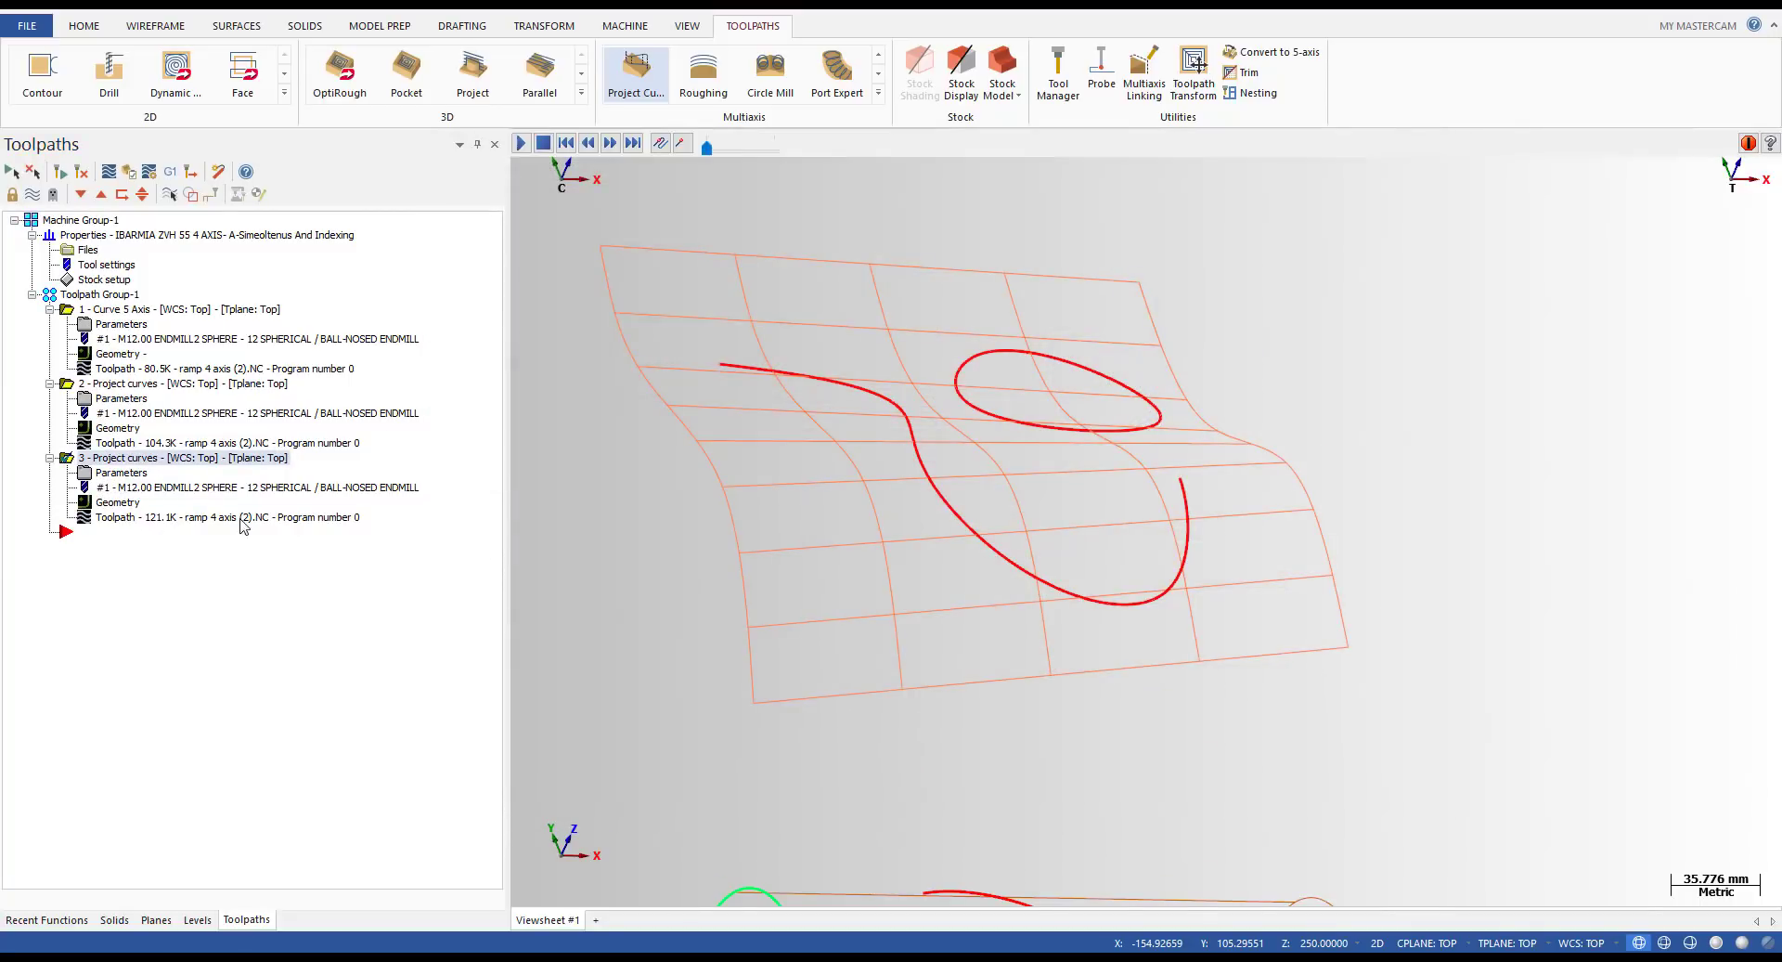
{"action": "left_click_drag", "start_coordinate": [801, 151], "coordinate": [1251, 173]}
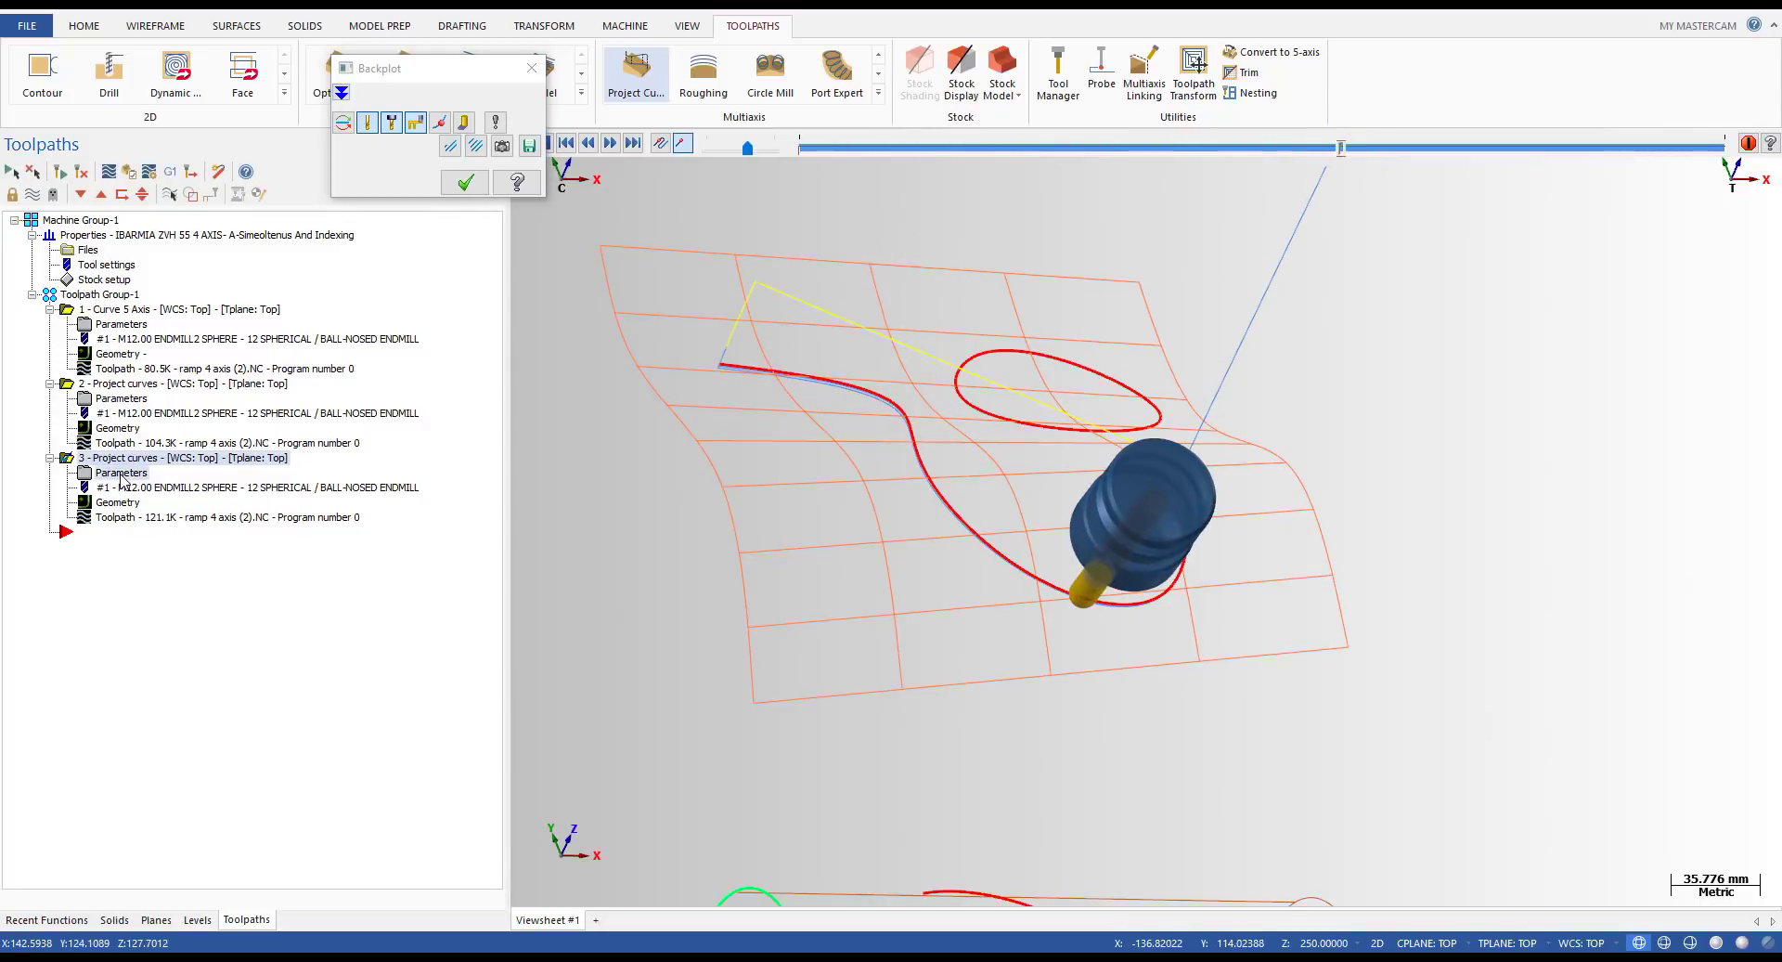
{"action": "key", "text": "Escape"}
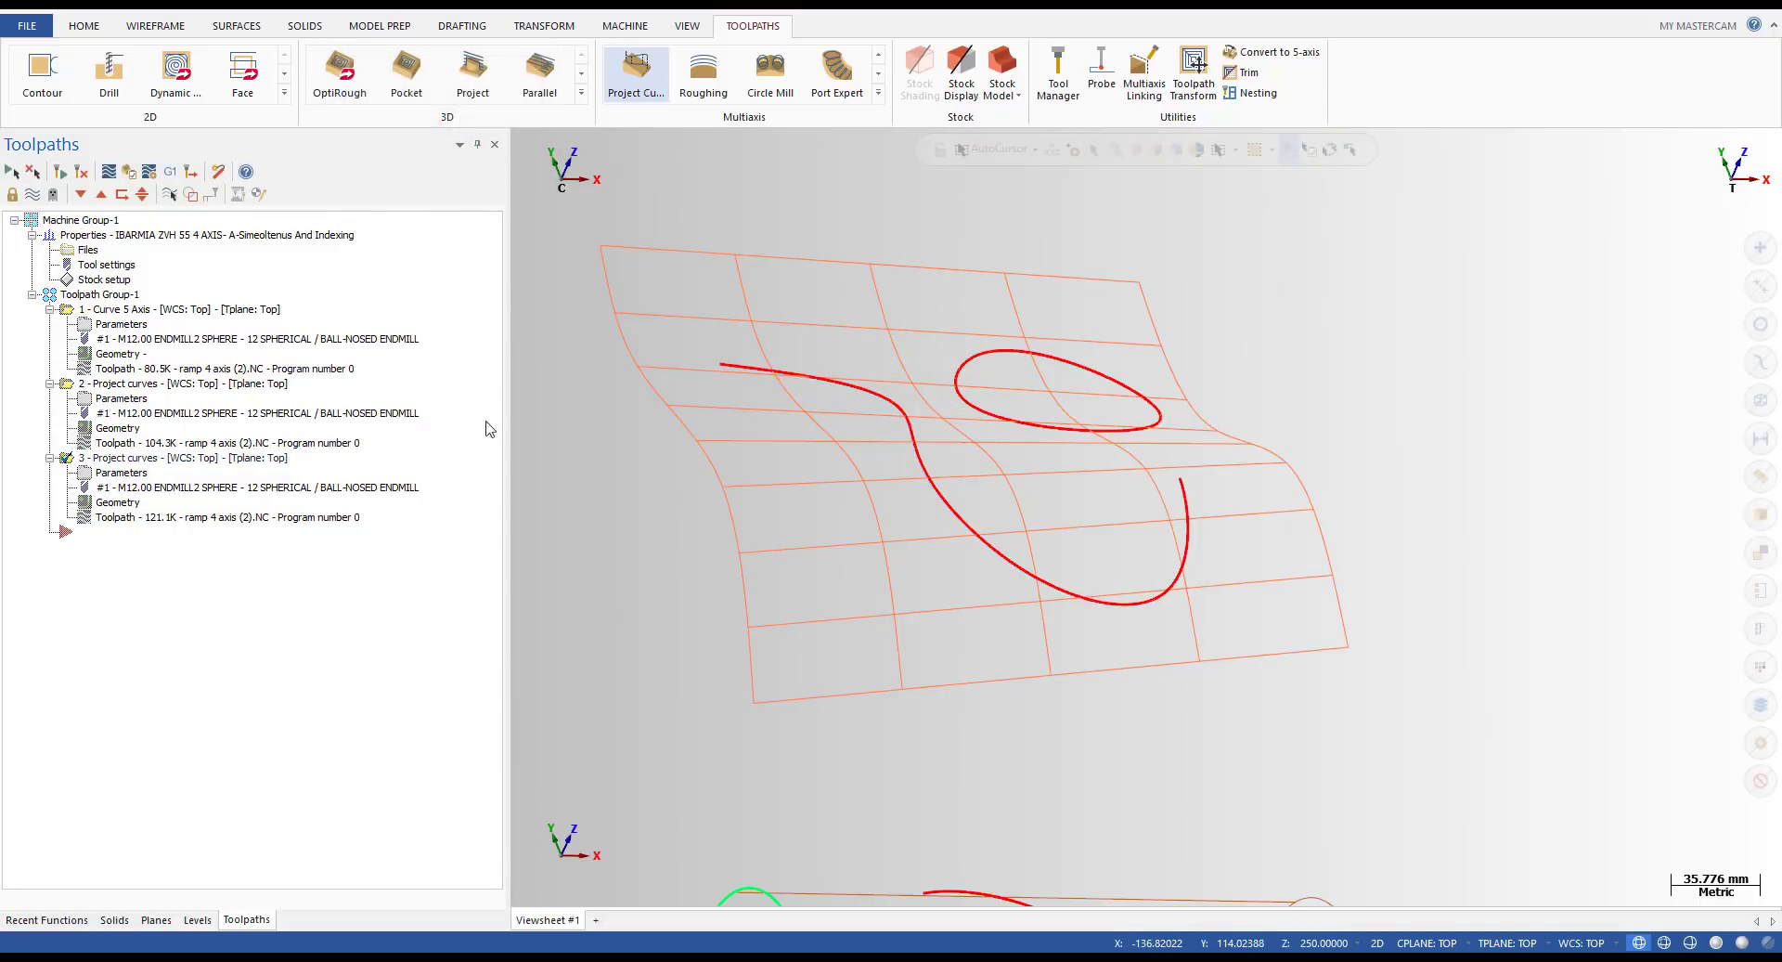
- Review the open curve operation's linking and depth cut settings and accept them as they are
{"action": "left_click", "coordinate": [105, 477]}
{"action": "key", "text": "Escape"}
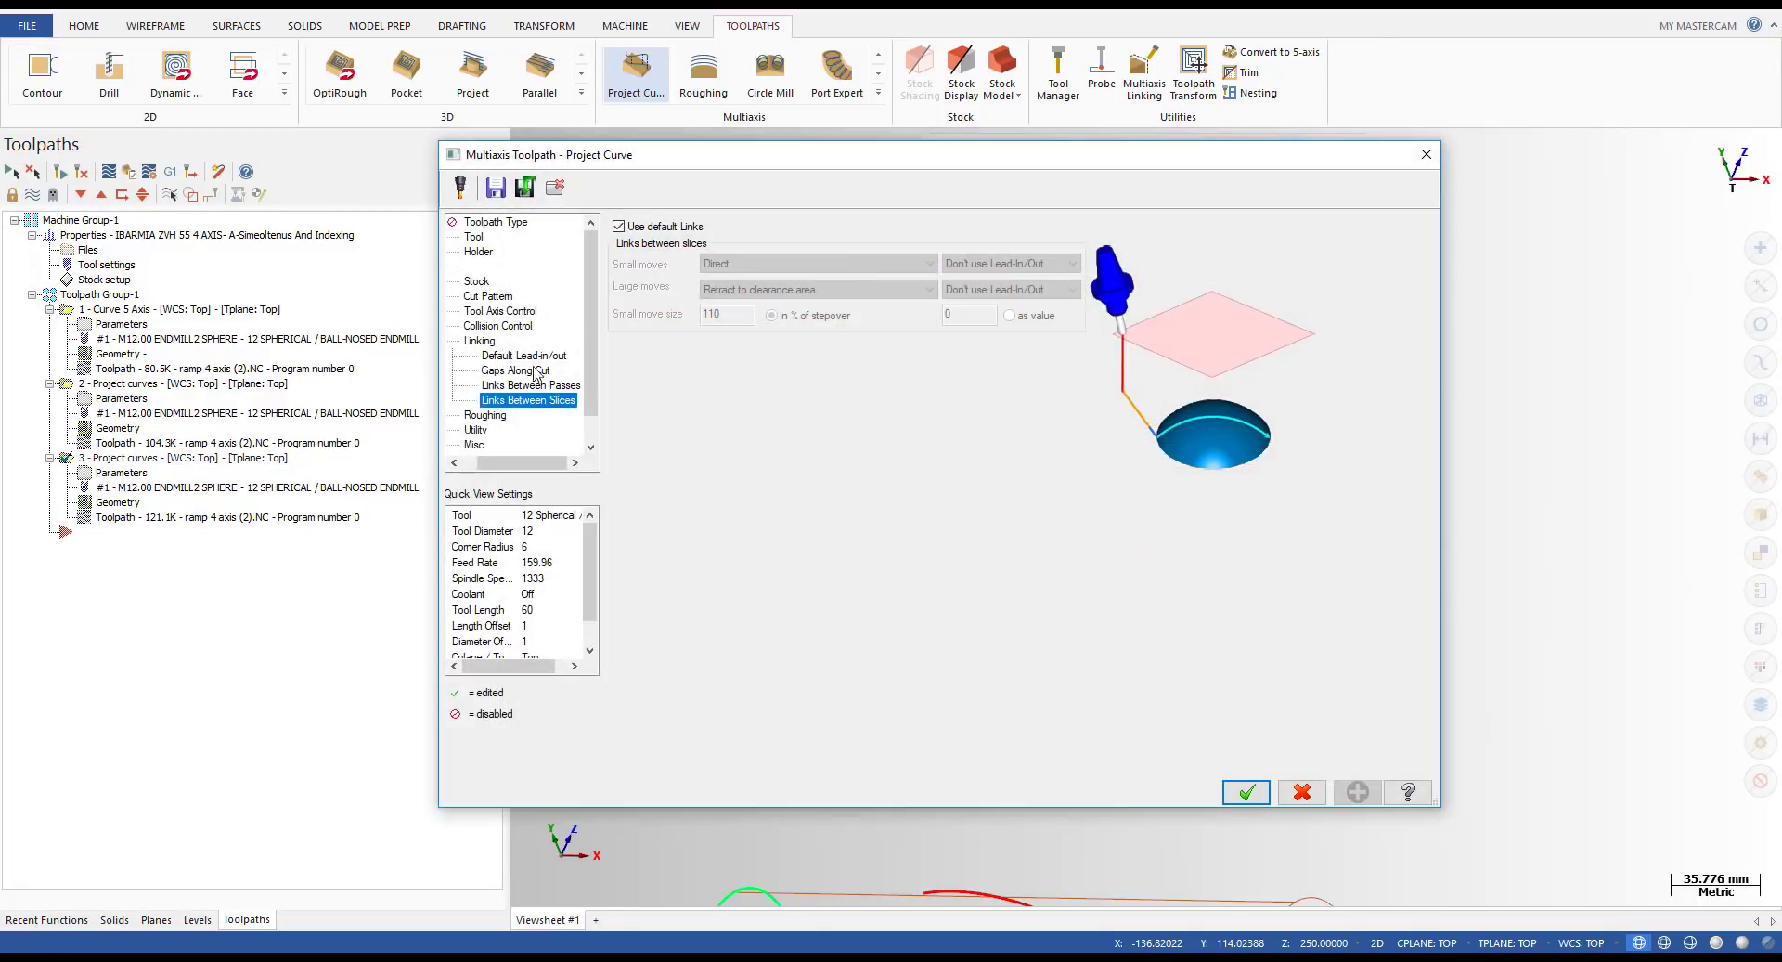
{"action": "left_click", "coordinate": [485, 416]}
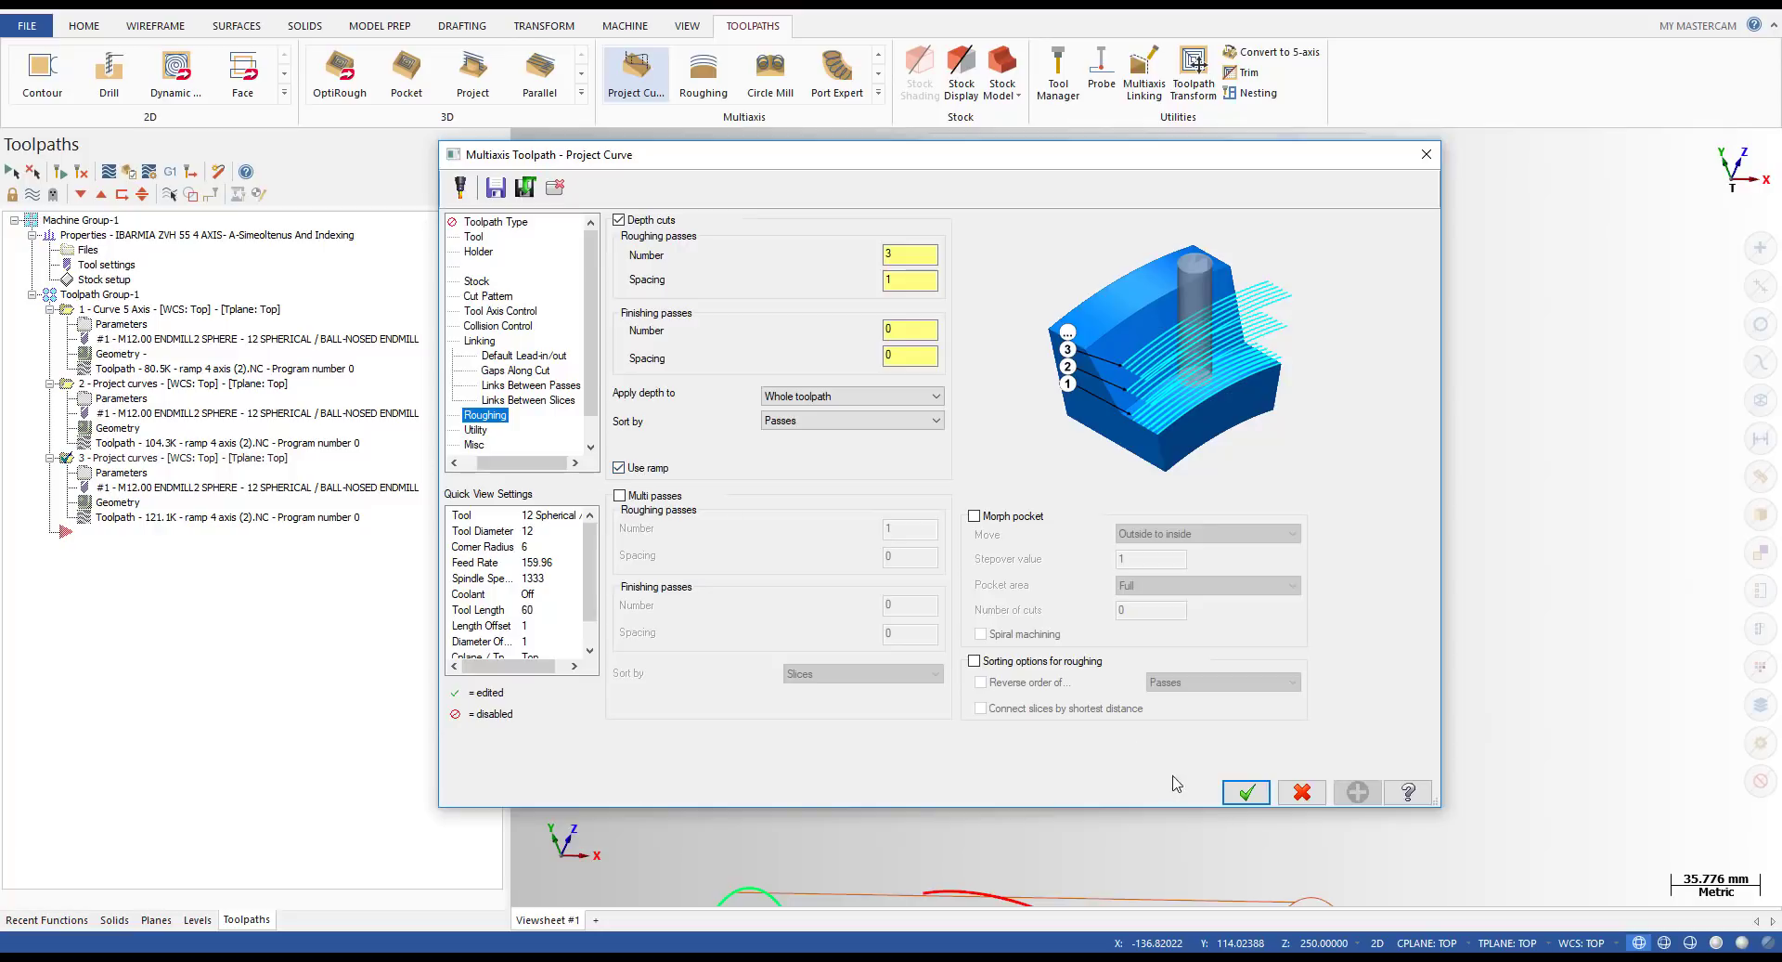
{"action": "left_click", "coordinate": [1237, 792]}
- Replay the open curve's toolpath in a wider view and close the backplot
{"action": "scroll", "coordinate": [1096, 520], "scroll_direction": "down", "scroll_amount": 2}
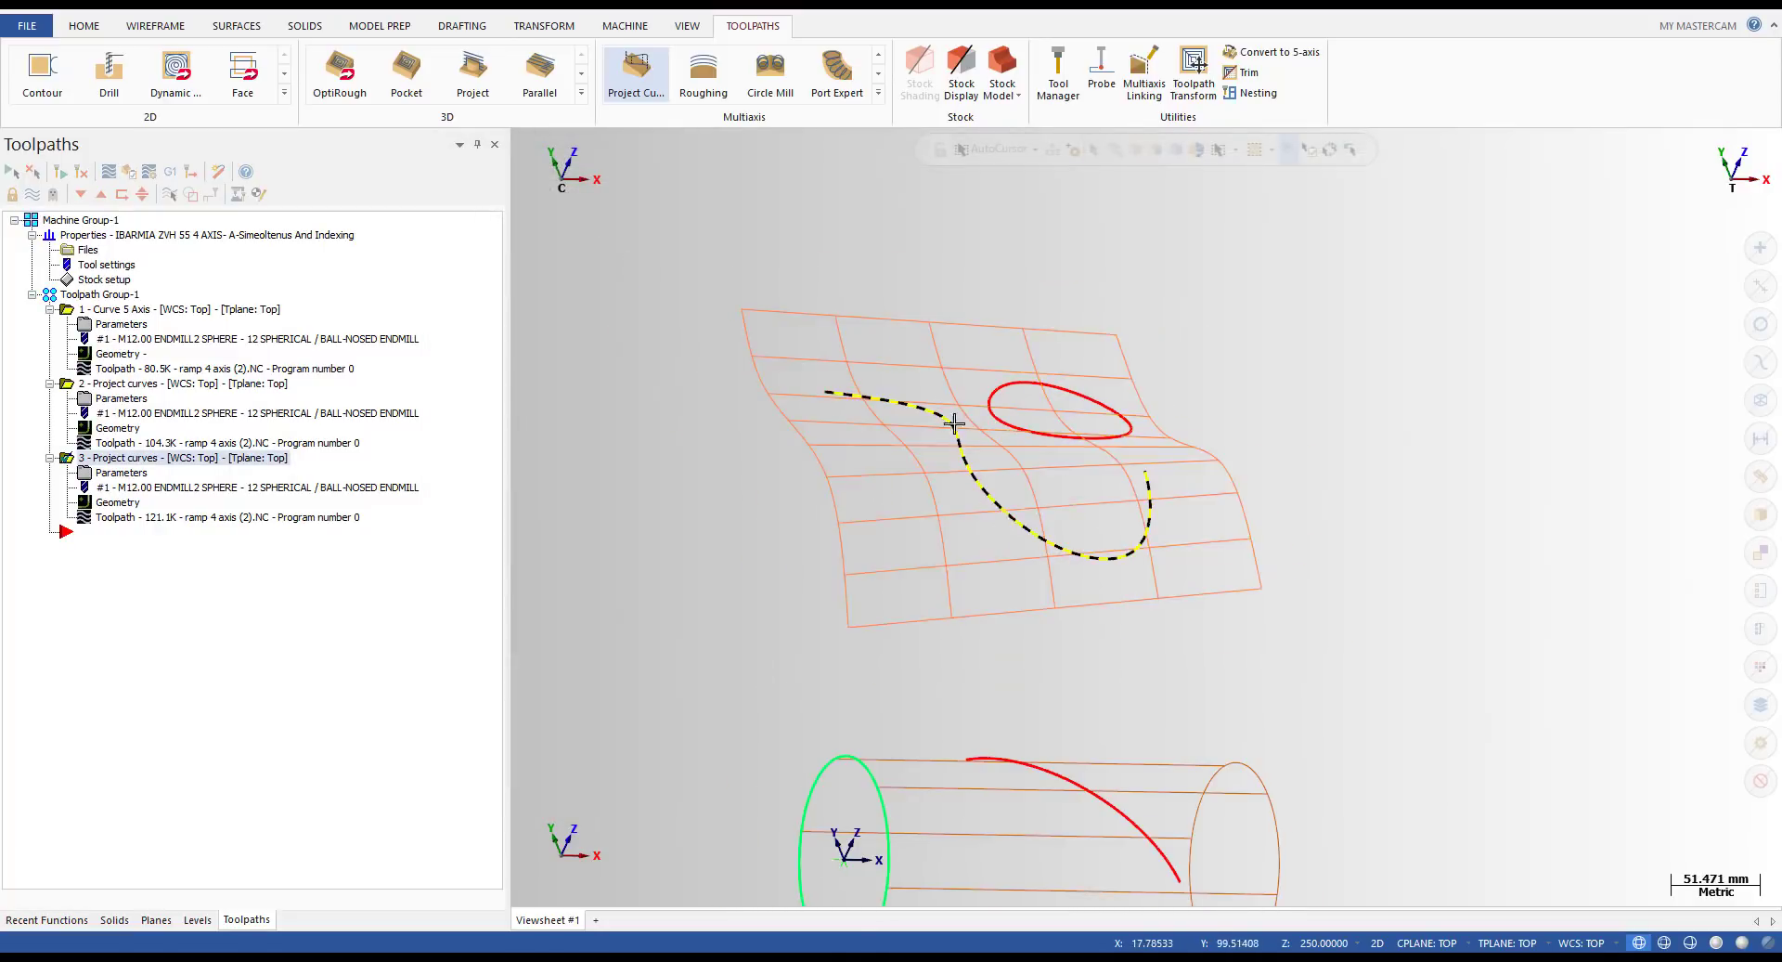
{"action": "left_click", "coordinate": [153, 517]}
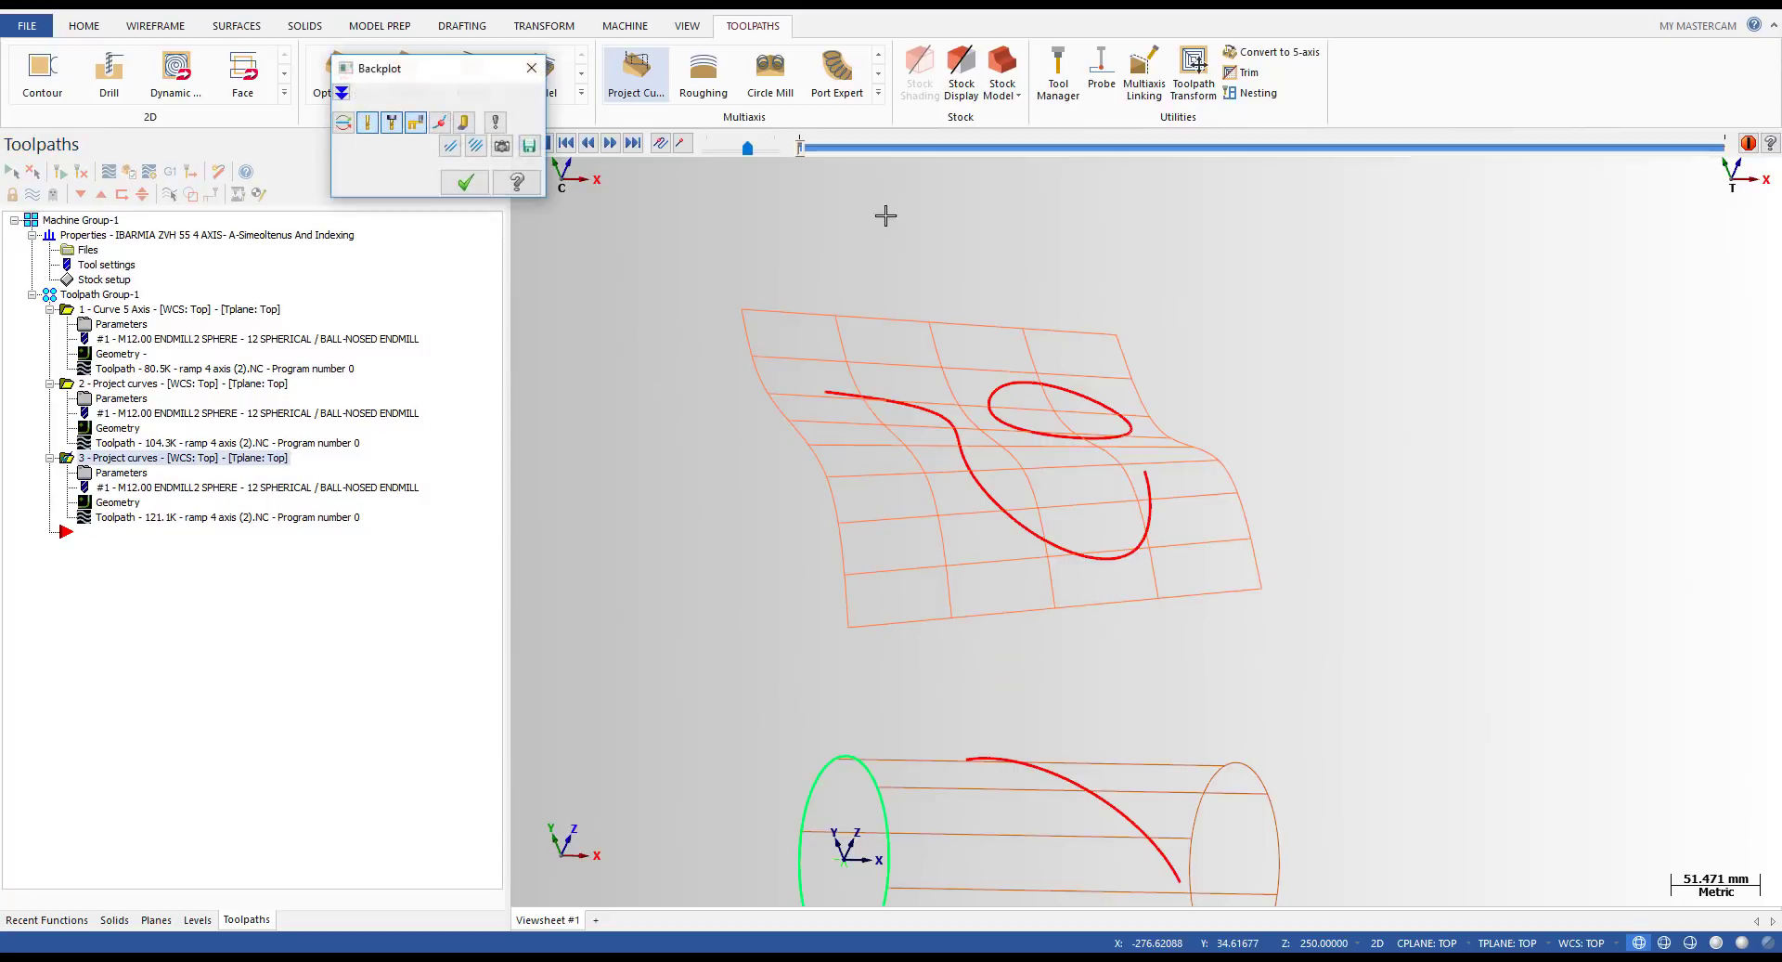
{"action": "left_click_drag", "start_coordinate": [801, 150], "coordinate": [1407, 282]}
{"action": "left_click", "coordinate": [465, 182]}
- Backplot the oval's ramped Project Curve toolpath to its end for comparison and close the backplot
{"action": "left_click", "coordinate": [155, 441]}
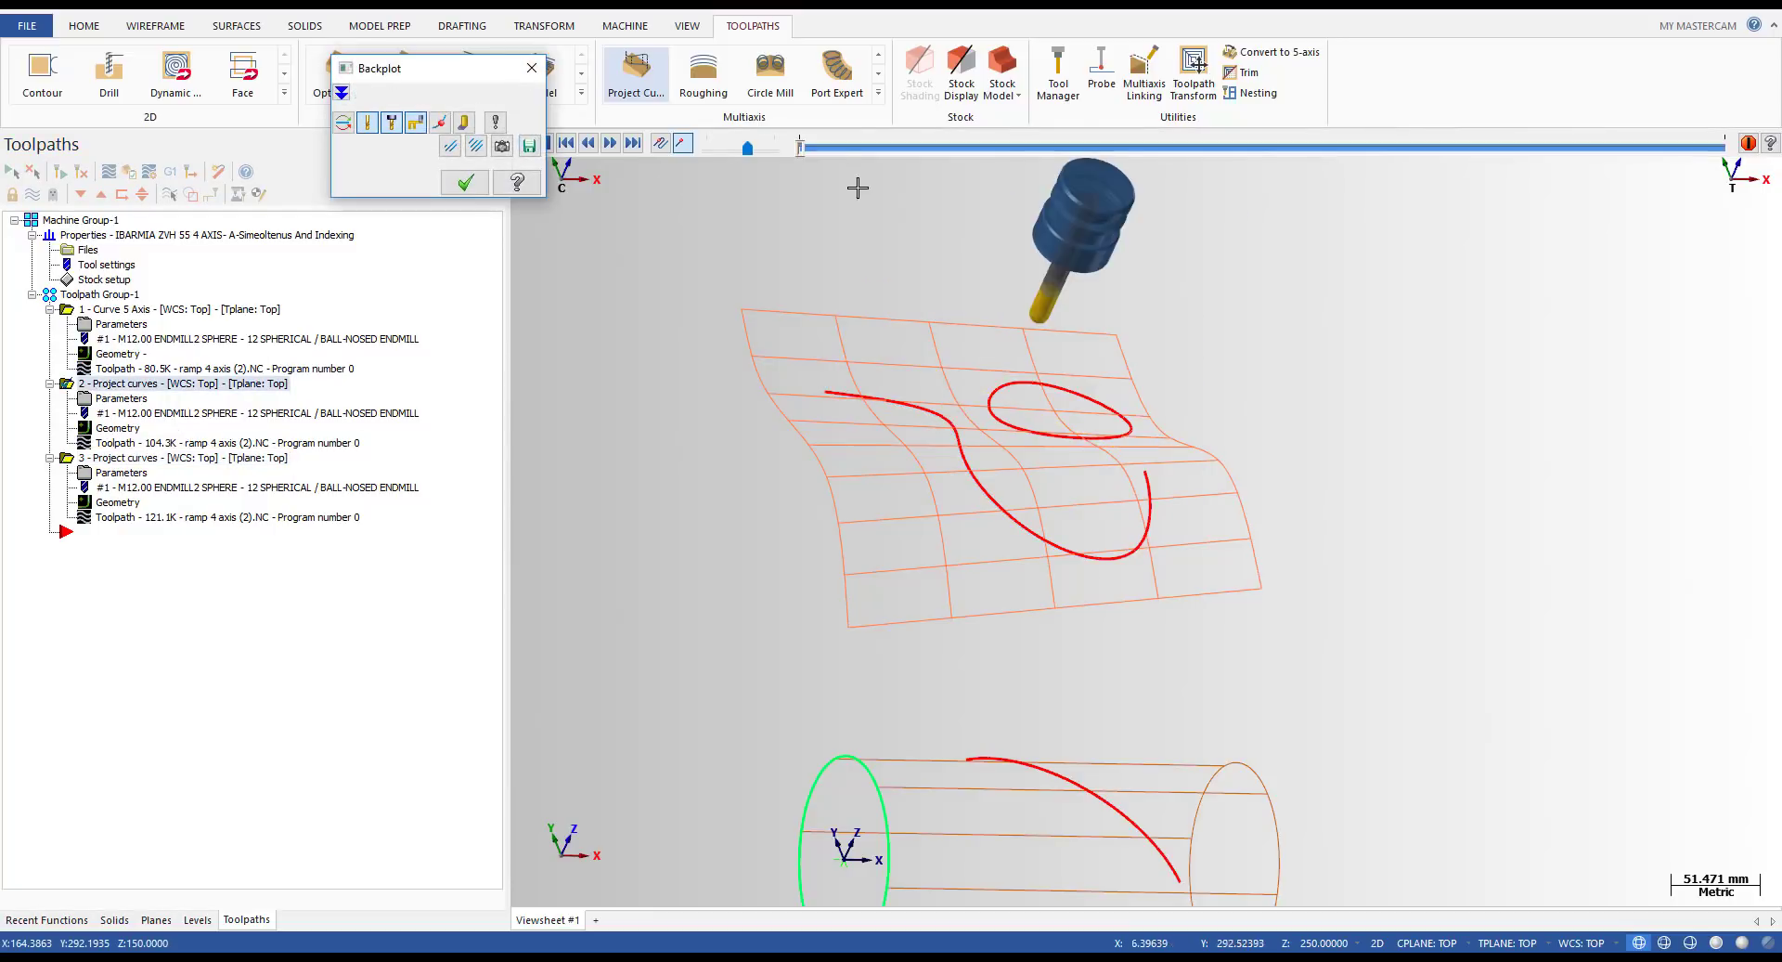
{"action": "left_click_drag", "start_coordinate": [803, 151], "coordinate": [1778, 307]}
{"action": "key", "text": "Escape"}
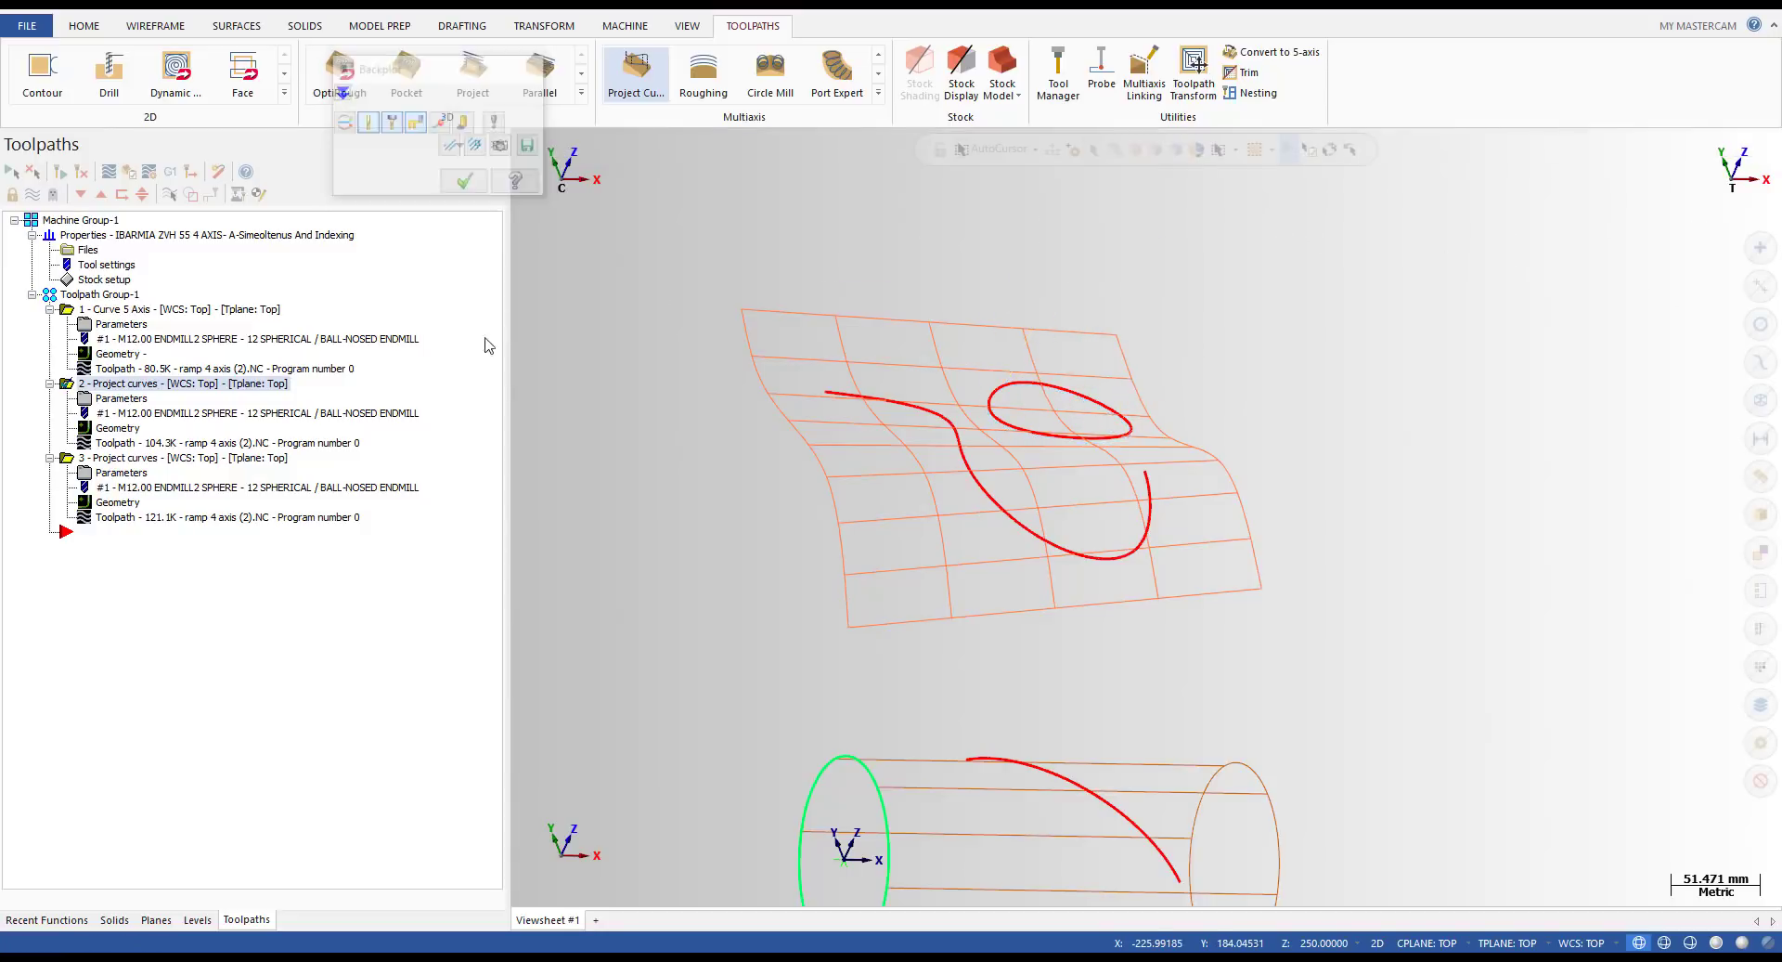
- Backplot the whole open curve toolpath, inspect the passes at the curve's ends from several angles and close the backplot
{"action": "left_click", "coordinate": [129, 514]}
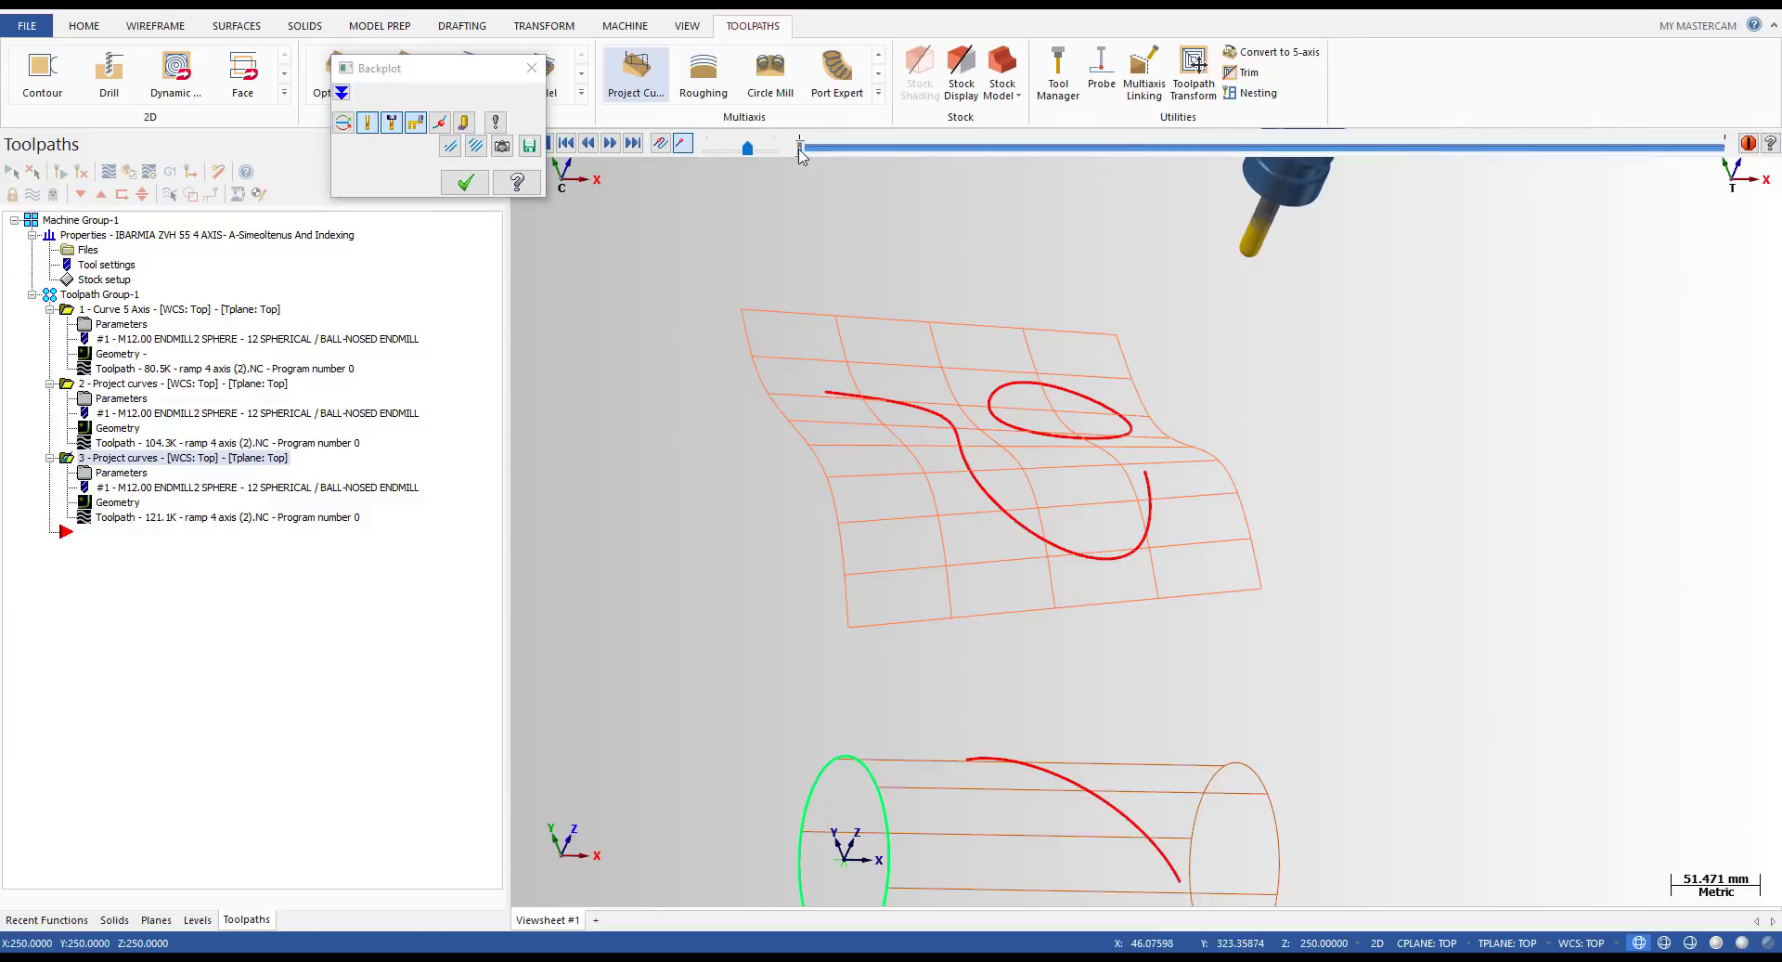
{"action": "left_click_drag", "start_coordinate": [805, 149], "coordinate": [1740, 210]}
{"action": "scroll", "coordinate": [827, 399], "scroll_direction": "up", "scroll_amount": 10}
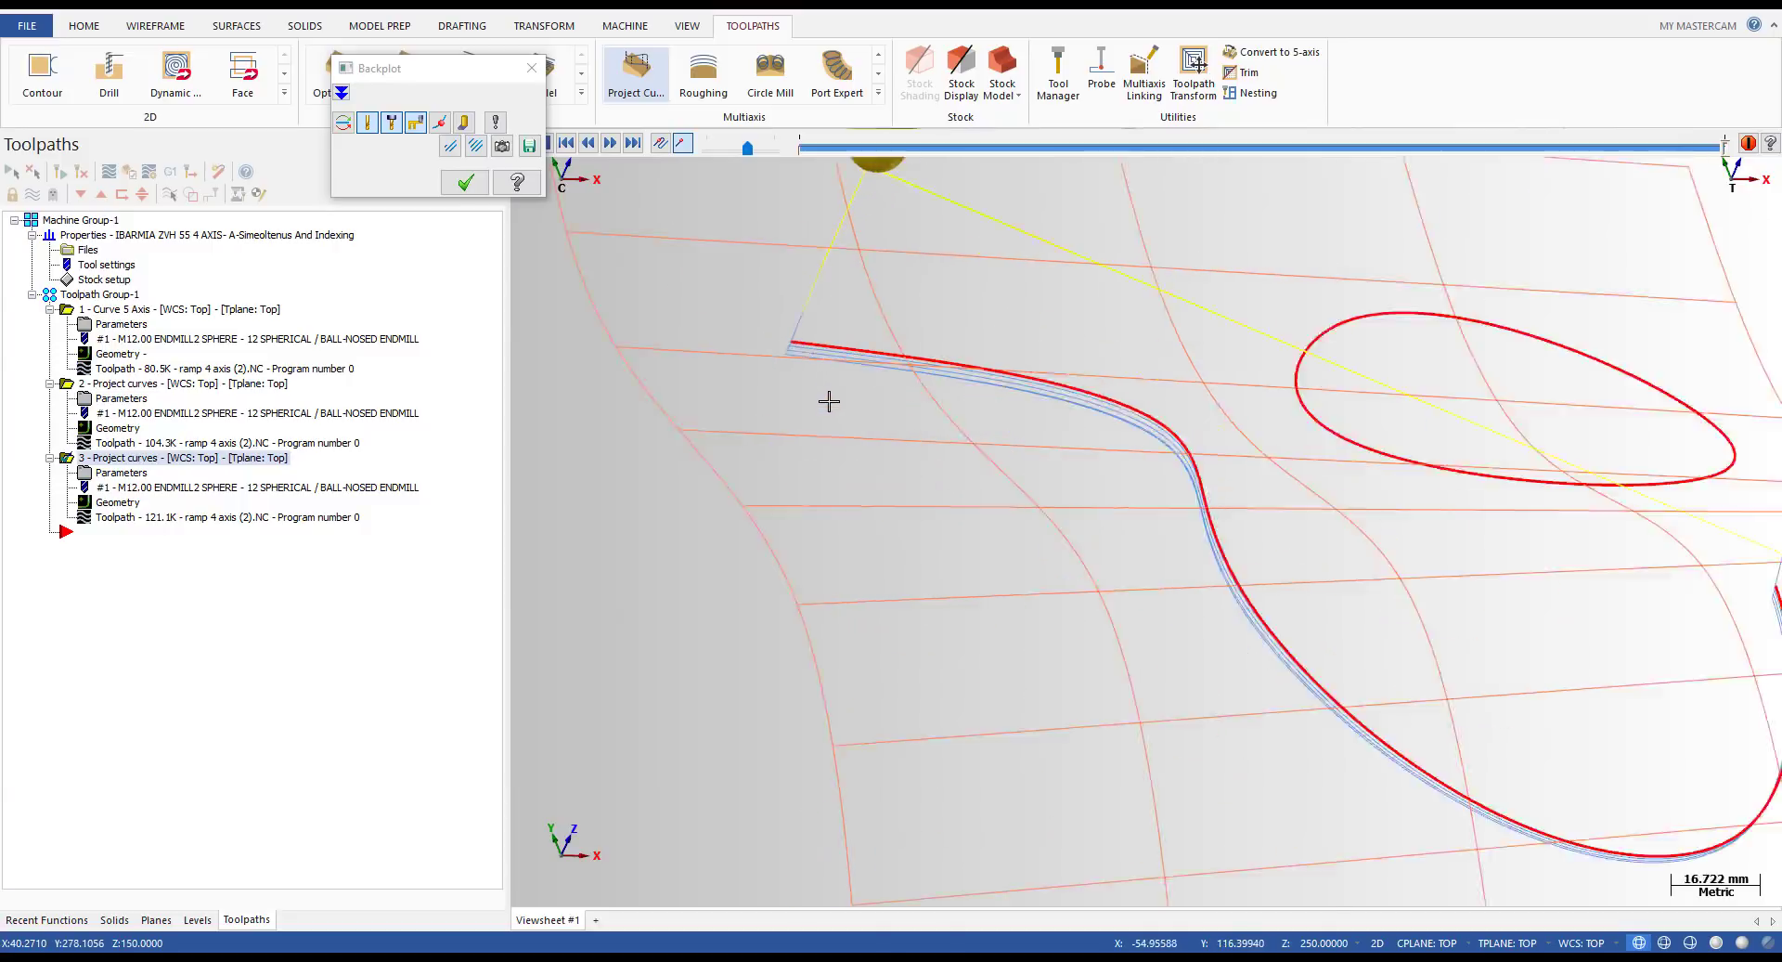
{"action": "mouse_move", "coordinate": [830, 317]}
{"action": "middle_mouse_down"}
{"action": "mouse_move", "coordinate": [1110, 362]}
{"action": "mouse_move", "coordinate": [836, 353]}
{"action": "middle_mouse_up"}
{"action": "key", "text": "alt+s"}
{"action": "scroll", "coordinate": [709, 373], "scroll_direction": "down", "scroll_amount": 2}
{"action": "scroll", "coordinate": [815, 374], "scroll_direction": "down", "scroll_amount": 2}
{"action": "key", "text": "alt+s"}
{"action": "scroll", "coordinate": [891, 394], "scroll_direction": "down", "scroll_amount": 3}
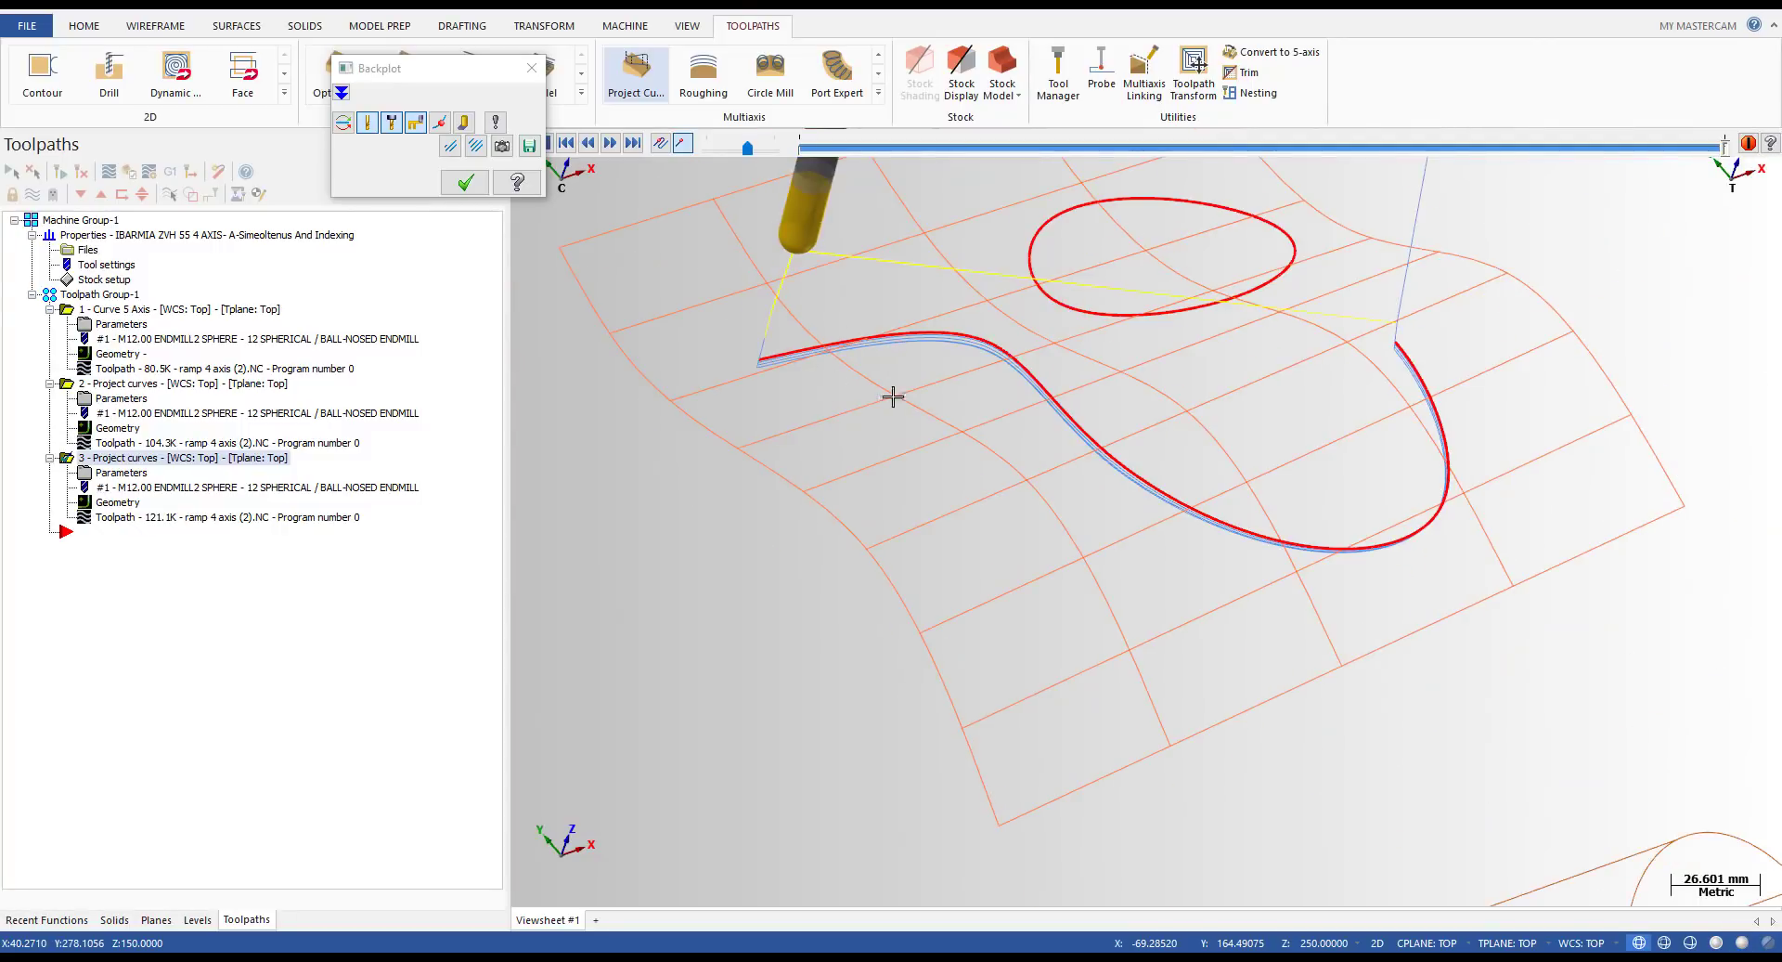
{"action": "mouse_move", "coordinate": [1207, 430]}
{"action": "middle_mouse_down"}
{"action": "mouse_move", "coordinate": [1120, 392]}
{"action": "mouse_move", "coordinate": [1146, 390]}
{"action": "middle_mouse_up"}
{"action": "key", "text": "Escape"}
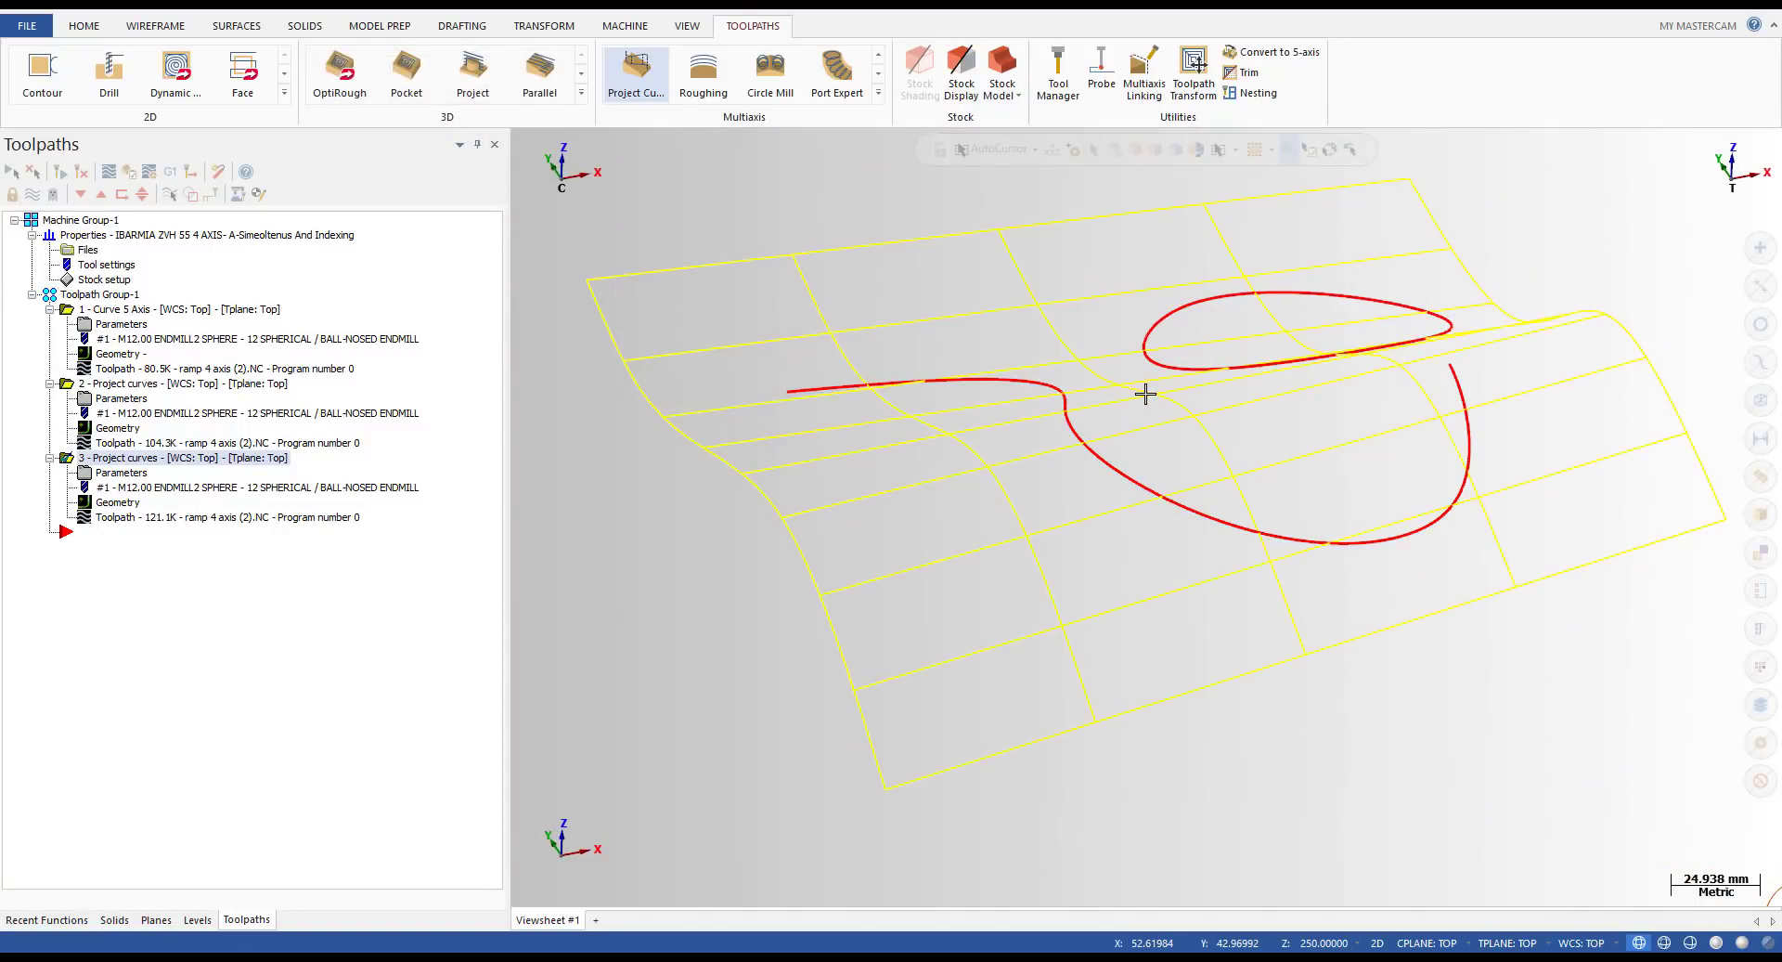
- Switch the wavy surface and the cylinder from wireframe to shaded display, trying the translucent shading in between
{"action": "key", "text": "alt+1"}
{"action": "mouse_move", "coordinate": [942, 442]}
{"action": "middle_mouse_down"}
{"action": "mouse_move", "coordinate": [958, 390]}
{"action": "mouse_move", "coordinate": [1080, 353]}
{"action": "mouse_move", "coordinate": [910, 372]}
{"action": "middle_mouse_up"}
{"action": "key", "text": "alt+1"}
{"action": "scroll", "coordinate": [742, 332], "scroll_direction": "up", "scroll_amount": 7}
{"action": "middle_click_drag", "start_coordinate": [928, 443], "coordinate": [1041, 375]}
{"action": "scroll", "coordinate": [815, 559], "scroll_direction": "down", "scroll_amount": 3}
{"action": "scroll", "coordinate": [655, 517], "scroll_direction": "down", "scroll_amount": 2}
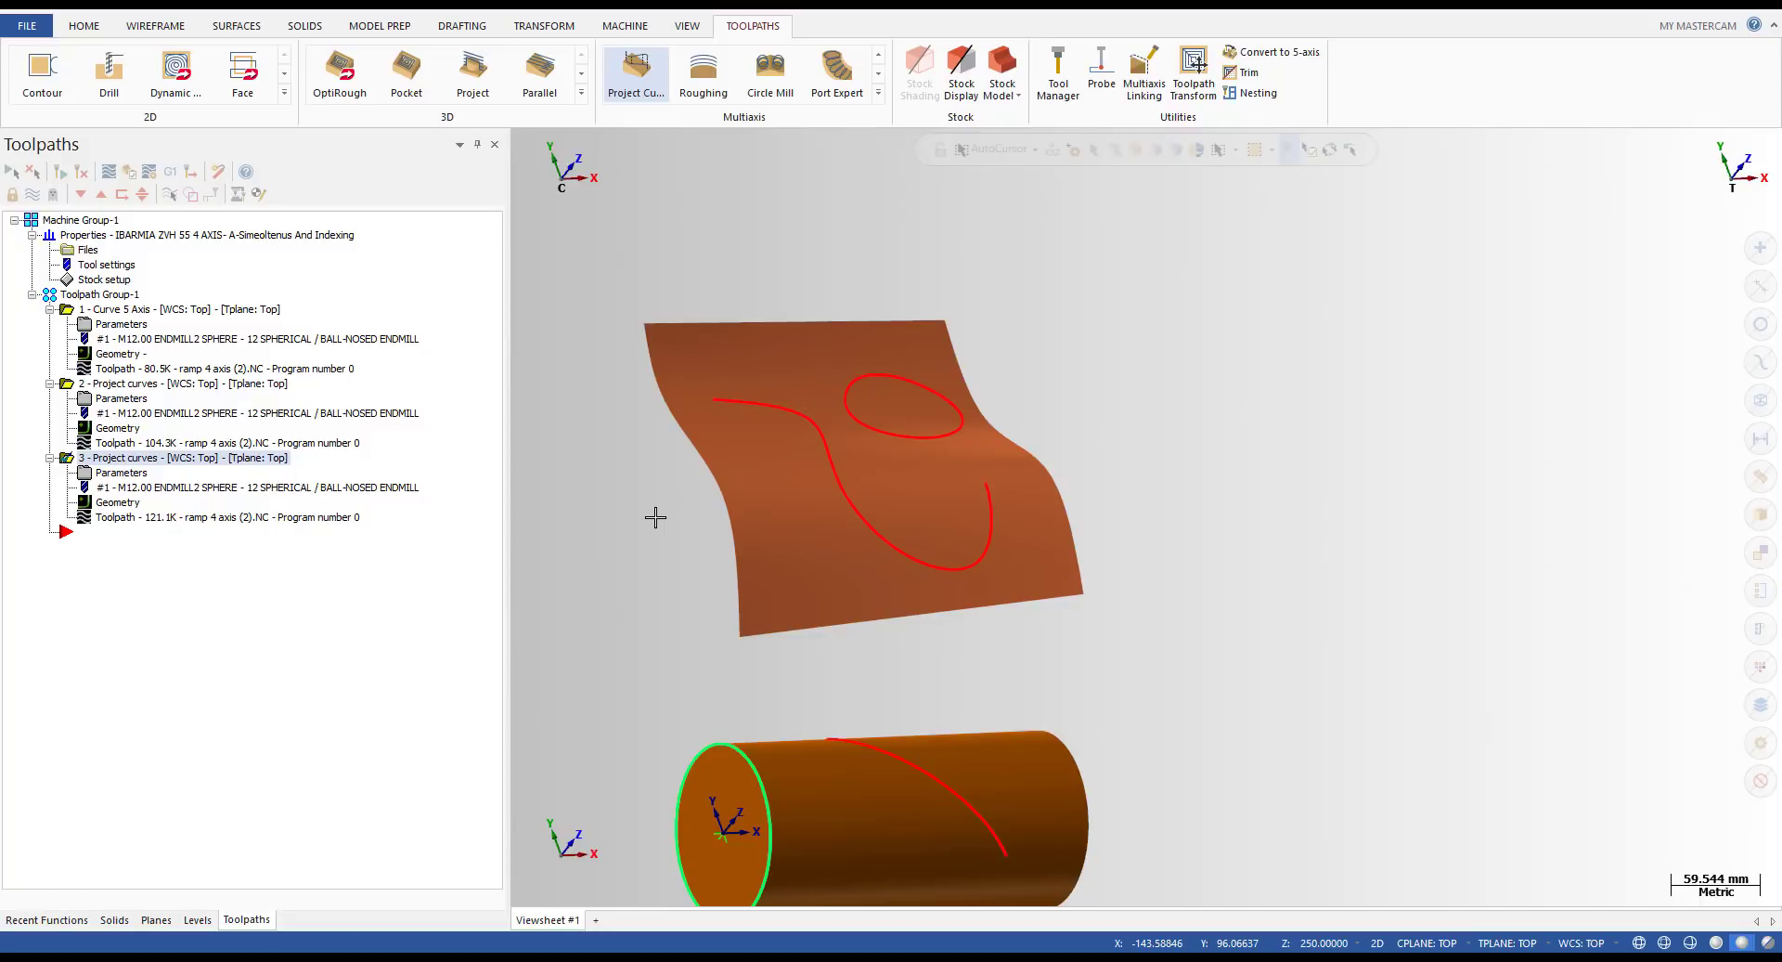
{"action": "key", "text": "alt+1"}
{"action": "scroll", "coordinate": [656, 517], "scroll_direction": "up", "scroll_amount": 5}
{"action": "scroll", "coordinate": [655, 517], "scroll_direction": "down", "scroll_amount": 3}
{"action": "middle_click_drag", "start_coordinate": [900, 560], "coordinate": [998, 495]}
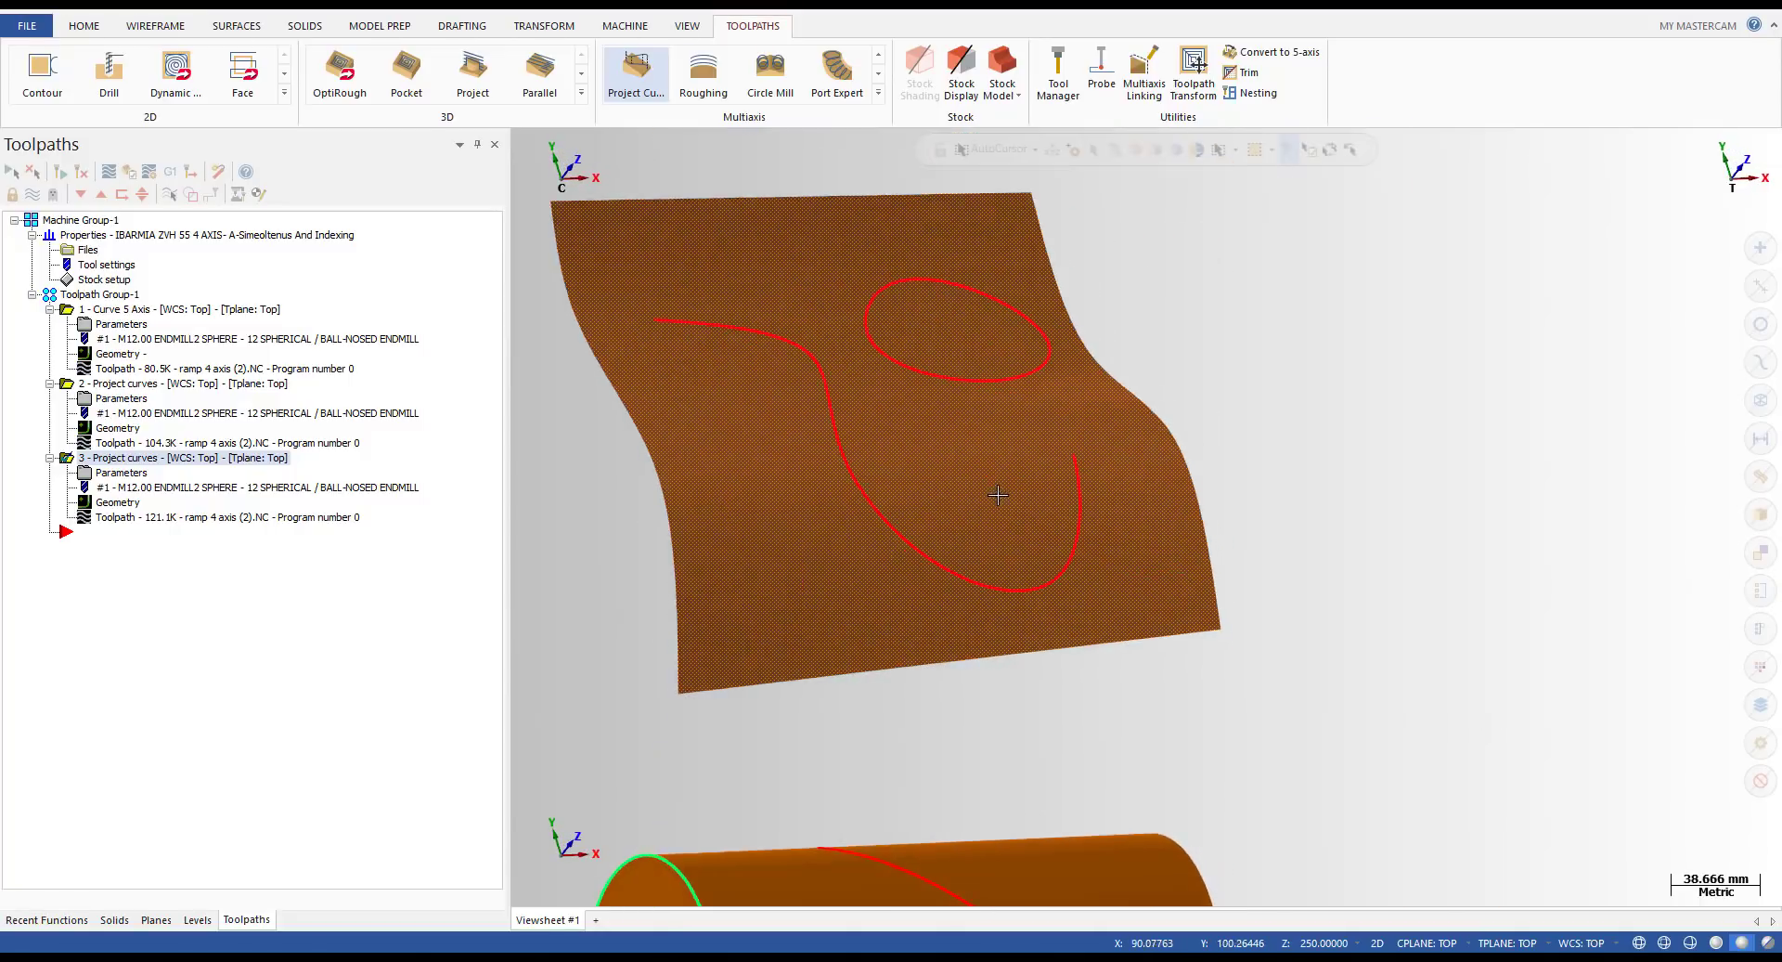
{"action": "key", "text": "alt+1"}
{"action": "scroll", "coordinate": [872, 584], "scroll_direction": "down", "scroll_amount": 2}
{"action": "middle_click_drag", "start_coordinate": [872, 585], "coordinate": [966, 506]}
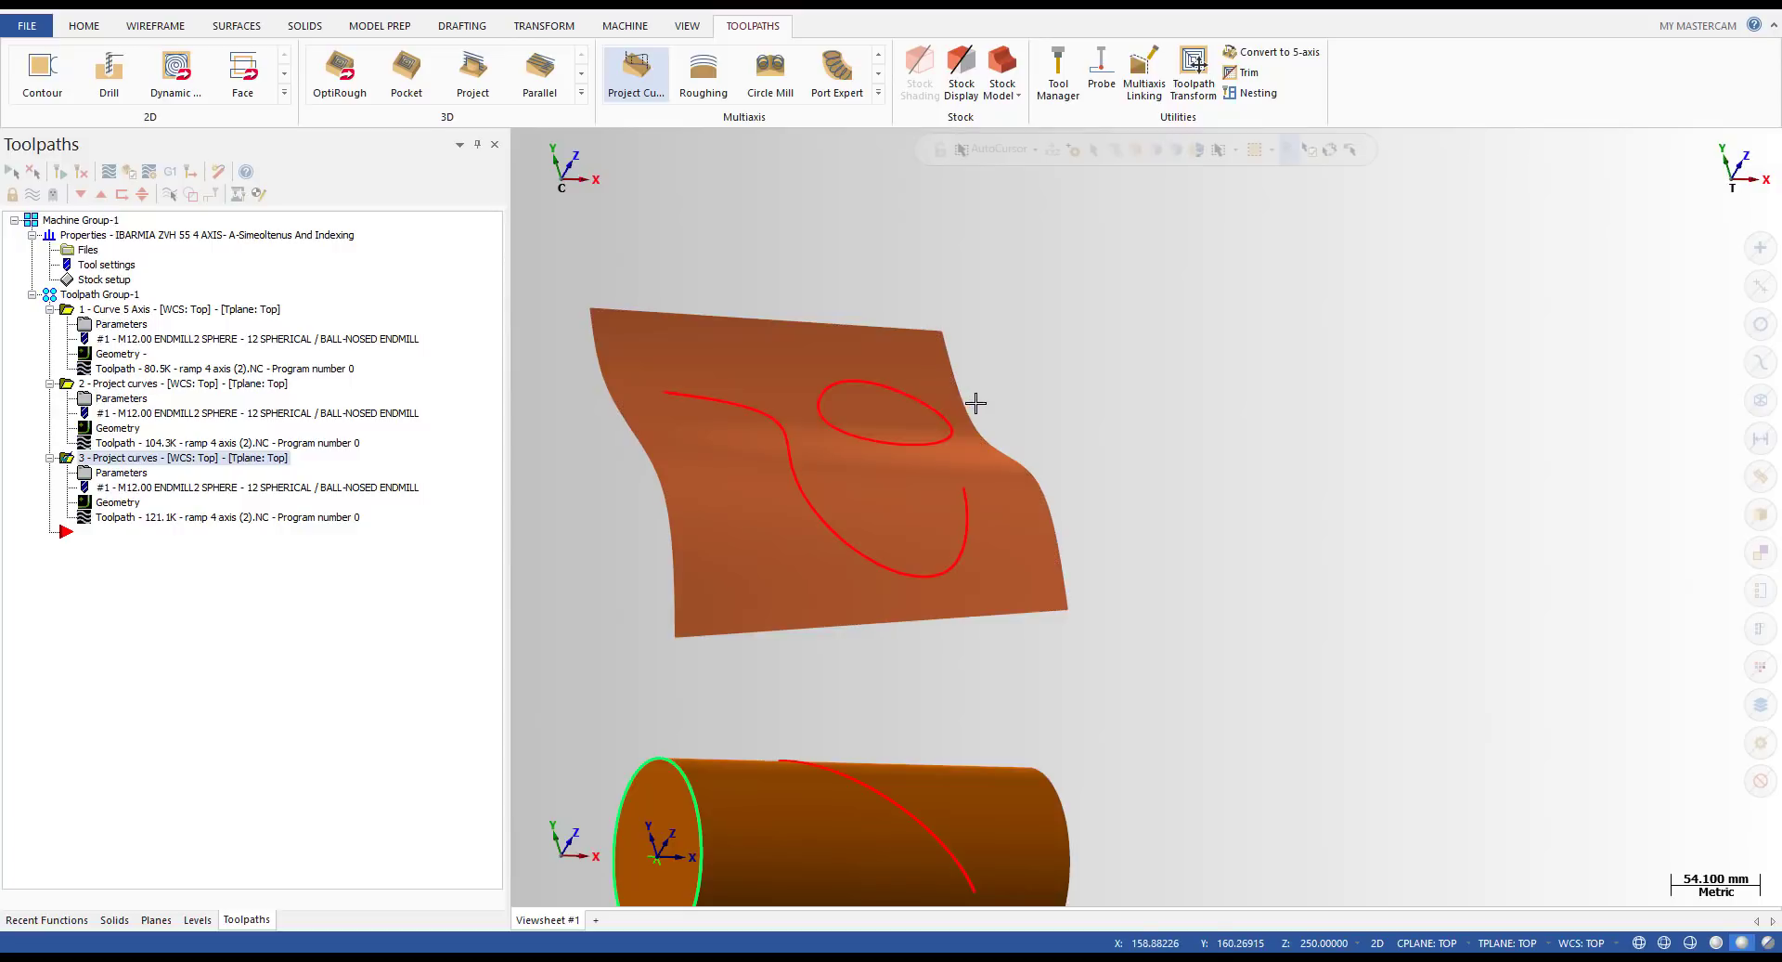
- Backplot the open curve's toolpath over the shaded surface and close the backplot
{"action": "left_click", "coordinate": [167, 519]}
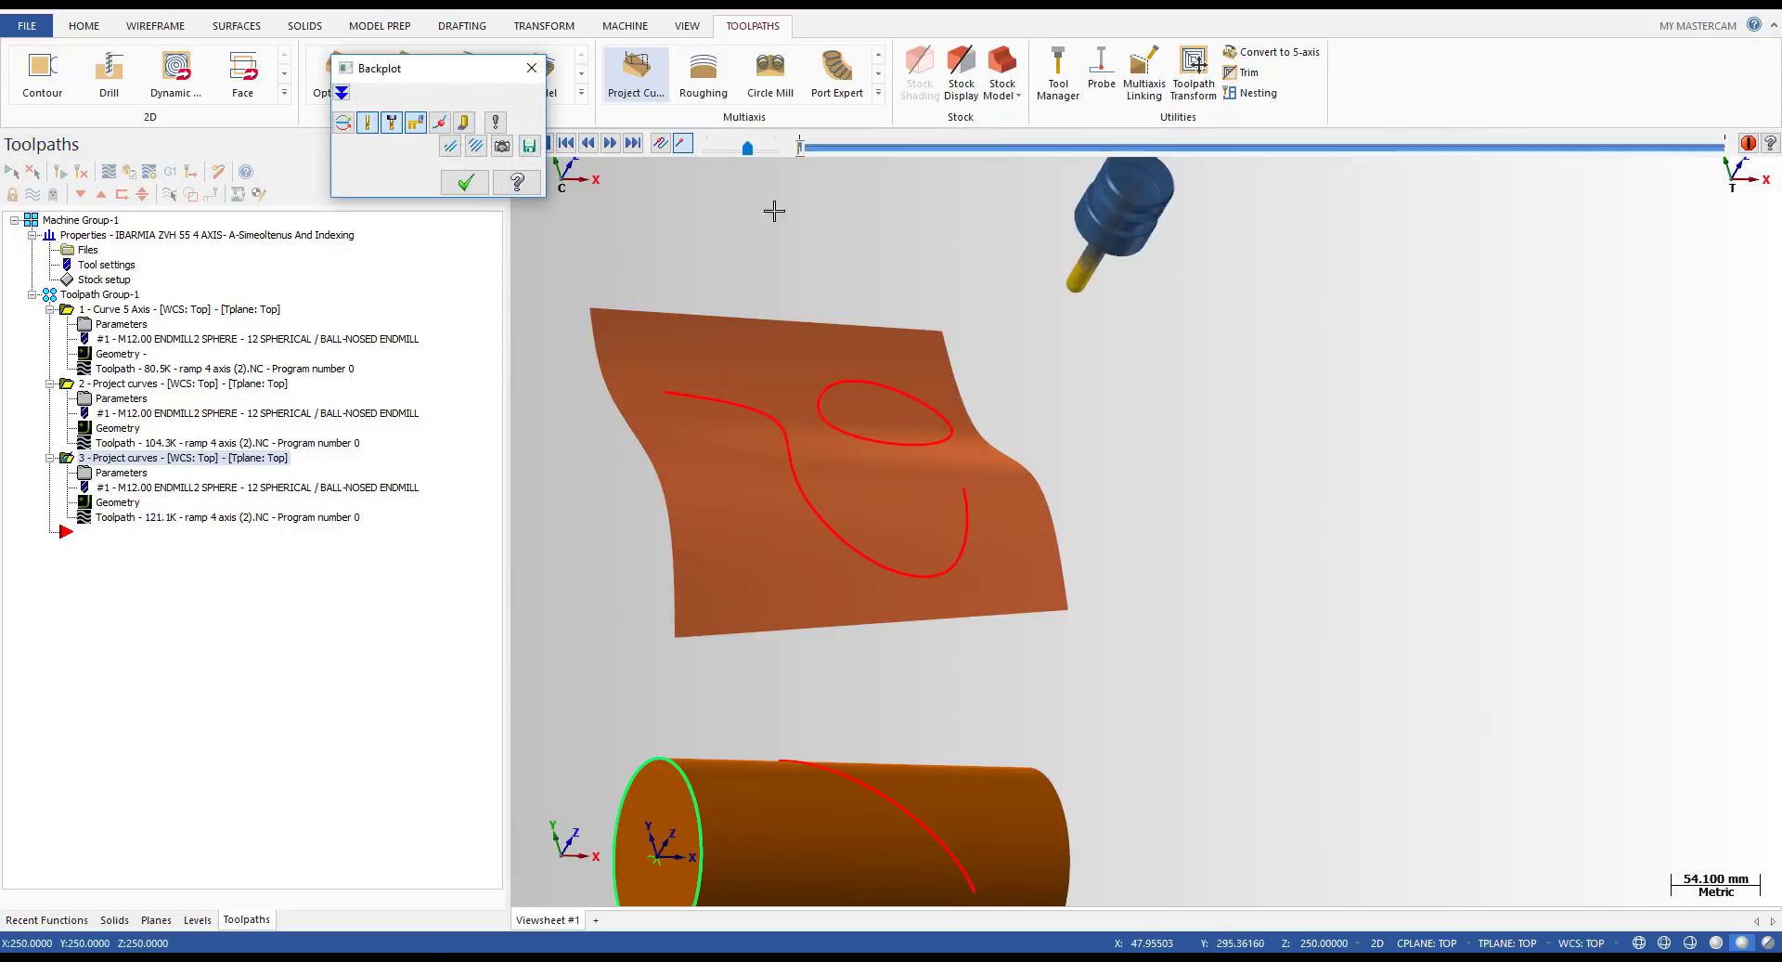
{"action": "mouse_move", "coordinate": [802, 151]}
{"action": "left_mouse_down"}
{"action": "mouse_move", "coordinate": [1339, 233]}
{"action": "mouse_move", "coordinate": [1291, 286]}
{"action": "mouse_move", "coordinate": [1289, 261]}
{"action": "left_mouse_up"}
{"action": "key", "text": "Escape"}
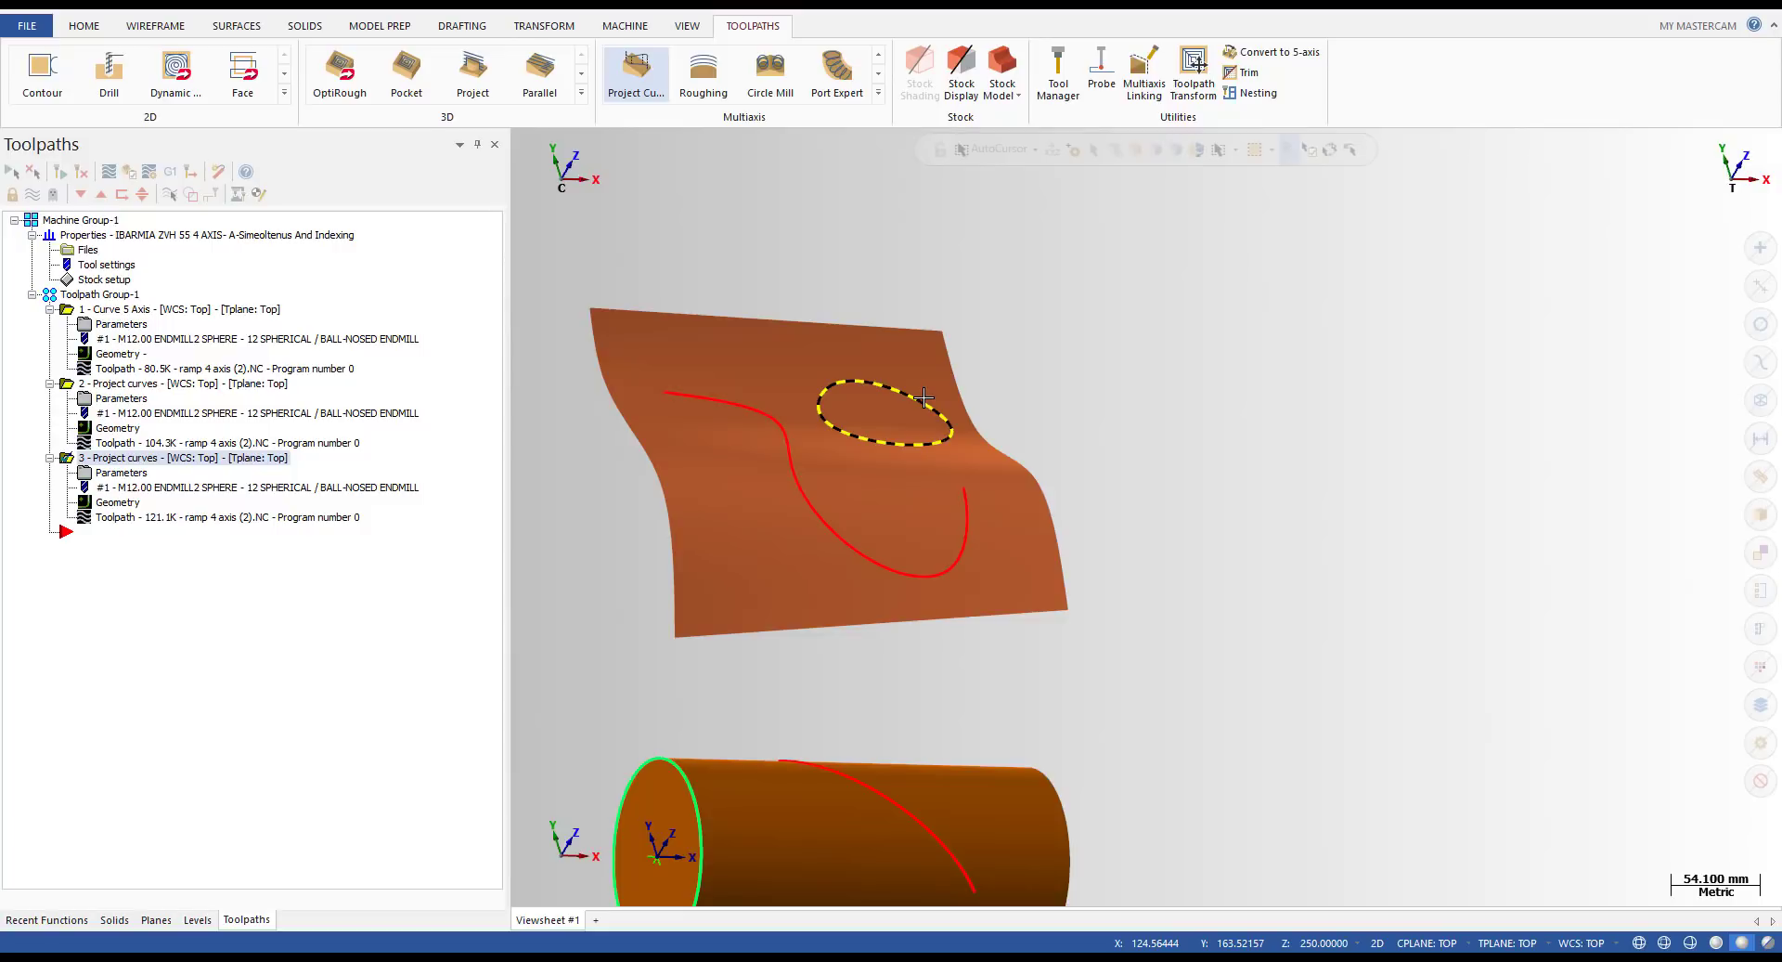
- Copy the open wavy curve once along X with the Dynamic transform, placing the copy beside the wavy surface
{"action": "key", "text": "alt+1"}
{"action": "middle_click_drag", "start_coordinate": [863, 522], "coordinate": [930, 423]}
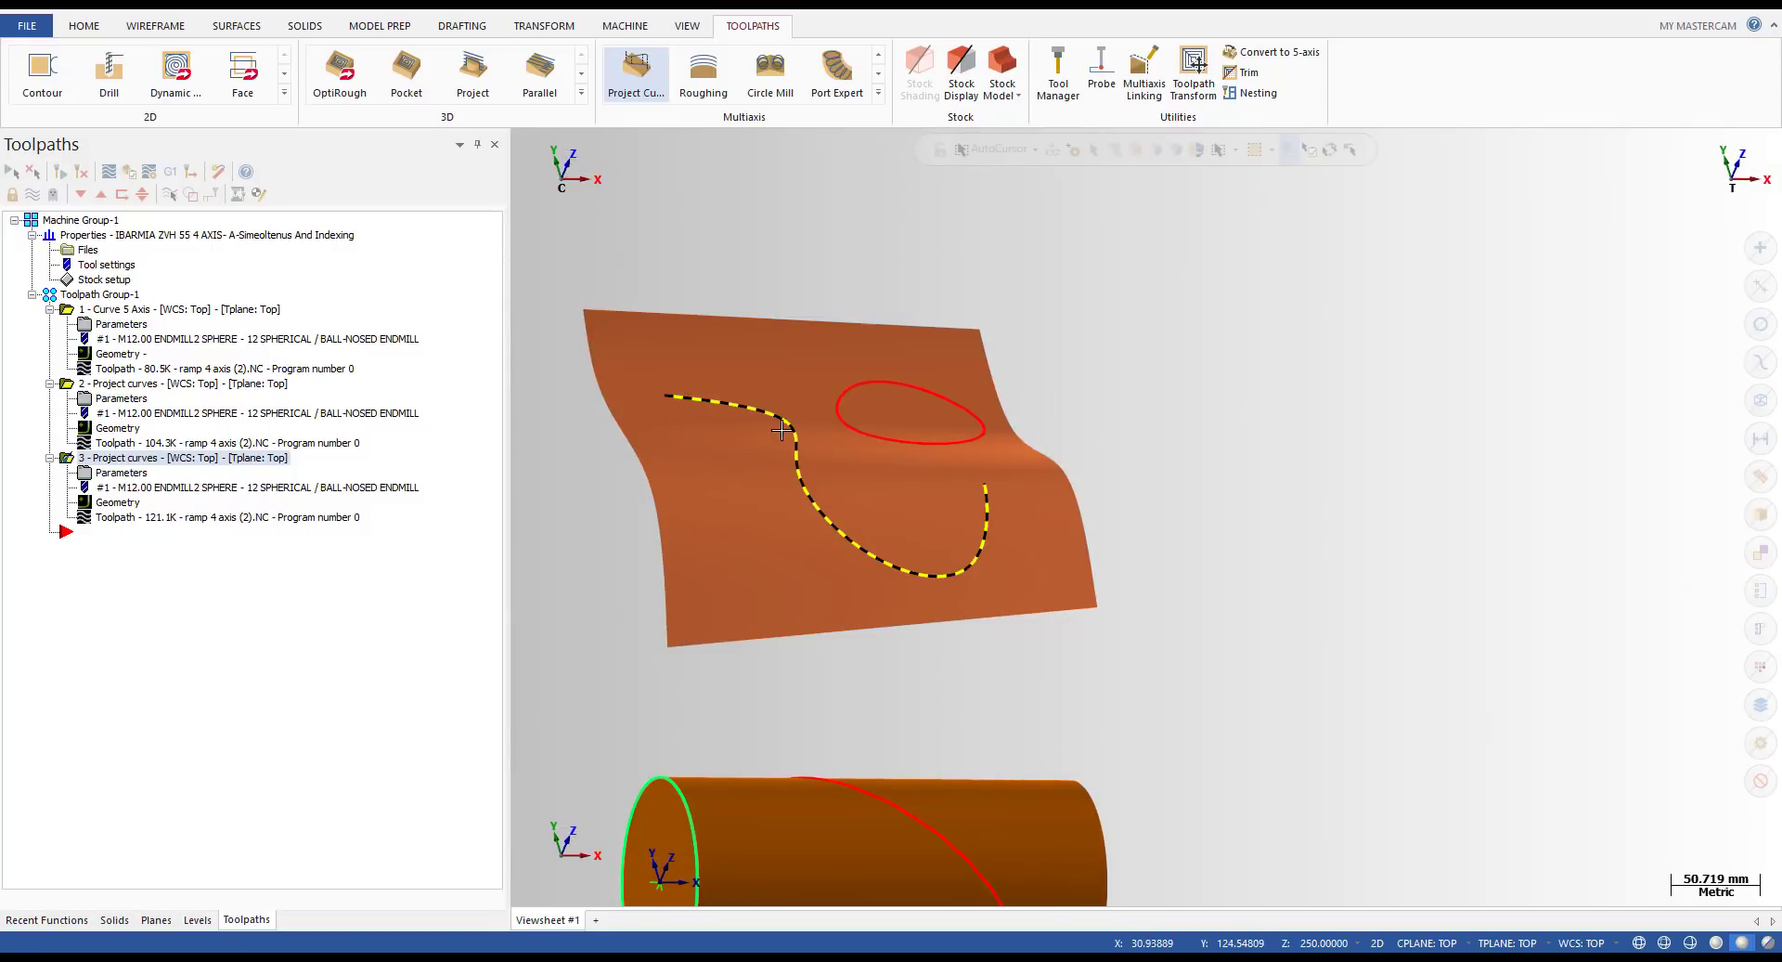
{"action": "left_click", "coordinate": [781, 430]}
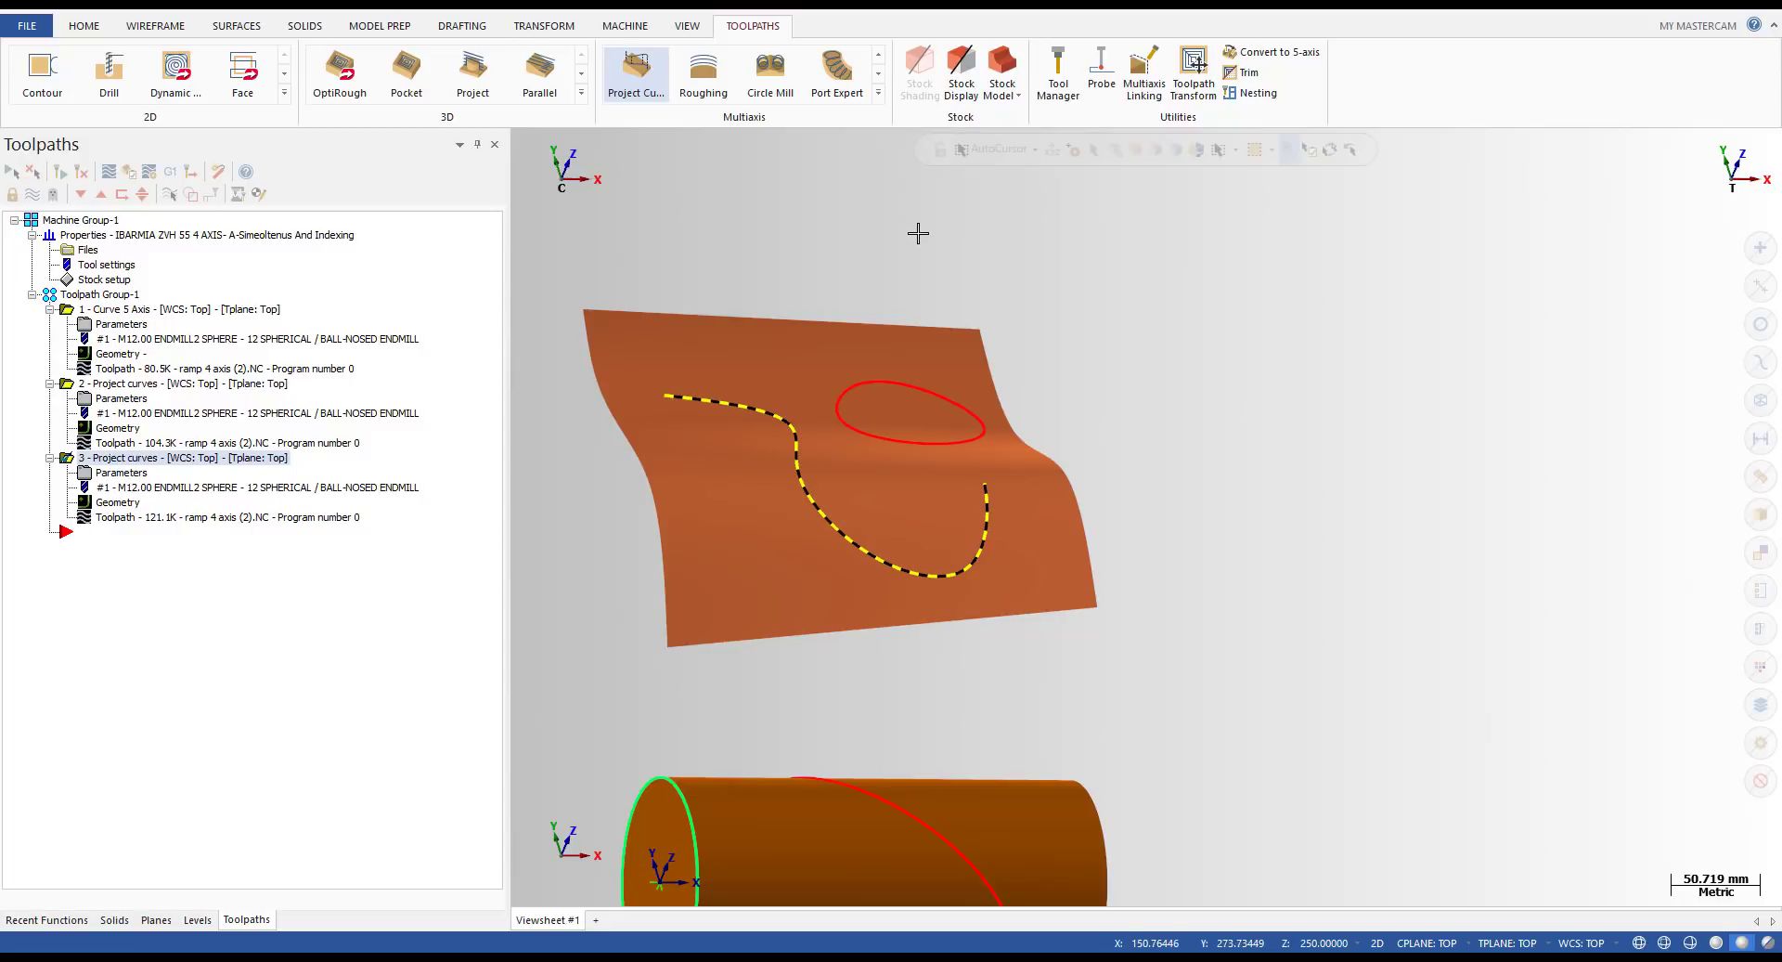
{"action": "left_click", "coordinate": [555, 26]}
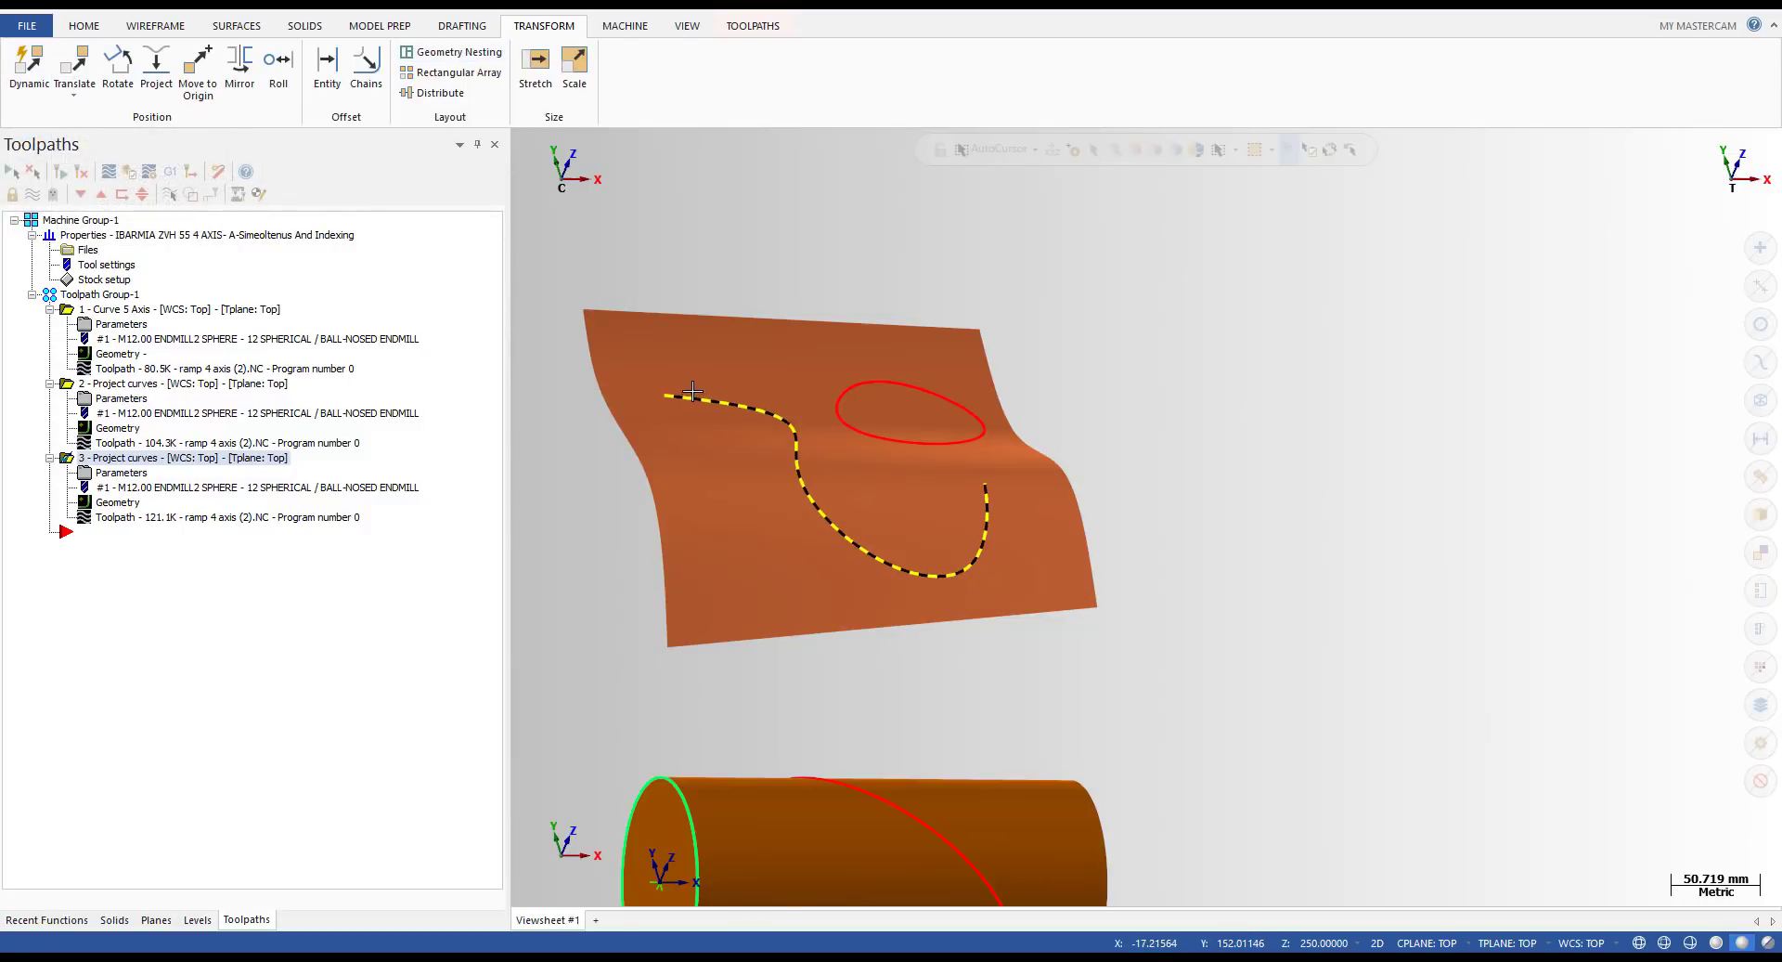
{"action": "left_click", "coordinate": [660, 264]}
{"action": "left_click", "coordinate": [50, 278]}
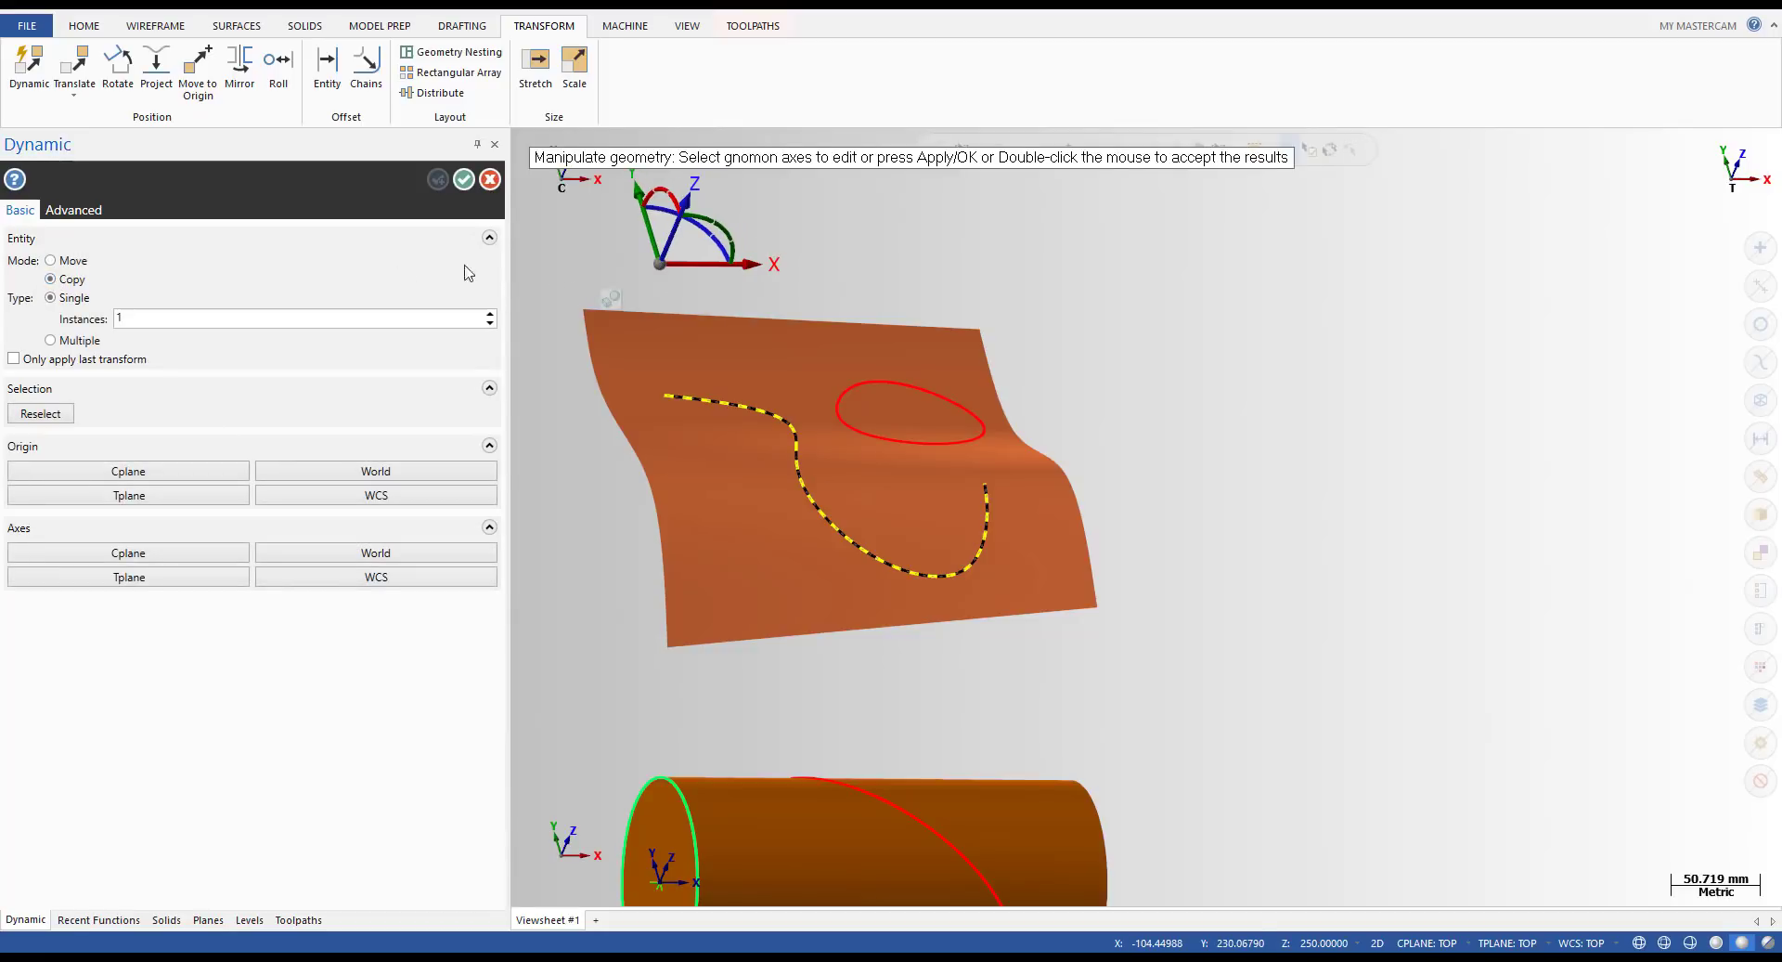
{"action": "left_click", "coordinate": [687, 264]}
{"action": "left_click", "coordinate": [1082, 286]}
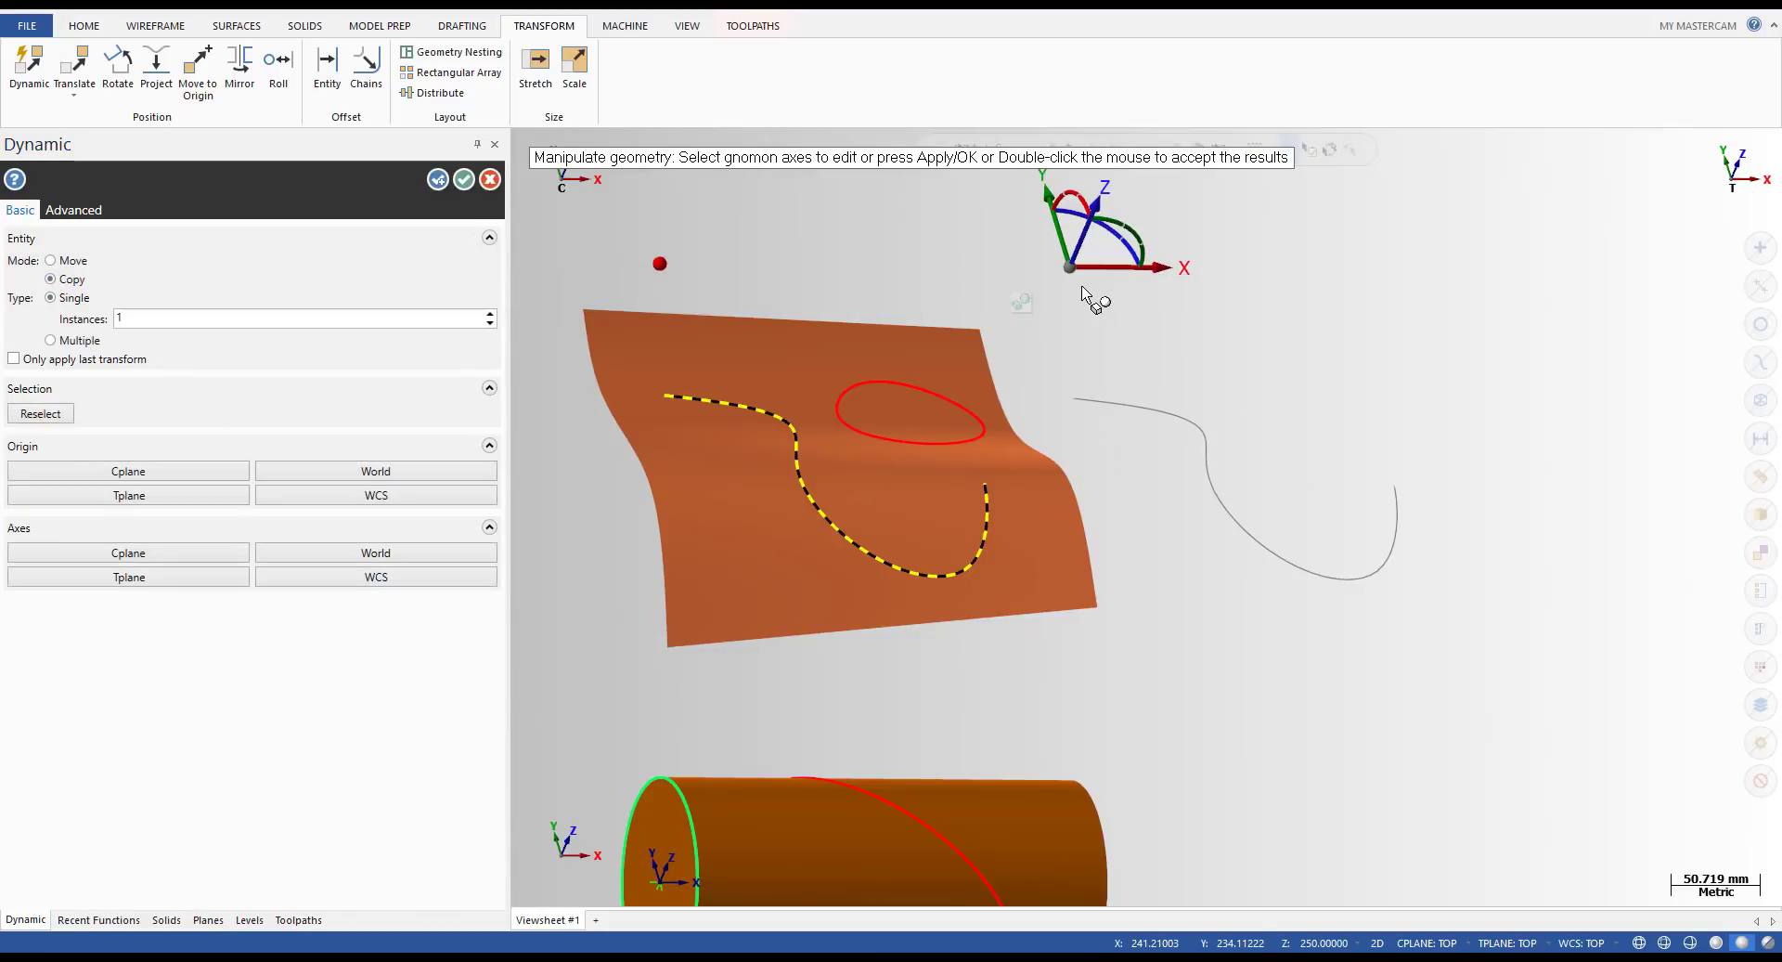
{"action": "double_click", "coordinate": [1083, 289]}
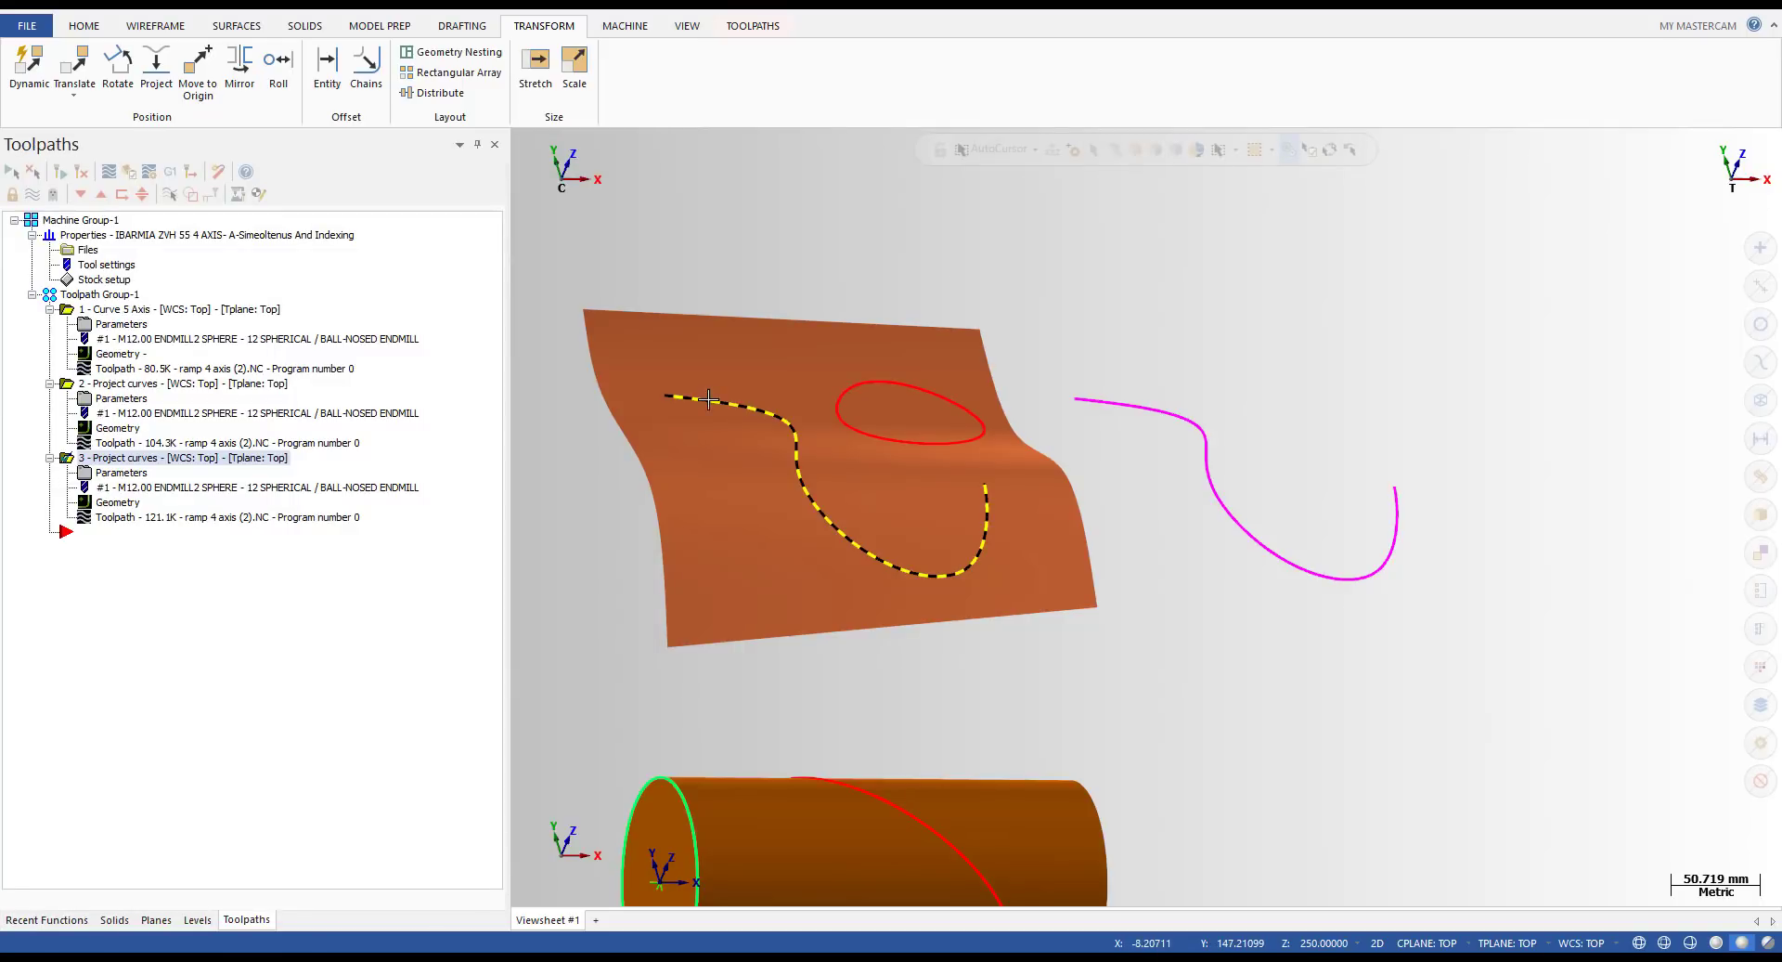
- Move the copied curve onto the original with the Dynamic transform in Move mode, matching their start endpoints on the wavy surface
{"action": "left_click", "coordinate": [1143, 404]}
{"action": "key", "text": "Return"}
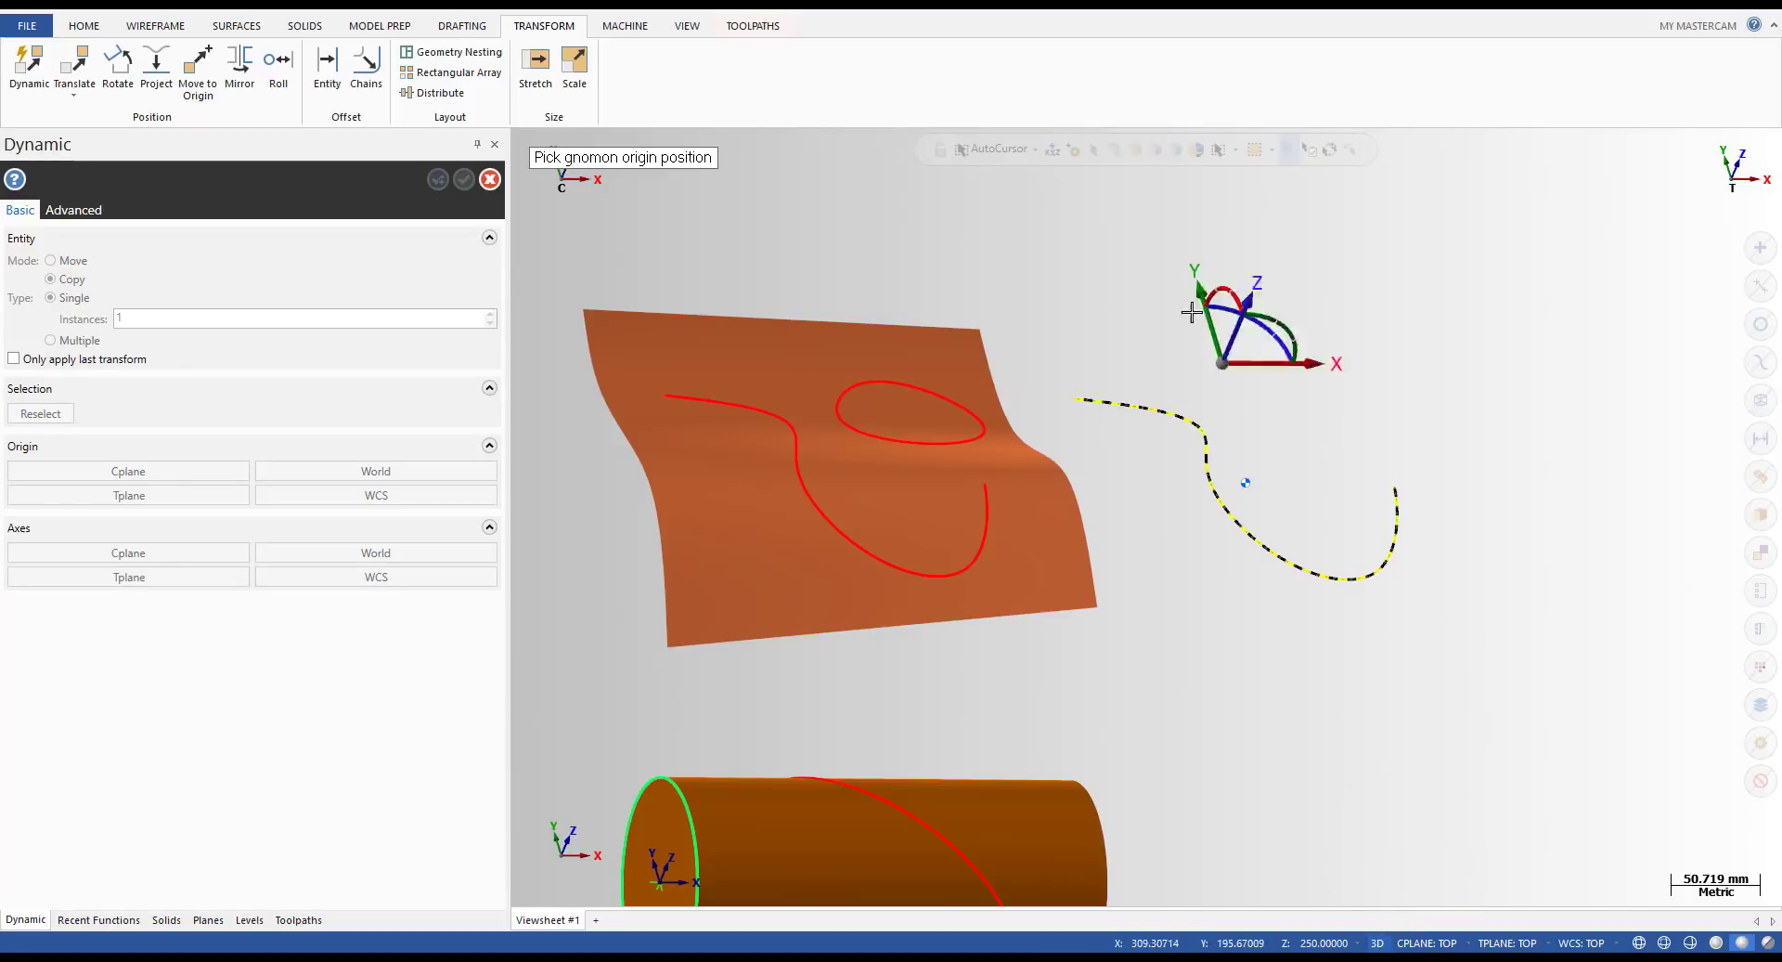
{"action": "left_click", "coordinate": [1074, 401]}
{"action": "left_click", "coordinate": [1075, 401]}
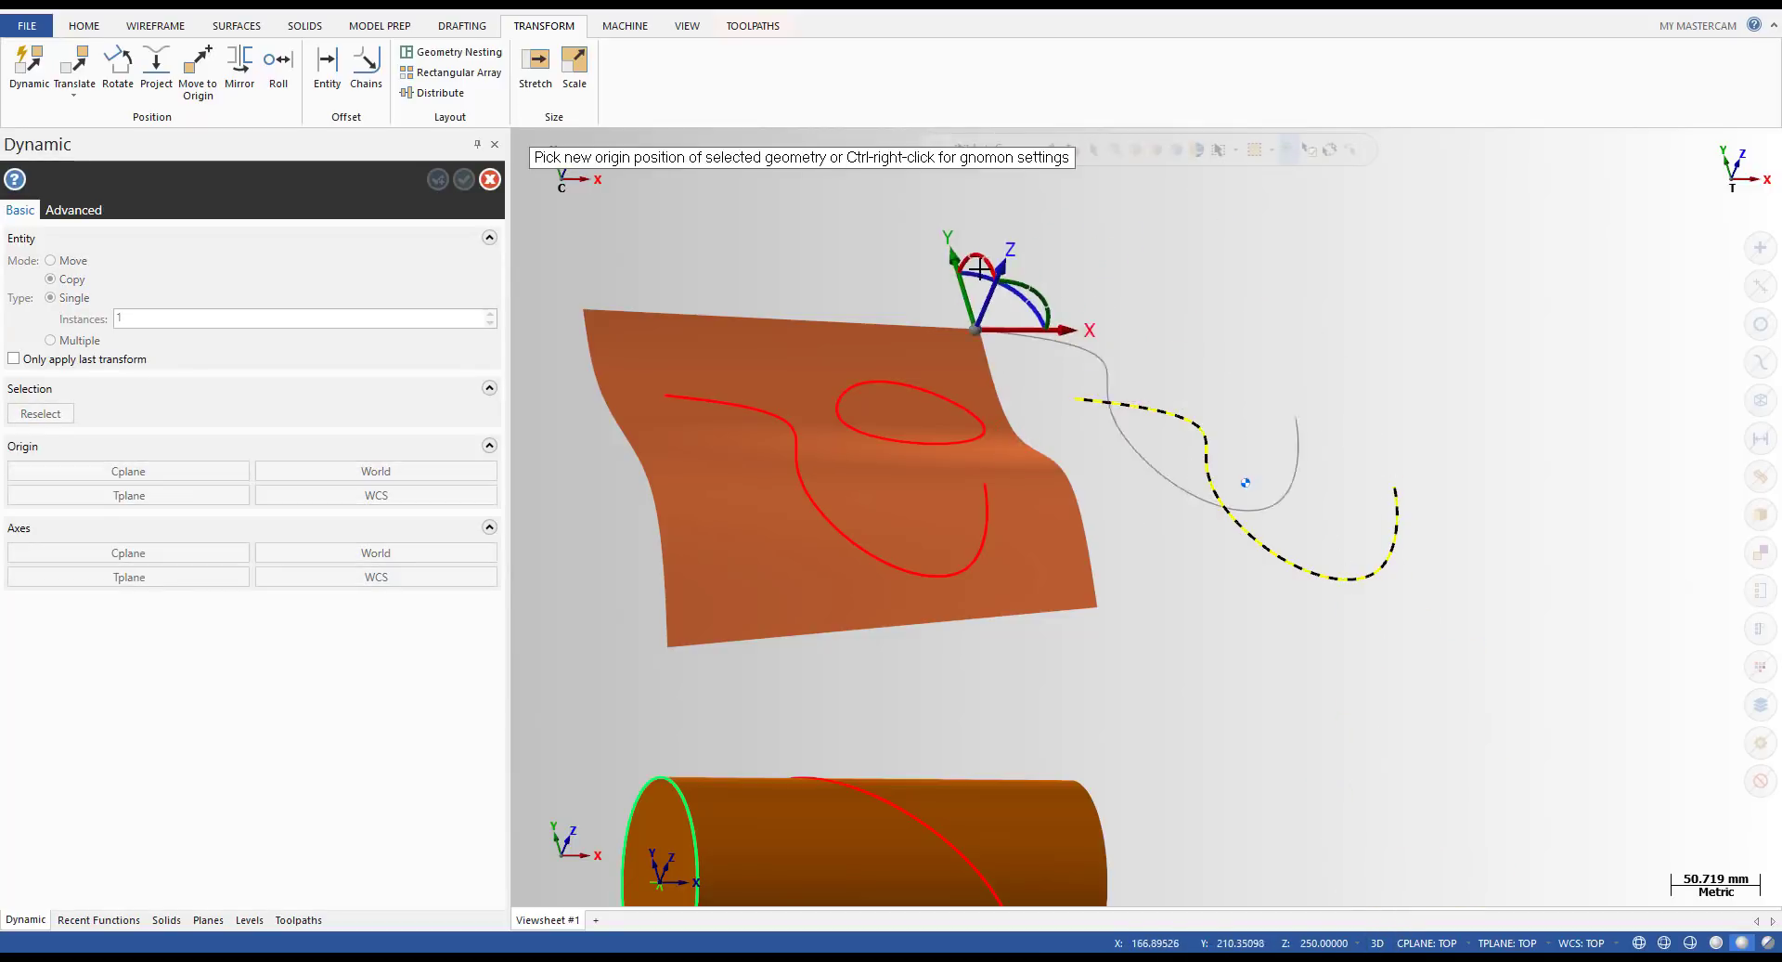
{"action": "left_click", "coordinate": [667, 396]}
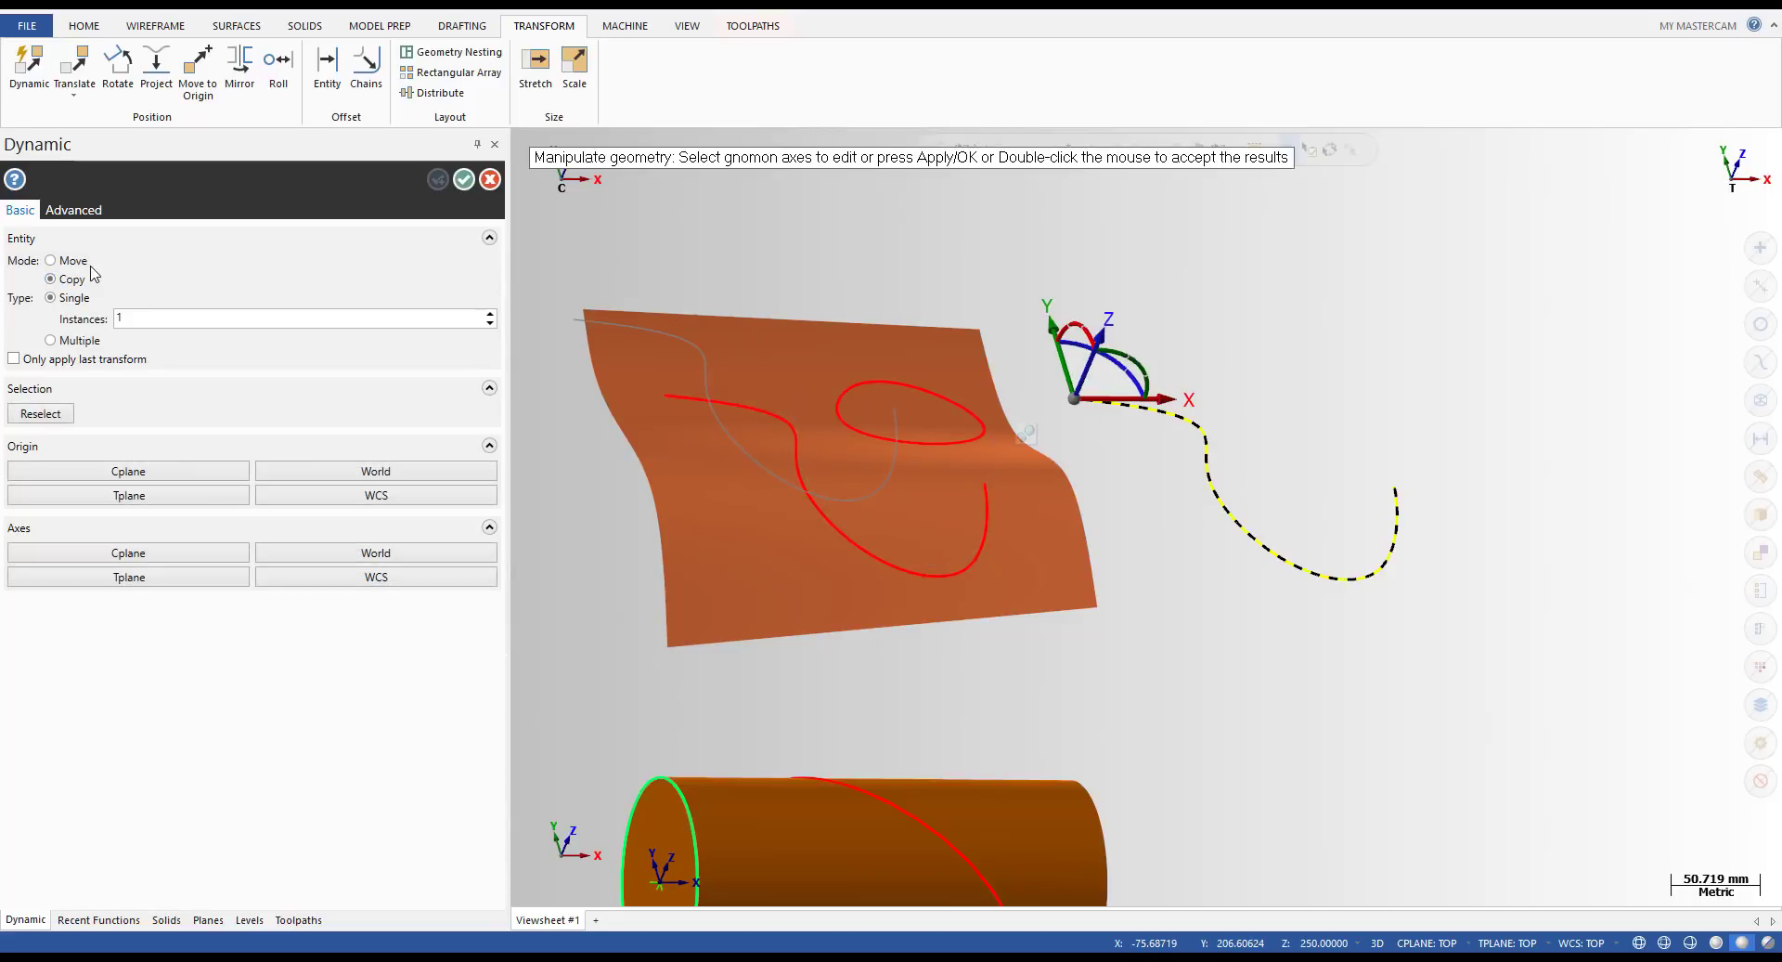
{"action": "left_click", "coordinate": [72, 261]}
{"action": "left_click", "coordinate": [1074, 399]}
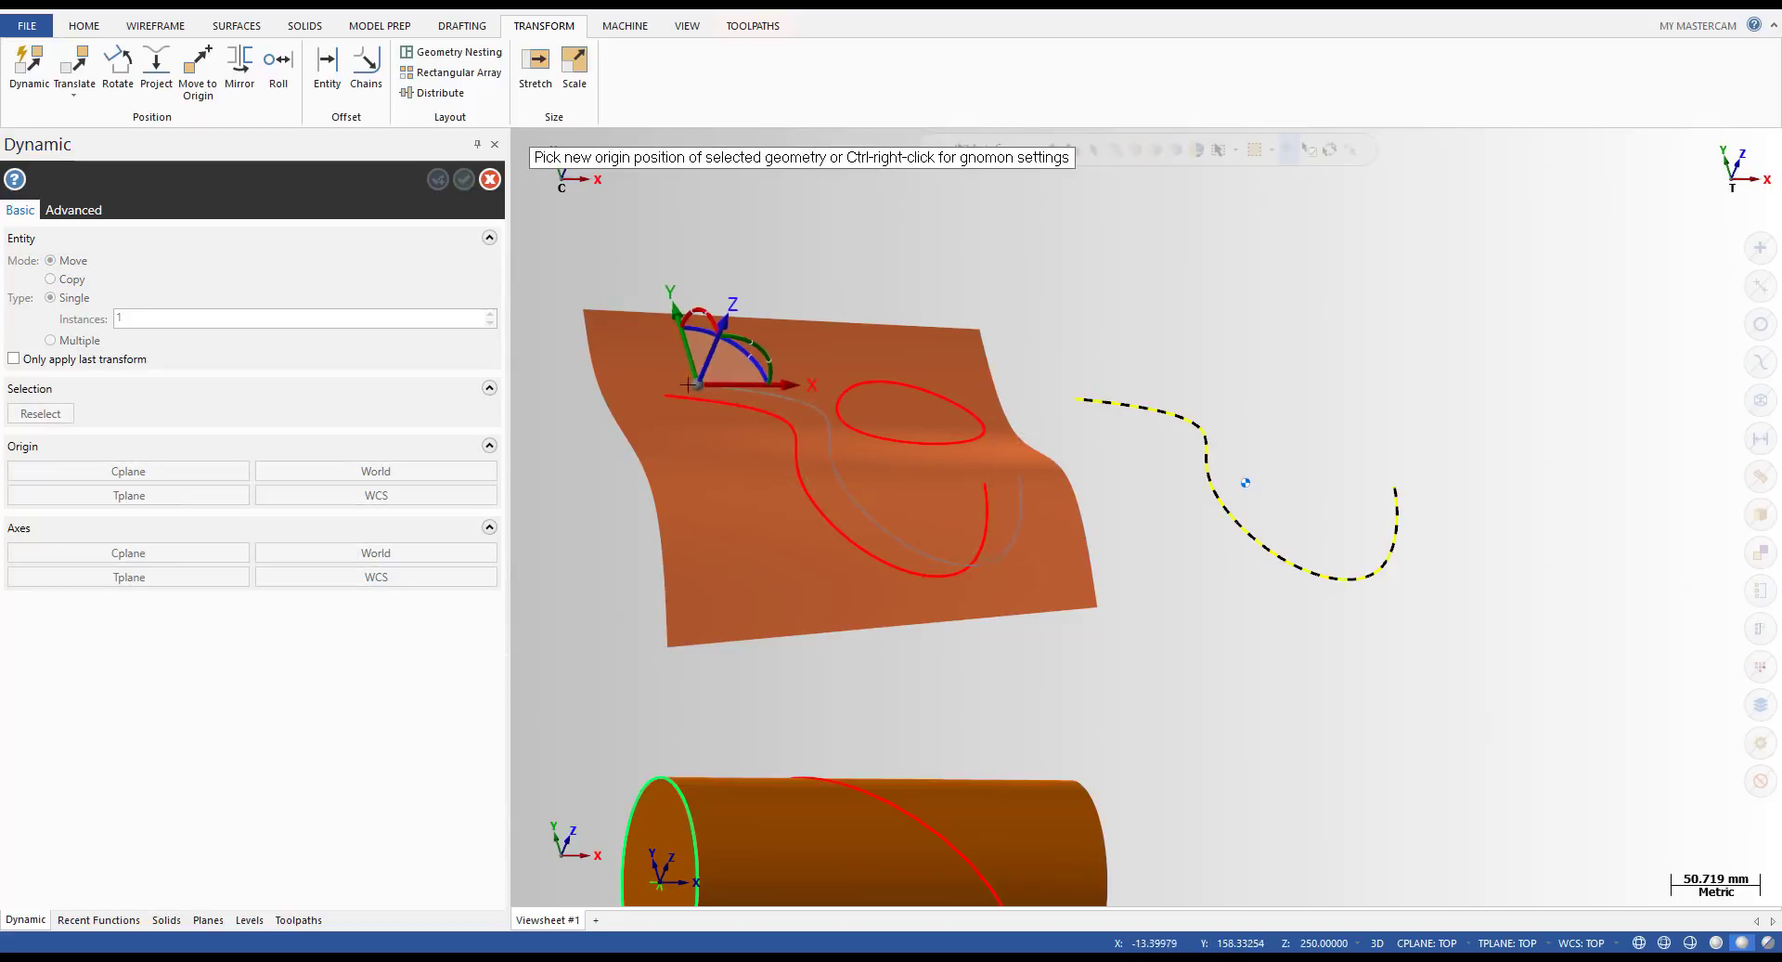
{"action": "left_click", "coordinate": [666, 396]}
{"action": "key", "text": "Return"}
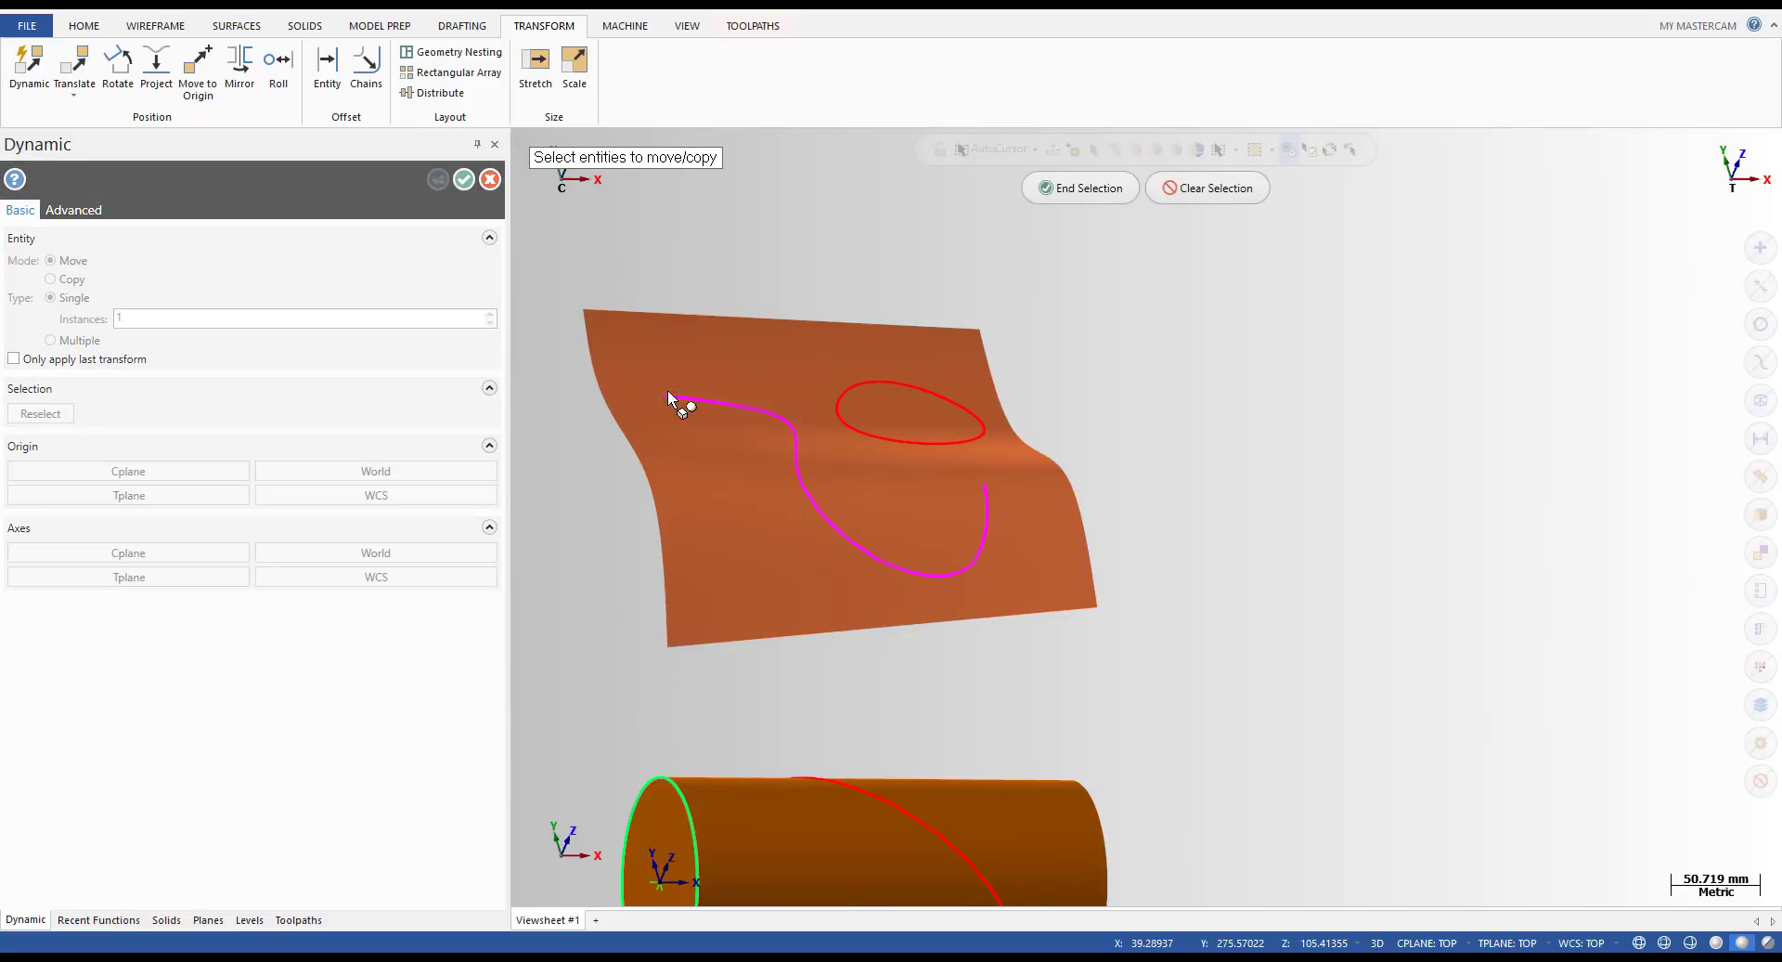
{"action": "key", "text": "Escape"}
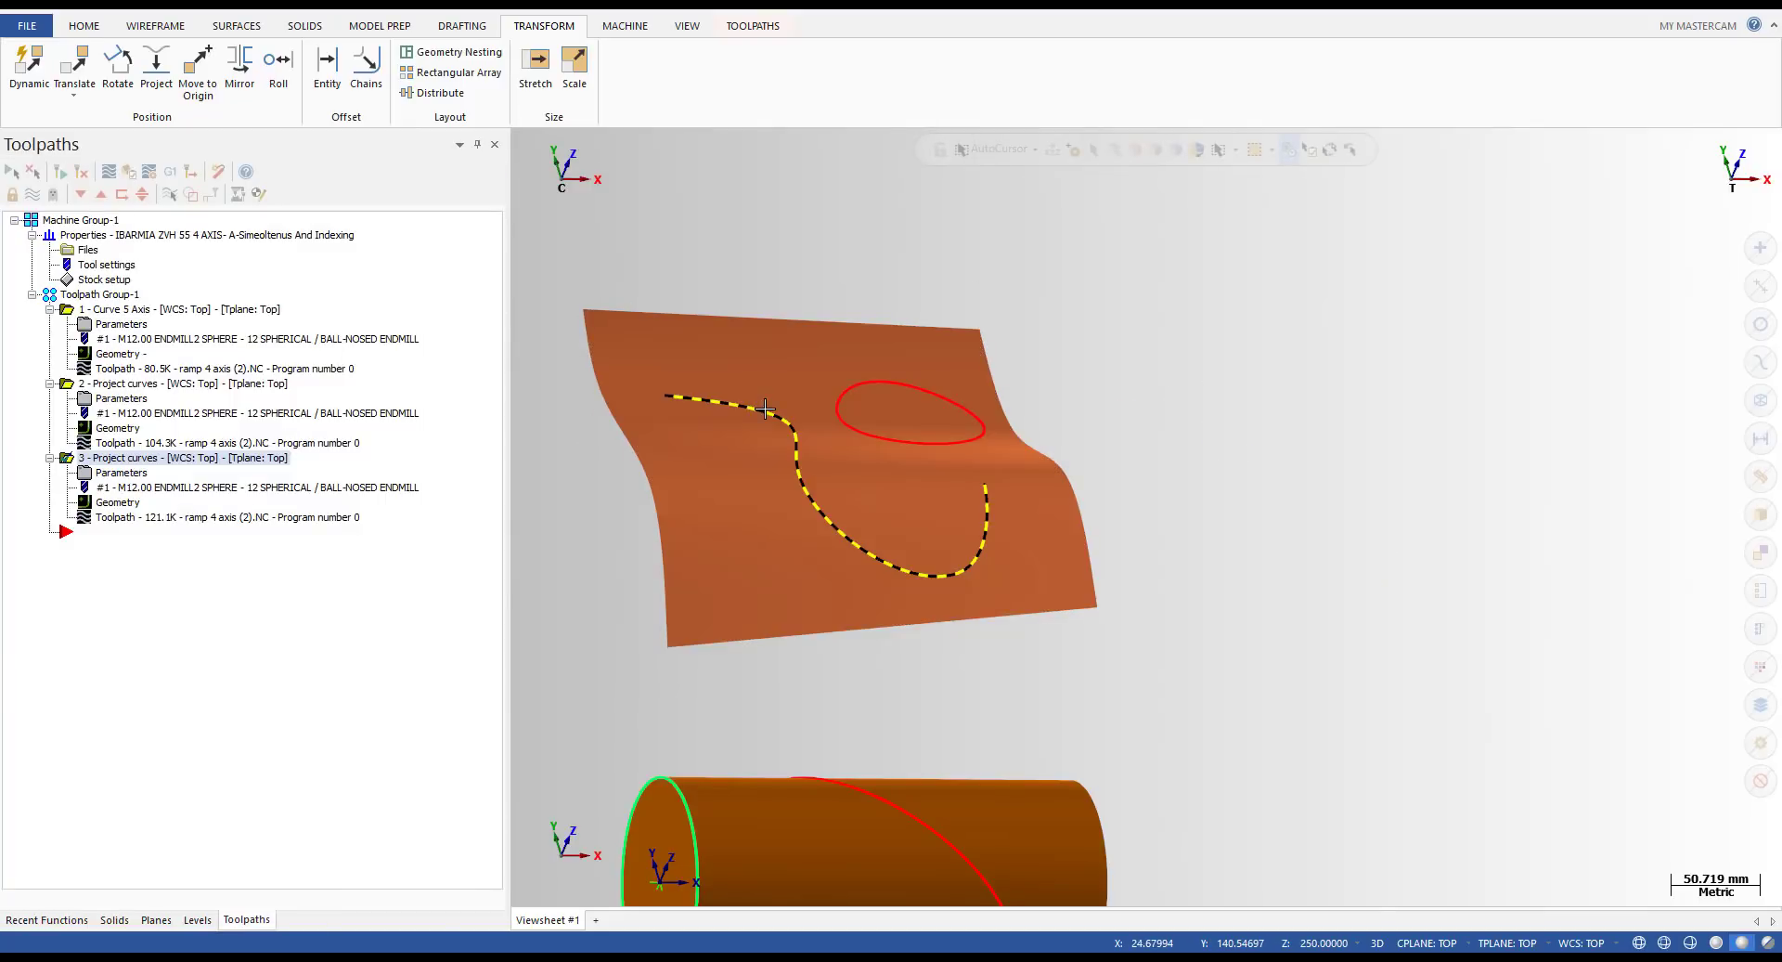
- Clear the transform result colors from the moved curve
{"action": "scroll", "coordinate": [751, 401], "scroll_direction": "up", "scroll_amount": 2}
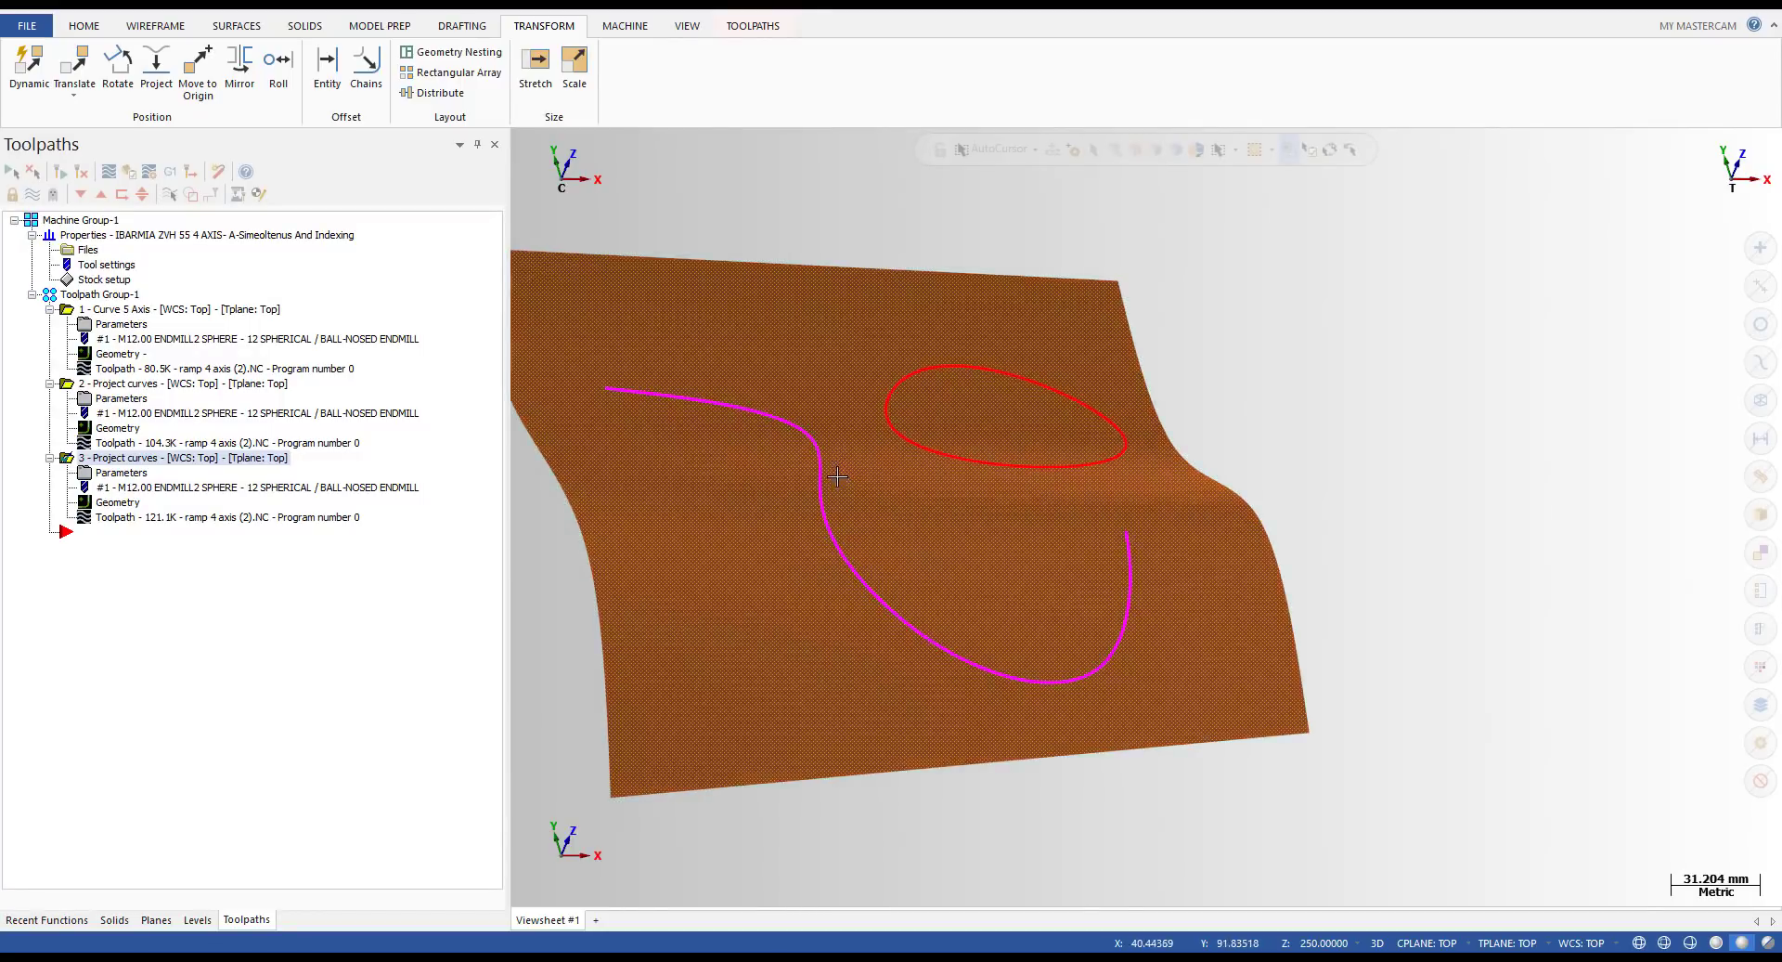
{"action": "scroll", "coordinate": [864, 388], "scroll_direction": "down", "scroll_amount": 1}
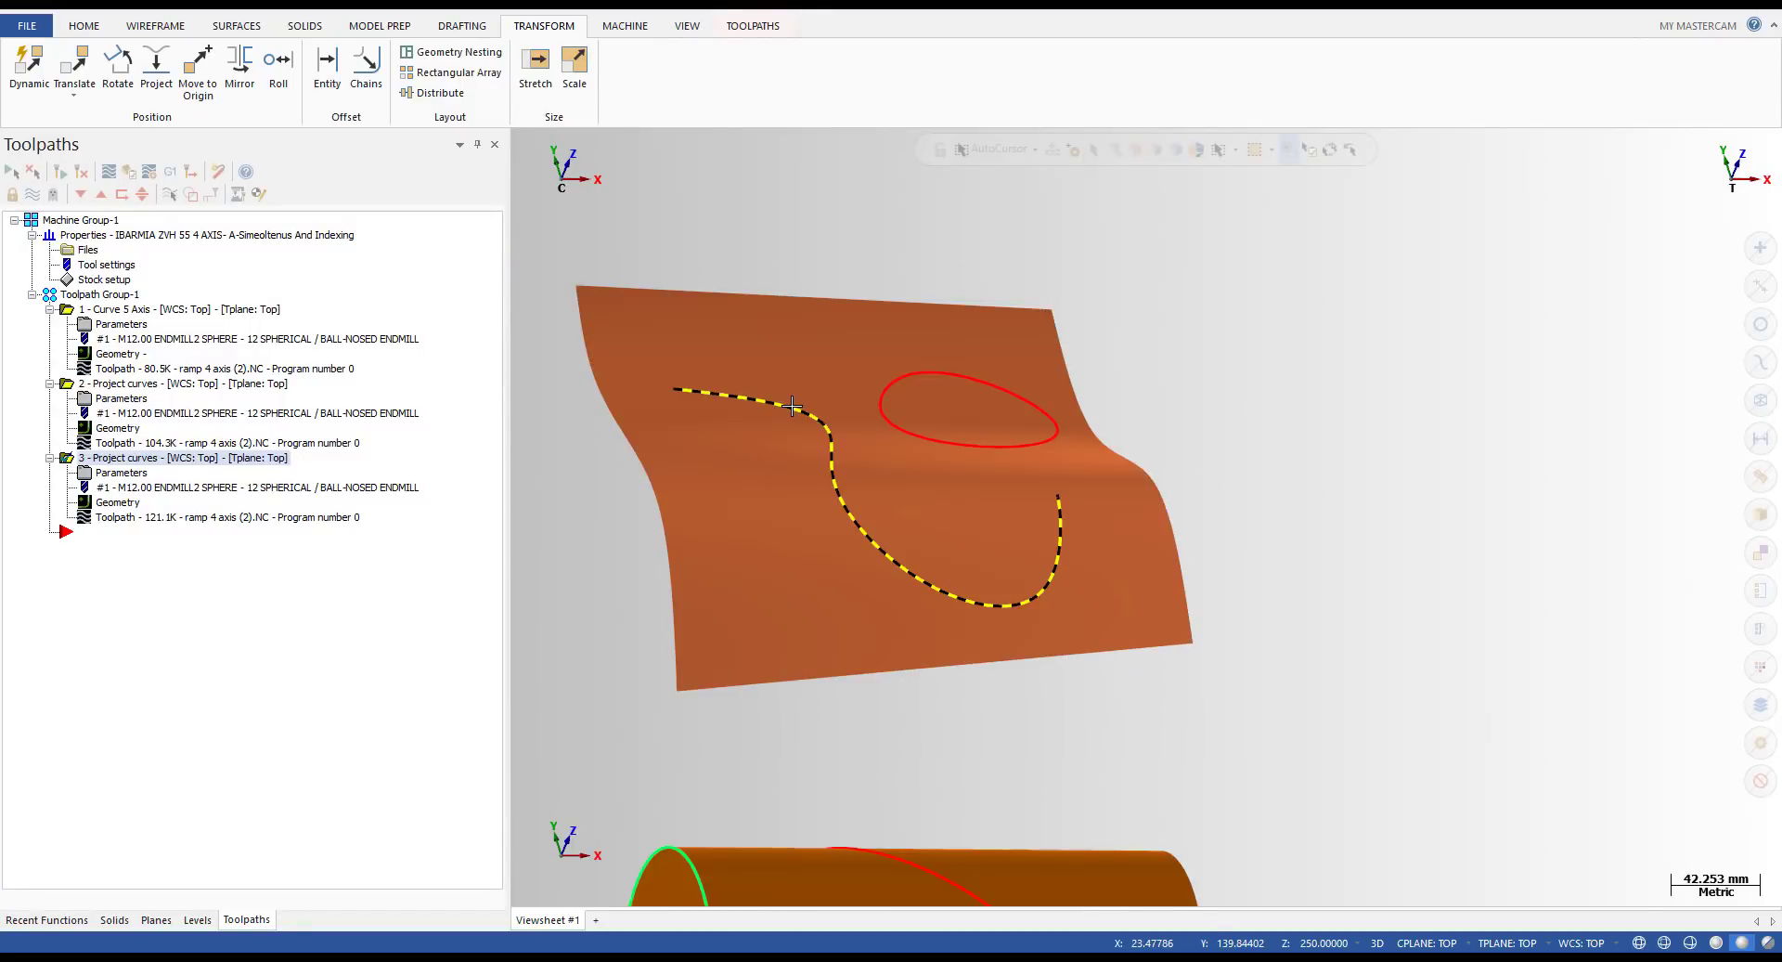
{"action": "left_click", "coordinate": [792, 406]}
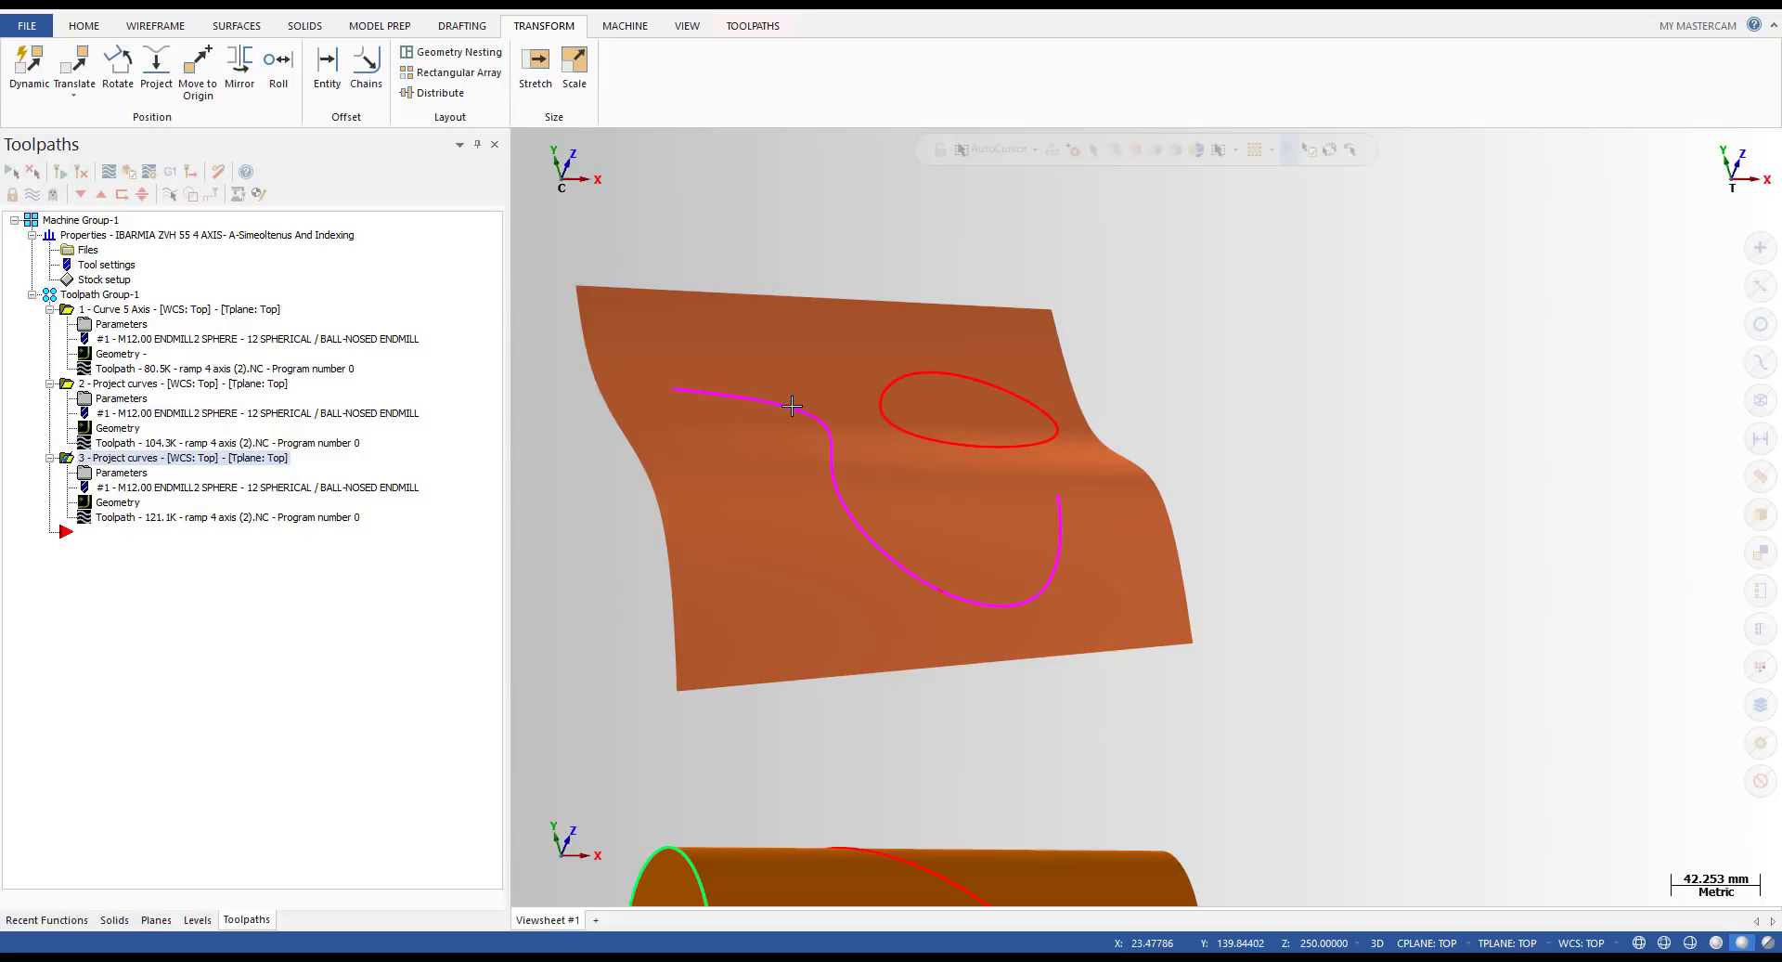
{"action": "right_click", "coordinate": [1427, 336]}
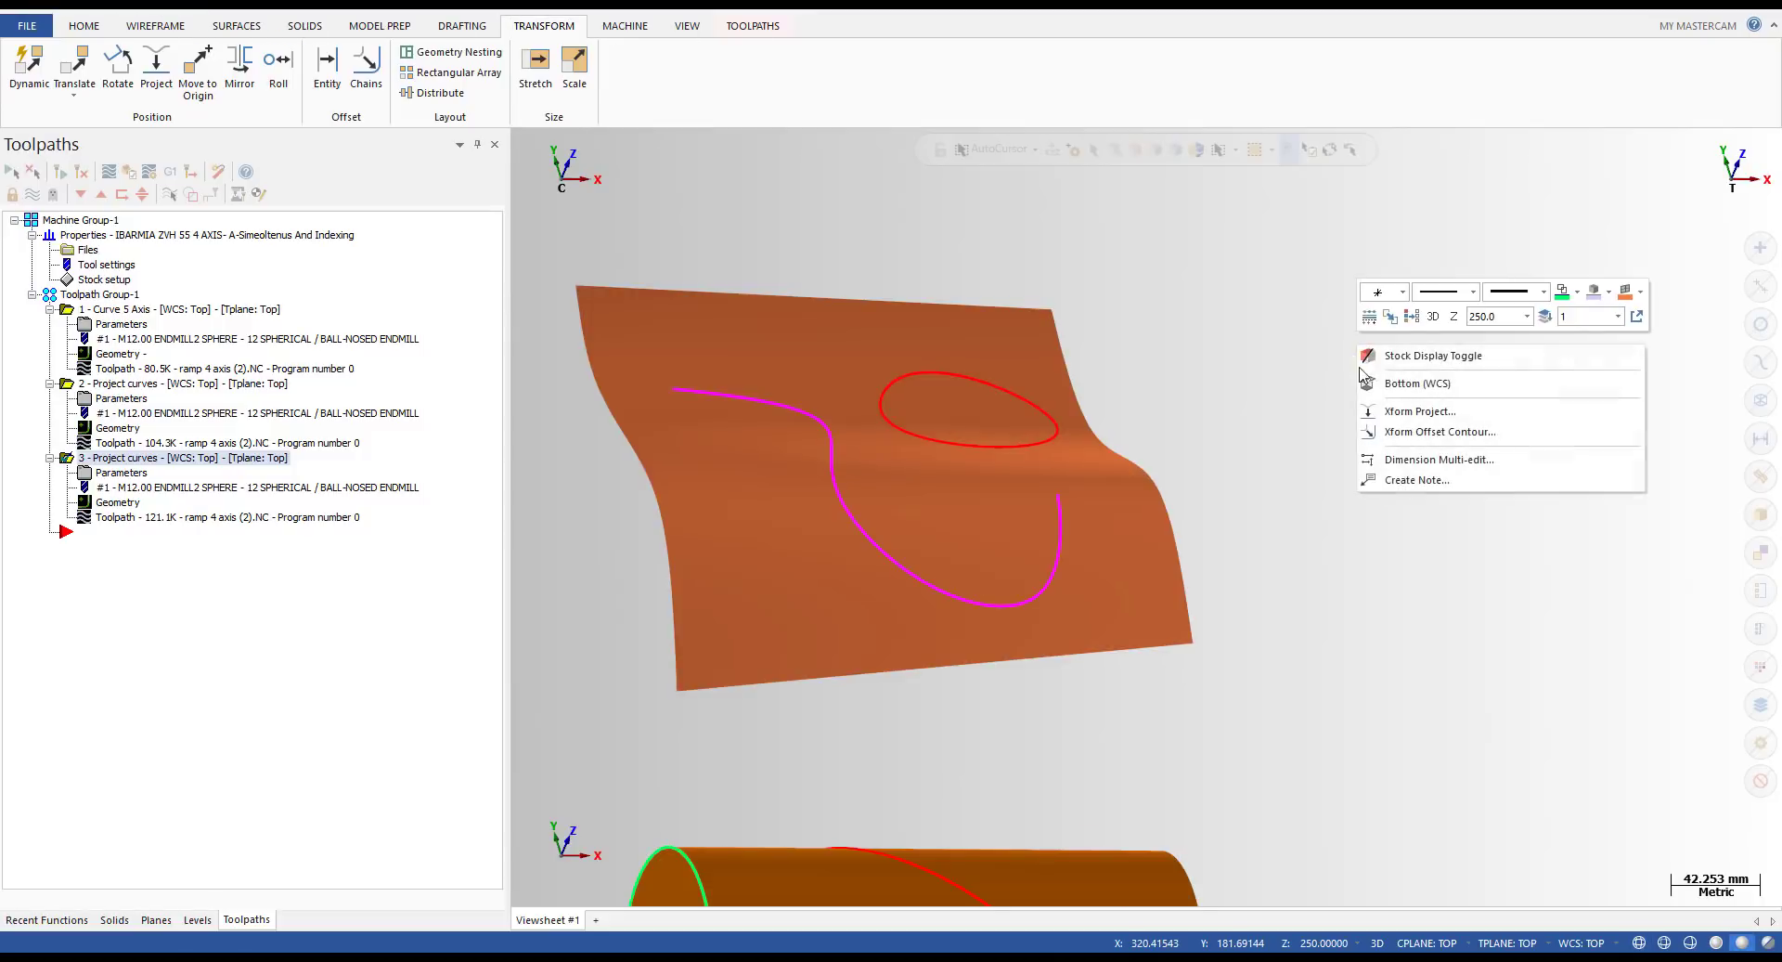
{"action": "left_click", "coordinate": [1409, 320]}
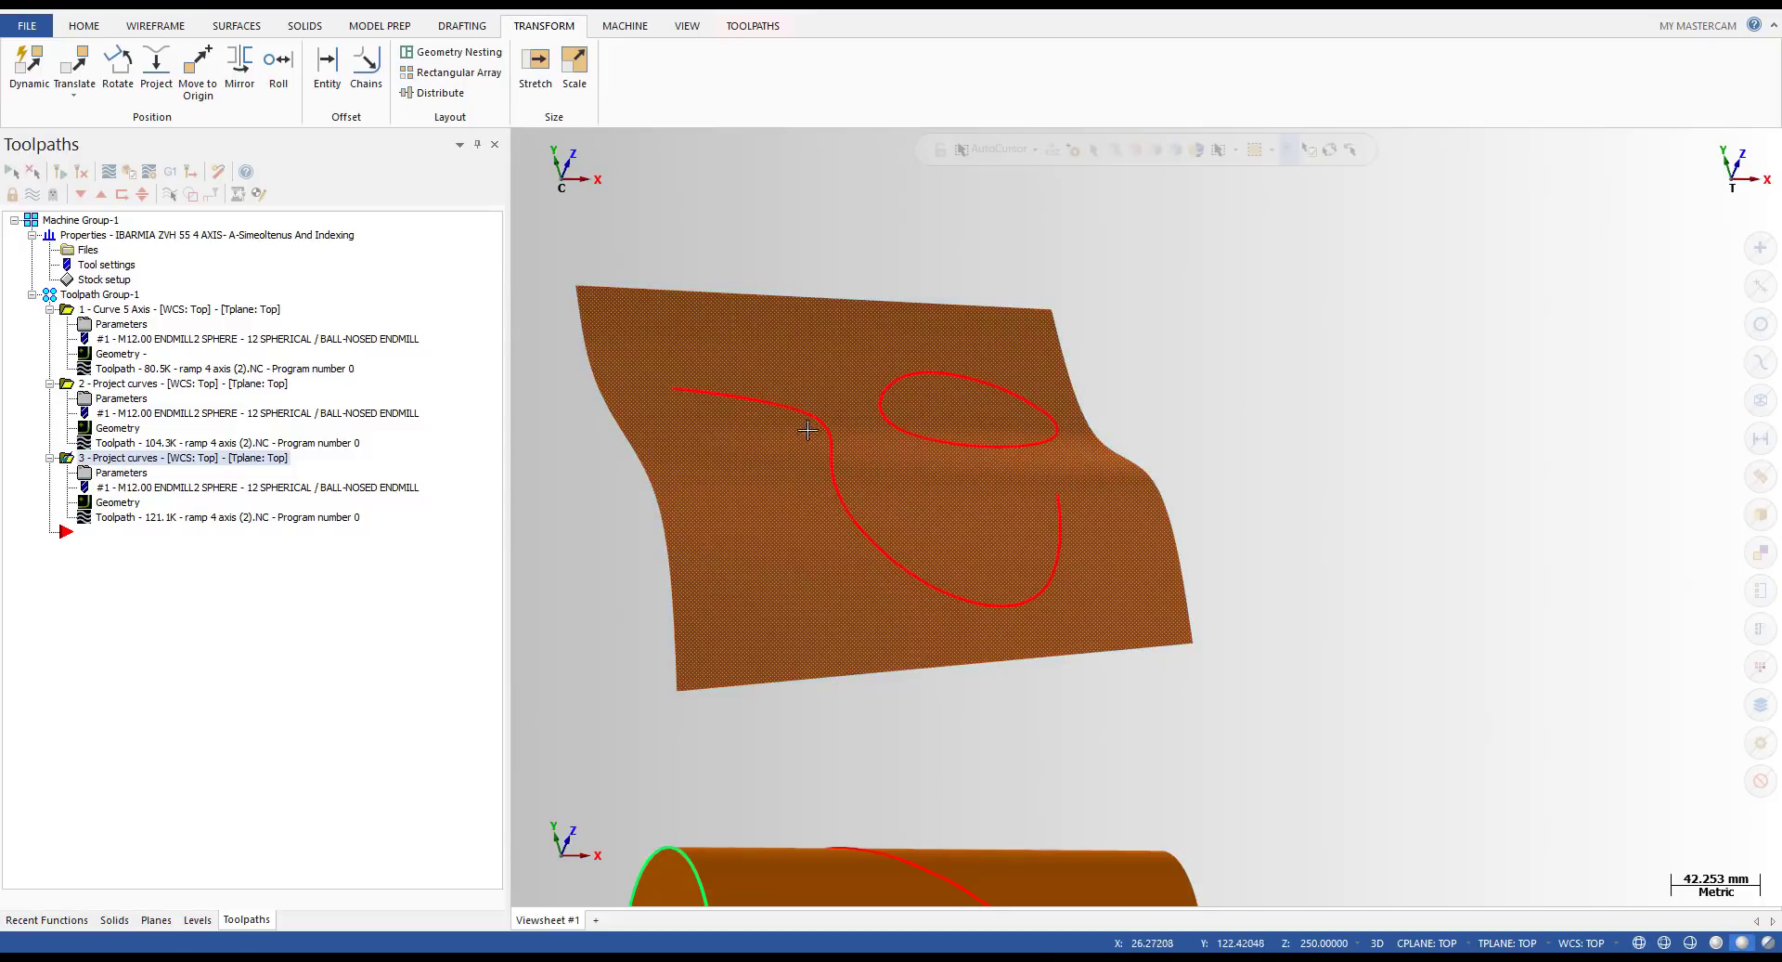
- Start rechaining all projection curves of the third Project curves toolpath, discarding its existing chain
{"action": "left_click", "coordinate": [131, 503]}
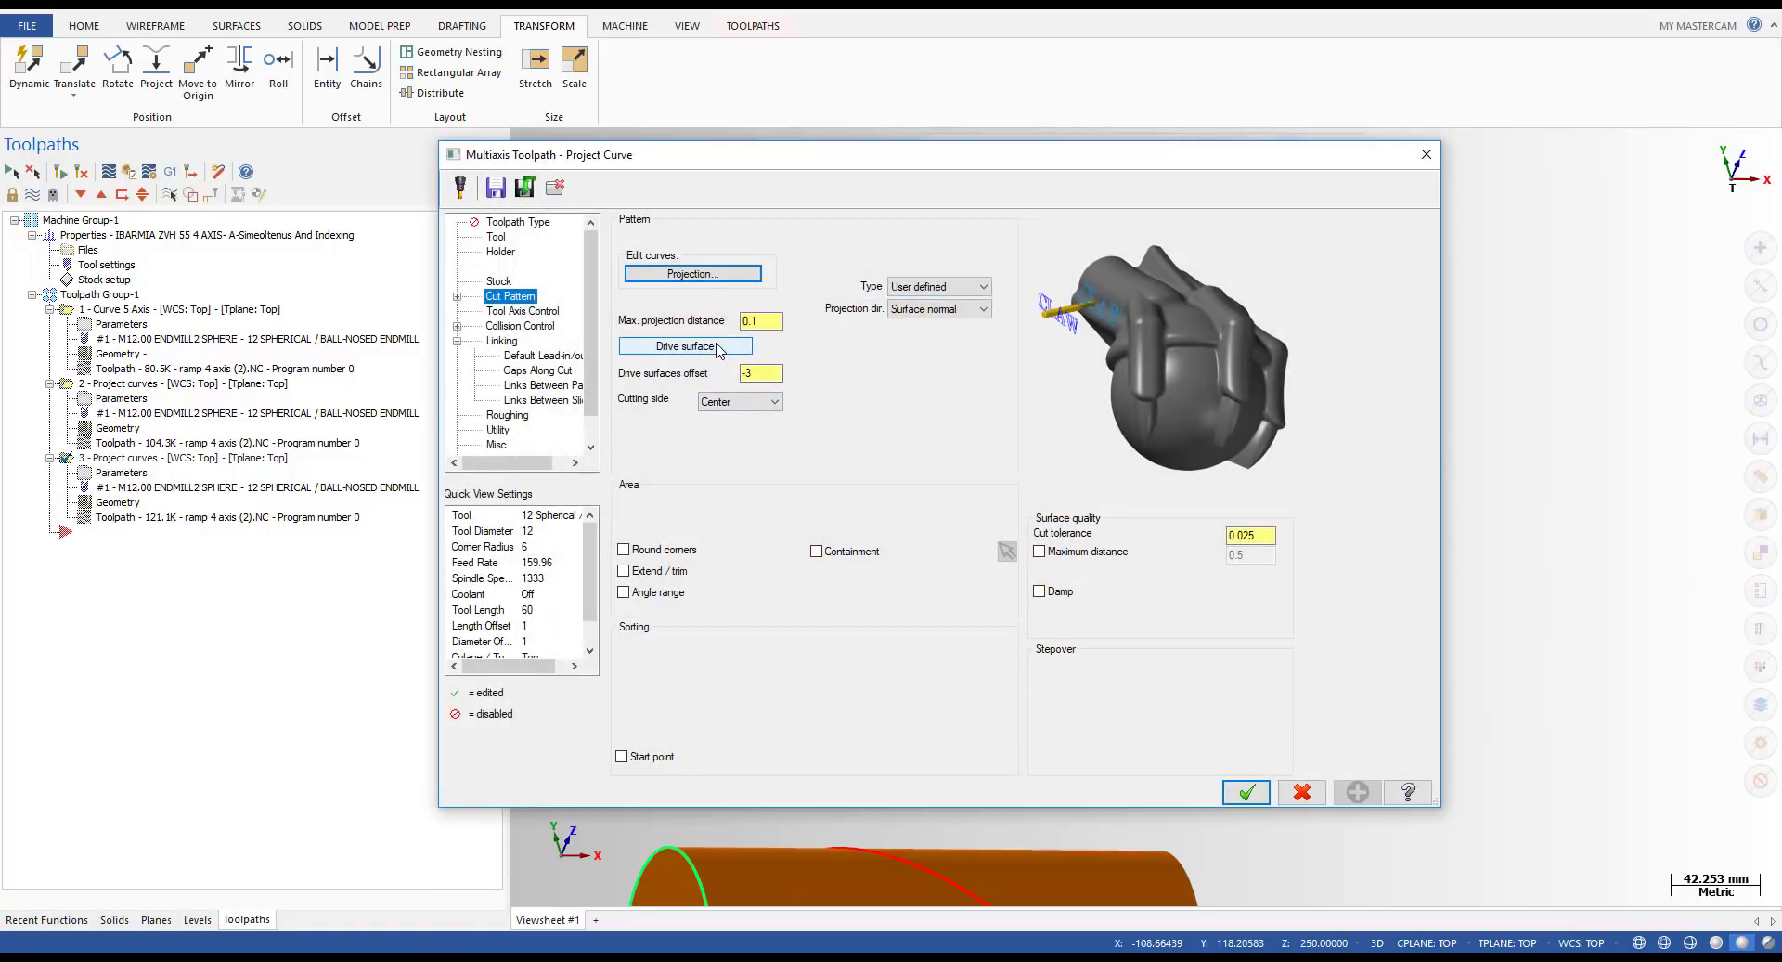
{"action": "left_click", "coordinate": [720, 274]}
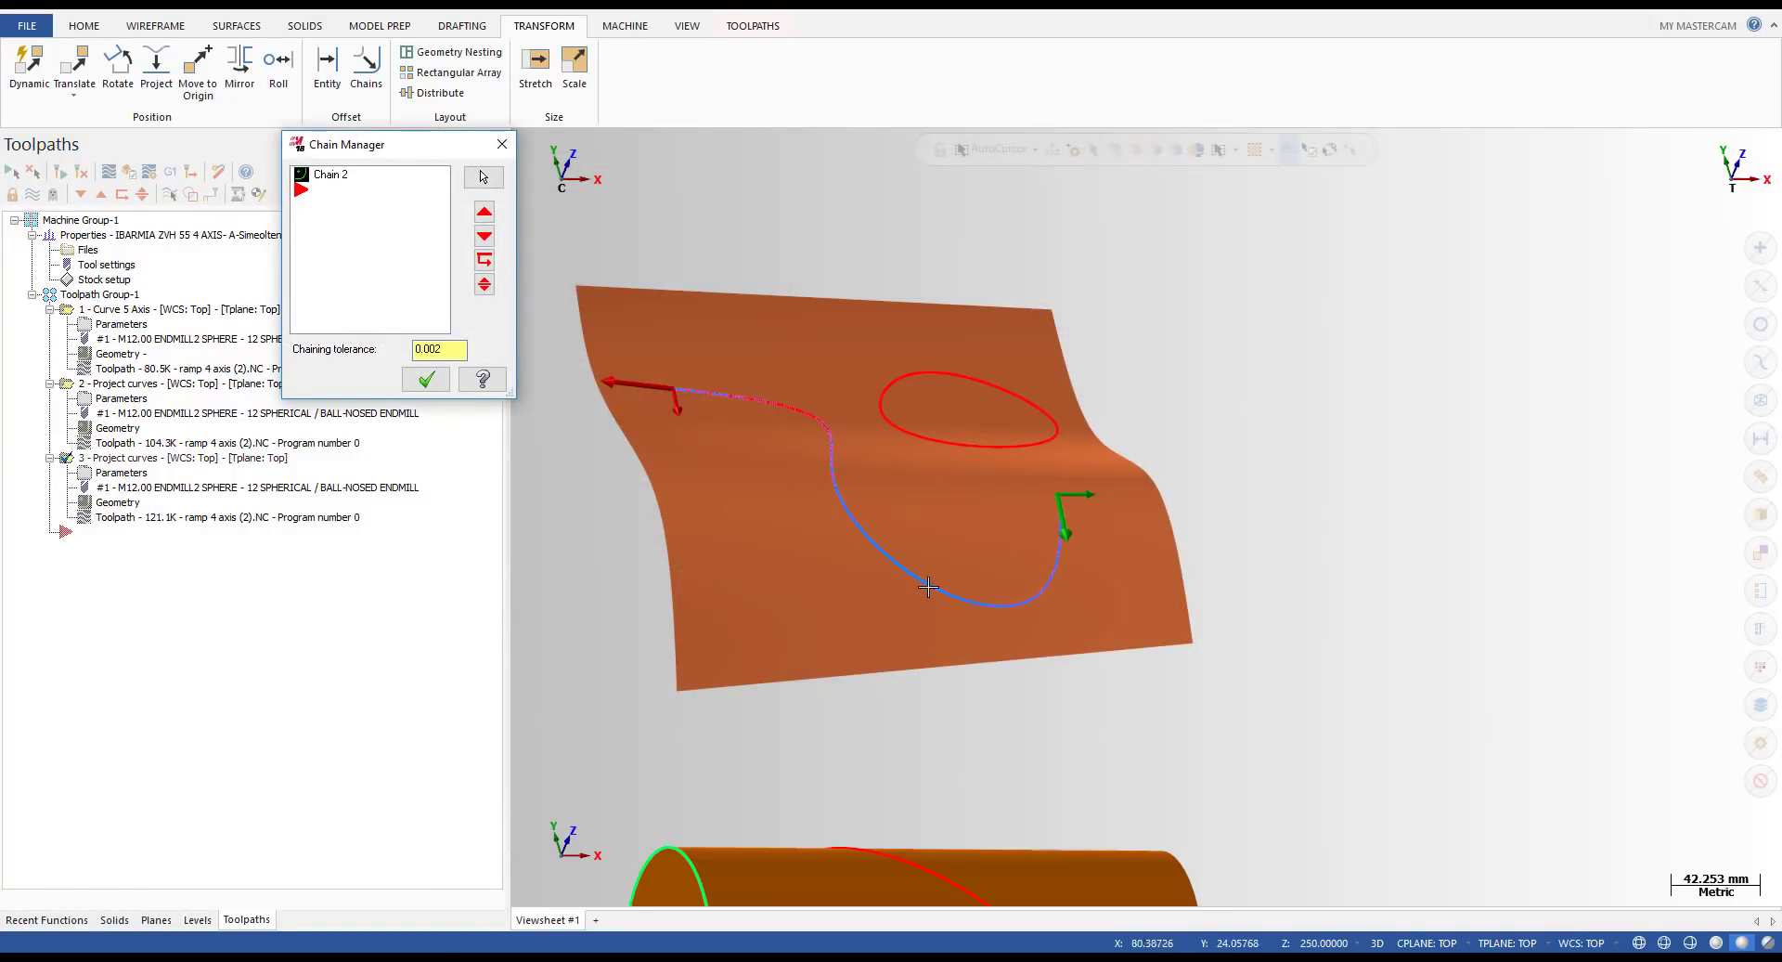
{"action": "left_click", "coordinate": [338, 180]}
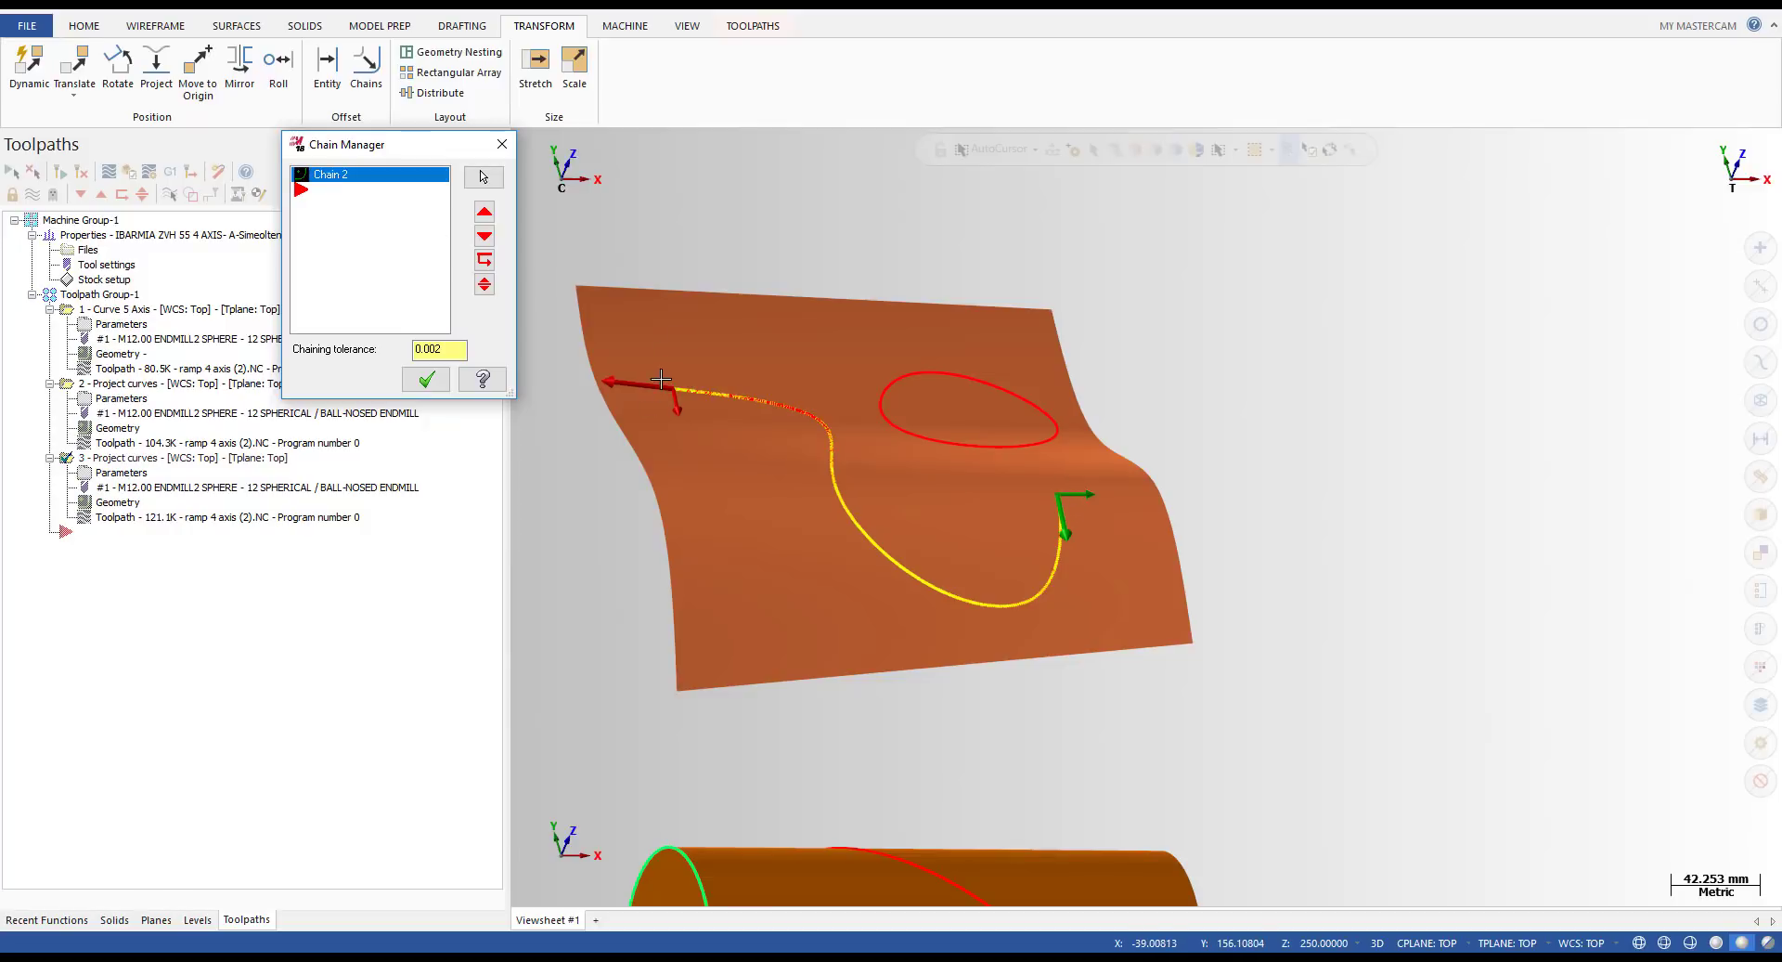
{"action": "right_click", "coordinate": [359, 228]}
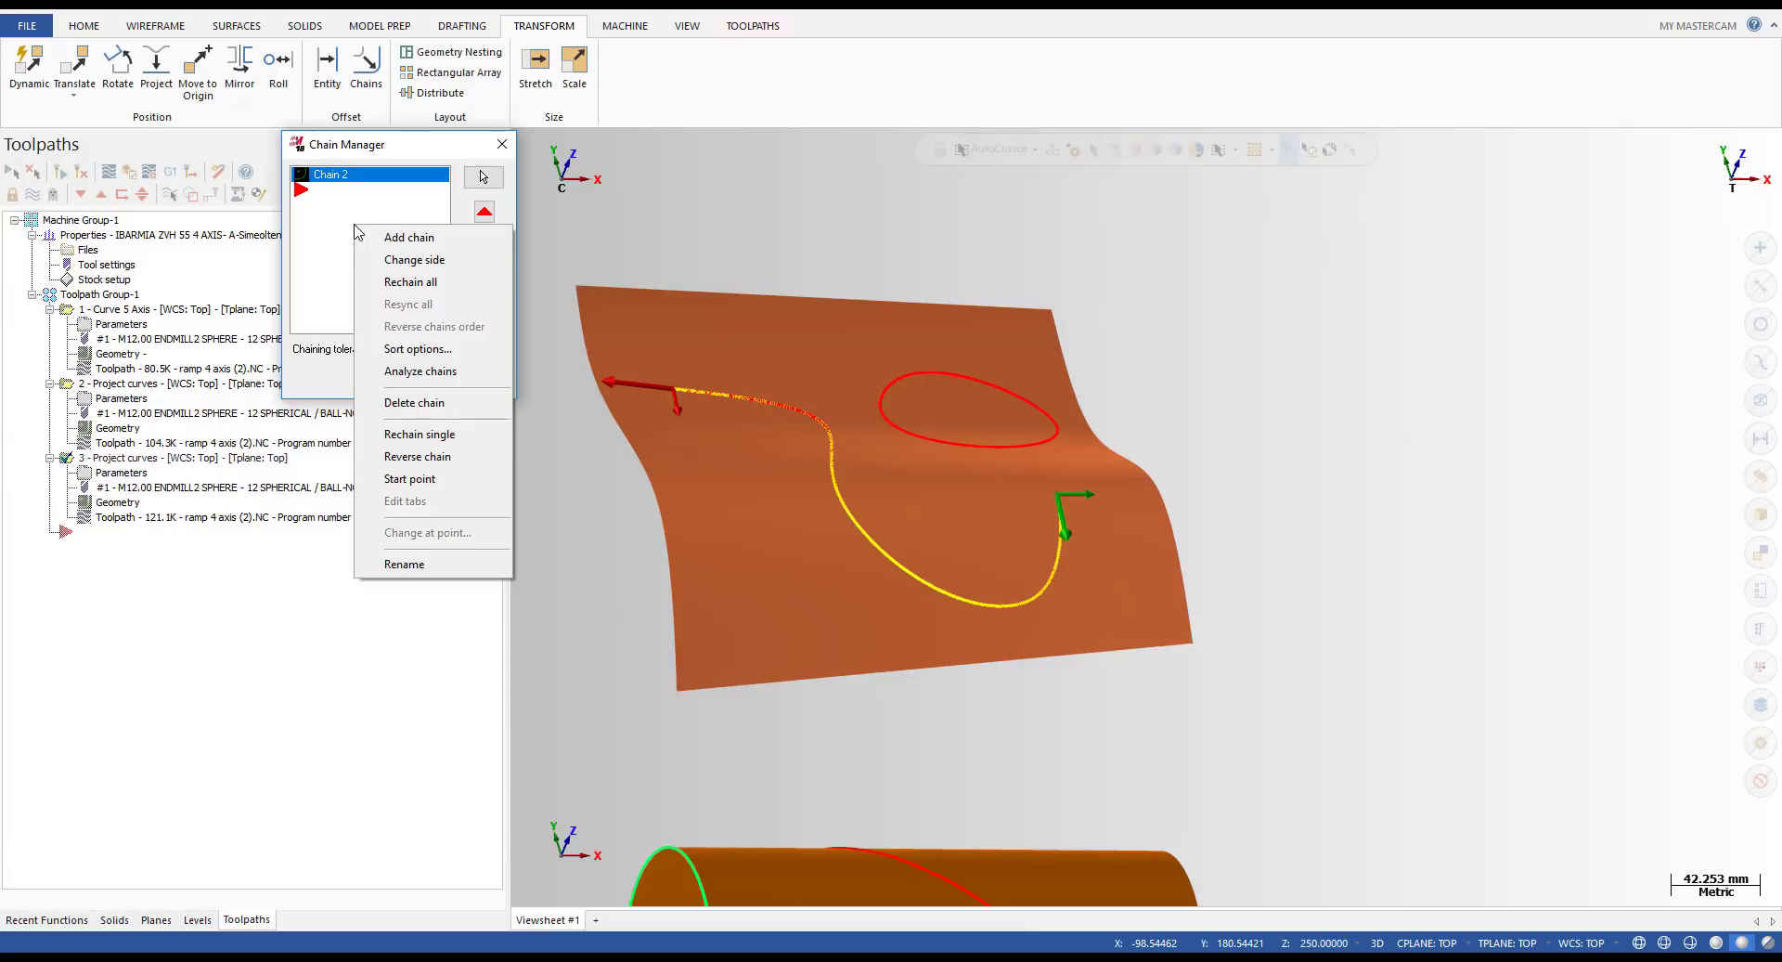
{"action": "left_click", "coordinate": [418, 285]}
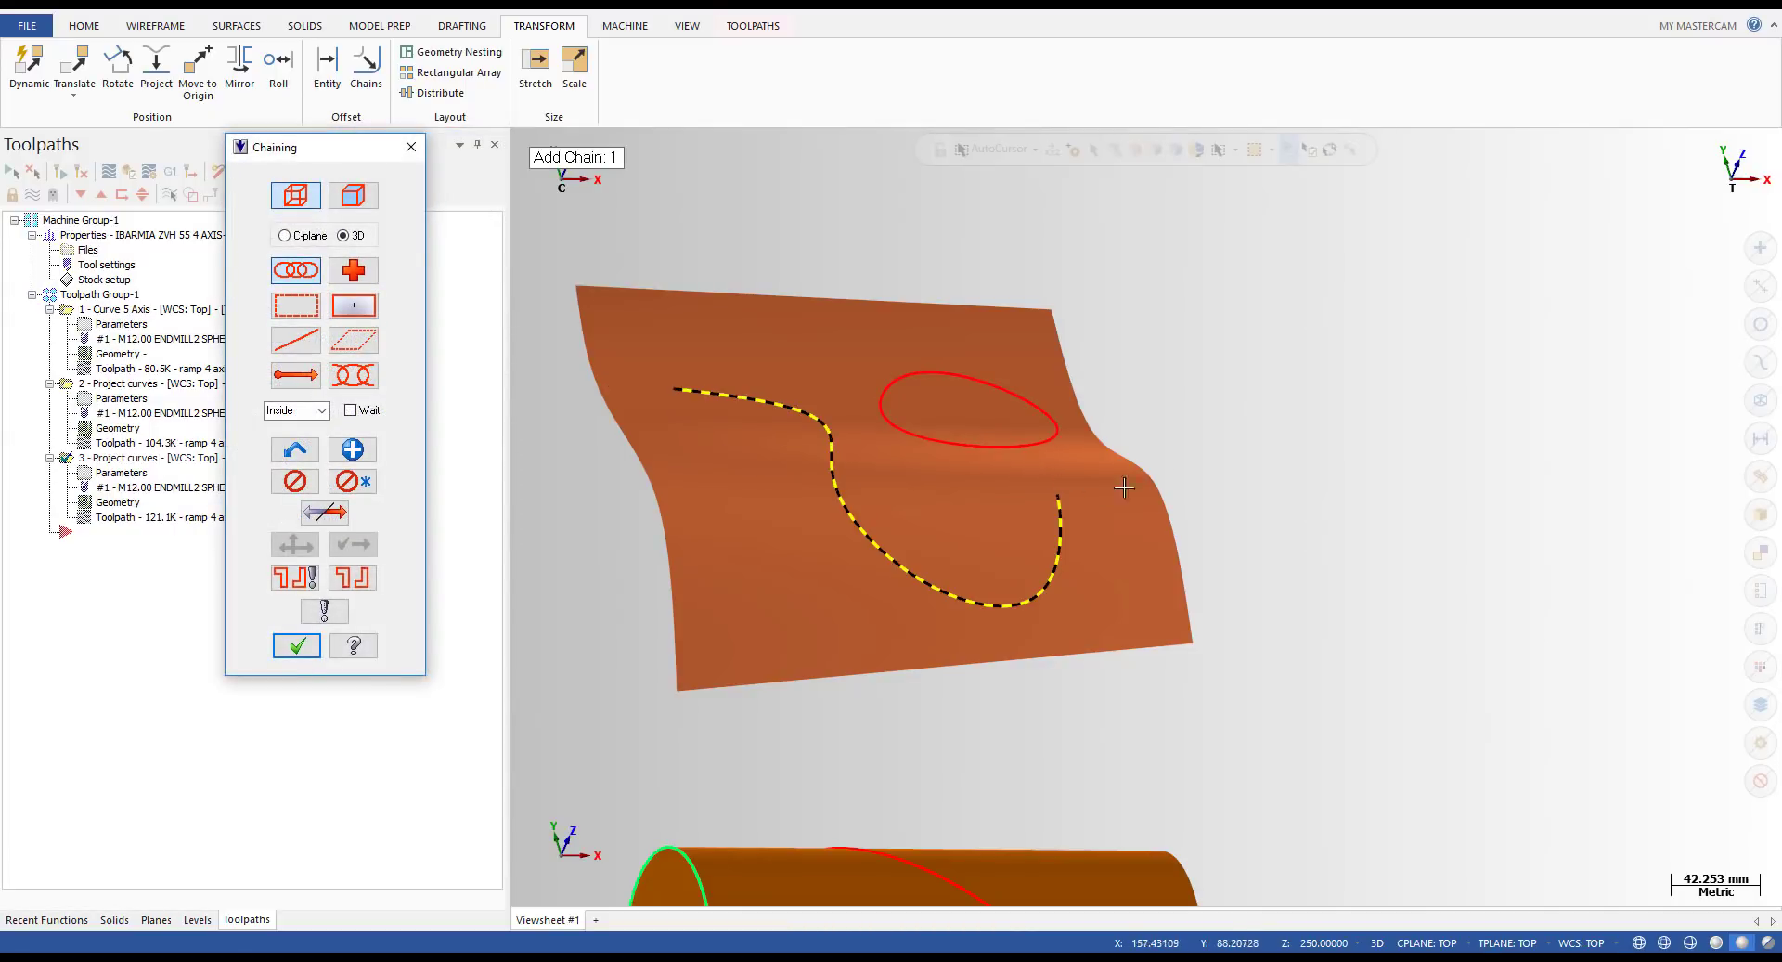
- Try chaining the doubled open curve as a full chain and as a Single entity, unselecting each attempt
{"action": "left_click", "coordinate": [1060, 506]}
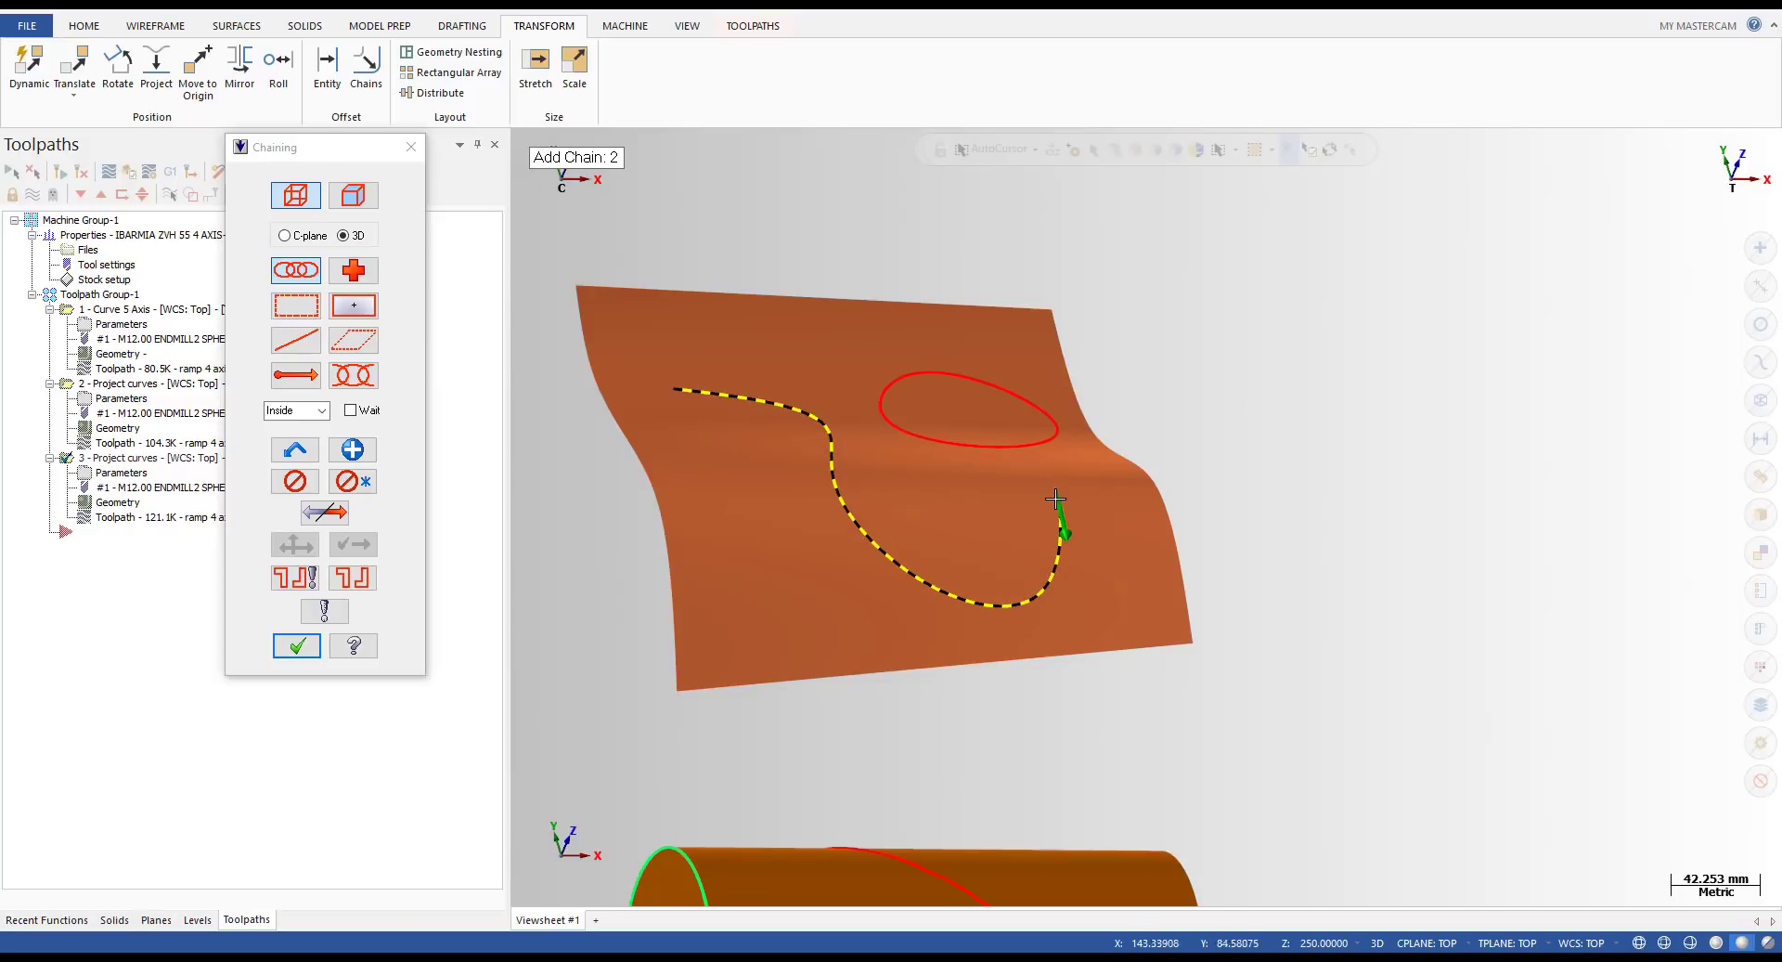
{"action": "scroll", "coordinate": [1065, 536], "scroll_direction": "up", "scroll_amount": 5}
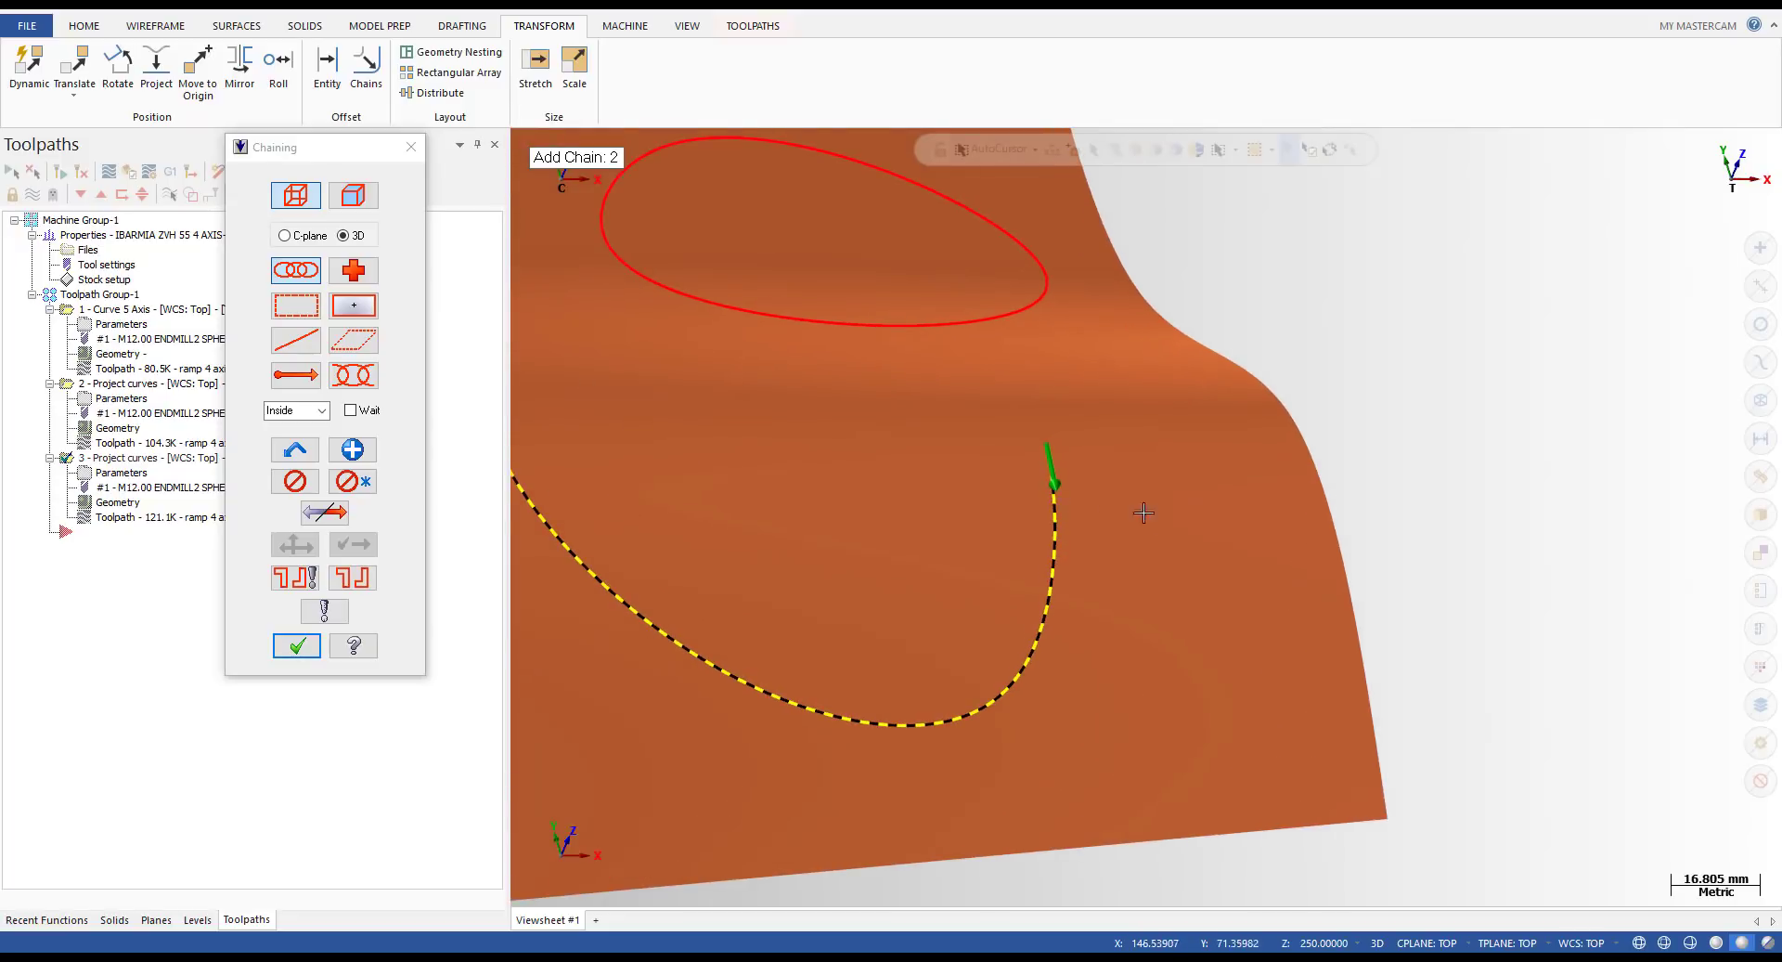
{"action": "scroll", "coordinate": [1141, 509], "scroll_direction": "down", "scroll_amount": 3}
{"action": "scroll", "coordinate": [1133, 493], "scroll_direction": "down", "scroll_amount": 2}
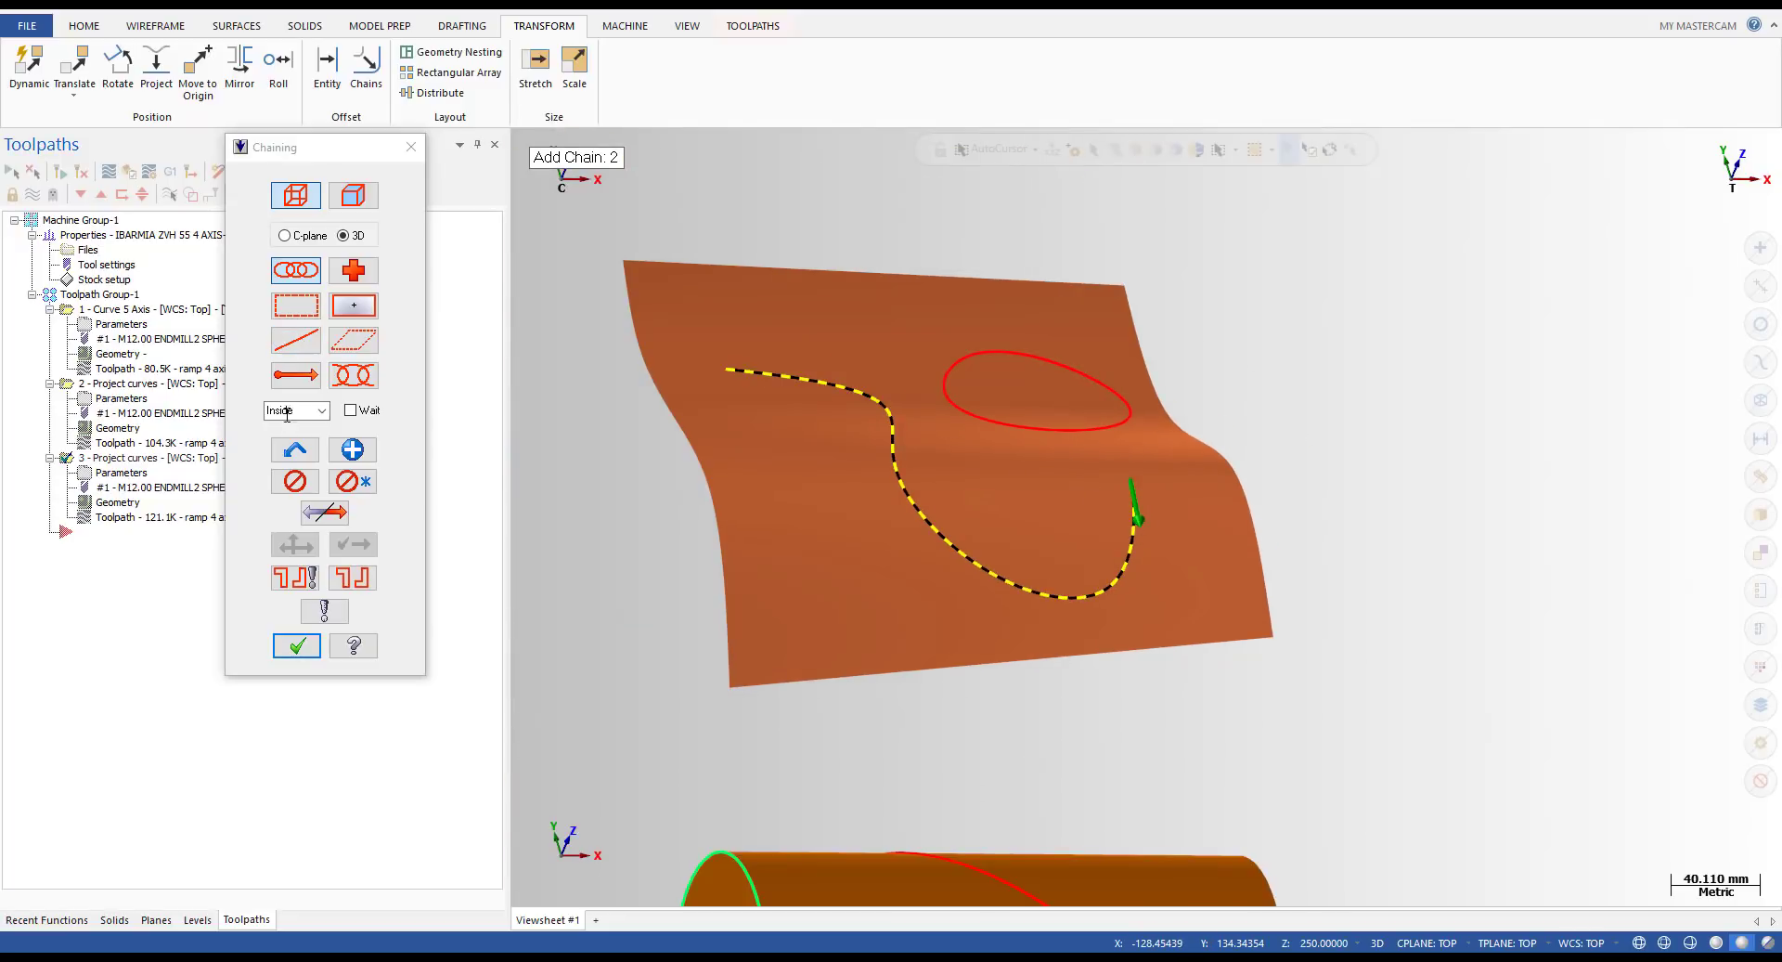
{"action": "left_click", "coordinate": [295, 480]}
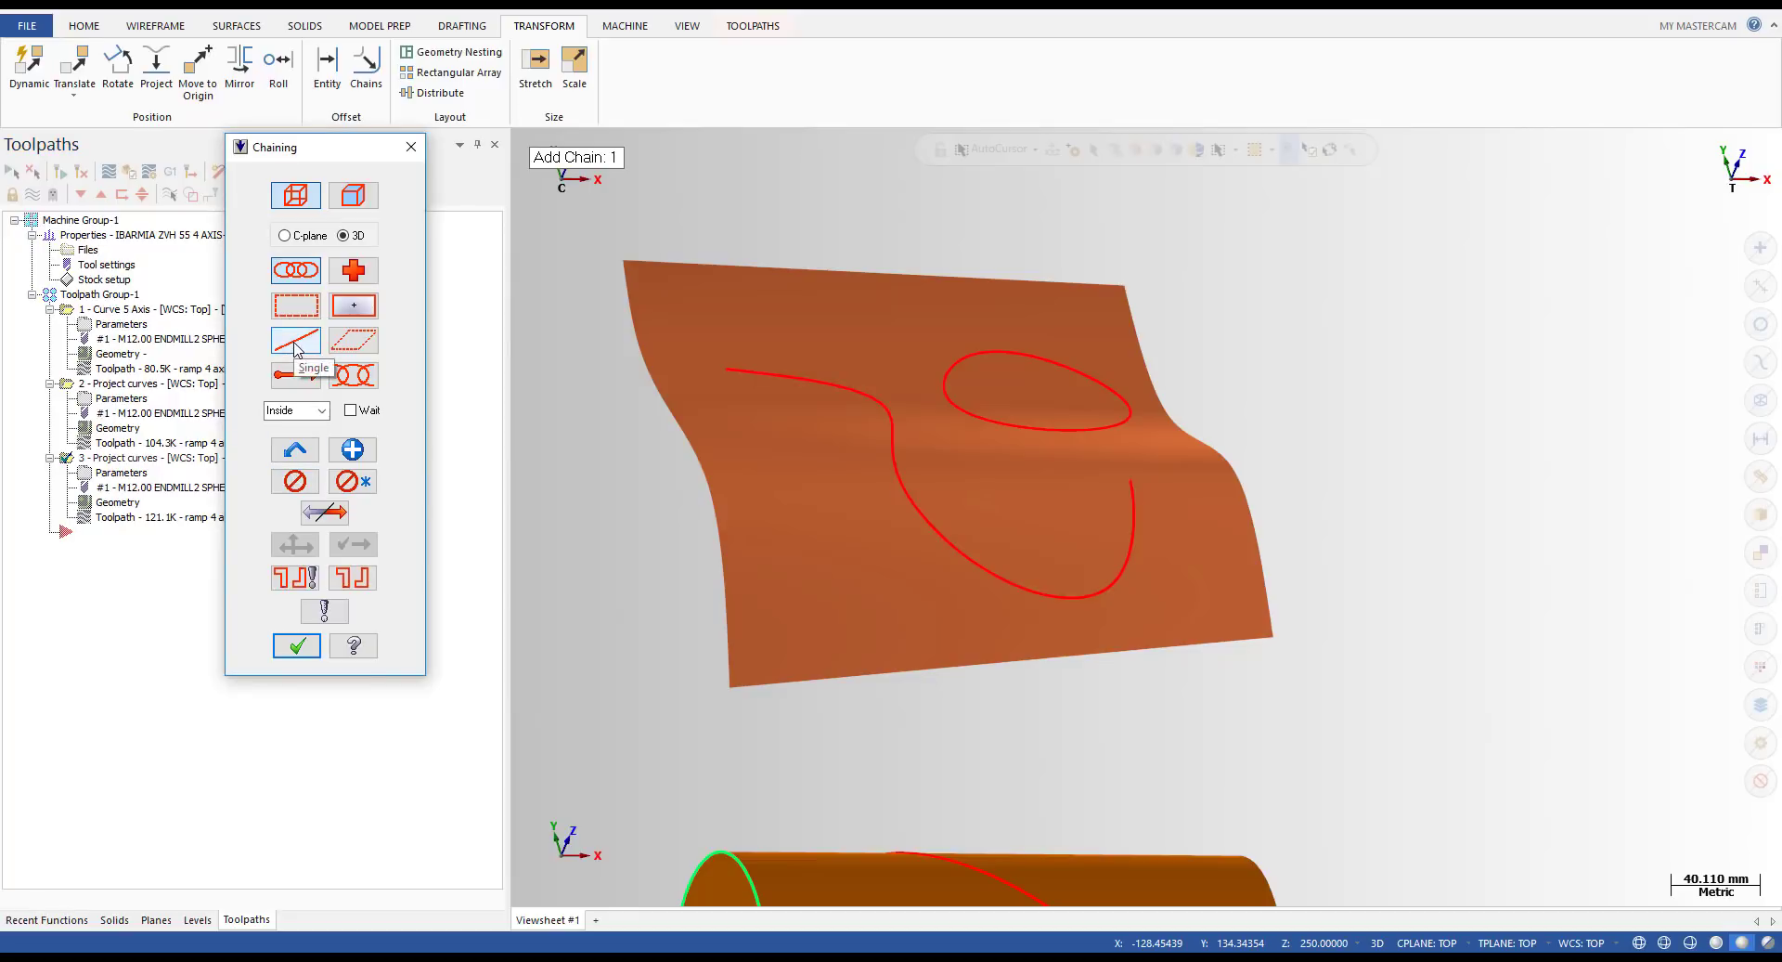
{"action": "left_click", "coordinate": [295, 340]}
{"action": "left_click", "coordinate": [1132, 497]}
{"action": "left_click", "coordinate": [1132, 497]}
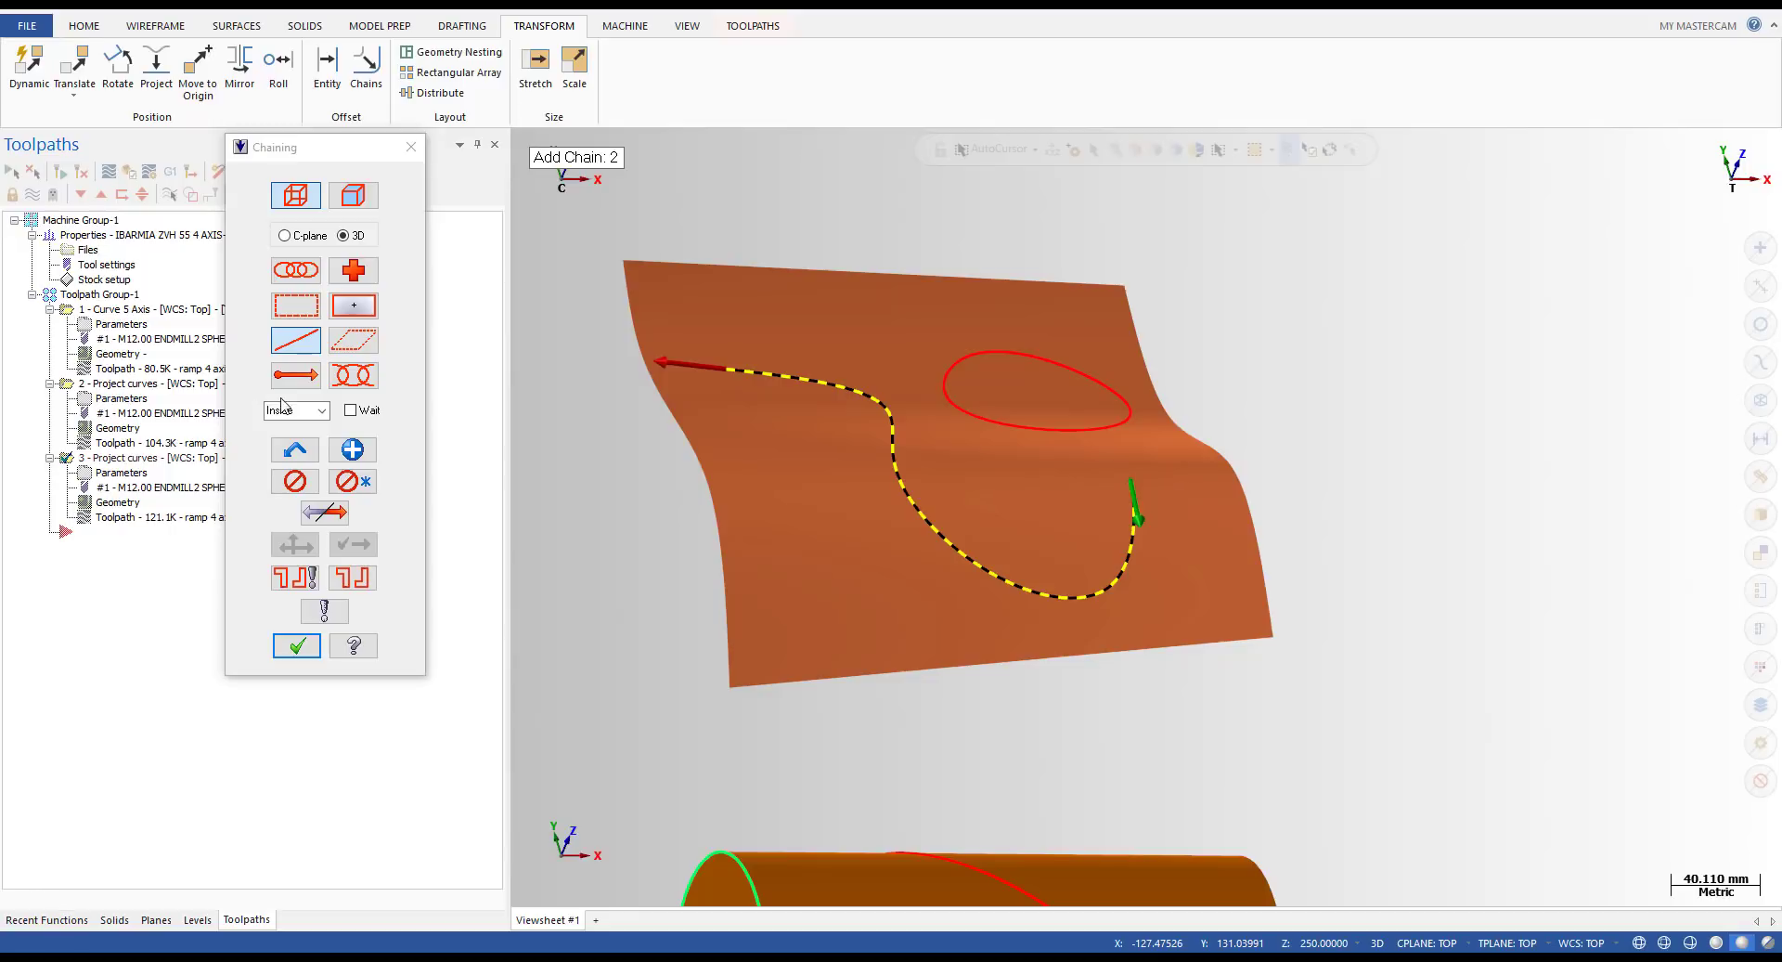
{"action": "left_click", "coordinate": [295, 481]}
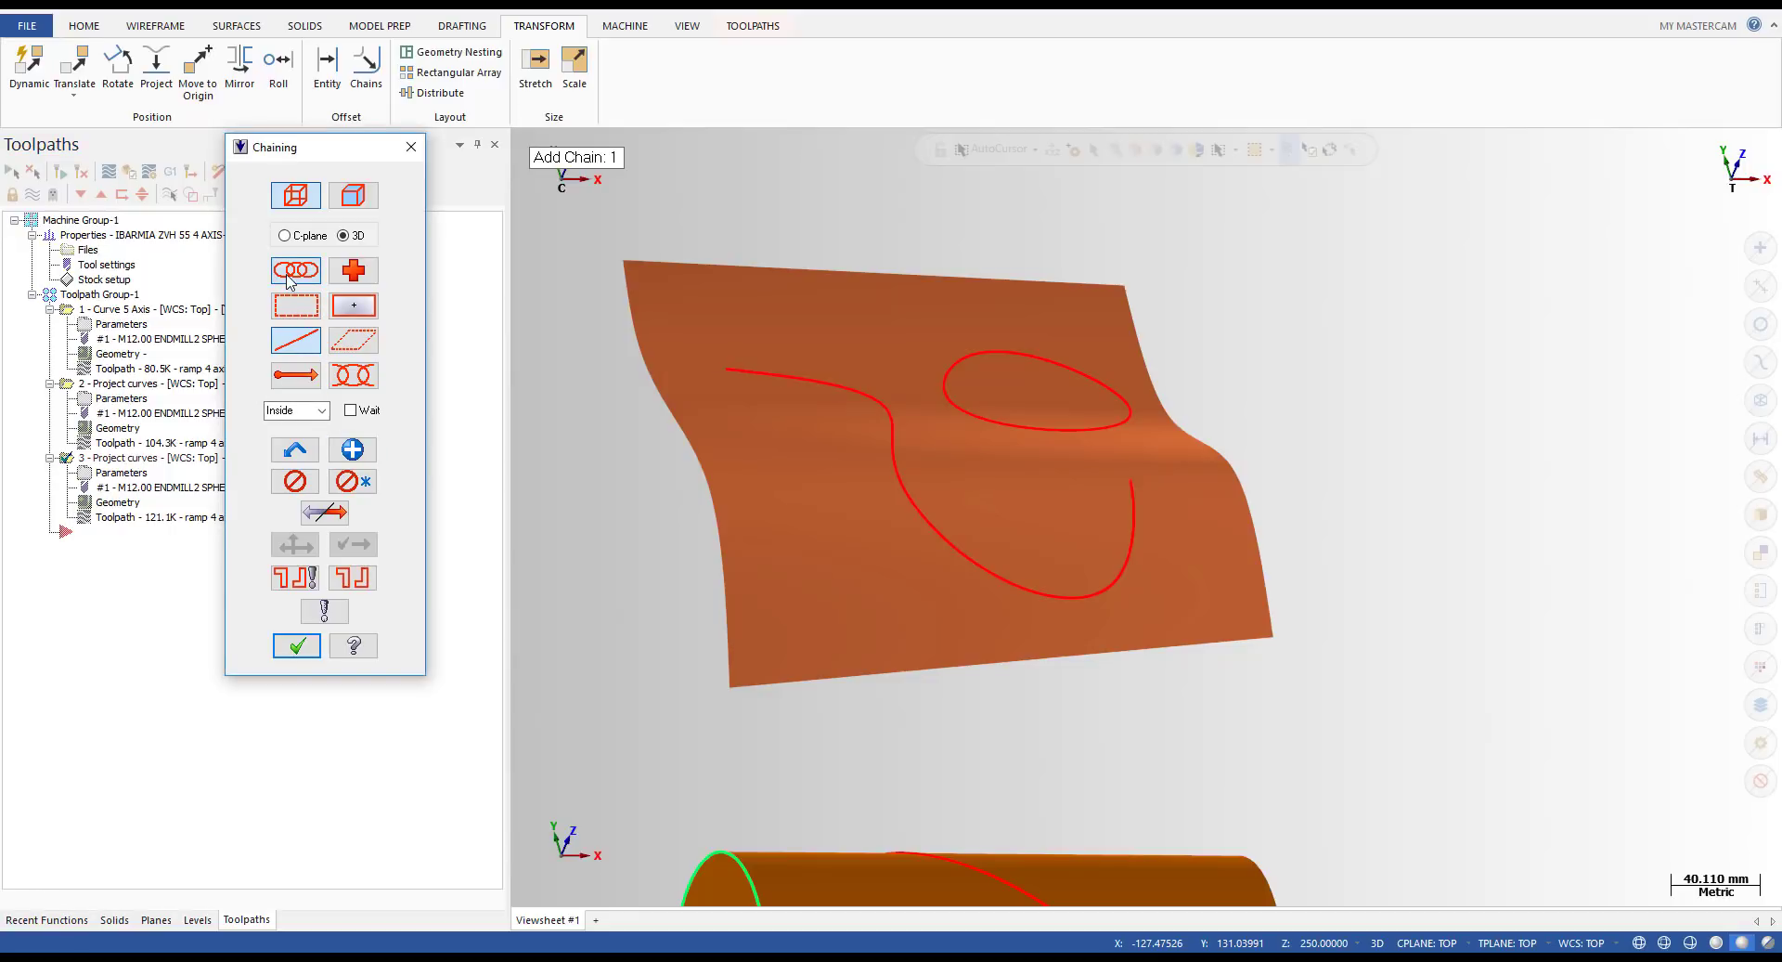
- Chain the doubled open curve from its end below the oval, accept the projection curves and regenerate the toolpath
{"action": "left_click", "coordinate": [1131, 490]}
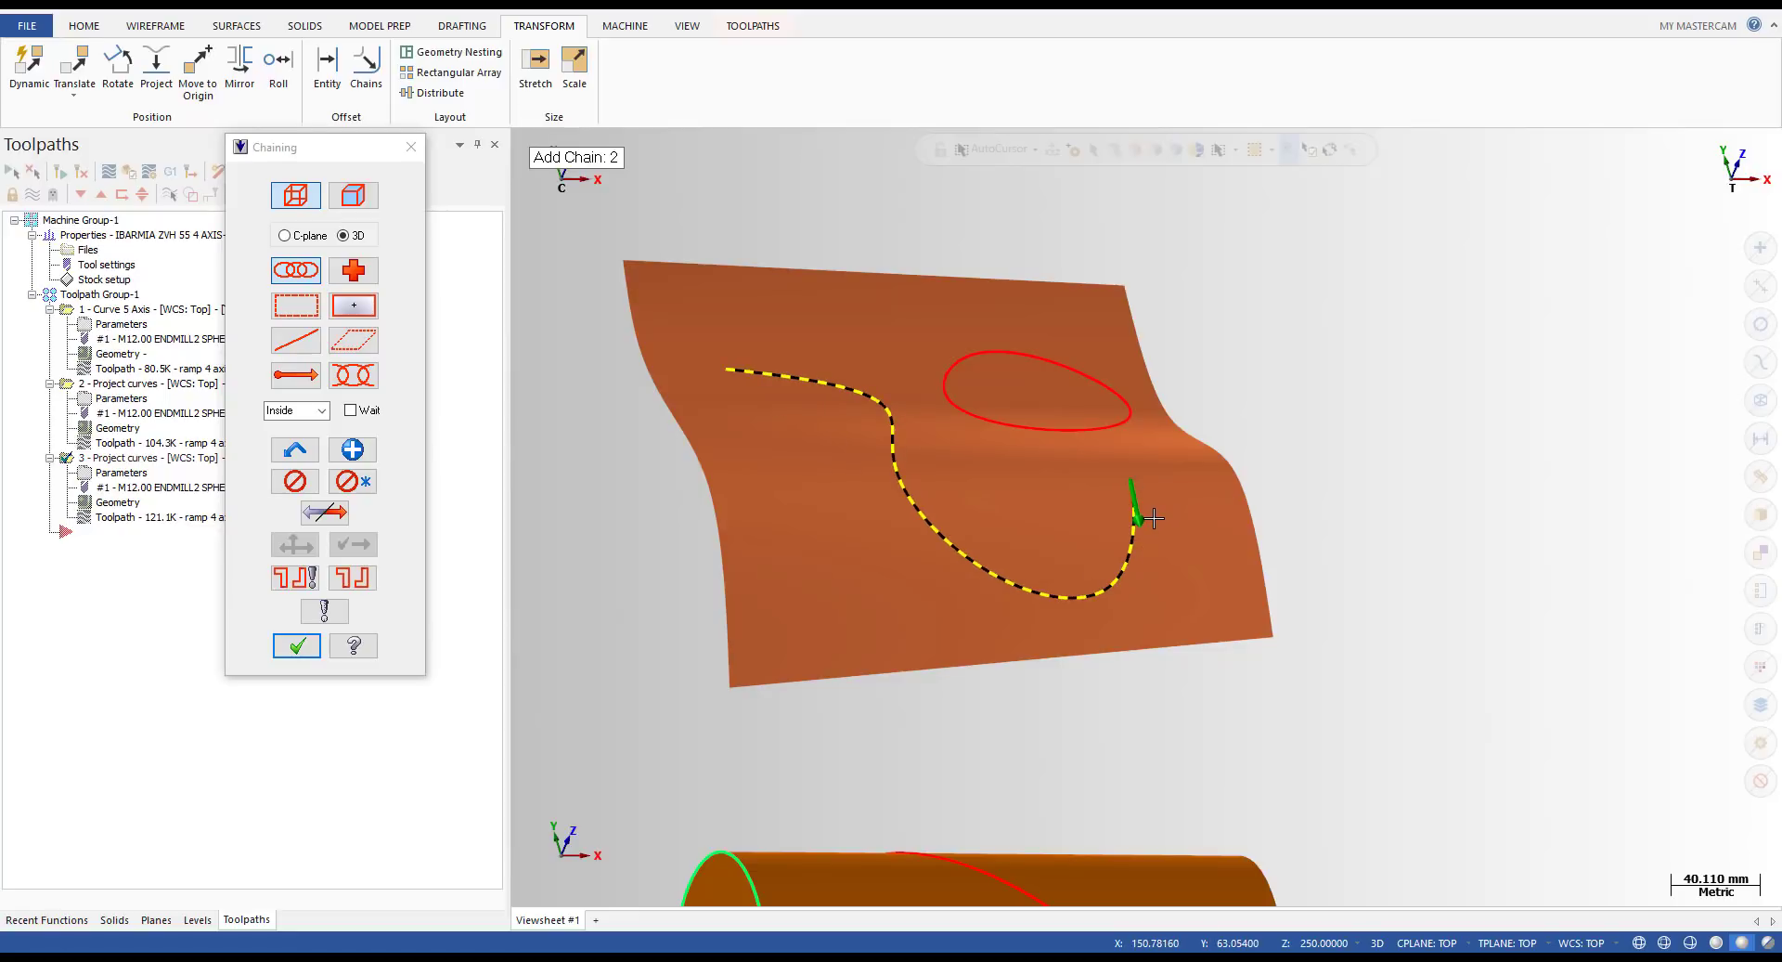
{"action": "left_click", "coordinate": [299, 646]}
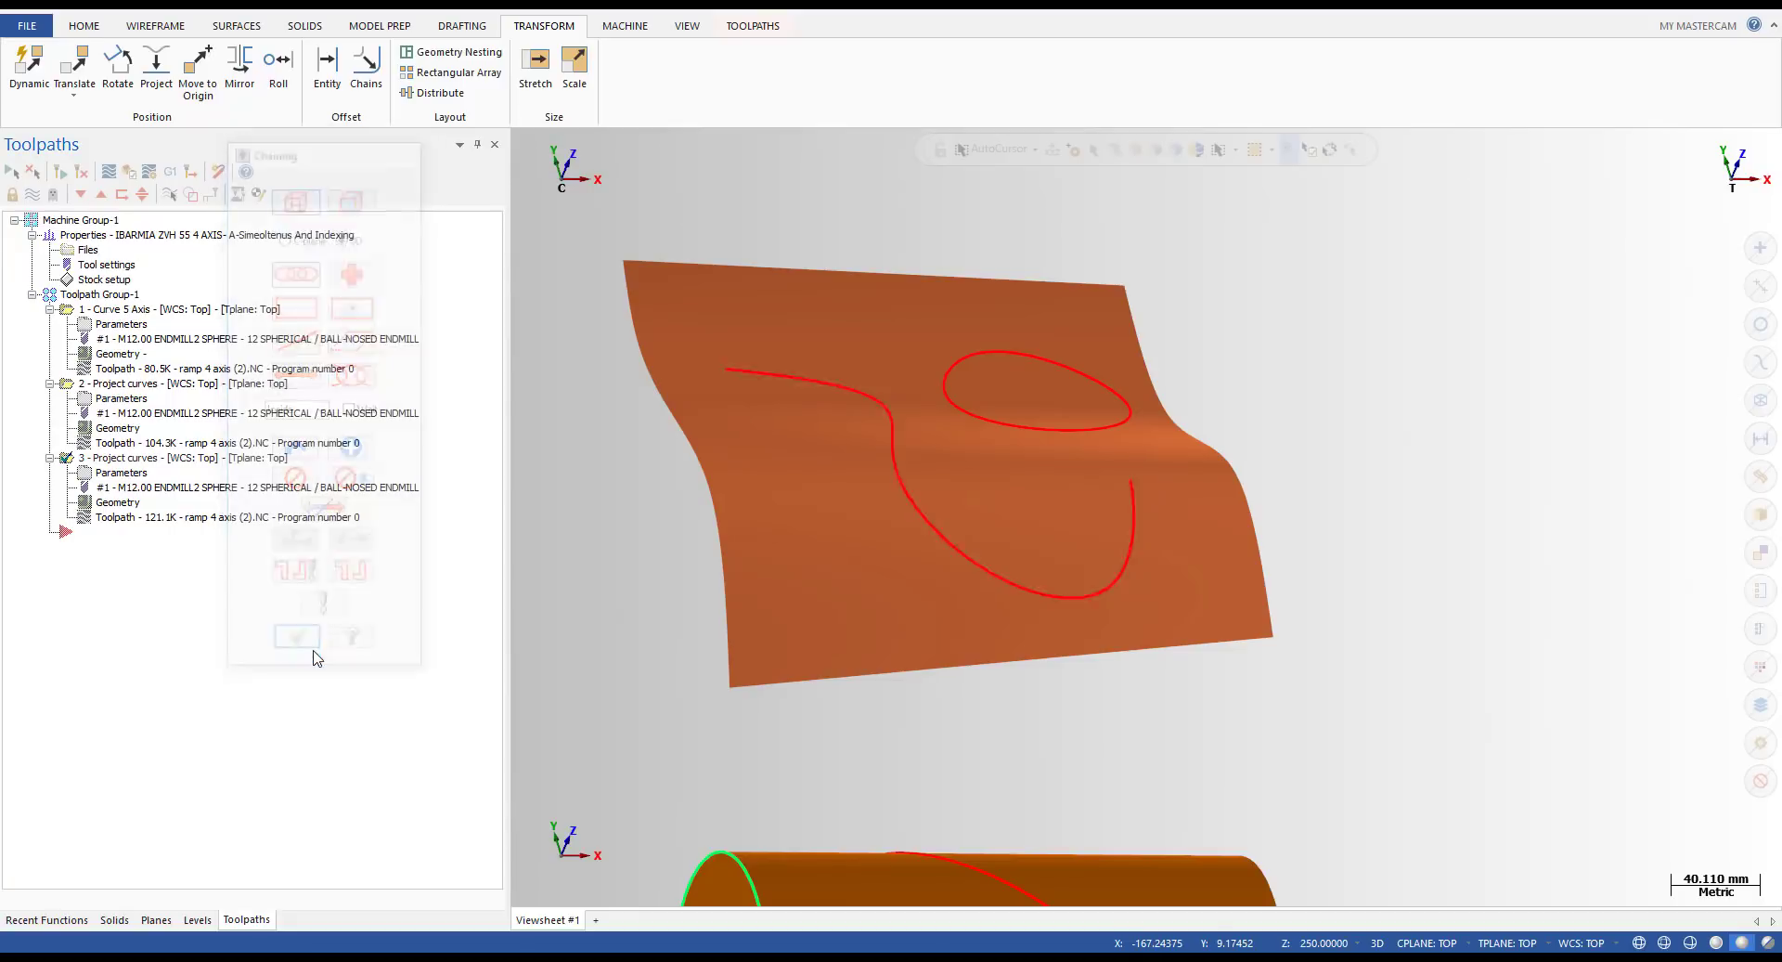
{"action": "left_click", "coordinate": [424, 379]}
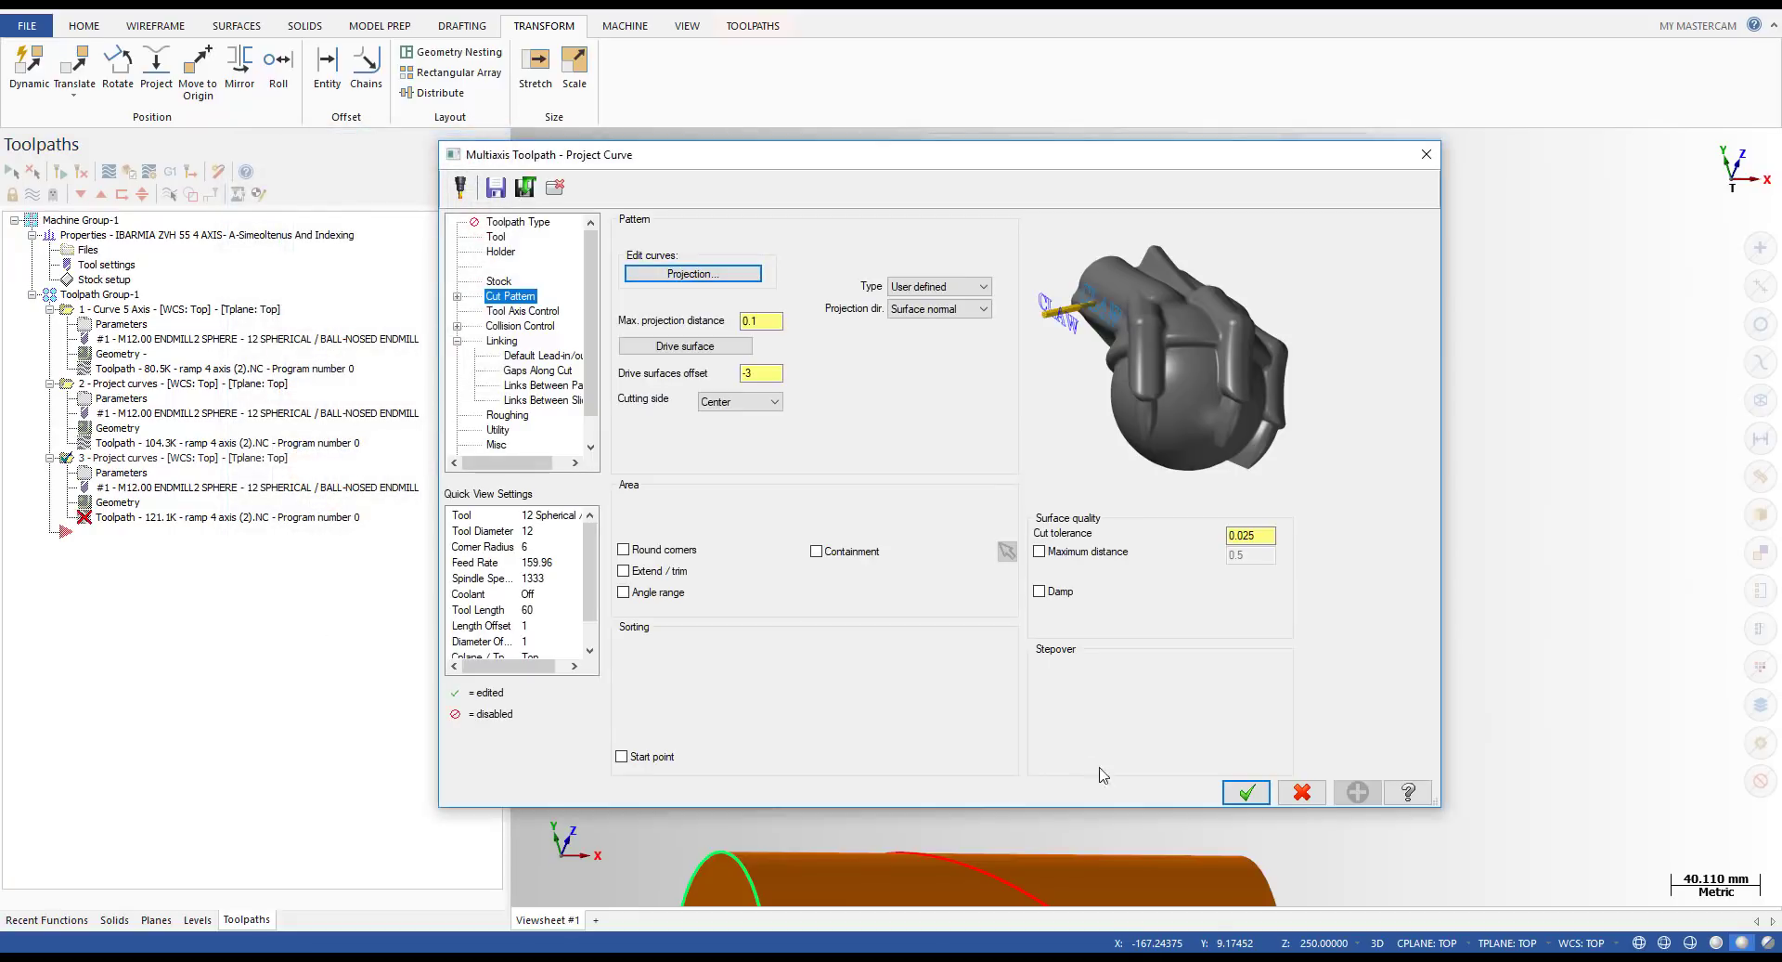
{"action": "left_click", "coordinate": [1246, 791]}
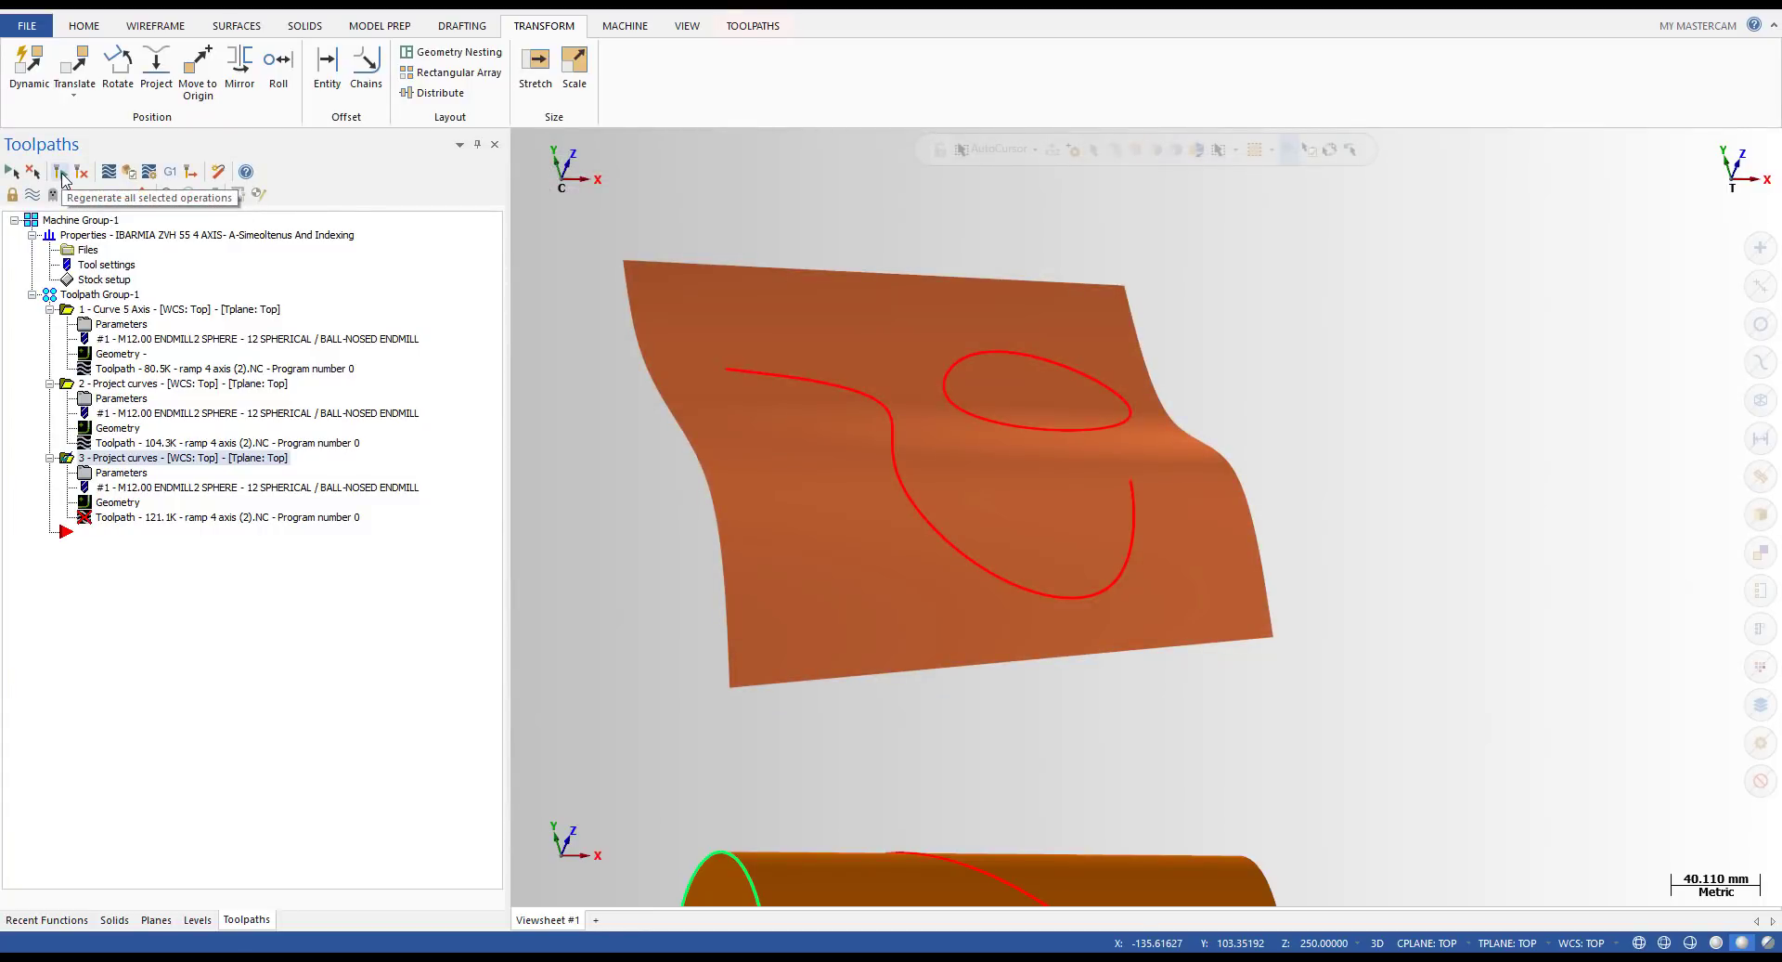
{"action": "left_click", "coordinate": [62, 177]}
- Backplot the regenerated open curve toolpath and examine the passes along the curve in wireframe and shaded display
{"action": "left_click", "coordinate": [125, 520]}
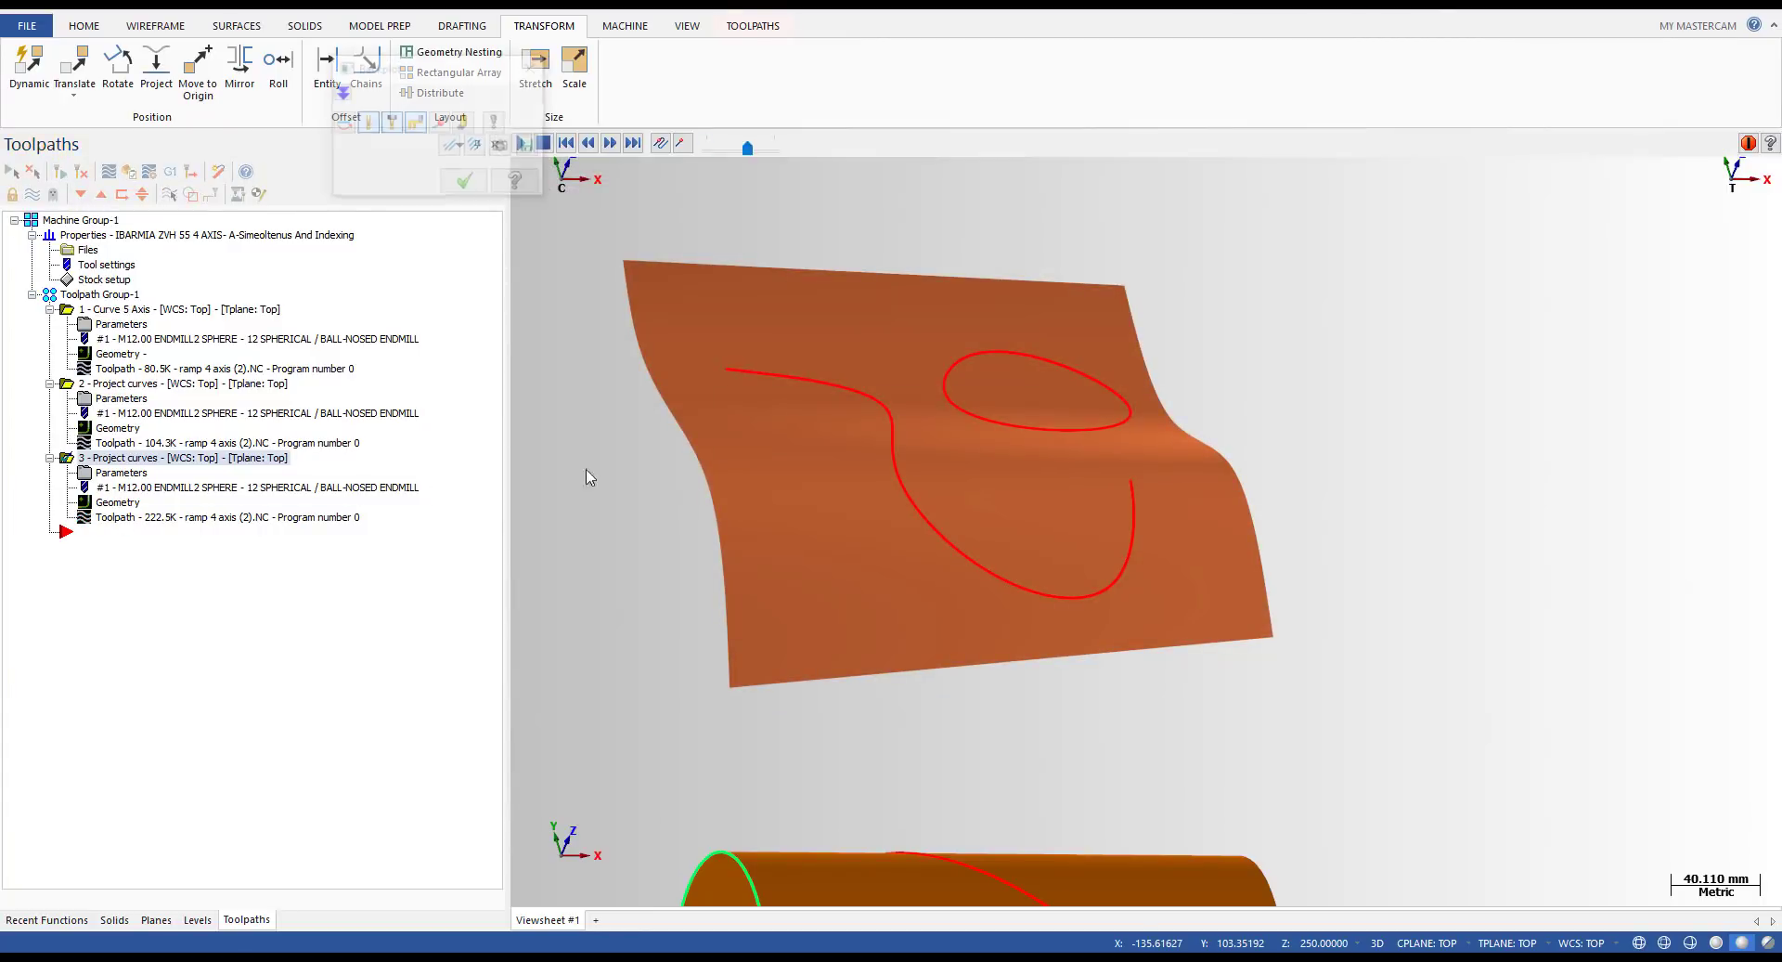
{"action": "scroll", "coordinate": [1007, 500], "scroll_direction": "up", "scroll_amount": 1}
{"action": "middle_click_drag", "start_coordinate": [1006, 500], "coordinate": [971, 472]}
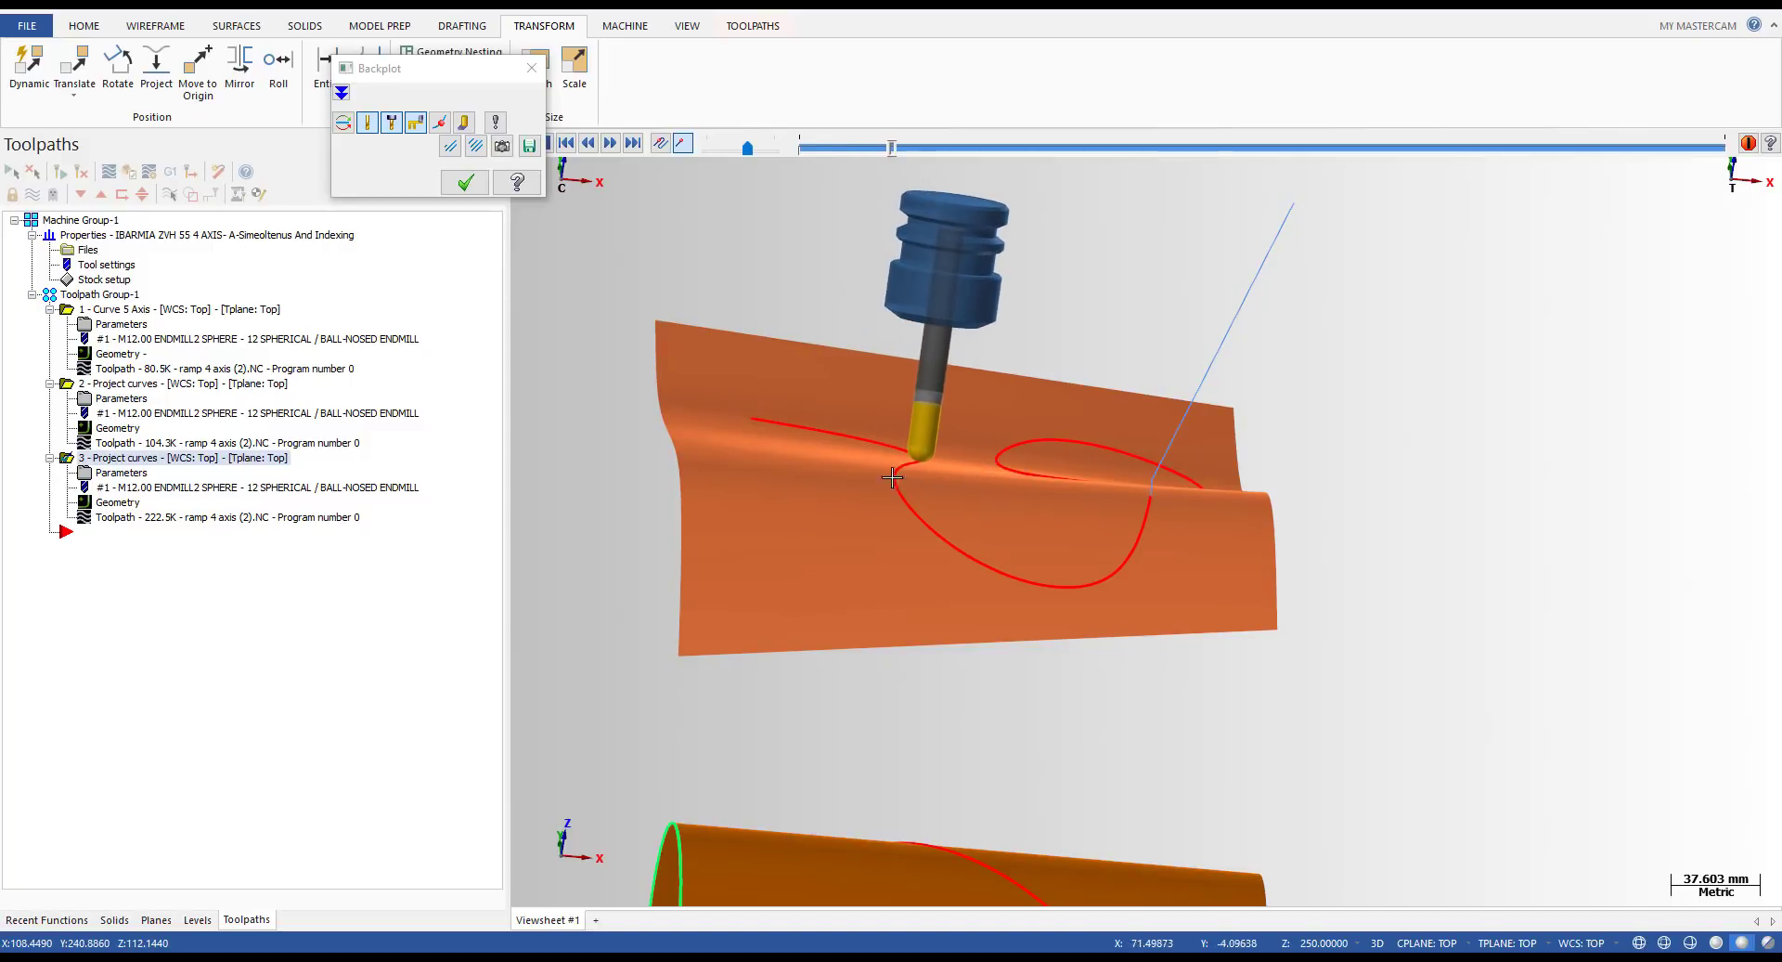
{"action": "key", "text": "alt+s"}
{"action": "scroll", "coordinate": [856, 460], "scroll_direction": "up", "scroll_amount": 10}
{"action": "scroll", "coordinate": [816, 437], "scroll_direction": "down", "scroll_amount": 8}
{"action": "scroll", "coordinate": [809, 438], "scroll_direction": "up", "scroll_amount": 3}
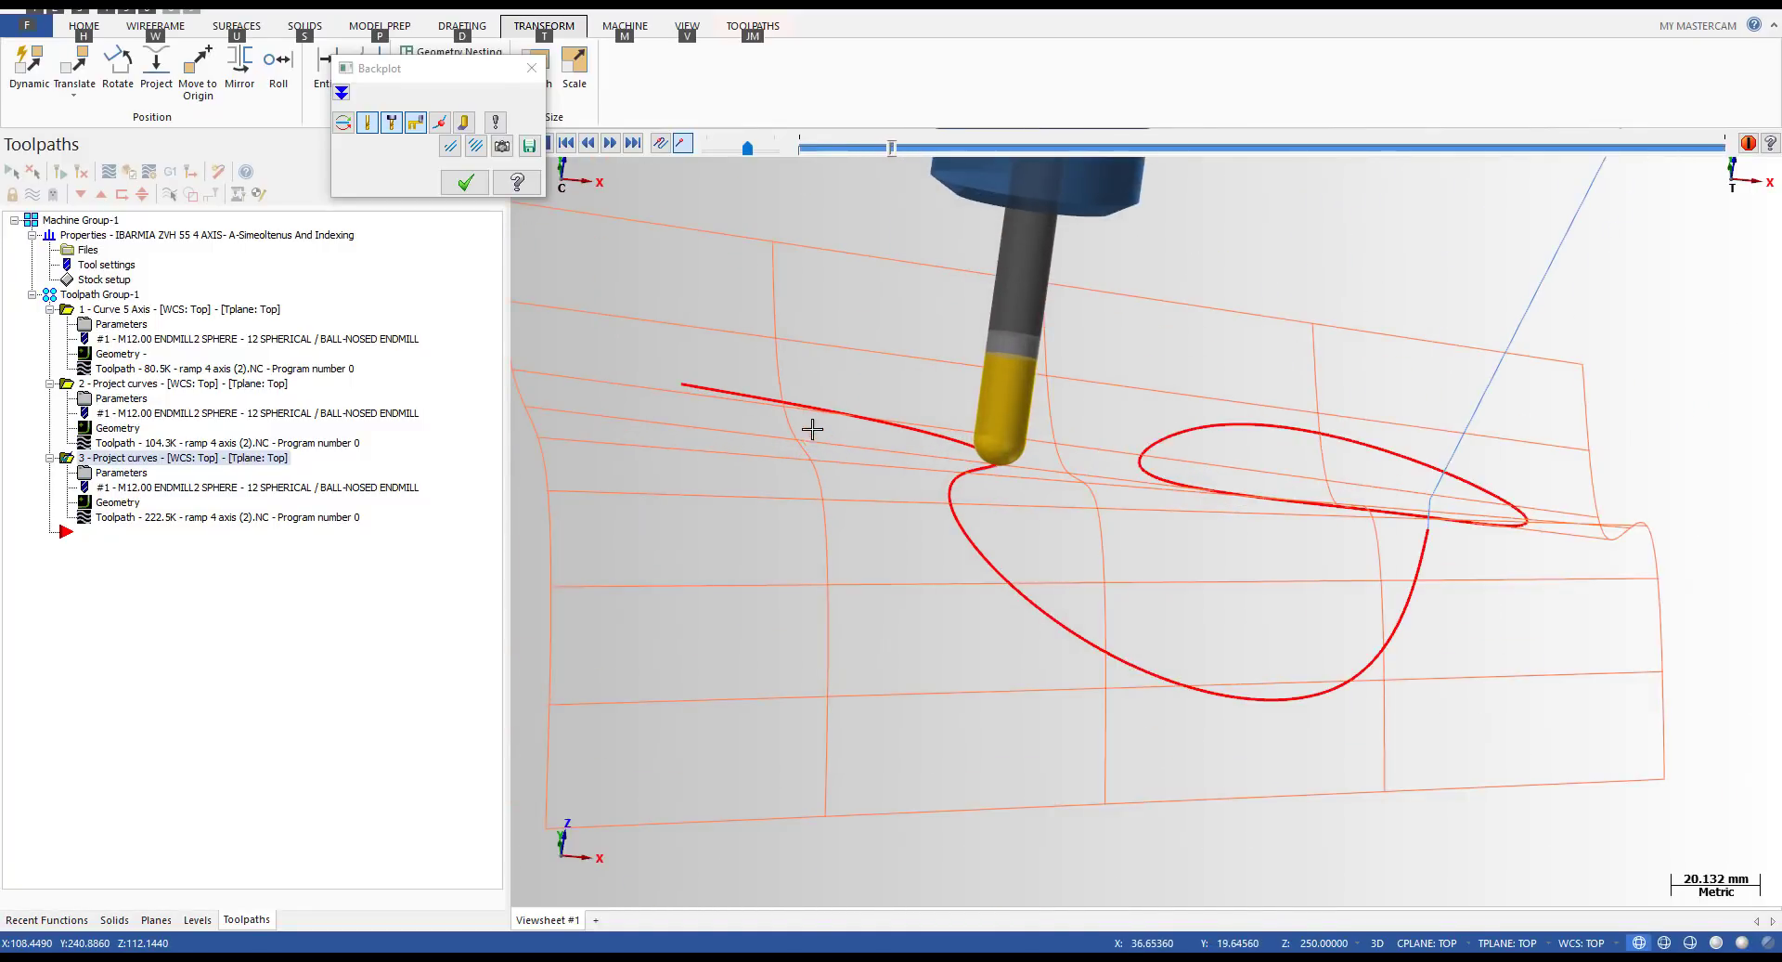
{"action": "mouse_move", "coordinate": [891, 147]}
{"action": "left_mouse_down"}
{"action": "mouse_move", "coordinate": [1087, 179]}
{"action": "mouse_move", "coordinate": [1360, 186]}
{"action": "mouse_move", "coordinate": [1615, 328]}
{"action": "left_mouse_up"}
{"action": "scroll", "coordinate": [833, 402], "scroll_direction": "down", "scroll_amount": 3}
{"action": "key", "text": "alt+s"}
{"action": "middle_click_drag", "start_coordinate": [929, 409], "coordinate": [835, 423]}
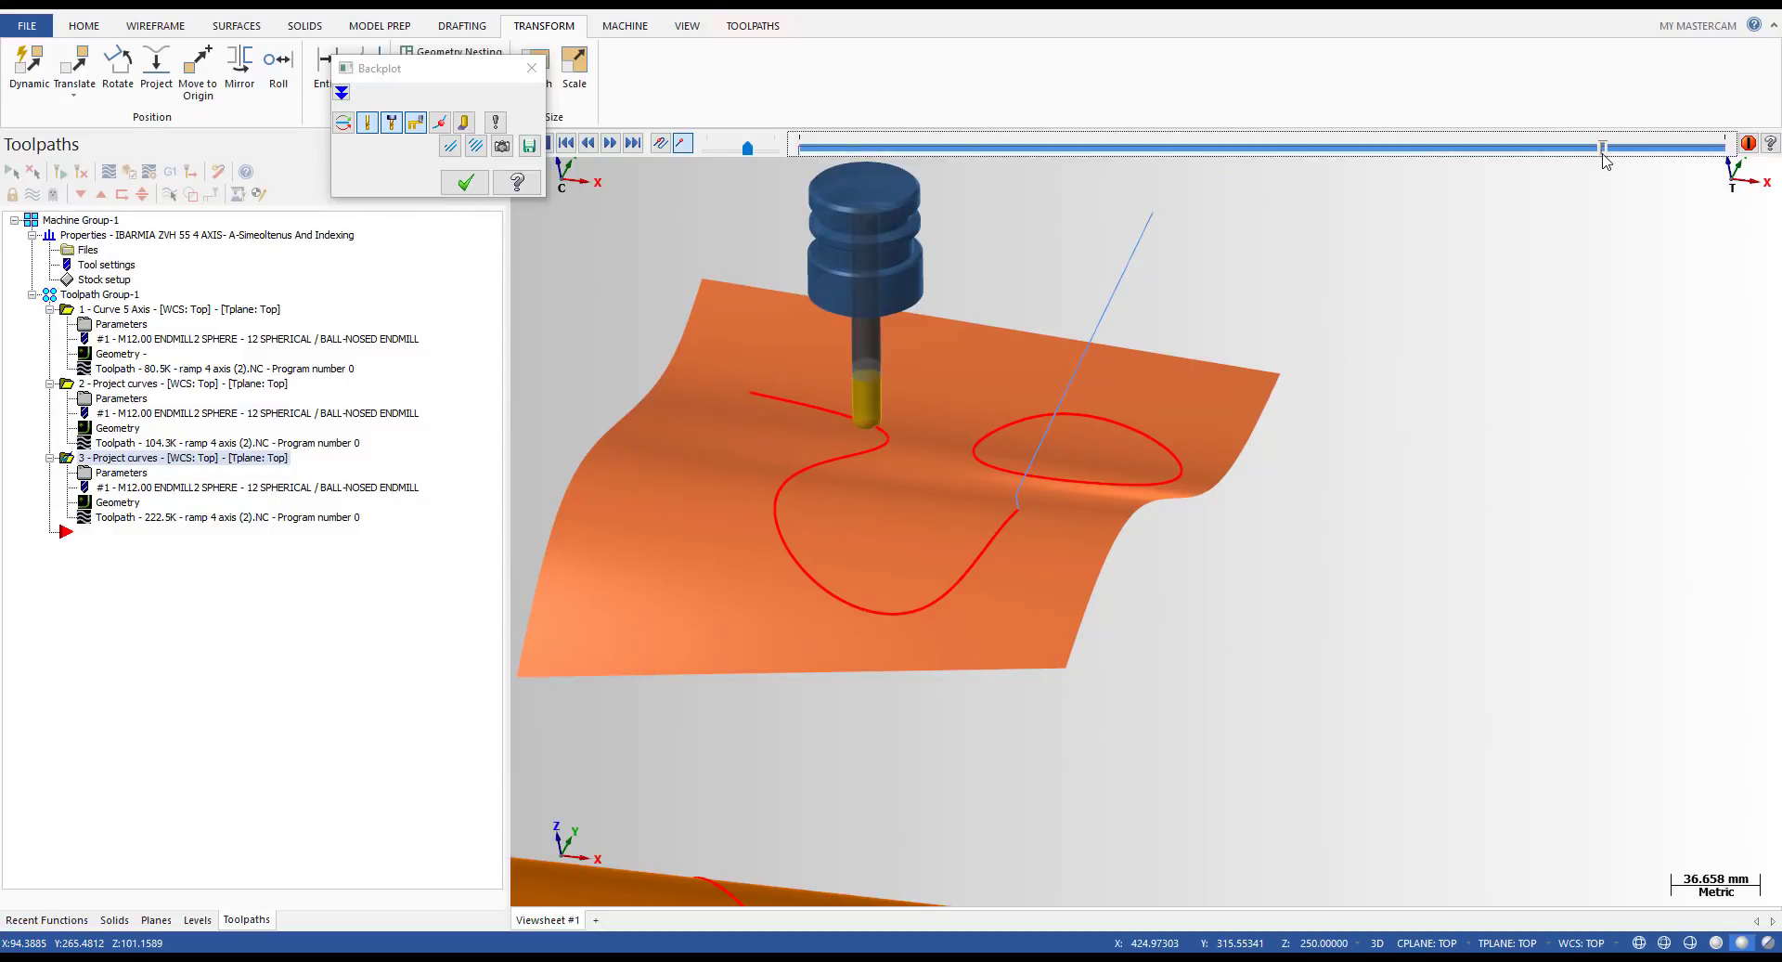
- Run the backplot to the end of the toolpath, examine the stacked passes under the surface and close the backplot
{"action": "left_click_drag", "start_coordinate": [1603, 150], "coordinate": [1764, 154]}
{"action": "scroll", "coordinate": [858, 375], "scroll_direction": "up", "scroll_amount": 3}
{"action": "key", "text": "alt+s"}
{"action": "mouse_move", "coordinate": [858, 375]}
{"action": "middle_mouse_down"}
{"action": "mouse_move", "coordinate": [915, 337]}
{"action": "mouse_move", "coordinate": [1151, 334]}
{"action": "middle_mouse_up"}
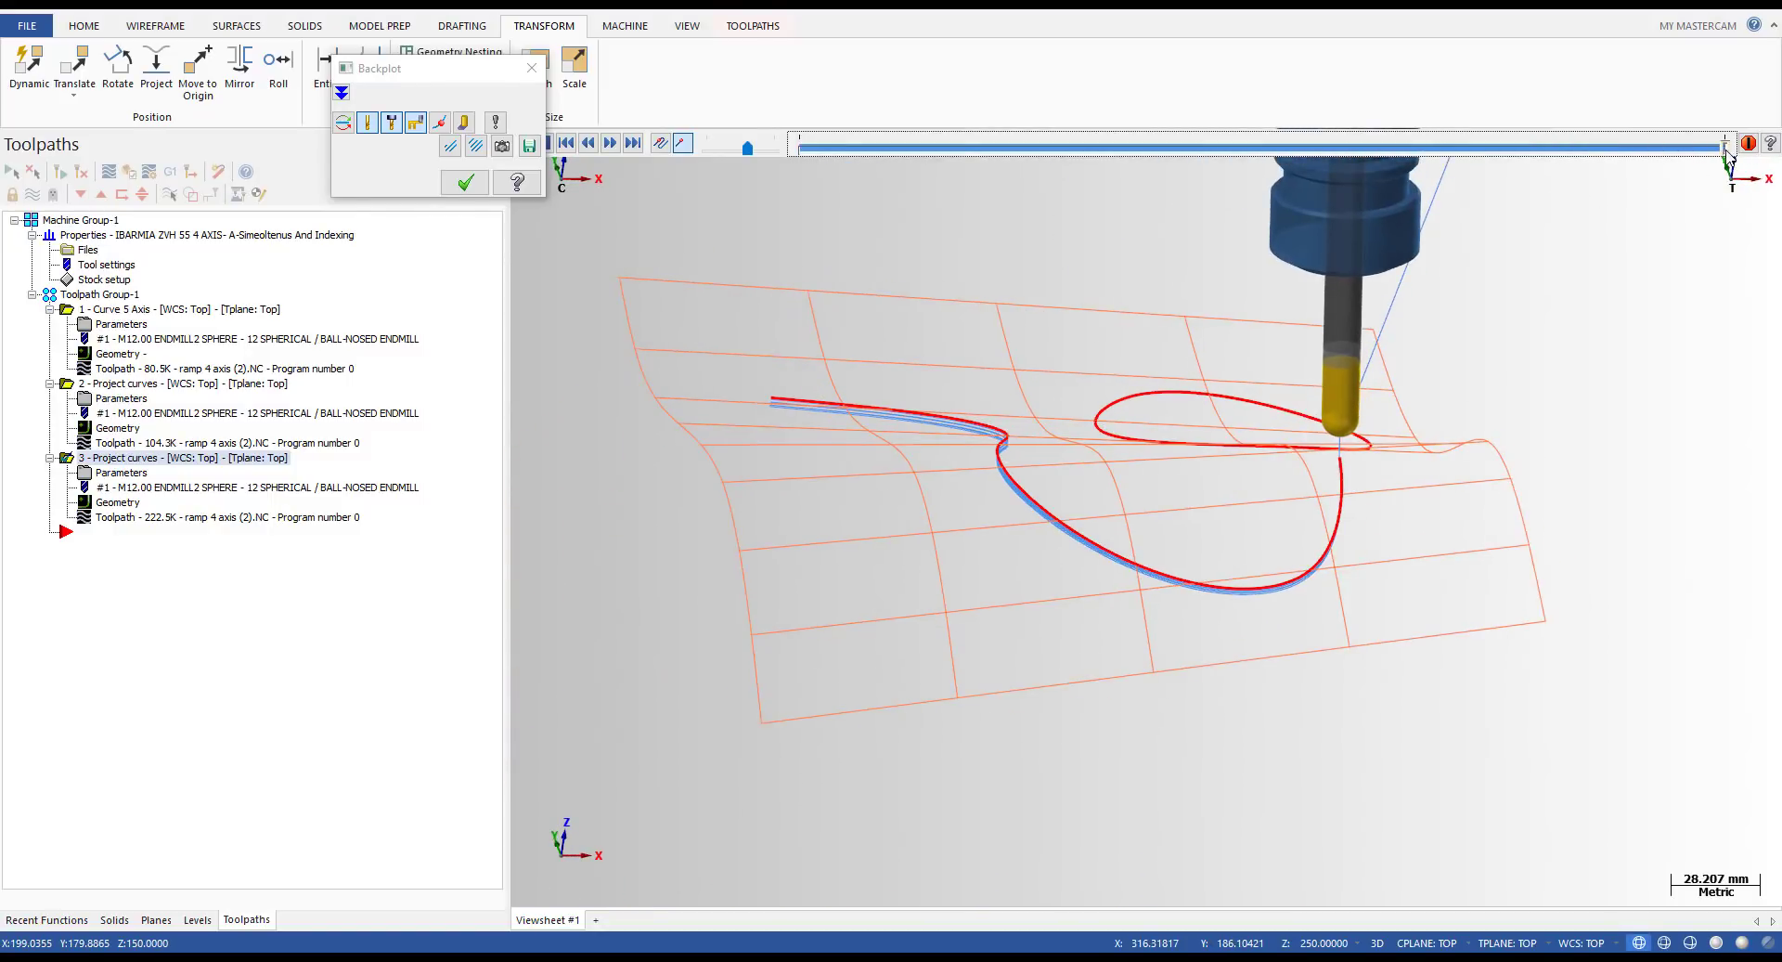
{"action": "mouse_move", "coordinate": [1728, 153]}
{"action": "left_mouse_down"}
{"action": "mouse_move", "coordinate": [1222, 183]}
{"action": "mouse_move", "coordinate": [1011, 147]}
{"action": "mouse_move", "coordinate": [1154, 219]}
{"action": "mouse_move", "coordinate": [1778, 264]}
{"action": "left_mouse_up"}
{"action": "key", "text": "alt+s"}
{"action": "scroll", "coordinate": [829, 505], "scroll_direction": "down", "scroll_amount": 2}
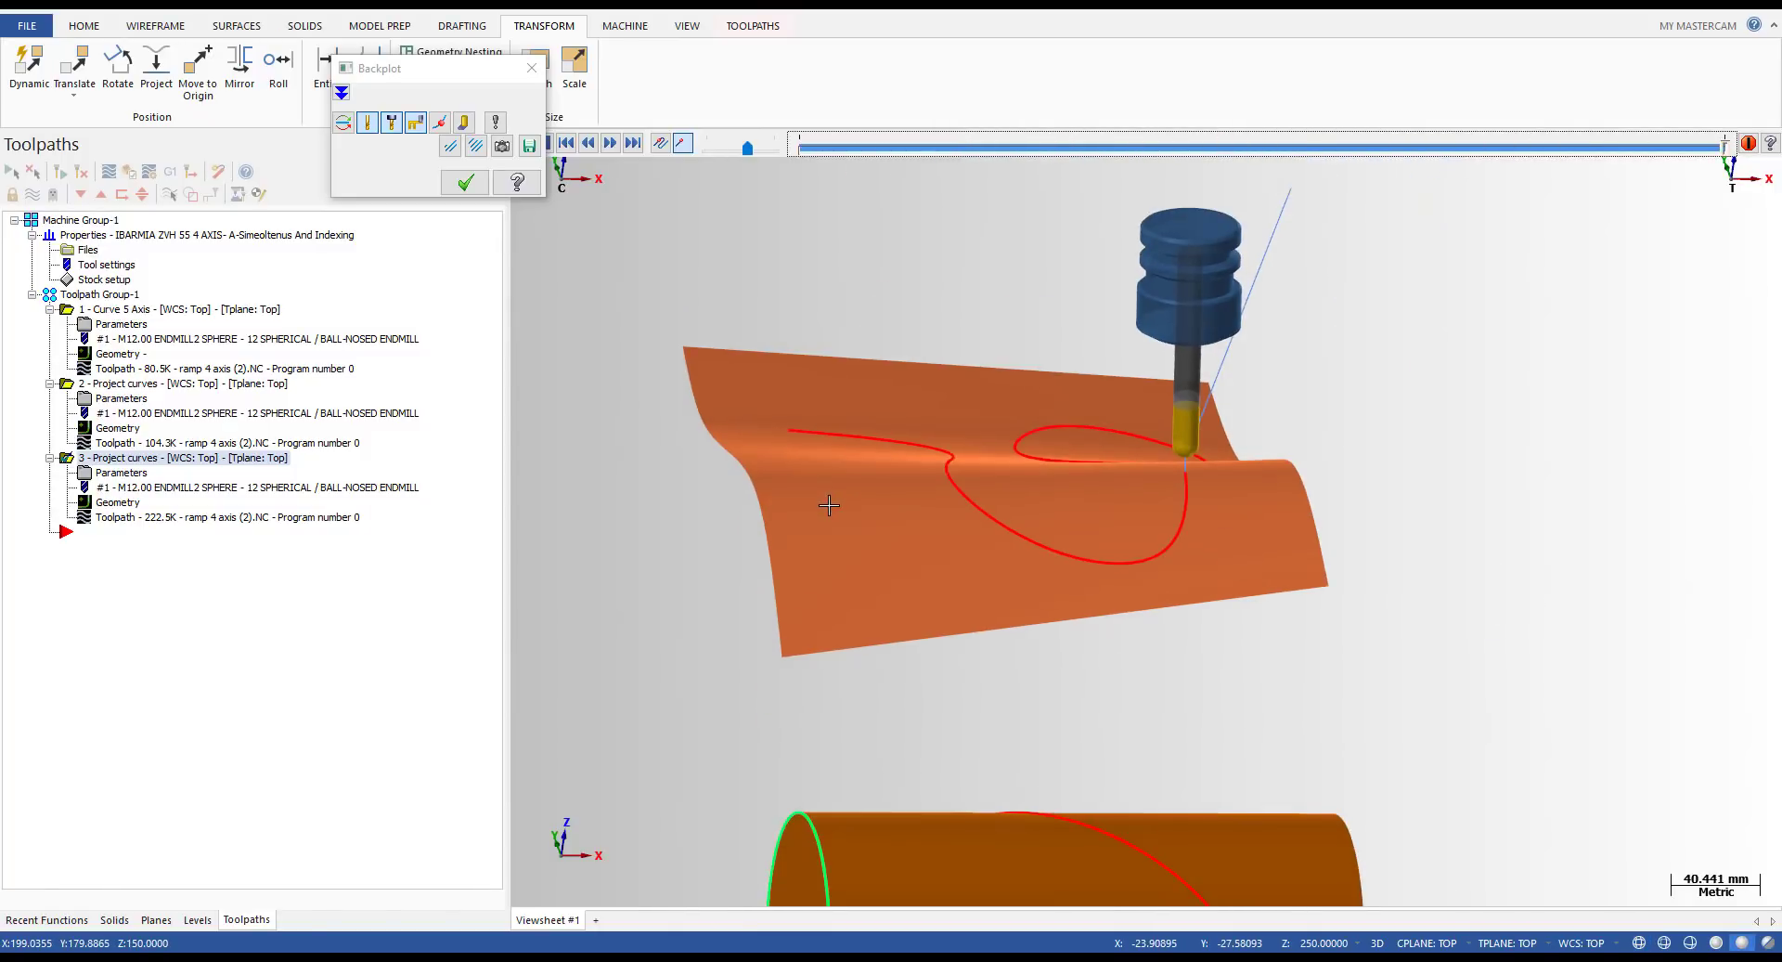
{"action": "left_click", "coordinate": [465, 182]}
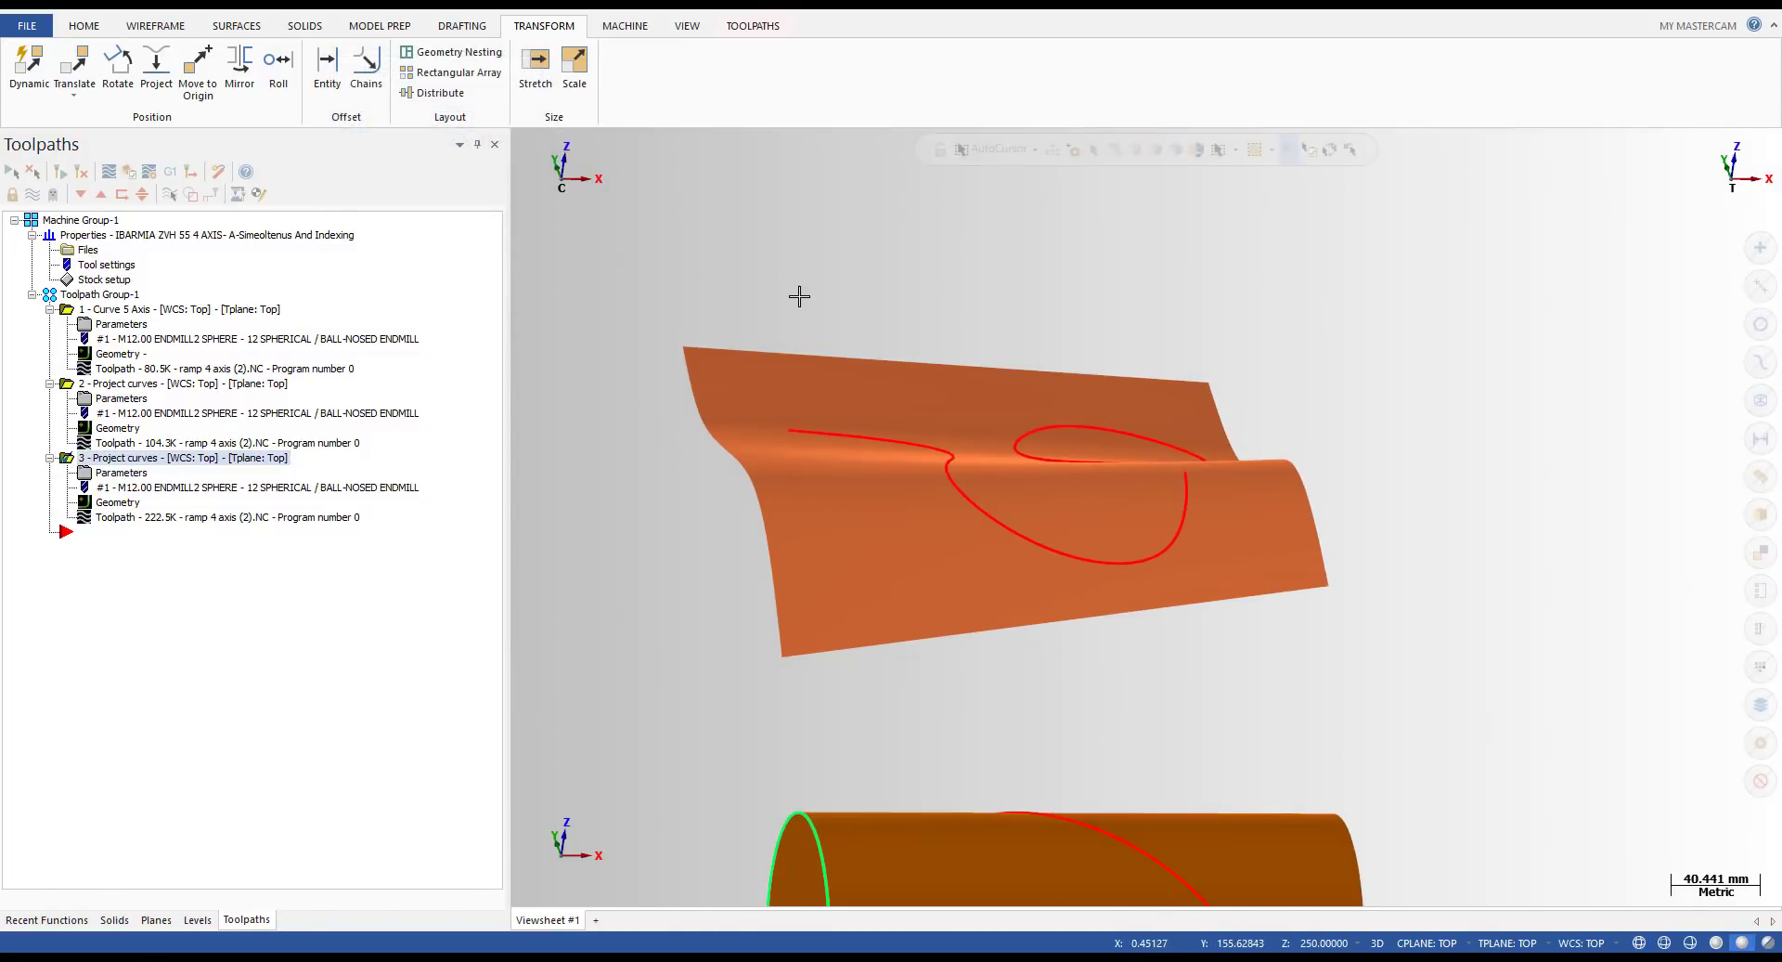
{"action": "key", "text": "alt+1"}
{"action": "scroll", "coordinate": [817, 372], "scroll_direction": "up", "scroll_amount": 1}
{"action": "middle_click_drag", "start_coordinate": [821, 407], "coordinate": [836, 366]}
{"action": "scroll", "coordinate": [836, 366], "scroll_direction": "up", "scroll_amount": 1}
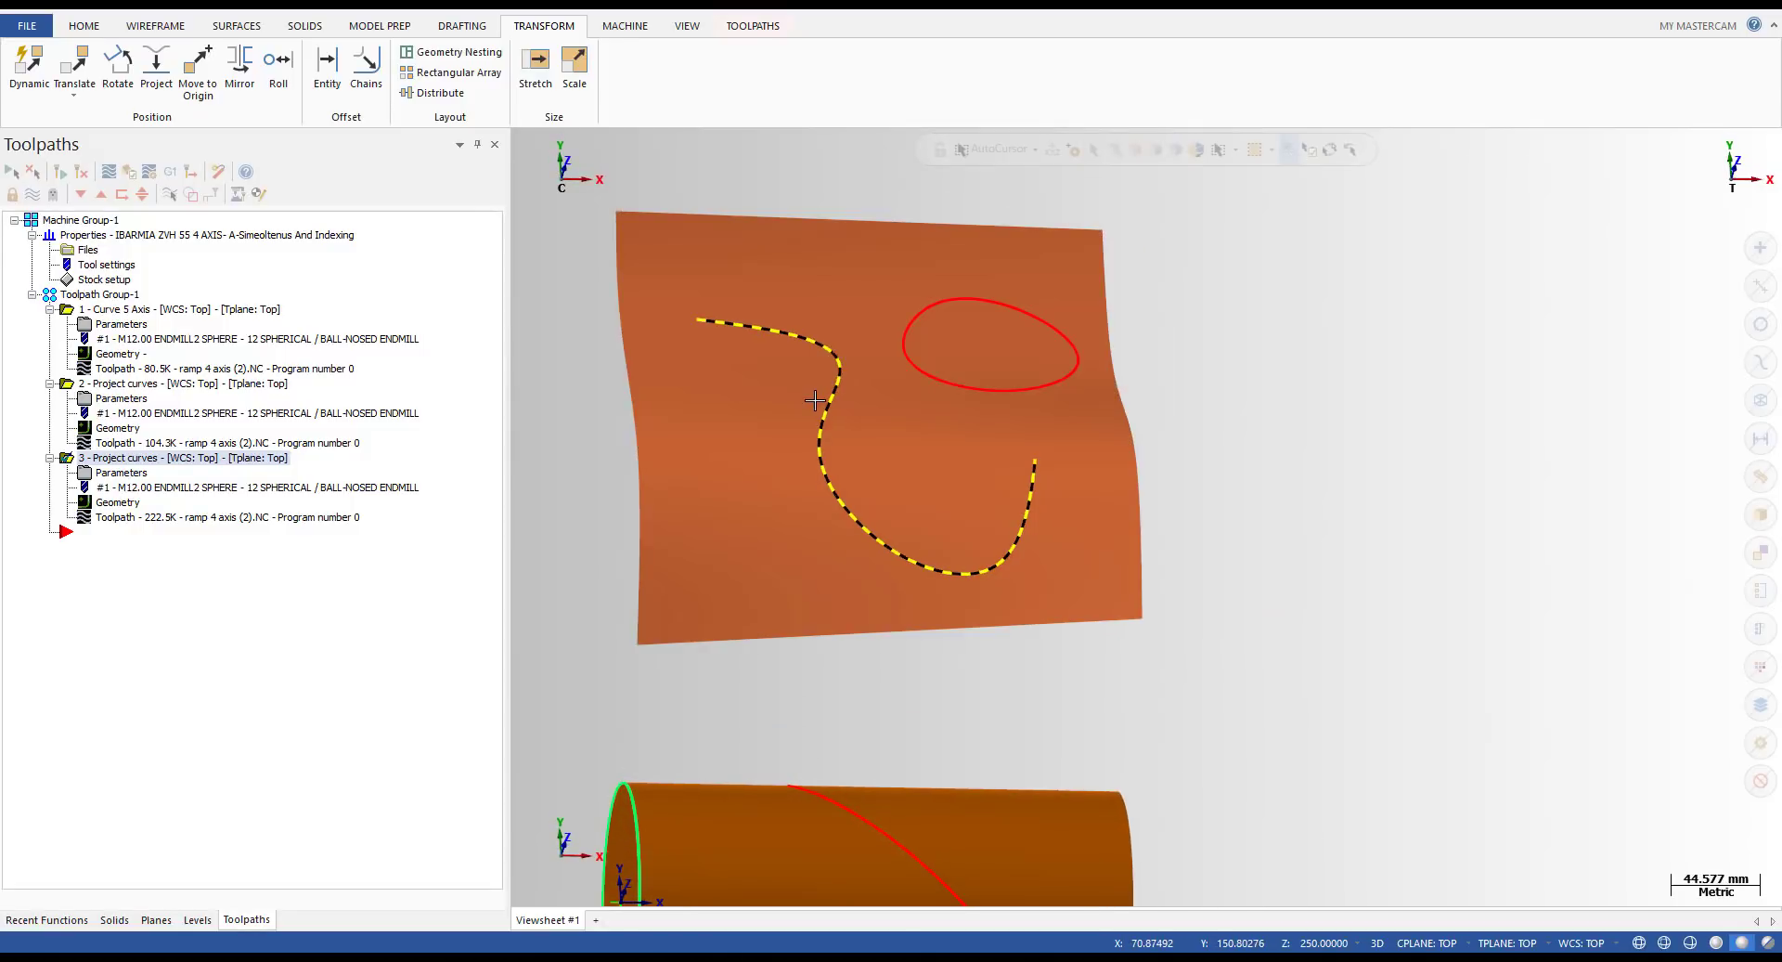
{"action": "key", "text": "Delete"}
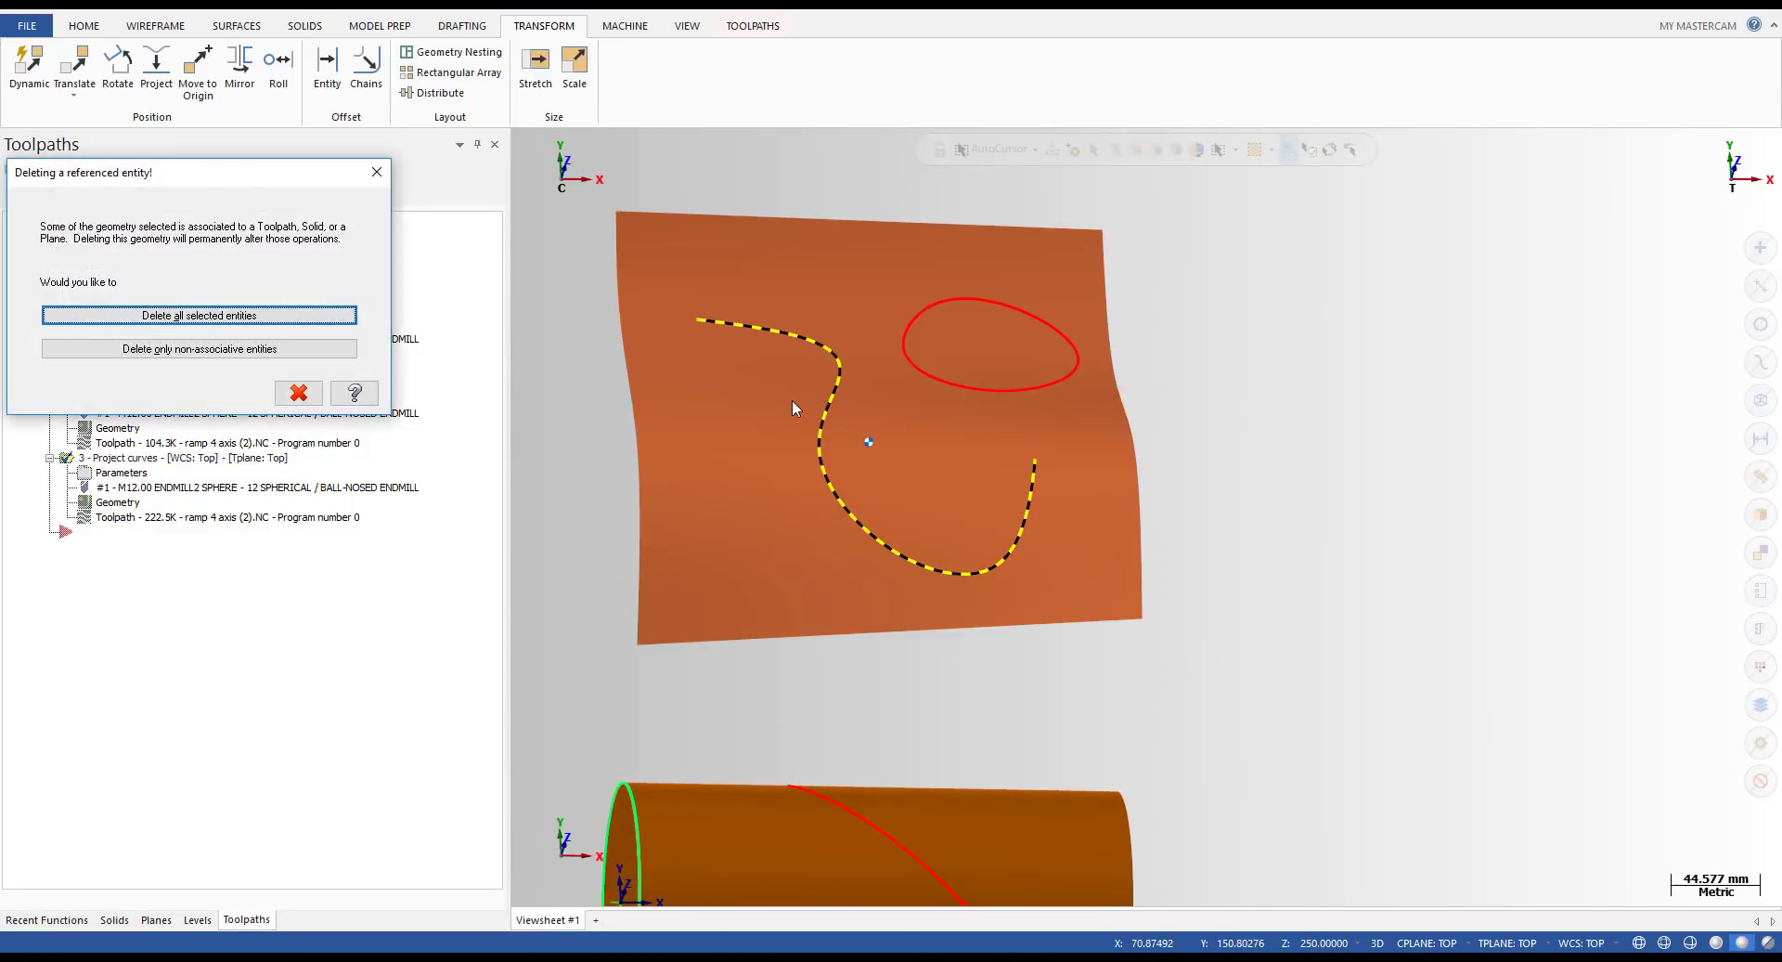
{"action": "key", "text": "Escape"}
{"action": "scroll", "coordinate": [757, 386], "scroll_direction": "down", "scroll_amount": 1}
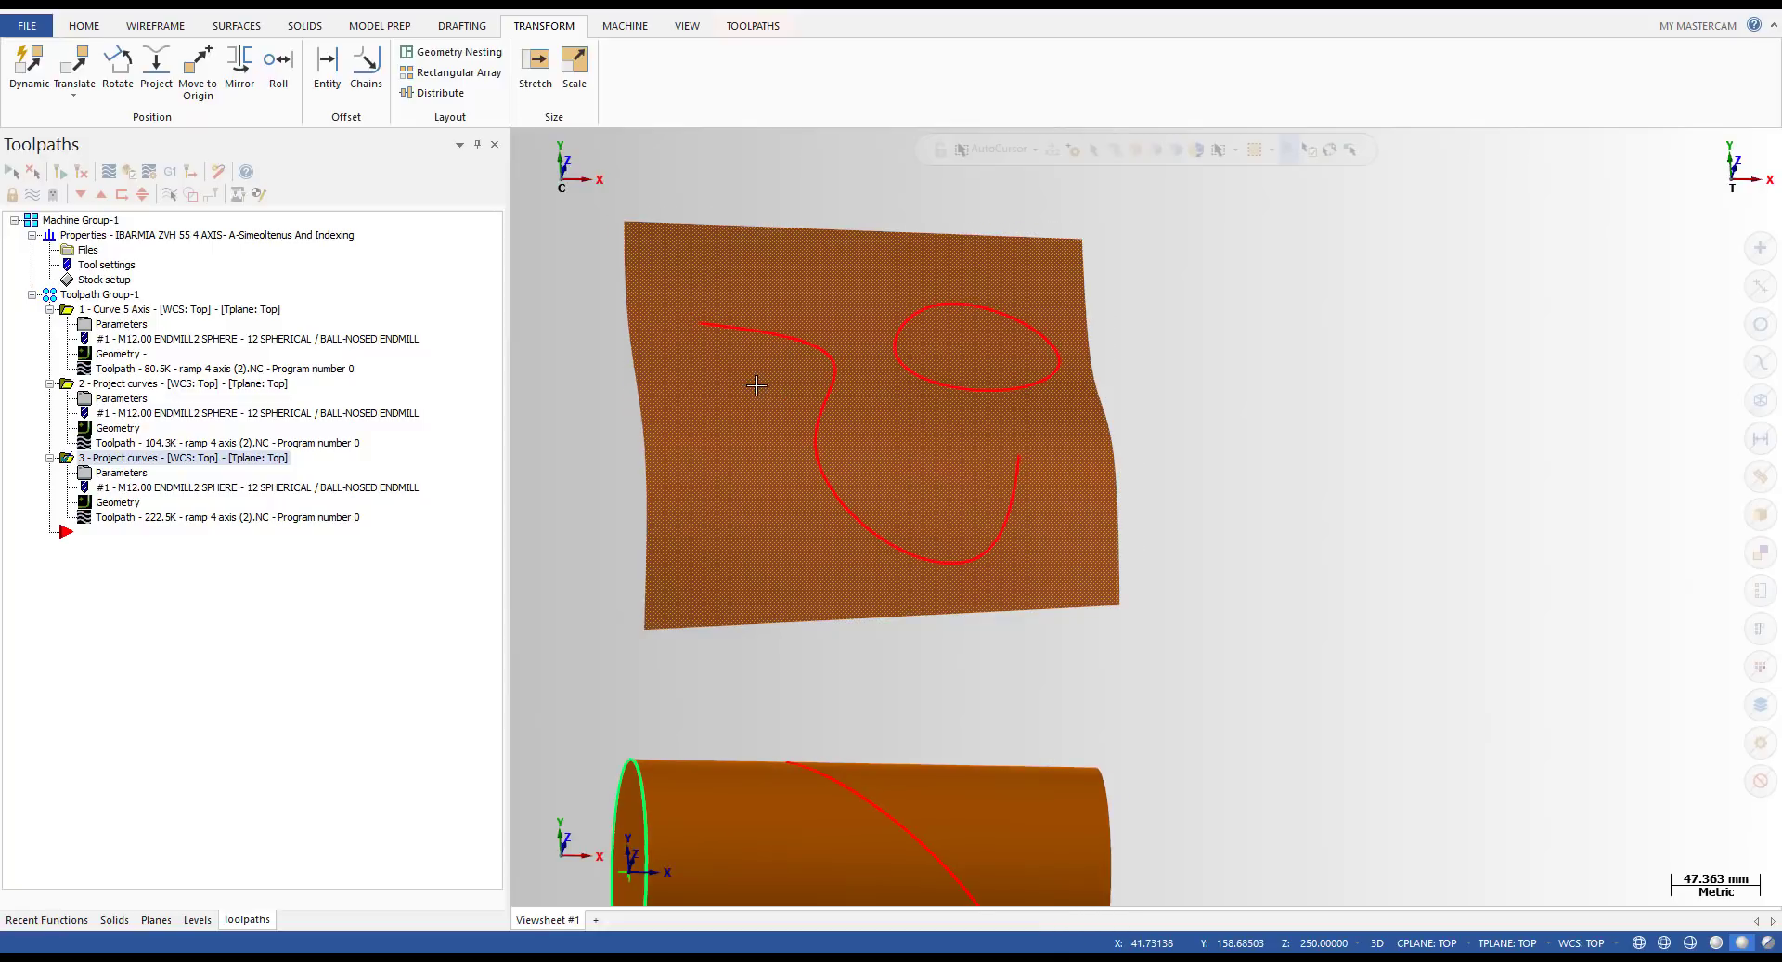
{"action": "middle_click_drag", "start_coordinate": [765, 404], "coordinate": [784, 370]}
{"action": "scroll", "coordinate": [784, 370], "scroll_direction": "up", "scroll_amount": 1}
{"action": "scroll", "coordinate": [784, 370], "scroll_direction": "down", "scroll_amount": 8}
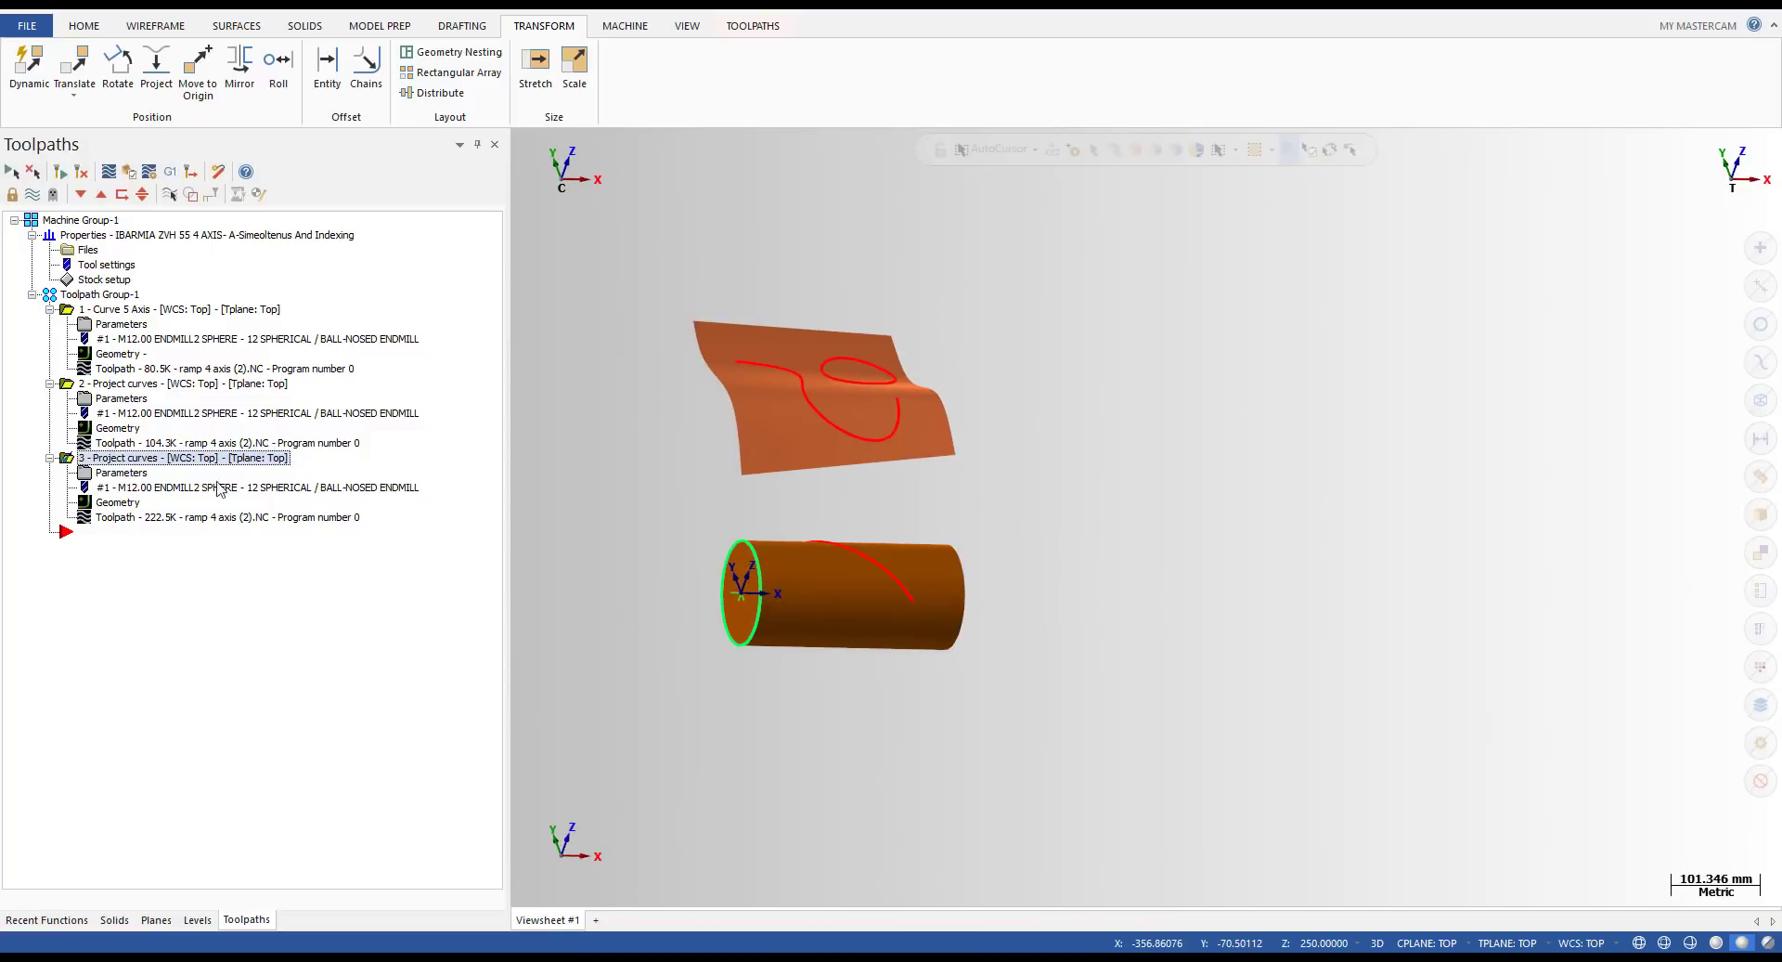
{"action": "middle_click_drag", "start_coordinate": [757, 474], "coordinate": [772, 495]}
{"action": "scroll", "coordinate": [829, 397], "scroll_direction": "up", "scroll_amount": 12}
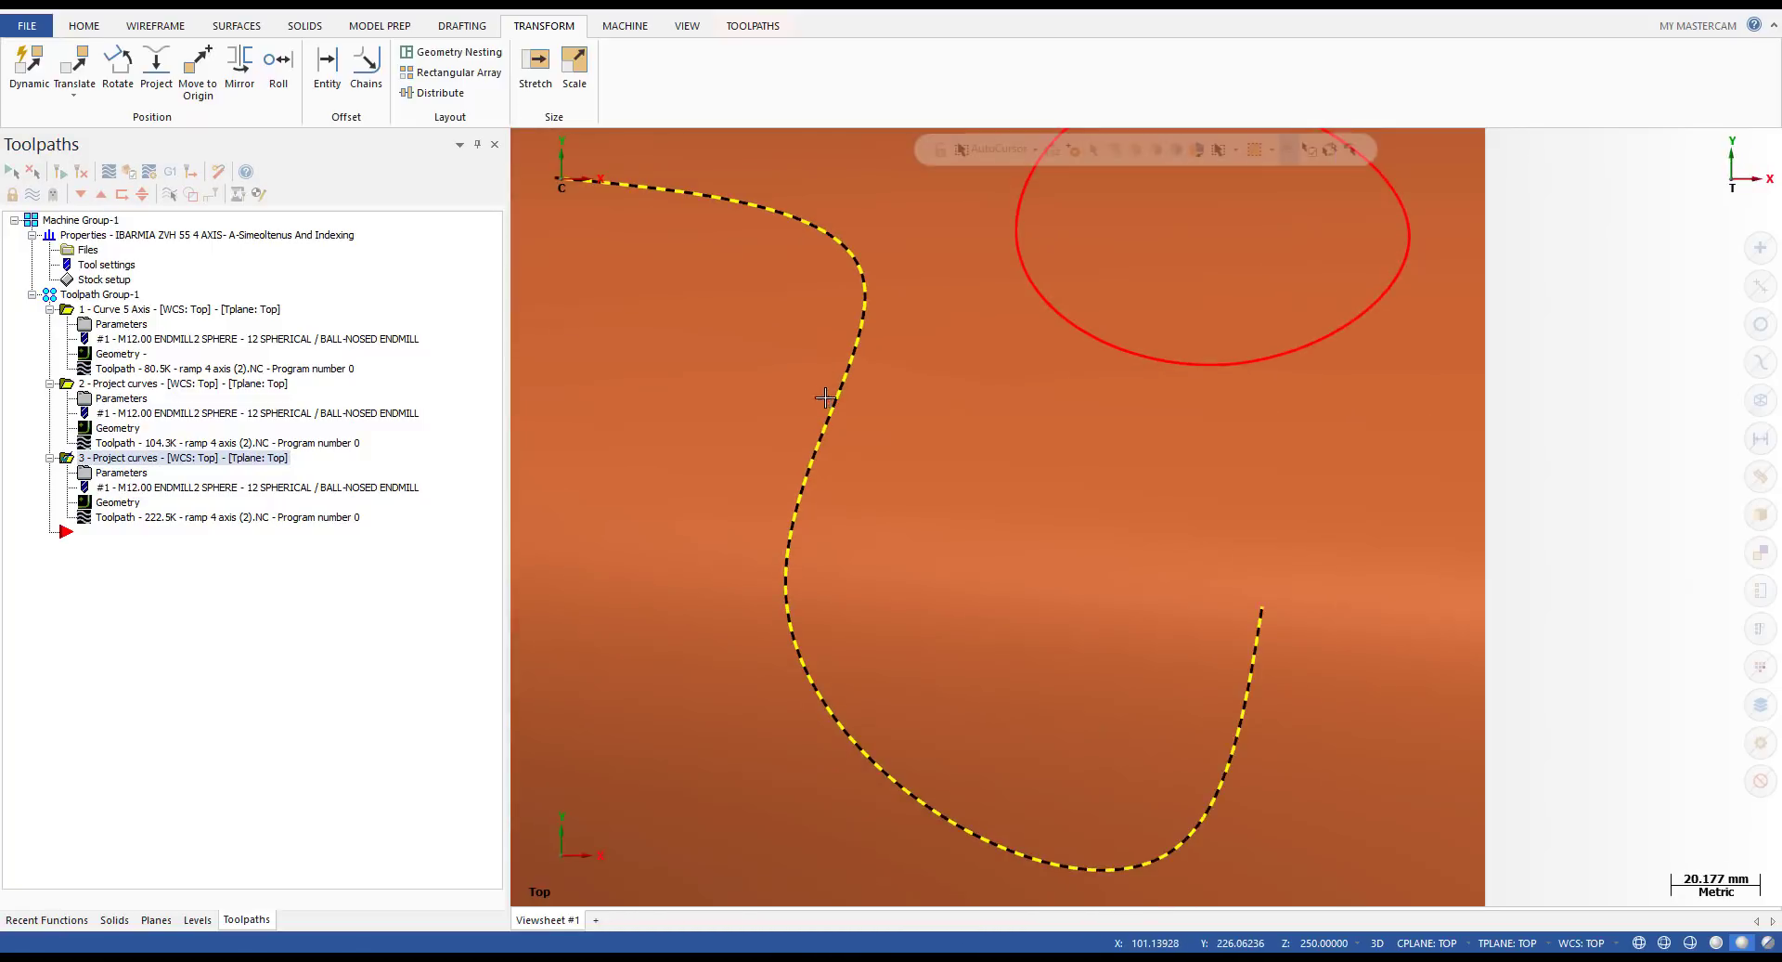
- Delete one of the two overlapping open curves on the wavy surface, including its associated geometry, and regenerate the third operation
{"action": "scroll", "coordinate": [835, 398], "scroll_direction": "down", "scroll_amount": 9}
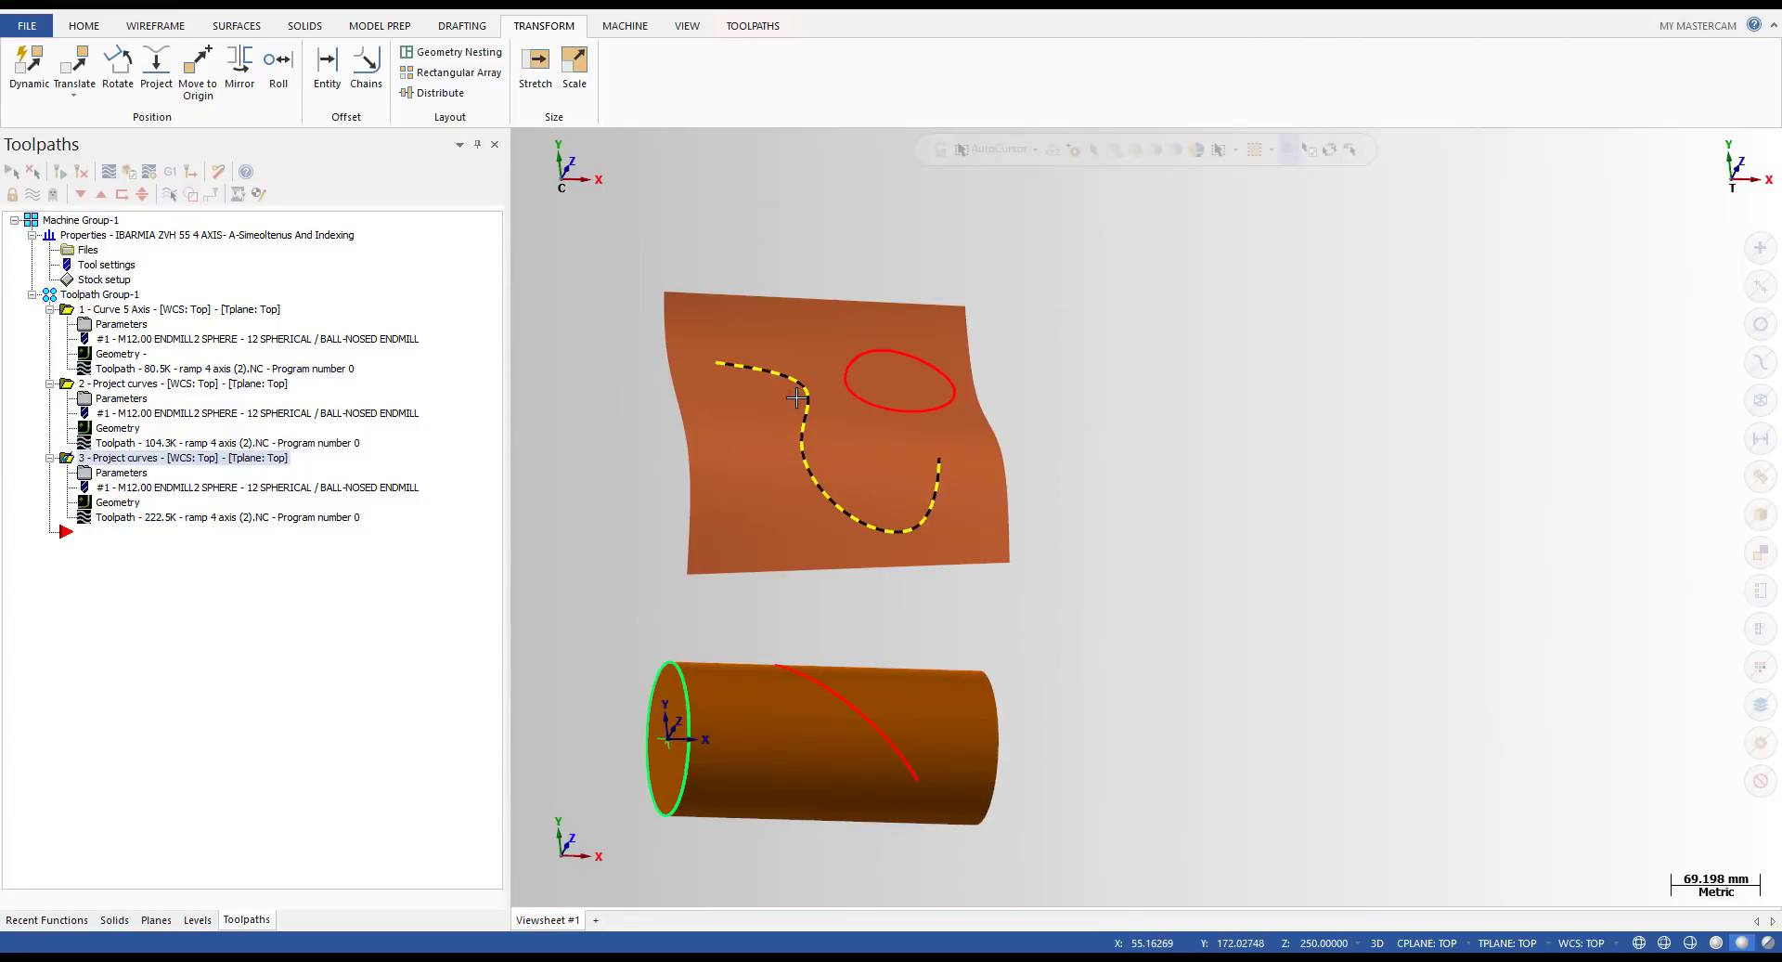
{"action": "key", "text": "Delete"}
{"action": "key", "text": "Return"}
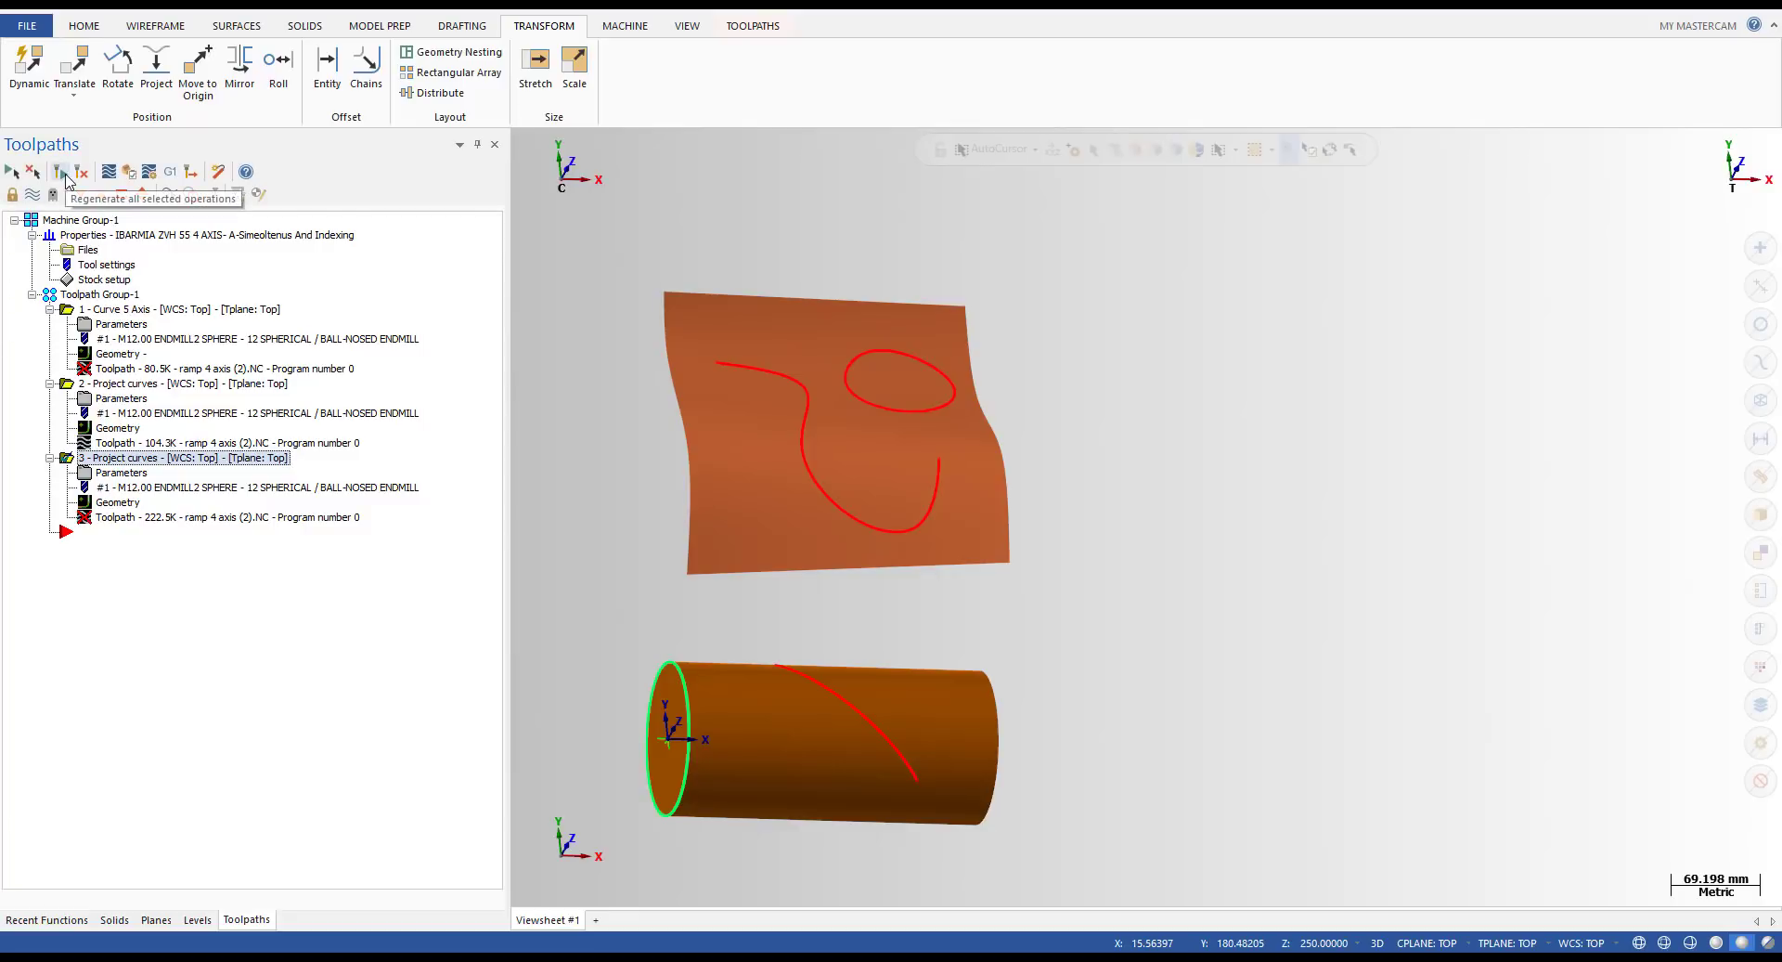
{"action": "left_click", "coordinate": [61, 172]}
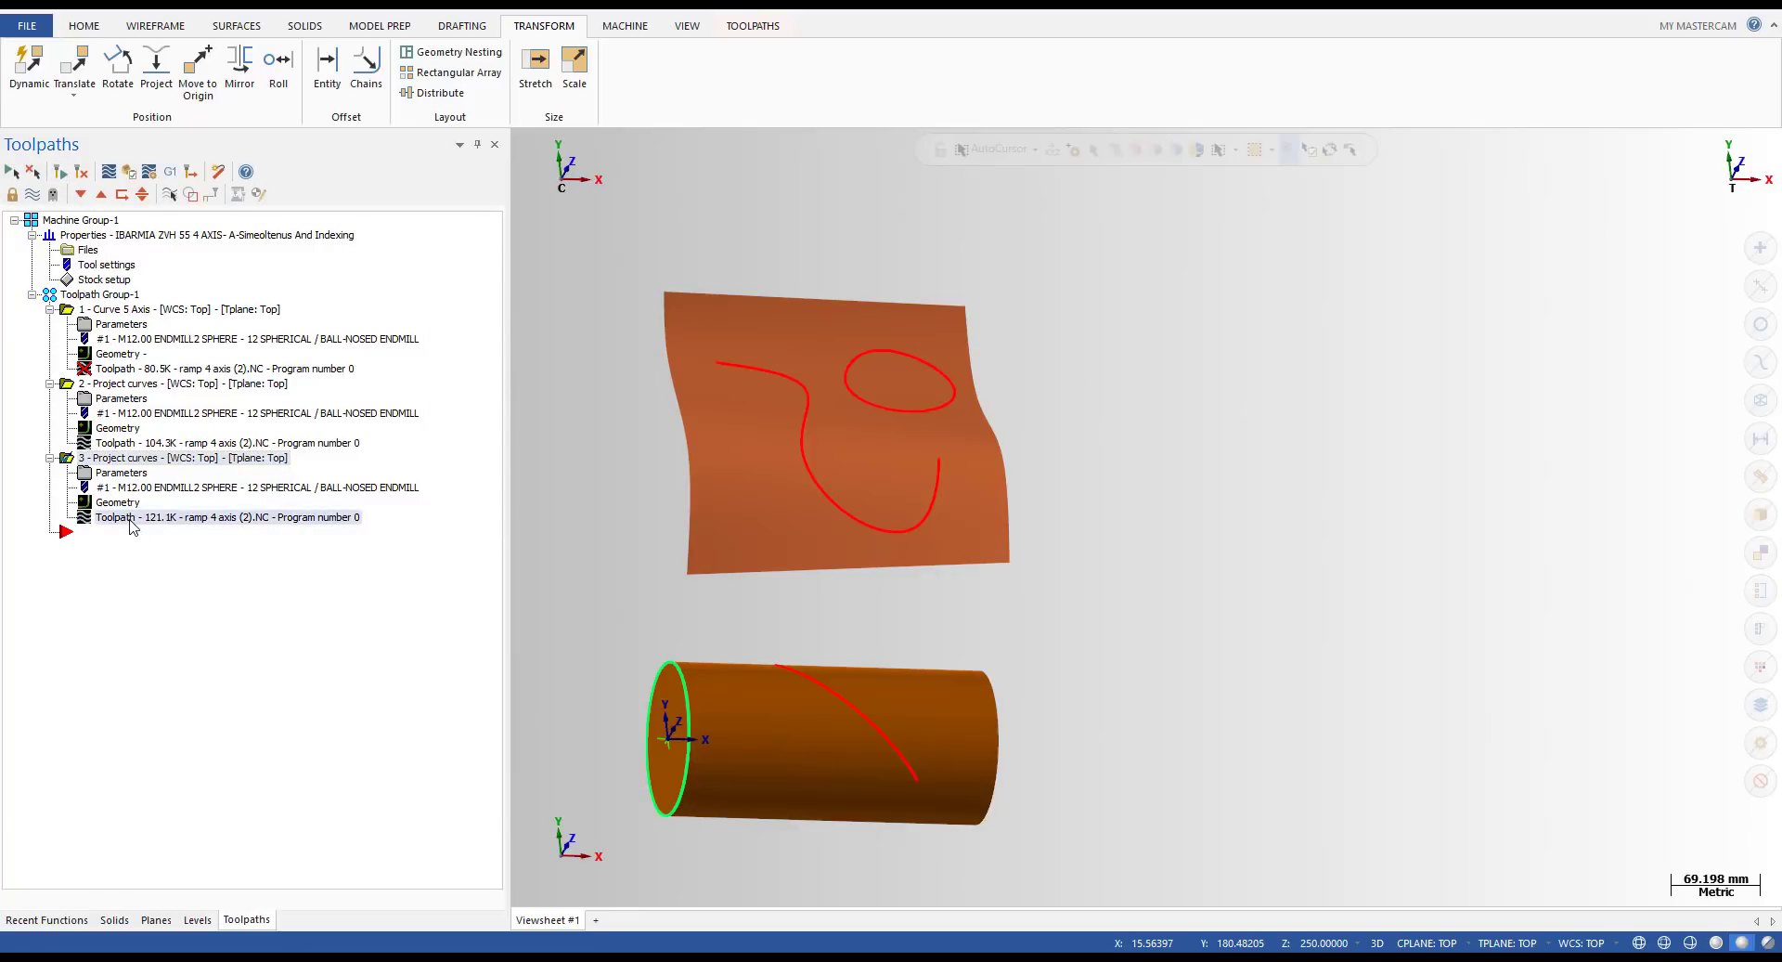
- Backplot the third operation through most of its toolpath, examine the single-curve passes and close the backplot
{"action": "key", "text": "alt+t"}
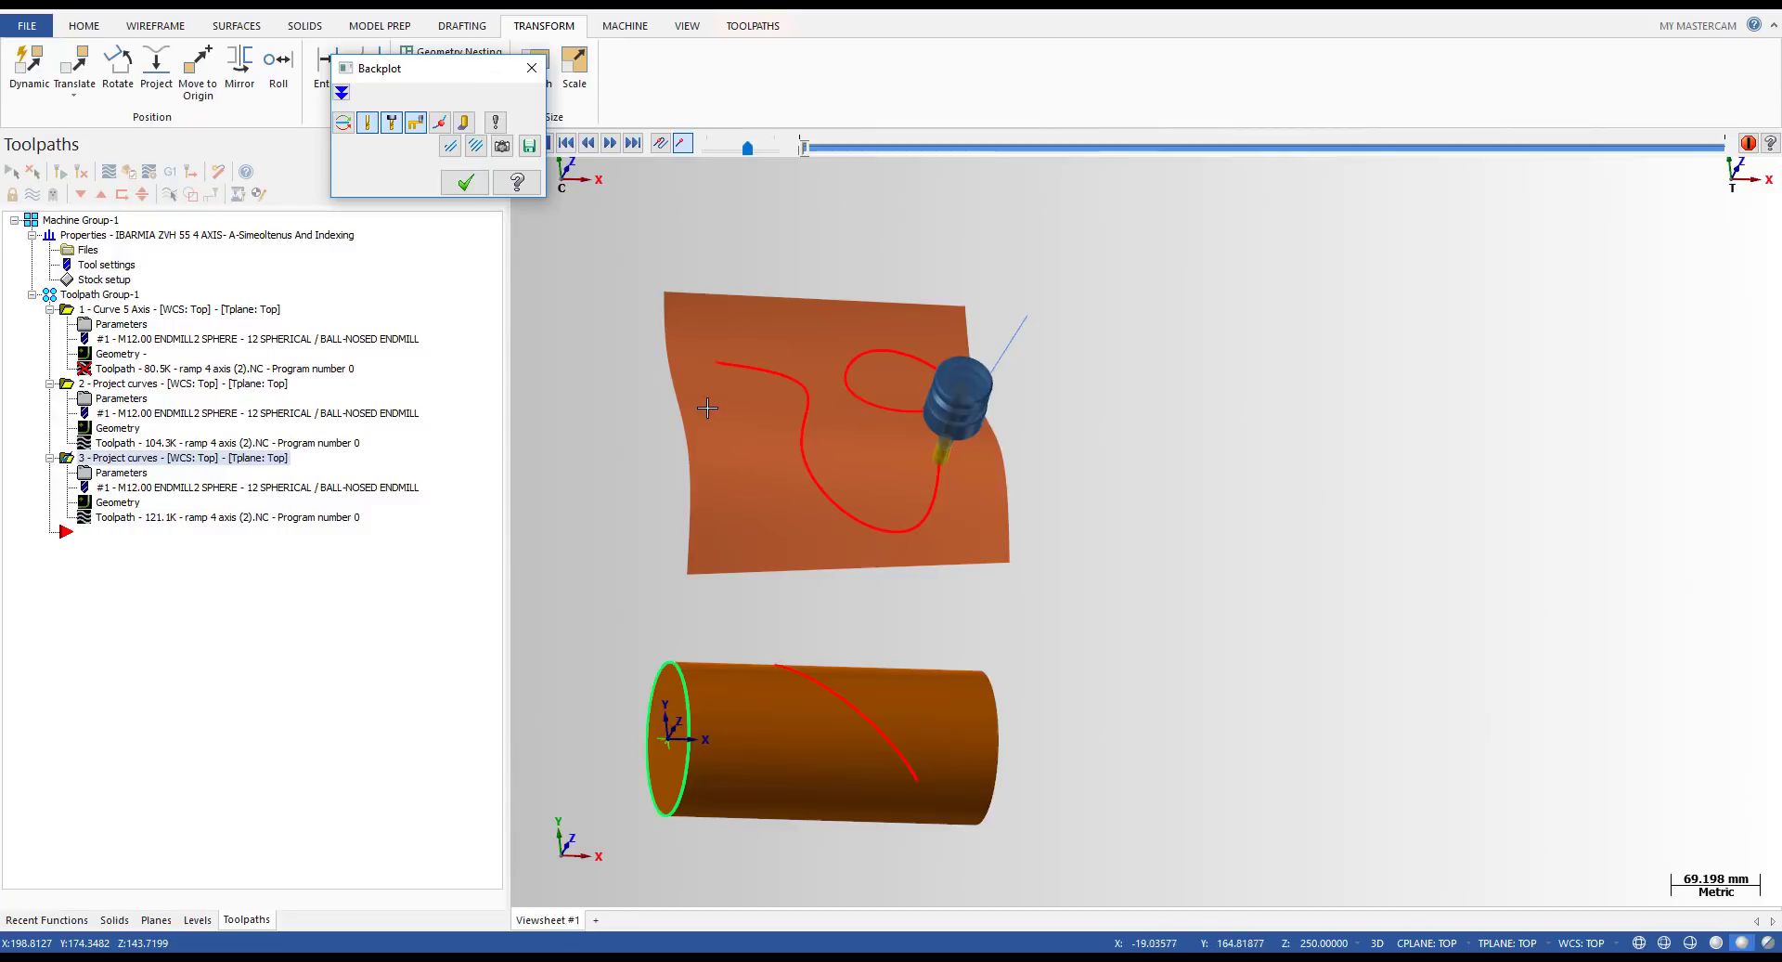
{"action": "key", "text": "Escape"}
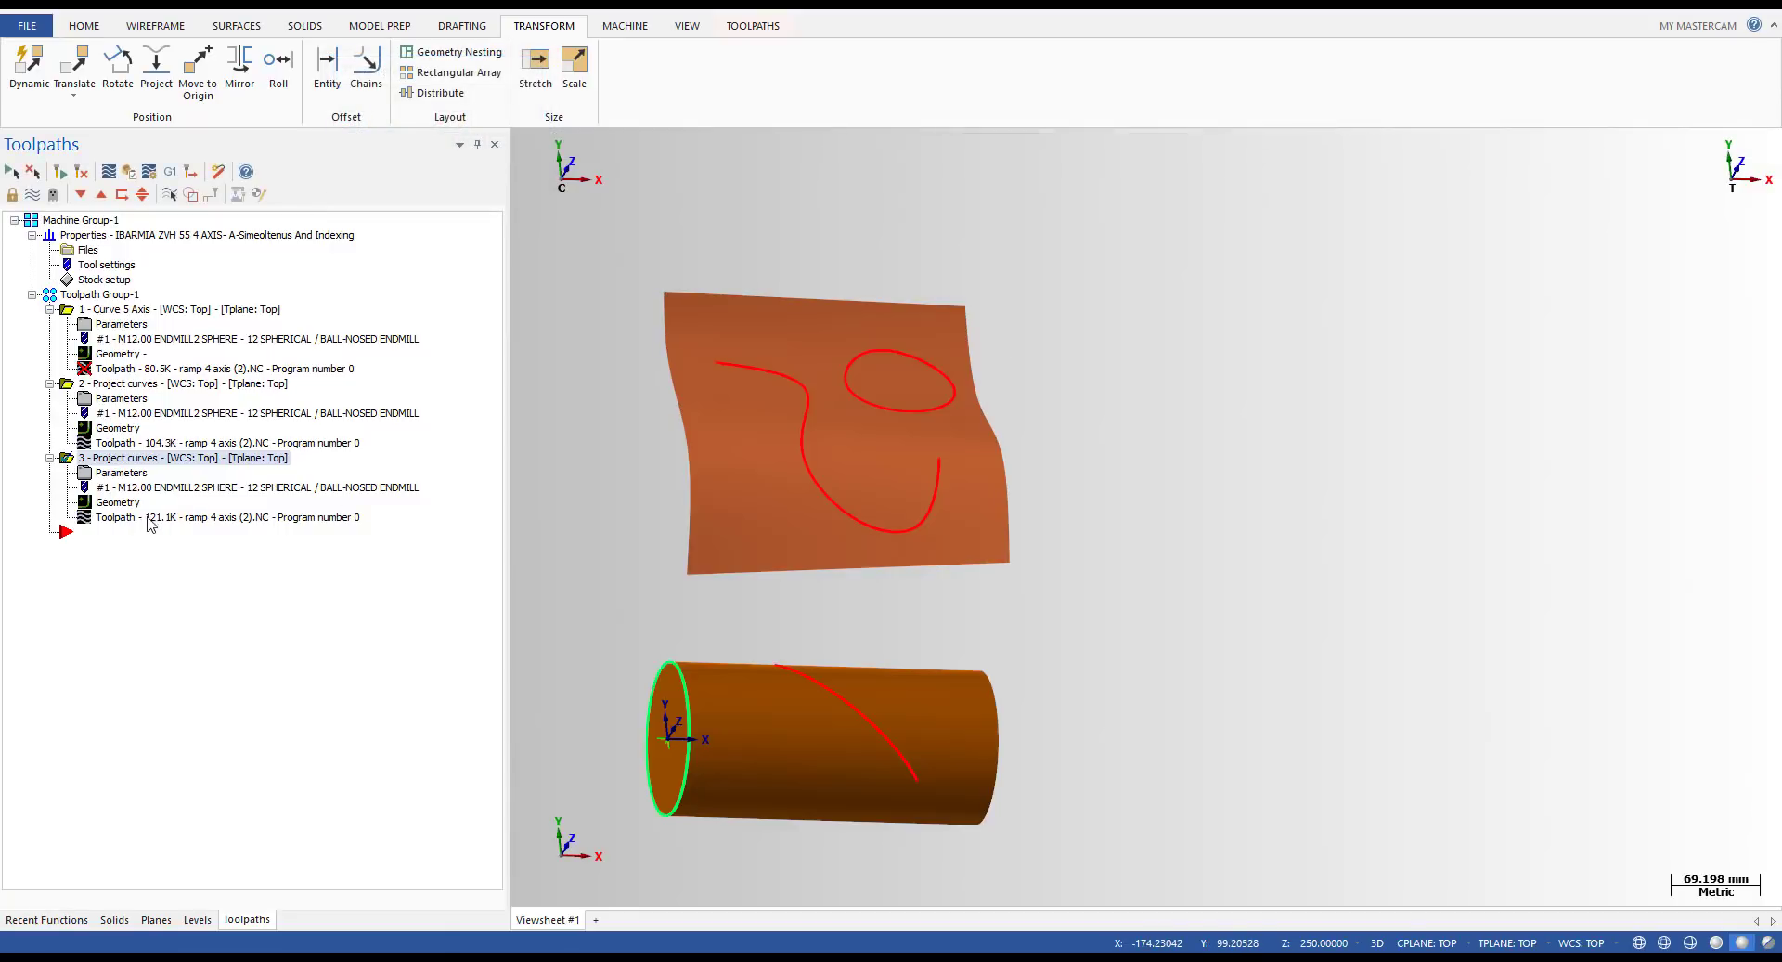
{"action": "key", "text": "alt+t"}
{"action": "left_click_drag", "start_coordinate": [800, 148], "coordinate": [1619, 163]}
{"action": "scroll", "coordinate": [796, 430], "scroll_direction": "up", "scroll_amount": 2}
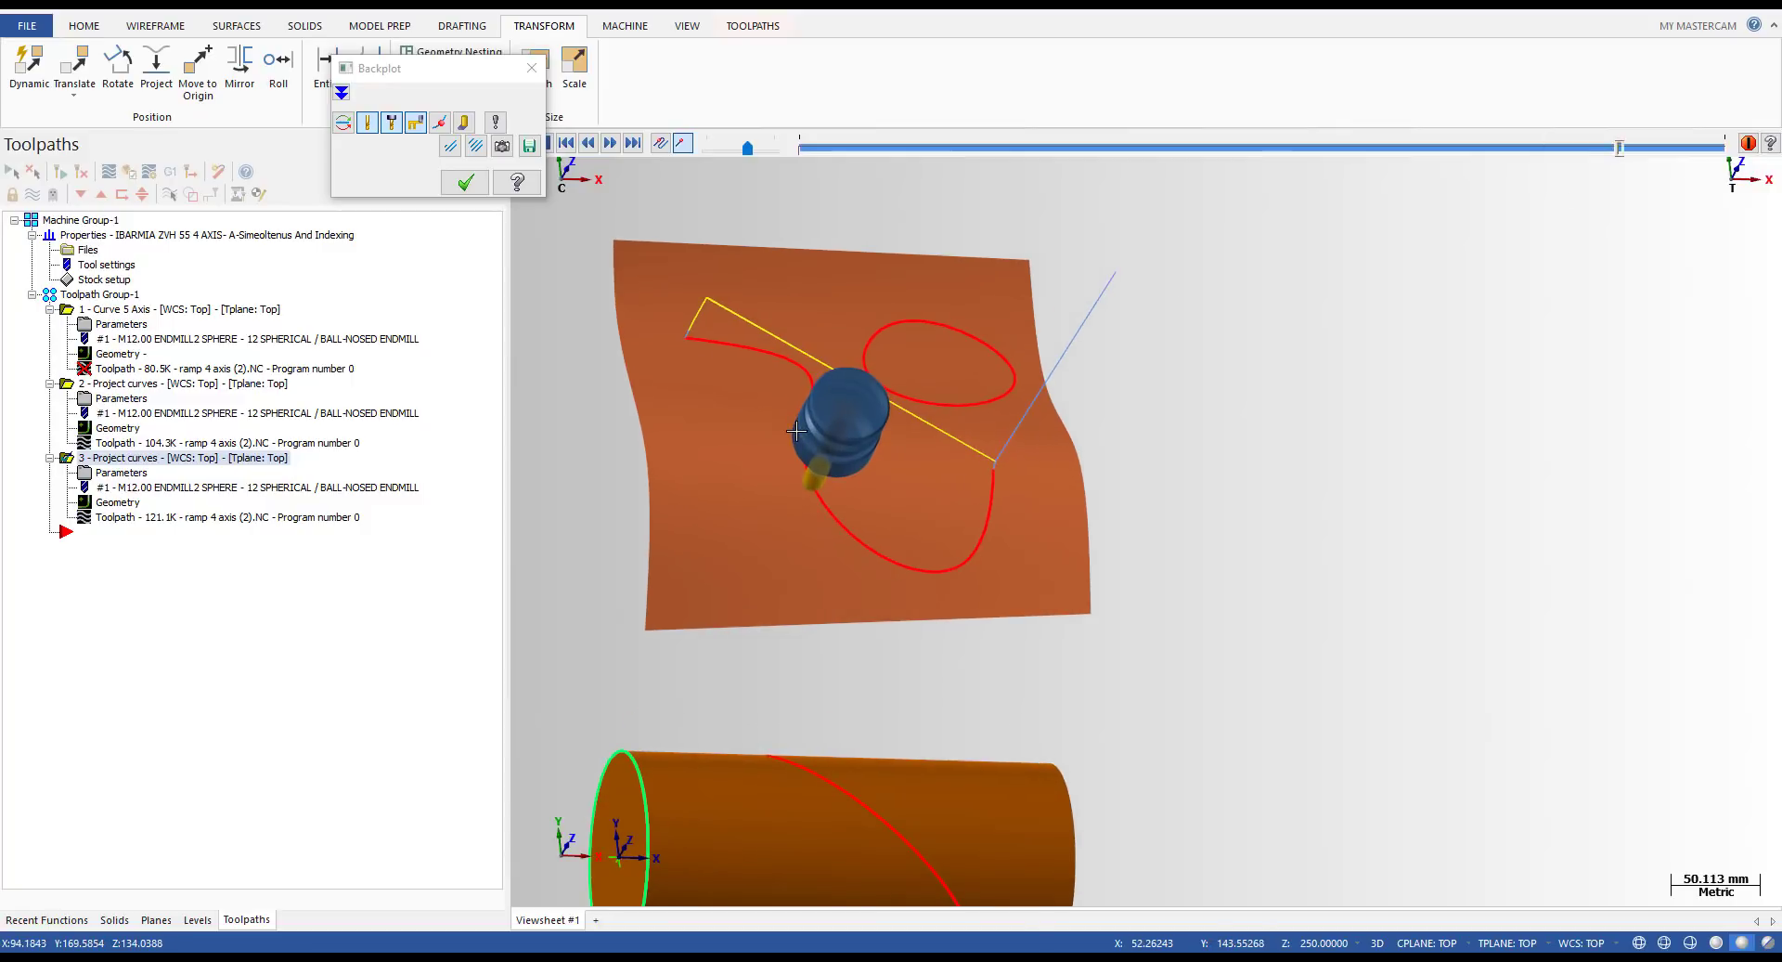
{"action": "key", "text": "Escape"}
- Copy the open curve with the Dynamic transform as a single instance to the empty area beside the wavy surface
{"action": "scroll", "coordinate": [773, 352], "scroll_direction": "down", "scroll_amount": 3}
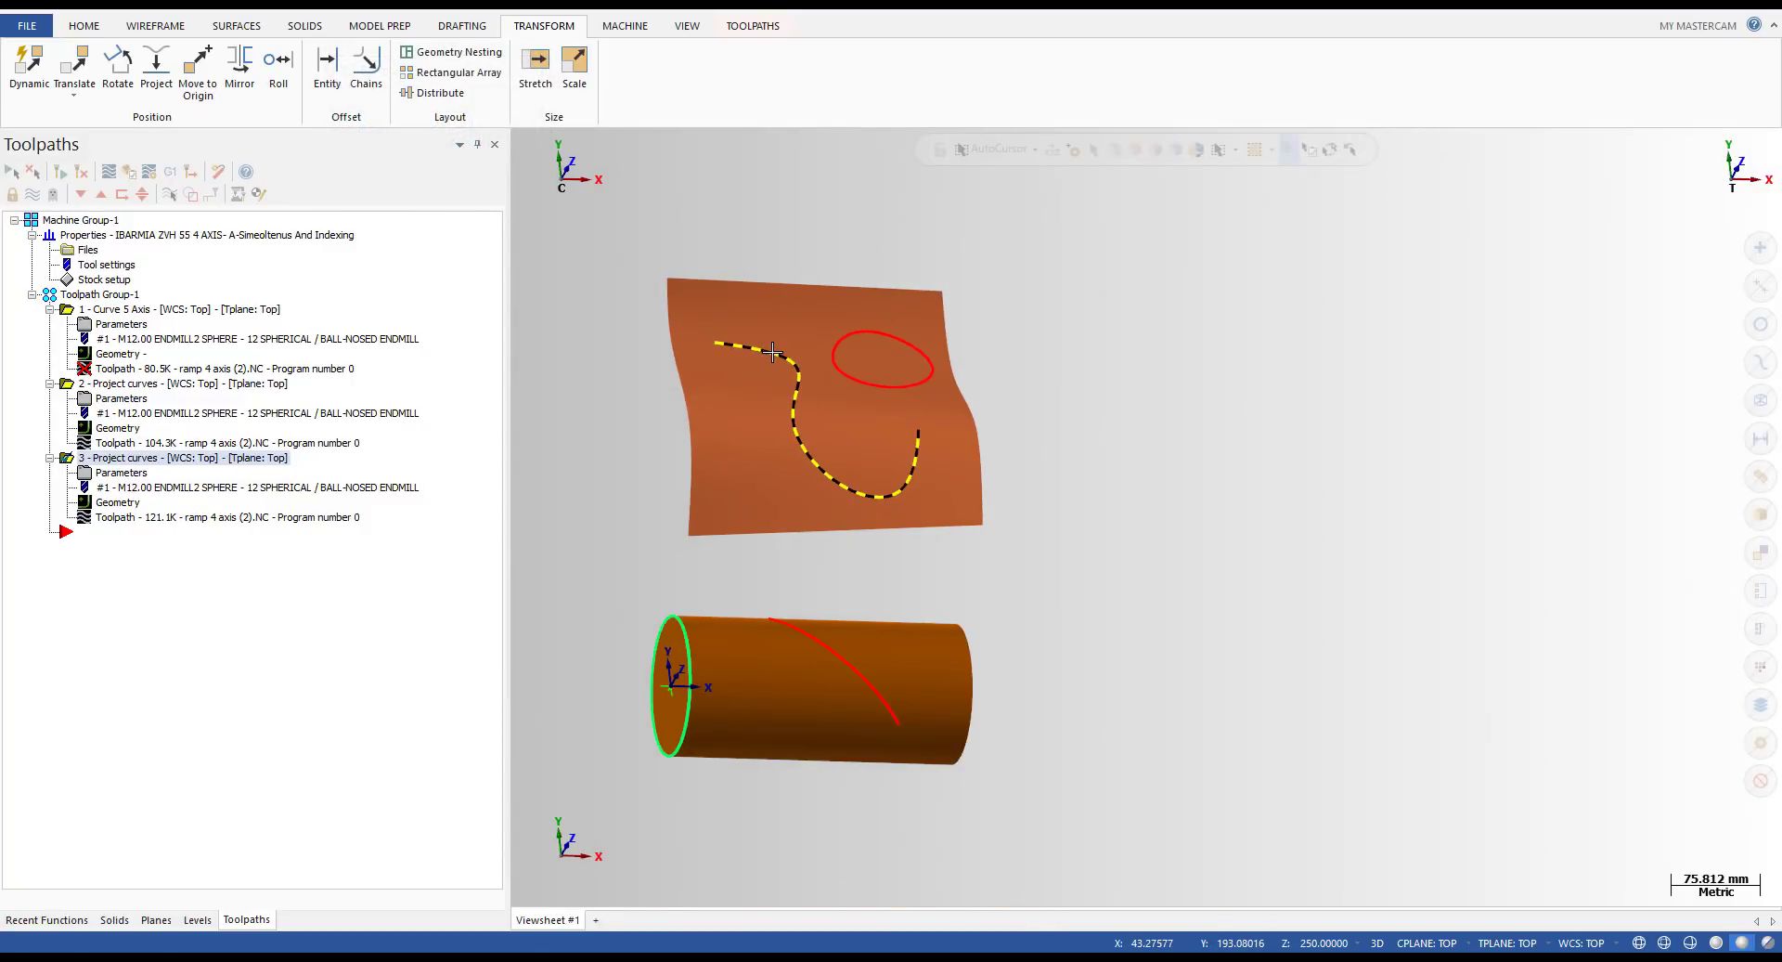
{"action": "key", "text": "d"}
{"action": "left_click", "coordinate": [737, 233]}
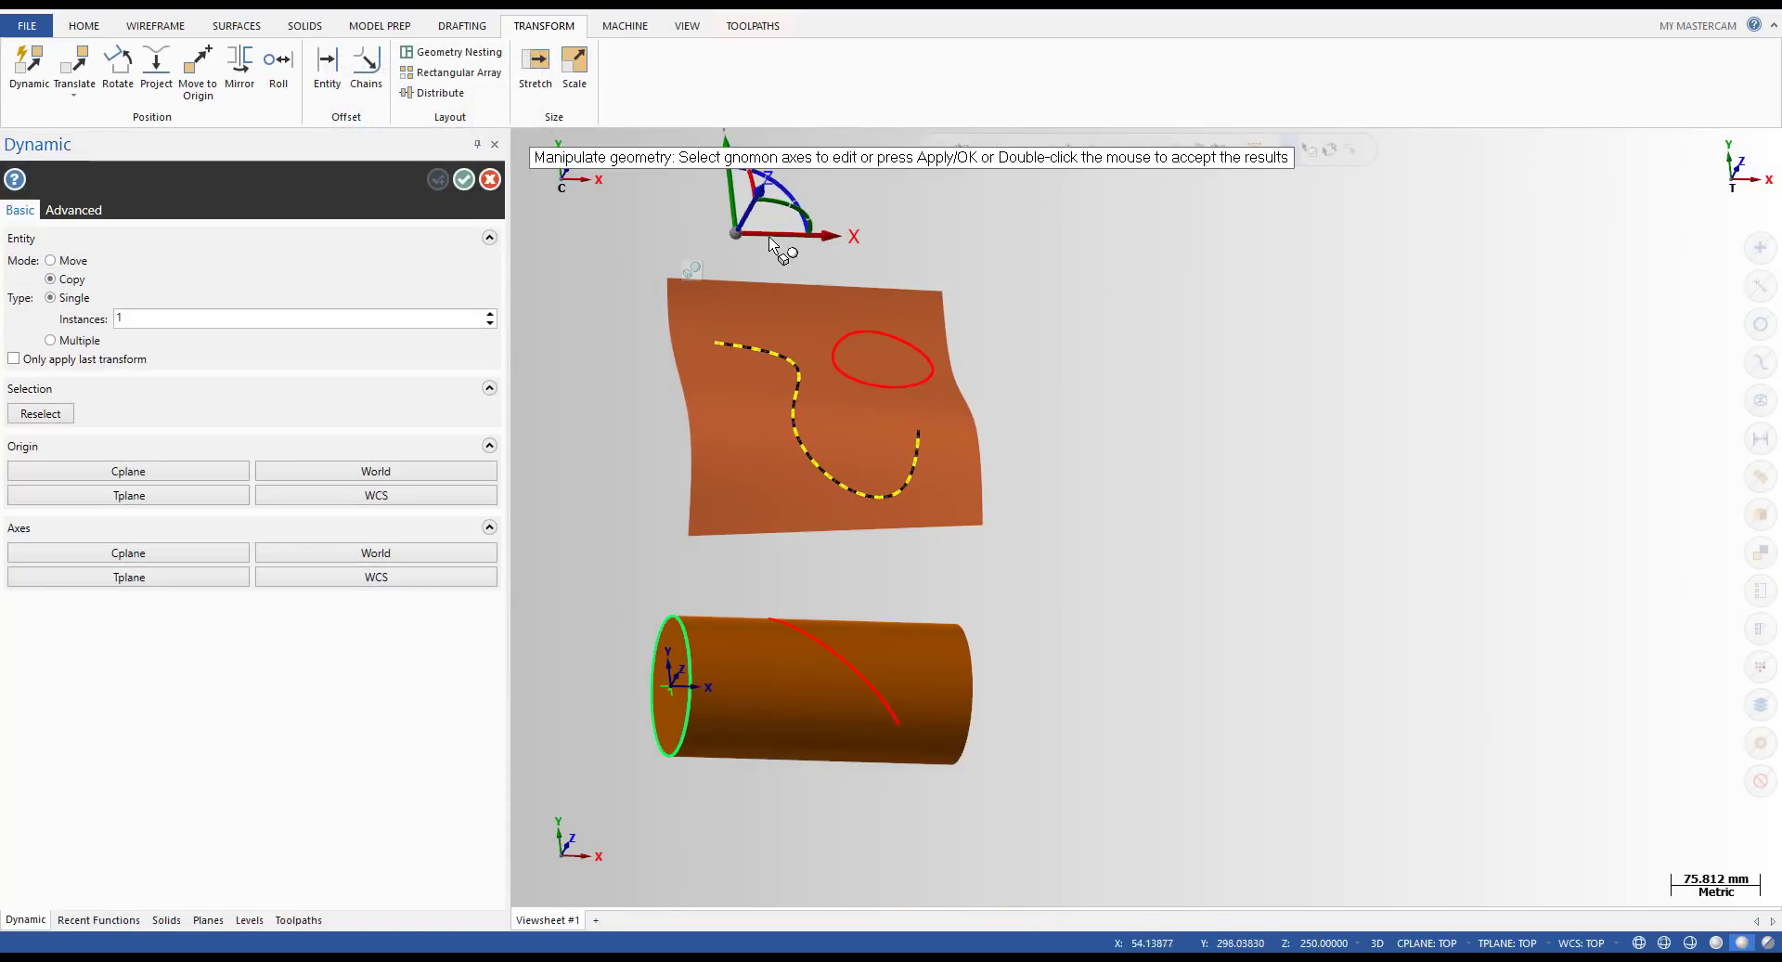
{"action": "left_click", "coordinate": [736, 233]}
{"action": "left_click", "coordinate": [1028, 243]}
{"action": "key", "text": "Return"}
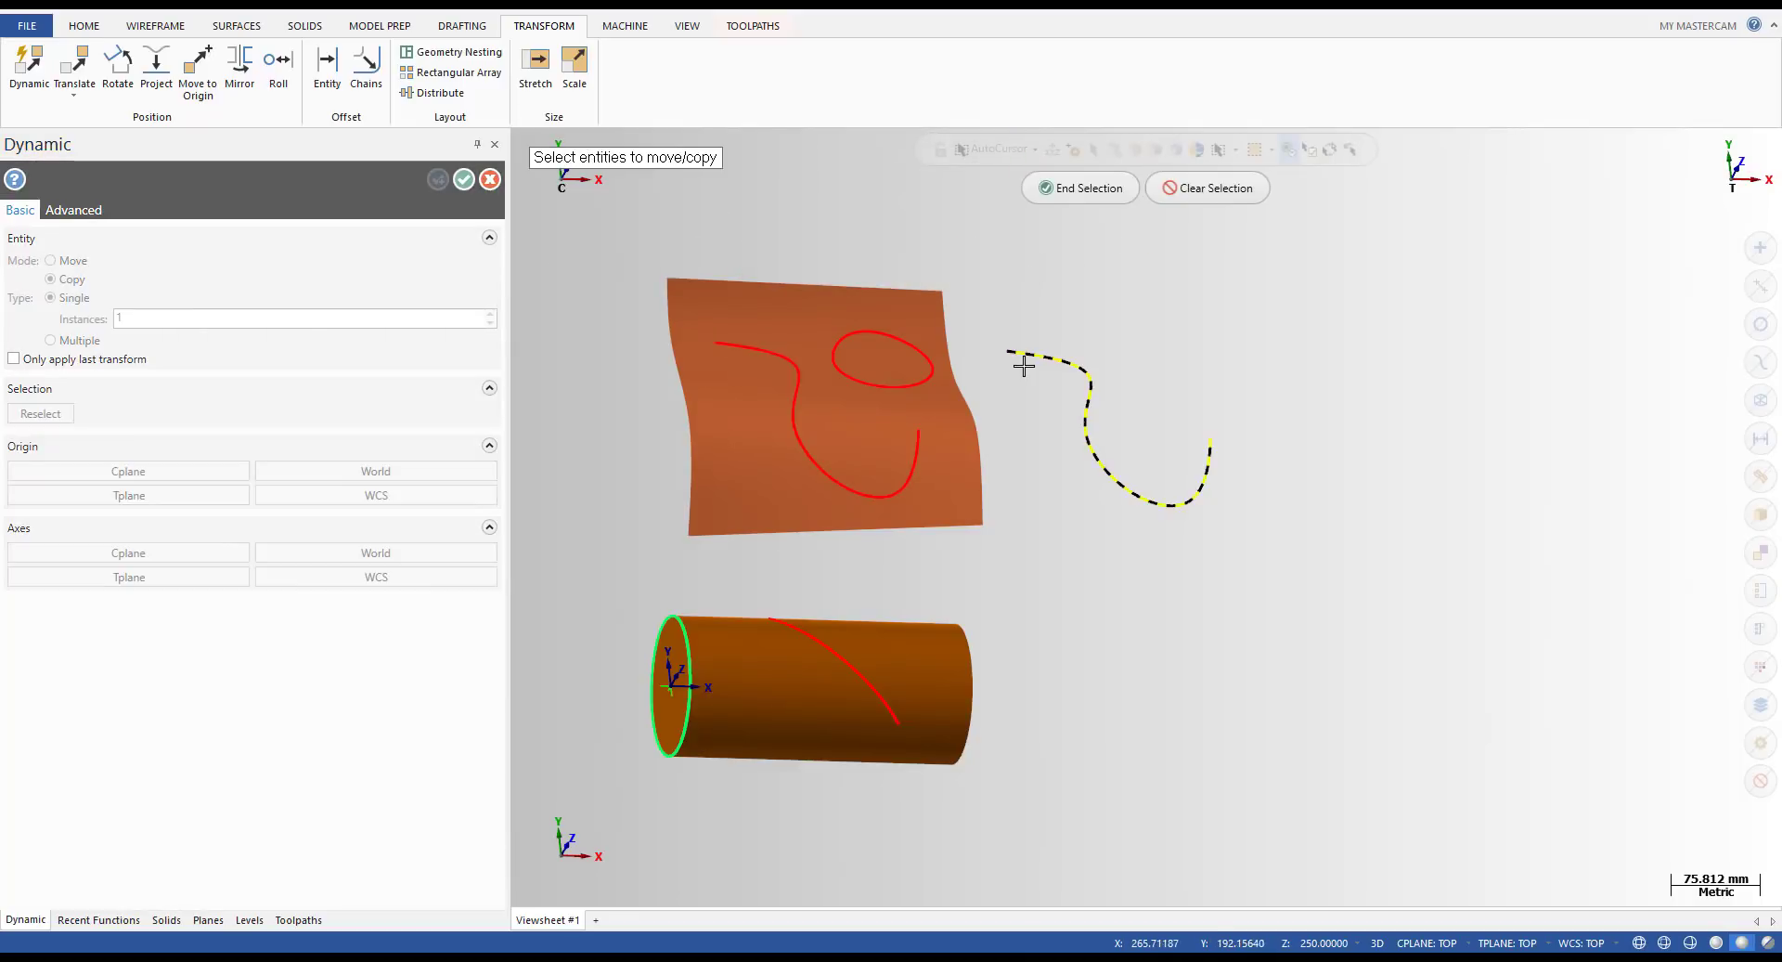
{"action": "key", "text": "Escape"}
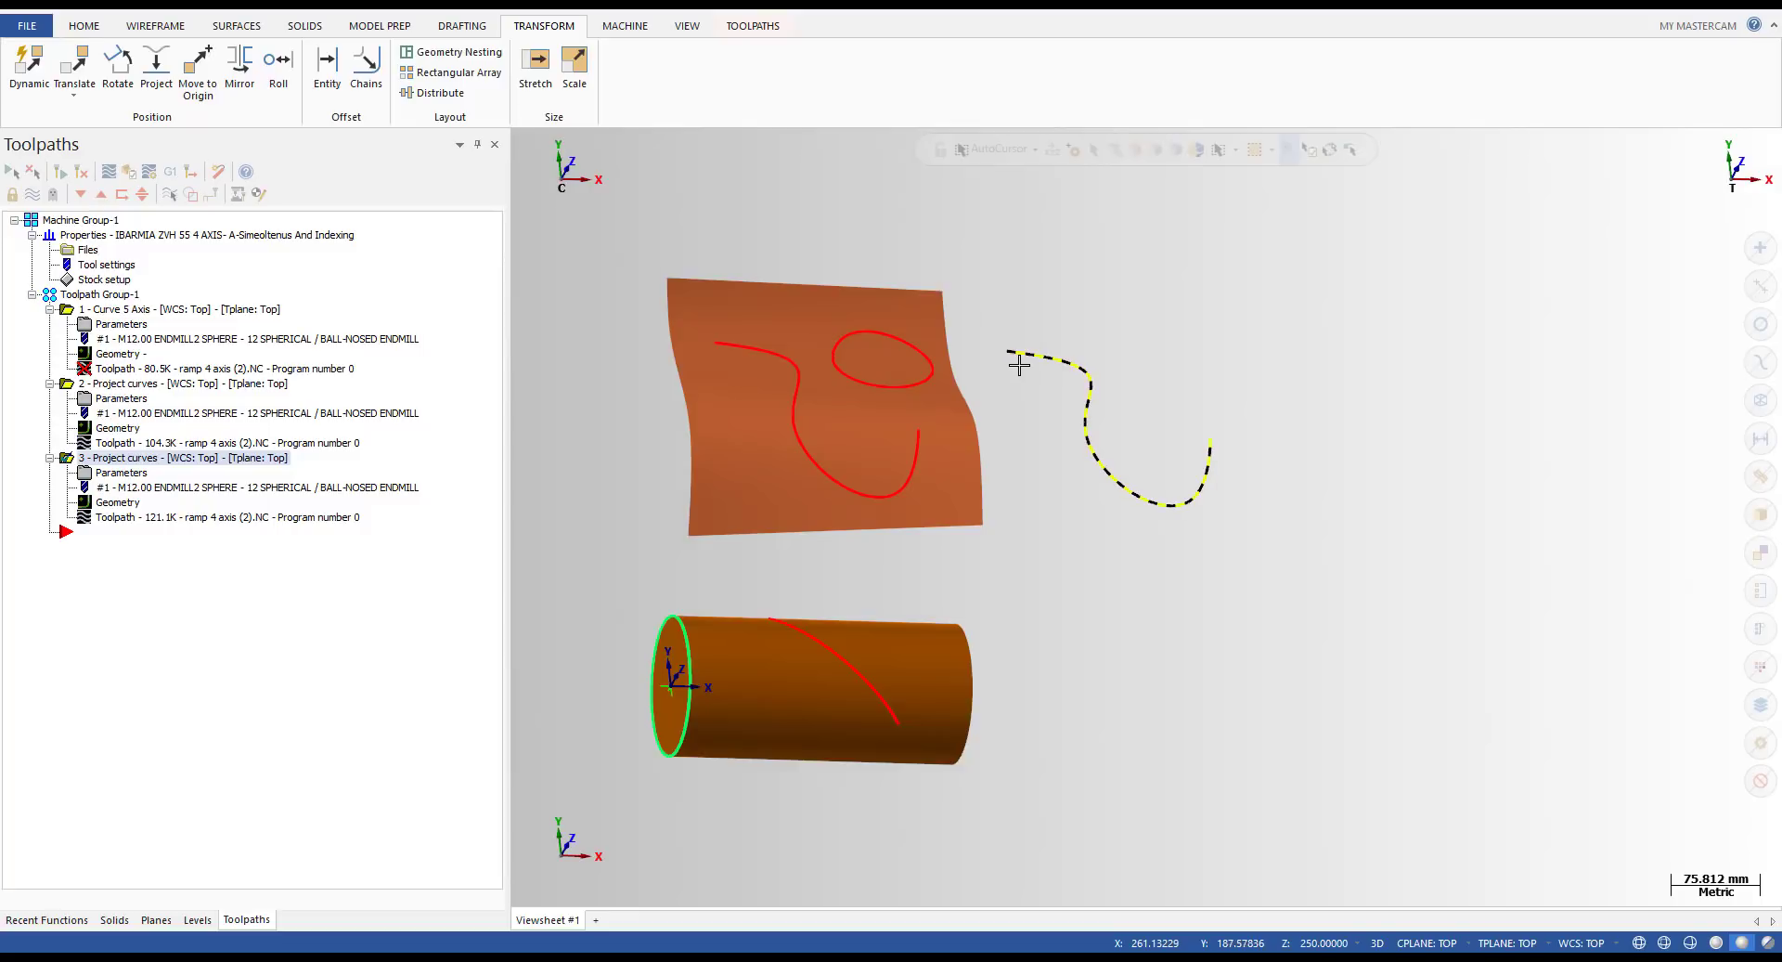
- Copy the side curve by its start point onto the start of the open curve on the surface, and delete the side curve
{"action": "left_click", "coordinate": [1023, 357]}
{"action": "key", "text": "Return"}
{"action": "left_click", "coordinate": [1007, 351]}
{"action": "left_click", "coordinate": [1007, 352]}
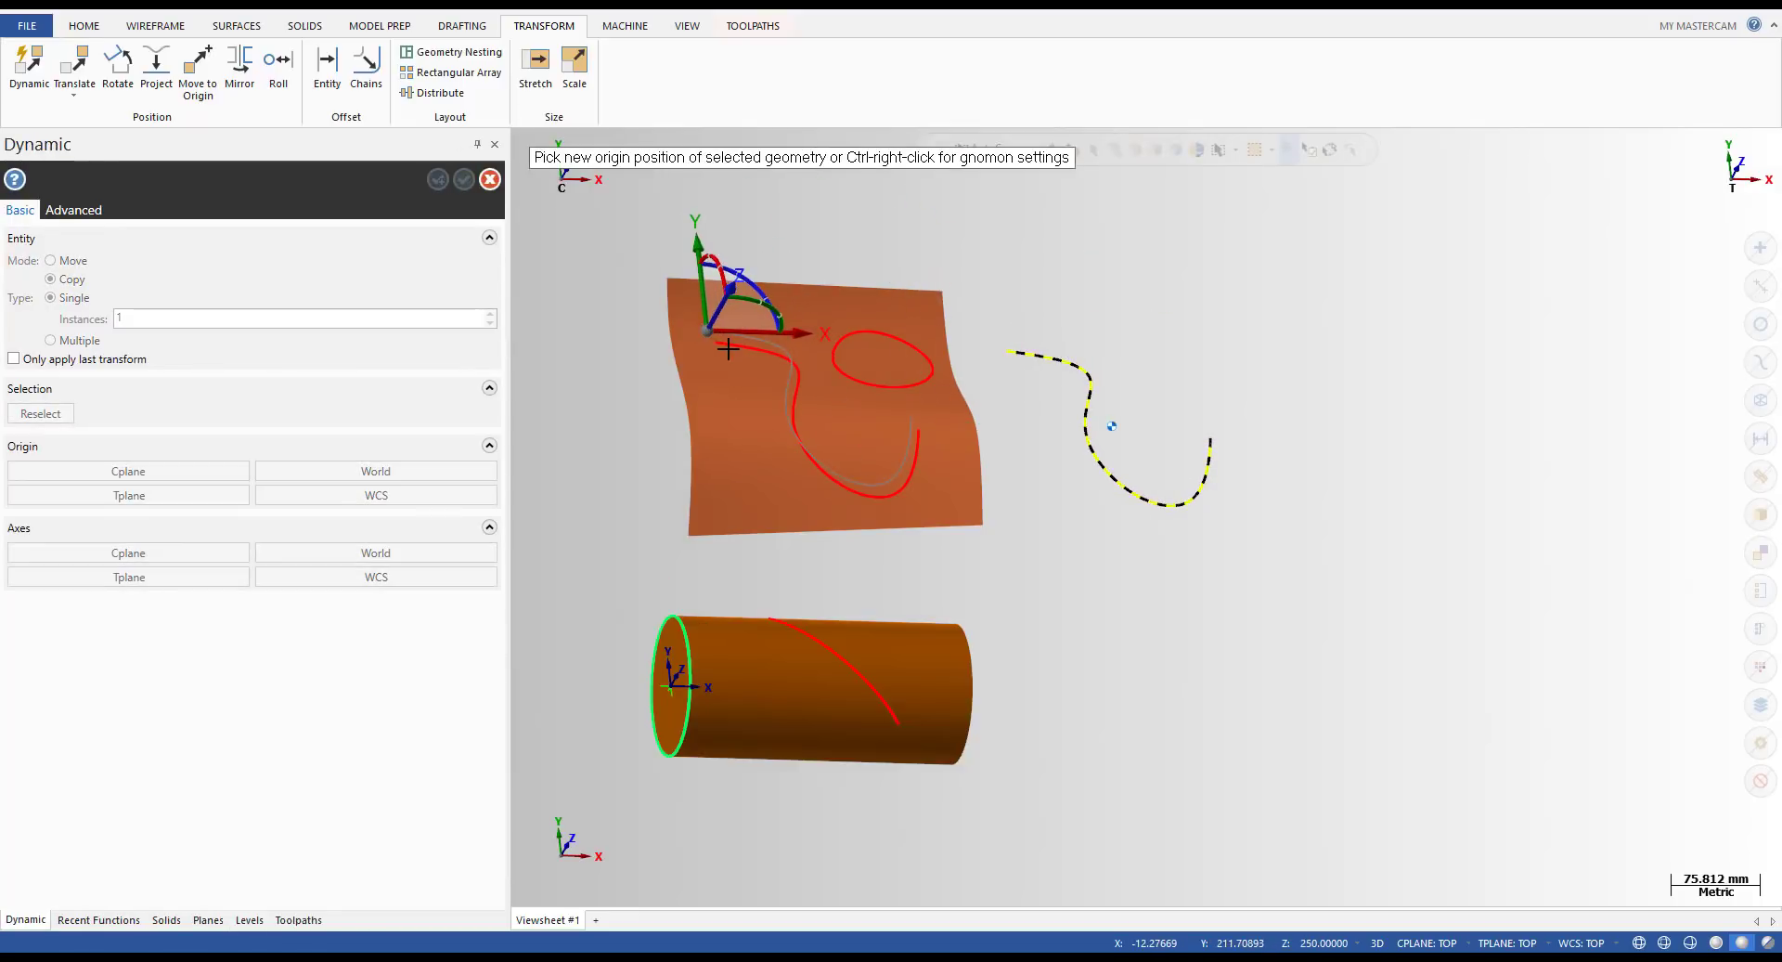
{"action": "scroll", "coordinate": [780, 342], "scroll_direction": "up", "scroll_amount": 4}
{"action": "left_click", "coordinate": [654, 345]}
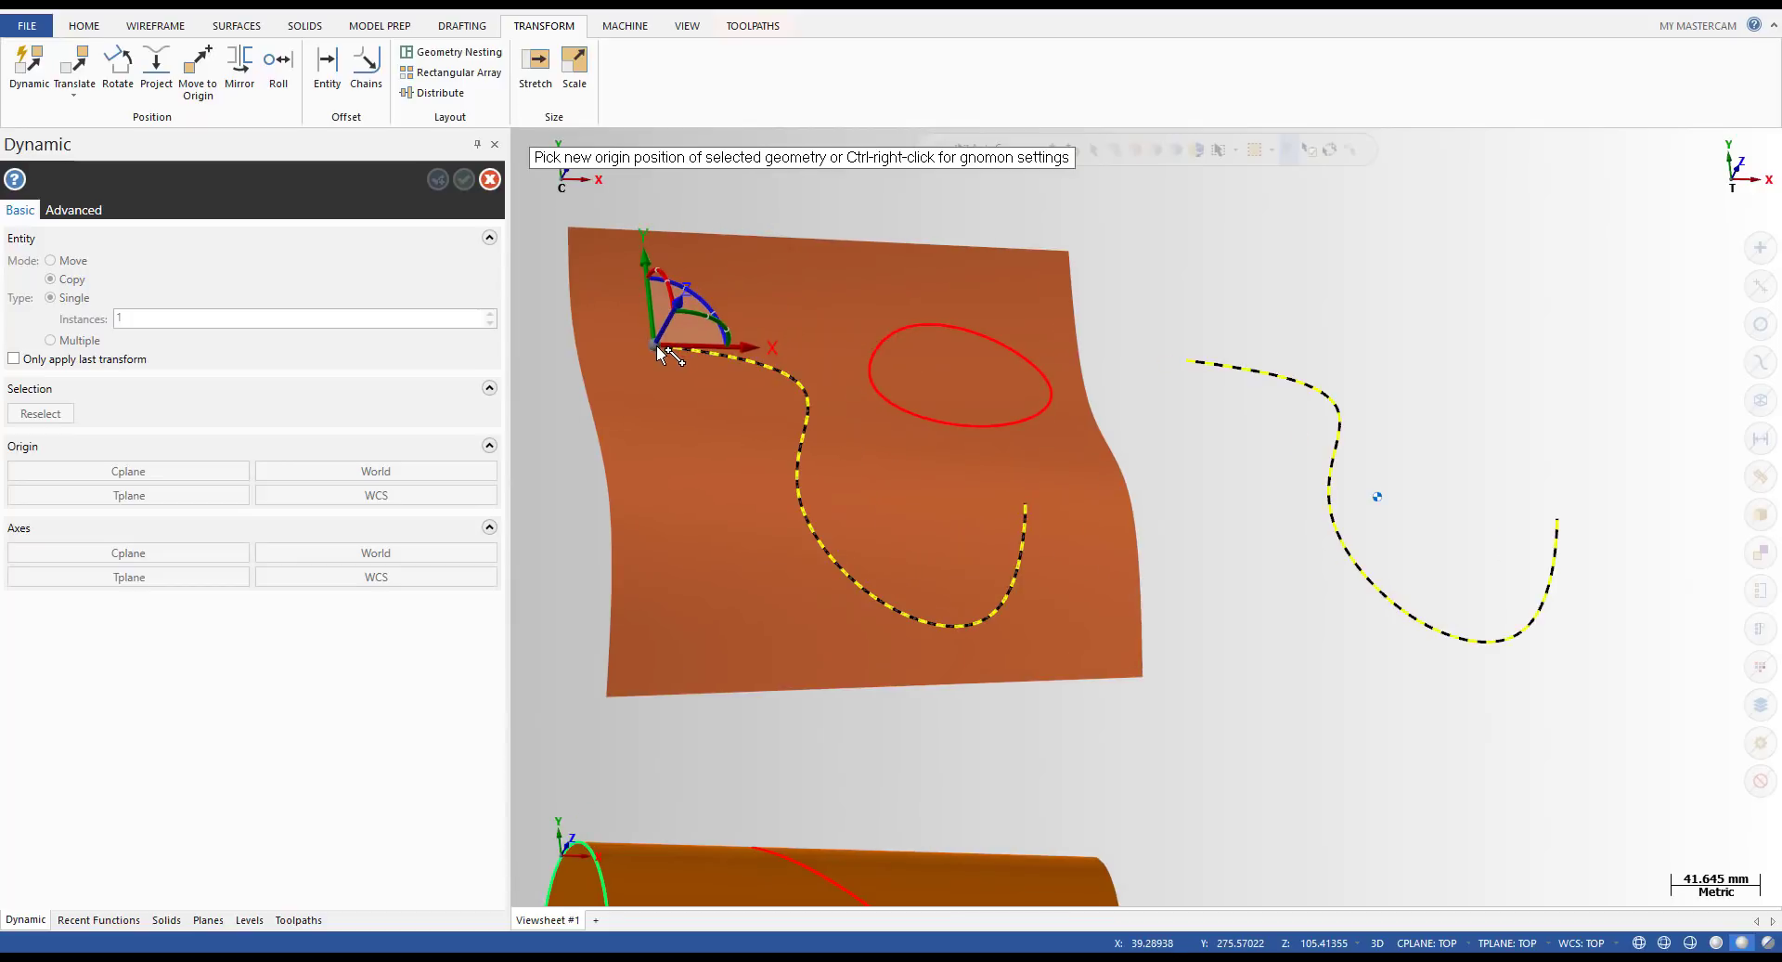
{"action": "key", "text": "Return"}
{"action": "scroll", "coordinate": [874, 414], "scroll_direction": "down", "scroll_amount": 4}
{"action": "key", "text": "Escape"}
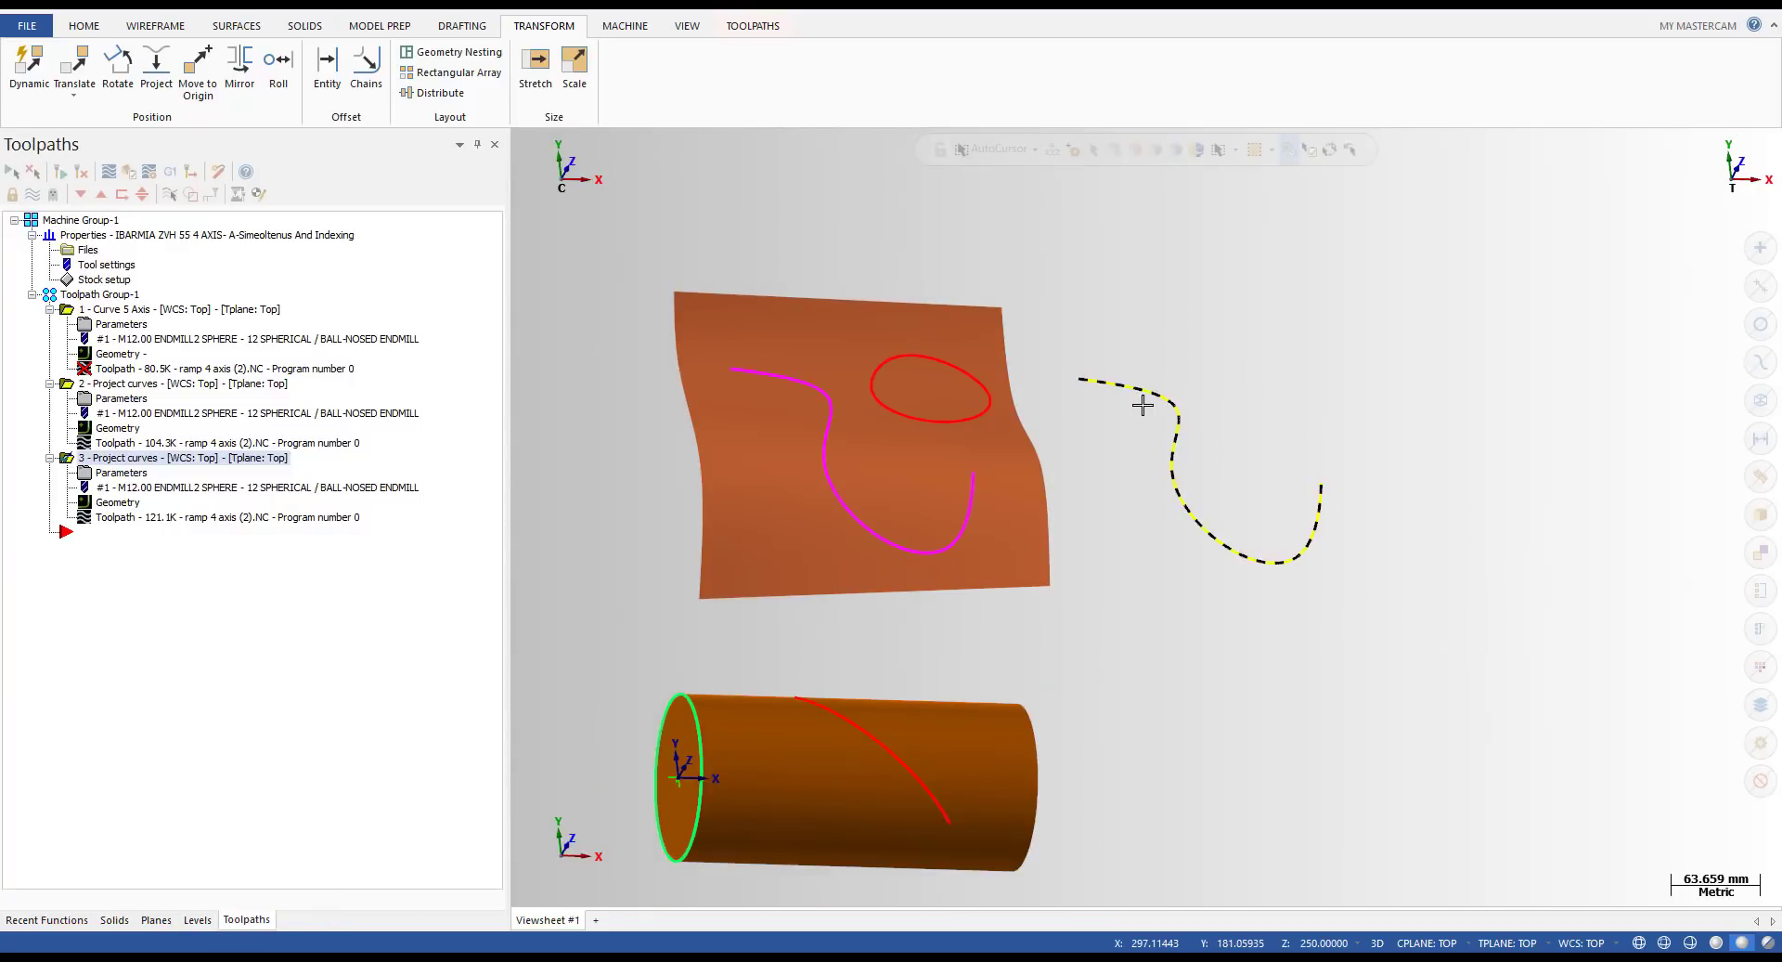
{"action": "key", "text": "Delete"}
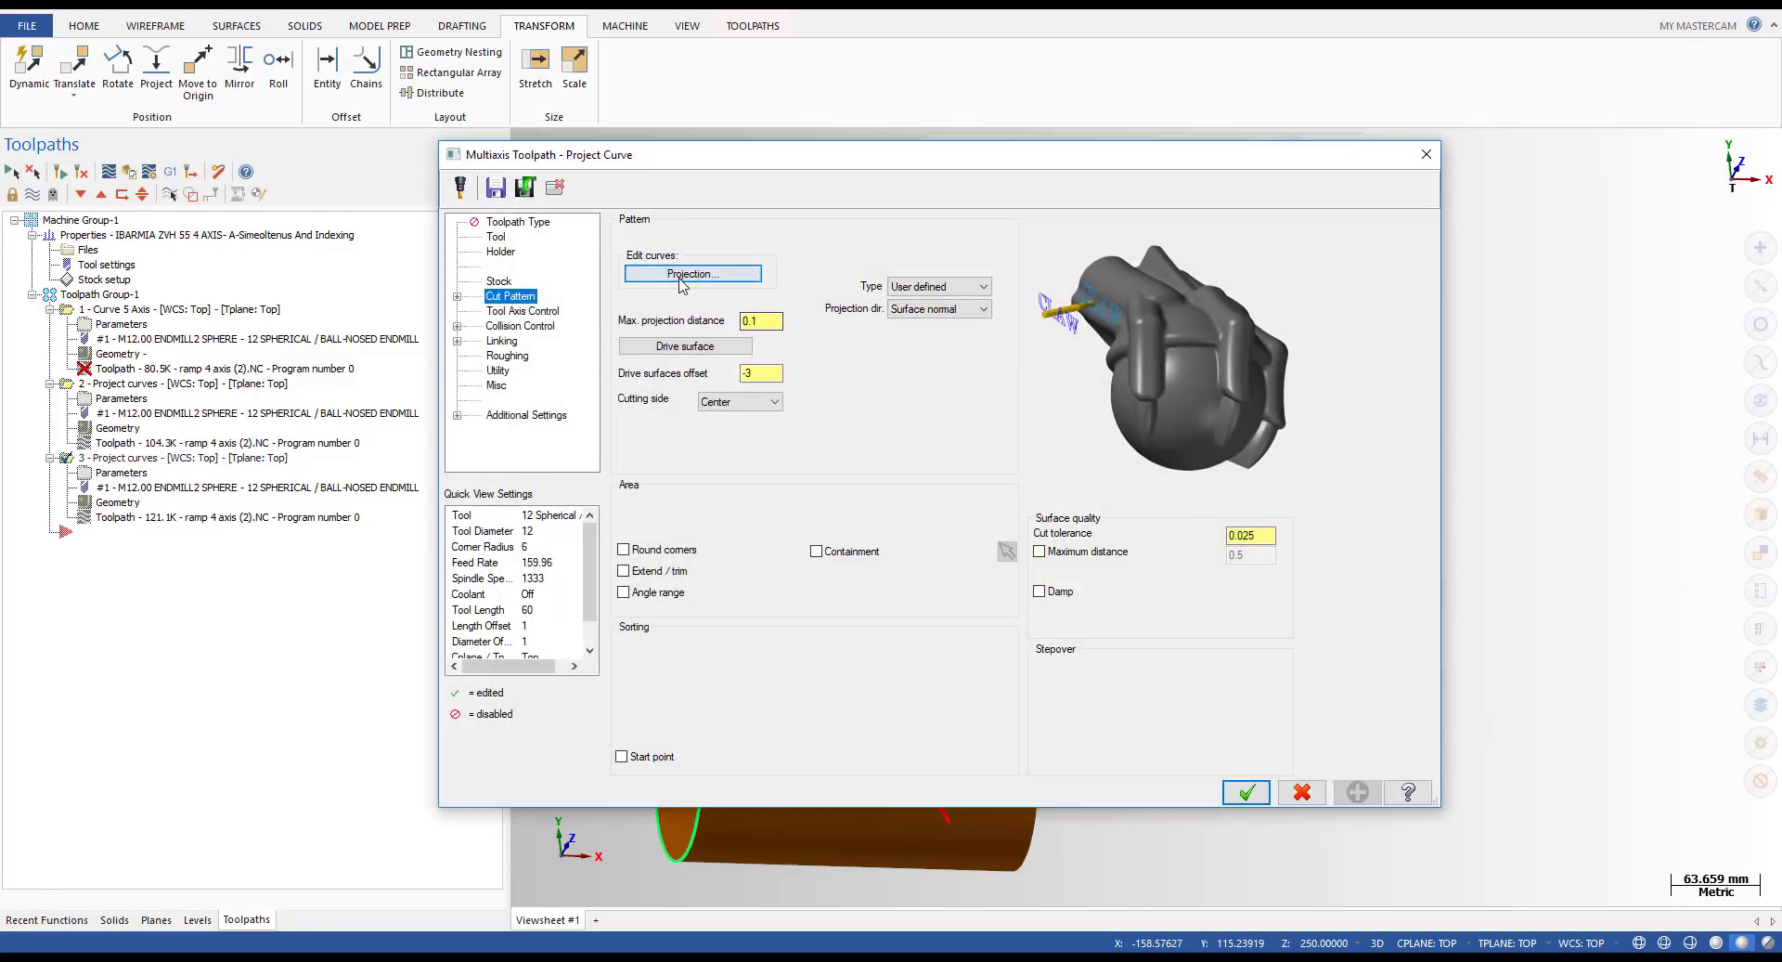
- Rechain the doubled open curve from its end below the oval, accept the Project Curve parameters and regenerate the toolpath
{"action": "left_click", "coordinate": [682, 278]}
{"action": "right_click", "coordinate": [408, 277]}
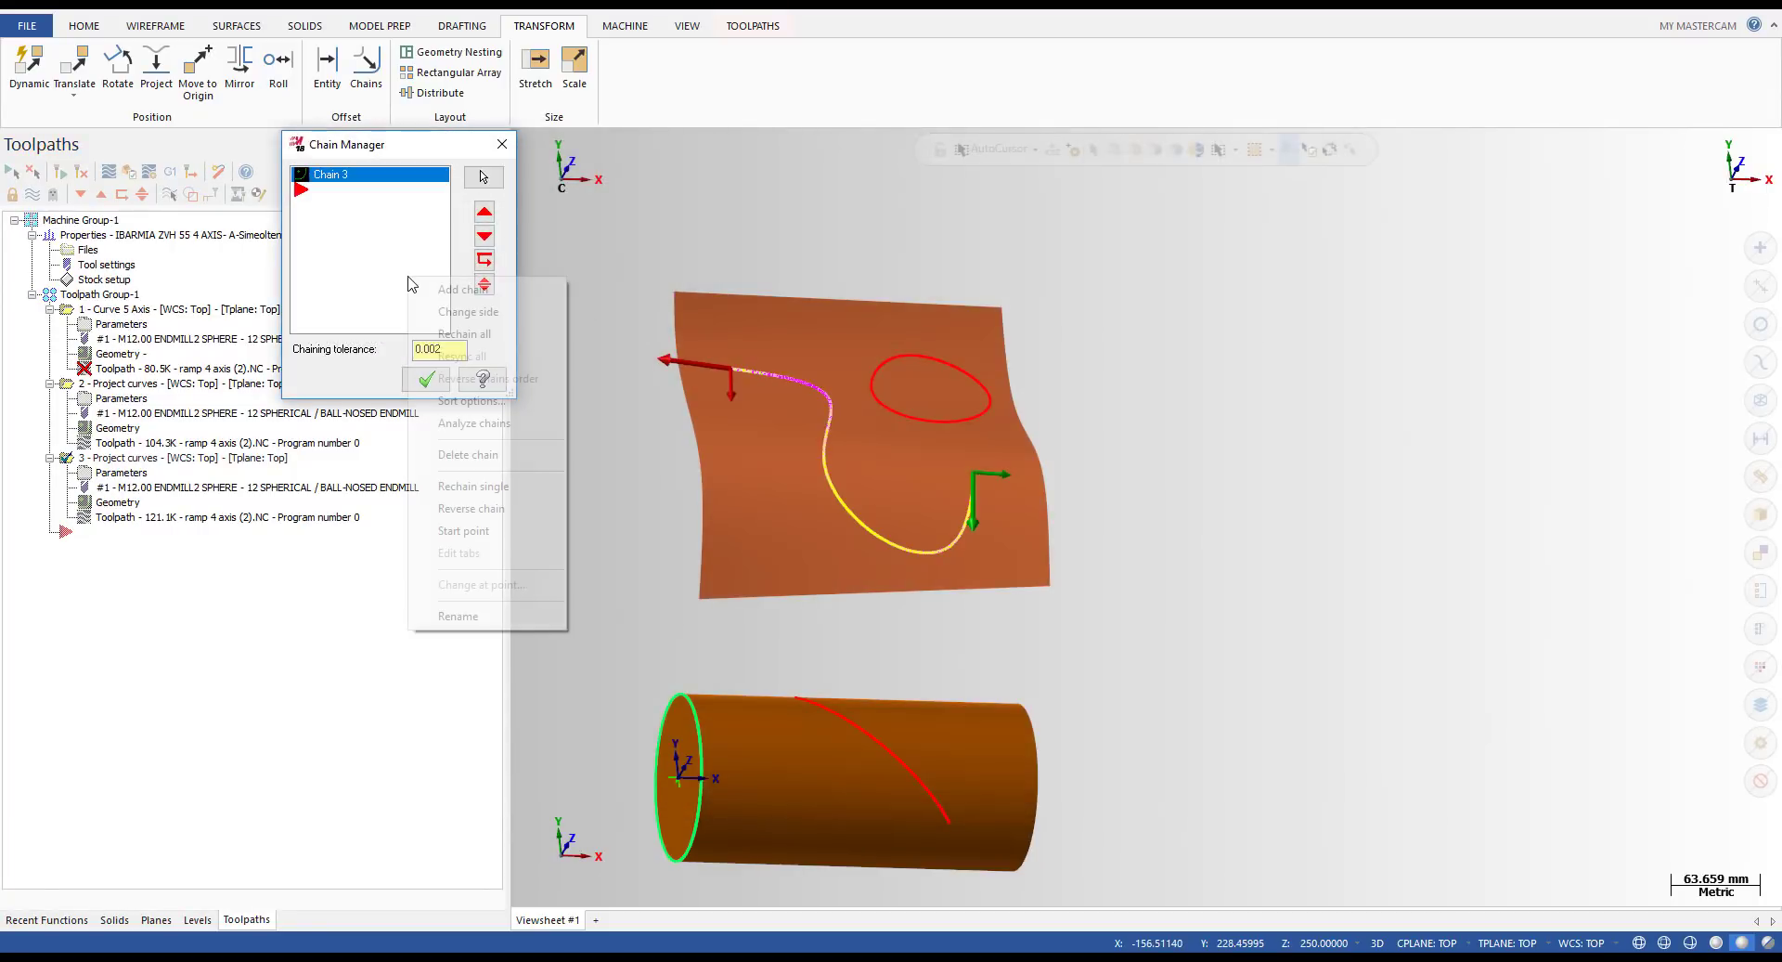
{"action": "left_click", "coordinate": [465, 289]}
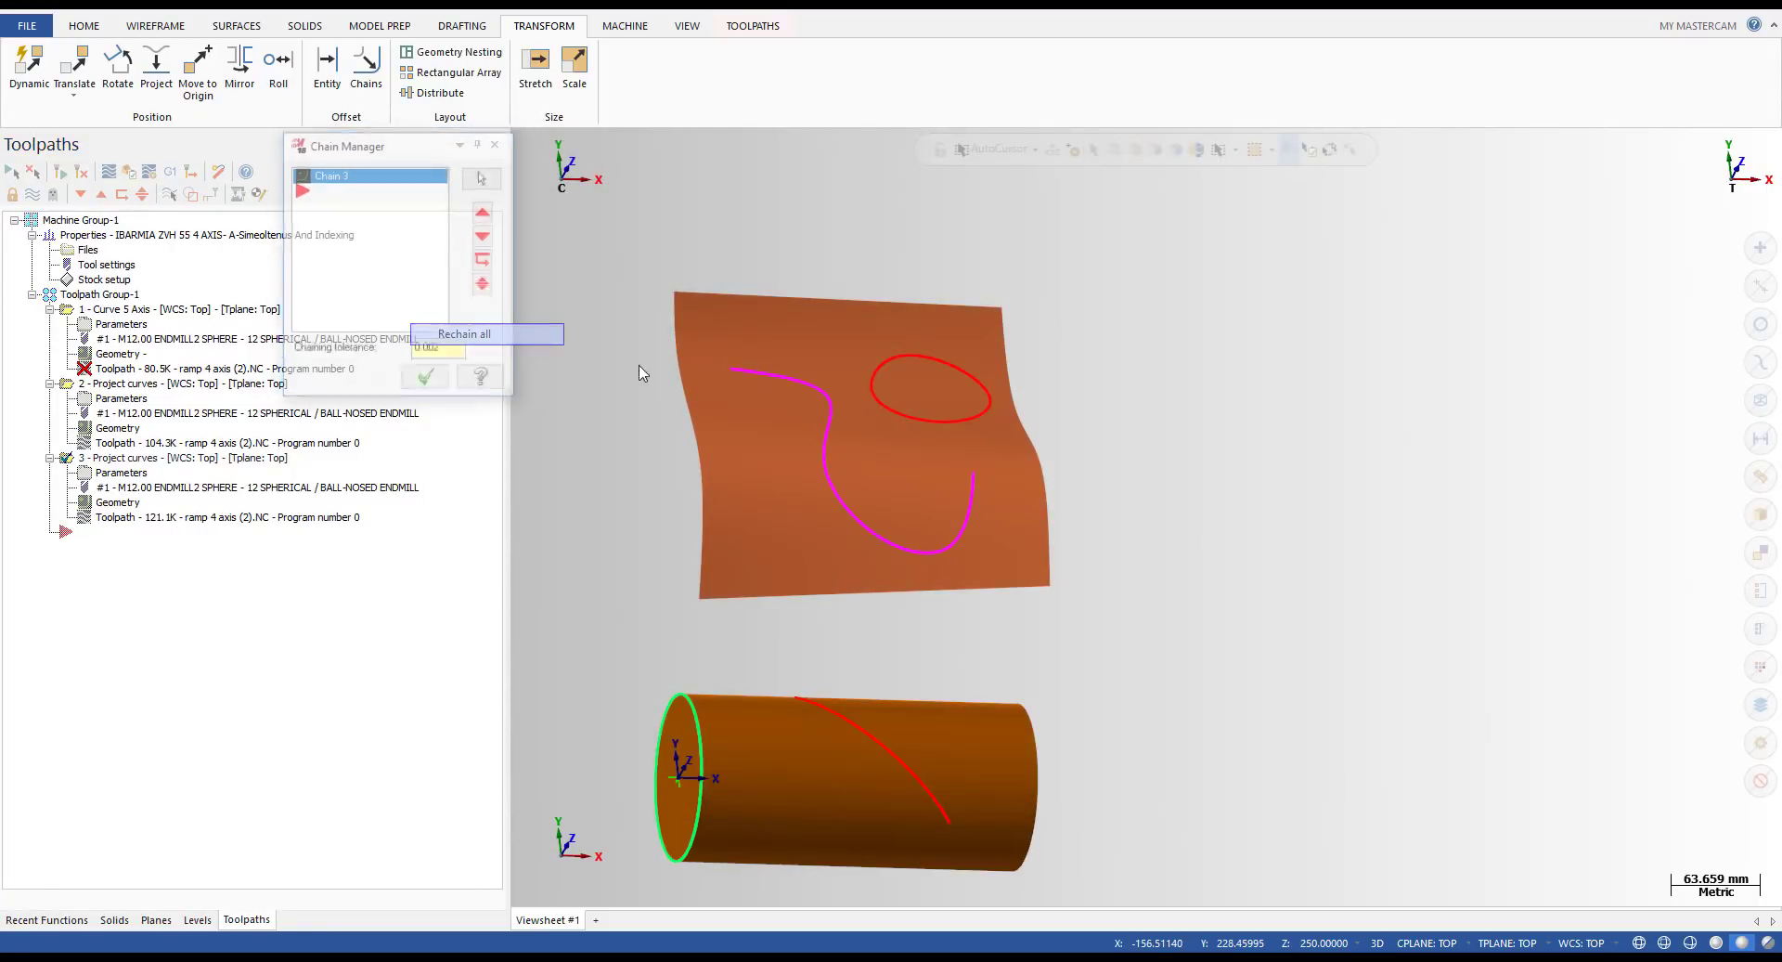
{"action": "left_click", "coordinate": [985, 471]}
{"action": "scroll", "coordinate": [948, 528], "scroll_direction": "up", "scroll_amount": 2}
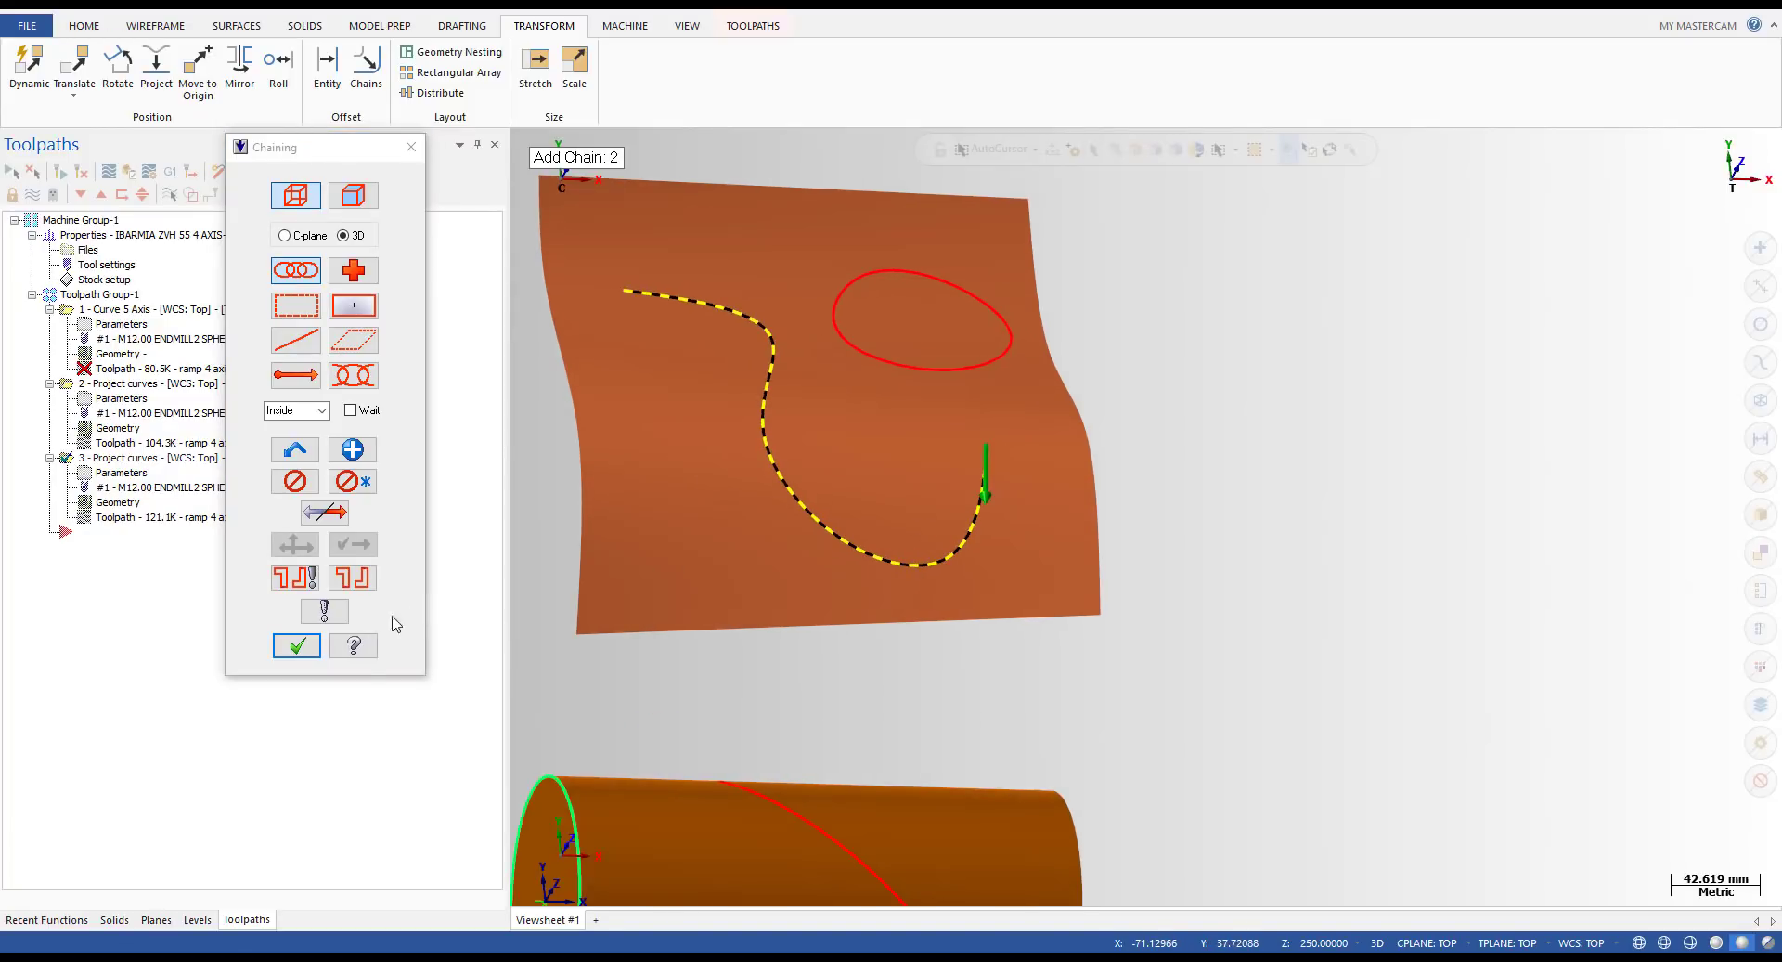
{"action": "left_click", "coordinate": [297, 645]}
{"action": "left_click", "coordinate": [426, 379]}
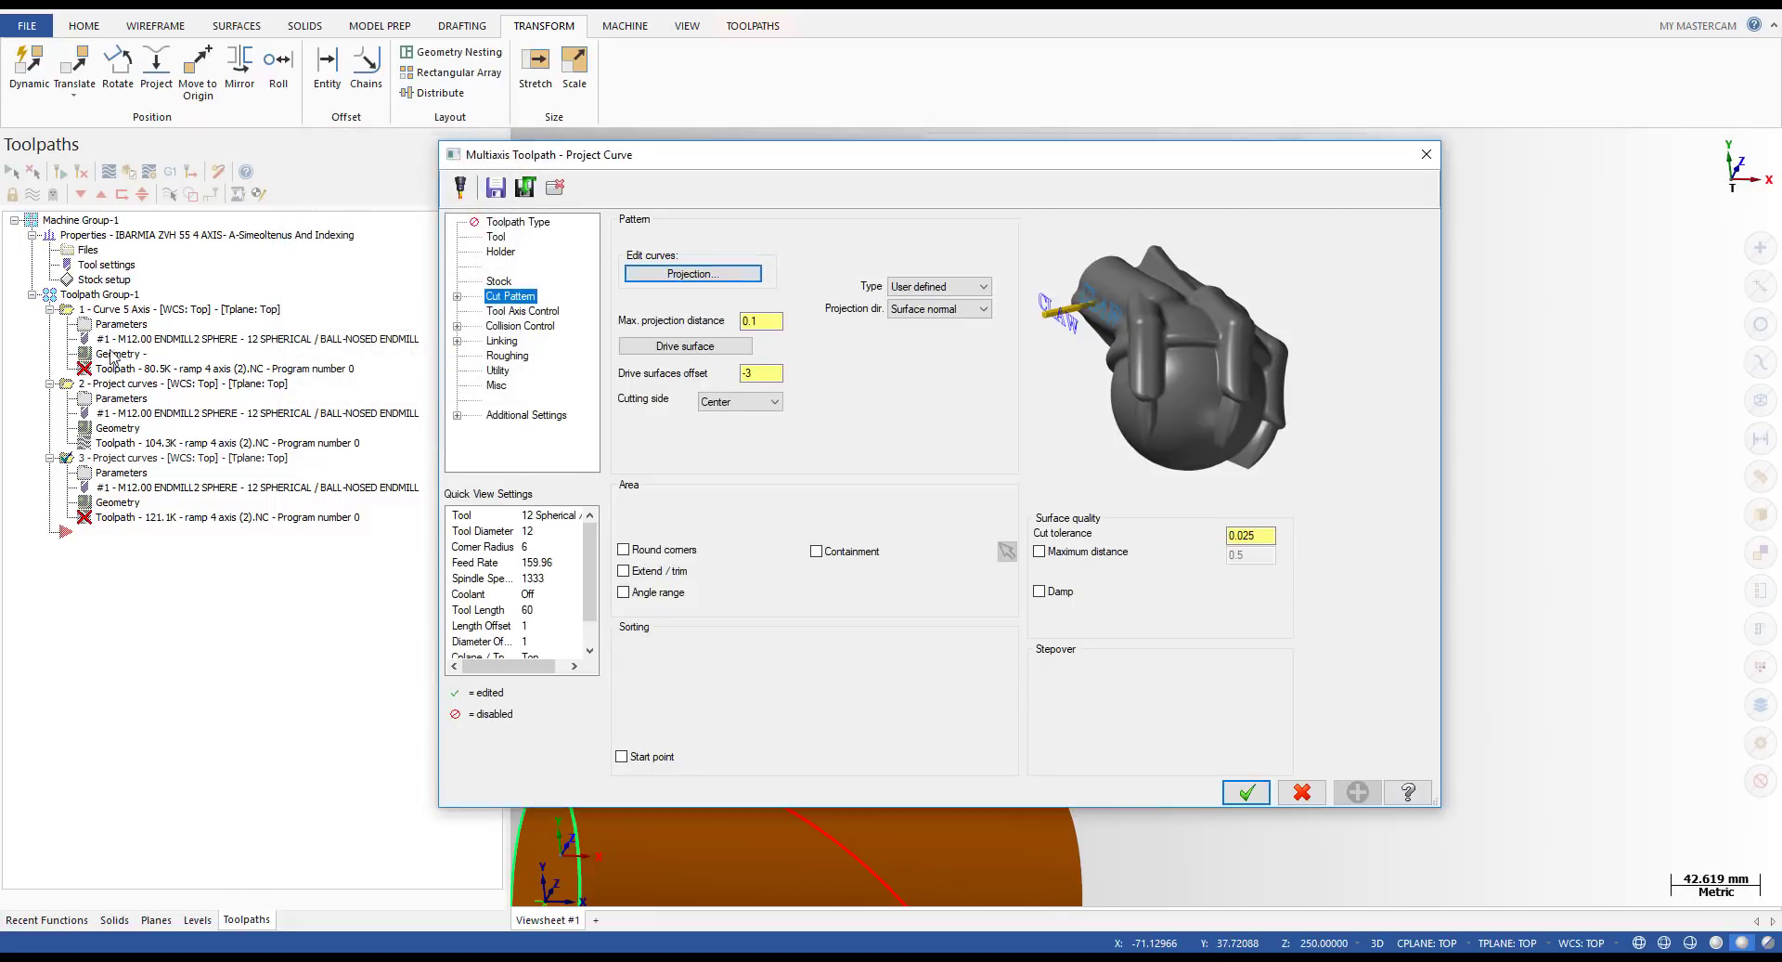
{"action": "left_click", "coordinate": [1244, 791]}
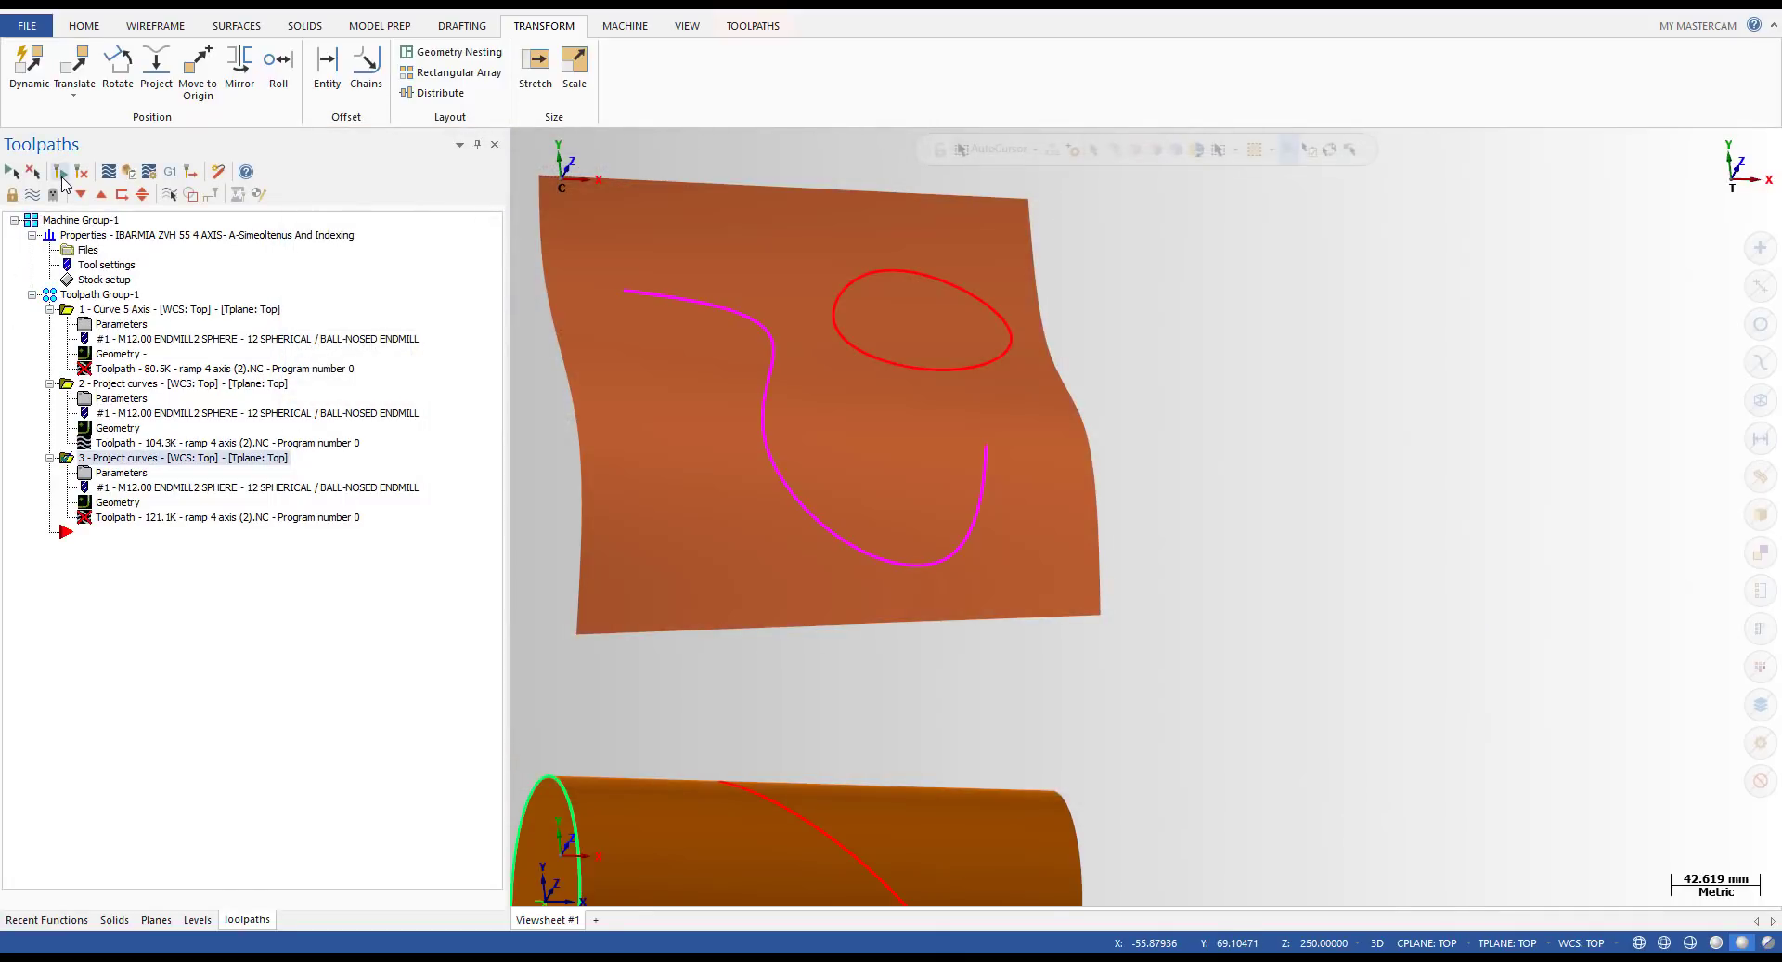
{"action": "left_click", "coordinate": [61, 179]}
- Backplot the regenerated third operation to the end of its toolpath and examine the stacked passes in wireframe display
{"action": "left_click", "coordinate": [164, 523]}
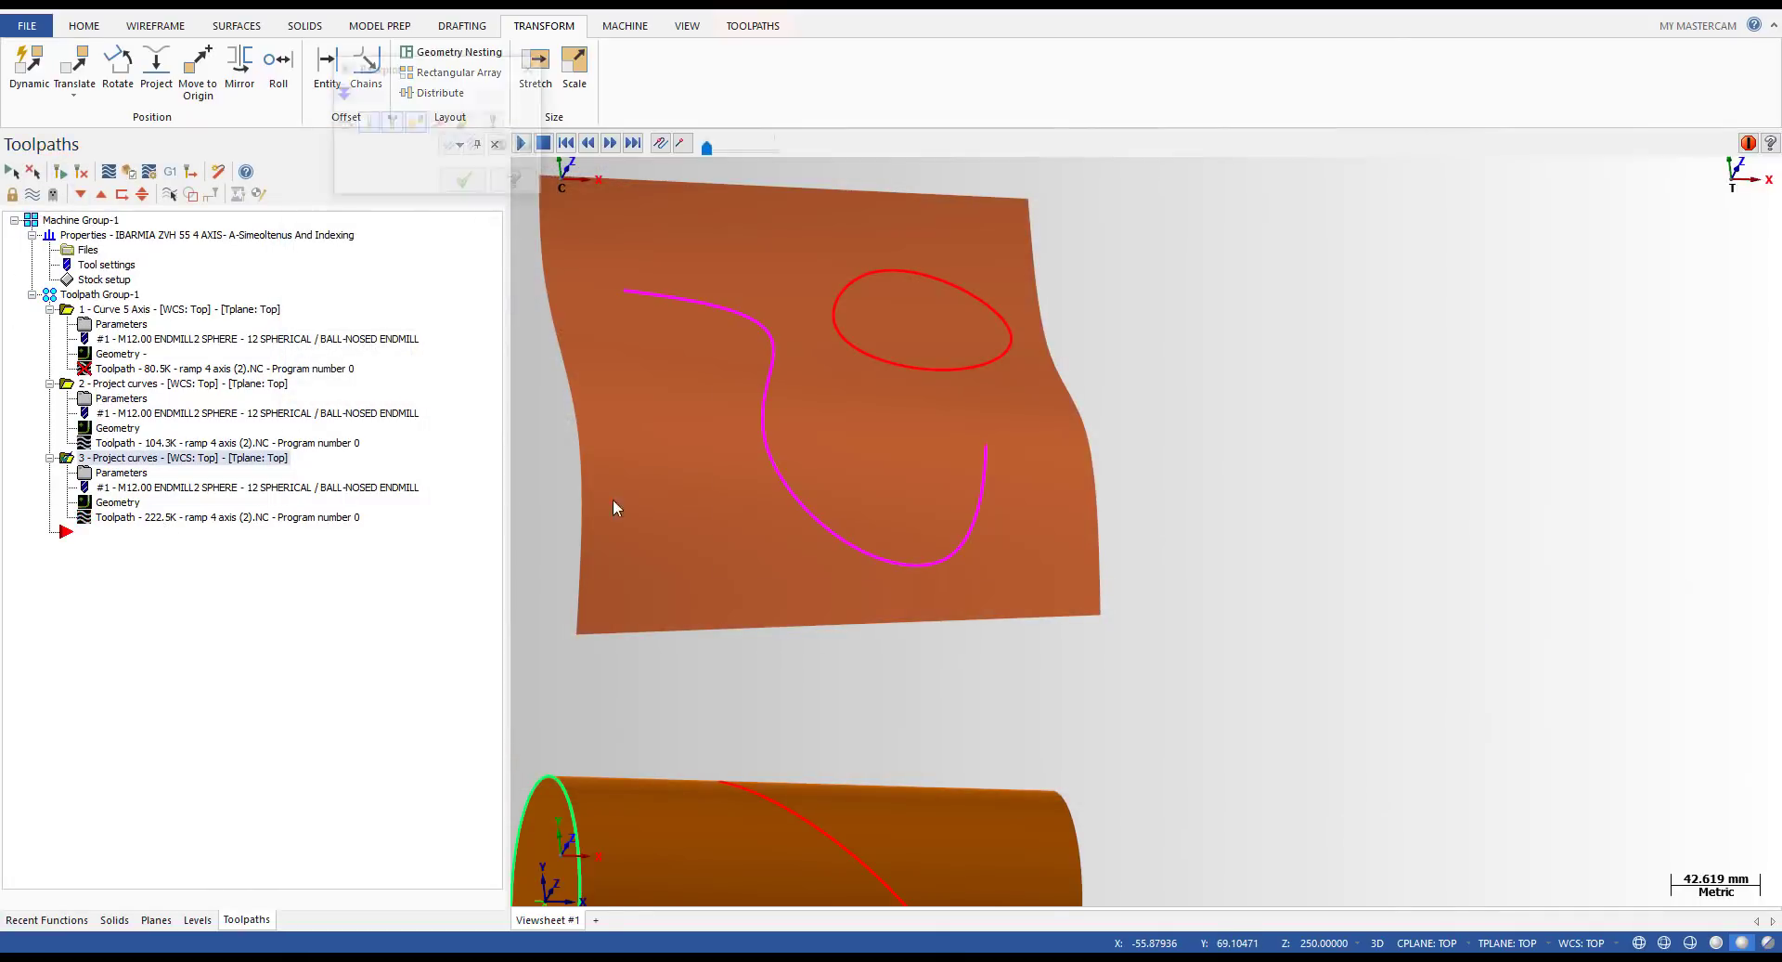
{"action": "scroll", "coordinate": [839, 444], "scroll_direction": "down", "scroll_amount": 3}
{"action": "middle_click_drag", "start_coordinate": [842, 441], "coordinate": [943, 312]}
{"action": "mouse_move", "coordinate": [799, 151]}
{"action": "left_mouse_down"}
{"action": "mouse_move", "coordinate": [1370, 205]}
{"action": "mouse_move", "coordinate": [1747, 265]}
{"action": "left_mouse_up"}
{"action": "key", "text": "alt+s"}
{"action": "scroll", "coordinate": [975, 459], "scroll_direction": "up", "scroll_amount": 5}
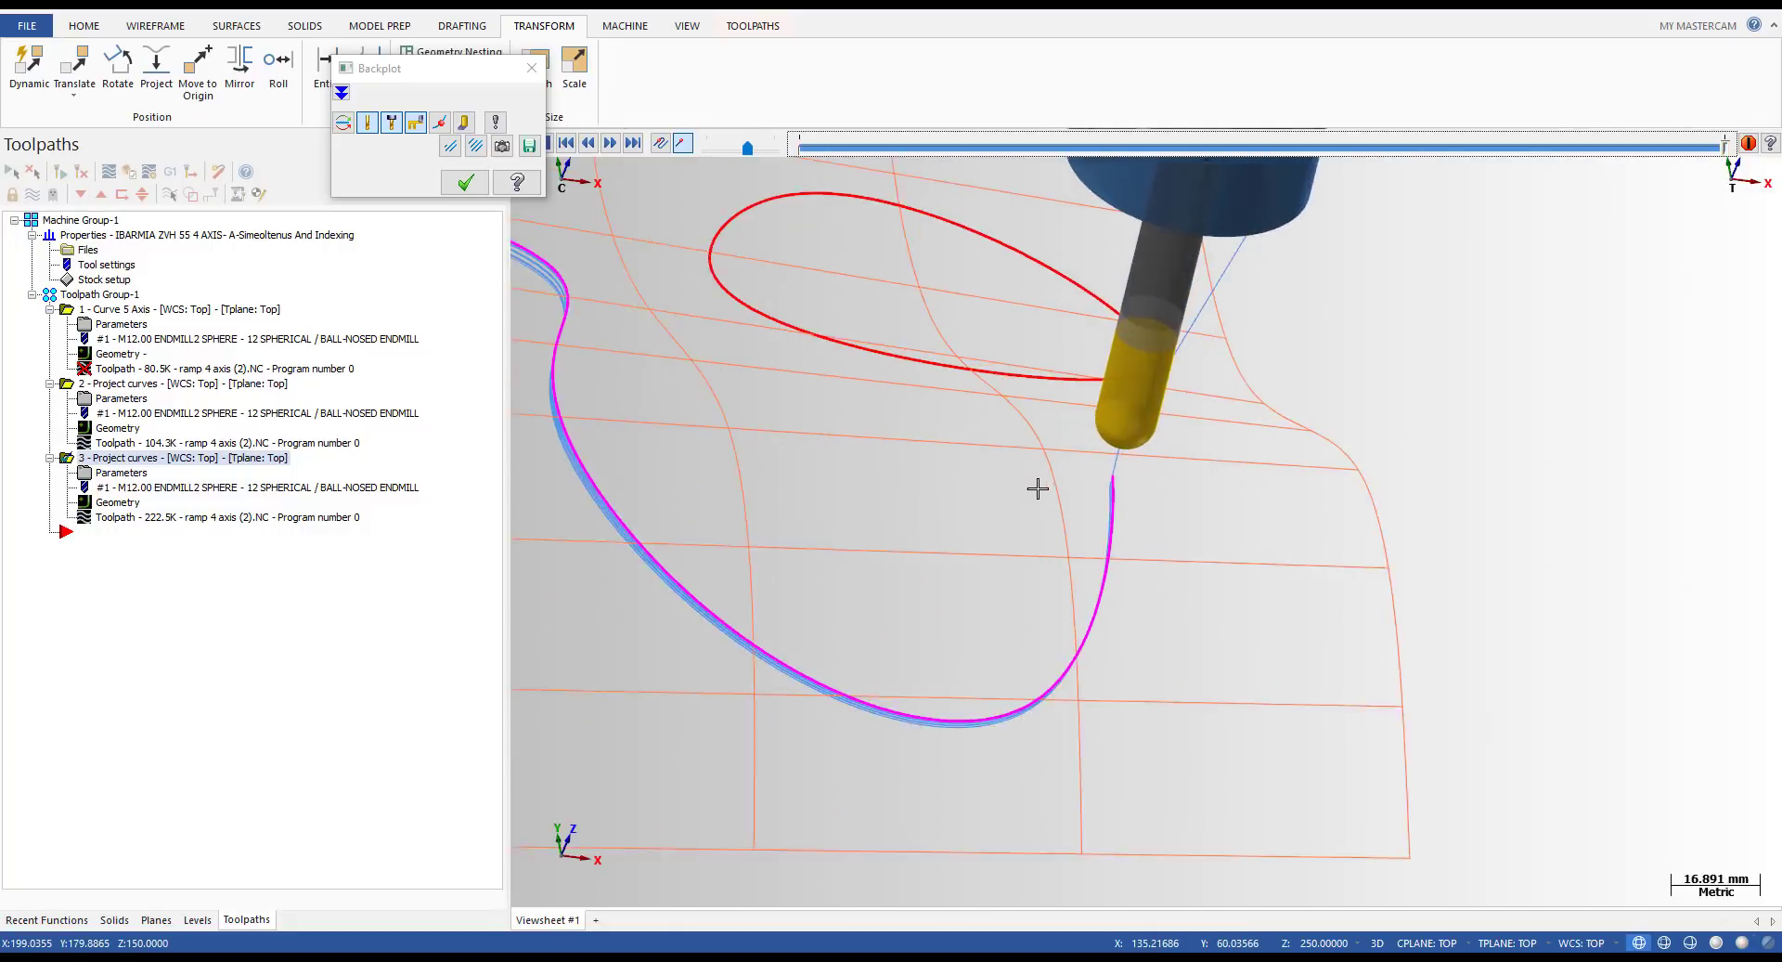
- Examine the backplotted passes from another angle, restore shaded display, rewind the backplot toward its start and close it
{"action": "mouse_move", "coordinate": [1039, 489]}
{"action": "middle_mouse_down"}
{"action": "mouse_move", "coordinate": [1070, 461]}
{"action": "mouse_move", "coordinate": [947, 425]}
{"action": "mouse_move", "coordinate": [1027, 477]}
{"action": "mouse_move", "coordinate": [832, 470]}
{"action": "mouse_move", "coordinate": [922, 499]}
{"action": "middle_mouse_up"}
{"action": "scroll", "coordinate": [972, 438], "scroll_direction": "down", "scroll_amount": 3}
{"action": "key", "text": "alt+s"}
{"action": "scroll", "coordinate": [830, 510], "scroll_direction": "down", "scroll_amount": 2}
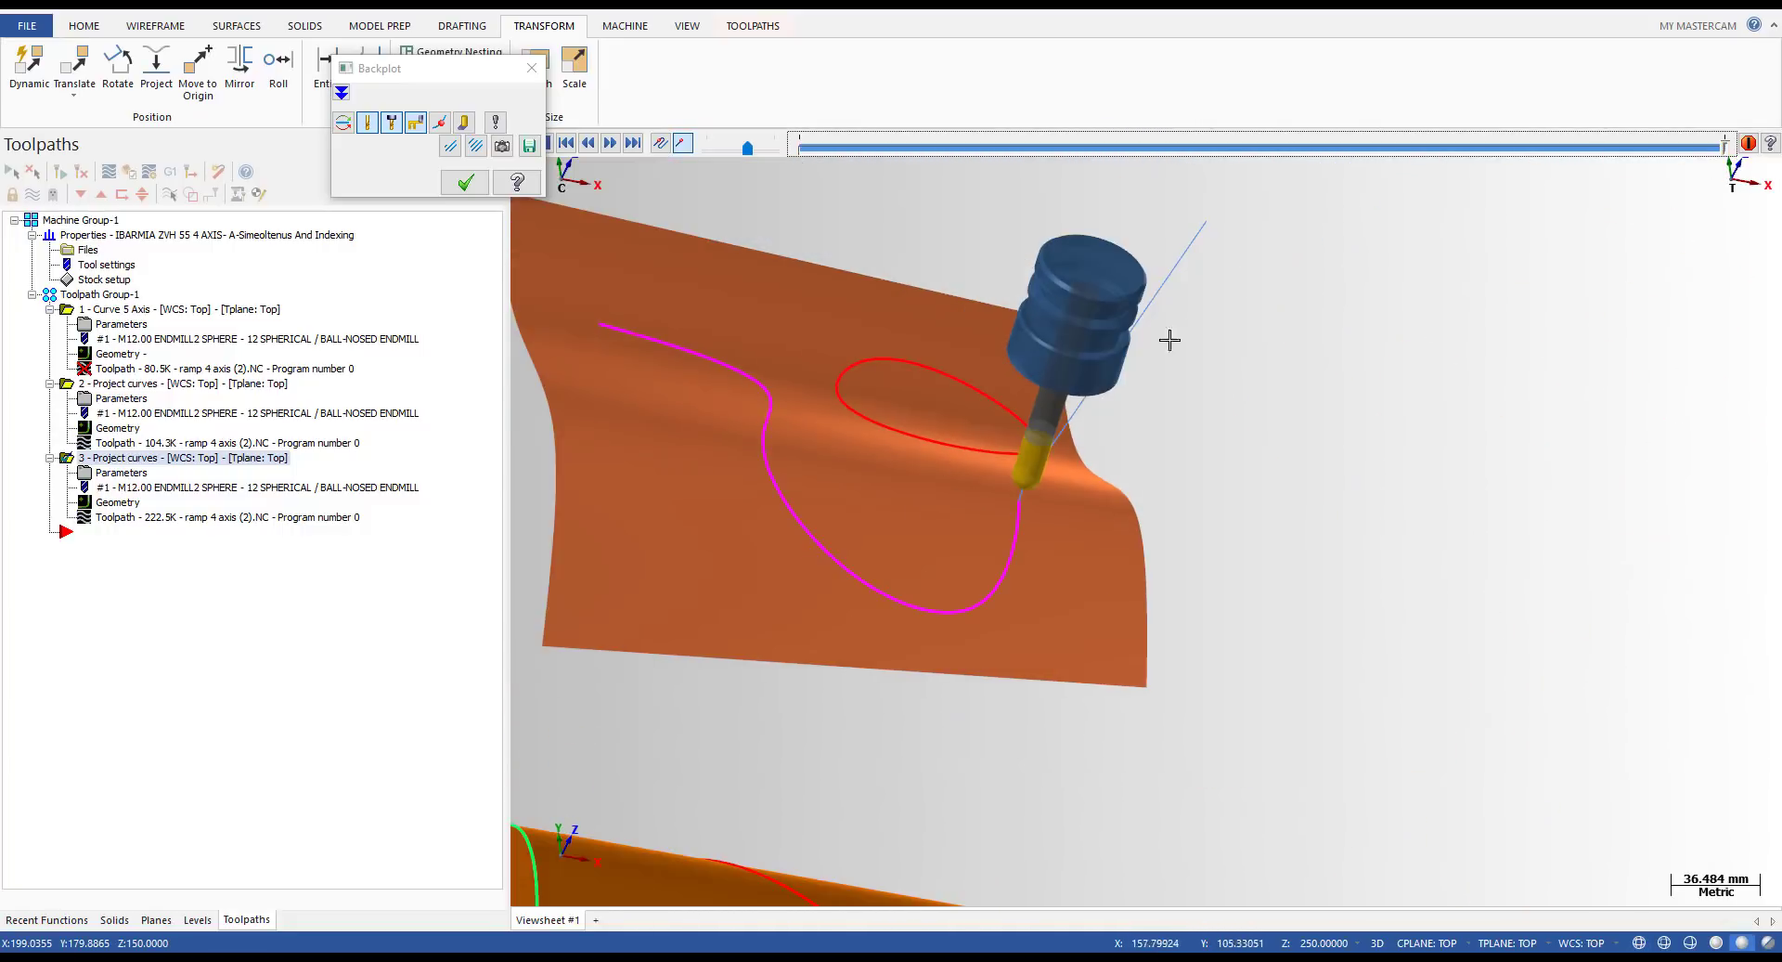
{"action": "left_click_drag", "start_coordinate": [1714, 149], "coordinate": [897, 176]}
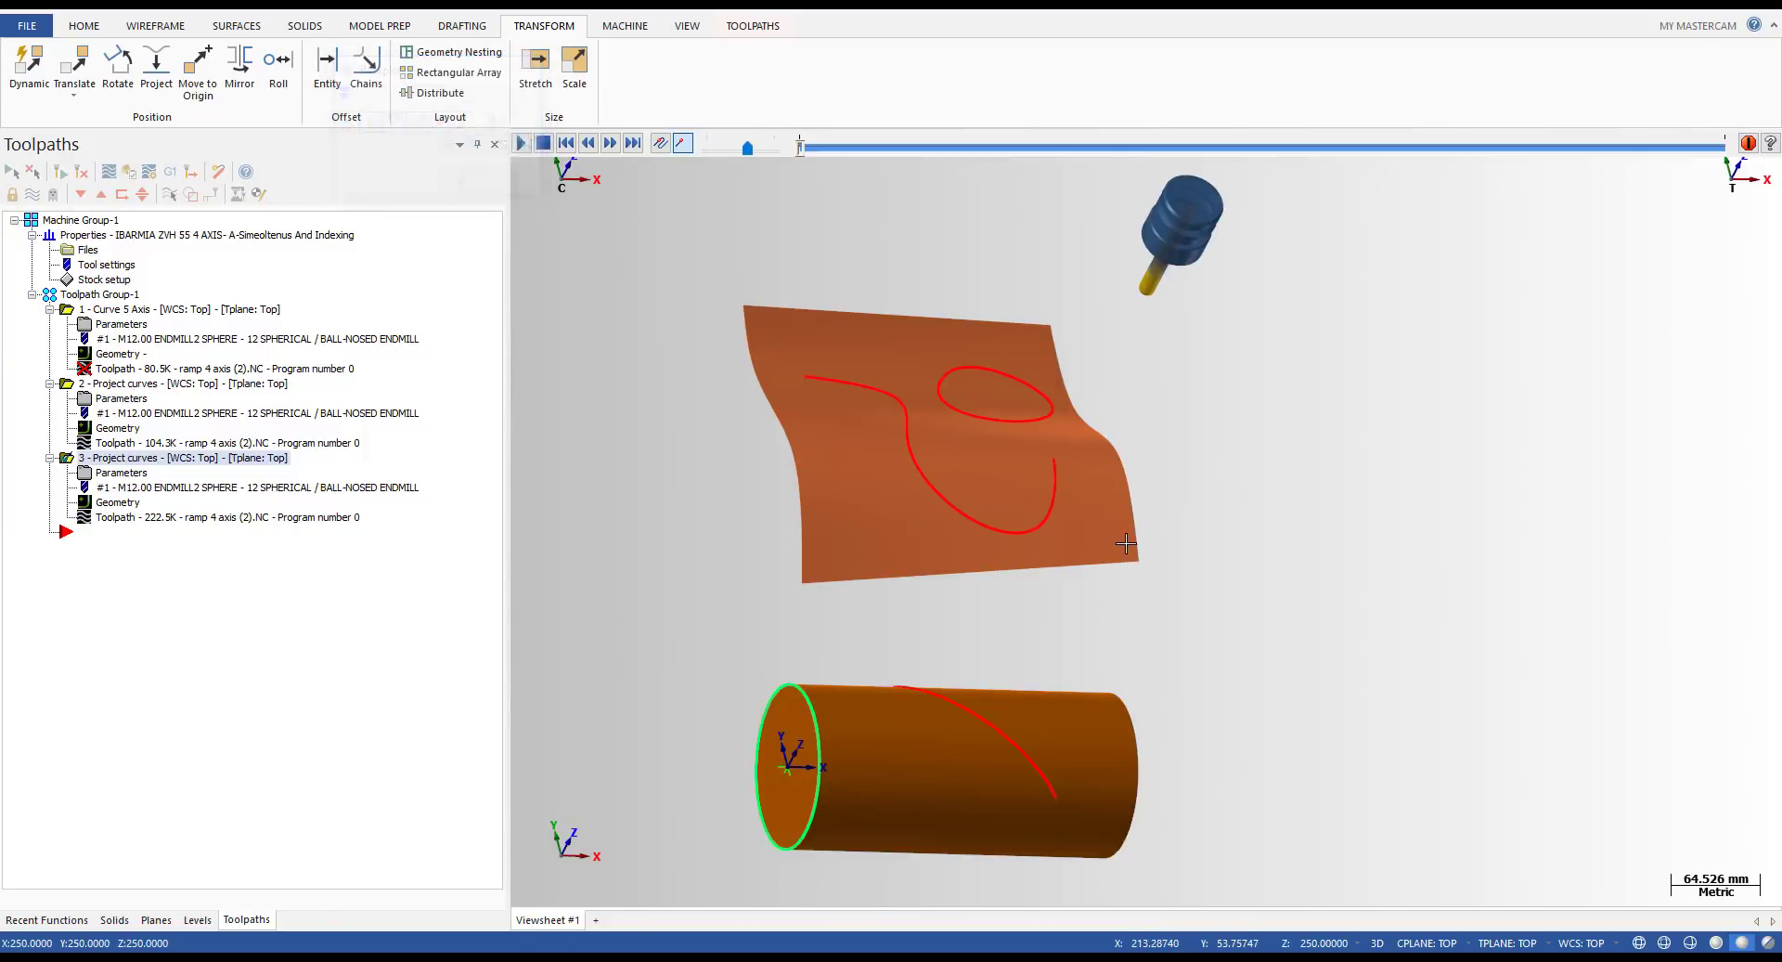
{"action": "key", "text": "Escape"}
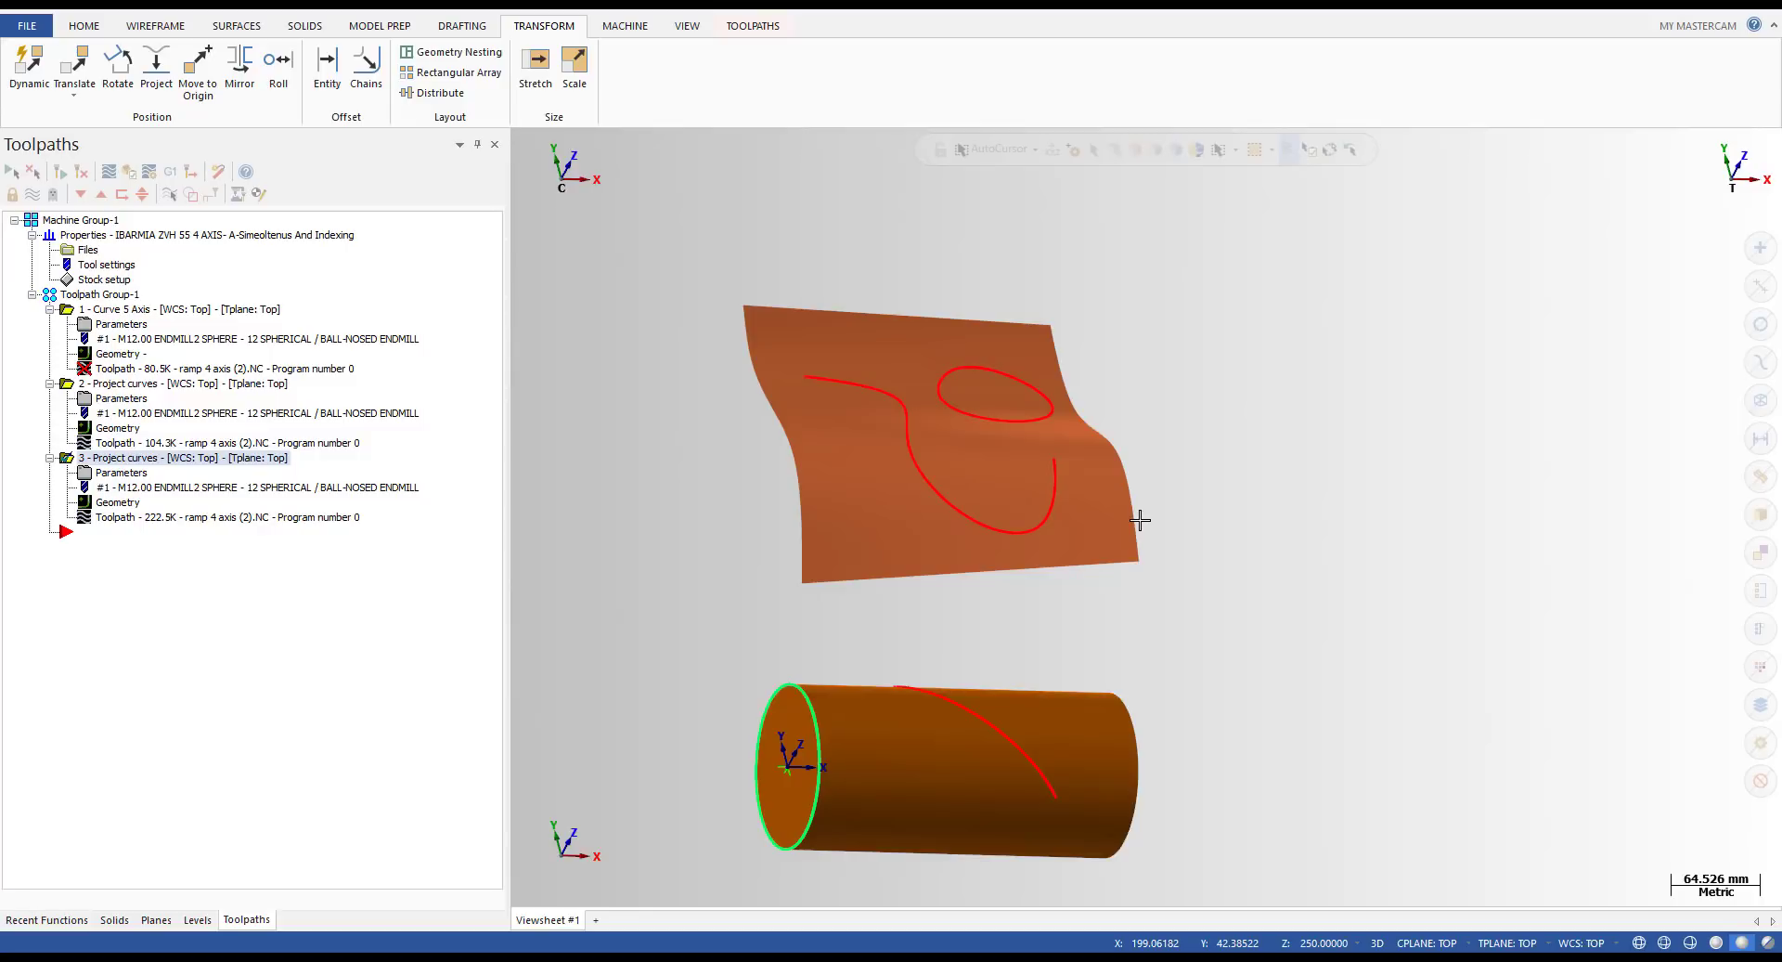
- Delete one of the two overlapping open curves on the wavy surface and select the remaining one
{"action": "scroll", "coordinate": [1043, 613], "scroll_direction": "up", "scroll_amount": 3}
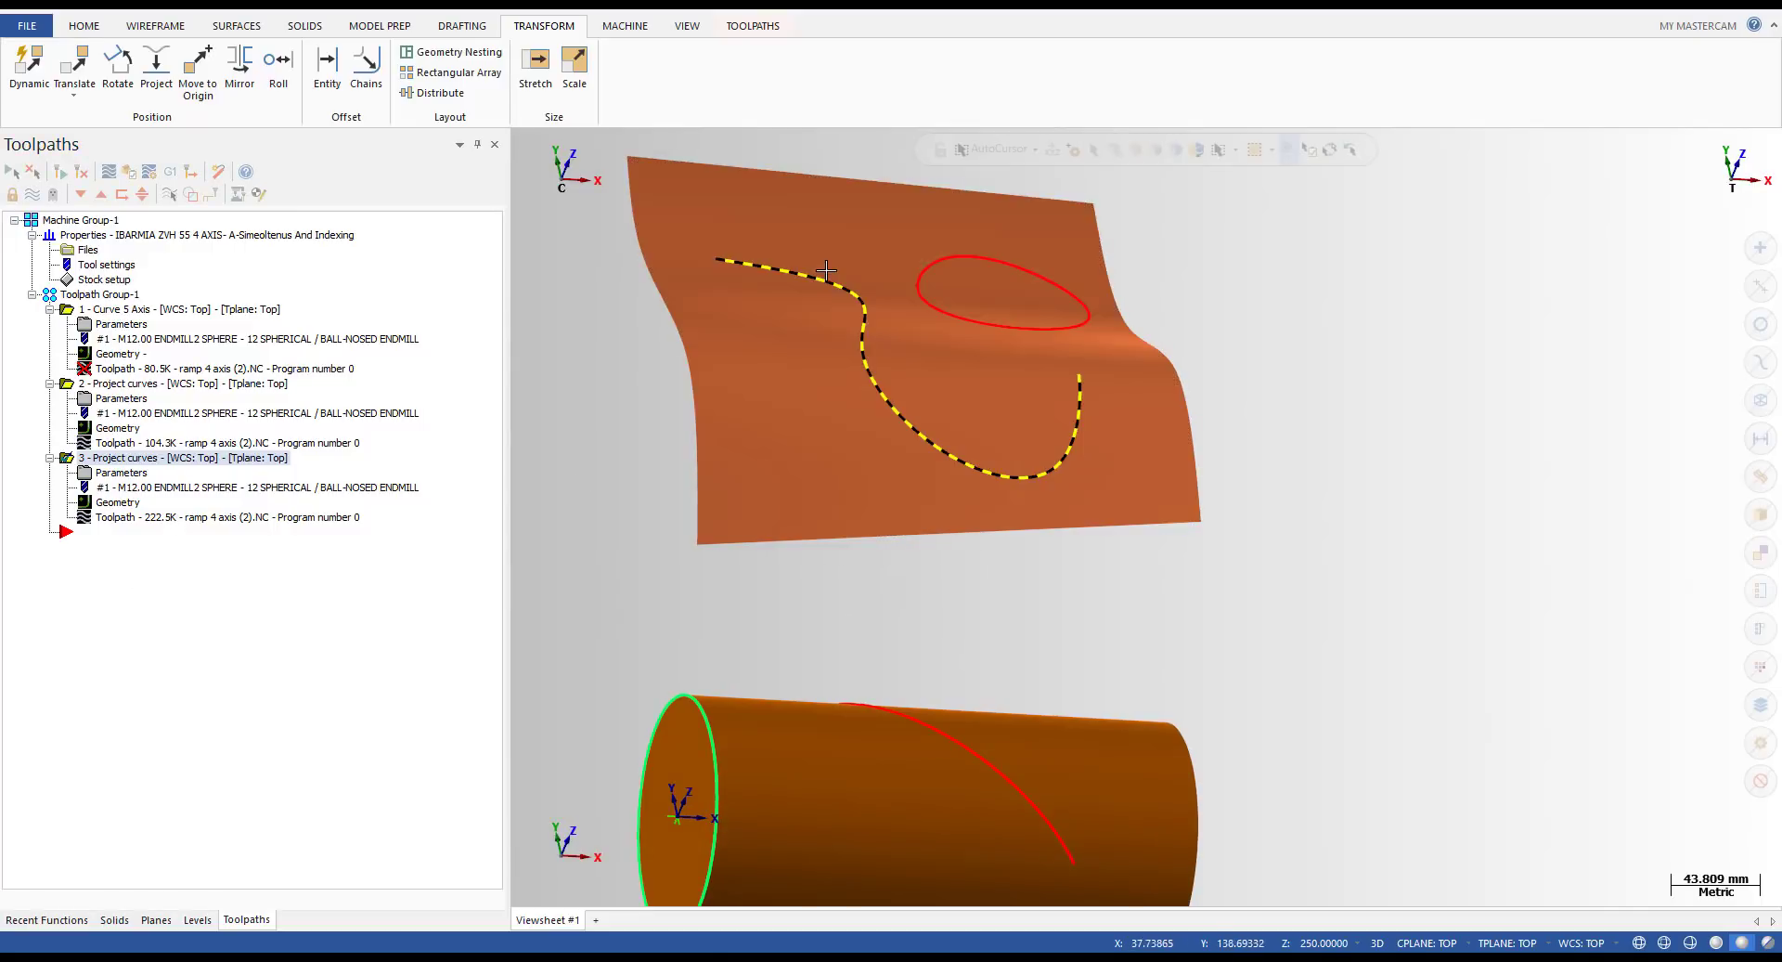
{"action": "left_click", "coordinate": [792, 305]}
{"action": "left_click", "coordinate": [793, 272]}
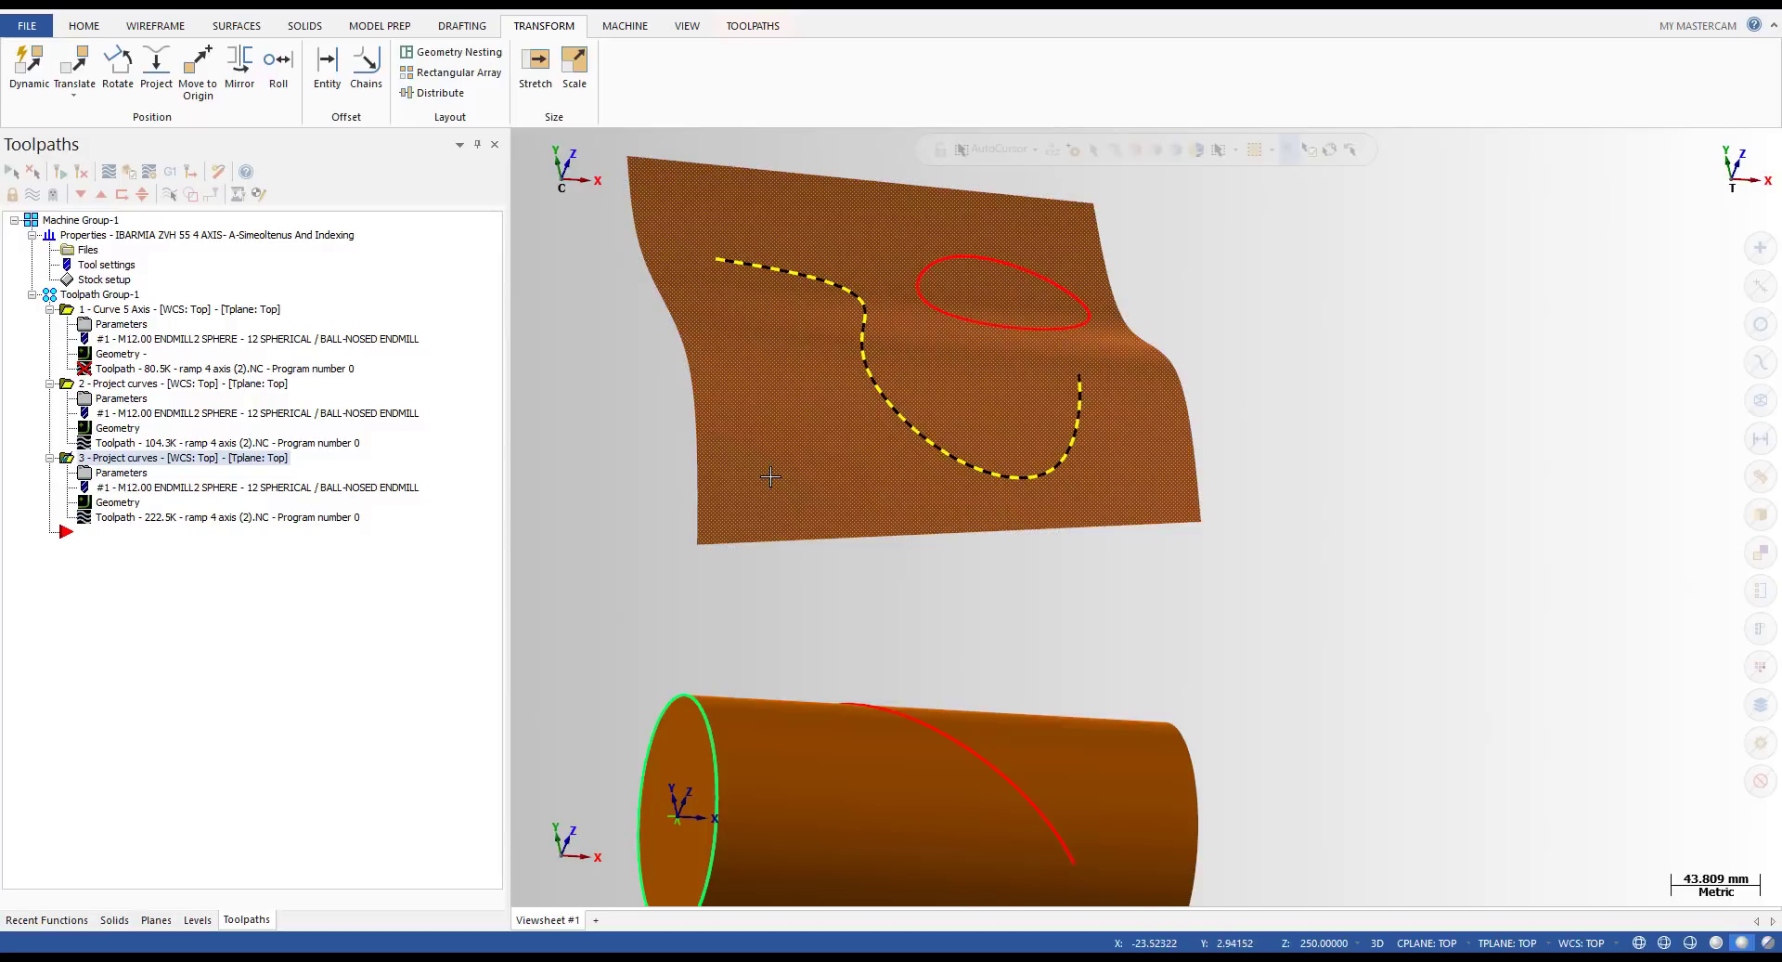
{"action": "scroll", "coordinate": [770, 476], "scroll_direction": "down", "scroll_amount": 1}
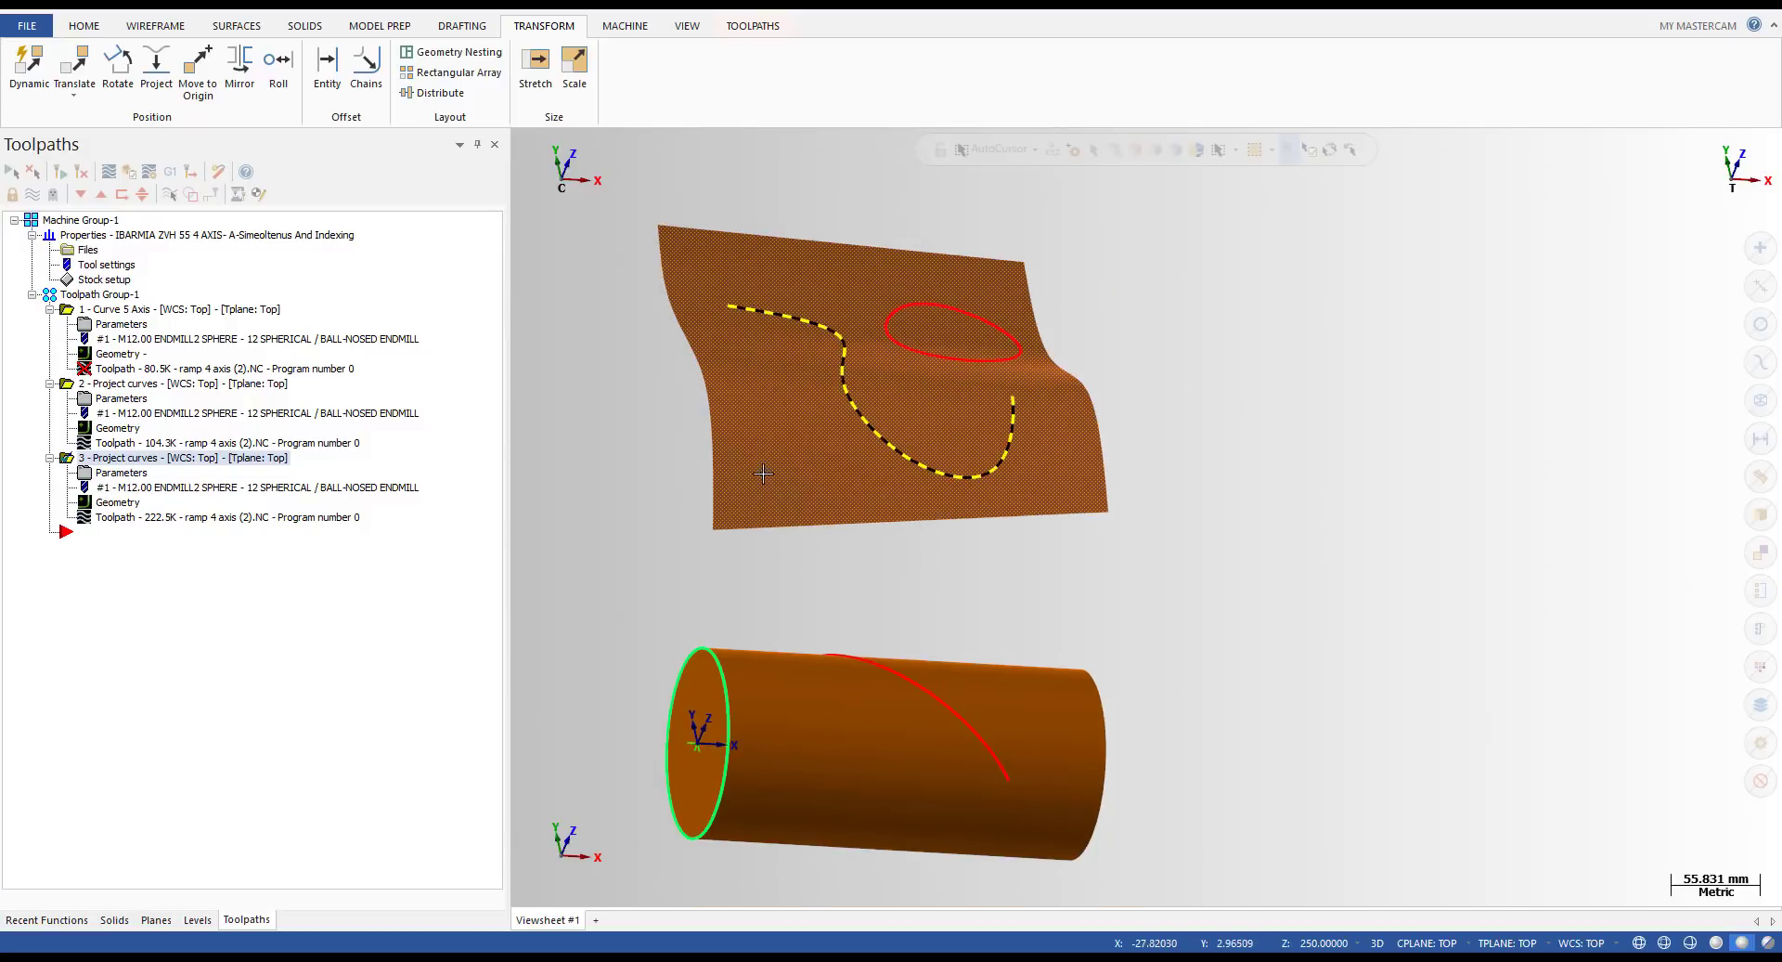
{"action": "left_click", "coordinate": [807, 324]}
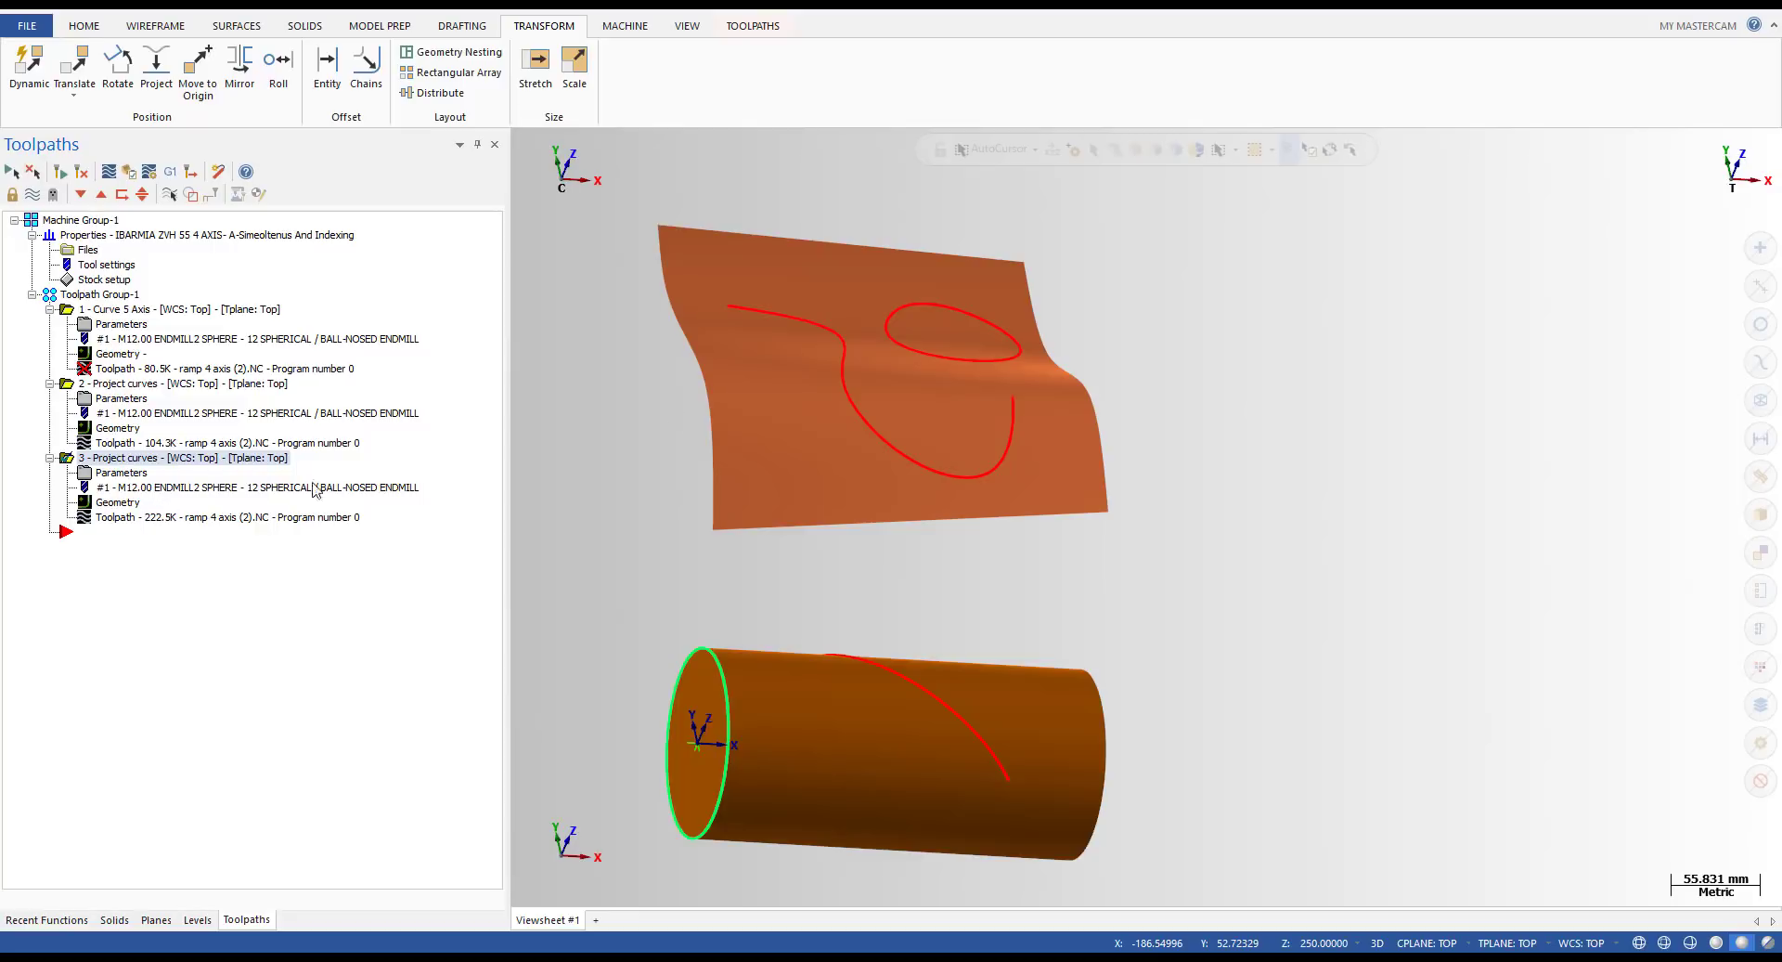
{"action": "left_click", "coordinate": [826, 328]}
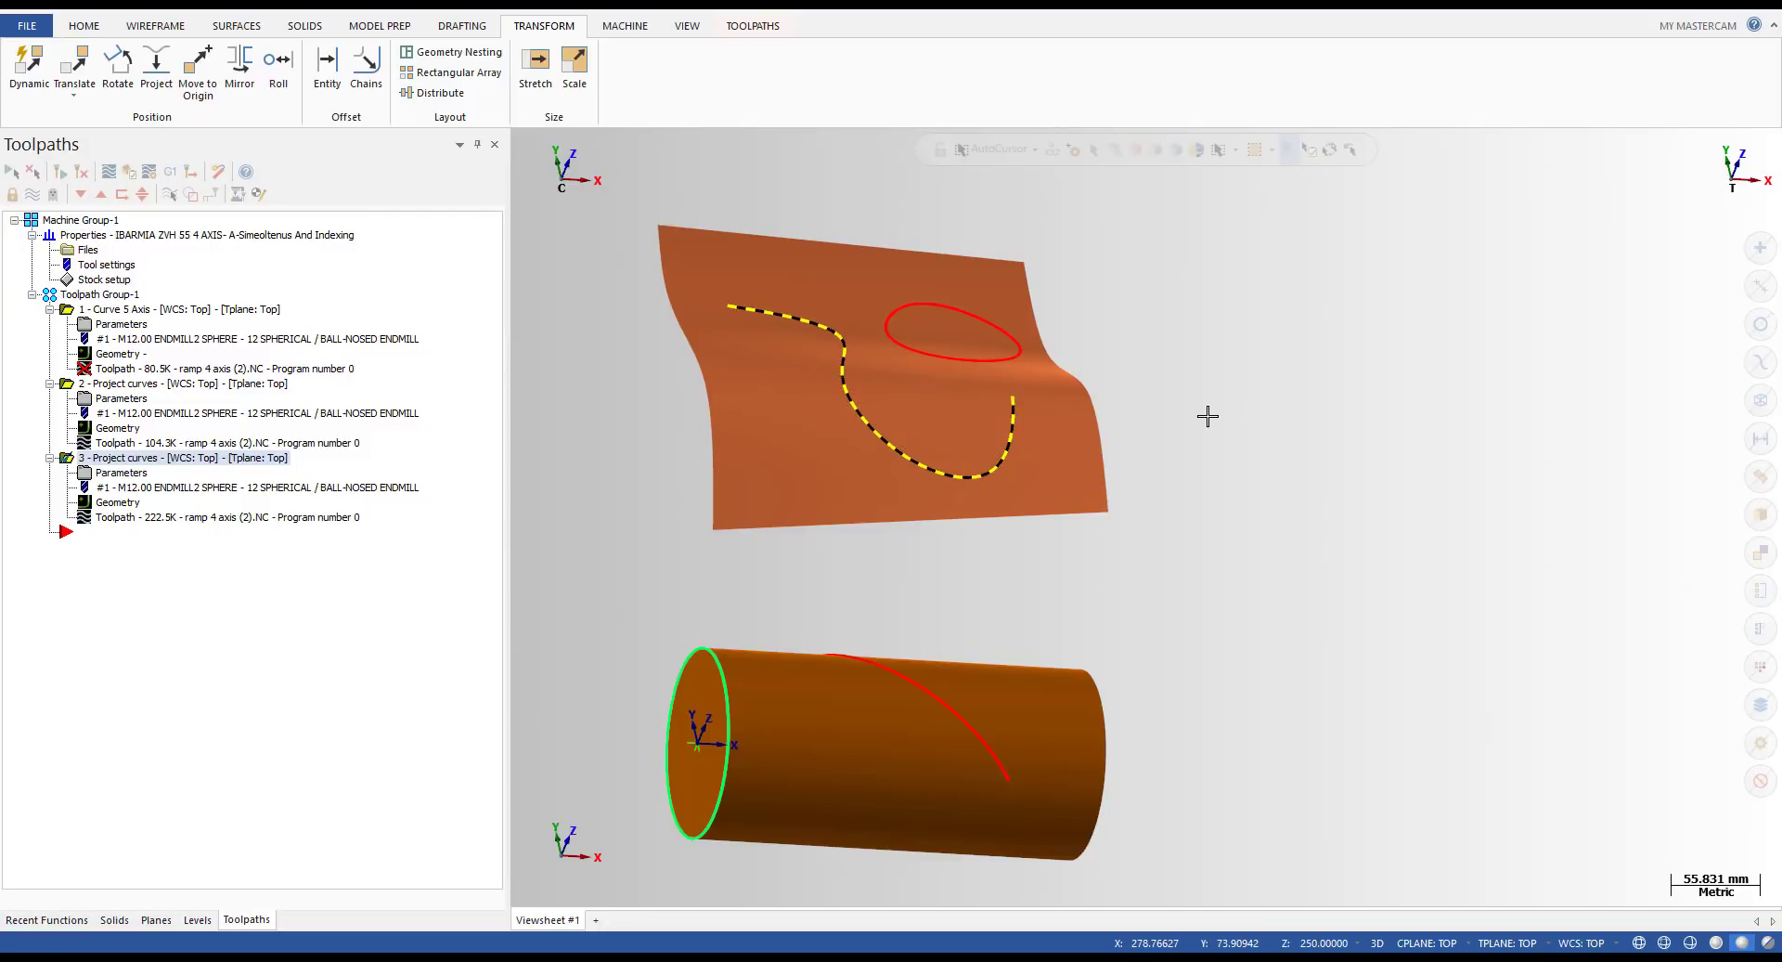
{"action": "key", "text": "Delete"}
{"action": "key", "text": "Return"}
{"action": "left_click", "coordinate": [838, 414]}
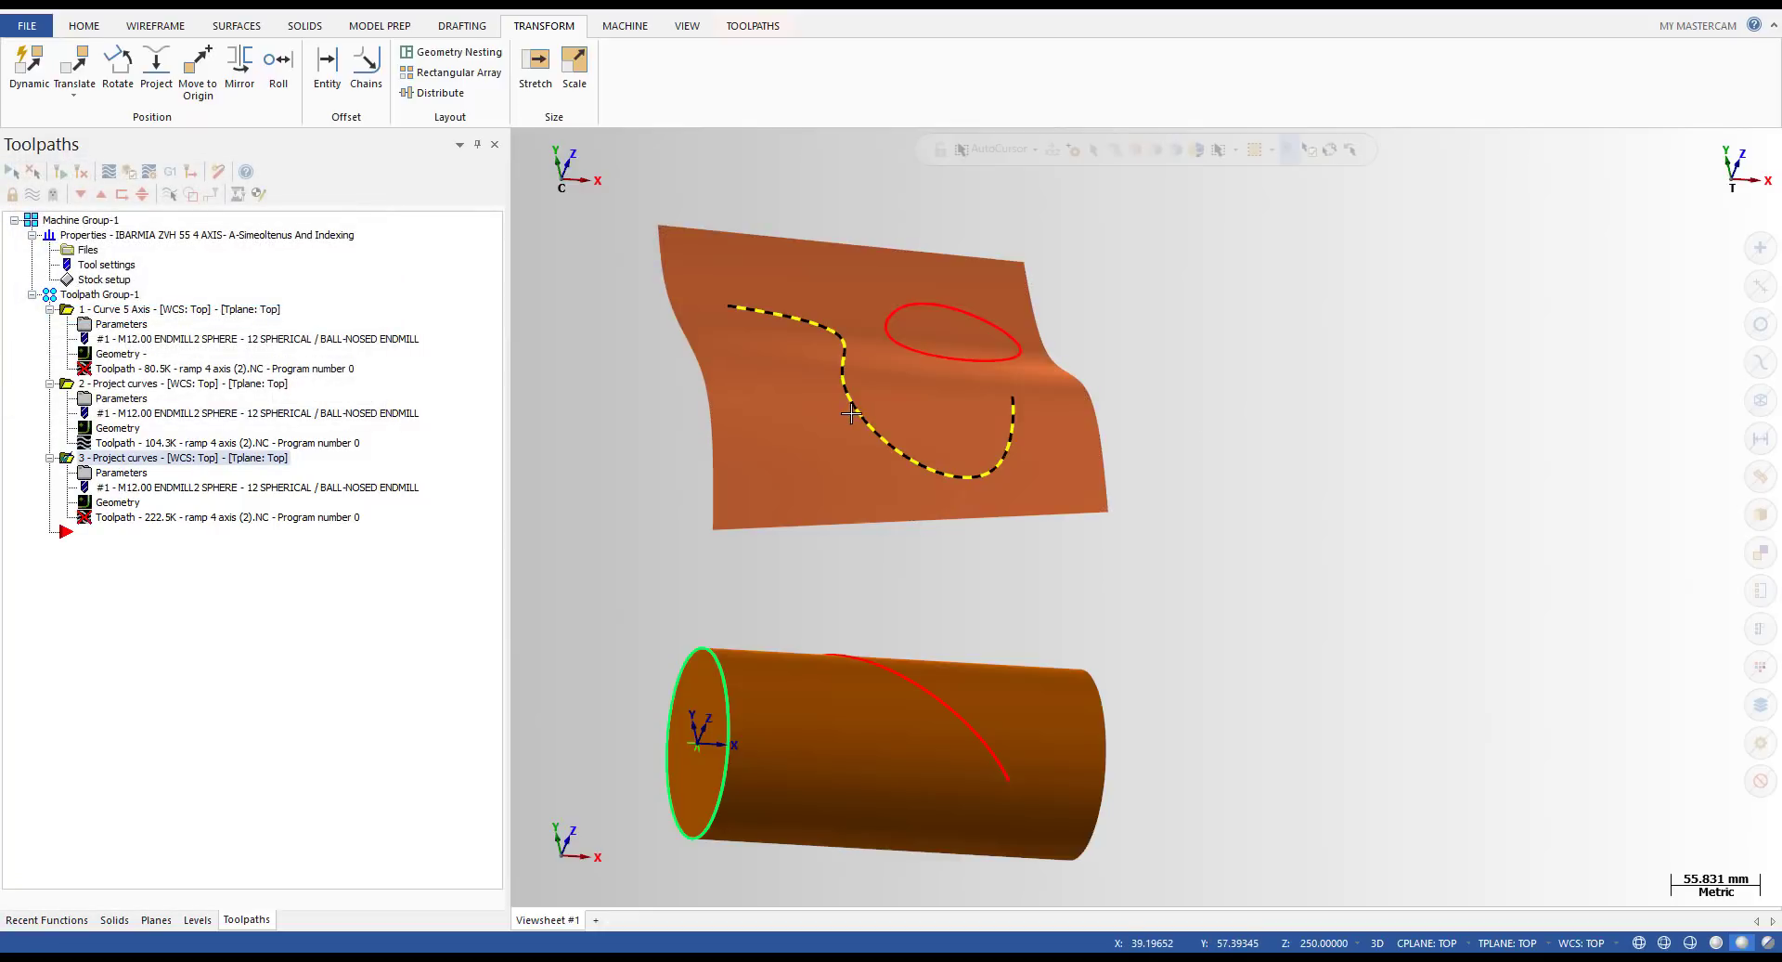
- Regenerate the third Project curves operation for the single open curve and open its backplot
{"action": "left_click", "coordinate": [234, 457]}
{"action": "left_click", "coordinate": [57, 173]}
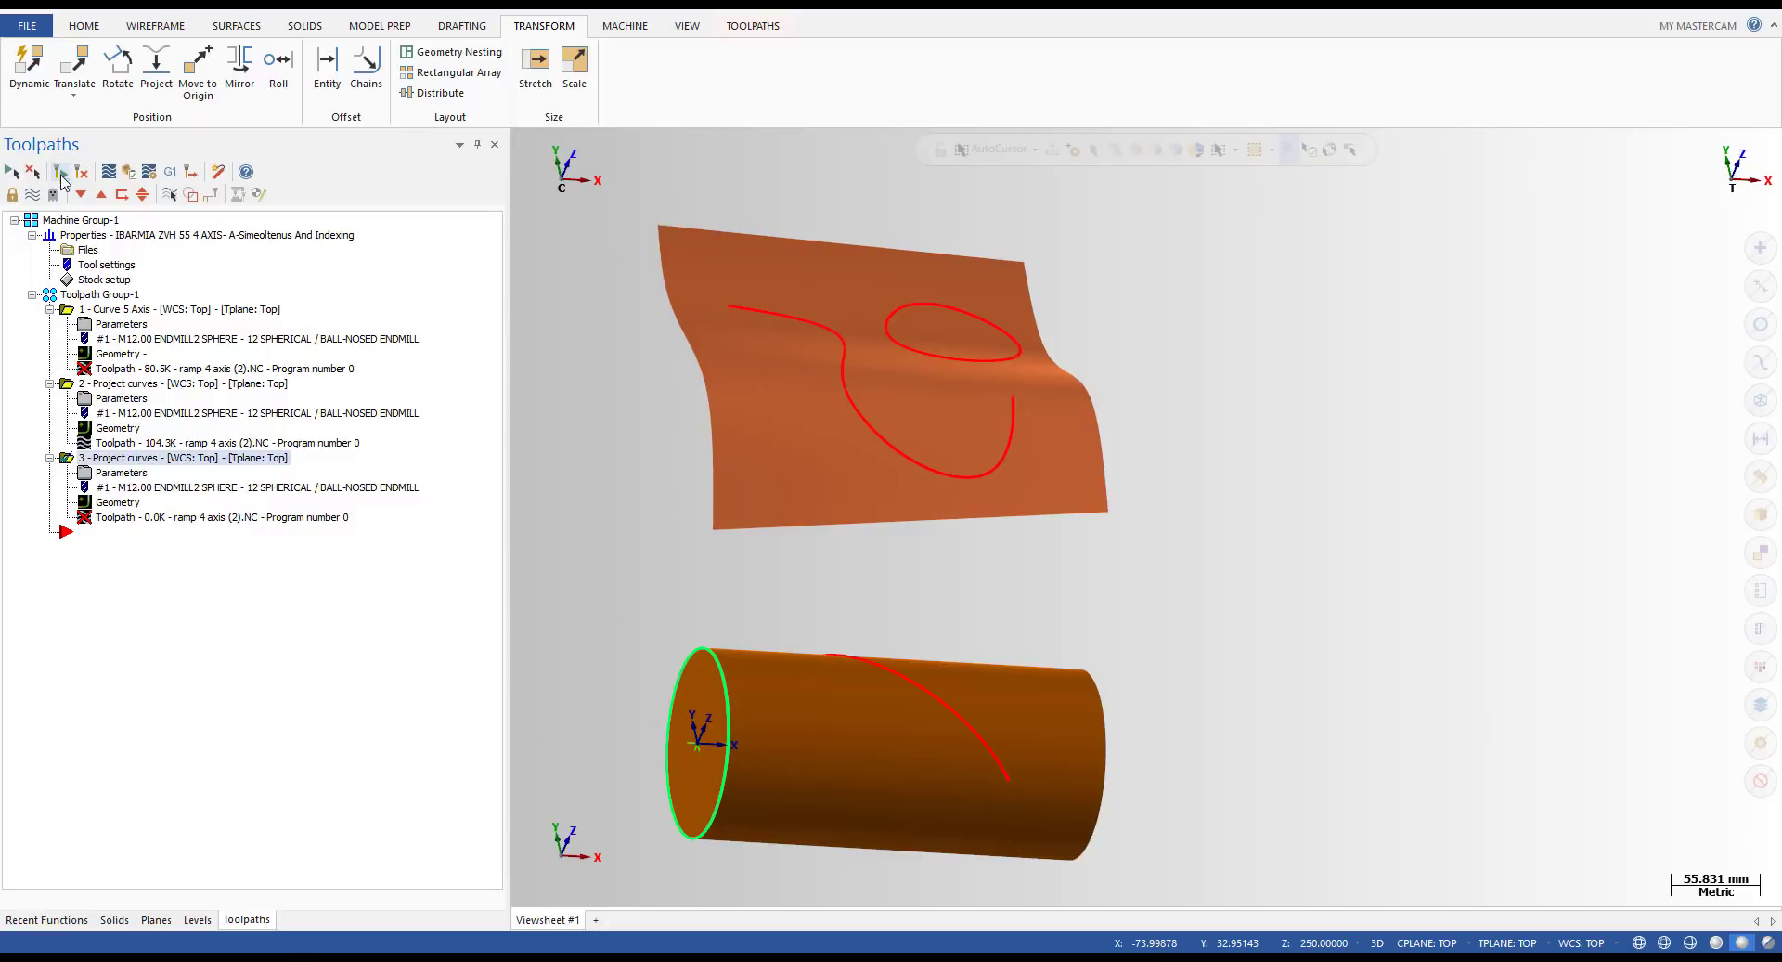
{"action": "key", "text": "alt+t"}
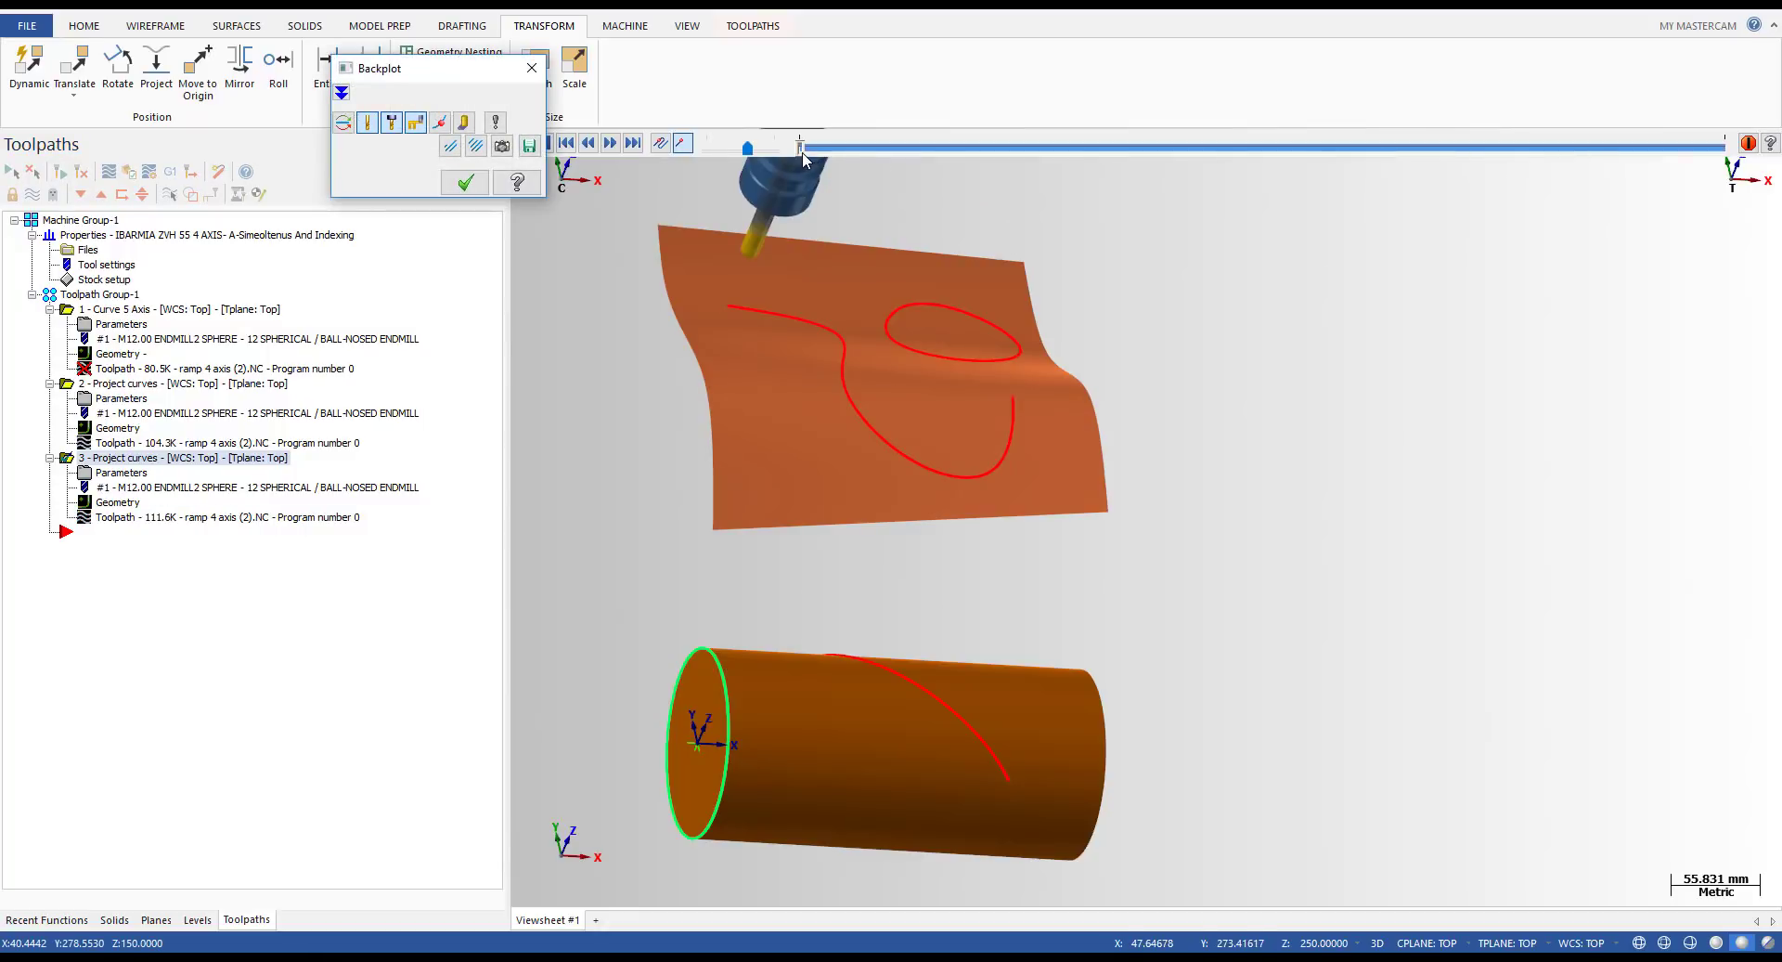
- Backplot the third operation to its end, examine the stacked passes in wireframe display, close the backplot and restore shading
{"action": "left_click_drag", "start_coordinate": [801, 150], "coordinate": [1750, 210]}
{"action": "key", "text": "alt+s"}
{"action": "scroll", "coordinate": [748, 298], "scroll_direction": "up", "scroll_amount": 5}
{"action": "key", "text": "alt"}
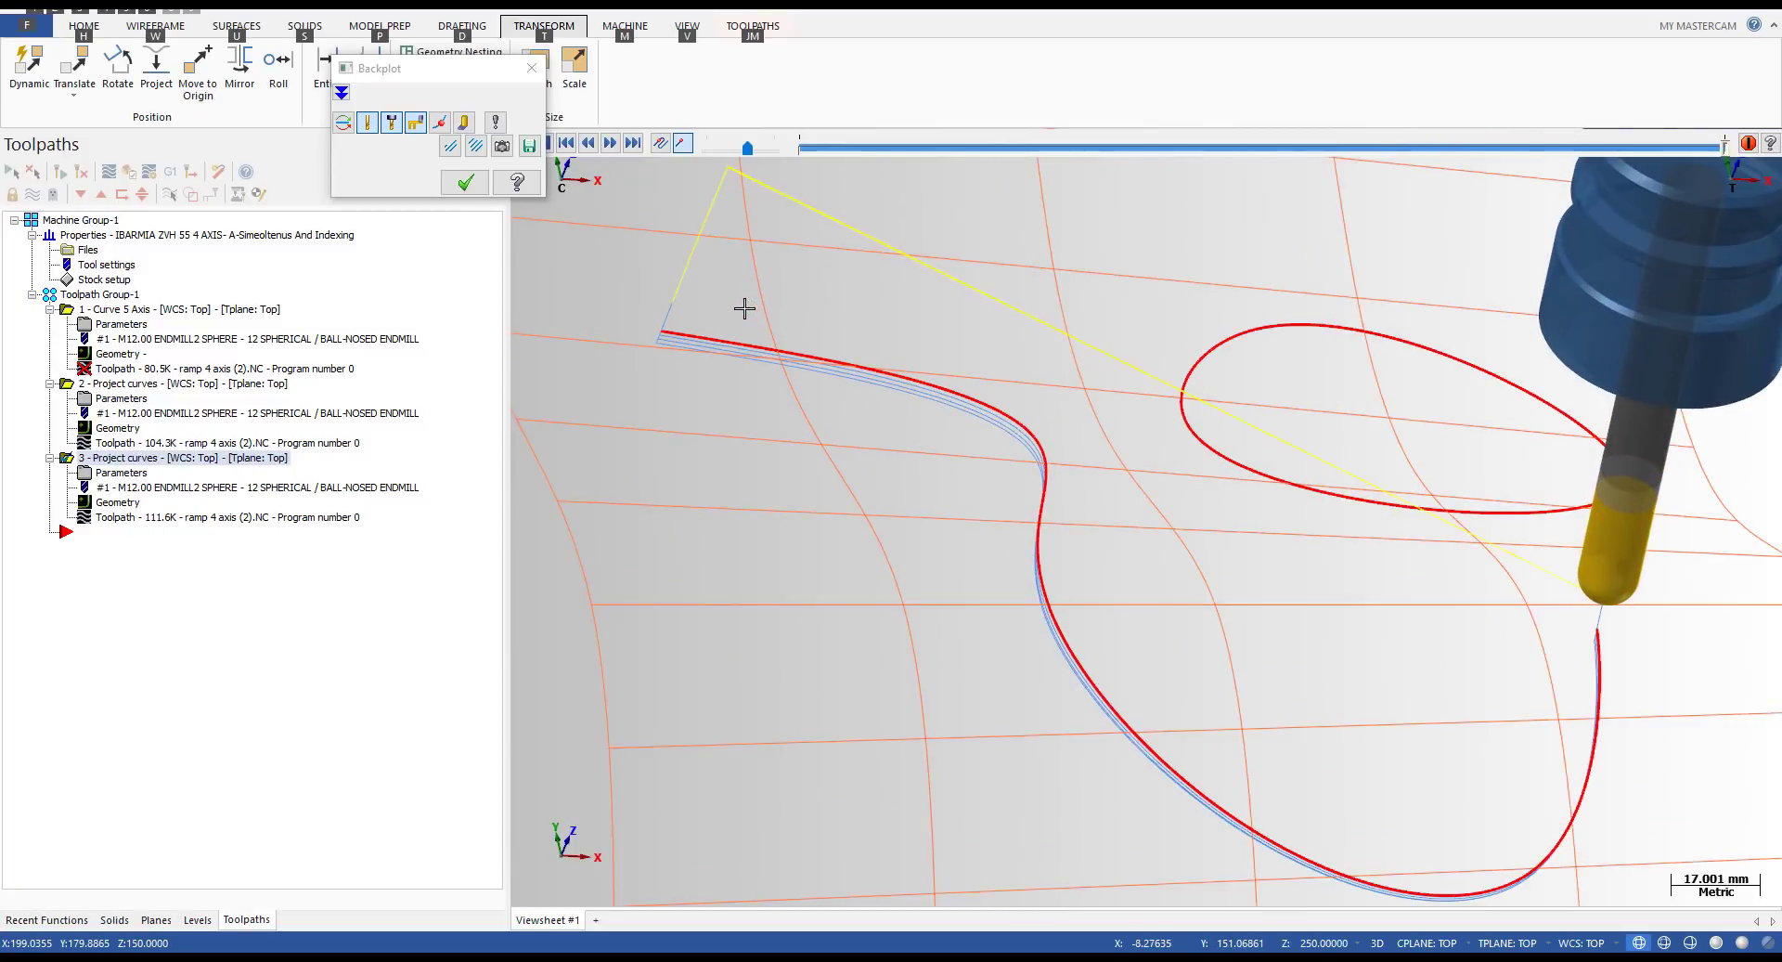
{"action": "scroll", "coordinate": [744, 309], "scroll_direction": "down", "scroll_amount": 5}
{"action": "key", "text": "Escape"}
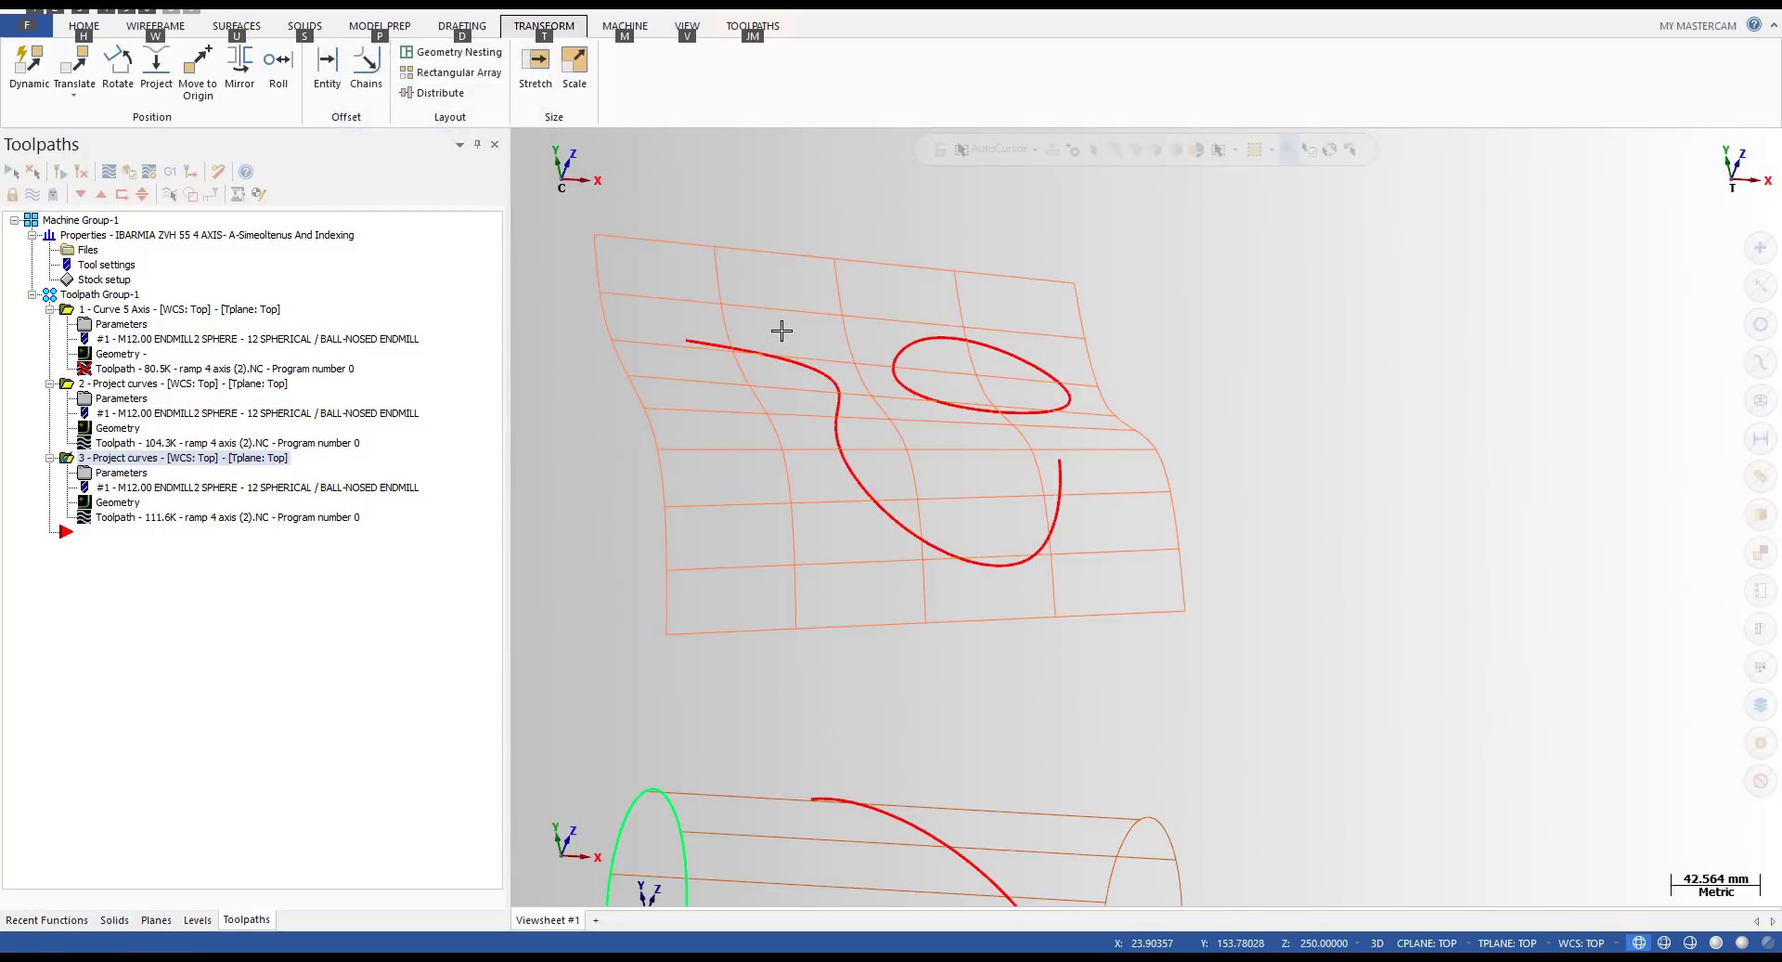
{"action": "key", "text": "alt+s"}
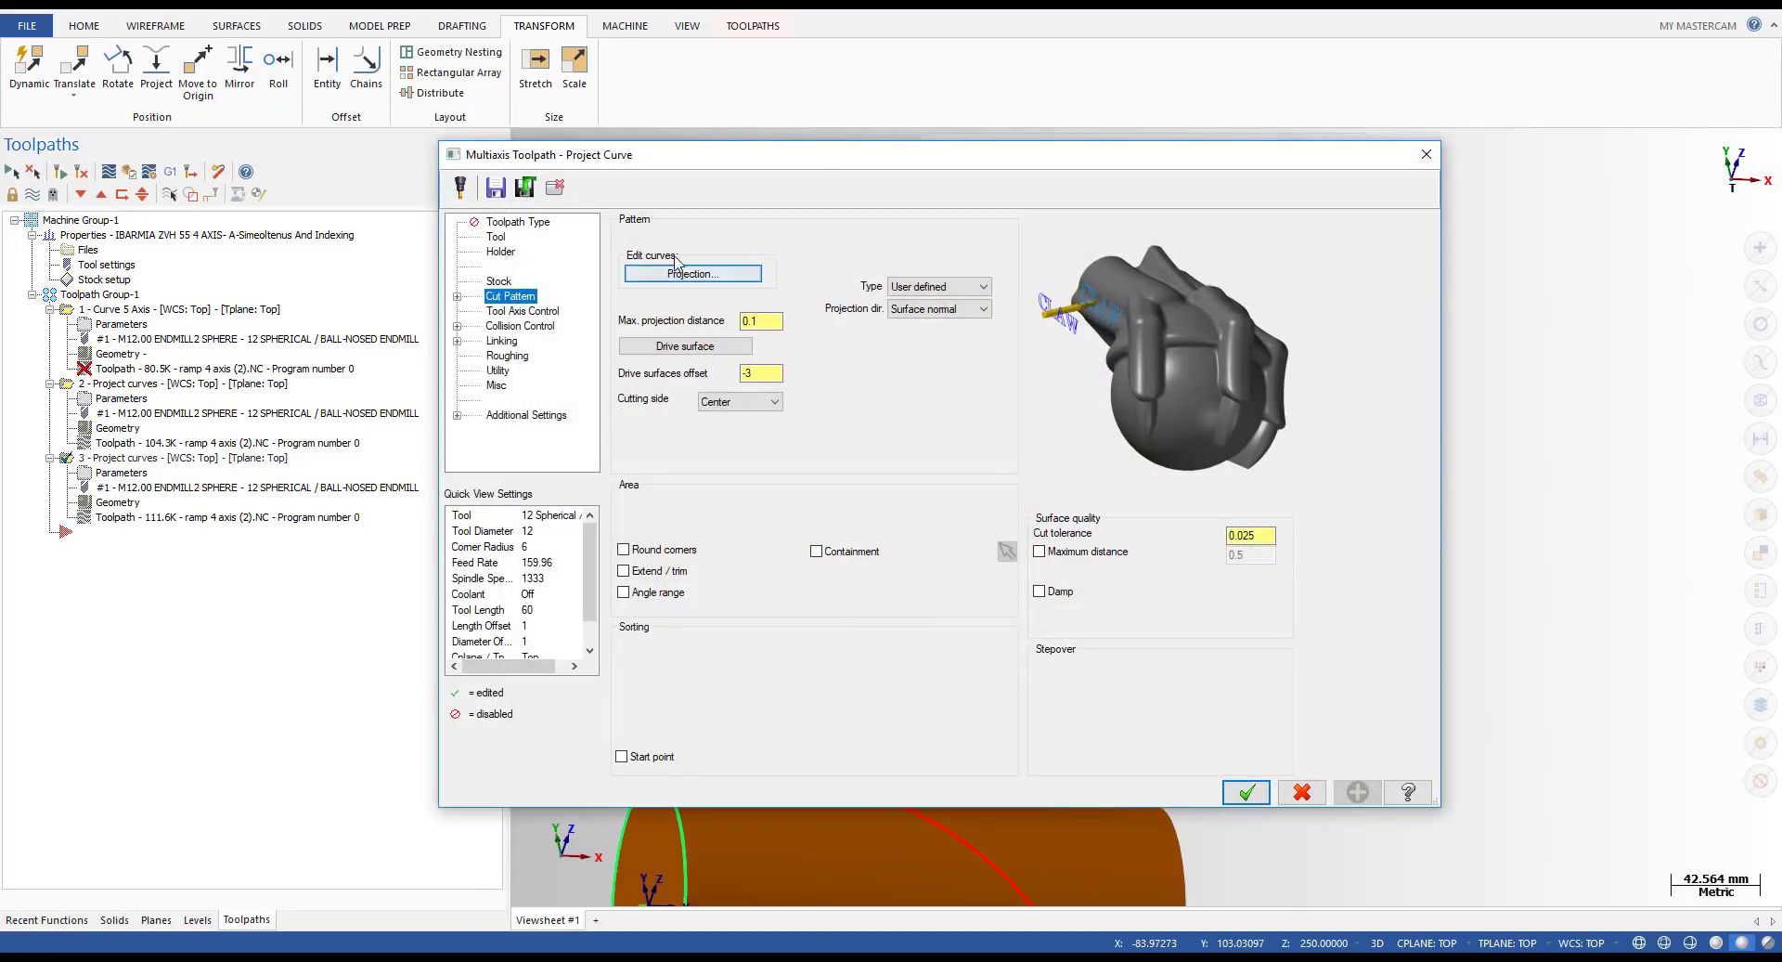
- Open the third operation's projection curves in the Chain Manager and start rechaining all of them
{"action": "left_click", "coordinate": [677, 271]}
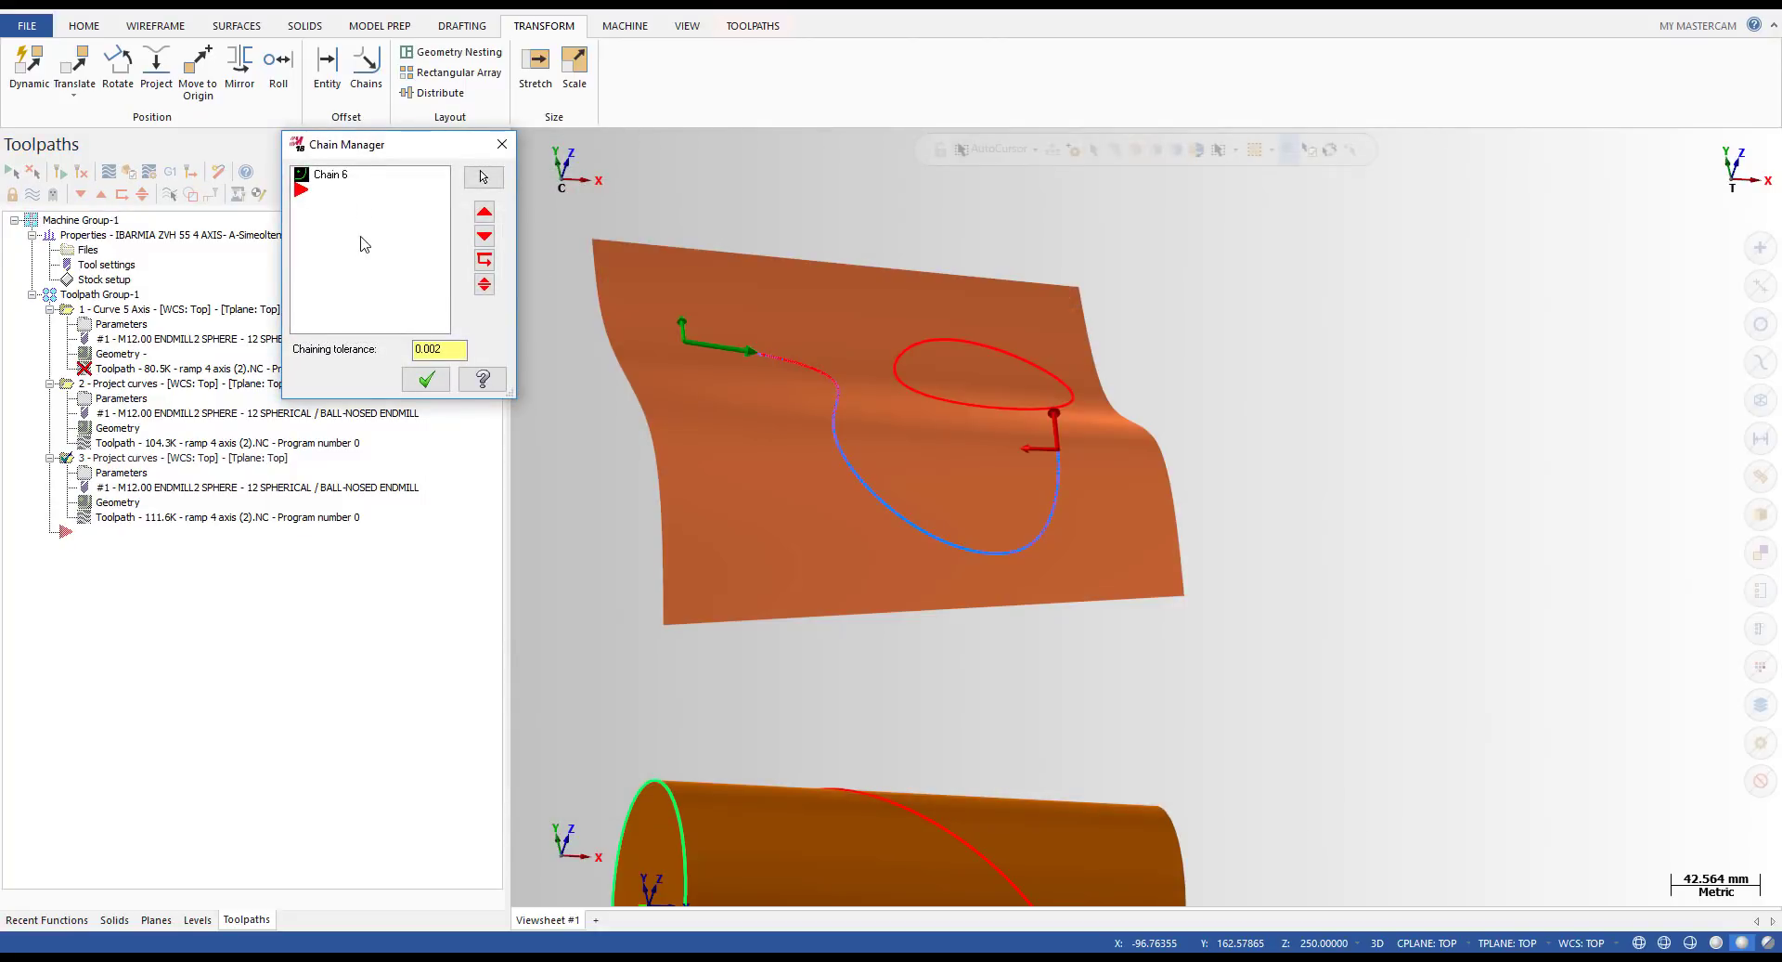
{"action": "left_click", "coordinate": [336, 176]}
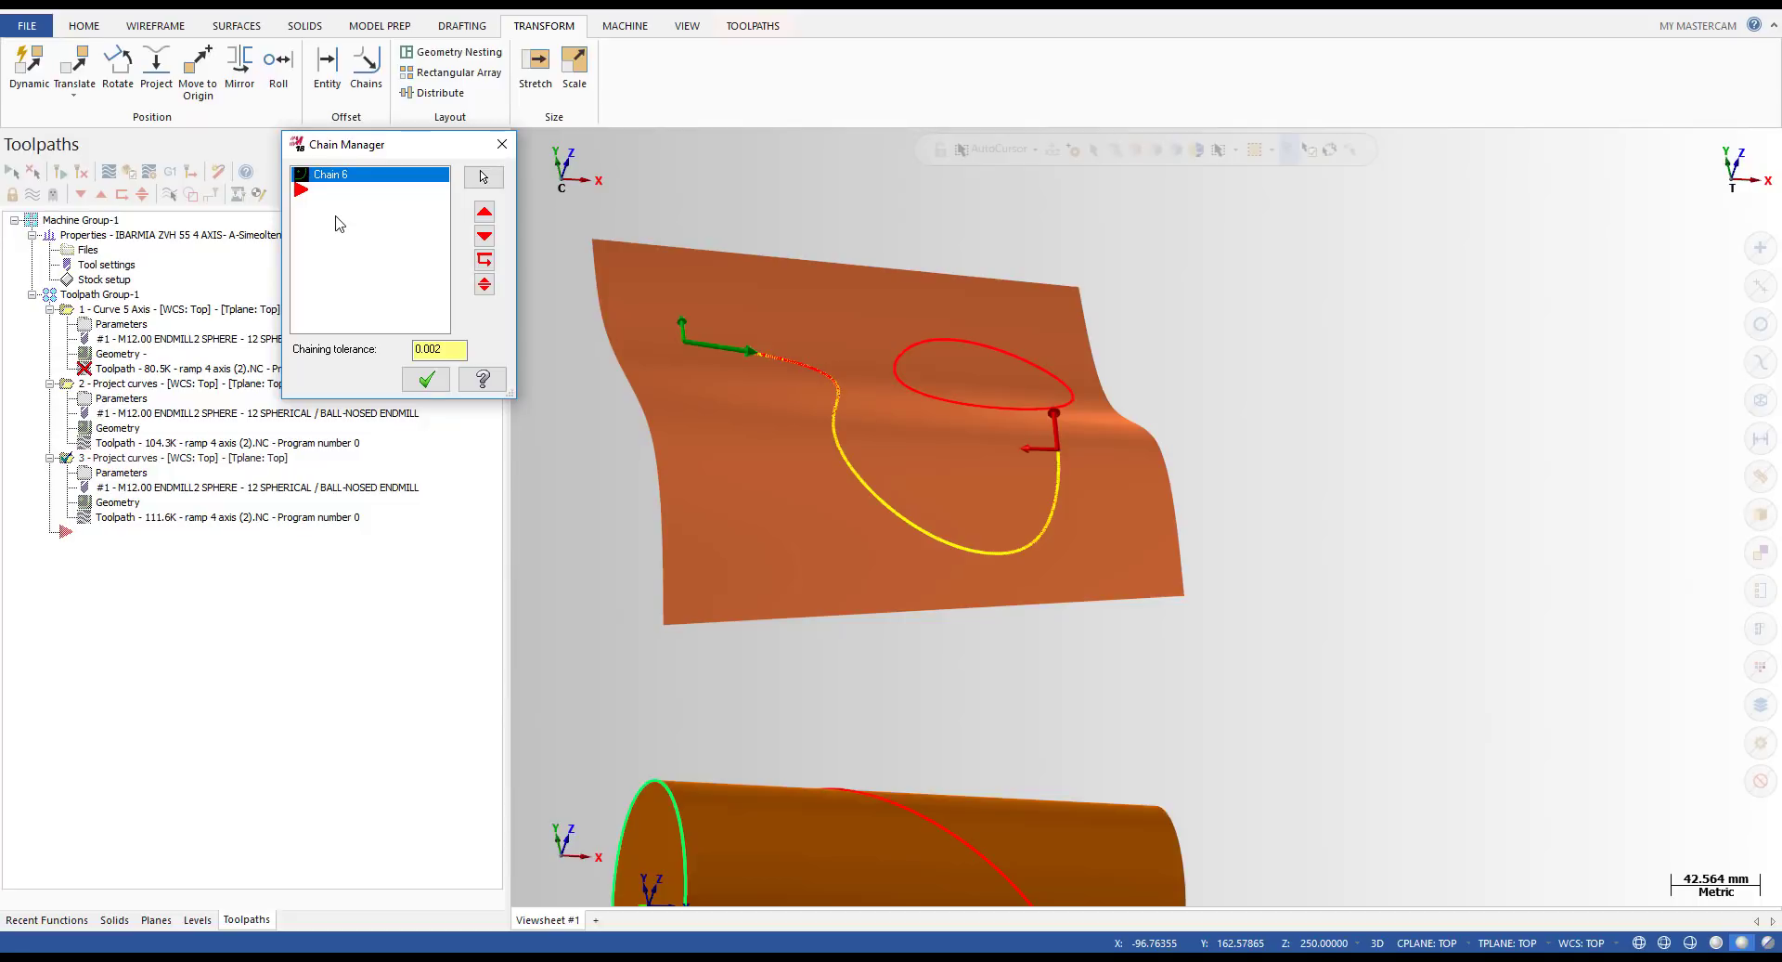
{"action": "right_click", "coordinate": [337, 209]}
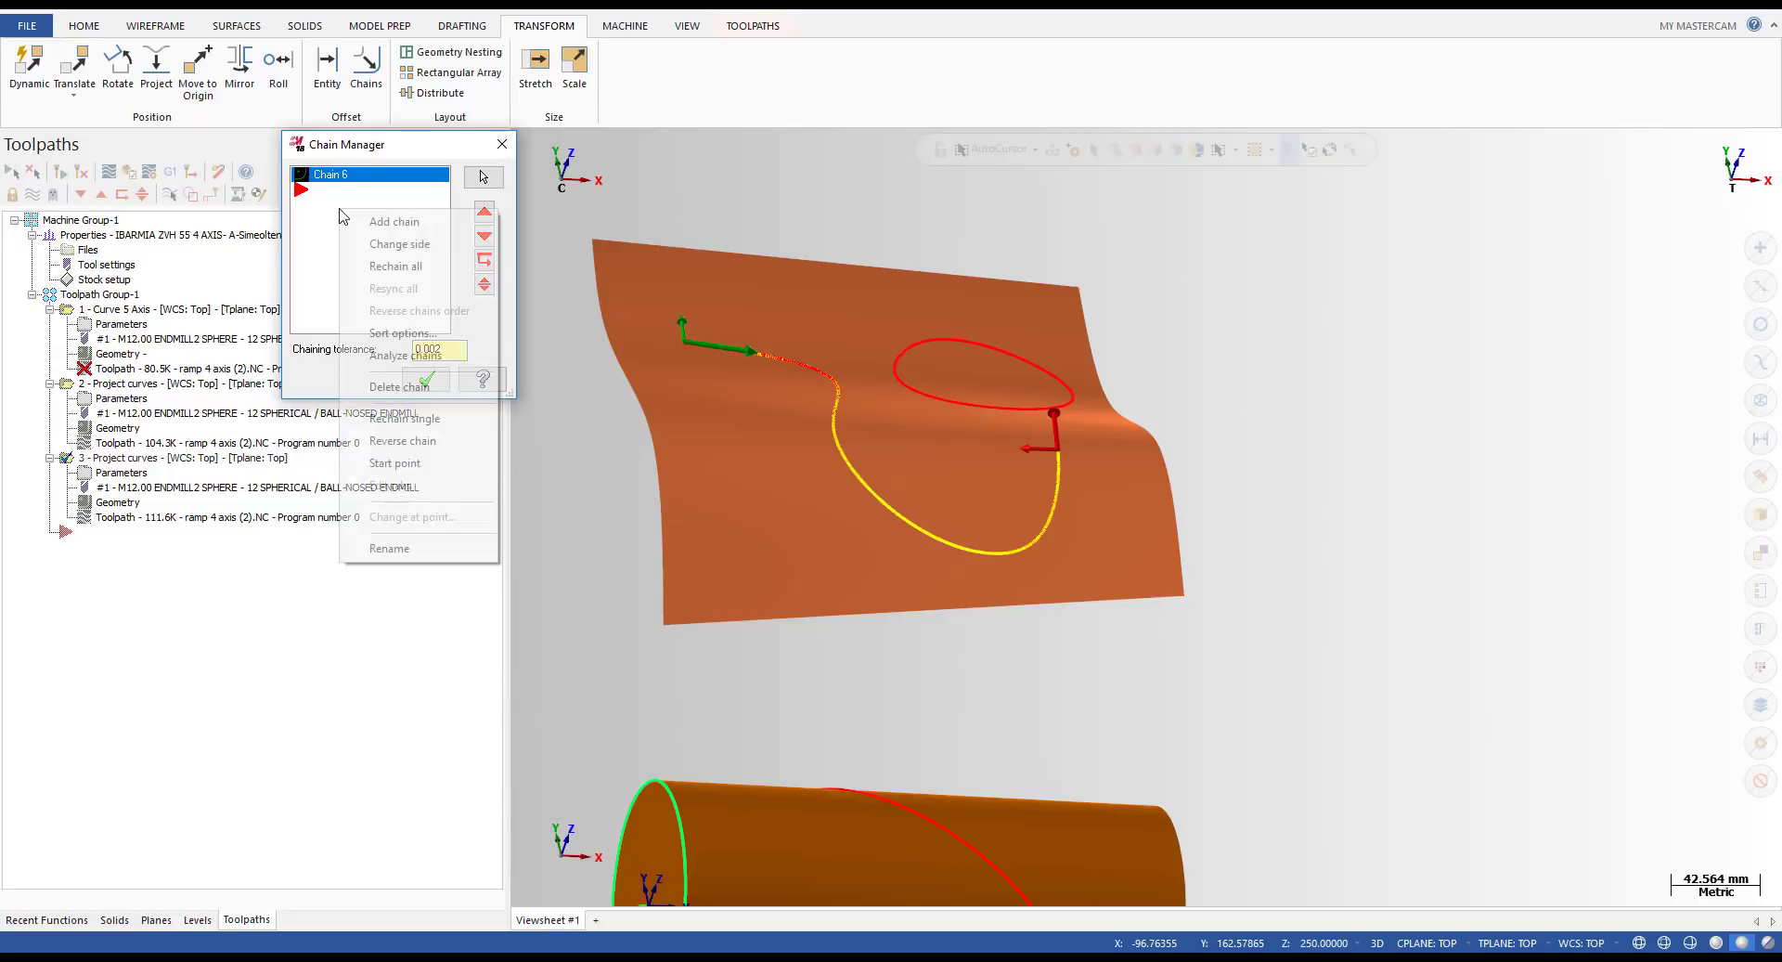
{"action": "left_click", "coordinate": [383, 268]}
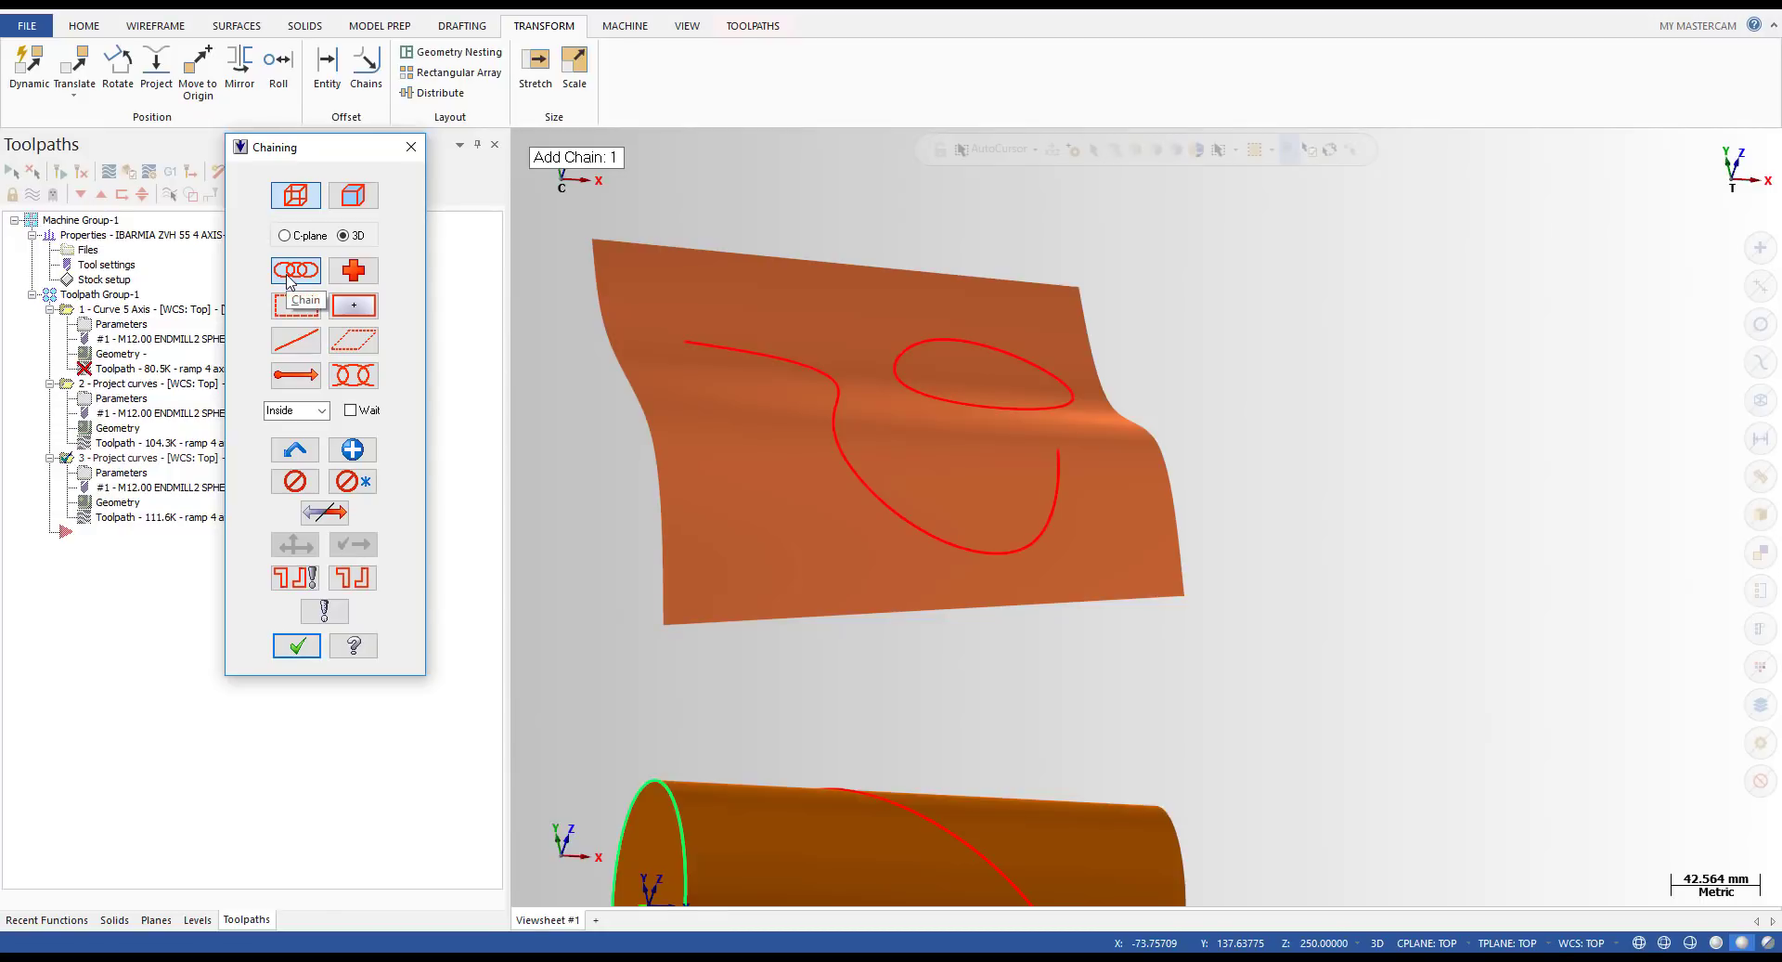
{"action": "left_click", "coordinate": [1065, 449]}
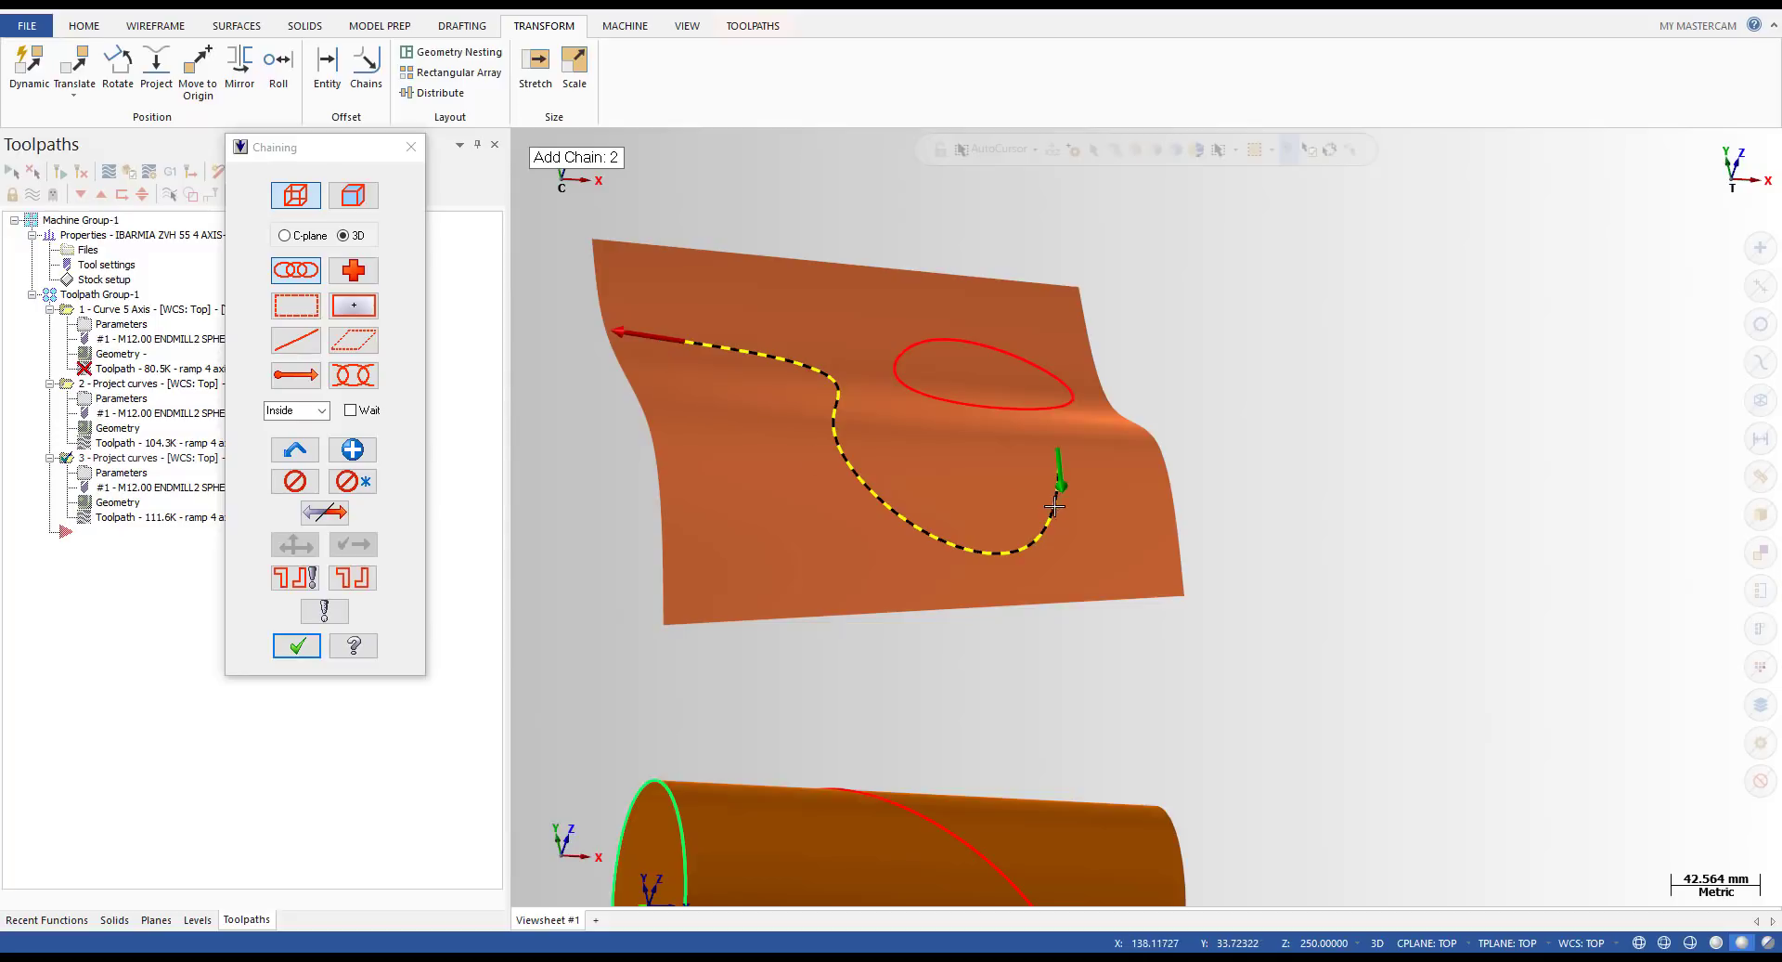
{"action": "left_click", "coordinate": [352, 481]}
{"action": "left_click", "coordinate": [858, 509]}
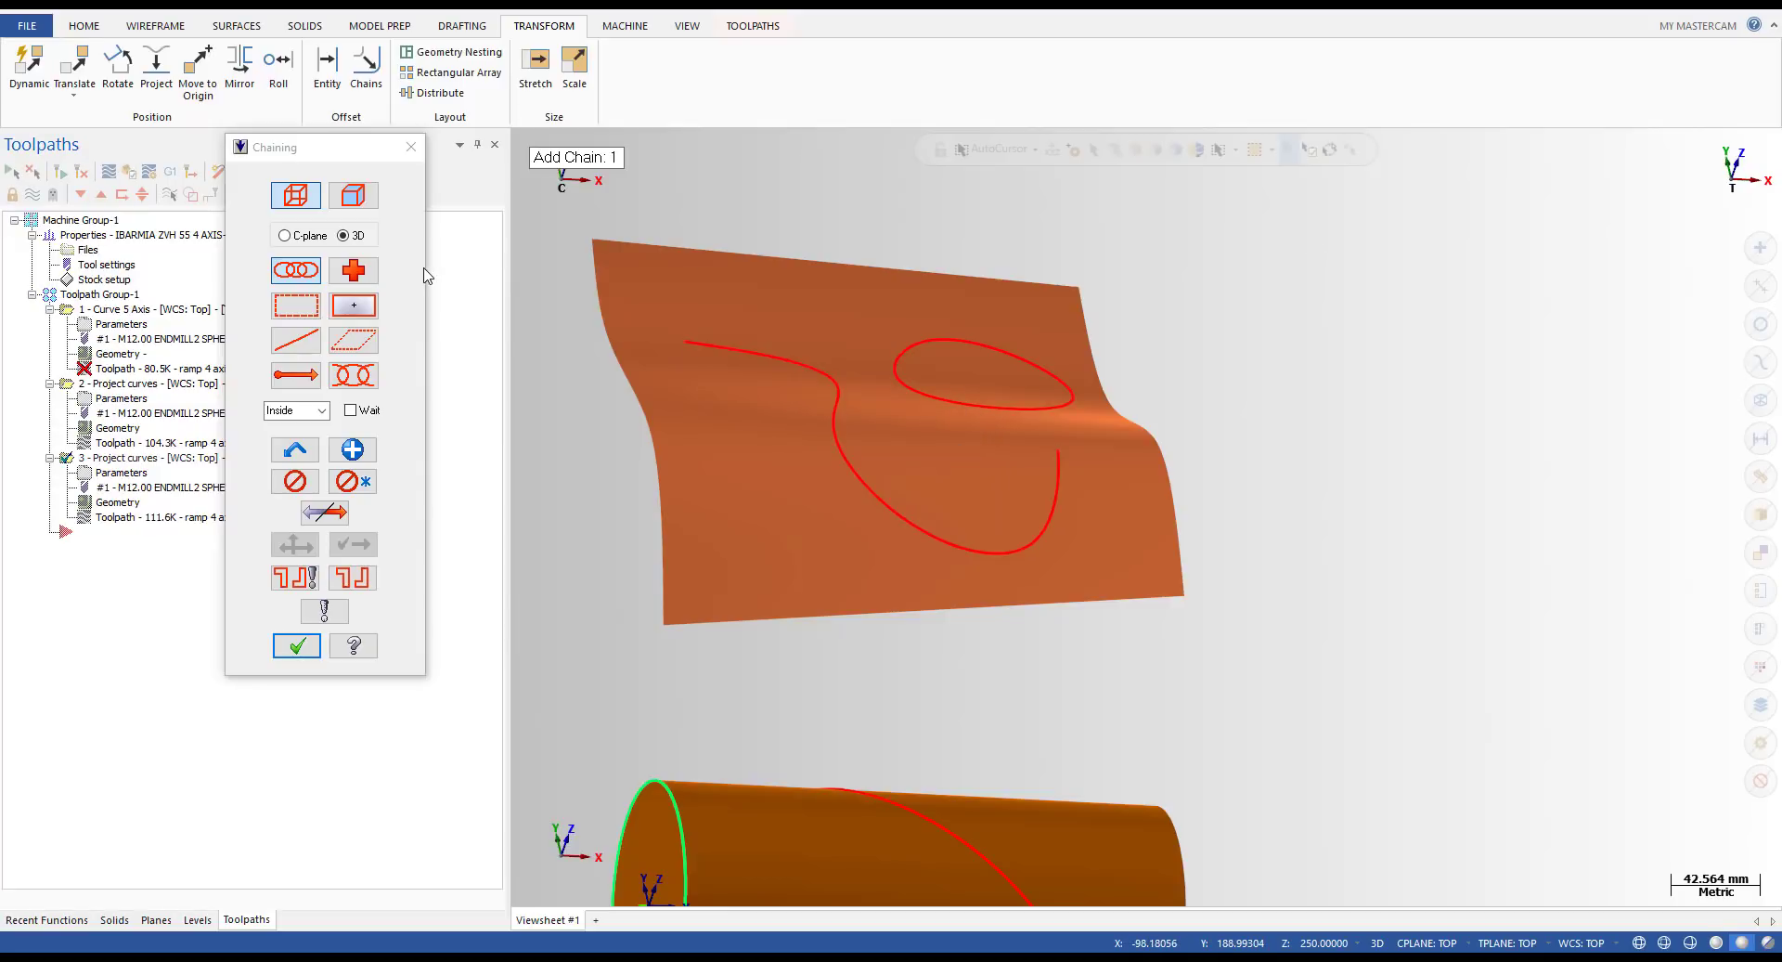
- Switch to Partial chaining, try the open curve as both first and last entity, and unselect all chains
{"action": "left_click", "coordinate": [361, 384]}
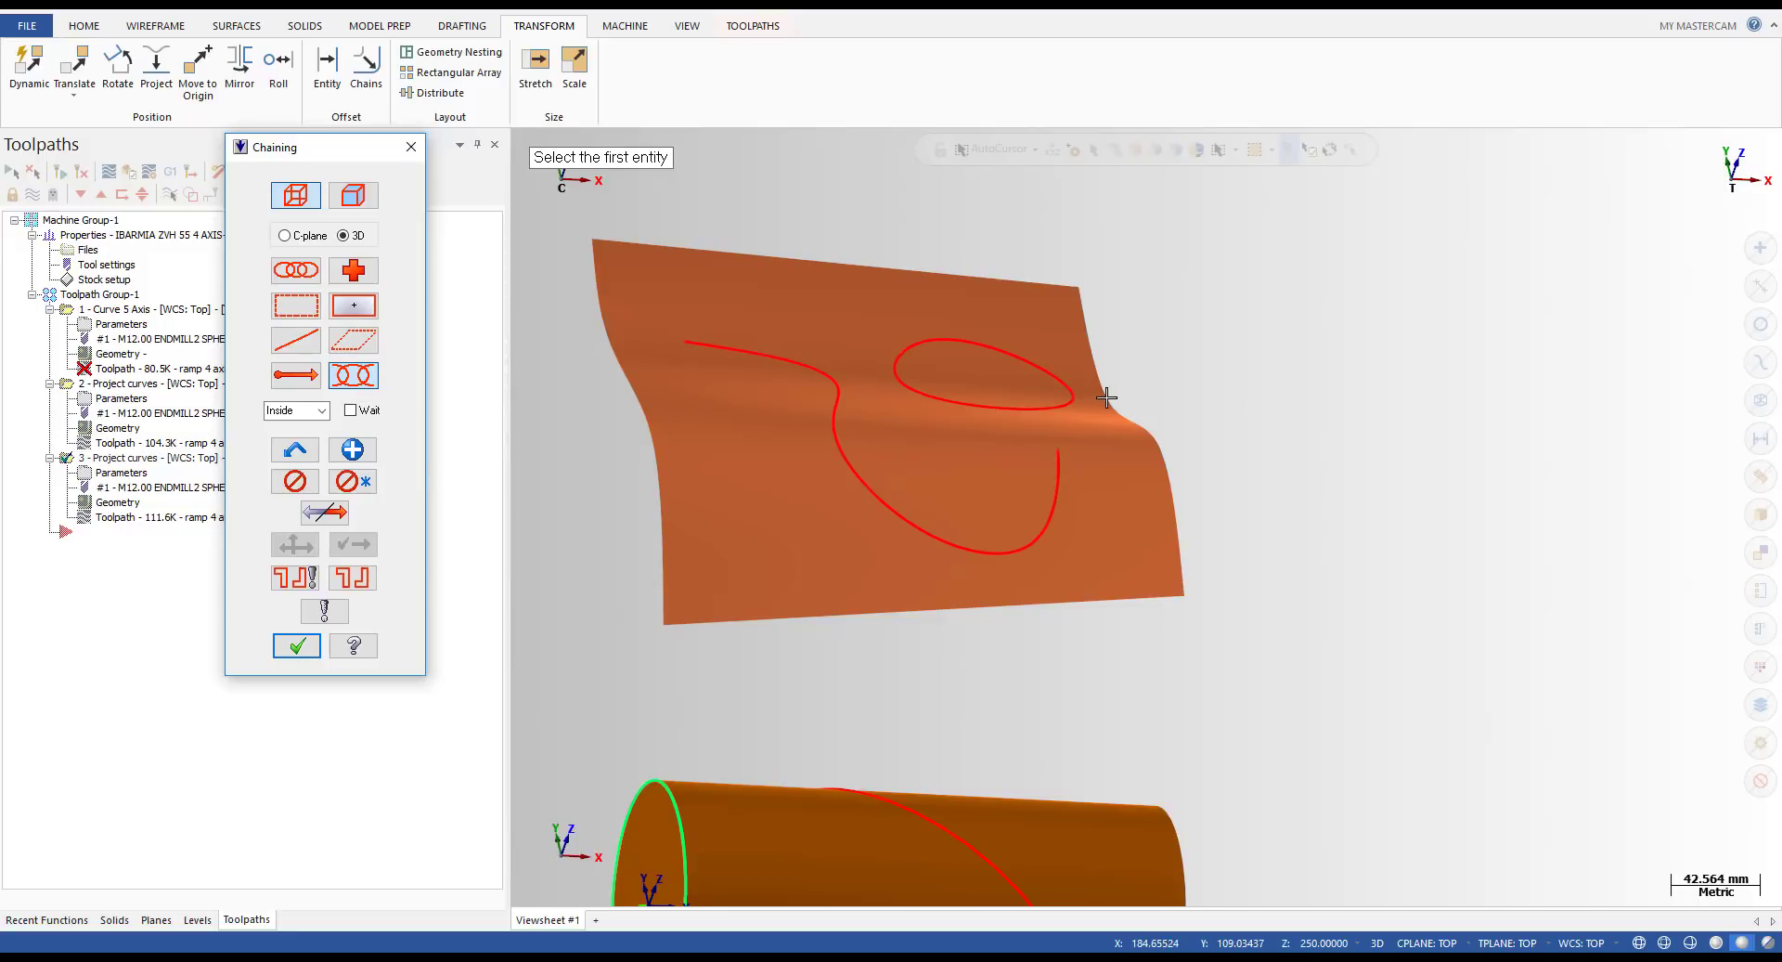
{"action": "left_click", "coordinate": [1058, 464]}
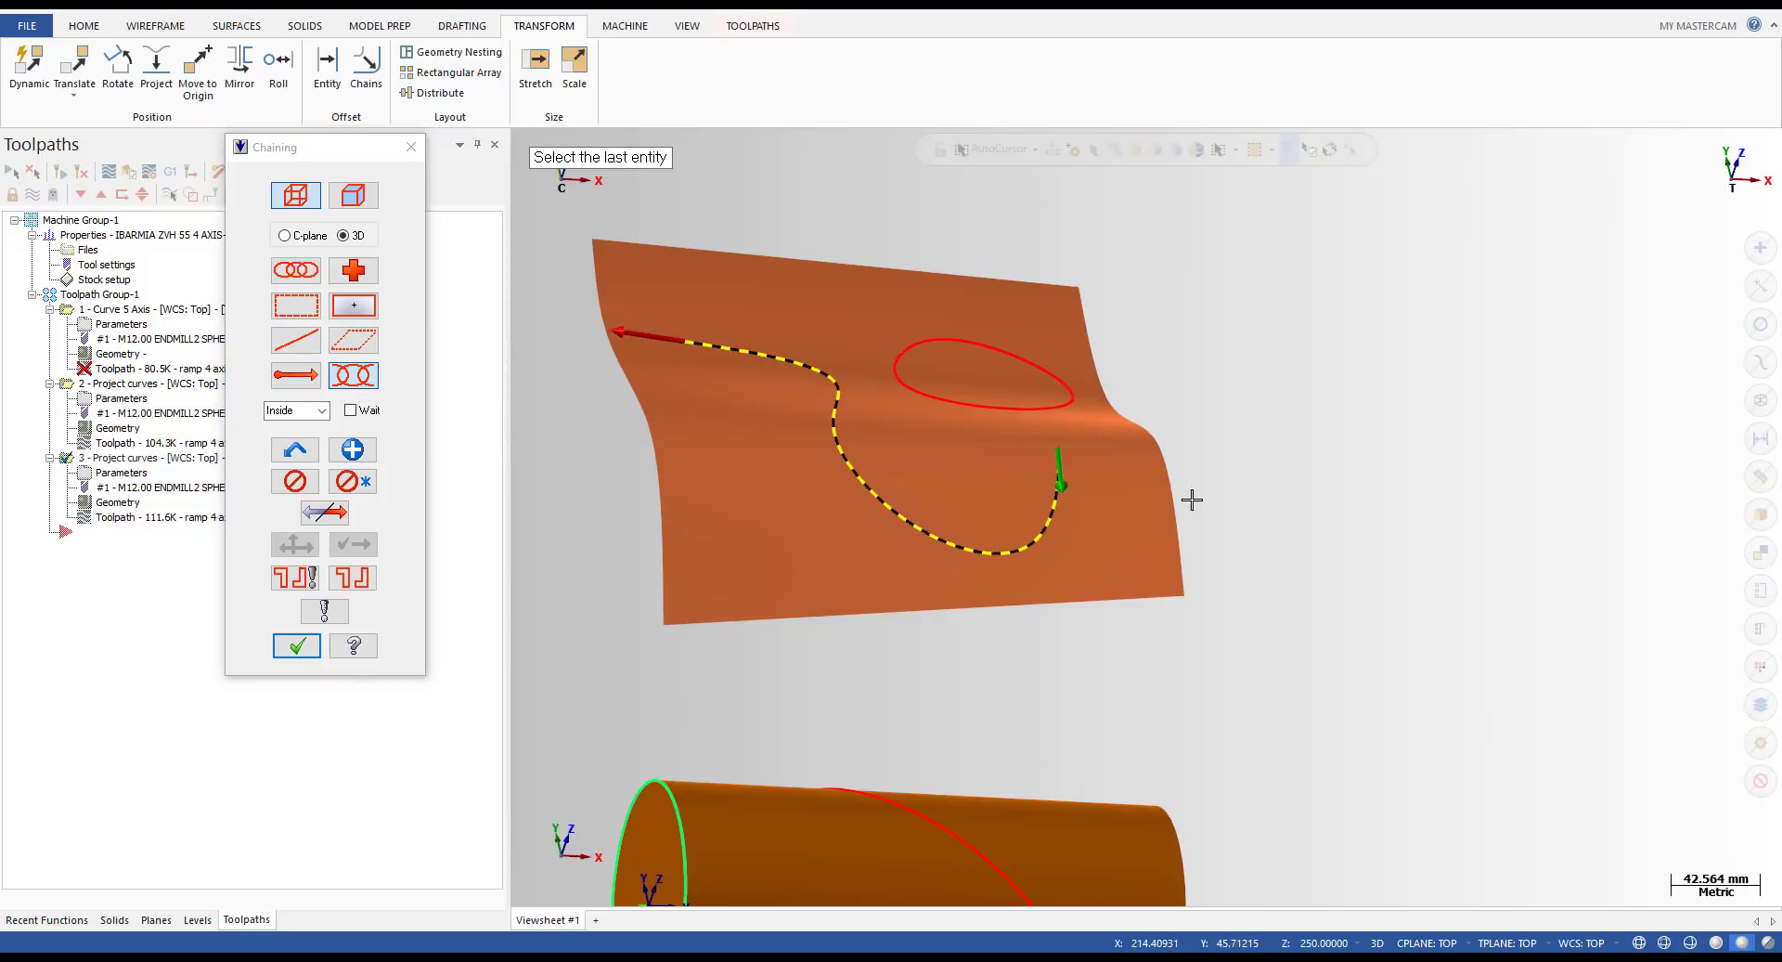
{"action": "left_click", "coordinate": [1048, 512]}
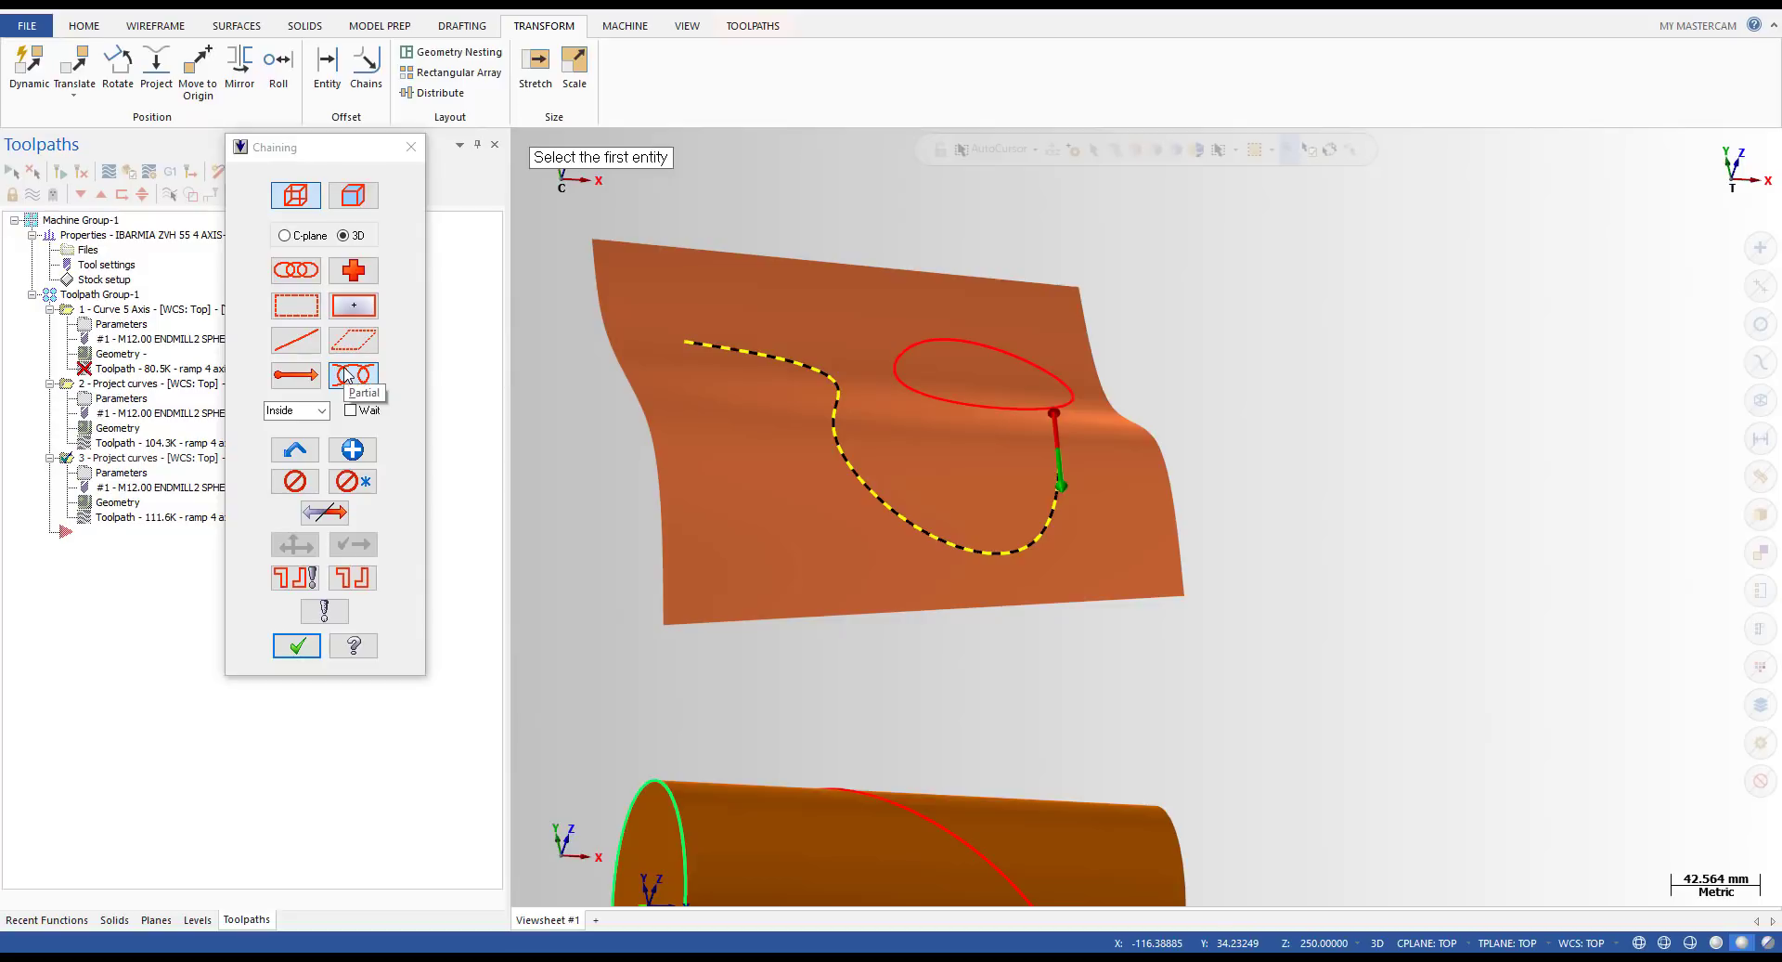
{"action": "left_click", "coordinate": [354, 484]}
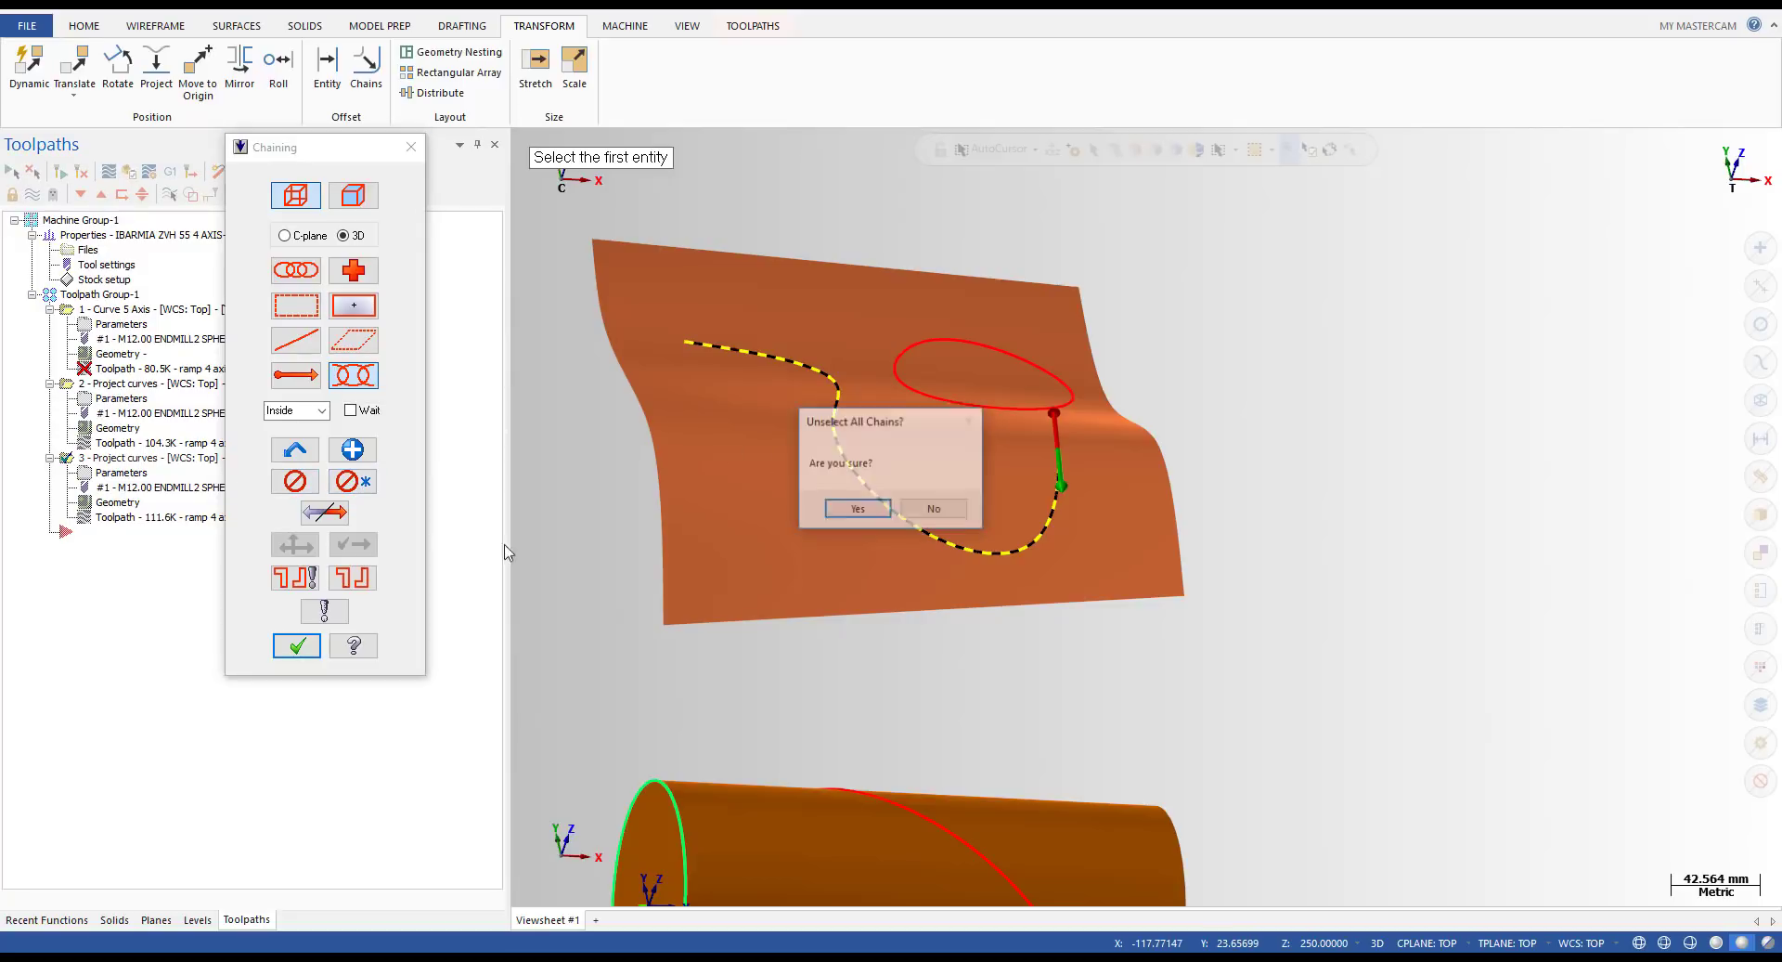
{"action": "left_click", "coordinate": [863, 513]}
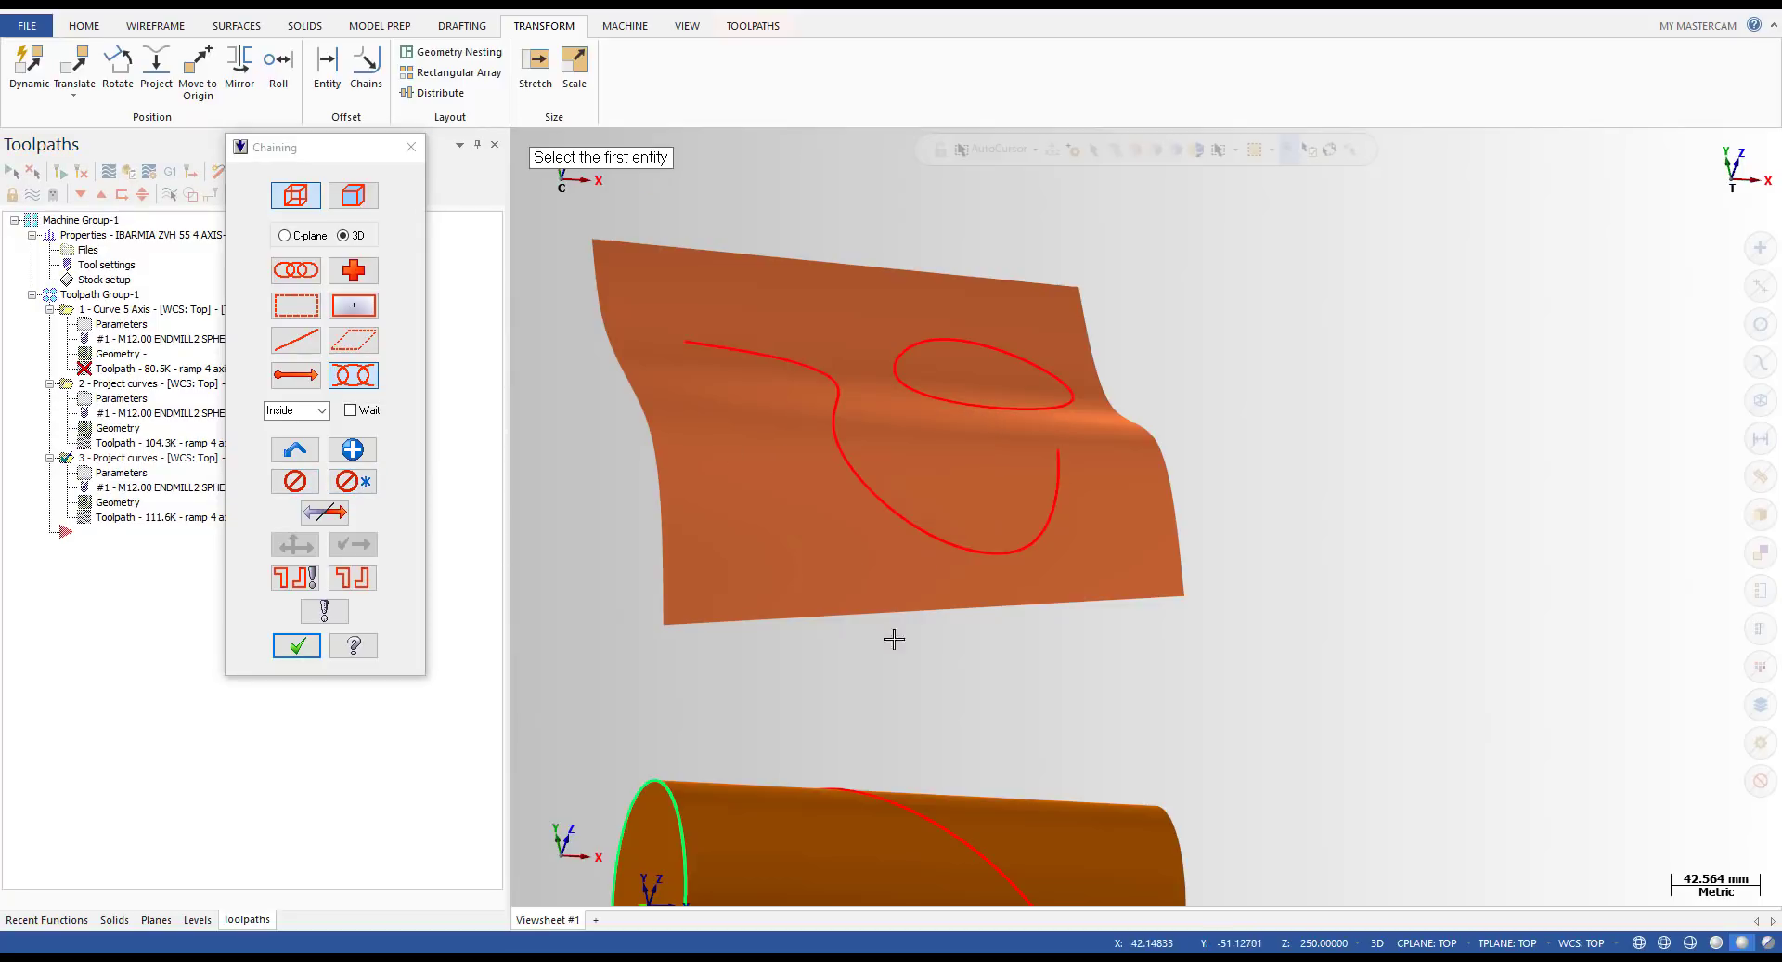
- Partially chain the open curve as both first and last entity from its end below the oval and accept the Project Curve parameters
{"action": "left_click", "coordinate": [1061, 455]}
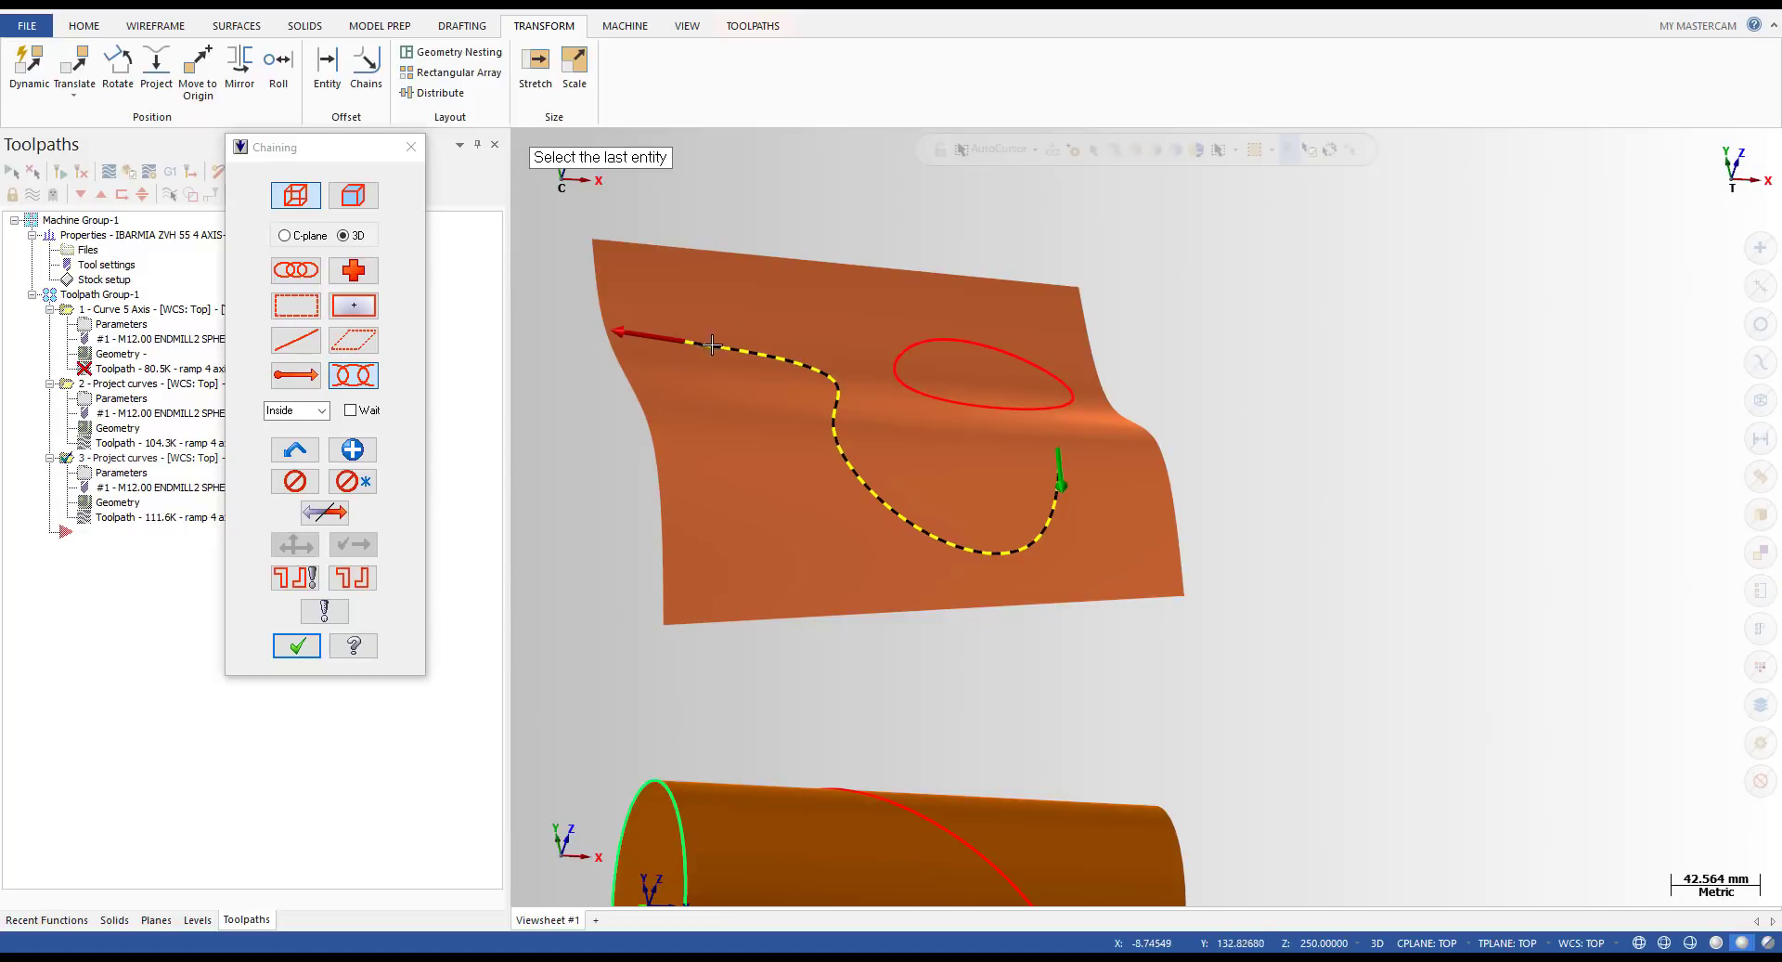
{"action": "left_click", "coordinate": [1047, 521]}
{"action": "scroll", "coordinate": [1113, 470], "scroll_direction": "down", "scroll_amount": 1}
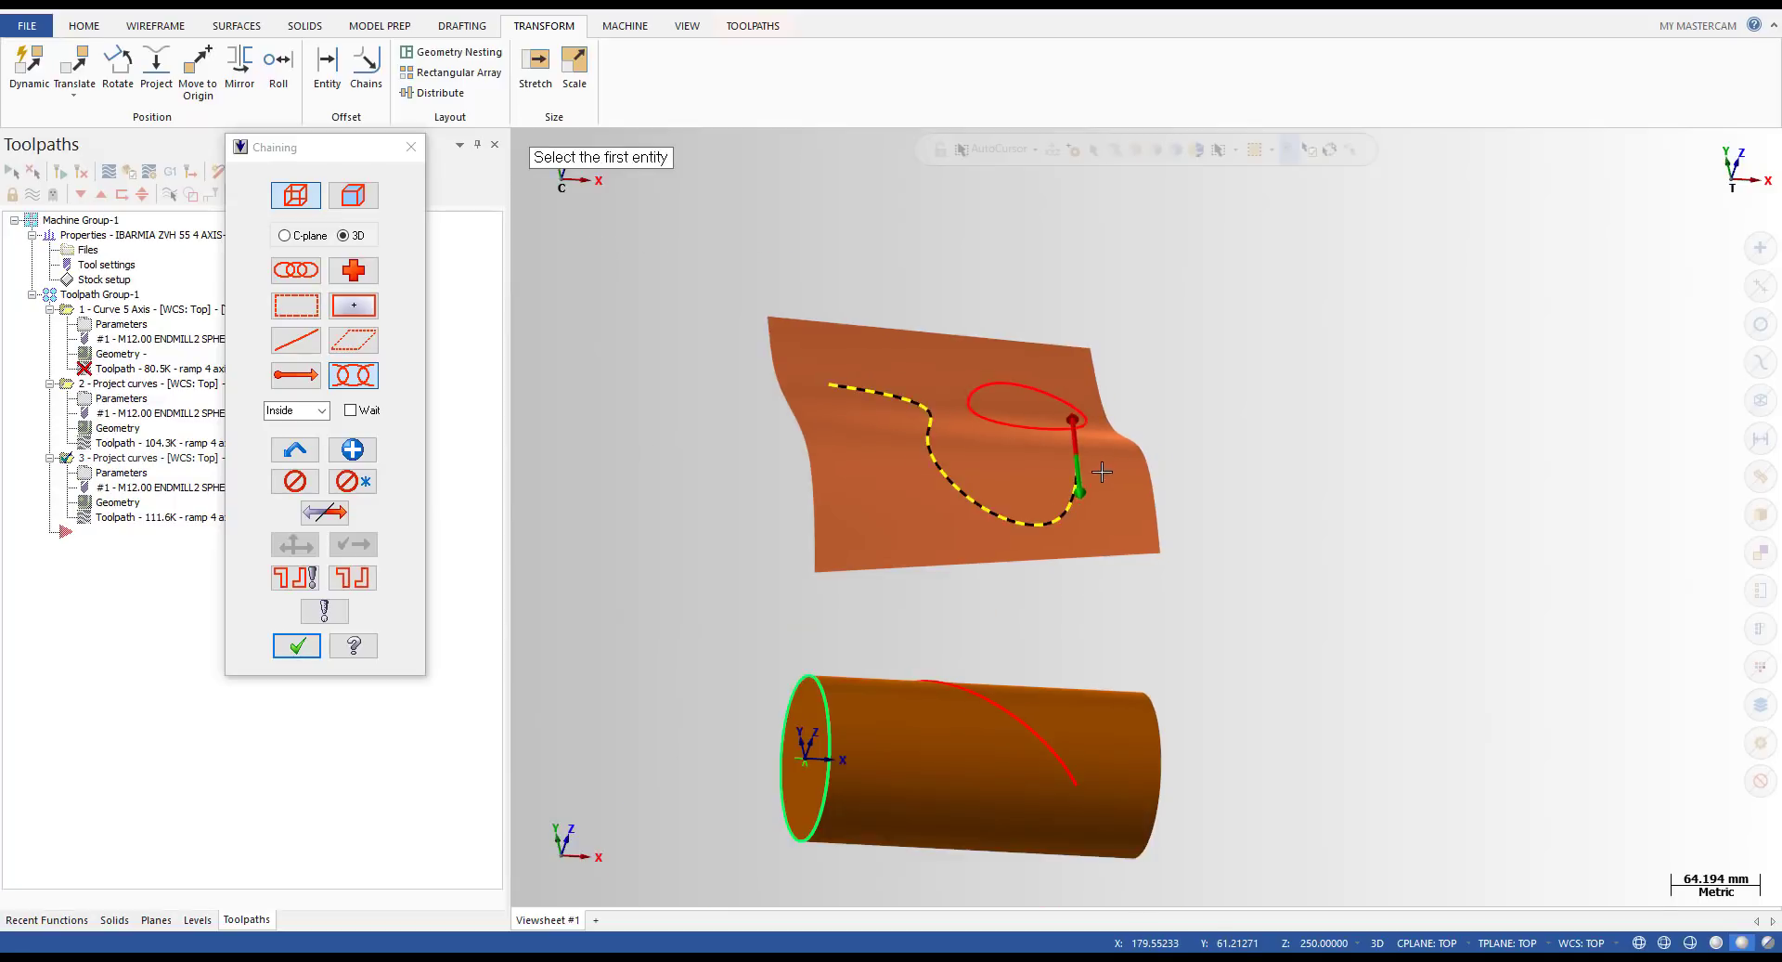
{"action": "left_click", "coordinate": [280, 654]}
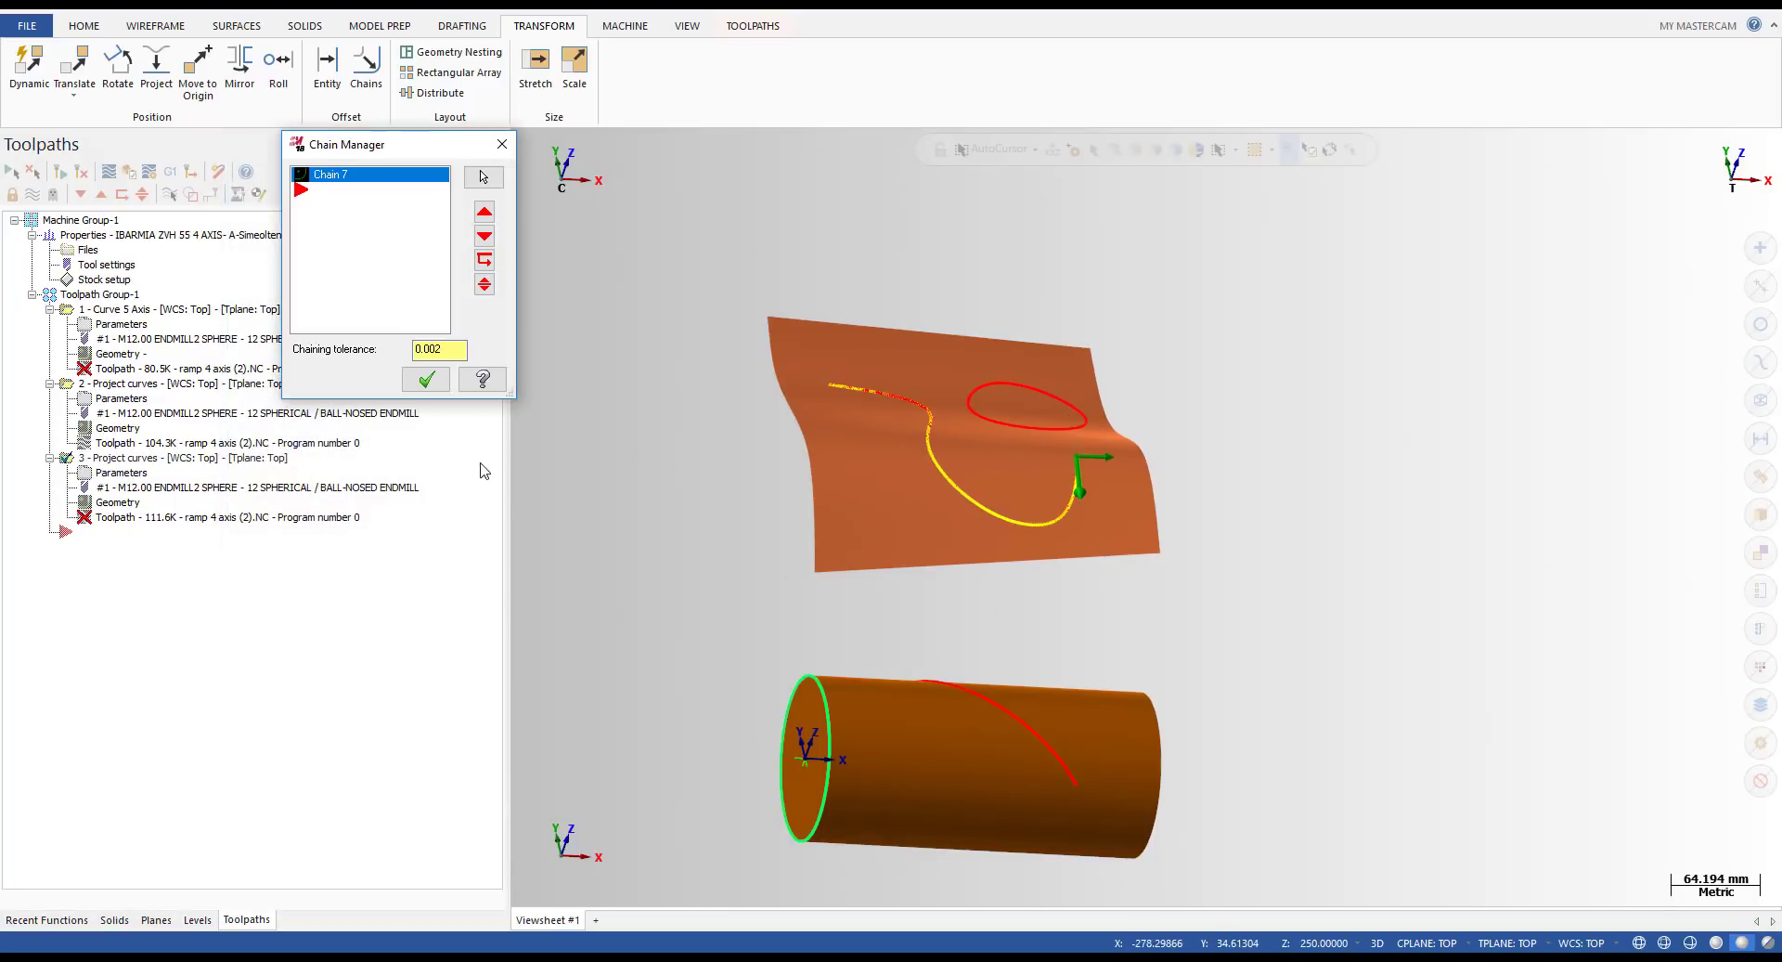
{"action": "left_click", "coordinate": [426, 379]}
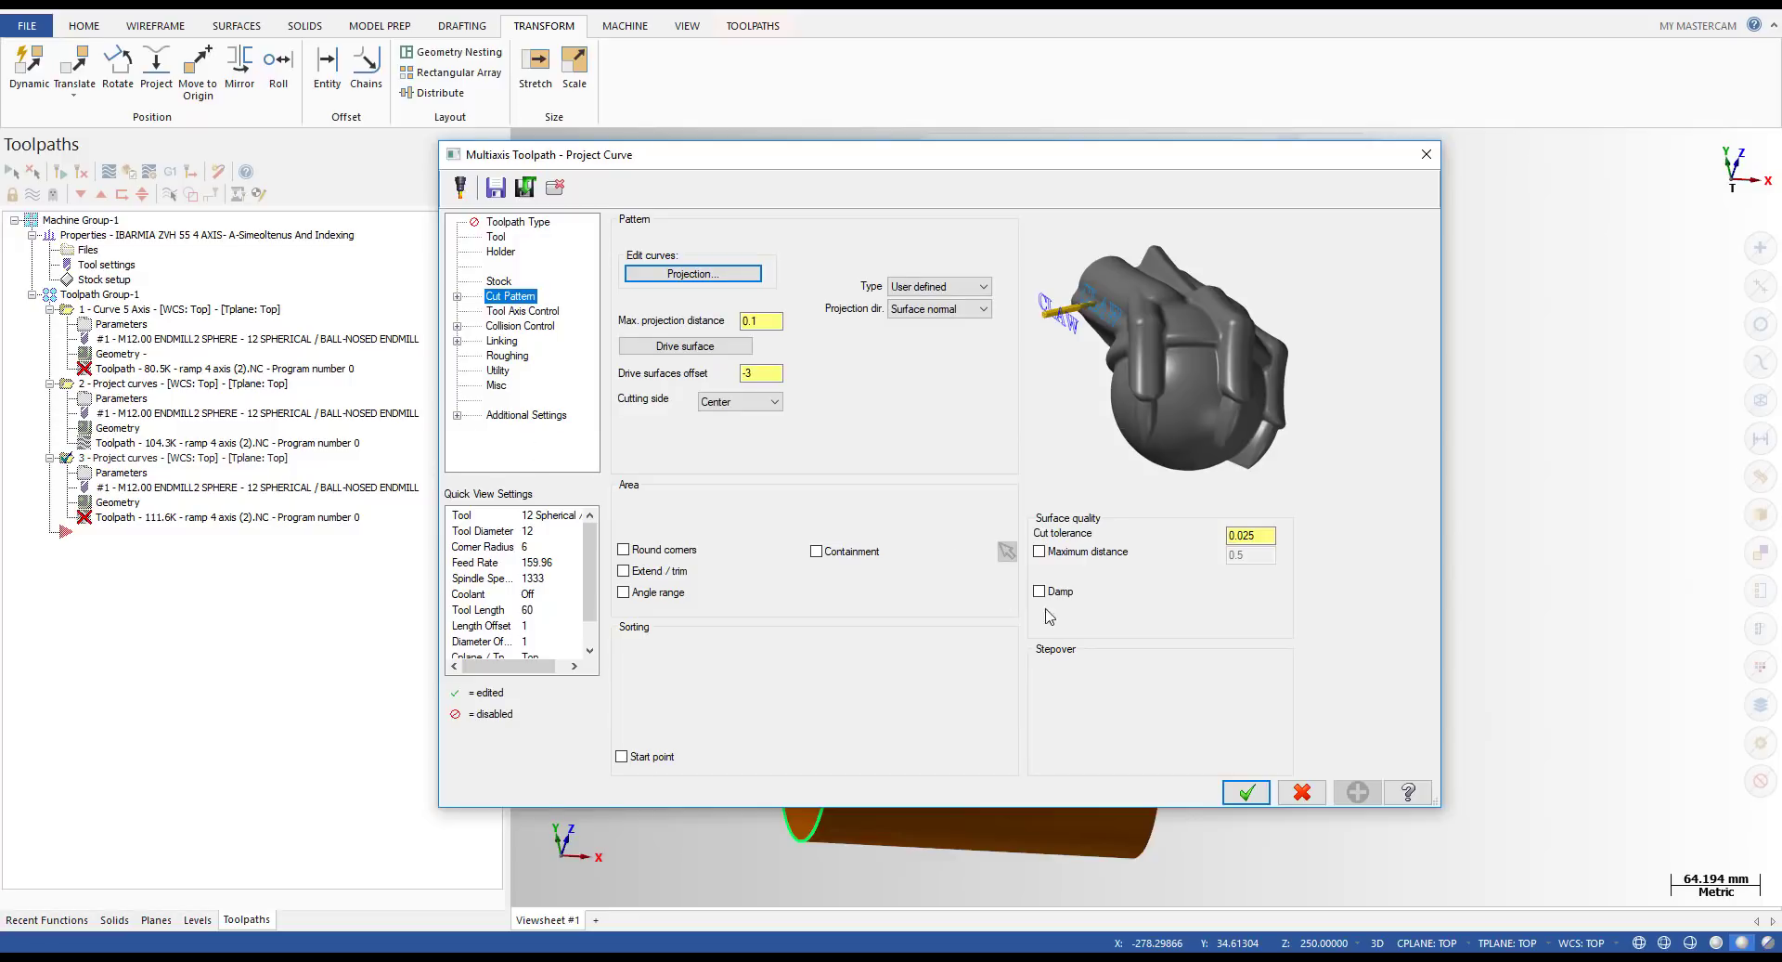
{"action": "left_click", "coordinate": [1247, 792]}
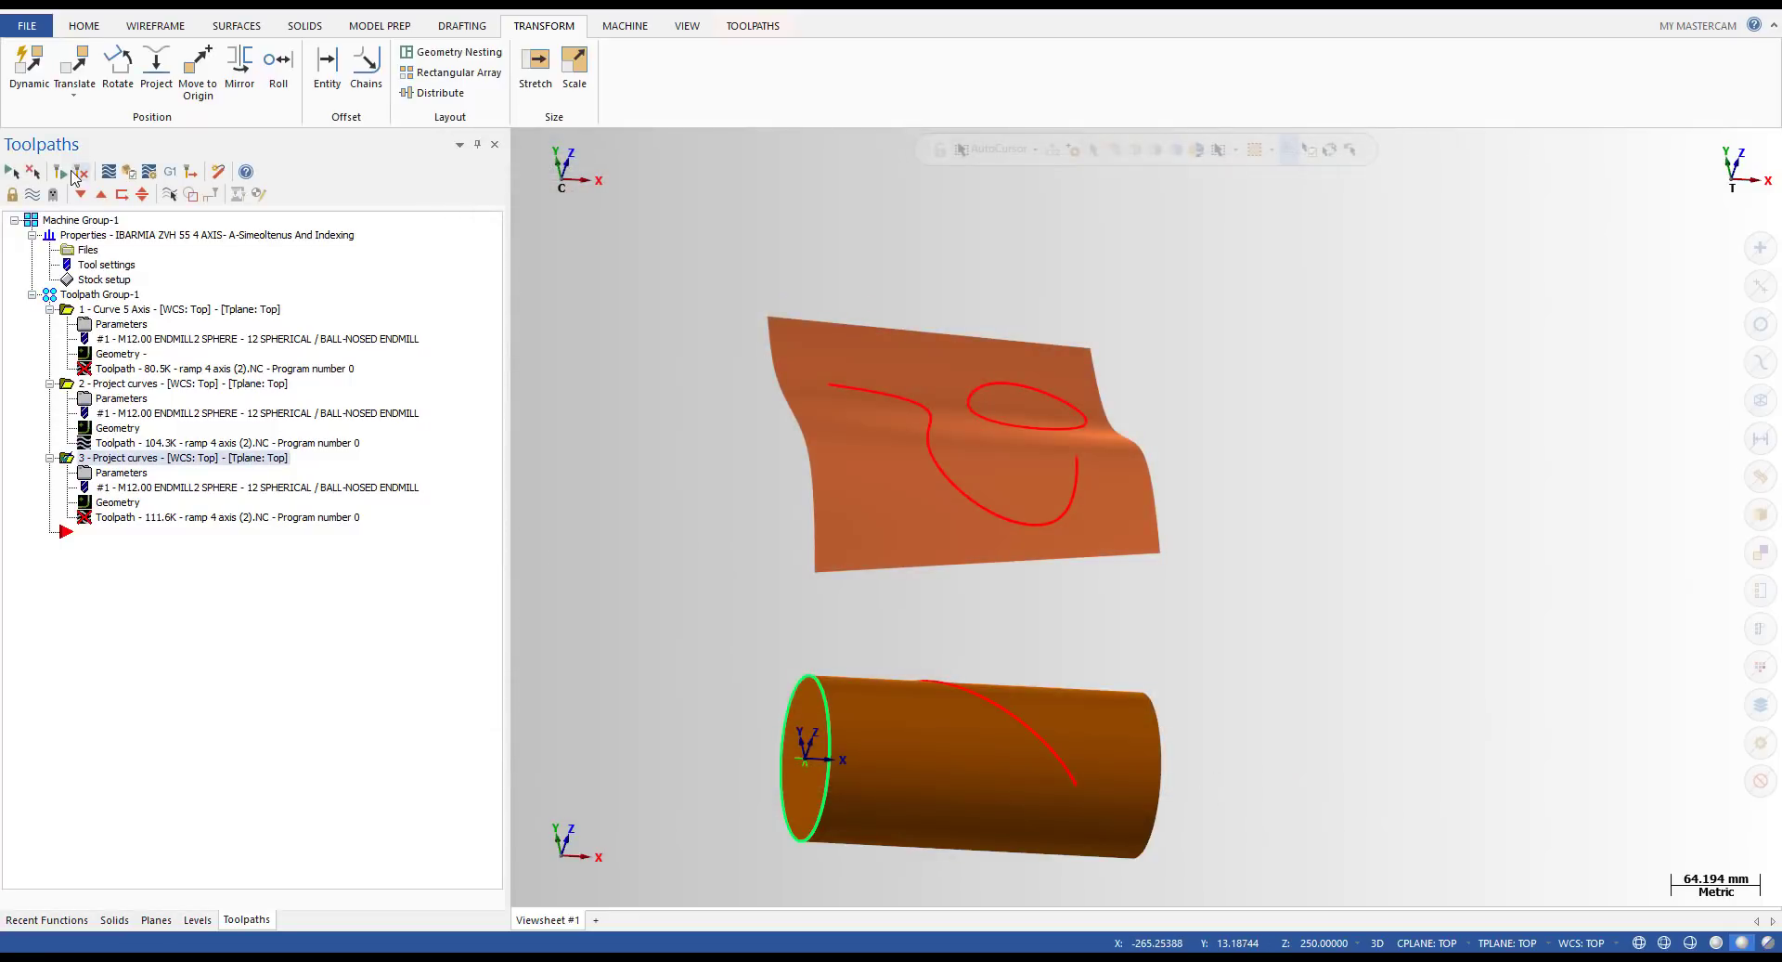
- Regenerate the third Project curves operation and advance its backplot partway along the toolpath
{"action": "left_click", "coordinate": [63, 174]}
{"action": "left_click", "coordinate": [172, 515]}
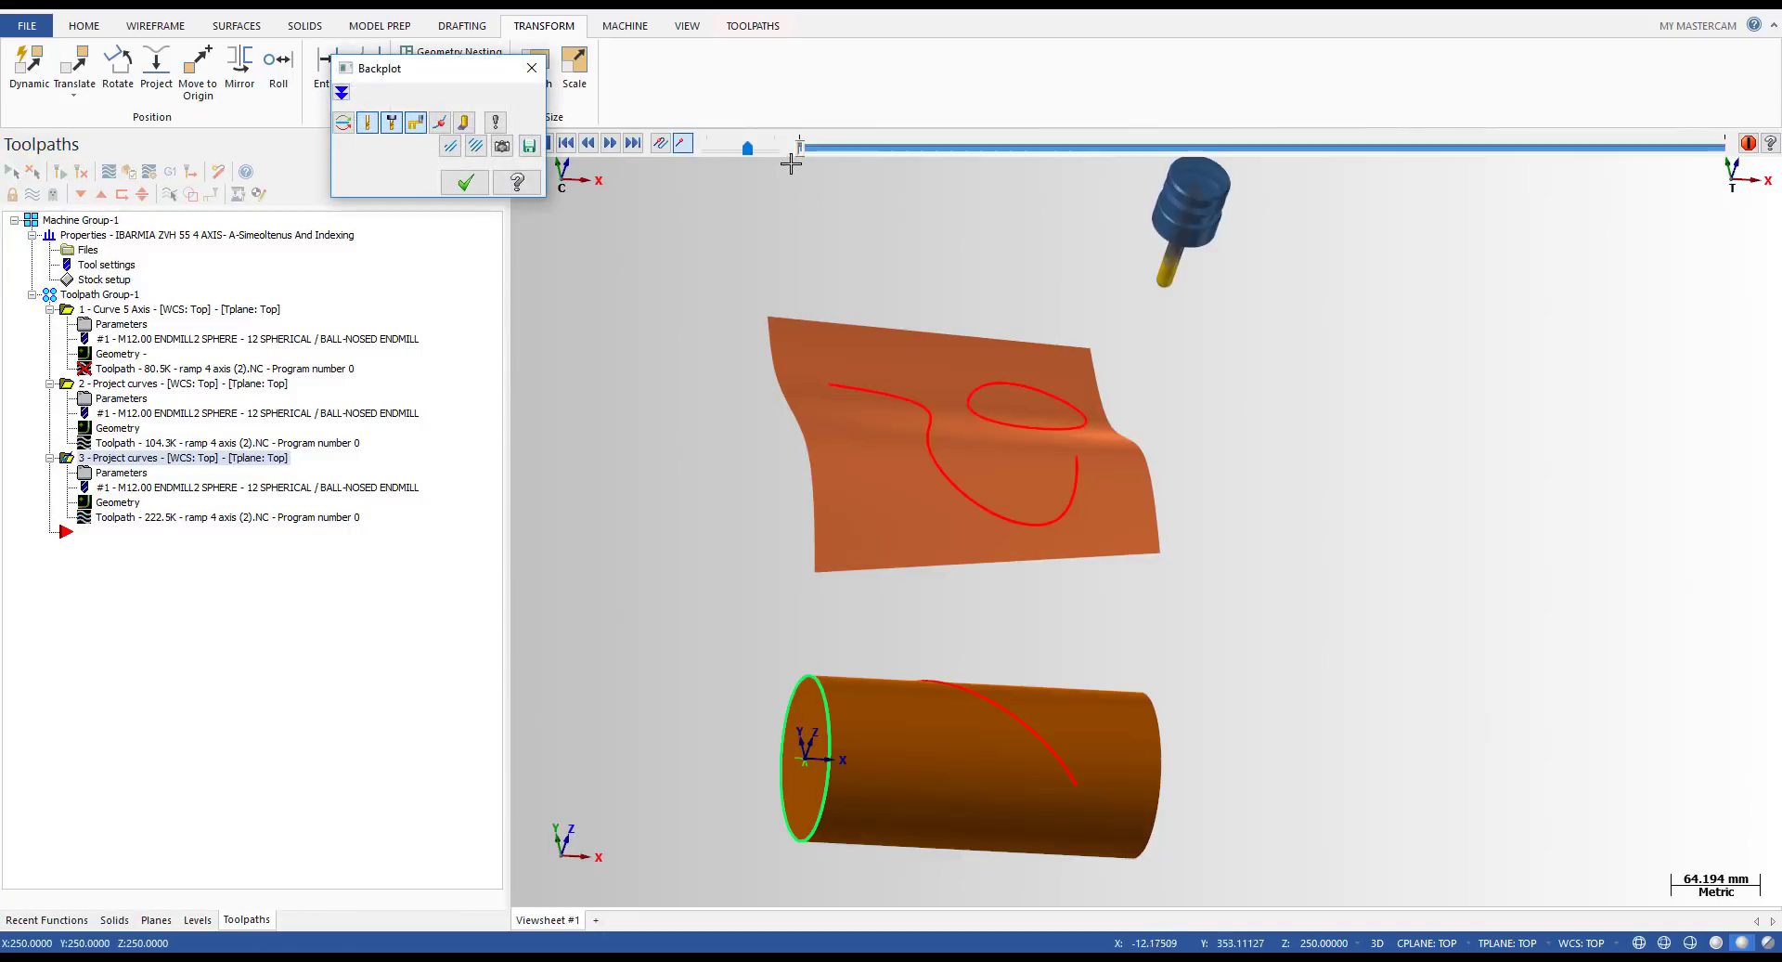
{"action": "left_click_drag", "start_coordinate": [802, 150], "coordinate": [1206, 176]}
- Examine the partly backplotted passes along the open curve in wireframe display, up close and from a flatter angle
{"action": "scroll", "coordinate": [1002, 394], "scroll_direction": "up", "scroll_amount": 3}
{"action": "scroll", "coordinate": [1002, 394], "scroll_direction": "up", "scroll_amount": 2}
{"action": "scroll", "coordinate": [898, 584], "scroll_direction": "up", "scroll_amount": 2}
{"action": "key", "text": "alt+s"}
{"action": "mouse_move", "coordinate": [898, 585]}
{"action": "middle_mouse_down"}
{"action": "mouse_move", "coordinate": [847, 557]}
{"action": "mouse_move", "coordinate": [903, 520]}
{"action": "middle_mouse_up"}
{"action": "scroll", "coordinate": [903, 521], "scroll_direction": "down", "scroll_amount": 2}
{"action": "scroll", "coordinate": [1018, 462], "scroll_direction": "down", "scroll_amount": 3}
{"action": "mouse_move", "coordinate": [1018, 463]}
{"action": "middle_mouse_down"}
{"action": "mouse_move", "coordinate": [1002, 418]}
{"action": "mouse_move", "coordinate": [1000, 436]}
{"action": "middle_mouse_up"}
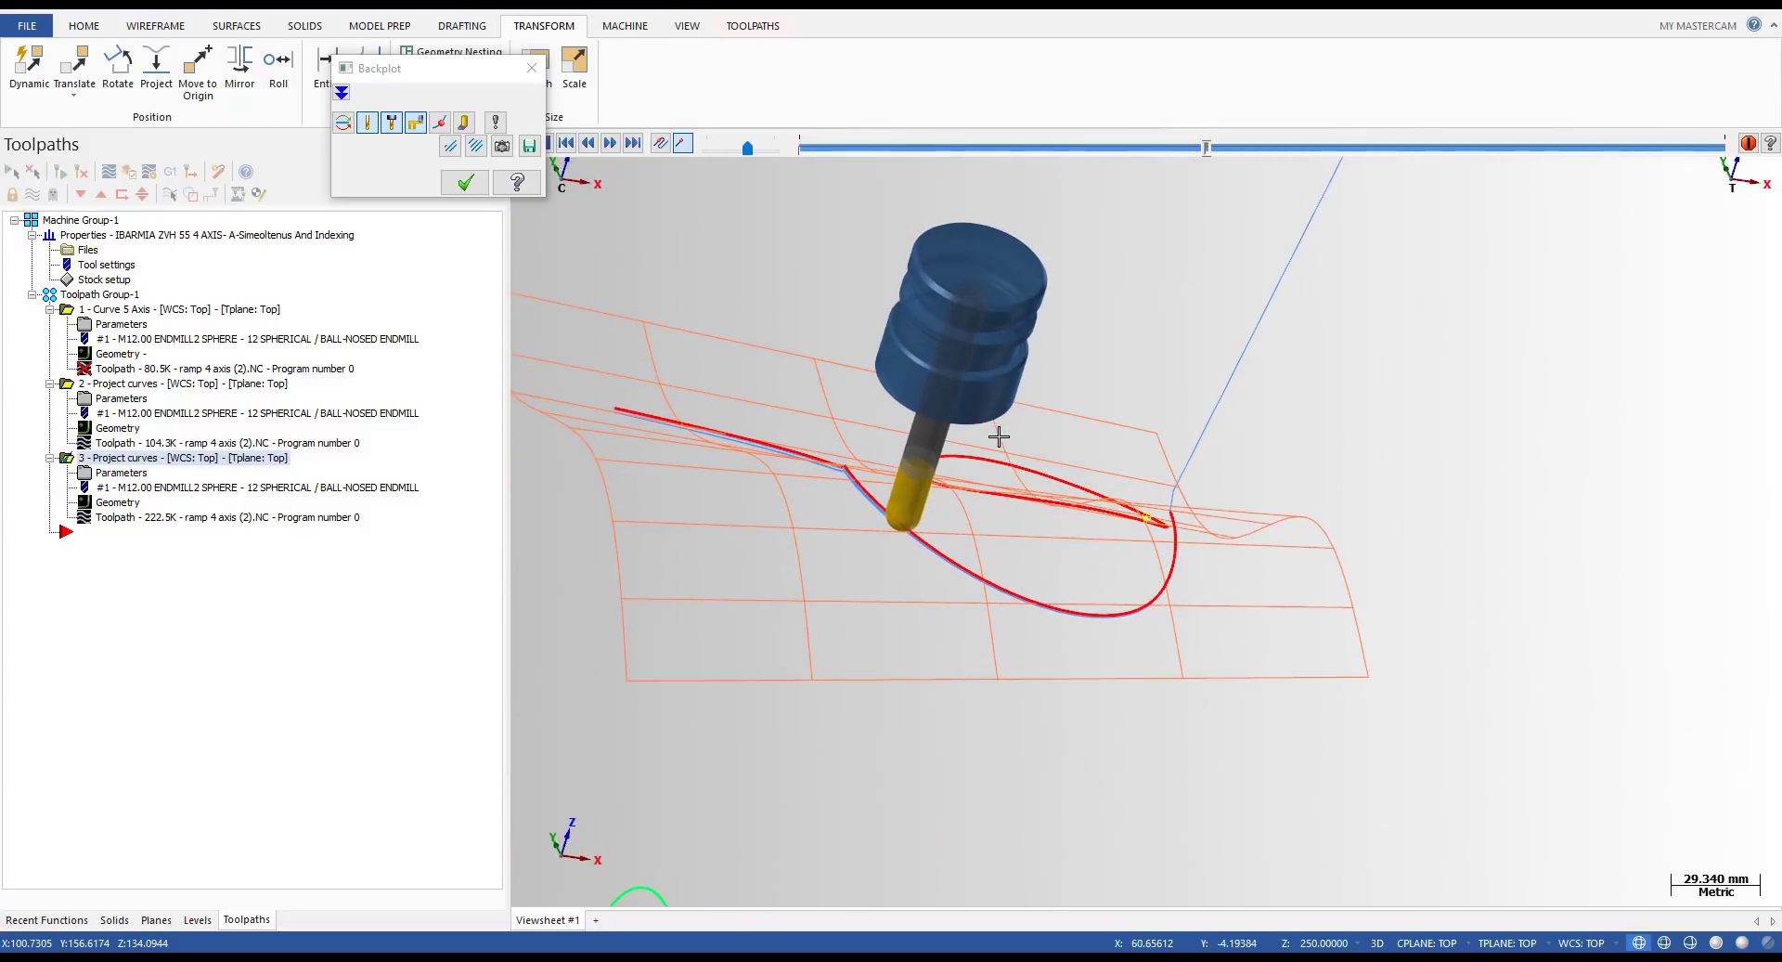
- Advance the backplot to the end of the toolpath, examine the passes from another angle and close the backplot
{"action": "left_click_drag", "start_coordinate": [1207, 147], "coordinate": [1724, 146]}
{"action": "middle_click_drag", "start_coordinate": [835, 473], "coordinate": [746, 536]}
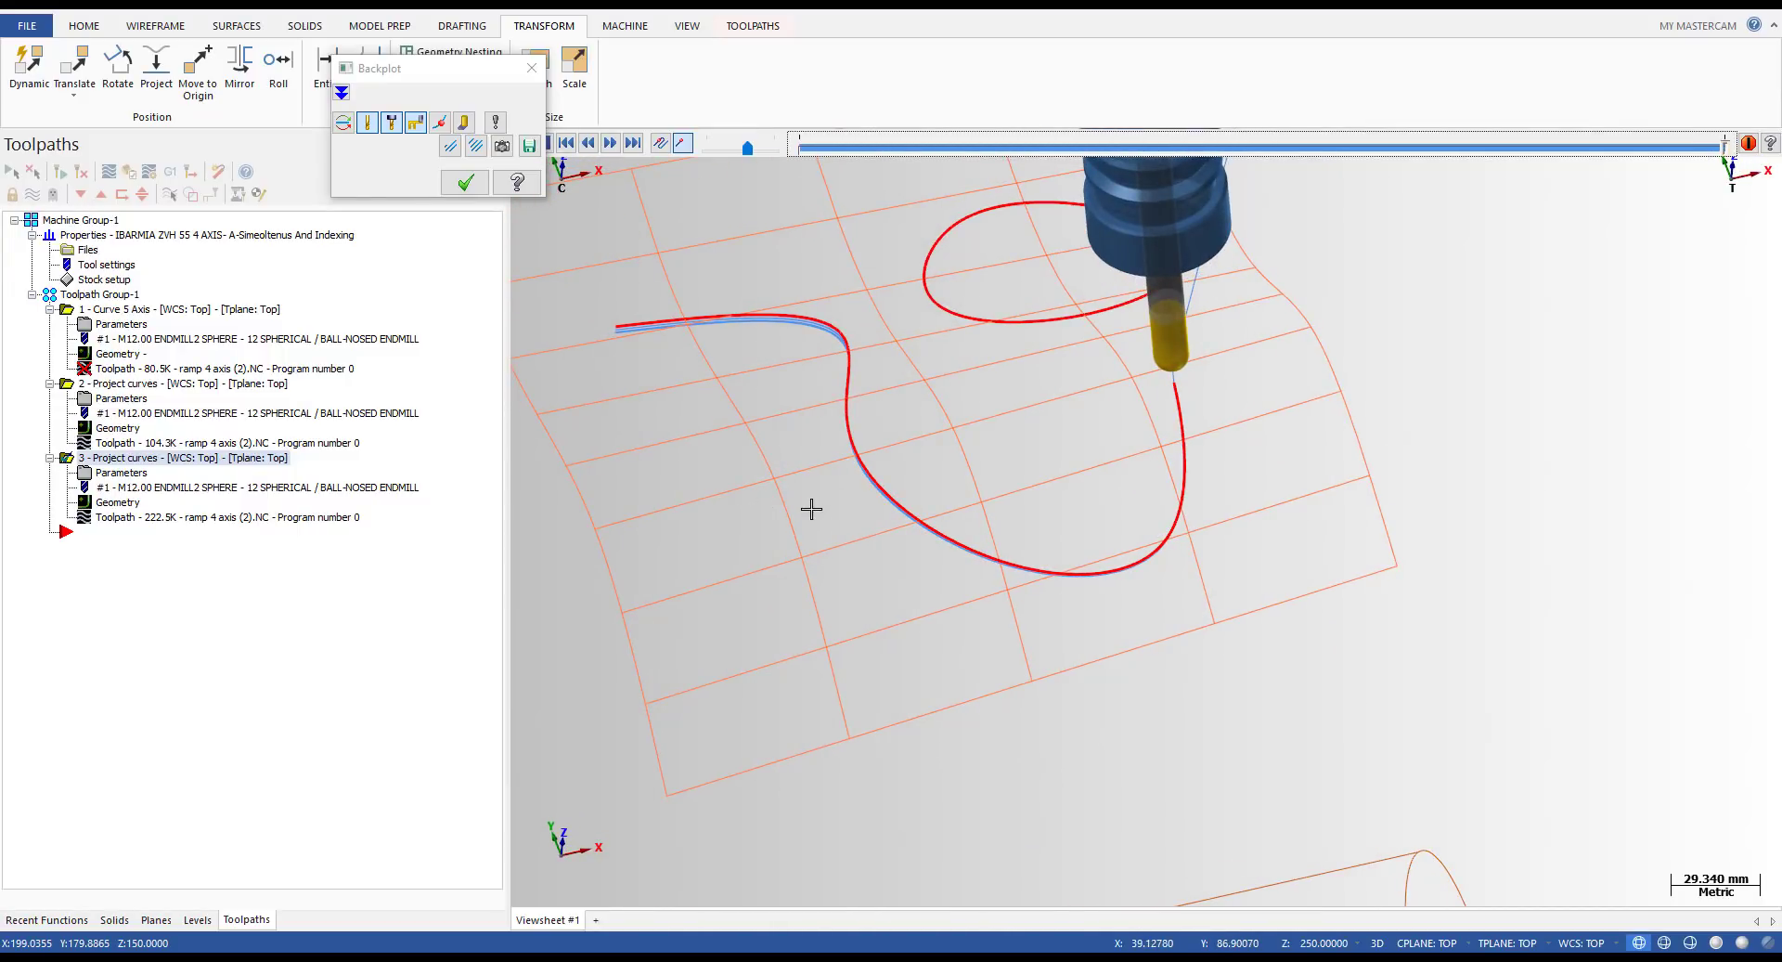
{"action": "scroll", "coordinate": [840, 487], "scroll_direction": "down", "scroll_amount": 3}
{"action": "left_click", "coordinate": [465, 182]}
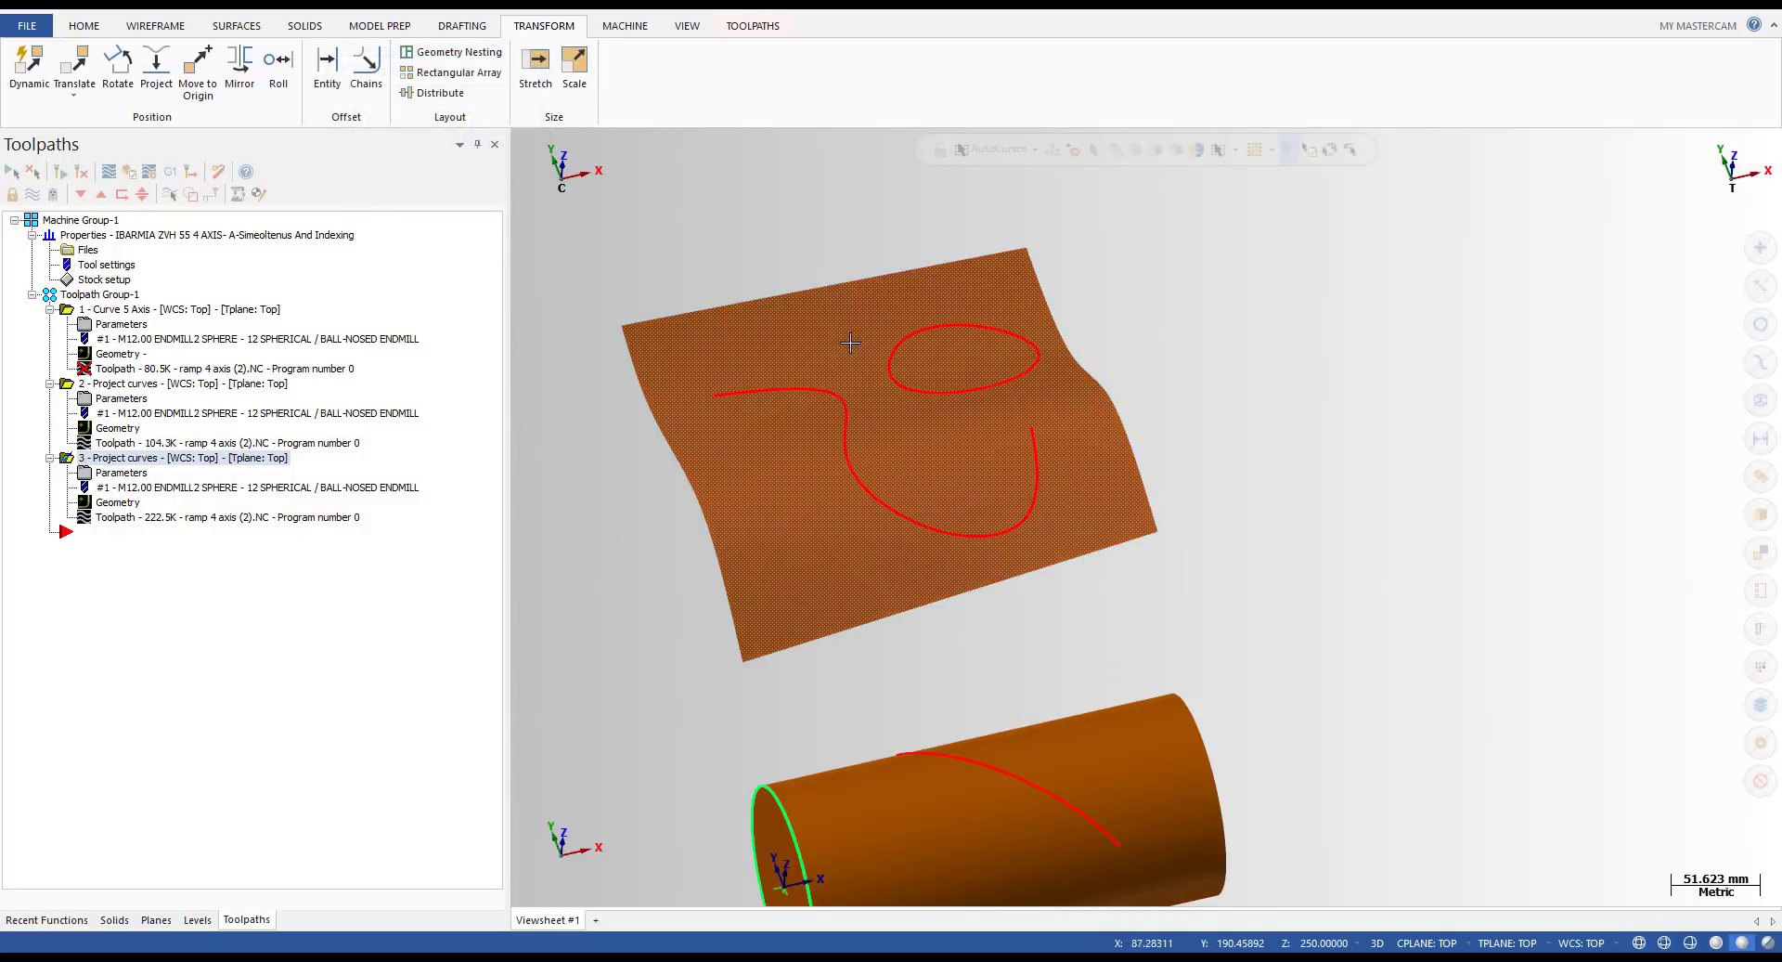
- Switch to the Top view and delete the wavy surface together with its oval and open curve
{"action": "key", "text": "alt+1"}
{"action": "left_click_drag", "start_coordinate": [625, 199], "coordinate": [1117, 572]}
{"action": "key", "text": "Delete"}
{"action": "key", "text": "Return"}
{"action": "scroll", "coordinate": [953, 530], "scroll_direction": "up", "scroll_amount": 1}
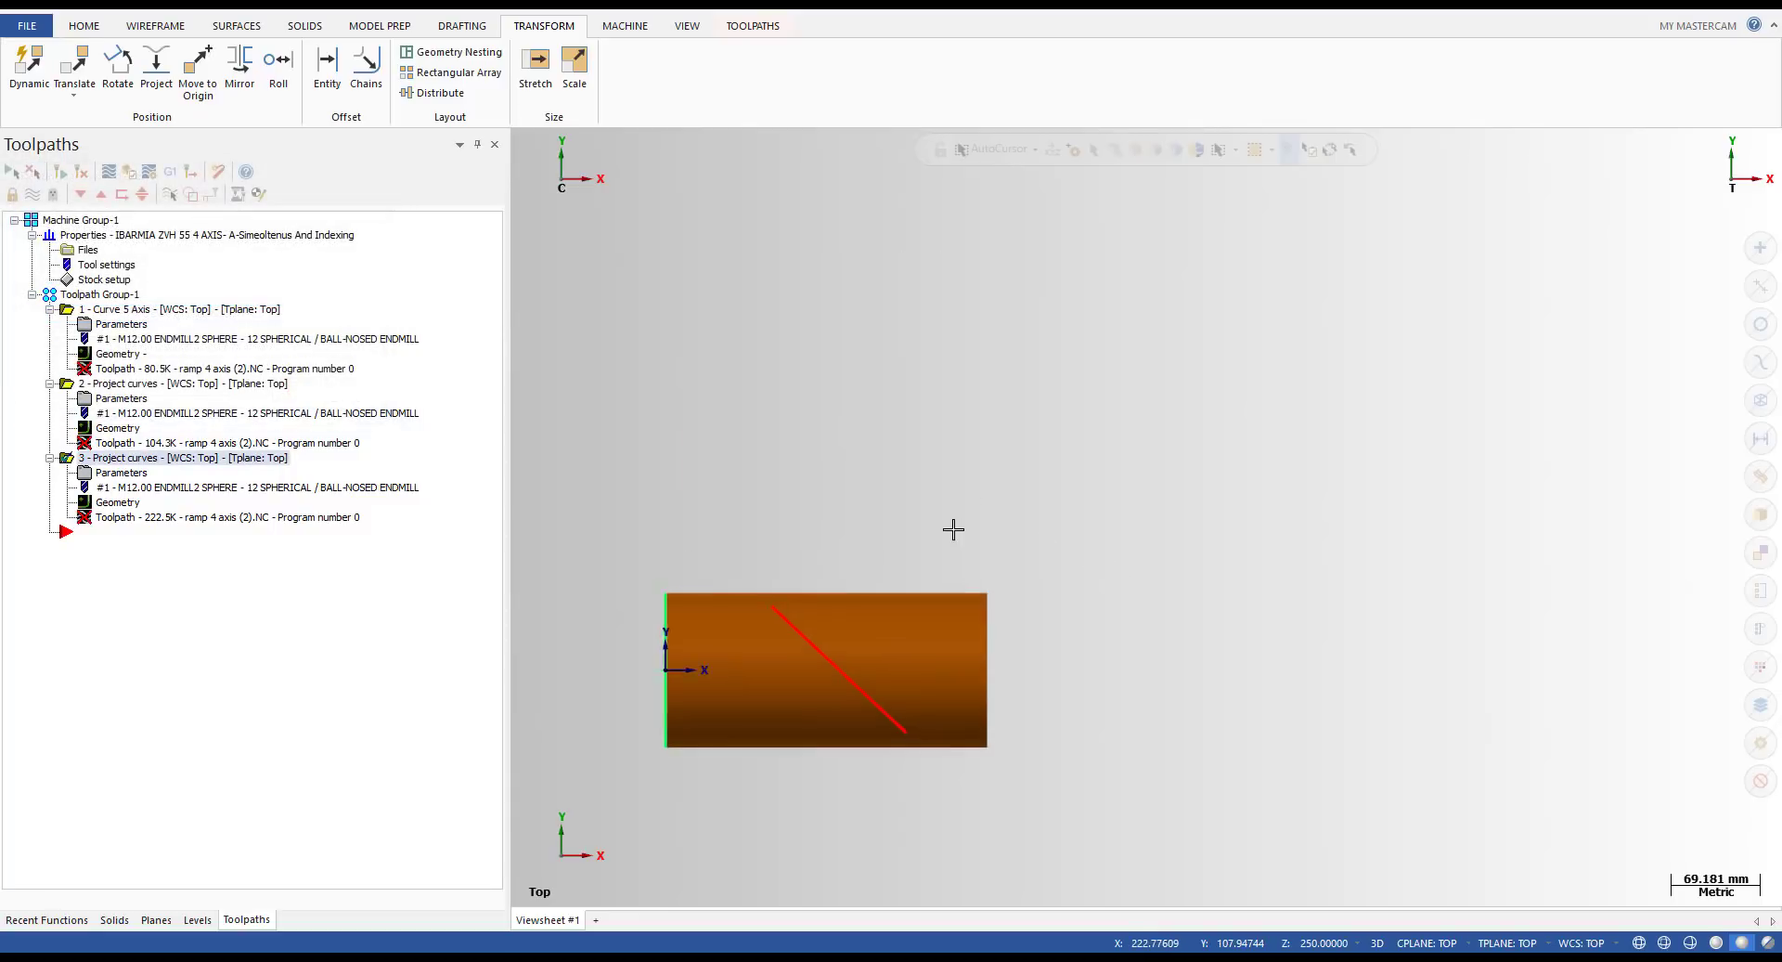
{"action": "middle_click_drag", "start_coordinate": [953, 530], "coordinate": [1014, 455]}
- Try to partially chain the diagonal curve on the cylinder as the third operation's projection curve
{"action": "left_click", "coordinate": [126, 514]}
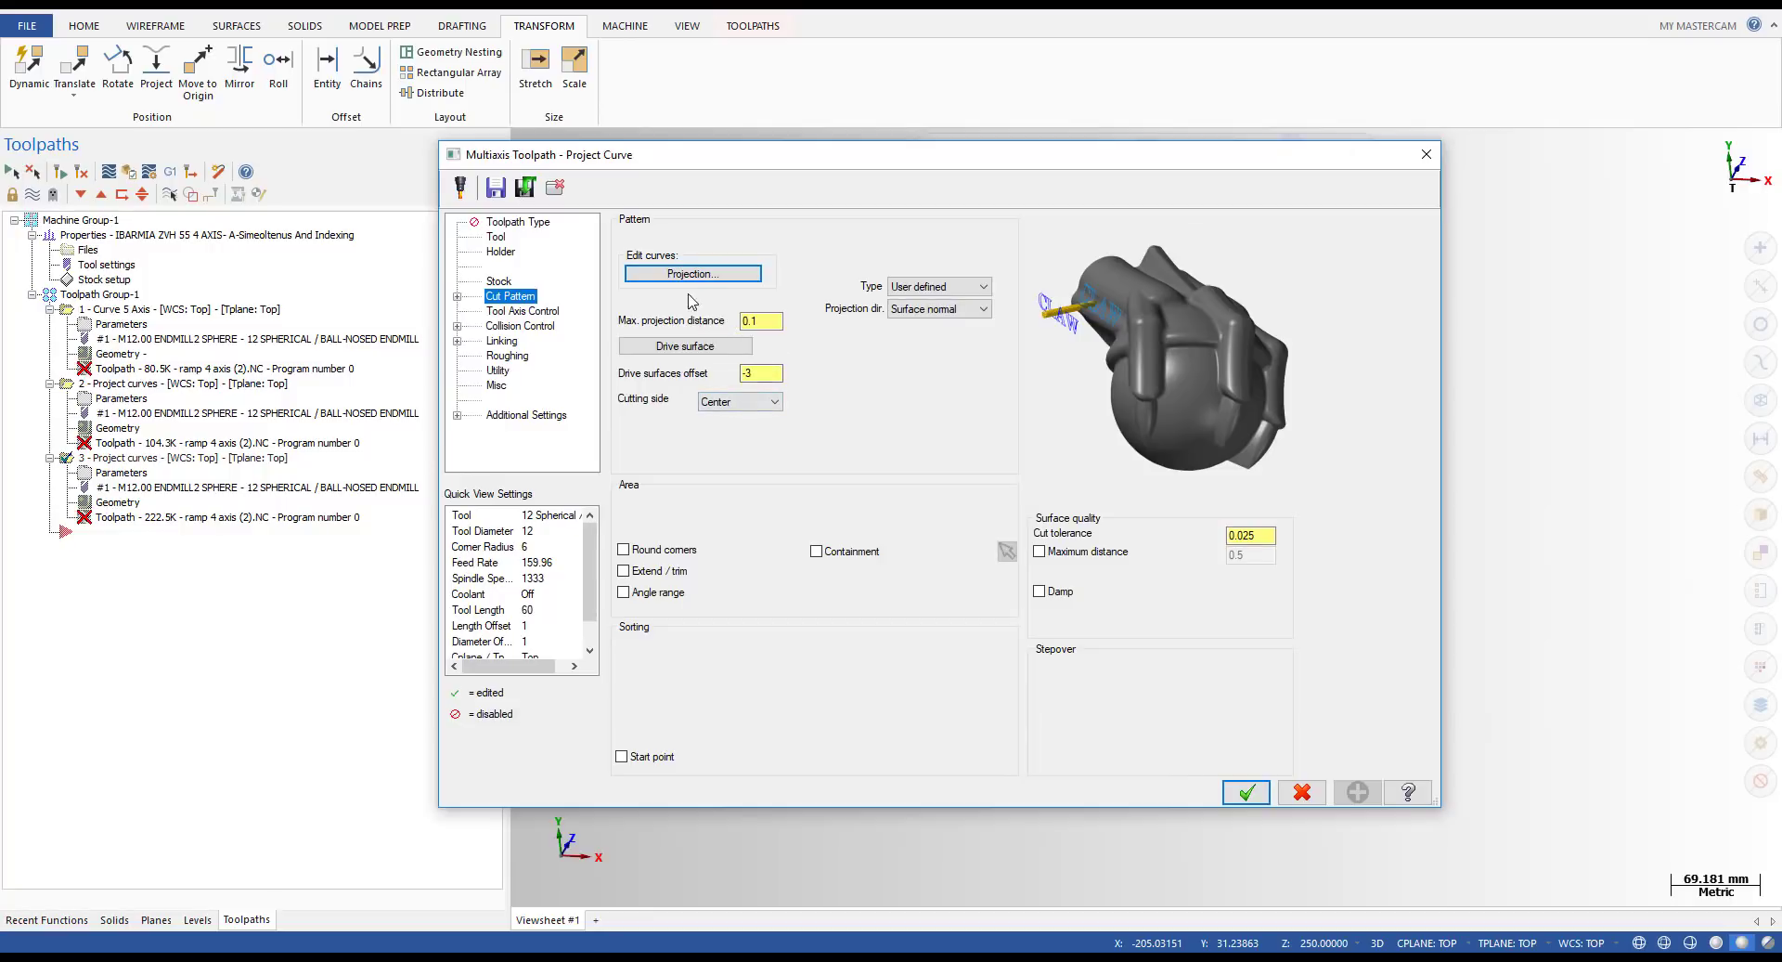
{"action": "left_click", "coordinate": [693, 274]}
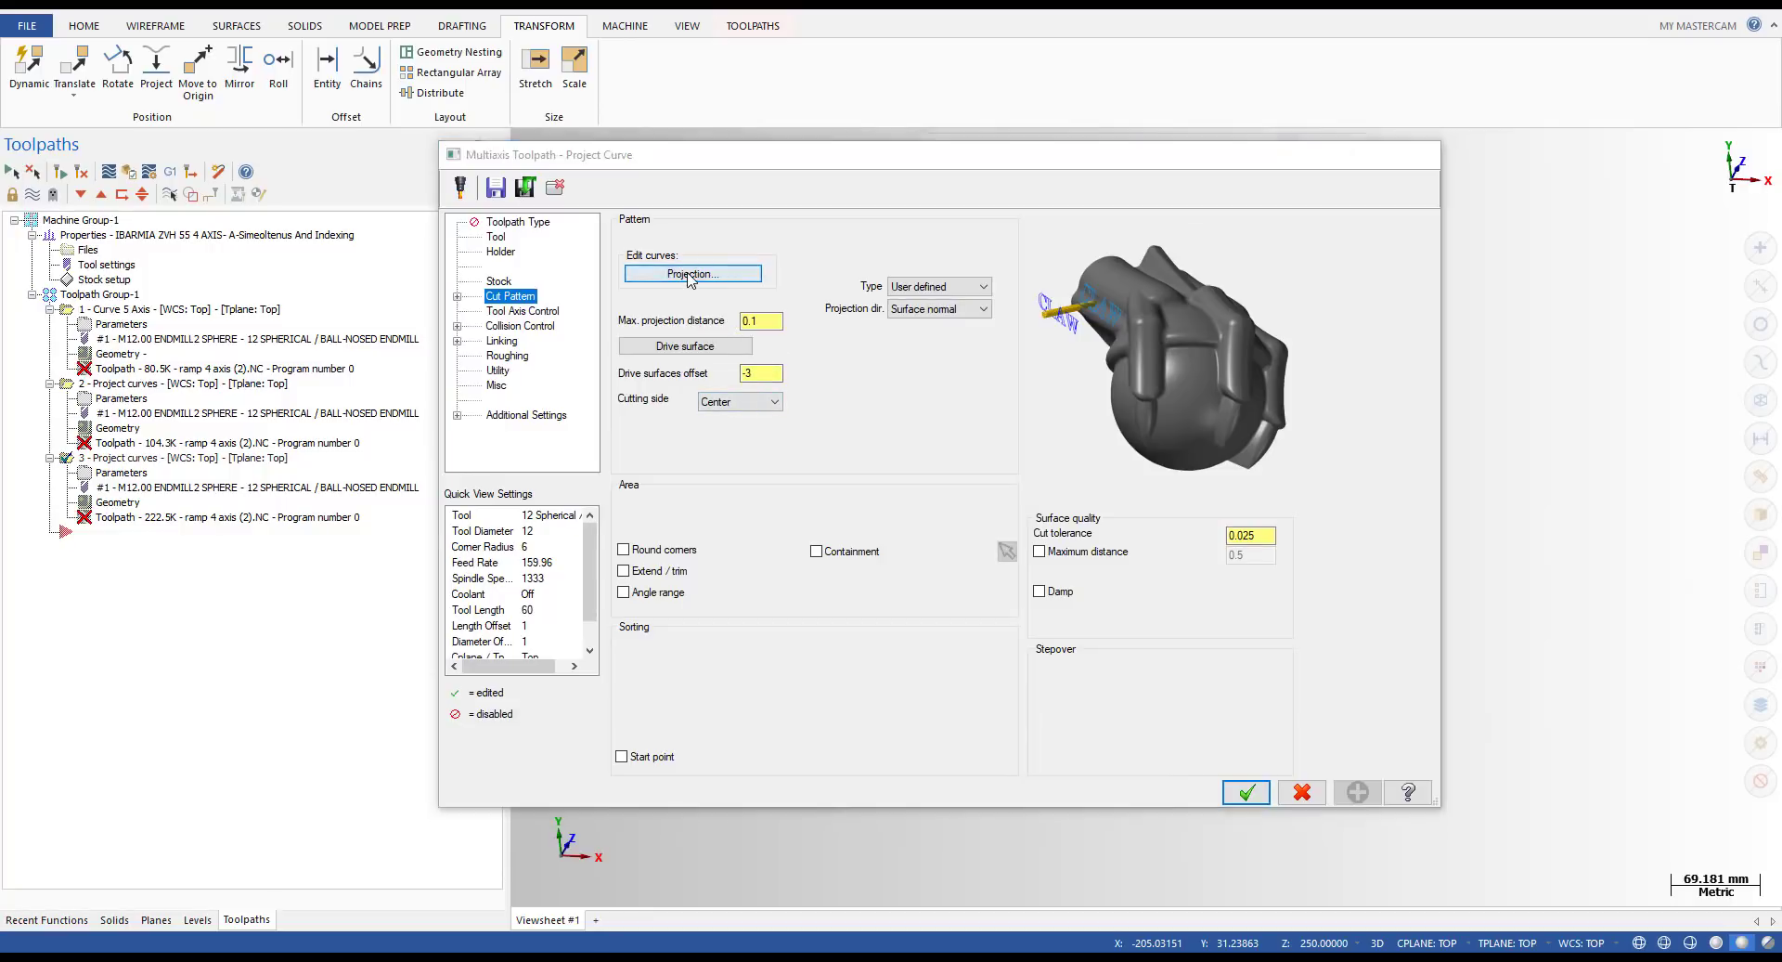
{"action": "scroll", "coordinate": [911, 569], "scroll_direction": "up", "scroll_amount": 2}
{"action": "left_click", "coordinate": [937, 731]}
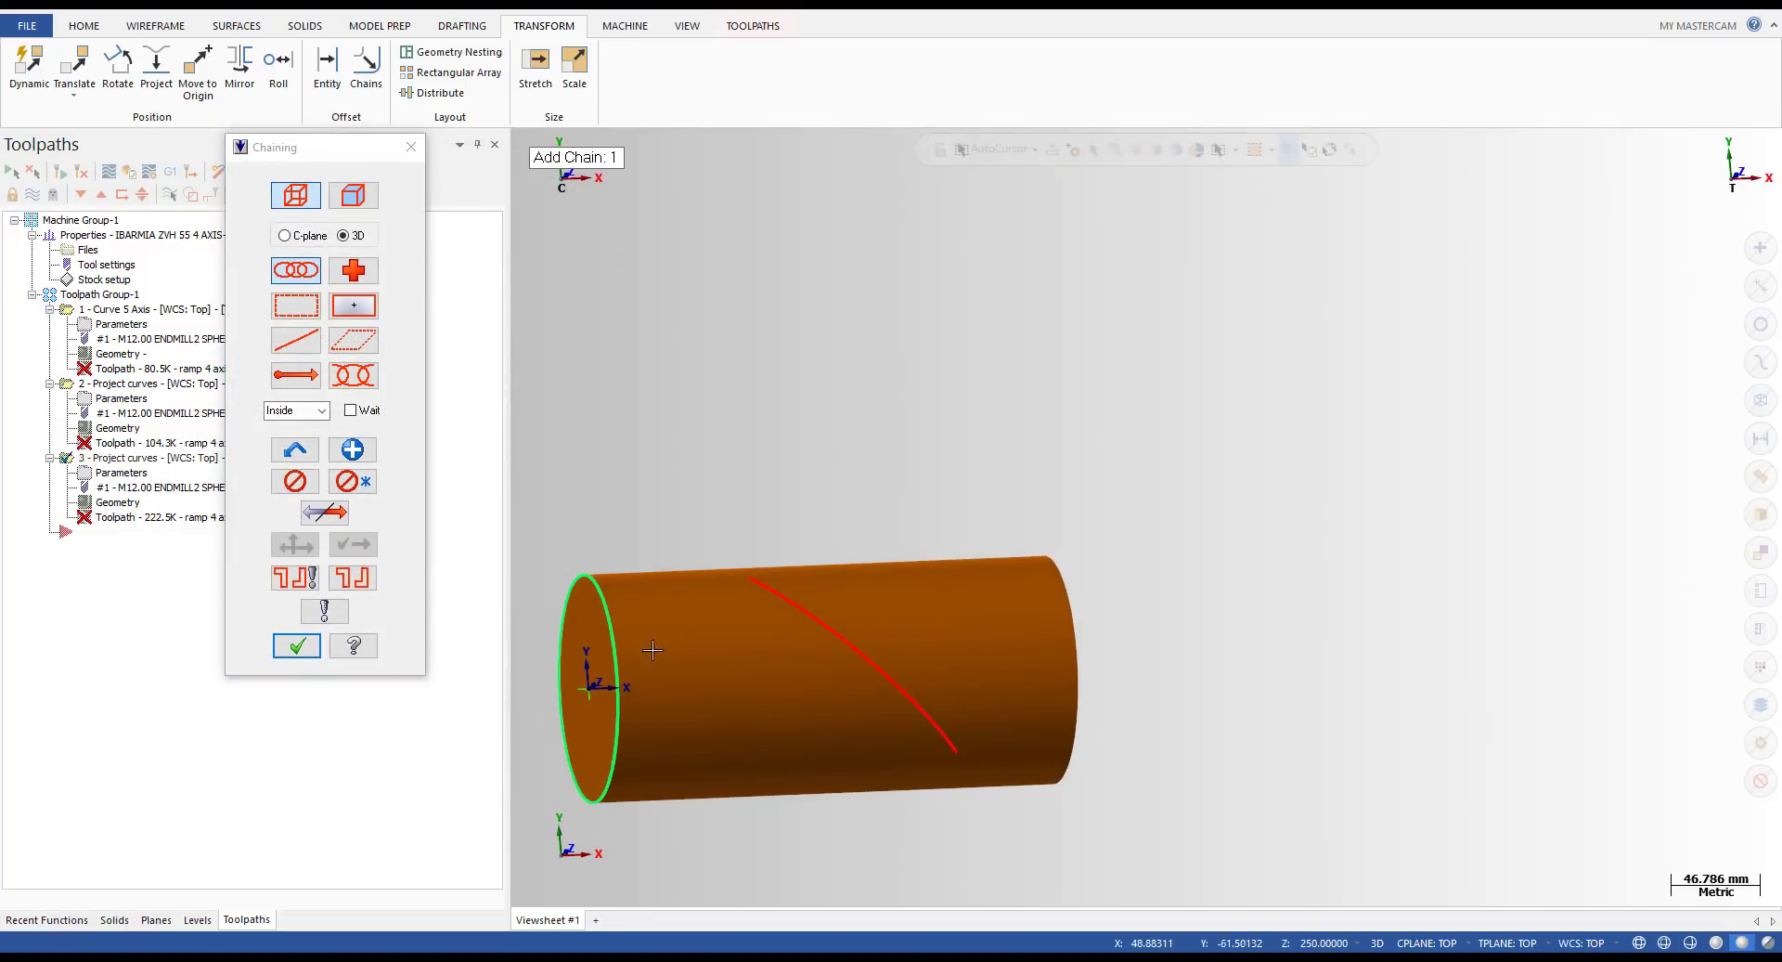
{"action": "left_click", "coordinate": [355, 375]}
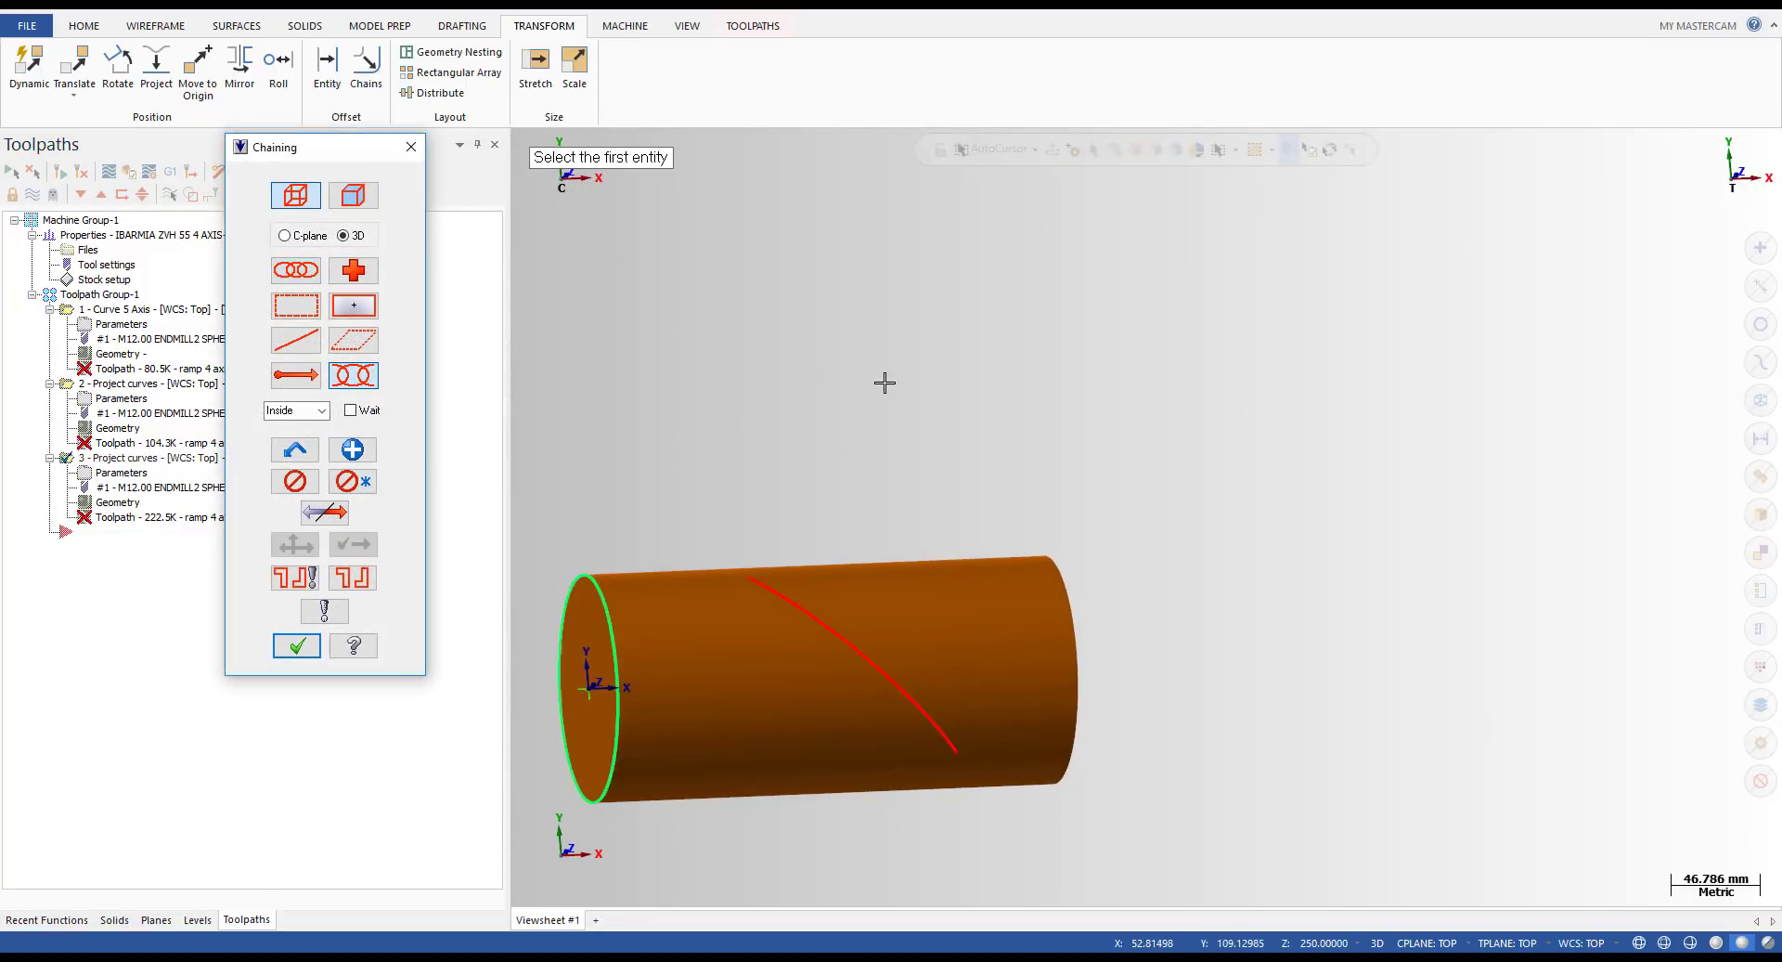
{"action": "left_click", "coordinate": [987, 739]}
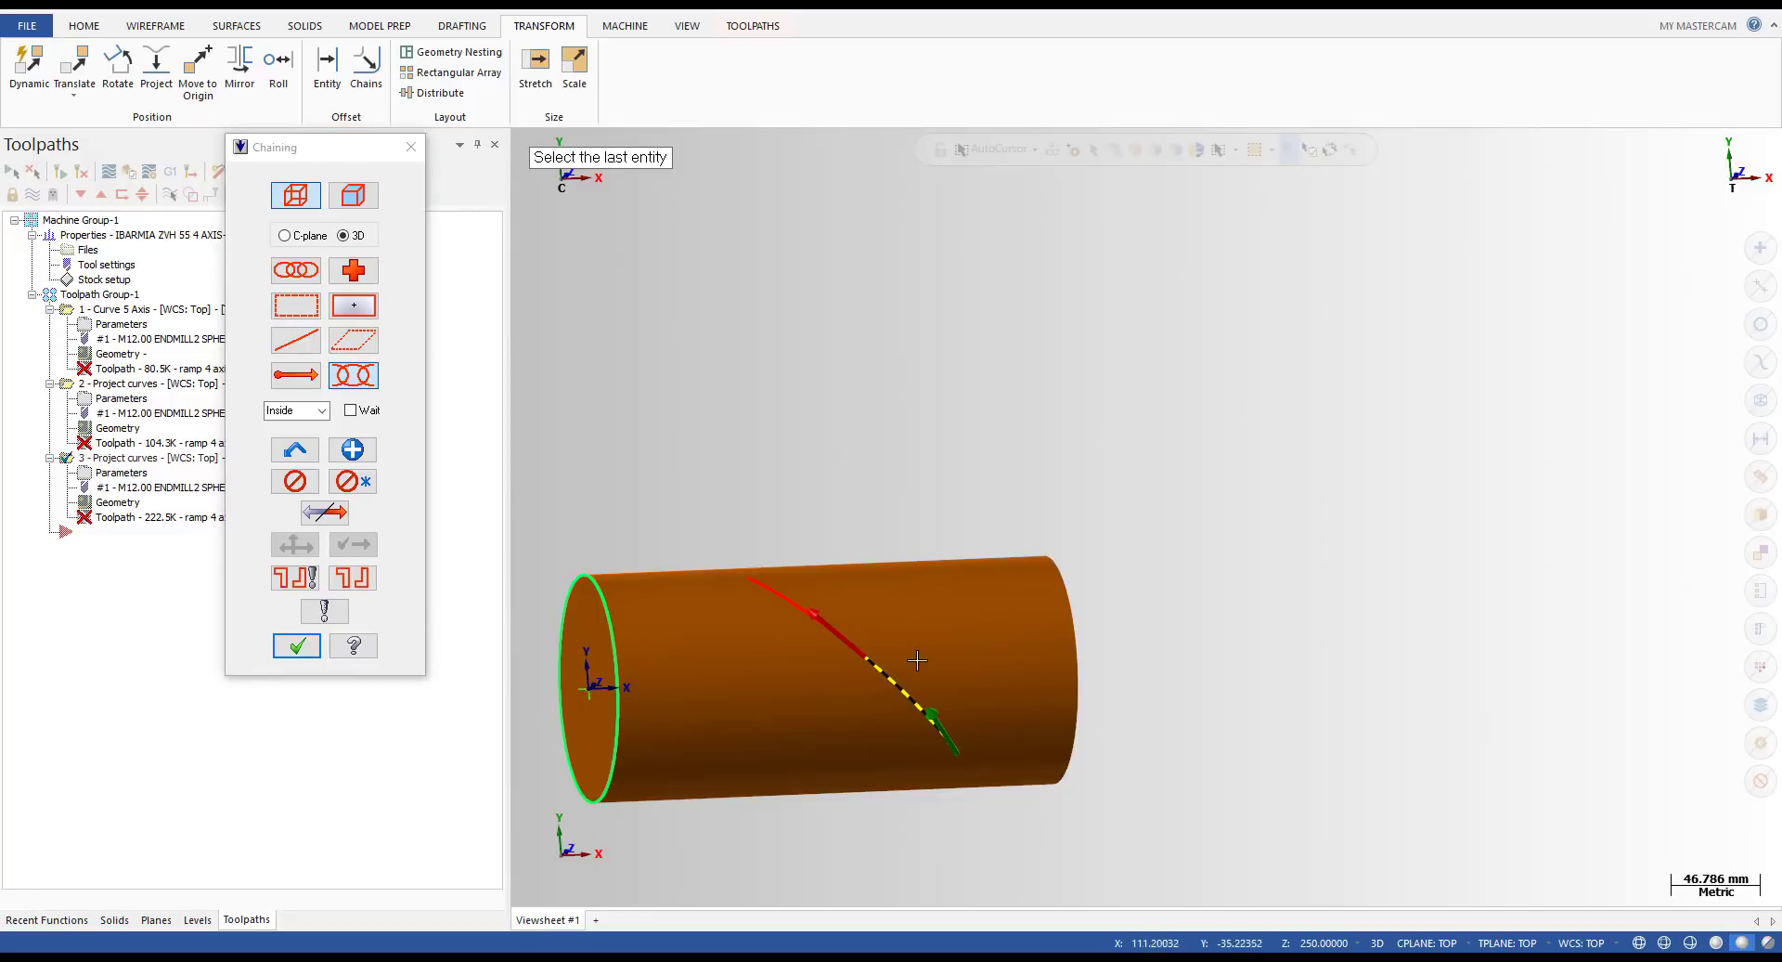
{"action": "left_click", "coordinate": [923, 699]}
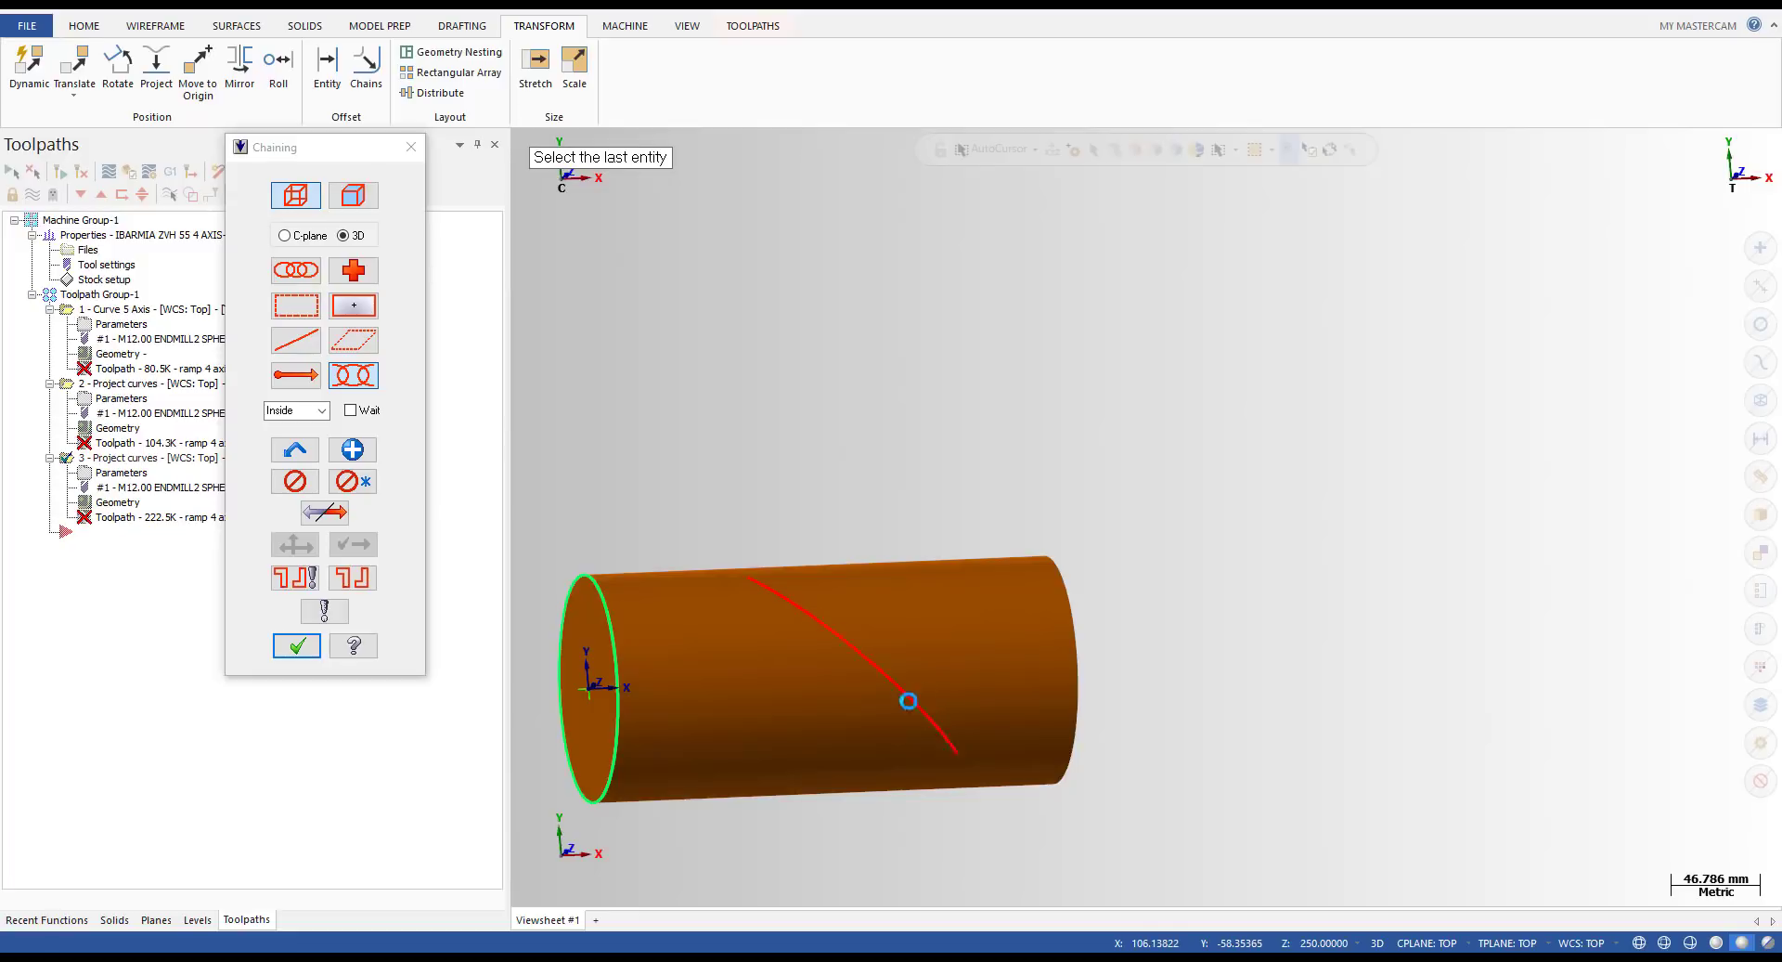
{"action": "left_click", "coordinate": [1021, 519]}
{"action": "left_click", "coordinate": [297, 645]}
- Leave the partial chaining and check the individual segments of the diagonal curve on the cylinder
{"action": "left_click", "coordinate": [842, 636]}
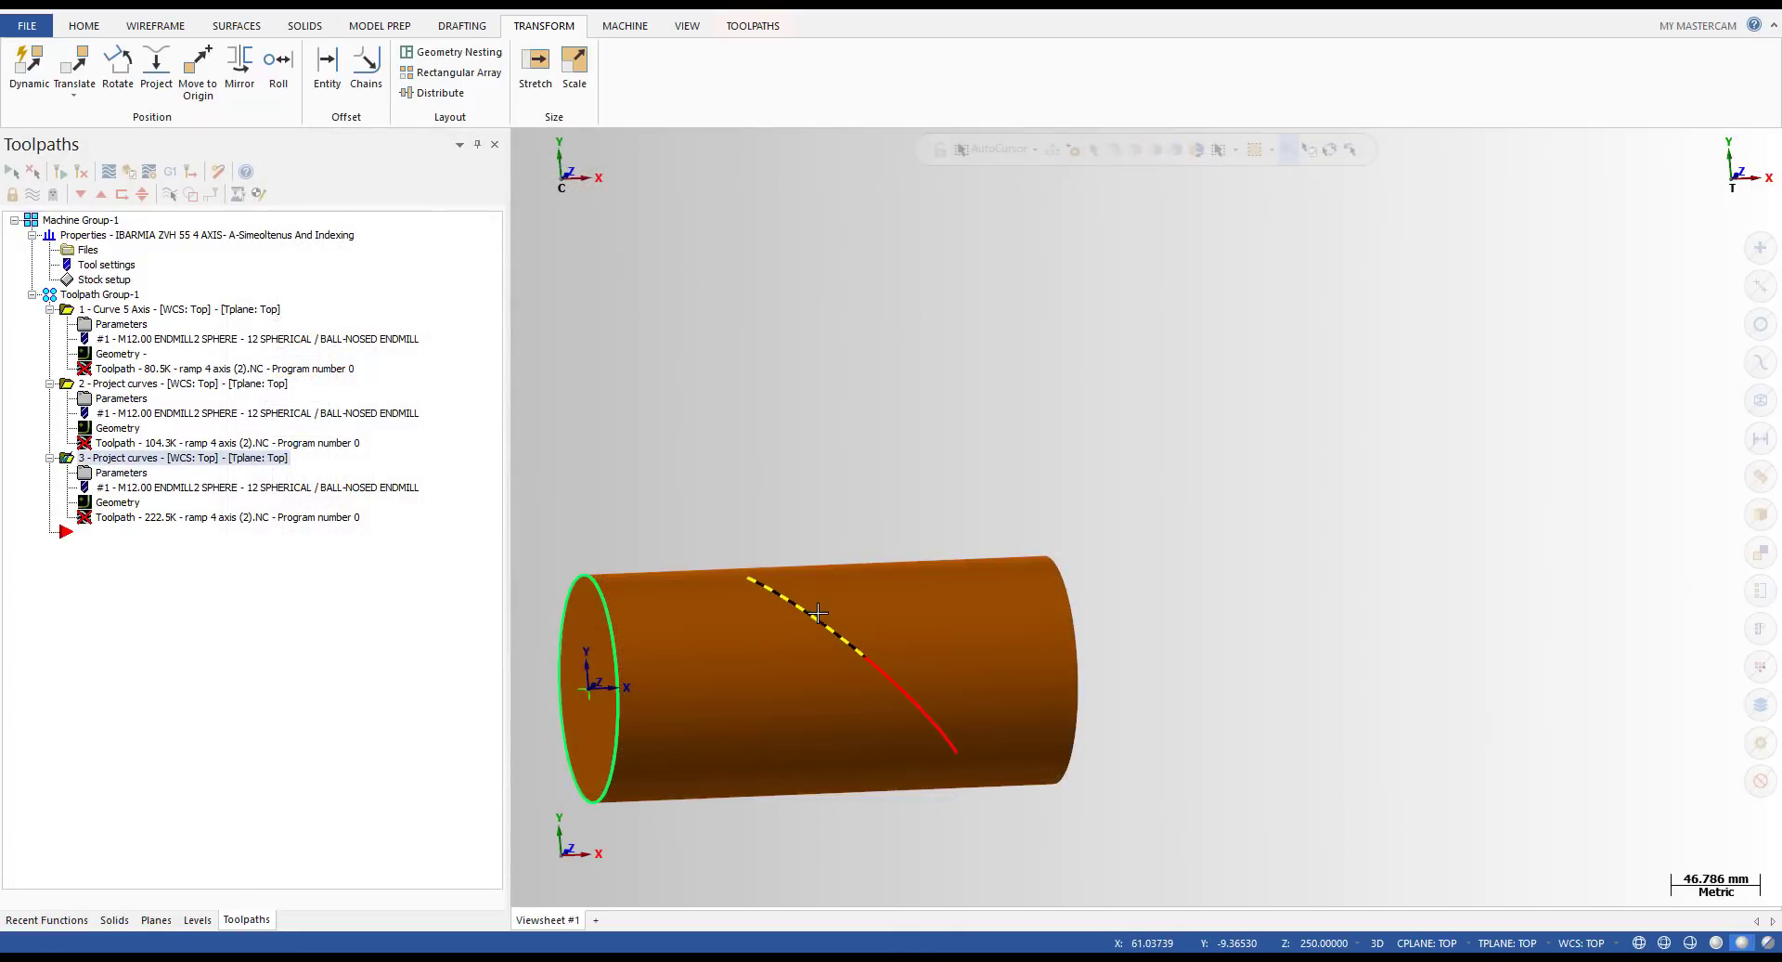
{"action": "left_click", "coordinate": [899, 687]}
{"action": "scroll", "coordinate": [919, 553], "scroll_direction": "down", "scroll_amount": 5}
{"action": "key", "text": "Escape"}
{"action": "middle_click_drag", "start_coordinate": [907, 627], "coordinate": [843, 605]}
{"action": "scroll", "coordinate": [888, 637], "scroll_direction": "up", "scroll_amount": 2}
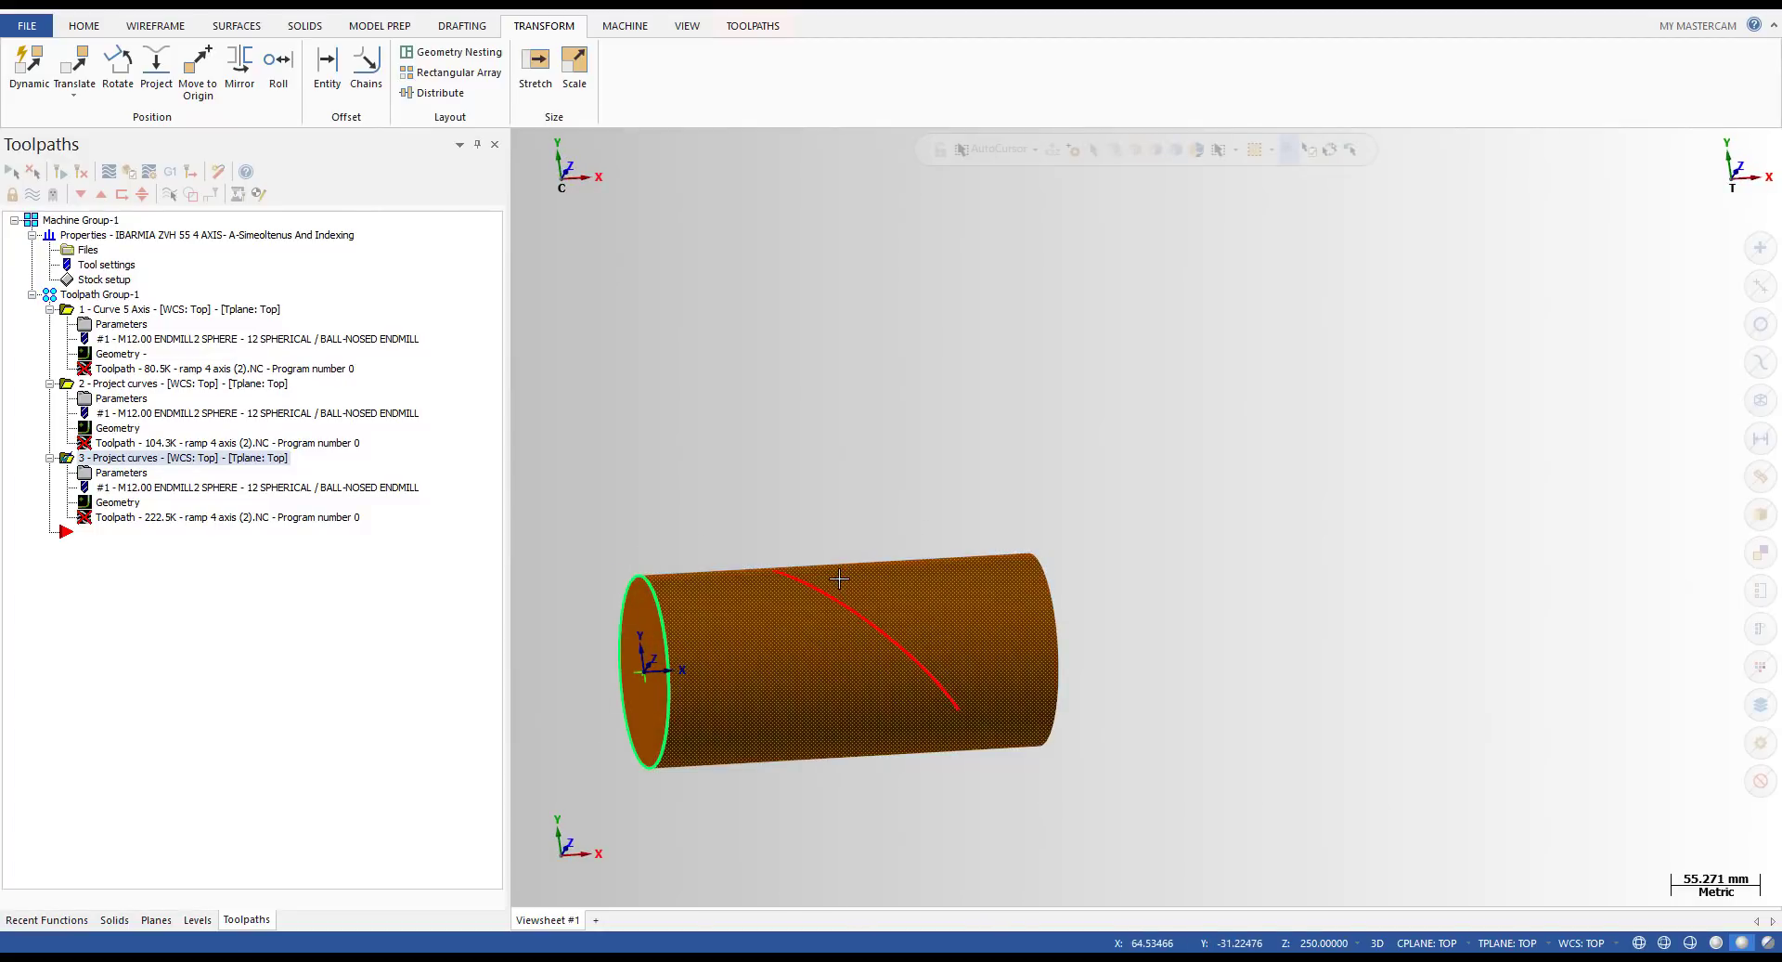
{"action": "left_click", "coordinate": [85, 26]}
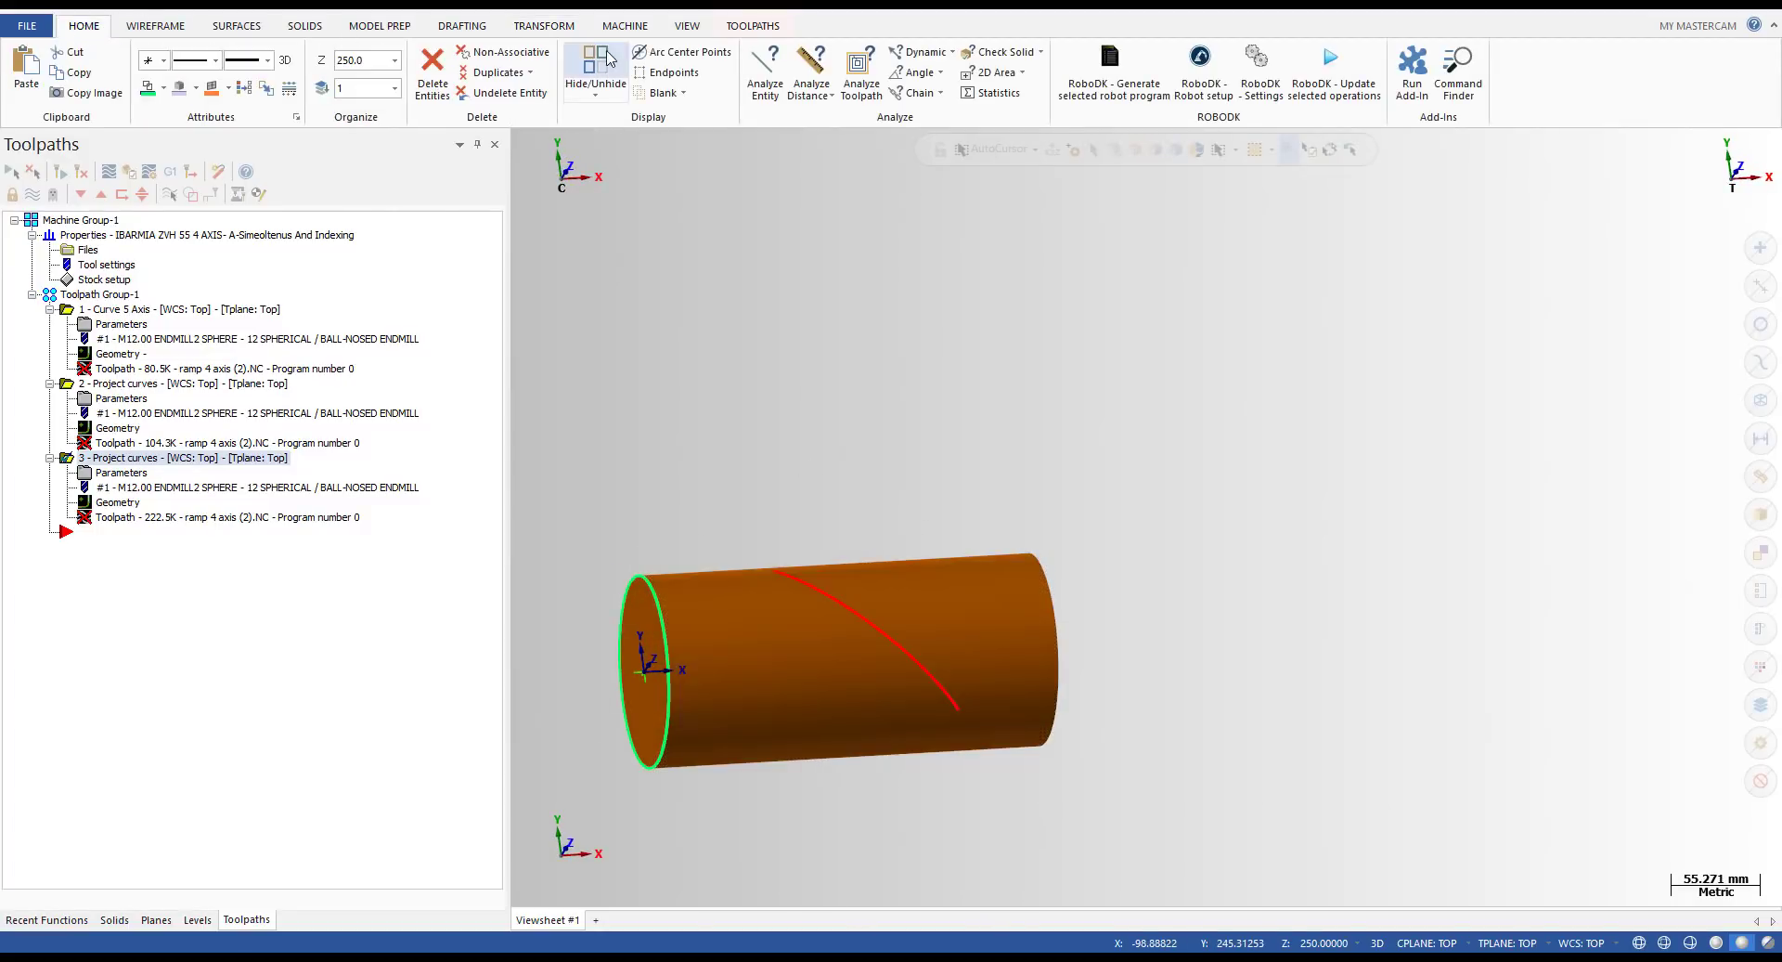
{"action": "left_click", "coordinate": [154, 27]}
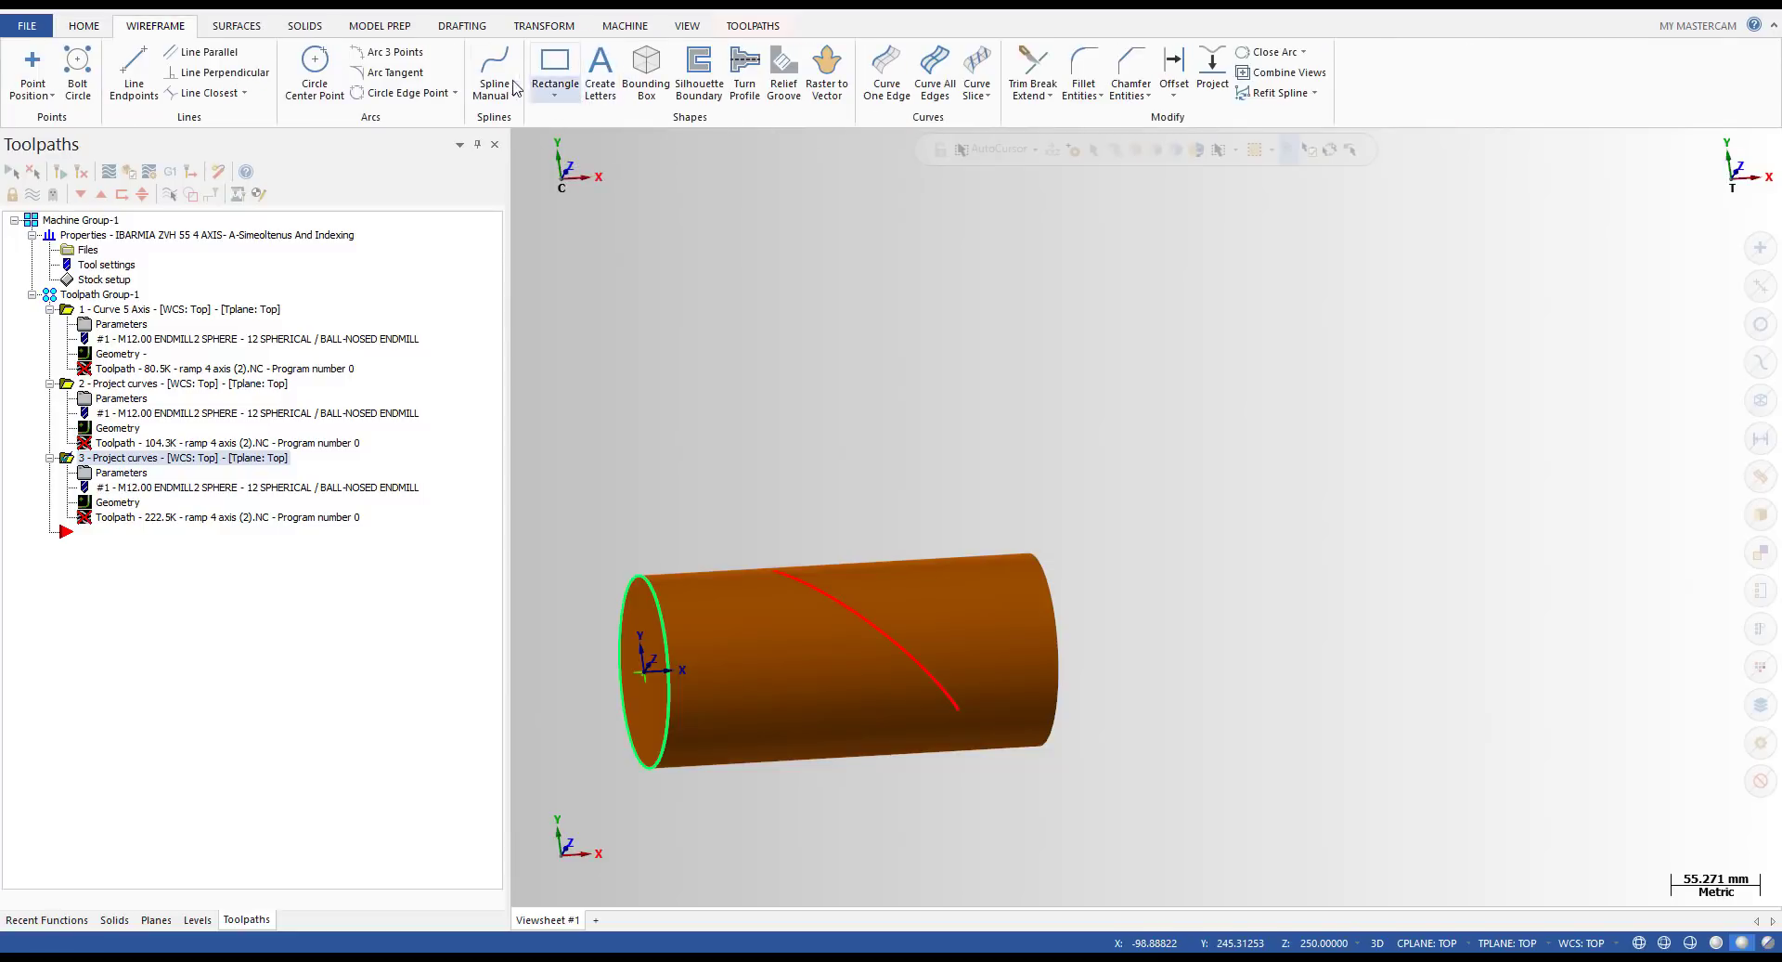
{"action": "left_click", "coordinate": [499, 70]}
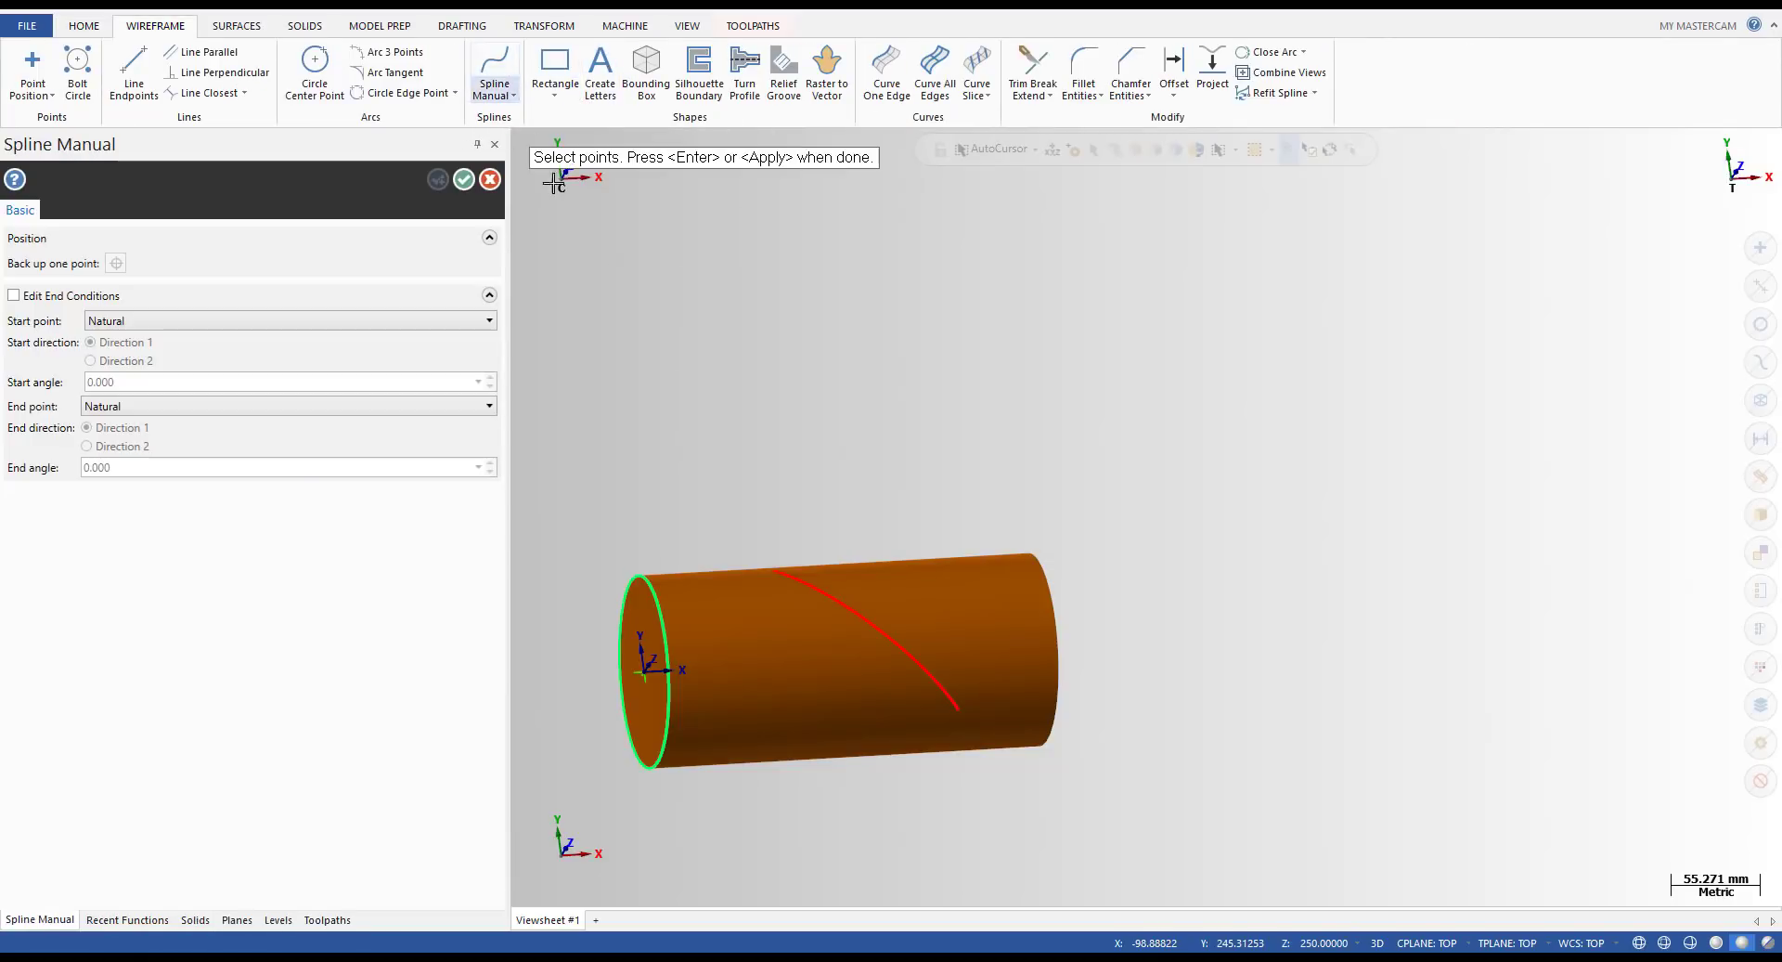
{"action": "key", "text": "Escape"}
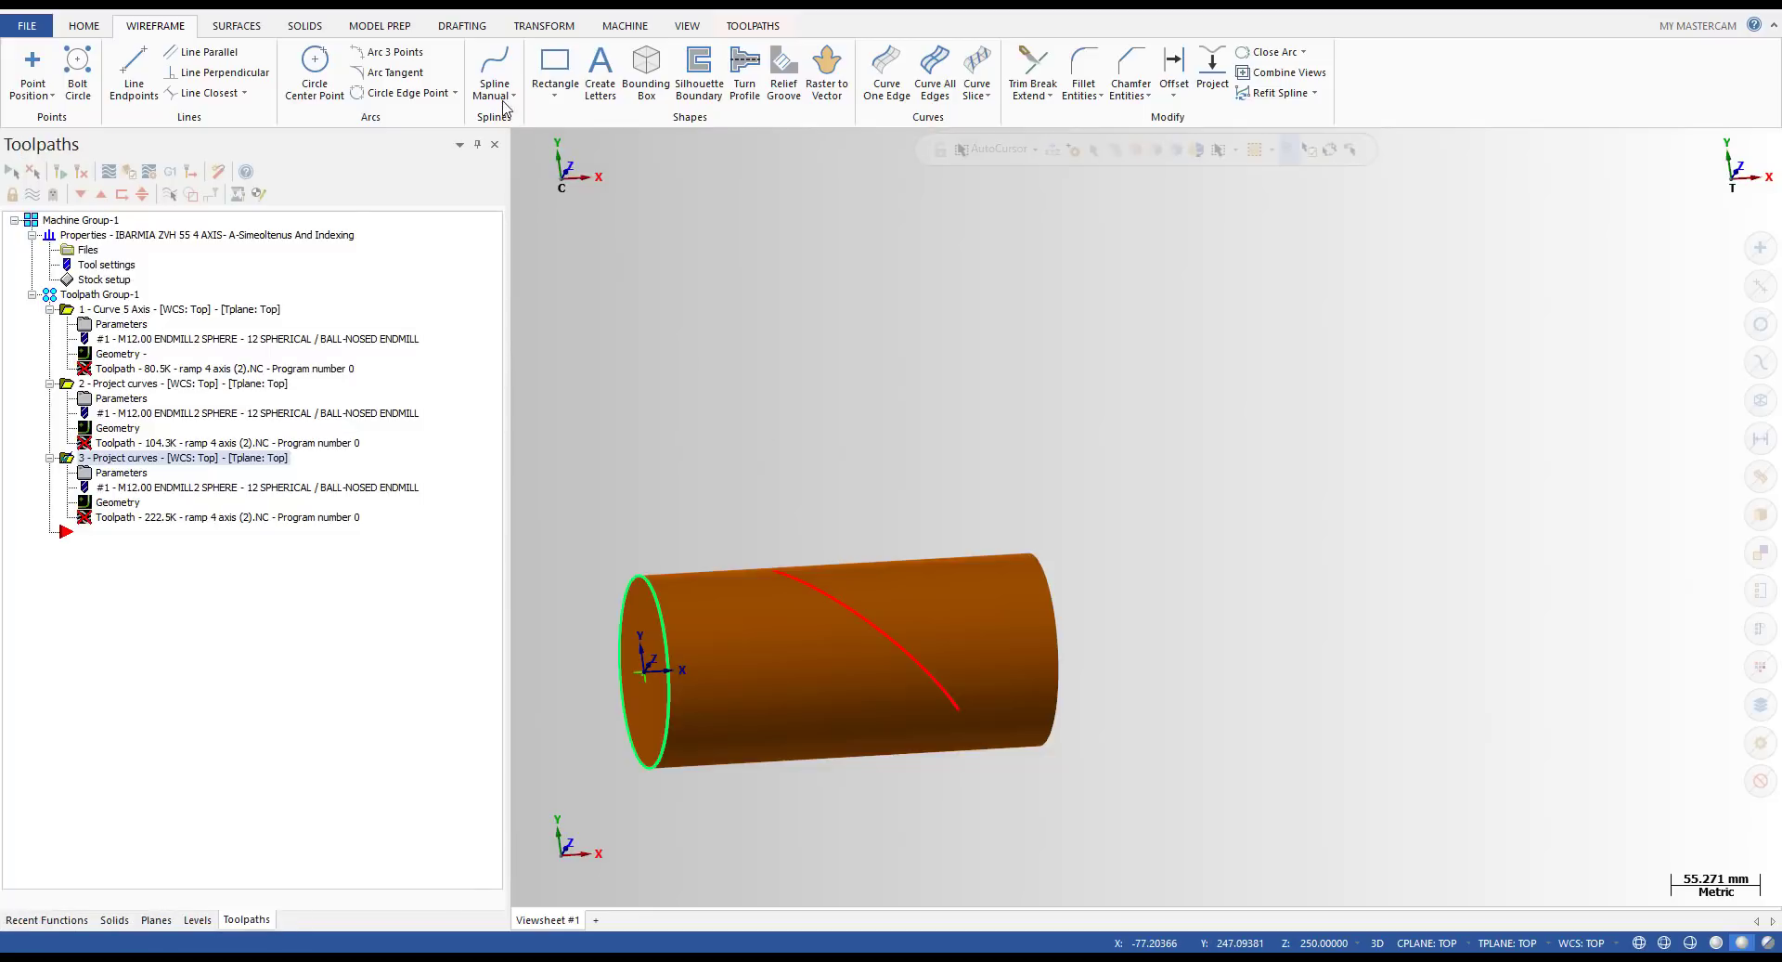
- Convert the diagonal curve chain on the cylinder into one spline with Spline From Curves, deleting the original curves
{"action": "left_click", "coordinate": [495, 91]}
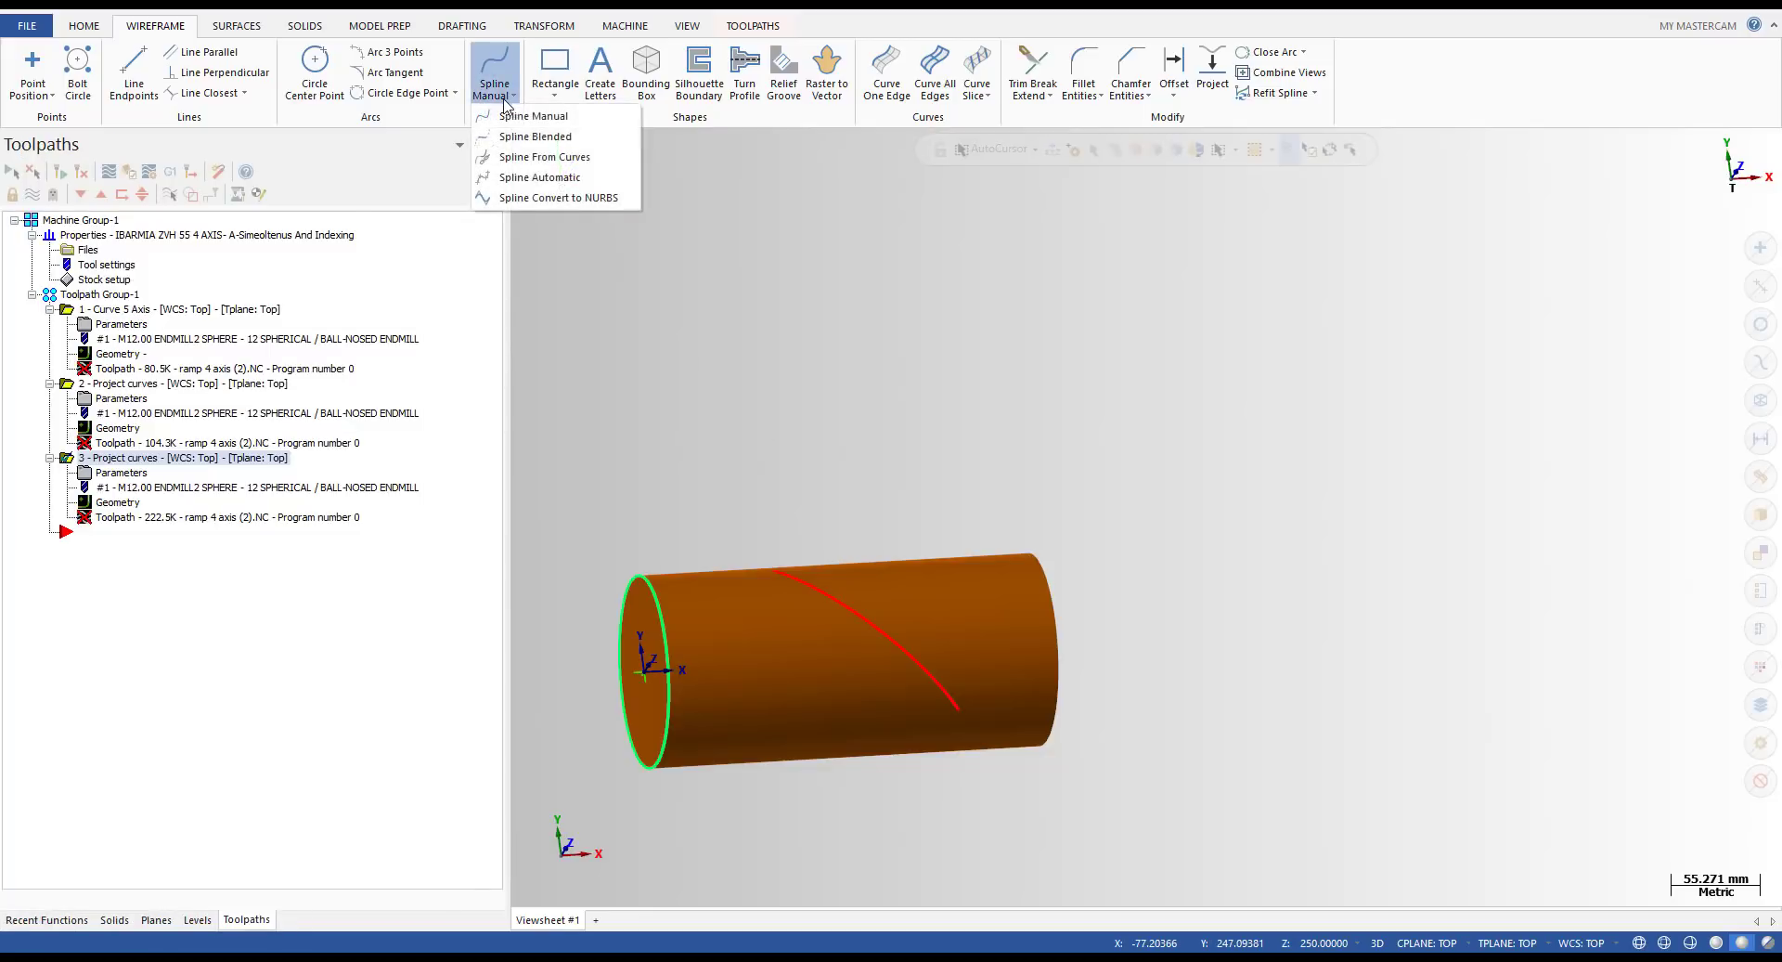
{"action": "left_click", "coordinate": [550, 160]}
{"action": "left_click", "coordinate": [949, 645]}
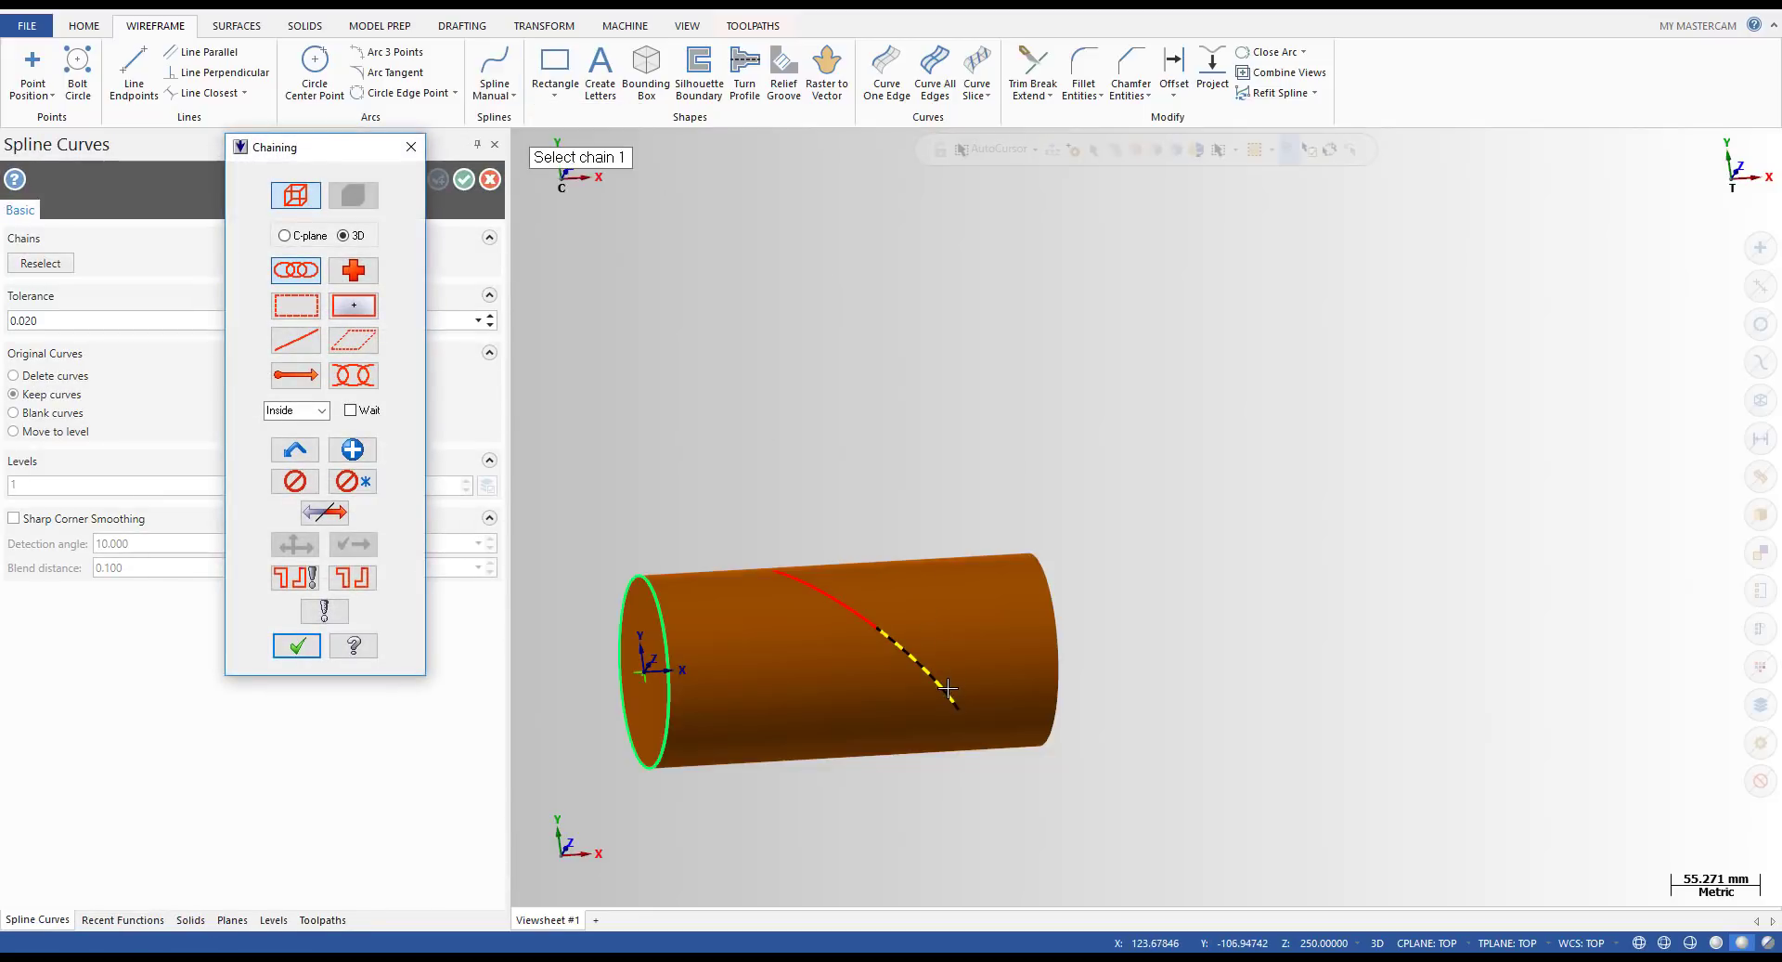
{"action": "left_click", "coordinate": [297, 646]}
{"action": "left_click", "coordinate": [53, 379]}
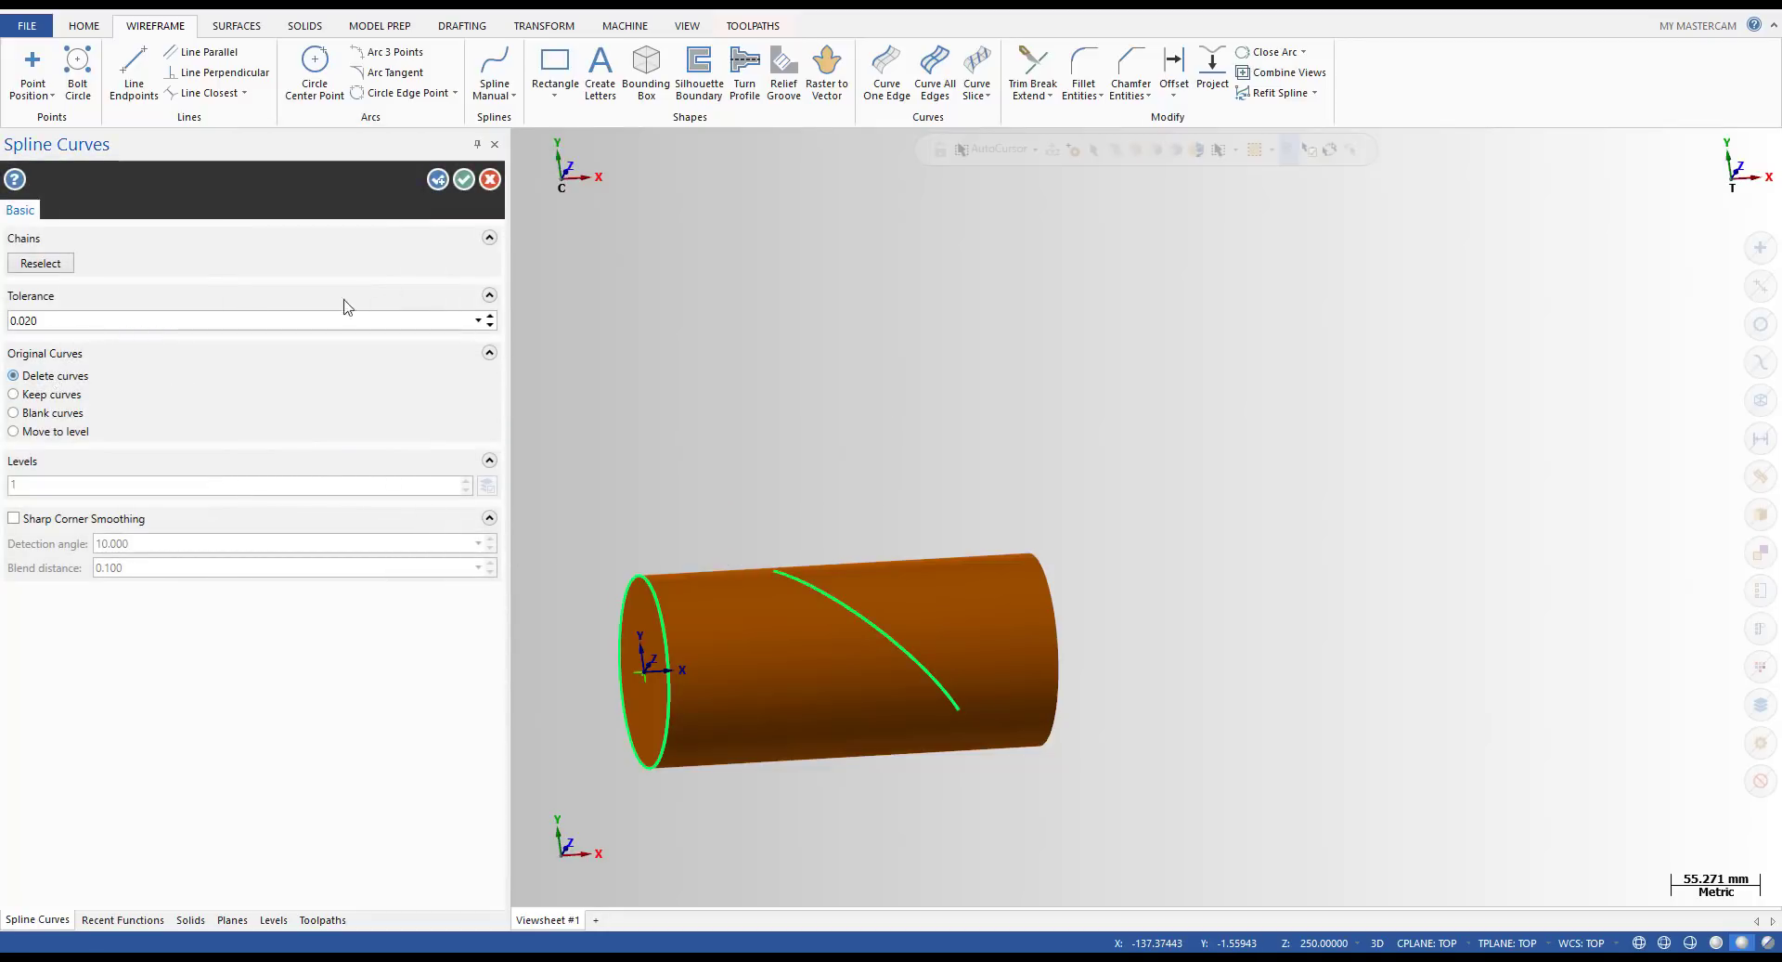
{"action": "left_click", "coordinate": [467, 182]}
- Check the new diagonal spline on the cylinder by selecting it and analyzing its entity properties
{"action": "left_click", "coordinate": [855, 609]}
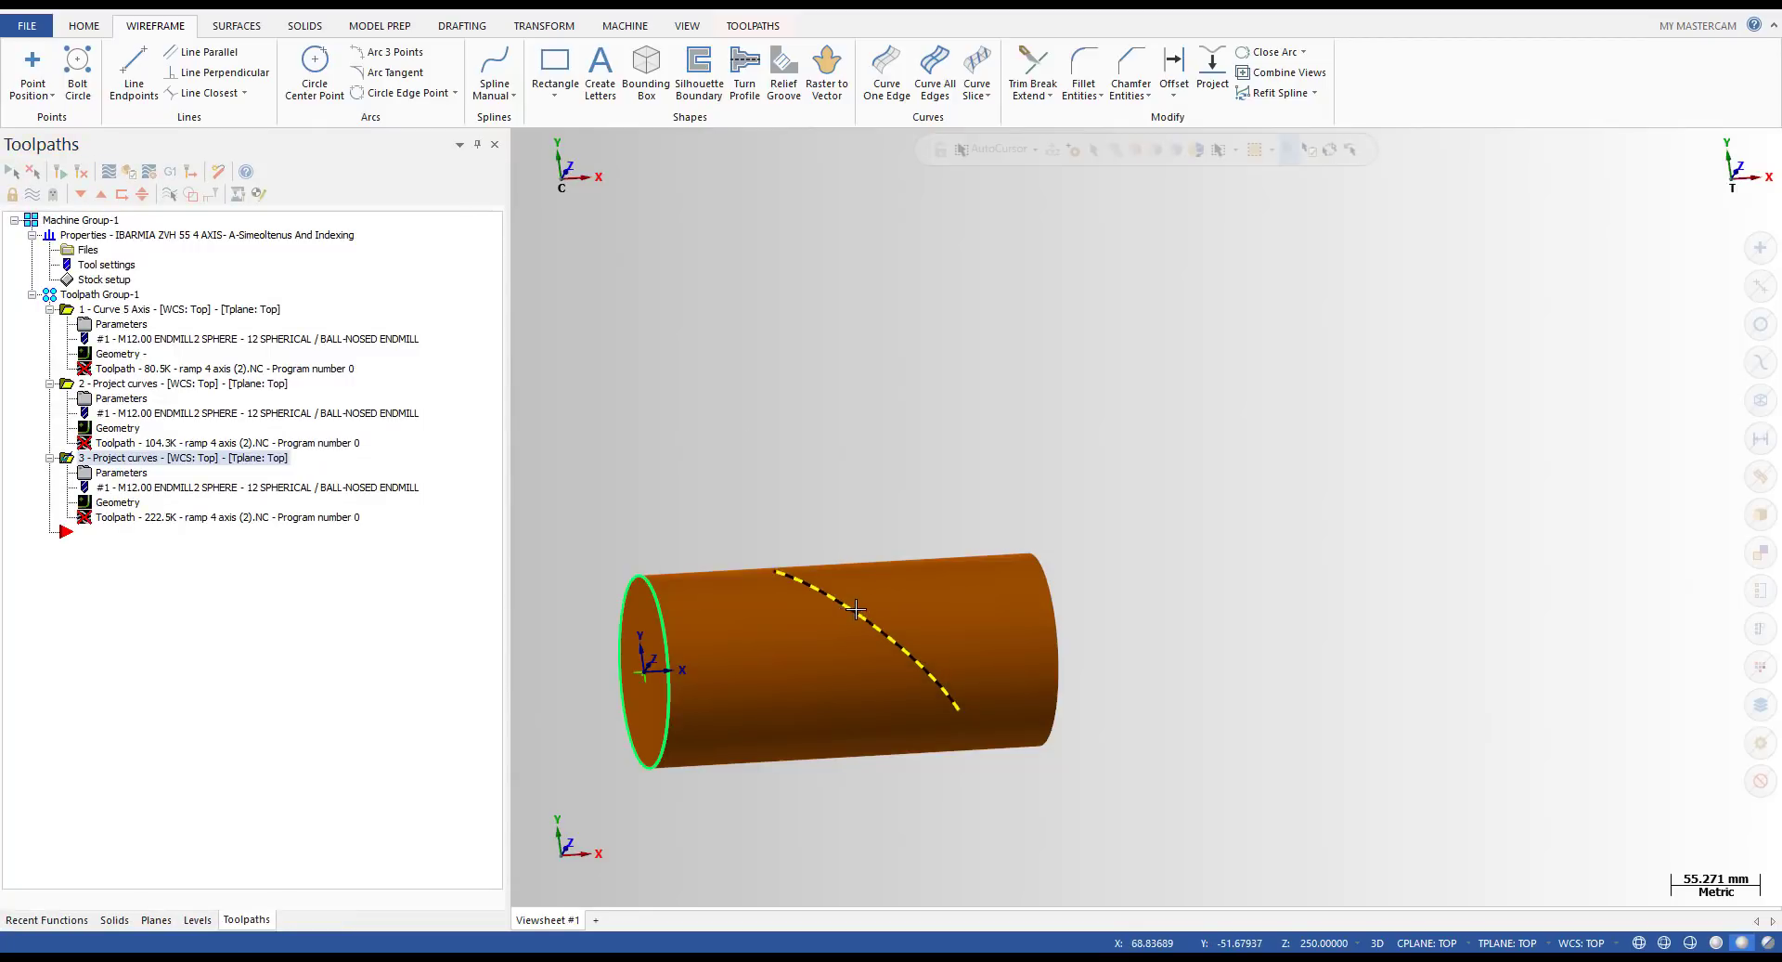
{"action": "scroll", "coordinate": [931, 557], "scroll_direction": "up", "scroll_amount": 1}
{"action": "middle_click_drag", "start_coordinate": [931, 557], "coordinate": [882, 545]}
{"action": "key", "text": "Escape"}
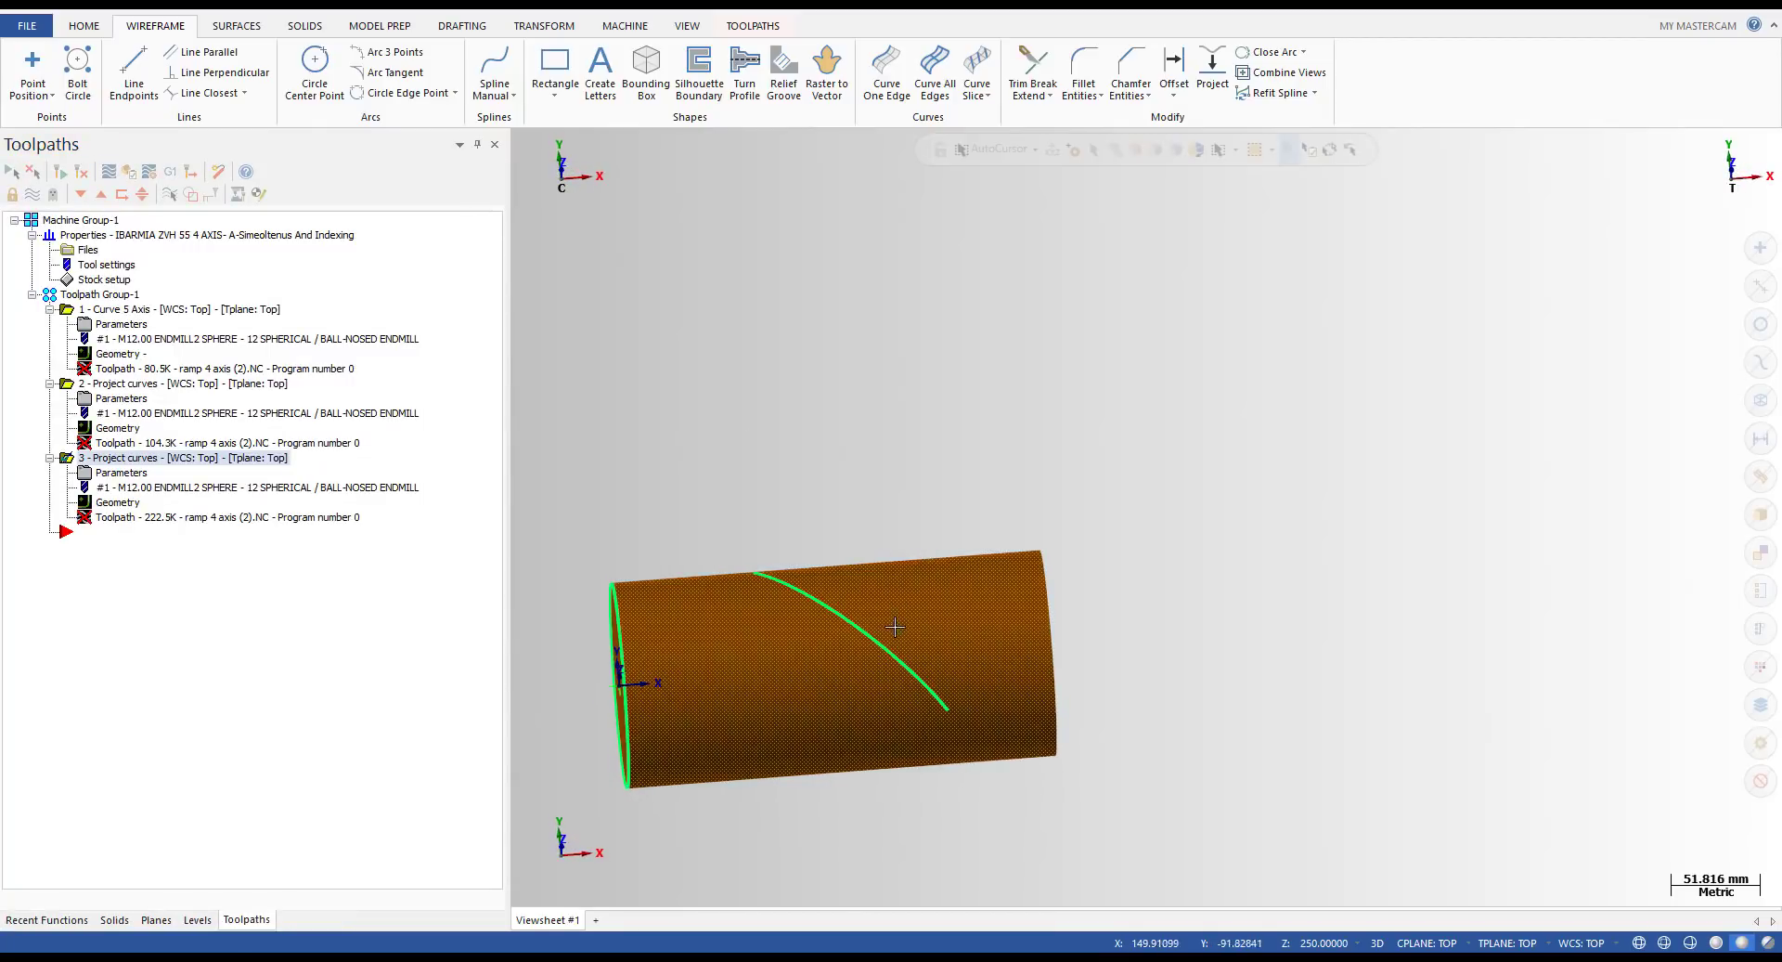
{"action": "left_click", "coordinate": [883, 660]}
{"action": "double_click", "coordinate": [872, 638]}
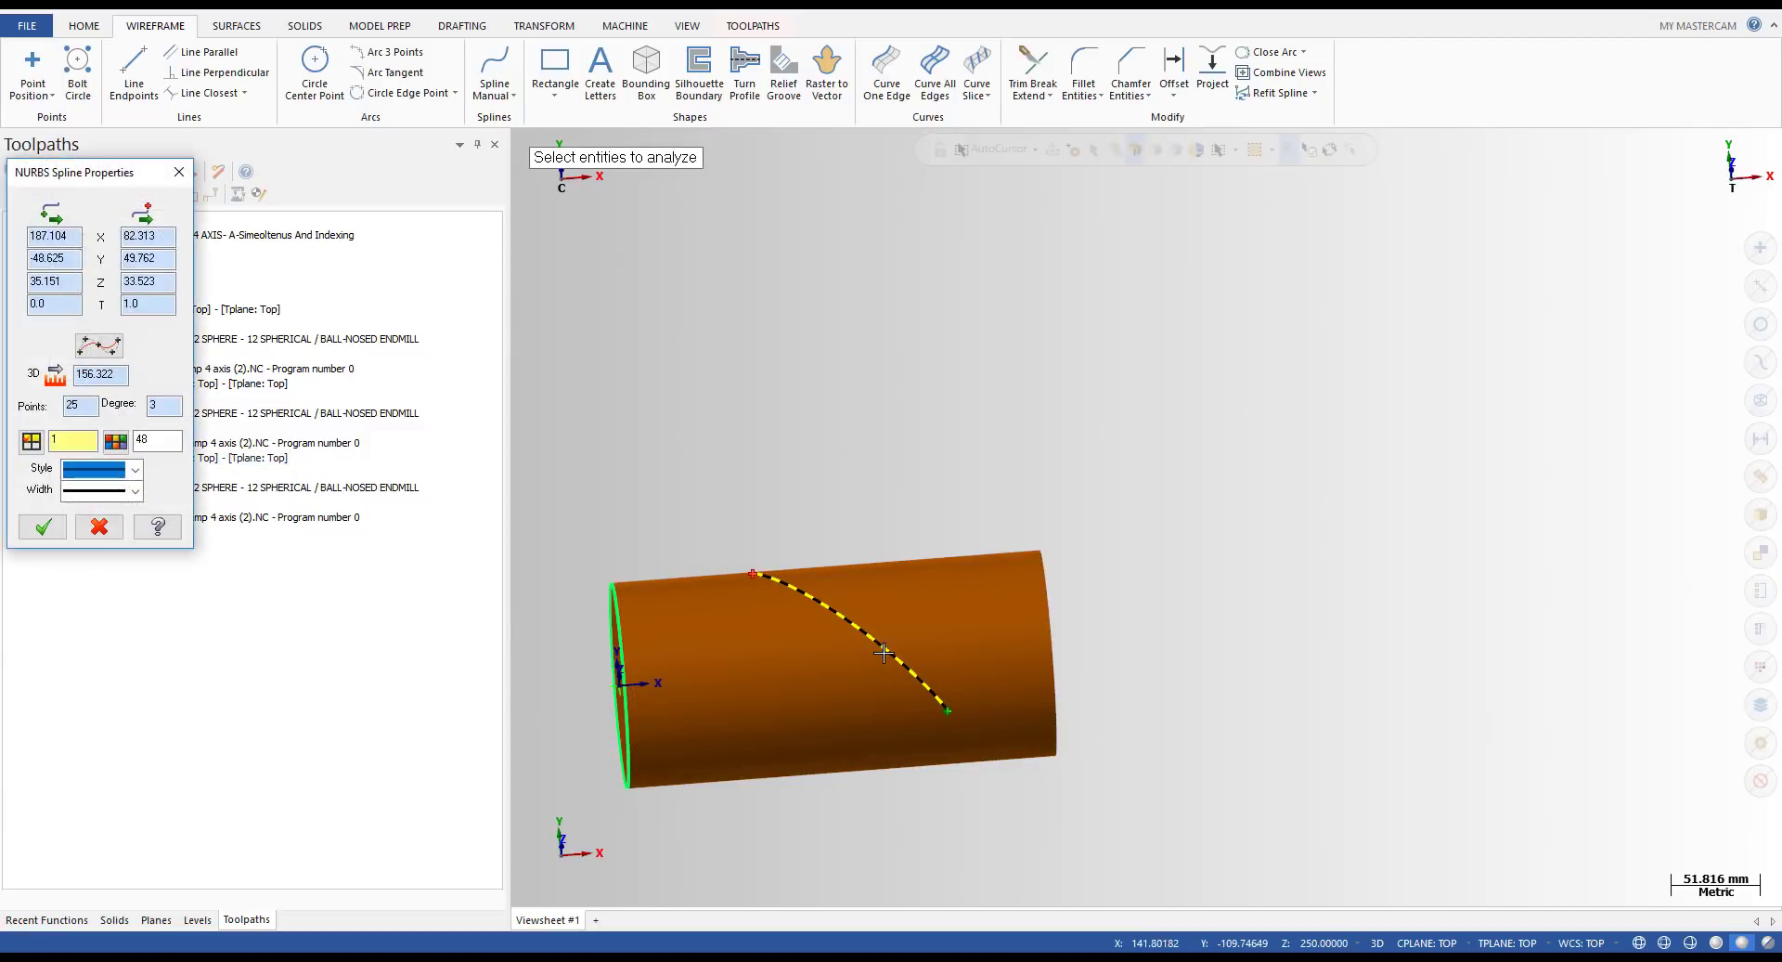
{"action": "key", "text": "Escape"}
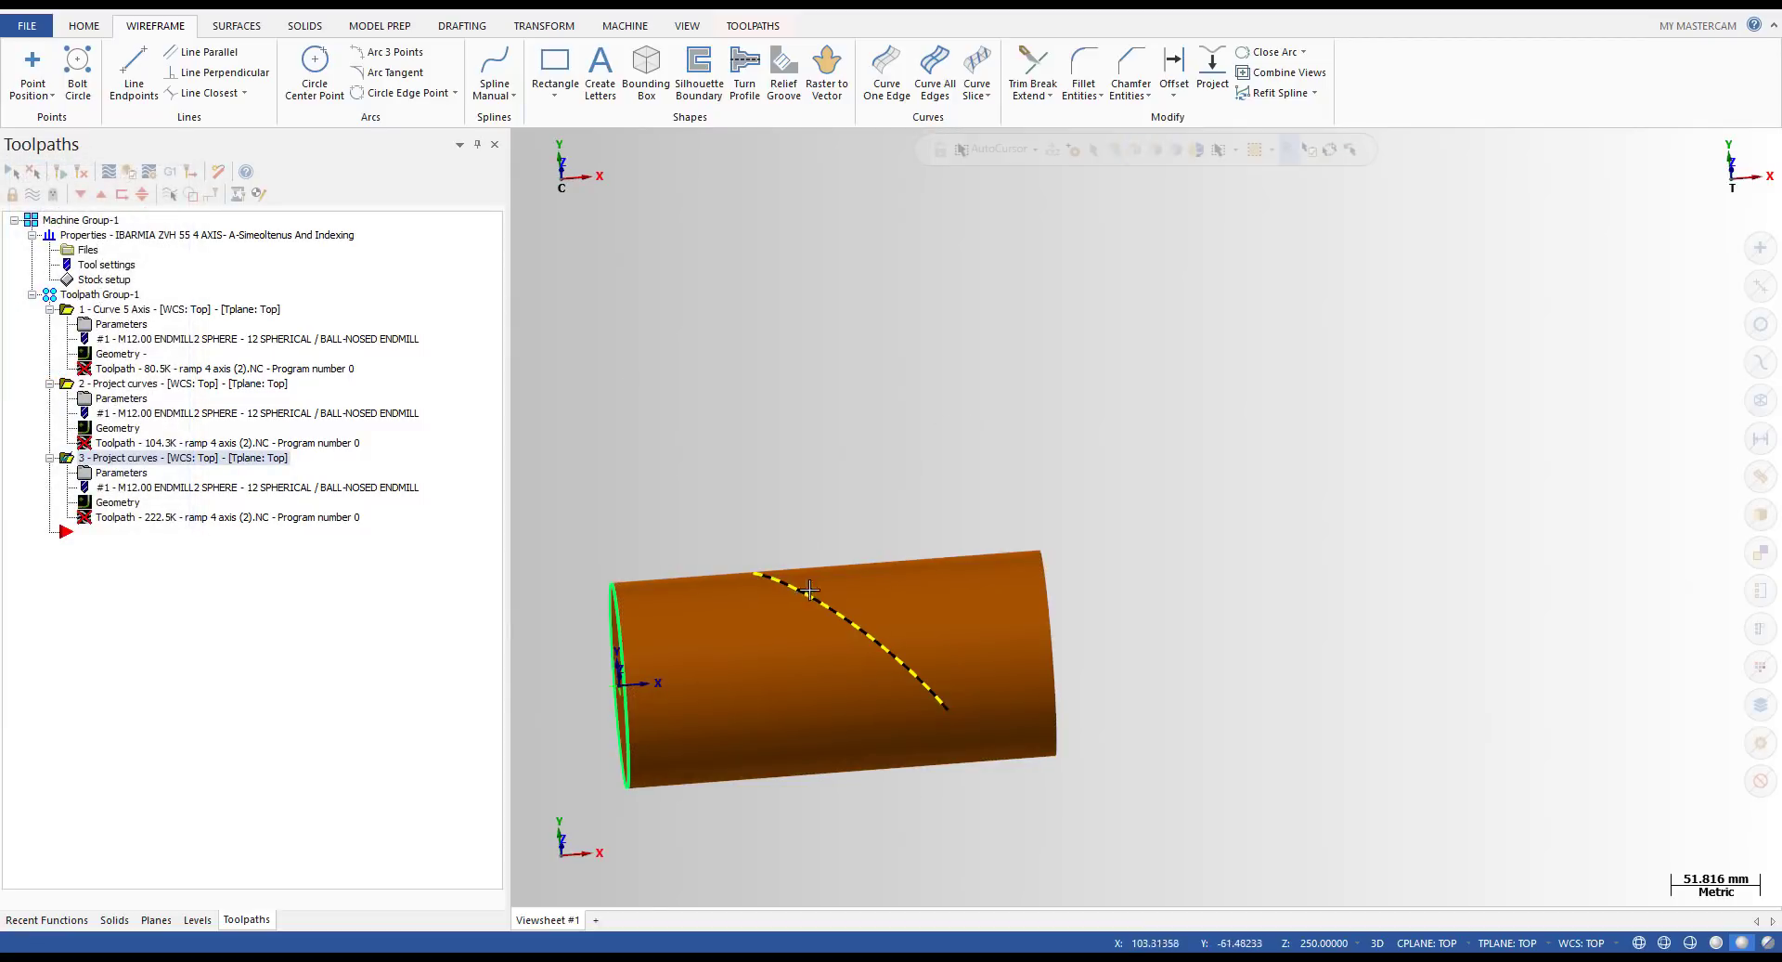
{"action": "left_click", "coordinate": [804, 595]}
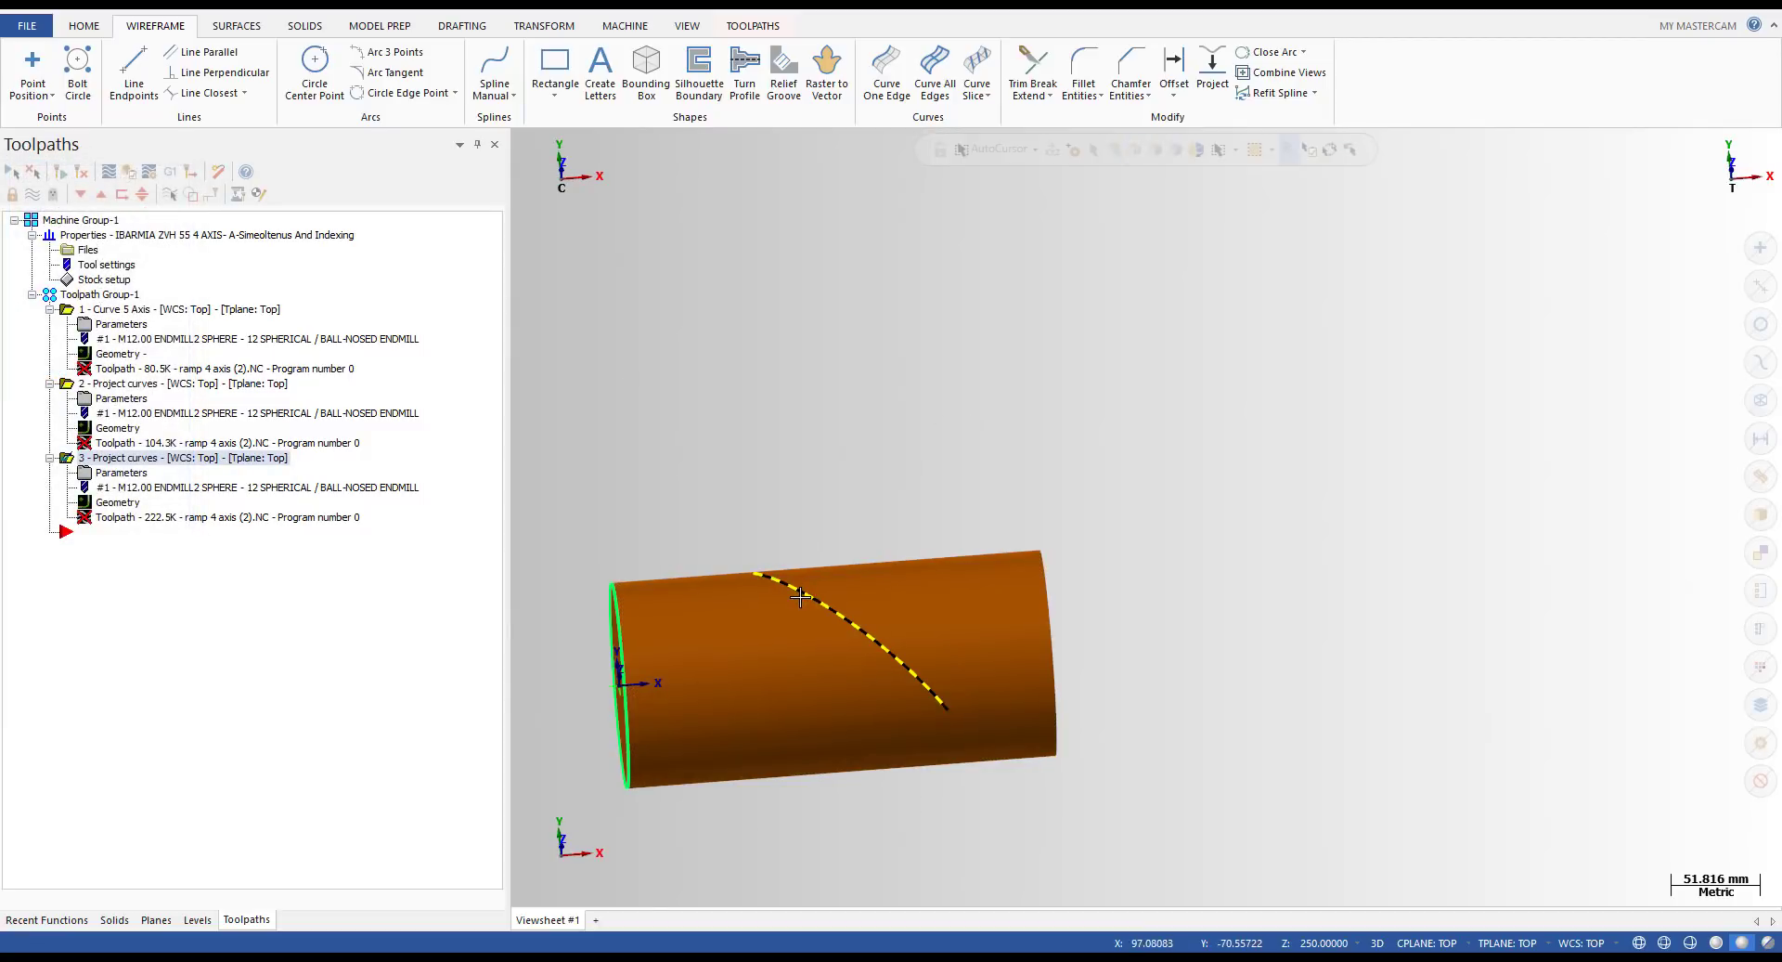
- Reopen the third operation's cut pattern settings and partially chain the diagonal spline as its projection curve
{"action": "left_click", "coordinate": [122, 505]}
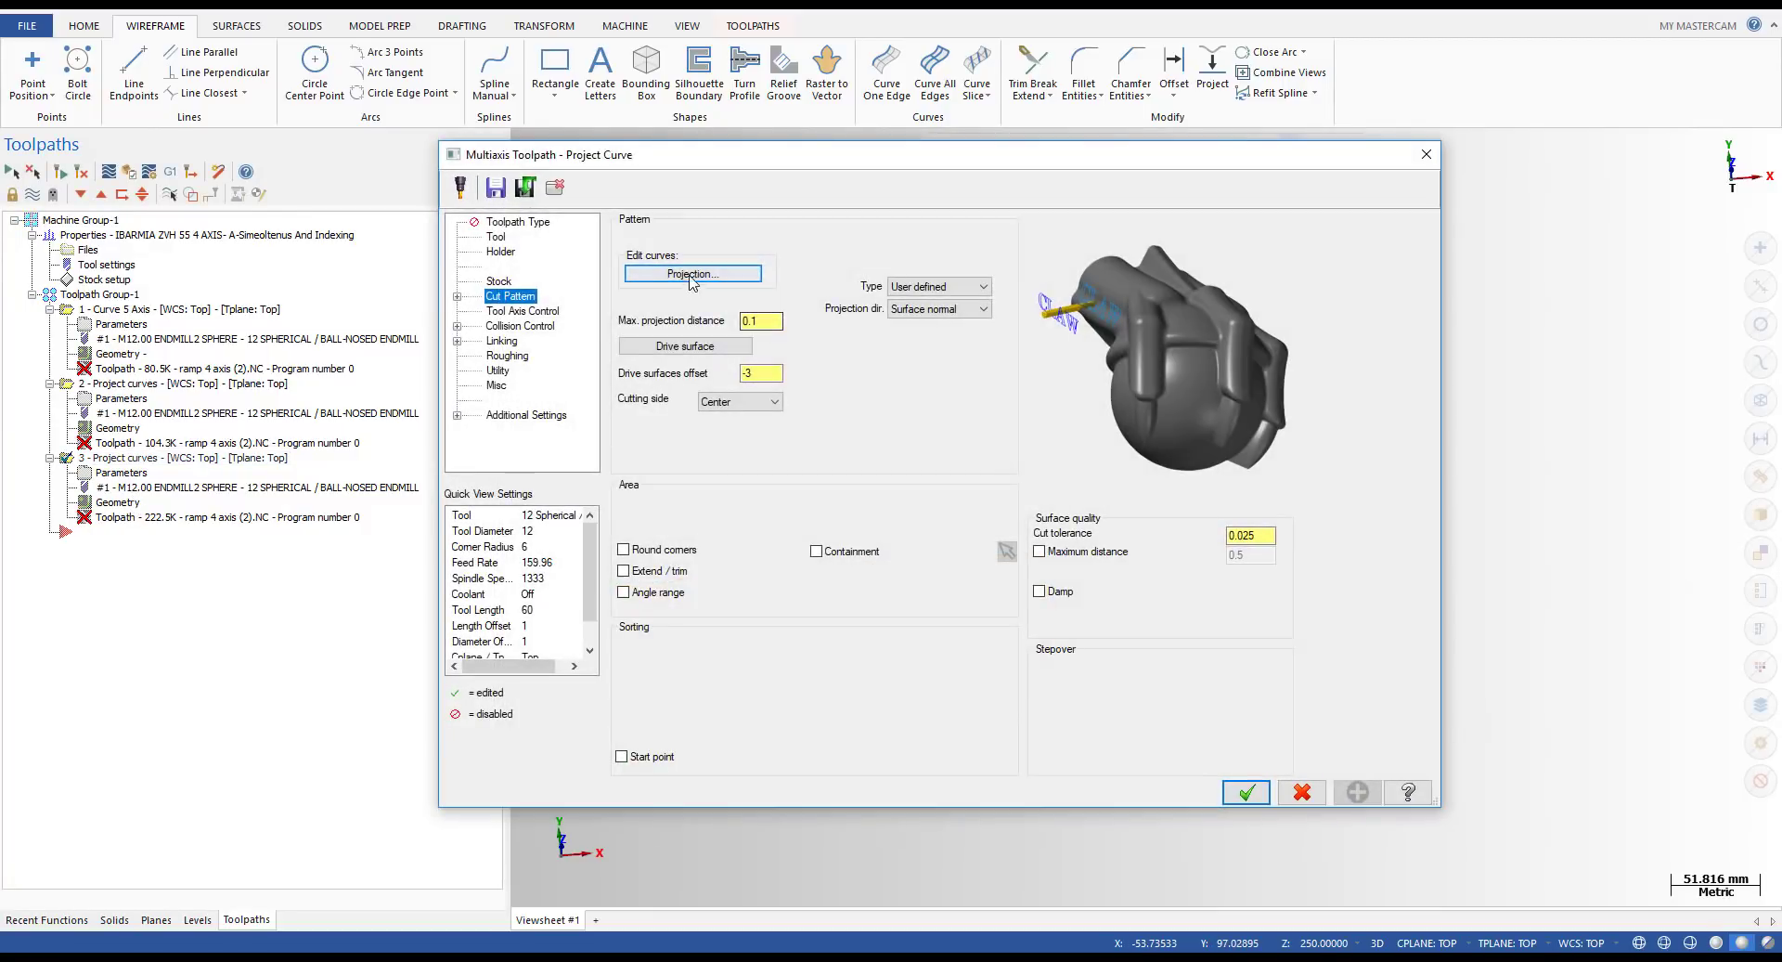
{"action": "left_click", "coordinate": [704, 351]}
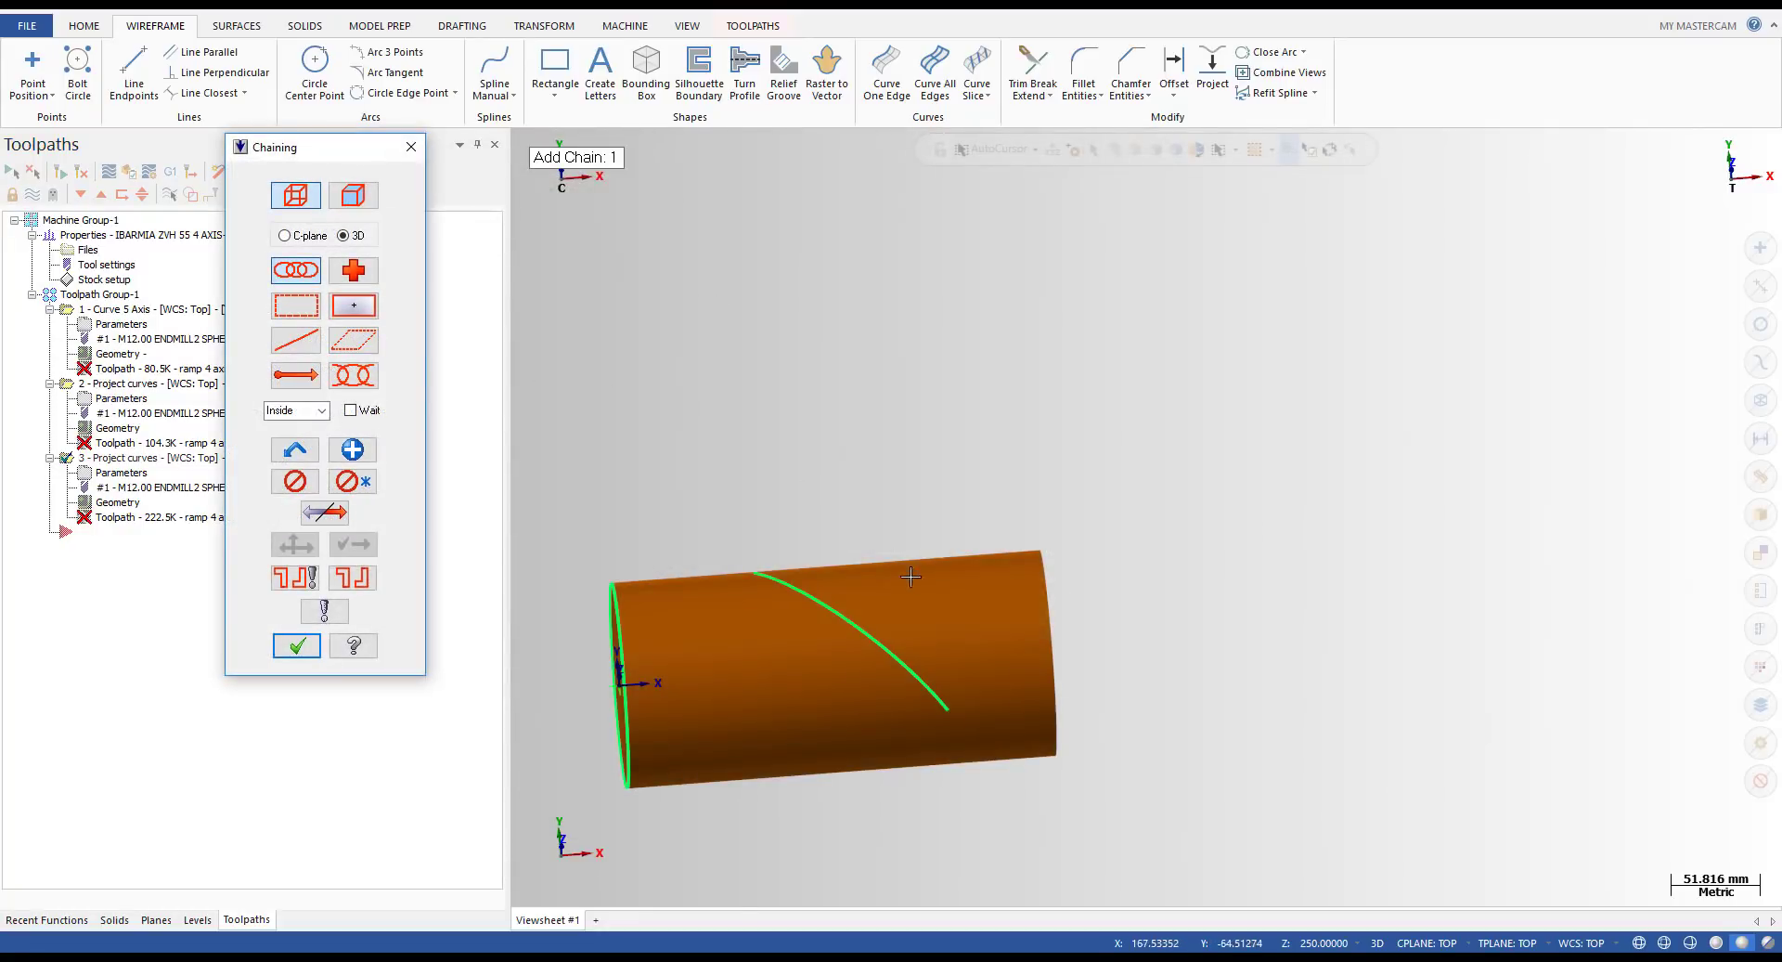
{"action": "left_click", "coordinate": [362, 378]}
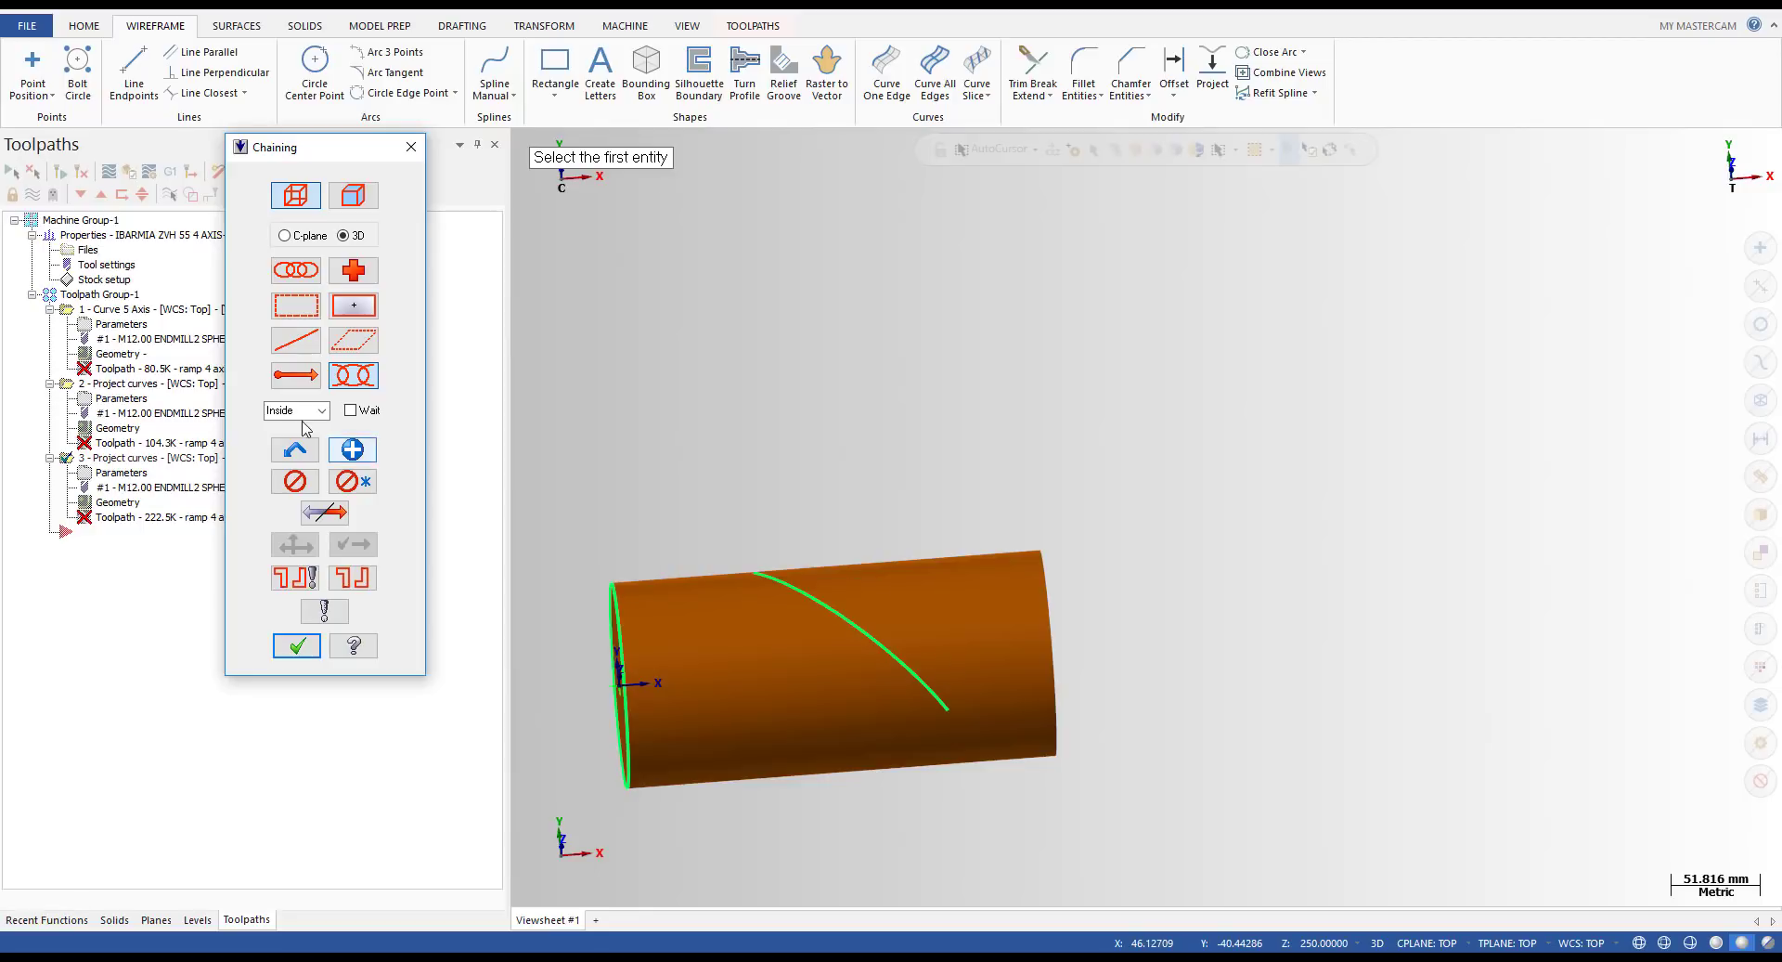
{"action": "left_click", "coordinate": [931, 689]}
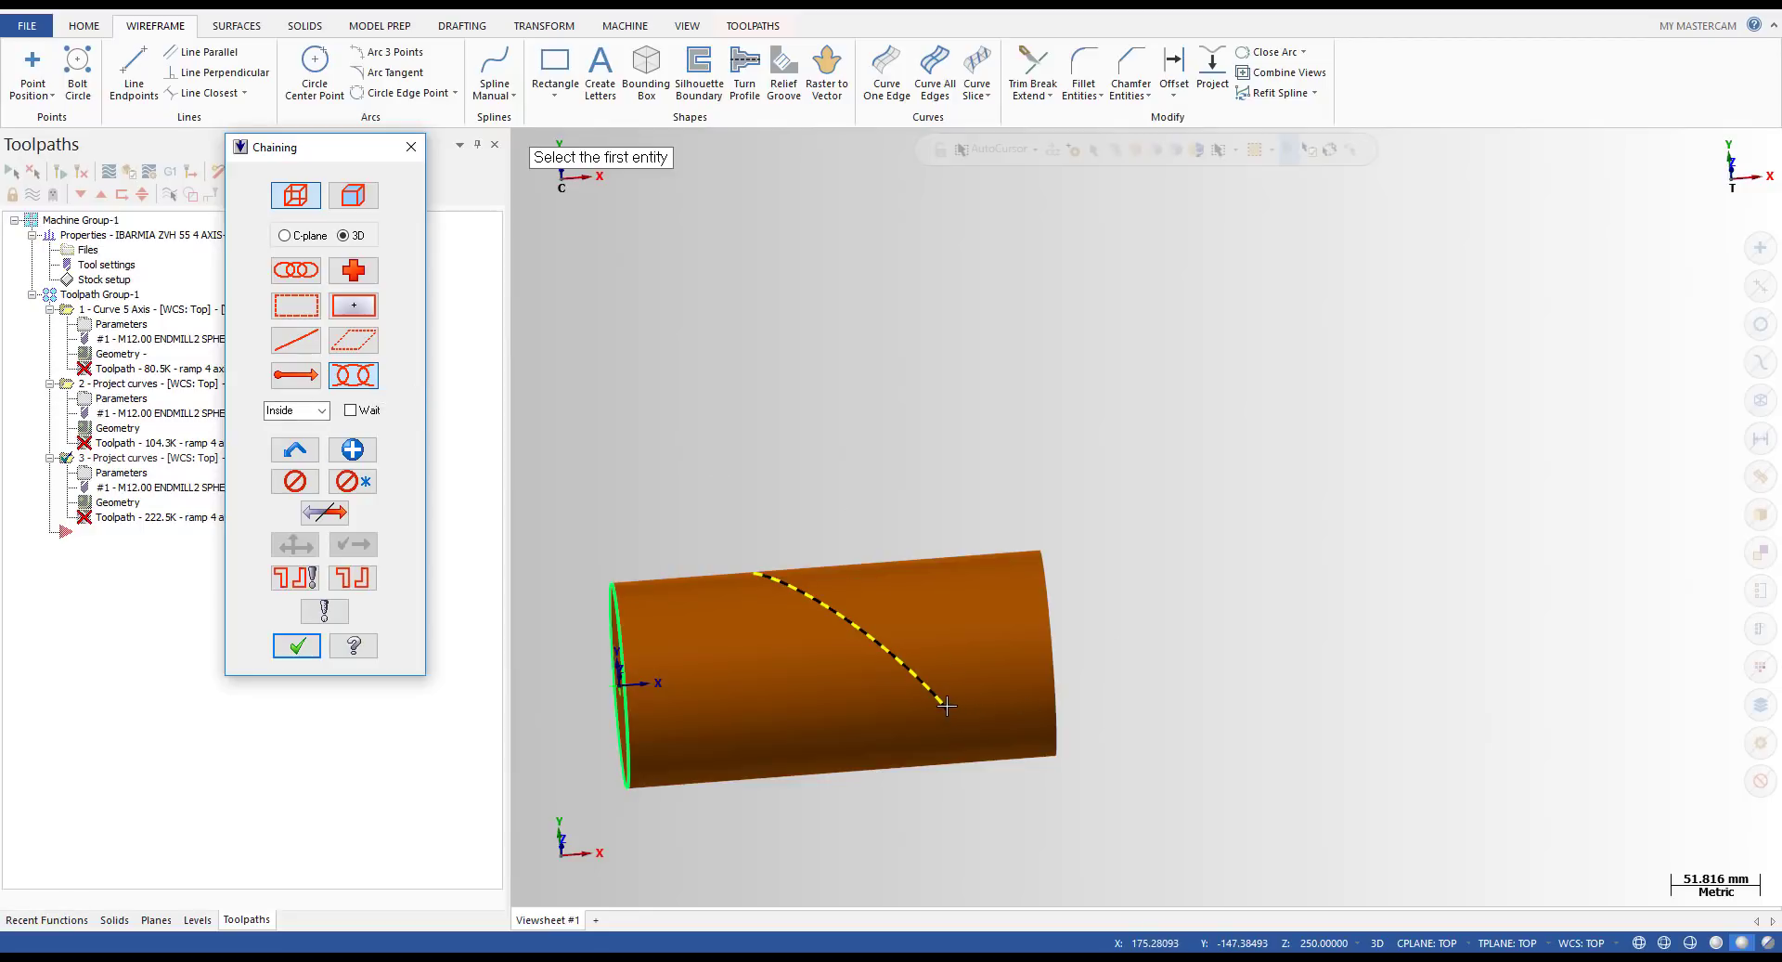
{"action": "scroll", "coordinate": [740, 670], "scroll_direction": "up", "scroll_amount": 1}
{"action": "middle_click_drag", "start_coordinate": [740, 669], "coordinate": [852, 696]}
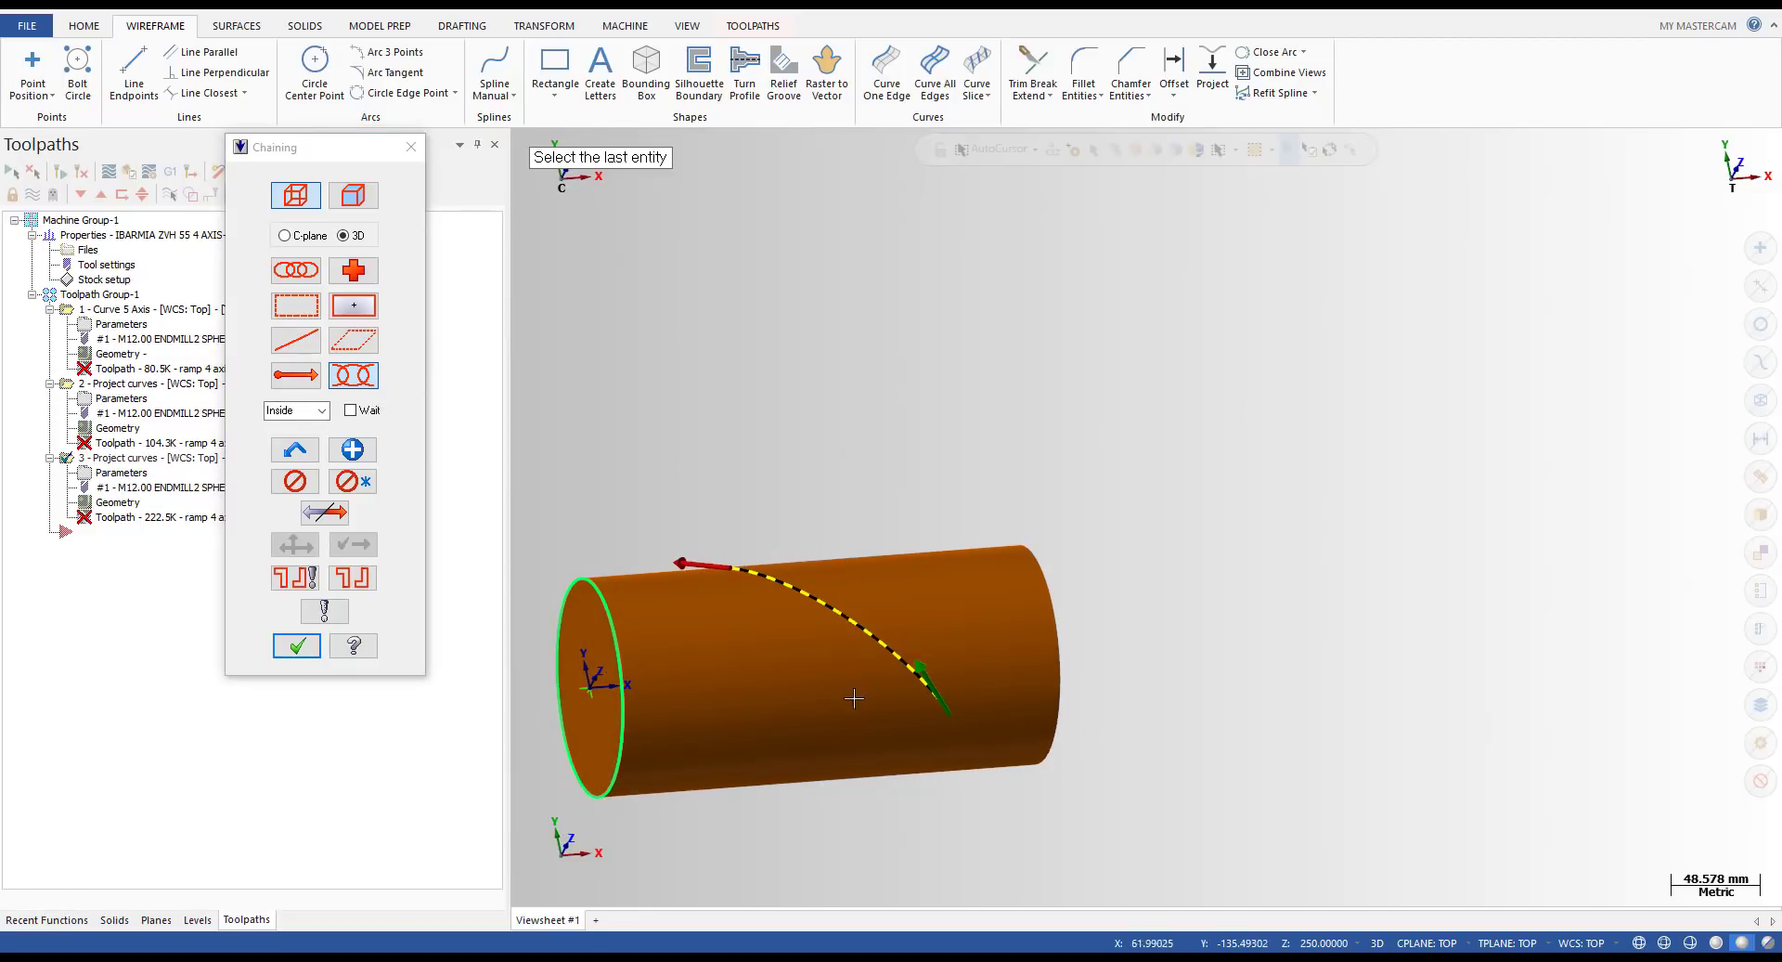
{"action": "left_click", "coordinate": [896, 660]}
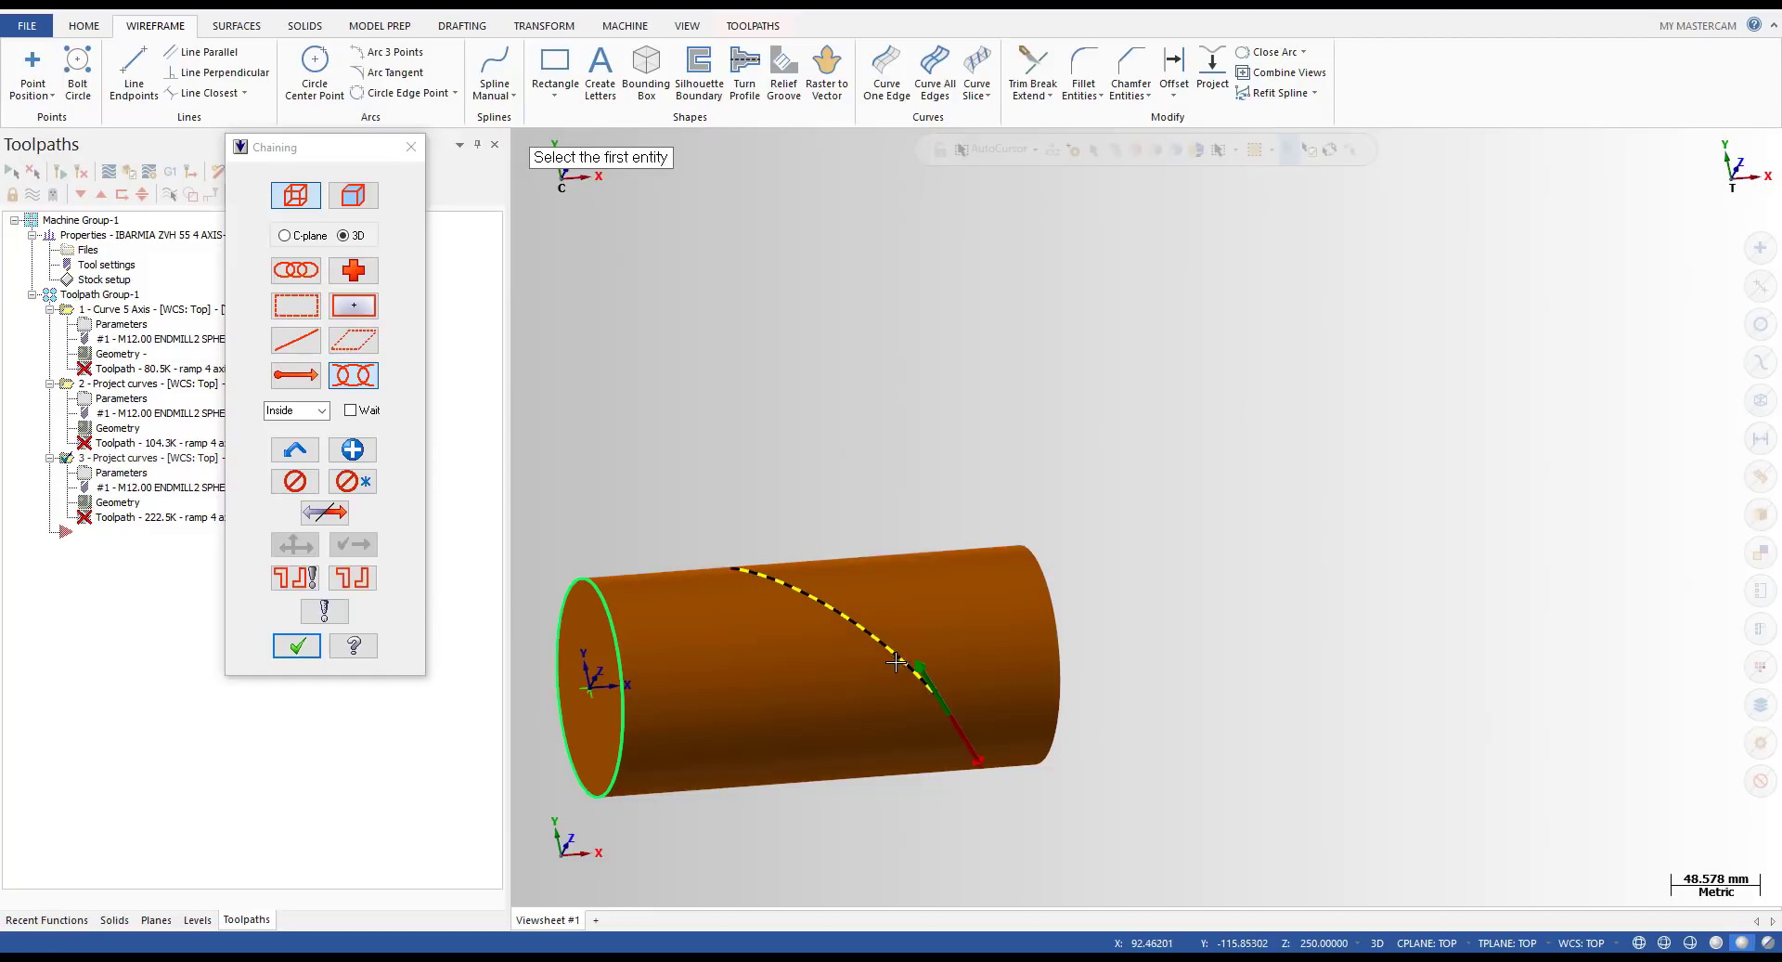
{"action": "left_click", "coordinate": [293, 651]}
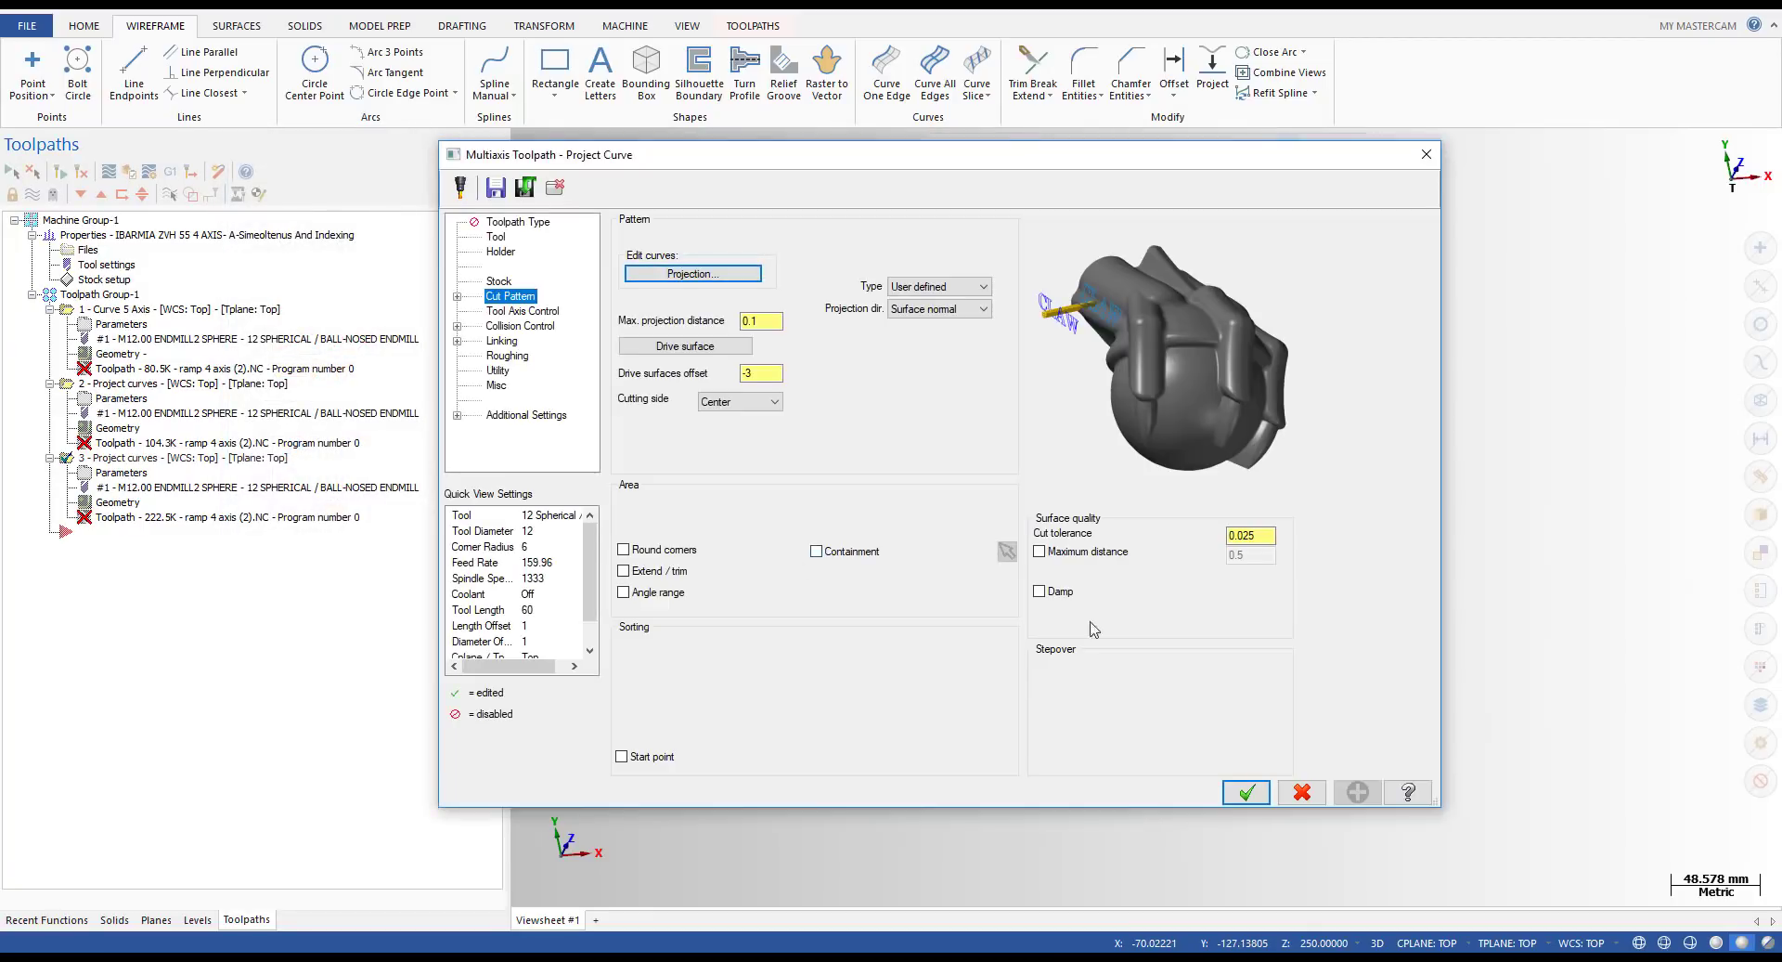
- Assign the cylinder's outer surface as the drive surface and accept the third operation's Project Curve settings
{"action": "left_click", "coordinate": [1244, 793]}
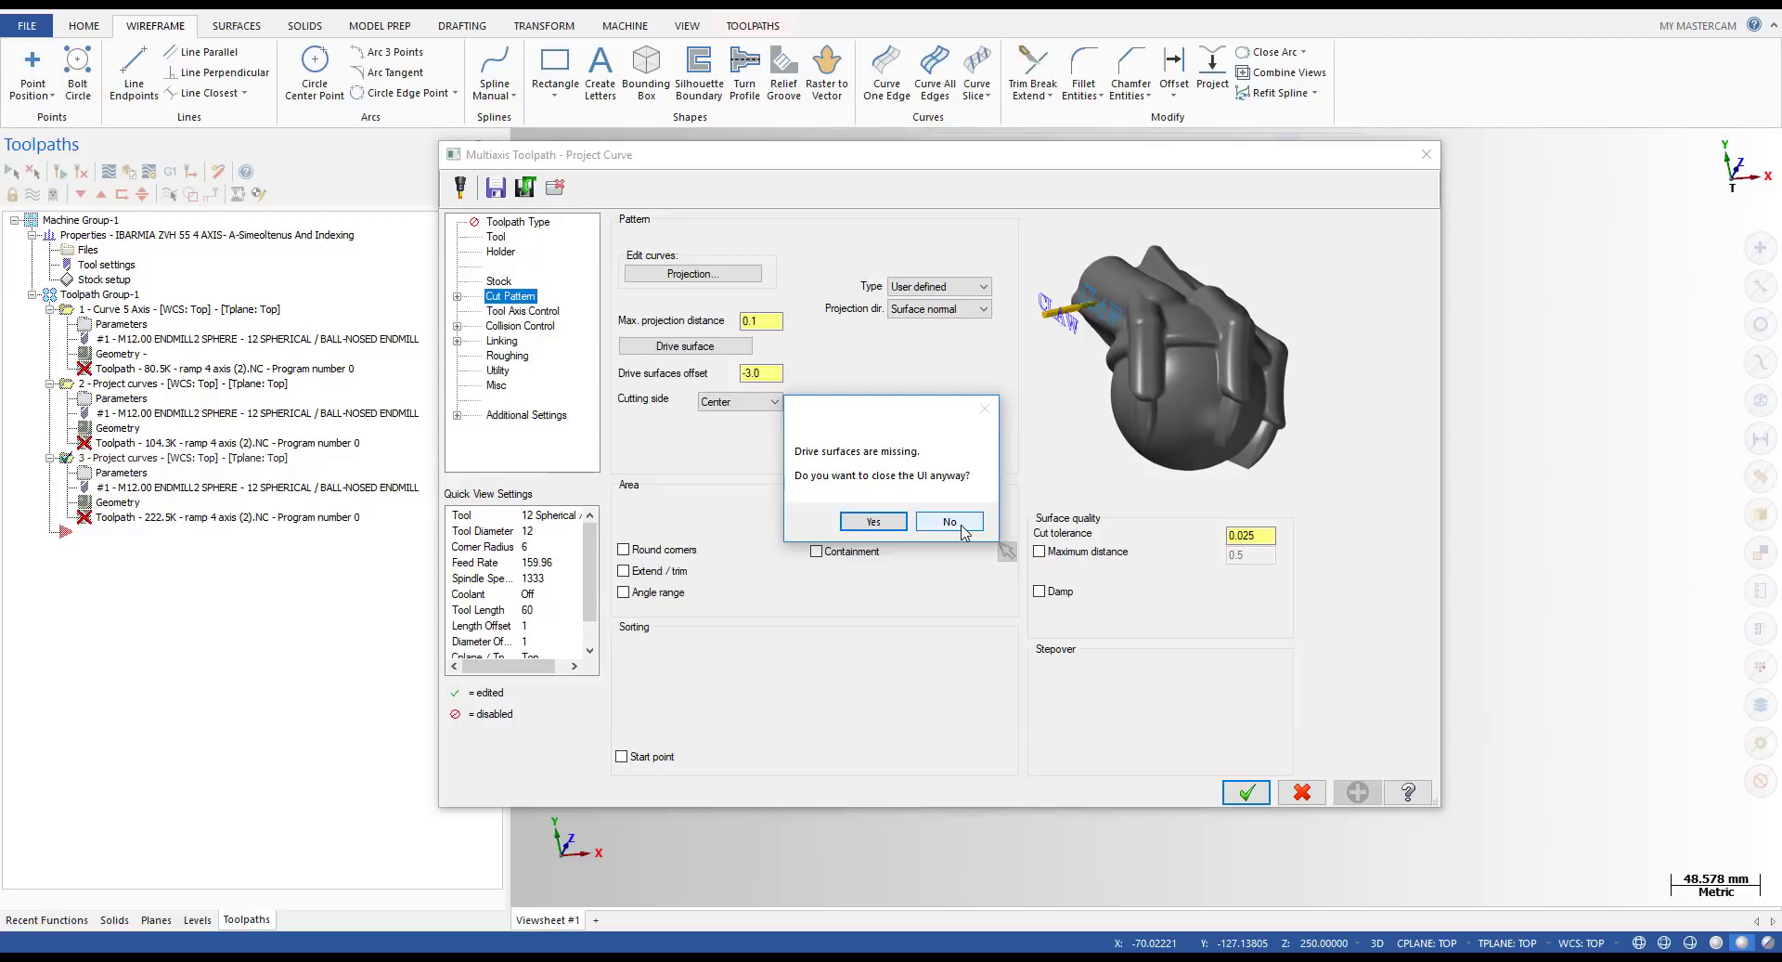
{"action": "left_click", "coordinate": [950, 522]}
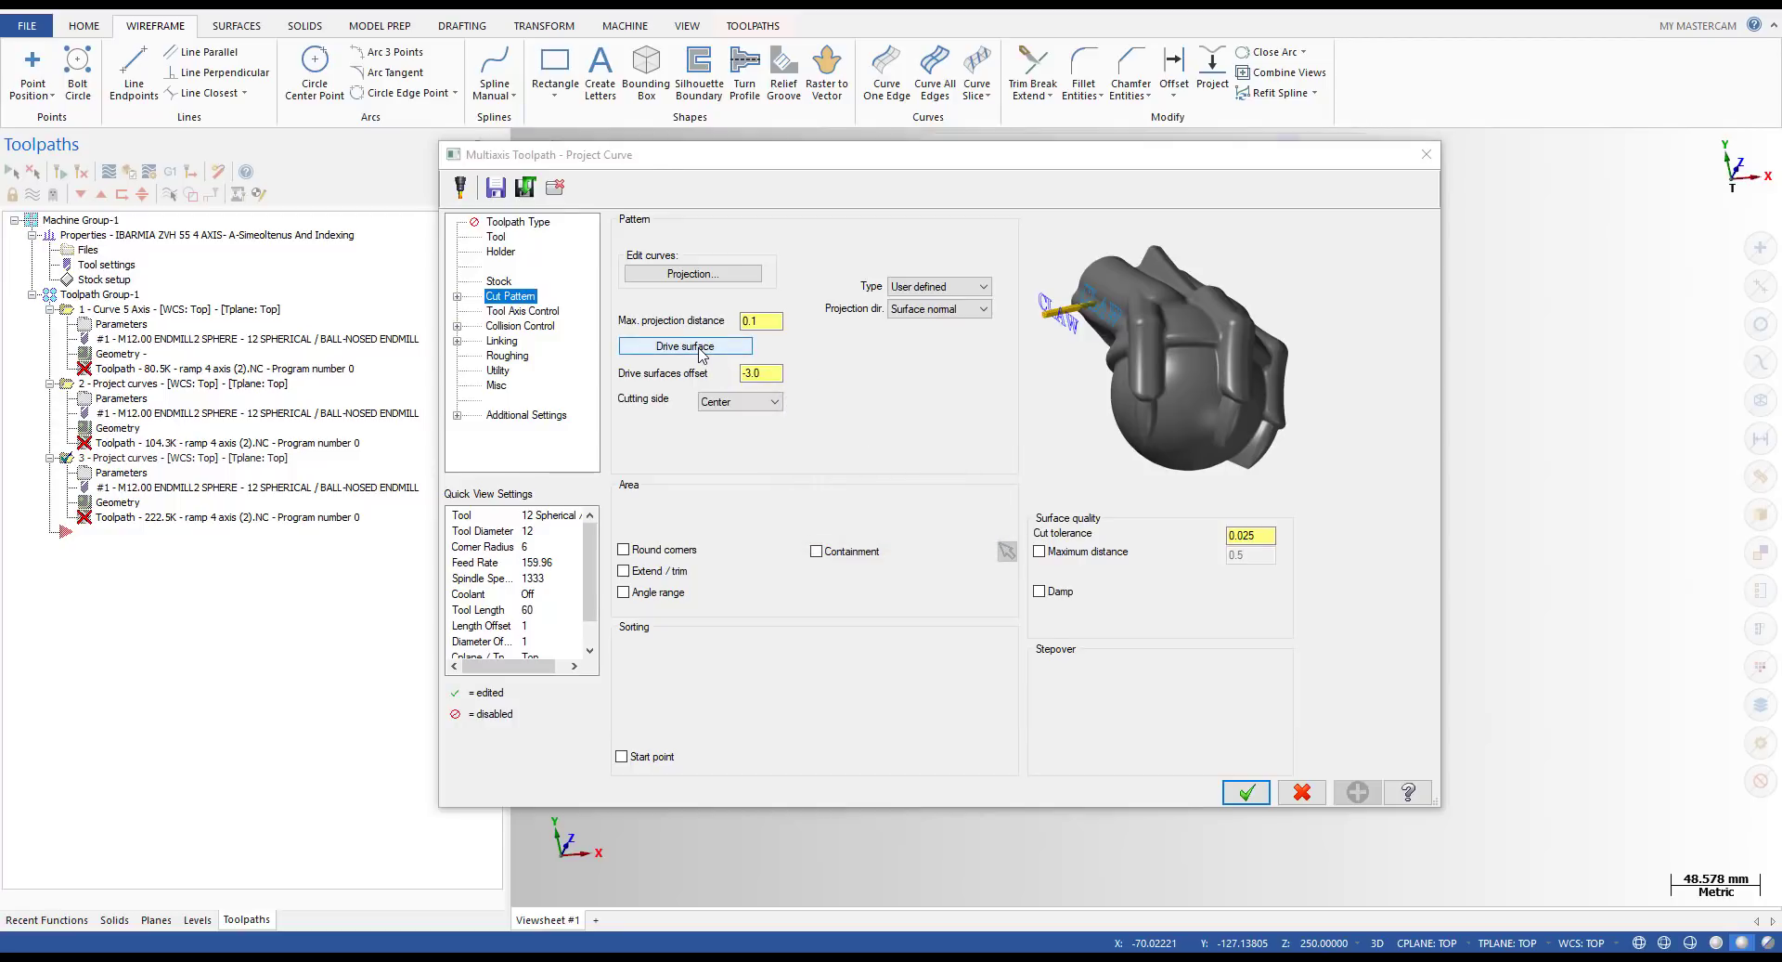
{"action": "left_click", "coordinate": [701, 347]}
{"action": "left_click", "coordinate": [811, 588]}
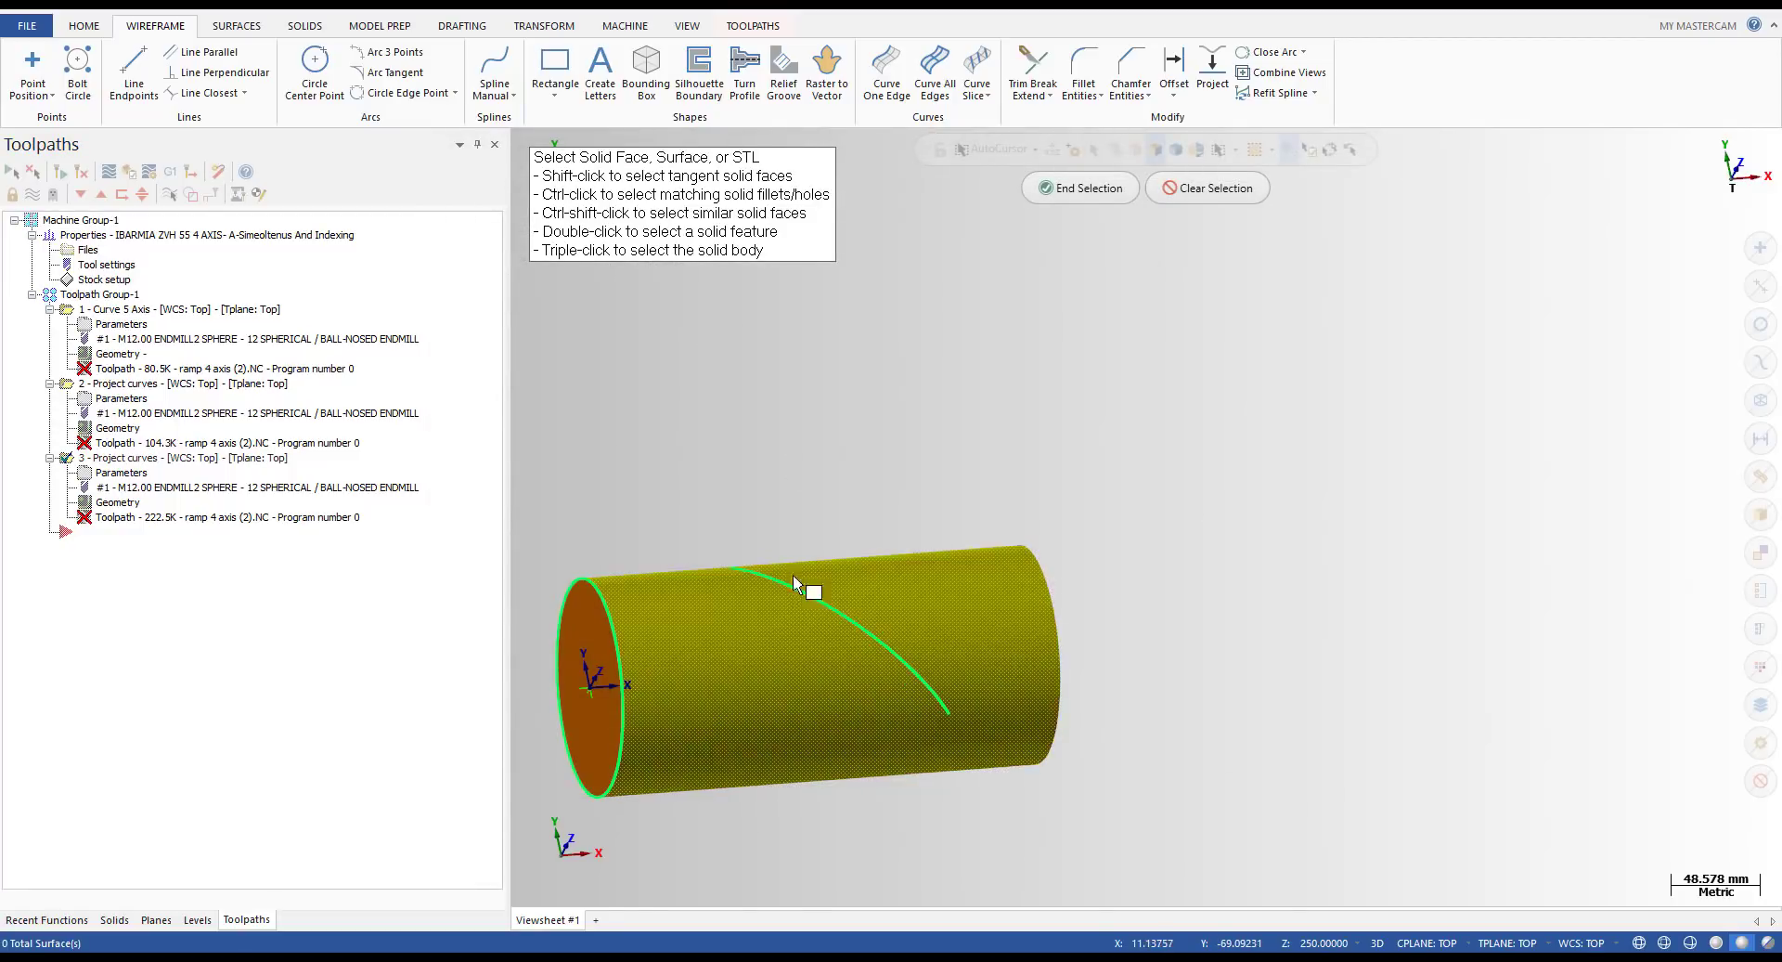
{"action": "left_click", "coordinate": [1082, 190]}
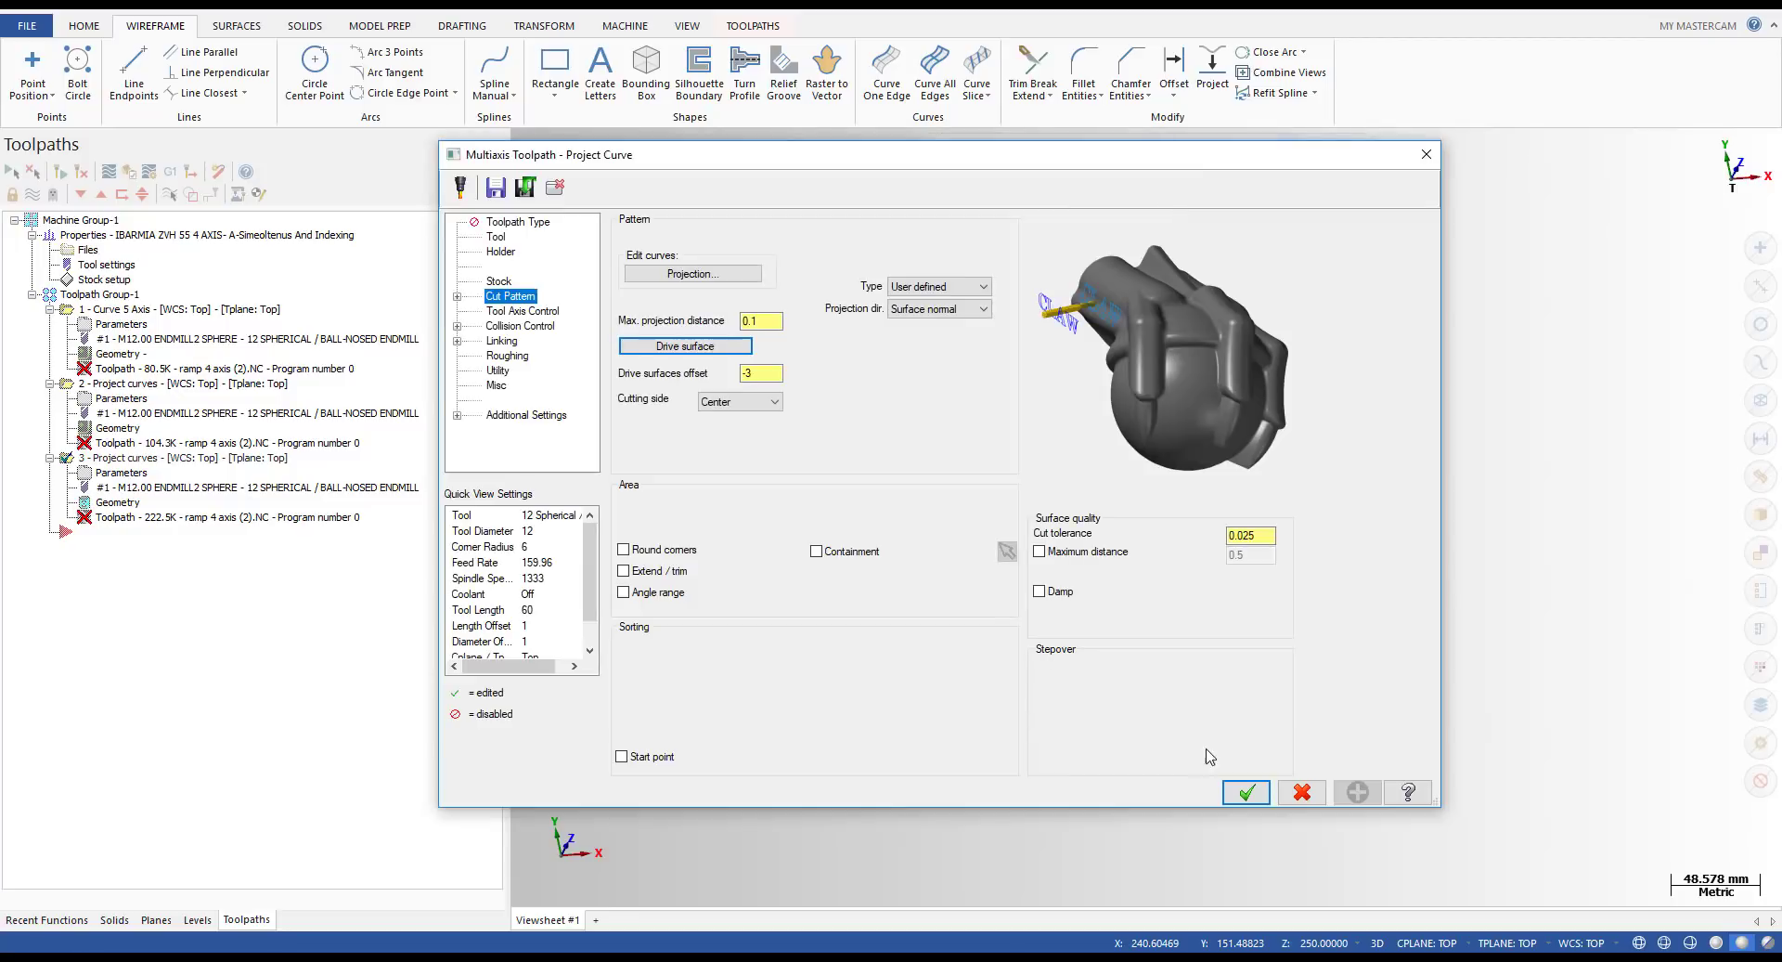
{"action": "left_click", "coordinate": [1234, 794]}
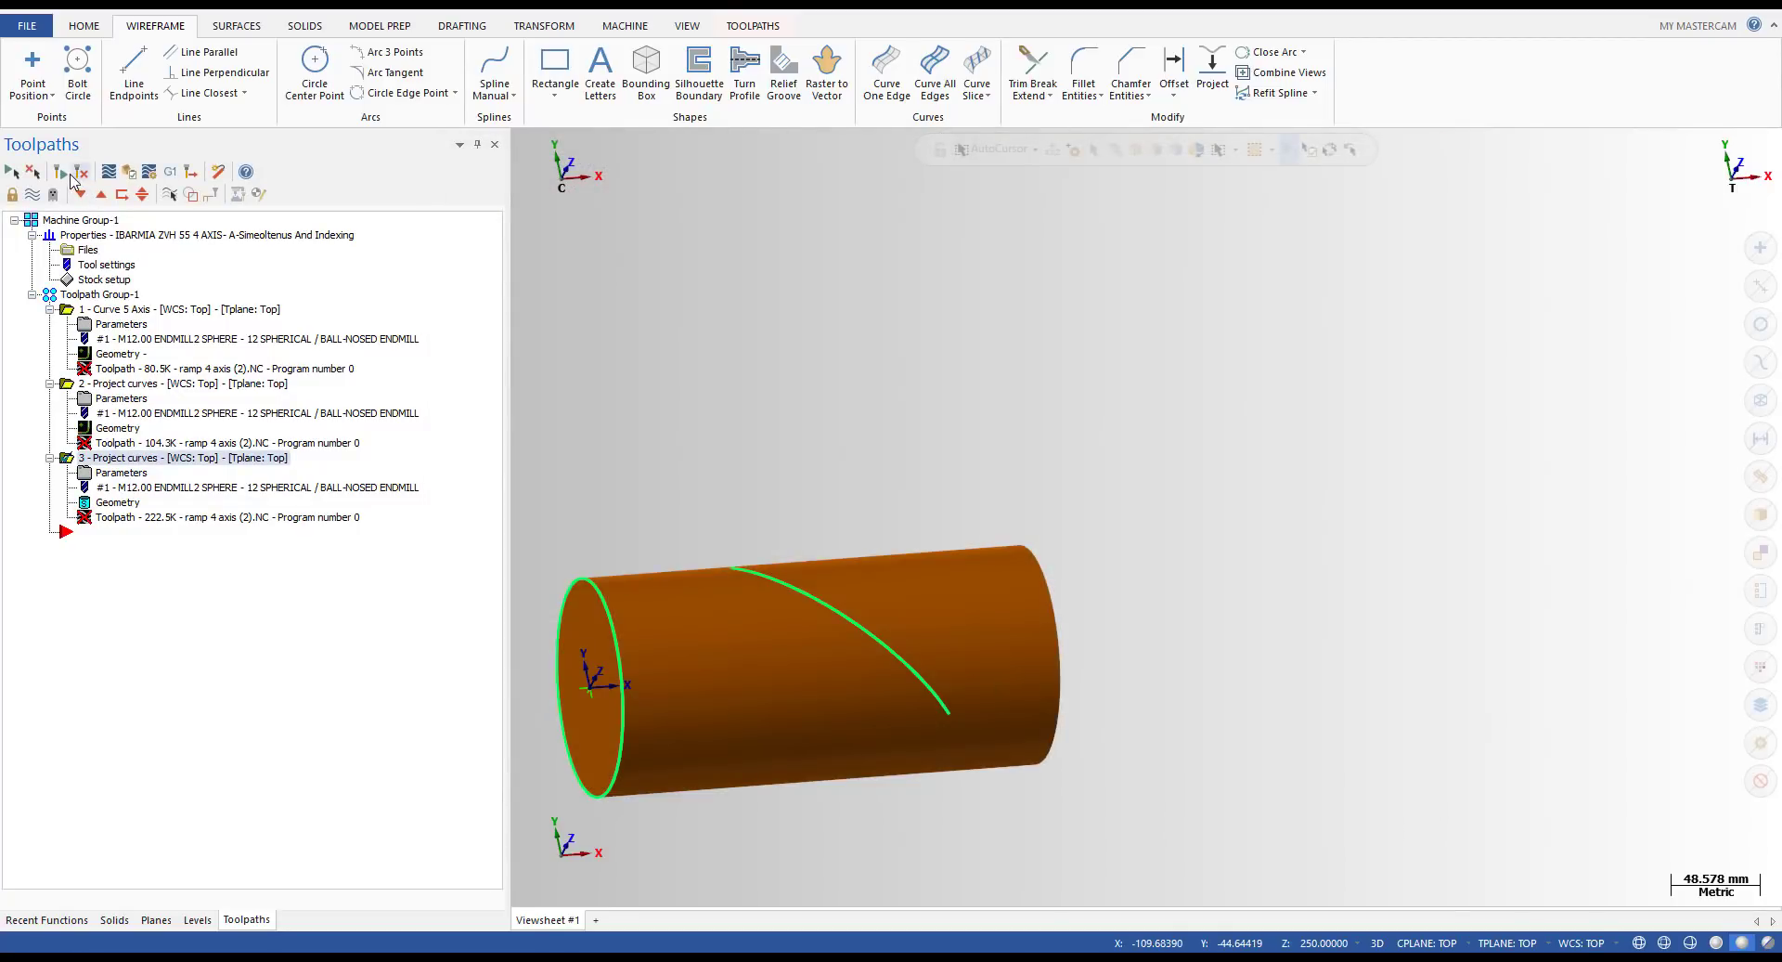
- Regenerate the third operation and backplot its toolpath along the cylinder's diagonal spline
{"action": "left_click", "coordinate": [63, 172]}
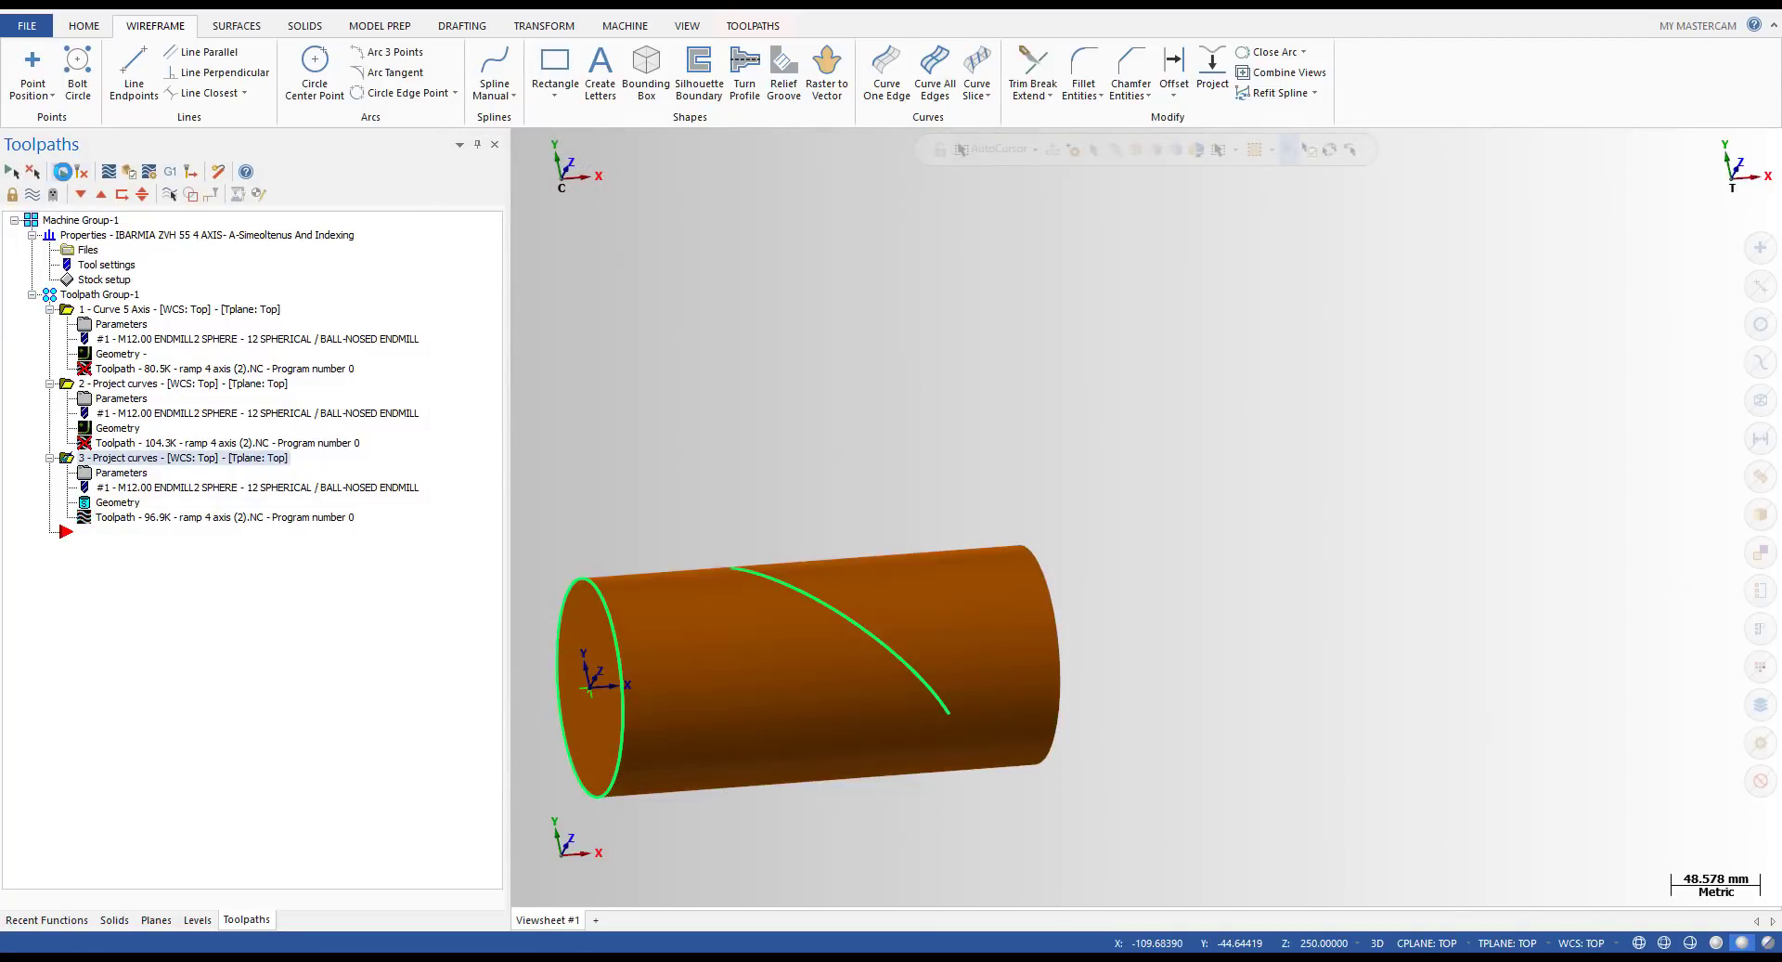
{"action": "left_click", "coordinate": [138, 520]}
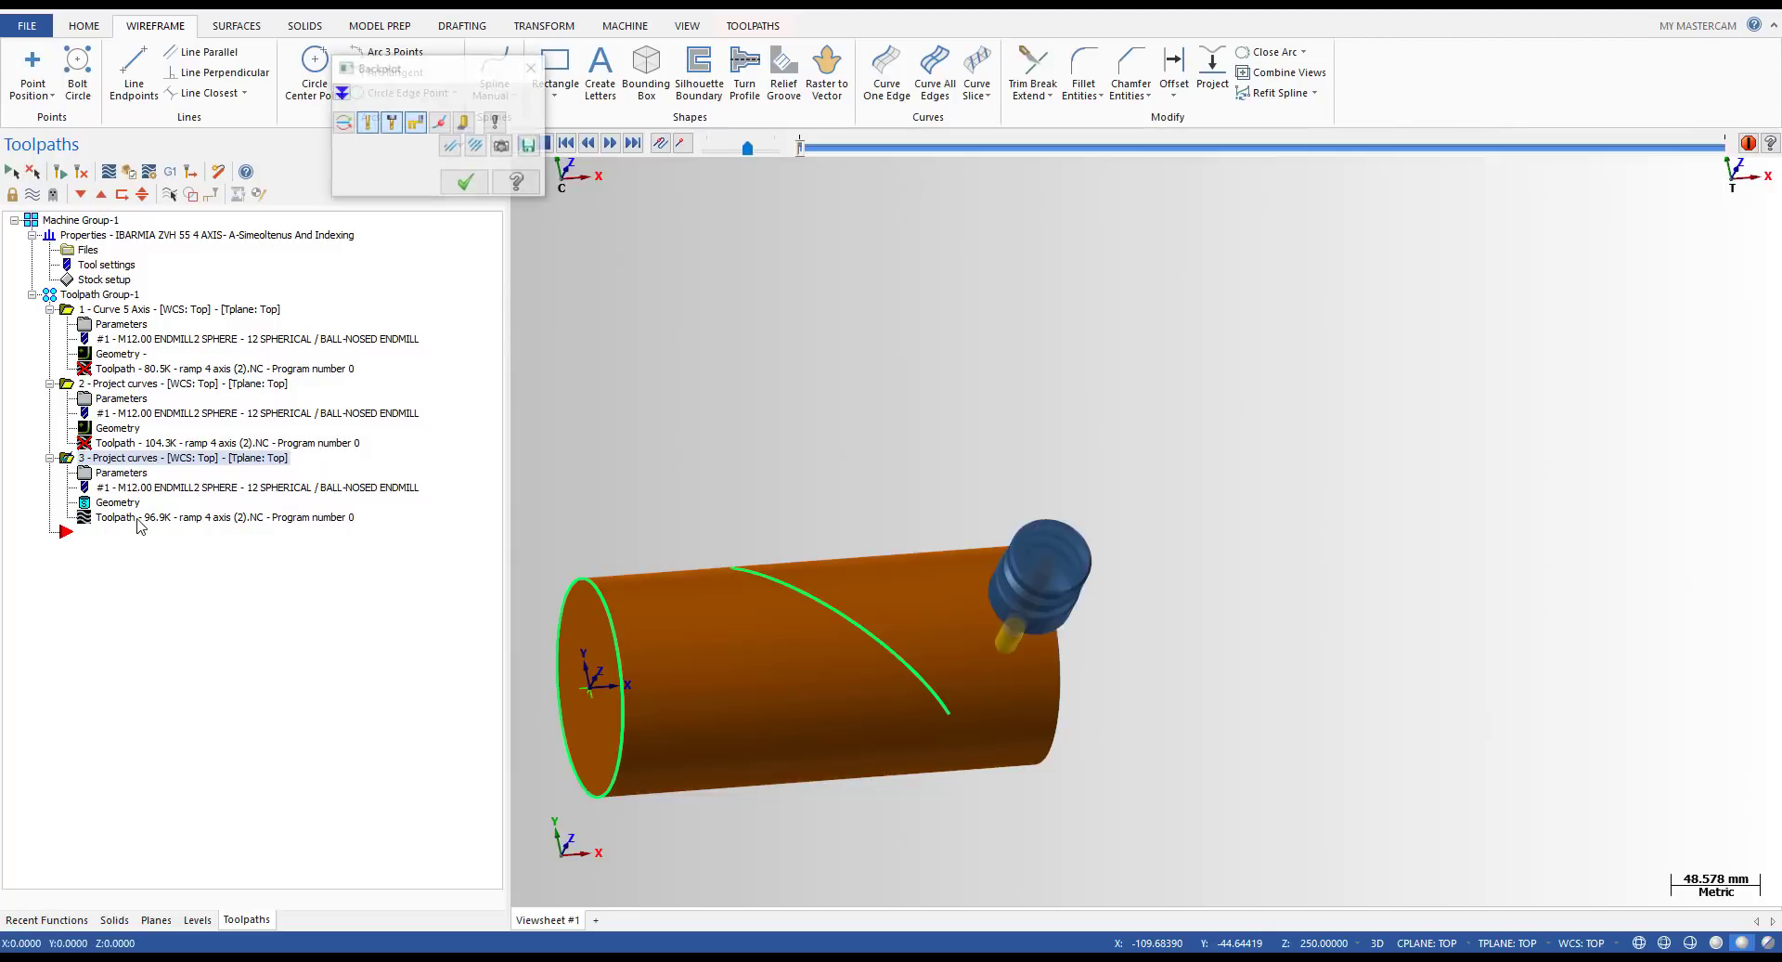
{"action": "middle_click_drag", "start_coordinate": [852, 492], "coordinate": [852, 432]}
{"action": "scroll", "coordinate": [851, 432], "scroll_direction": "up", "scroll_amount": 1}
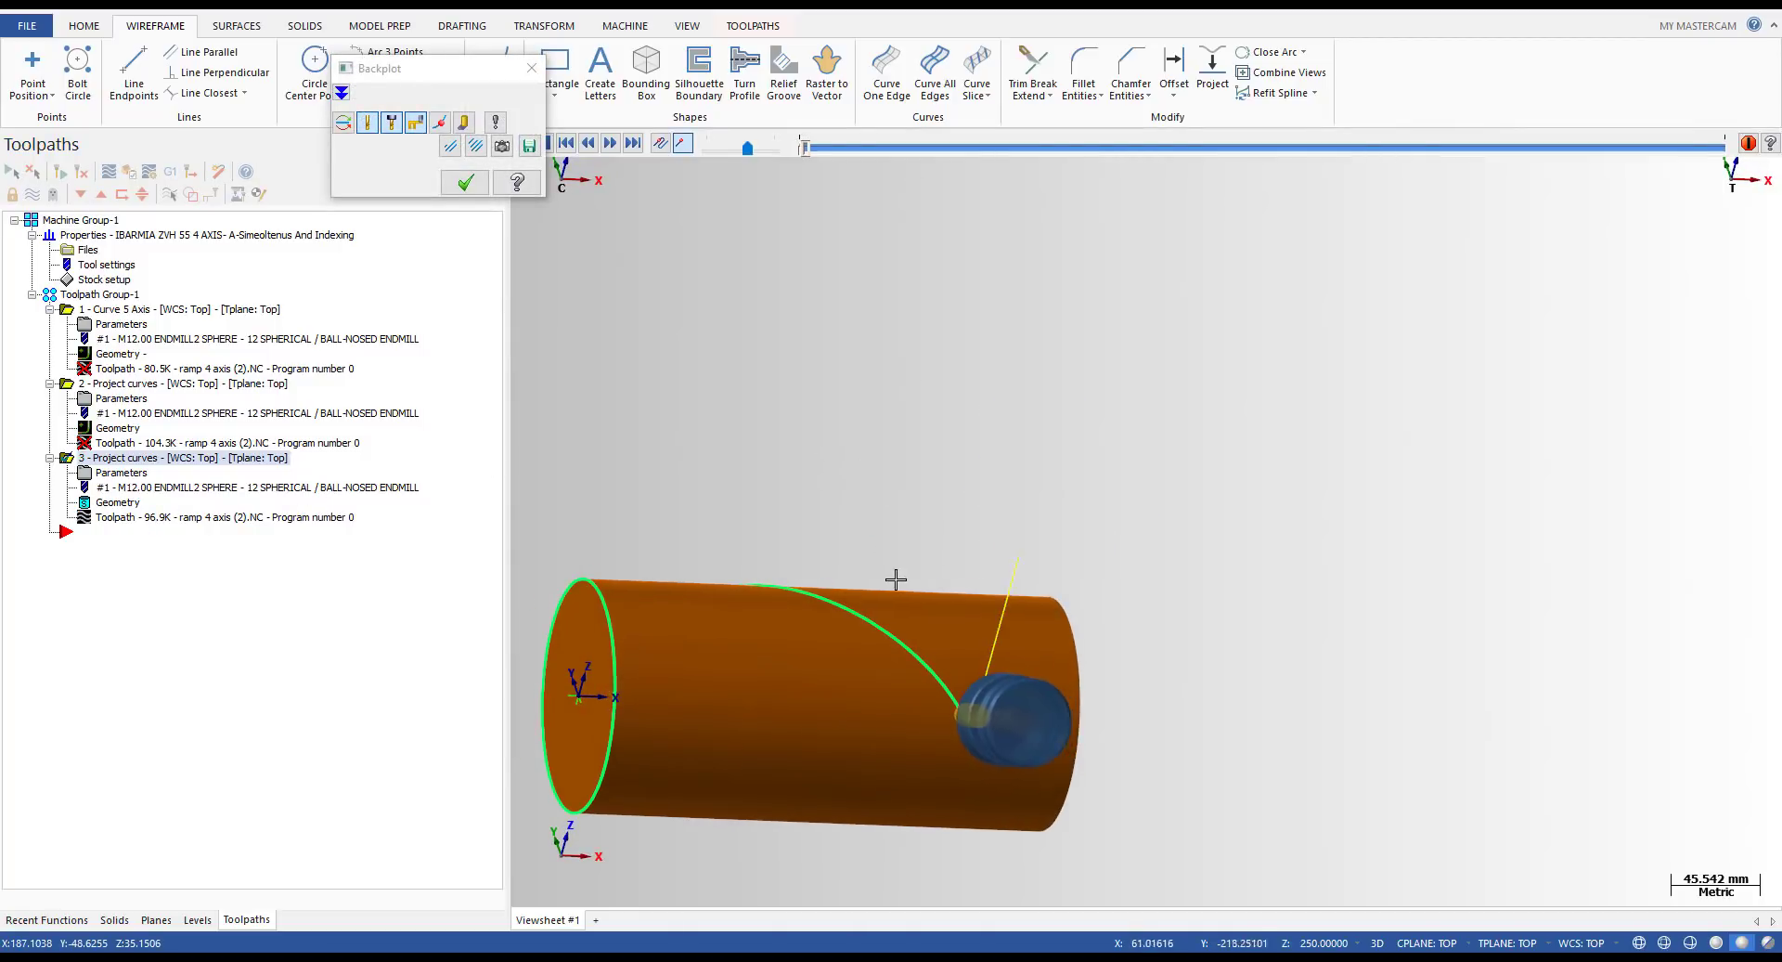
{"action": "middle_click_drag", "start_coordinate": [895, 580], "coordinate": [971, 589]}
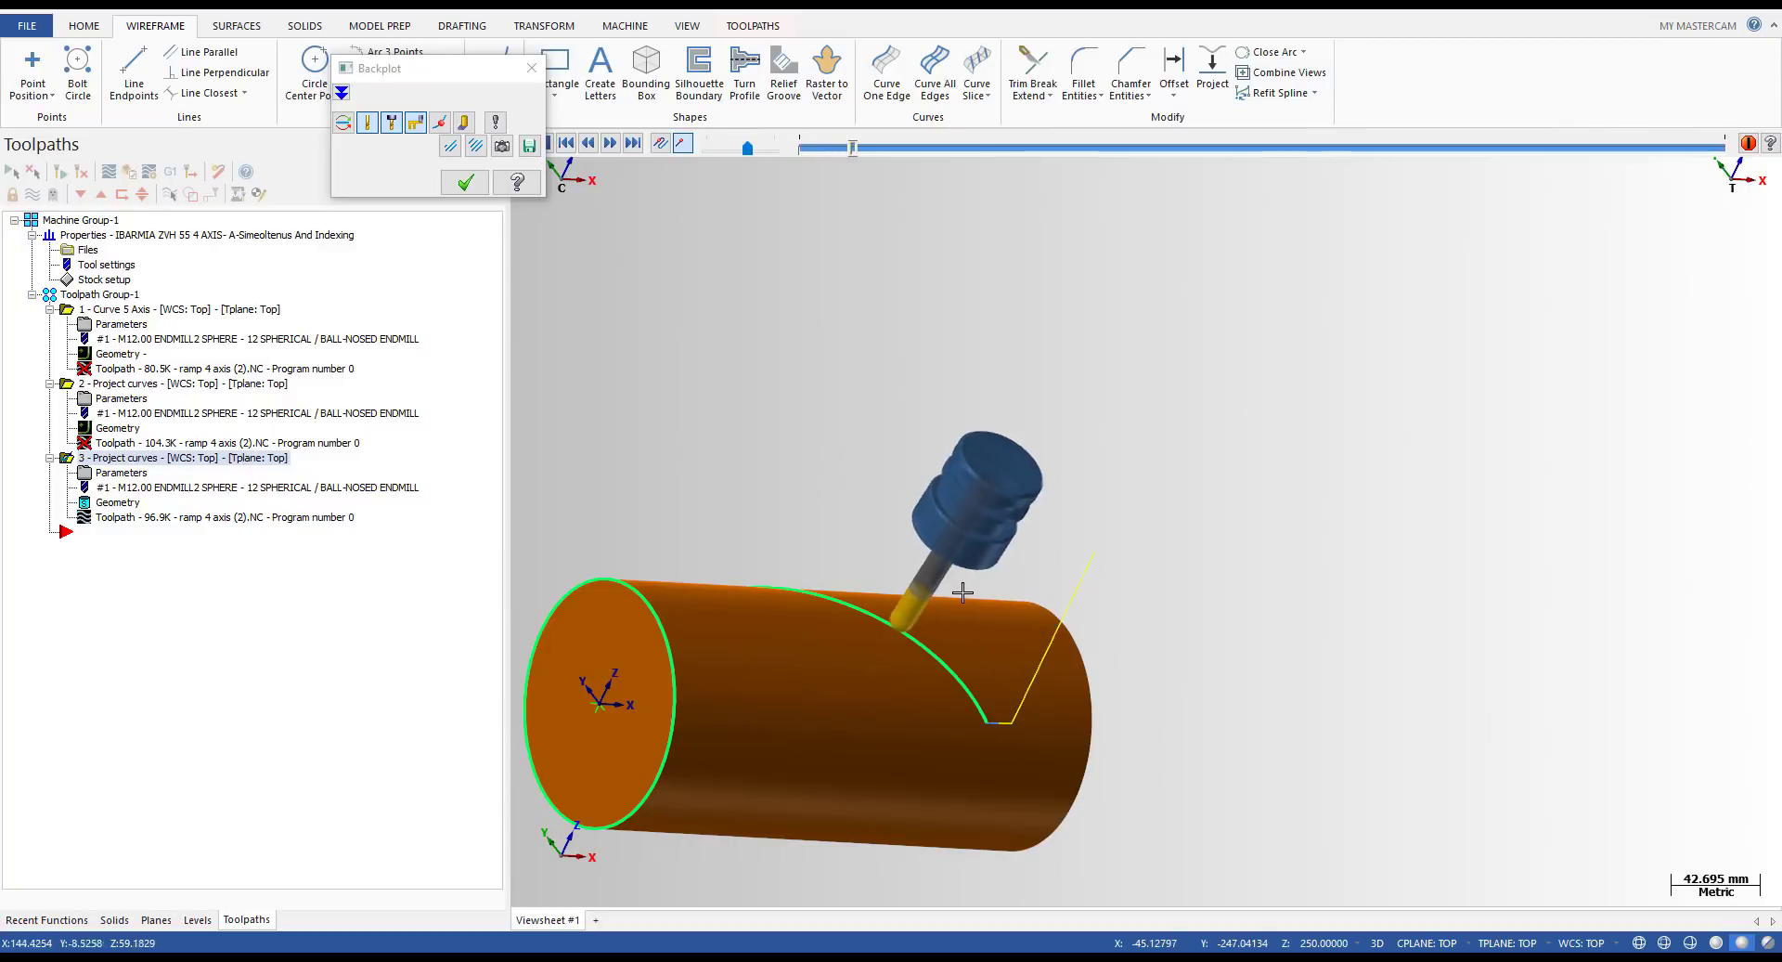
- Examine the backplotted ramp motion along the diagonal spline, comparing the cylinder in wireframe and shaded display from several angles
{"action": "key", "text": "alt+s"}
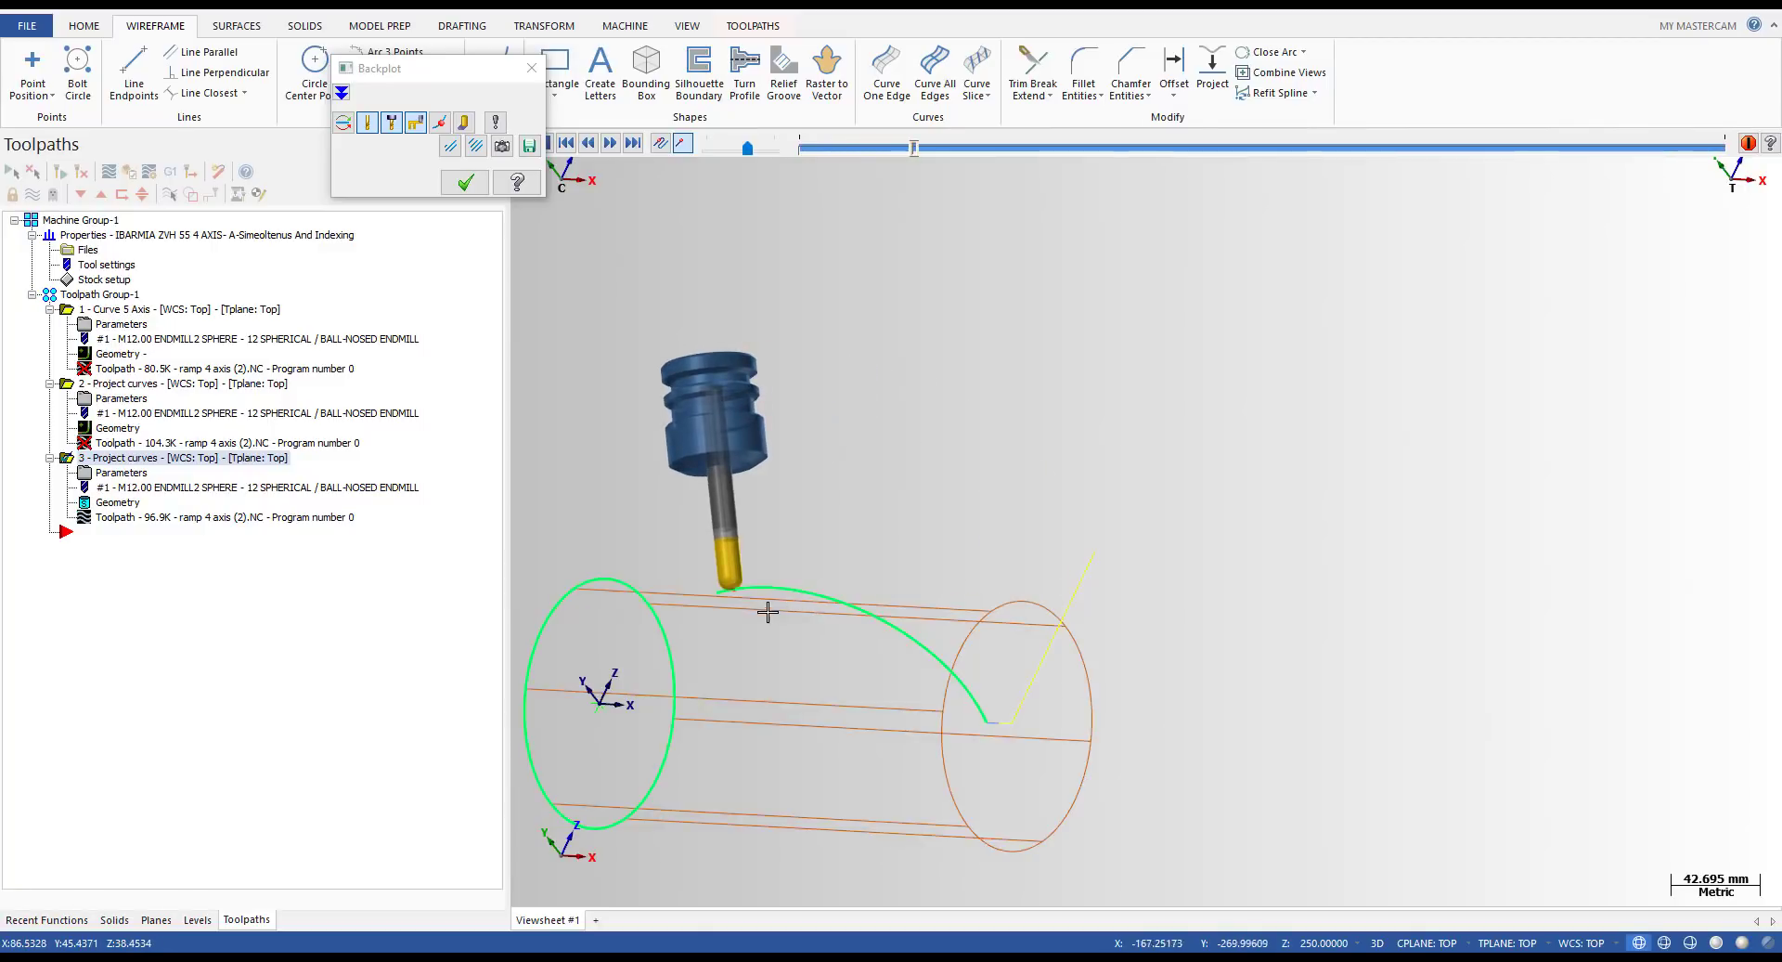
{"action": "middle_click_drag", "start_coordinate": [767, 610], "coordinate": [741, 636]}
{"action": "scroll", "coordinate": [740, 635], "scroll_direction": "up", "scroll_amount": 3}
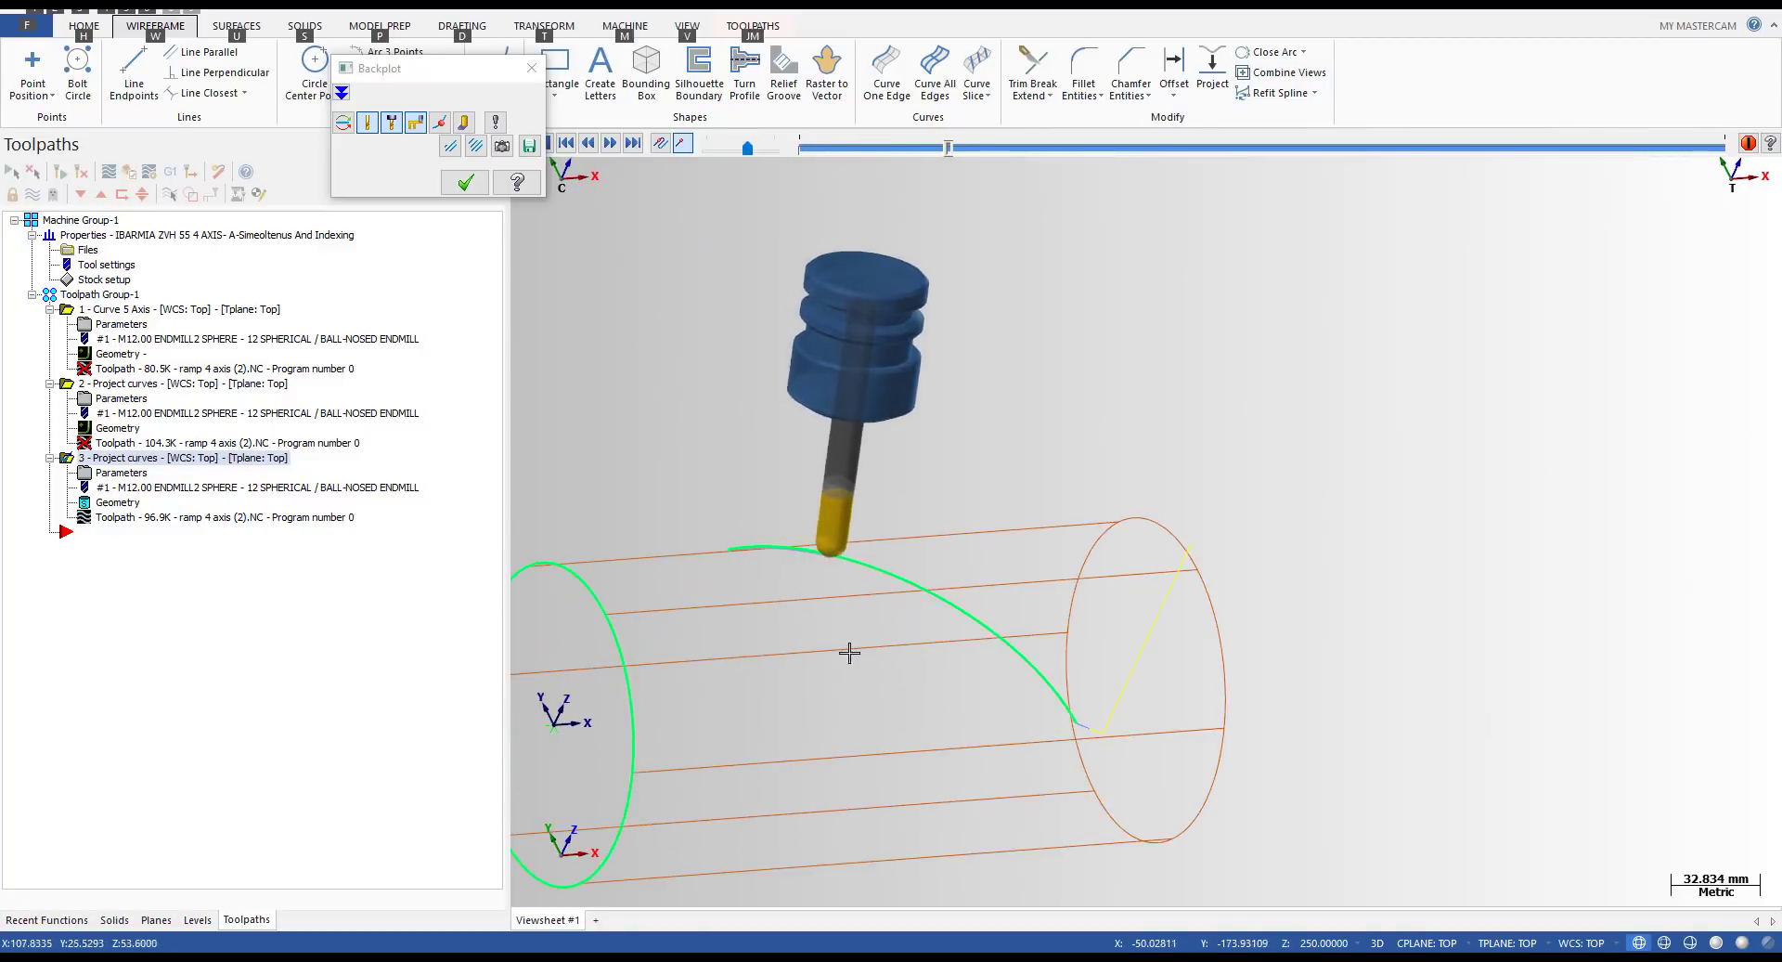
{"action": "scroll", "coordinate": [854, 655], "scroll_direction": "up", "scroll_amount": 4}
{"action": "mouse_move", "coordinate": [855, 653]}
{"action": "middle_mouse_down"}
{"action": "mouse_move", "coordinate": [895, 609]}
{"action": "mouse_move", "coordinate": [863, 557]}
{"action": "middle_mouse_up"}
{"action": "key", "text": "alt+s"}
{"action": "scroll", "coordinate": [864, 557], "scroll_direction": "down", "scroll_amount": 3}
{"action": "scroll", "coordinate": [827, 473], "scroll_direction": "down", "scroll_amount": 2}
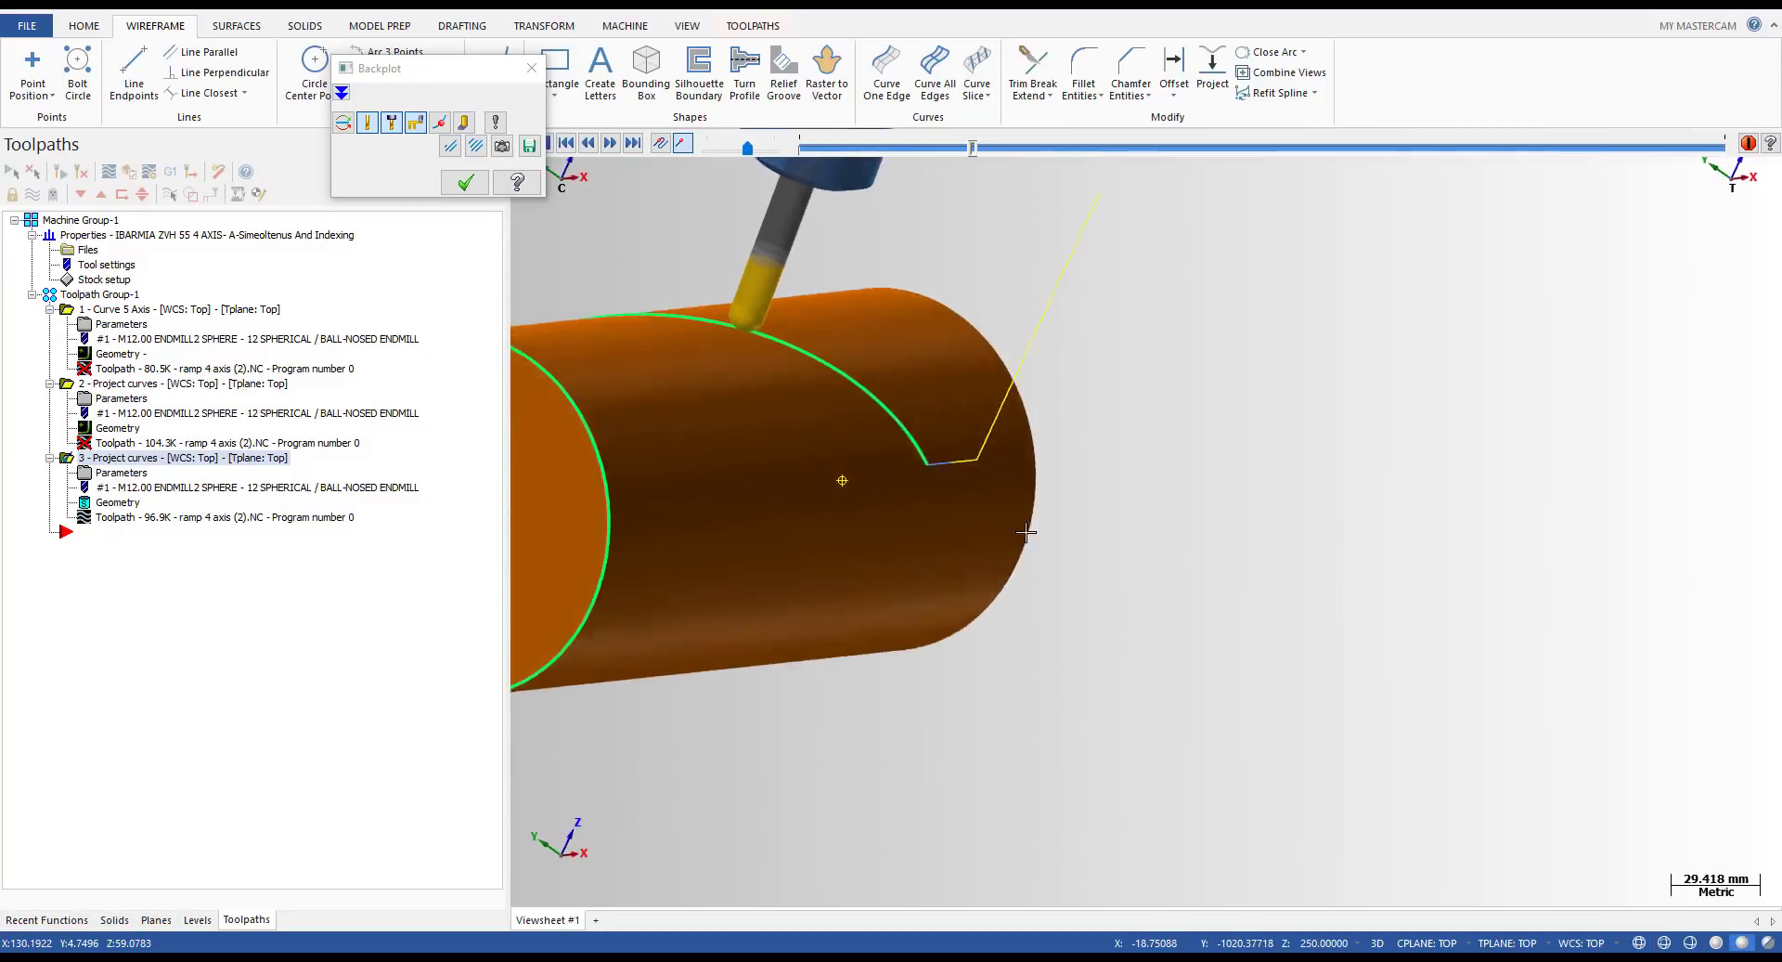
{"action": "middle_click_drag", "start_coordinate": [840, 481], "coordinate": [1062, 533]}
{"action": "key", "text": "alt+s"}
{"action": "key", "text": "alt"}
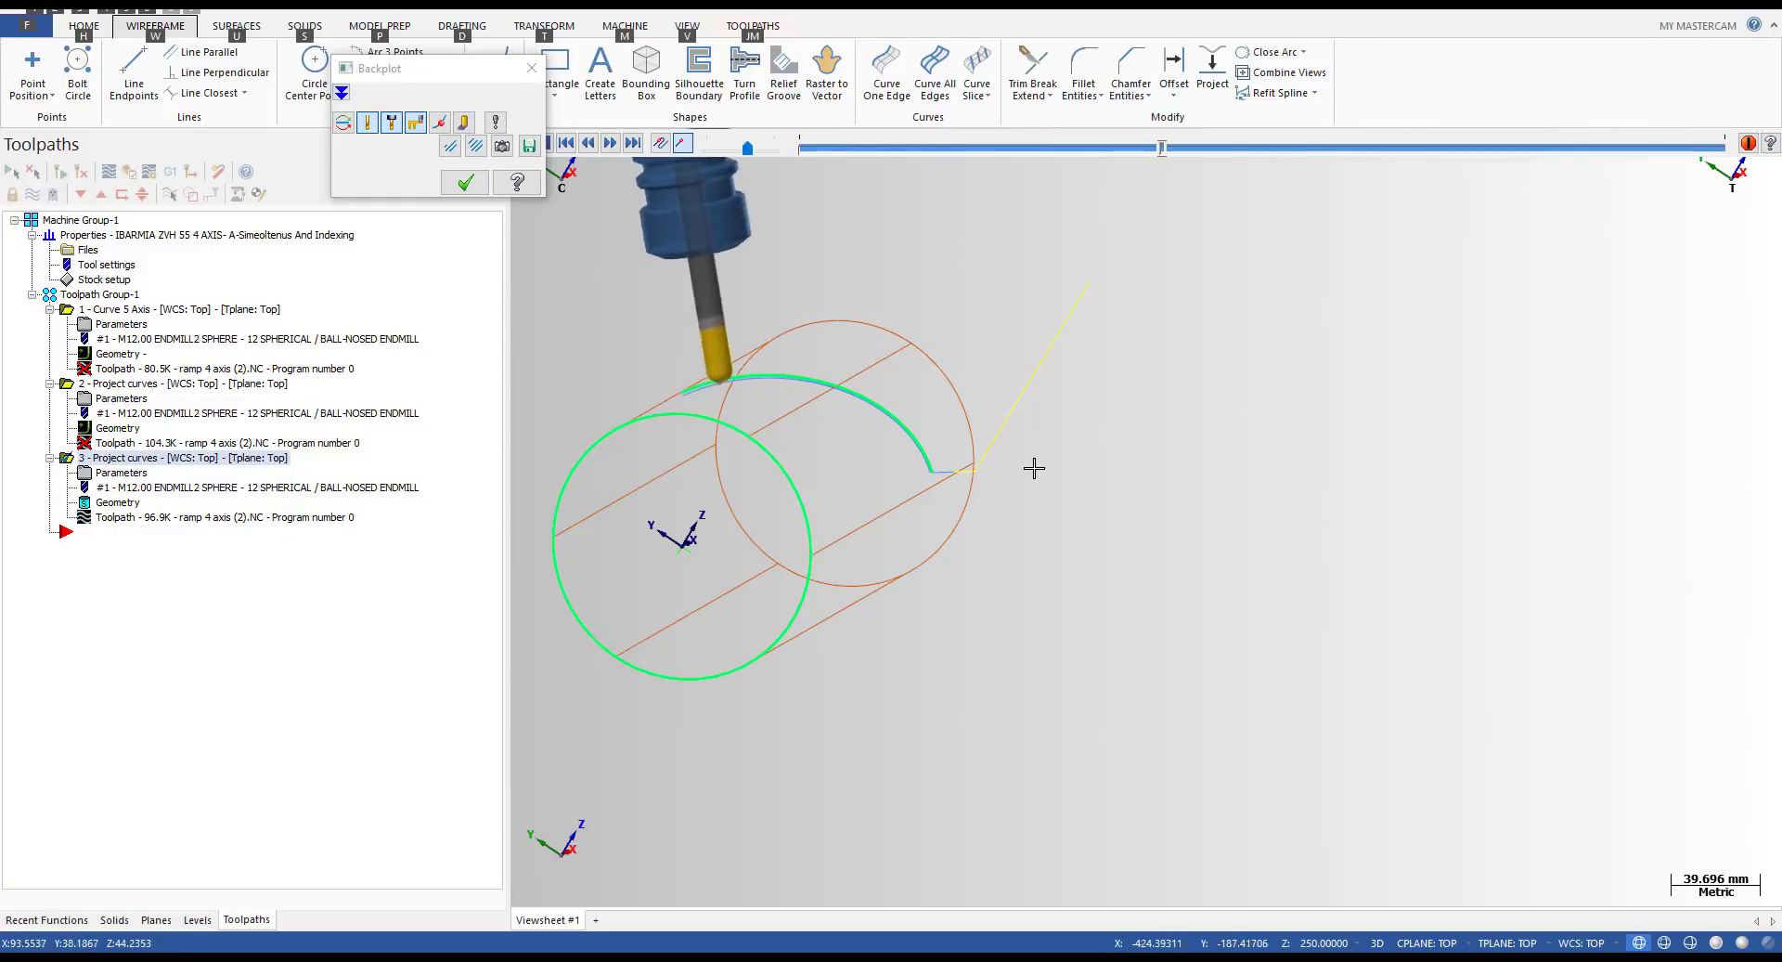
- Scrub the backplot to its last ramped passes, inspect the deepening cut in wireframe and shaded display, and close the backplot
{"action": "scroll", "coordinate": [948, 450], "scroll_direction": "up", "scroll_amount": 2}
{"action": "key", "text": "alt+s"}
{"action": "scroll", "coordinate": [1065, 467], "scroll_direction": "down", "scroll_amount": 2}
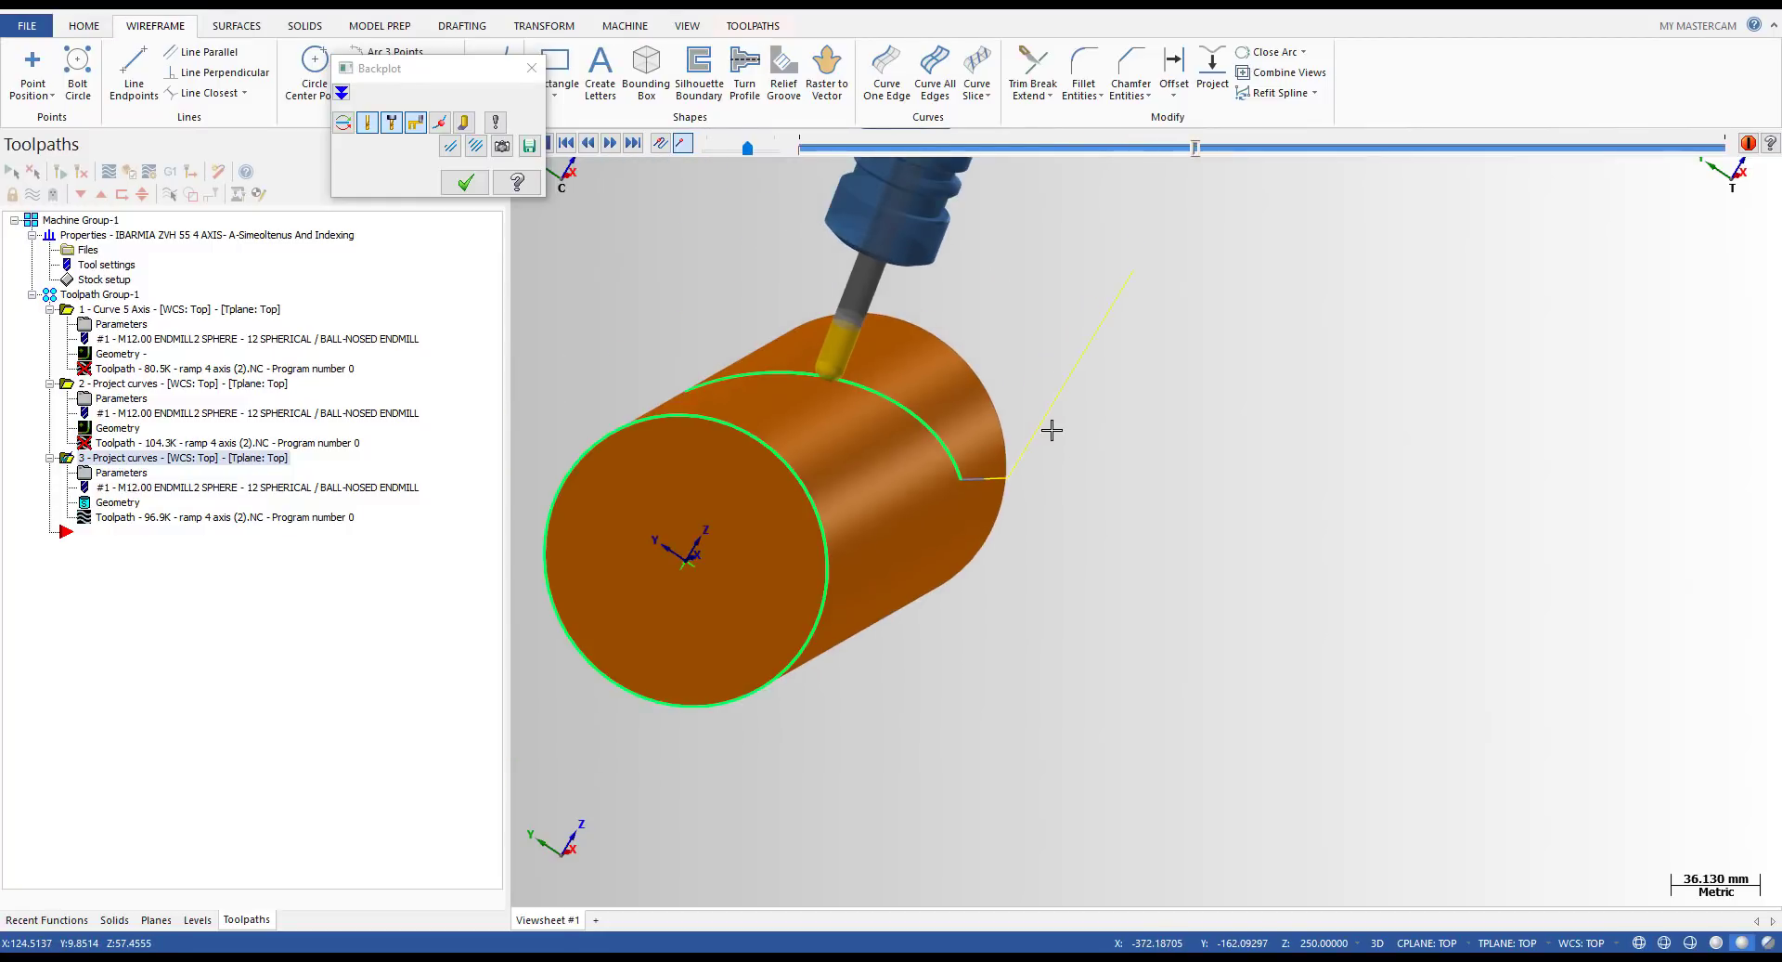
{"action": "key", "text": "alt+s"}
{"action": "key", "text": "alt"}
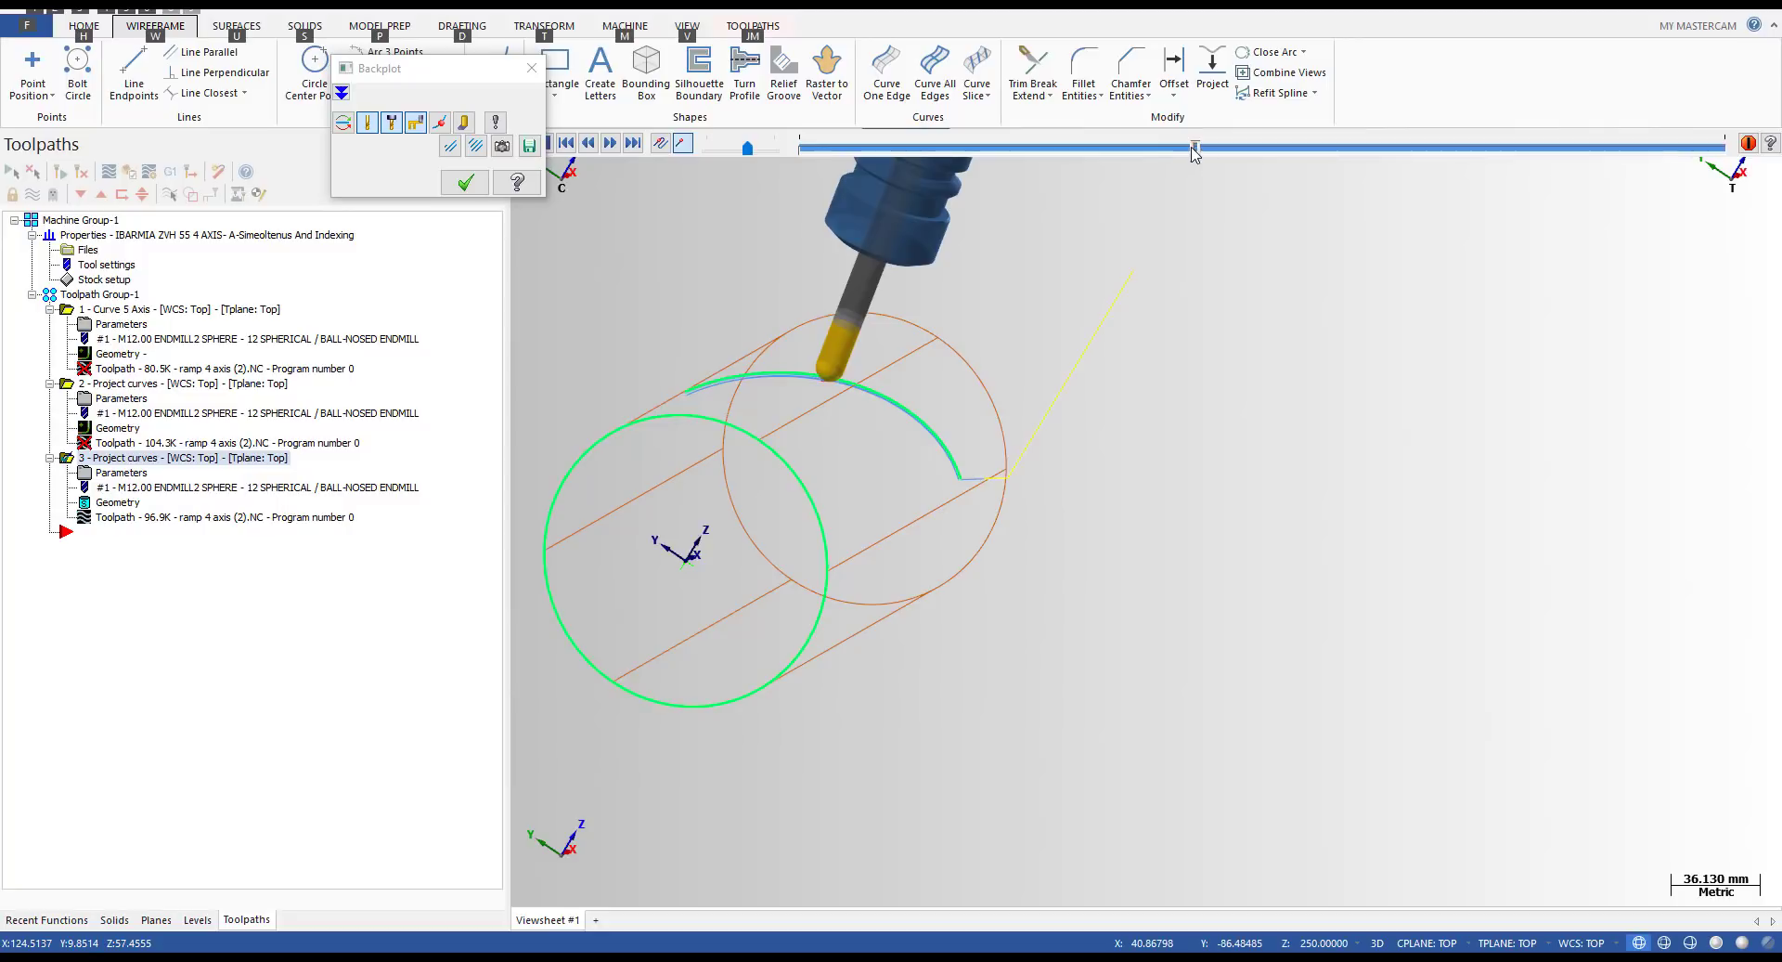
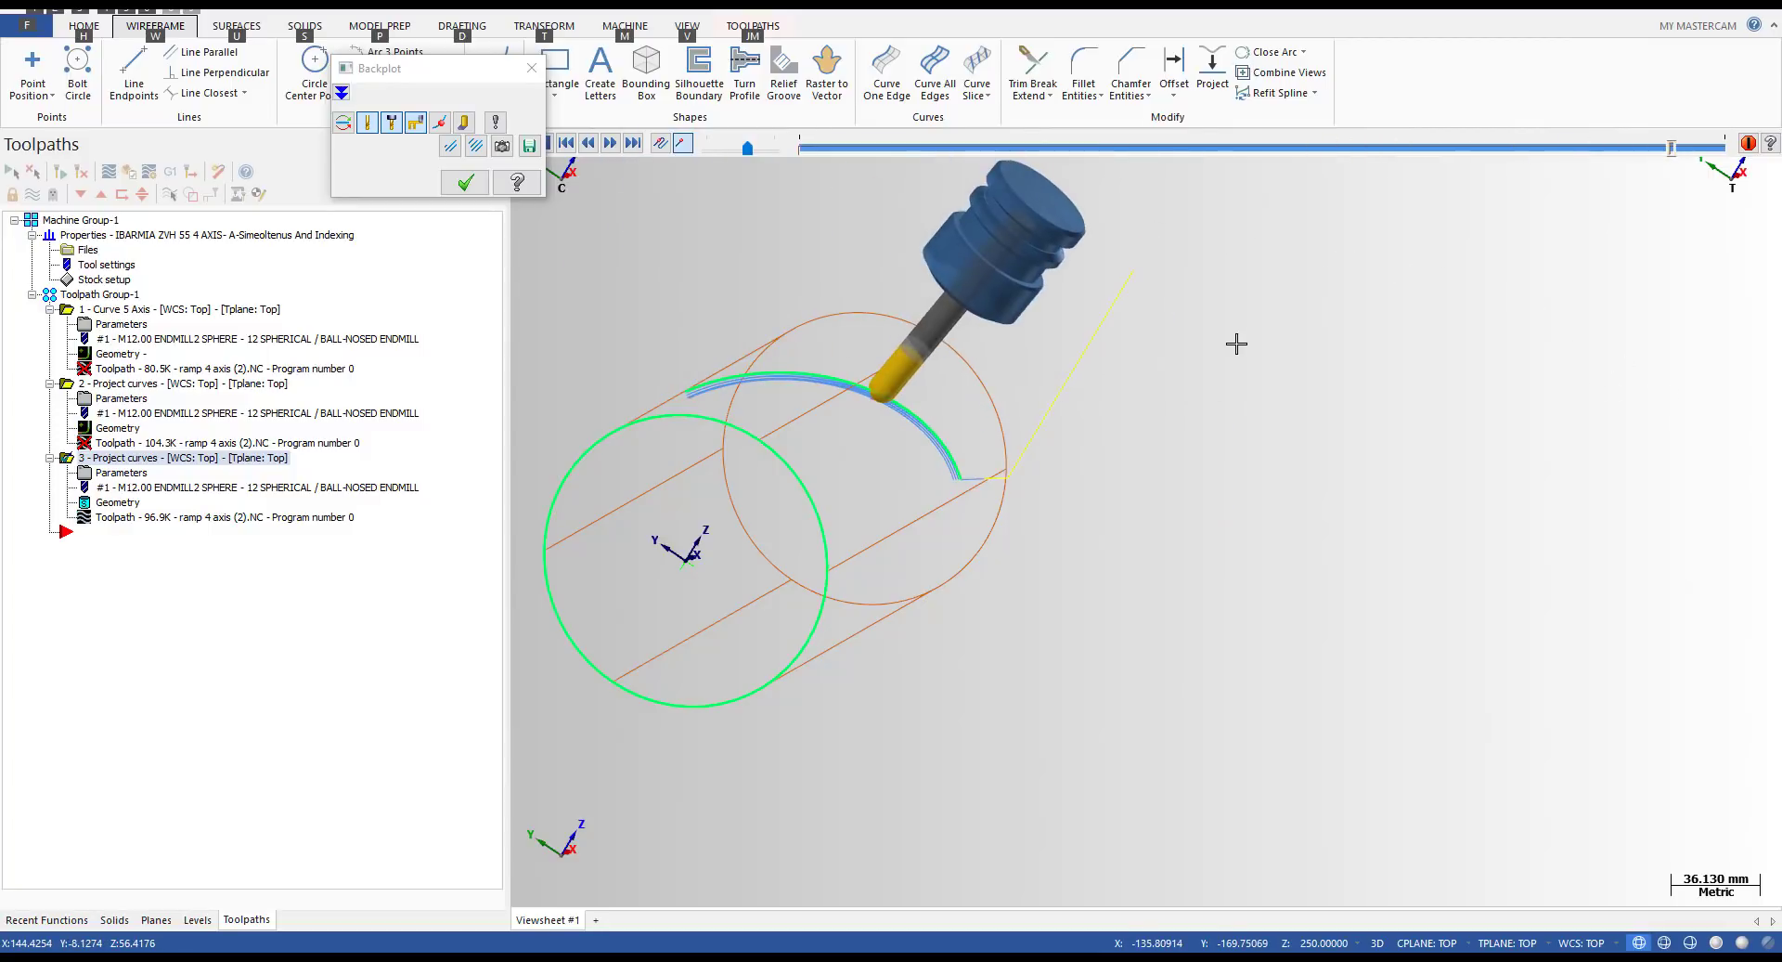
{"action": "key", "text": "alt+s"}
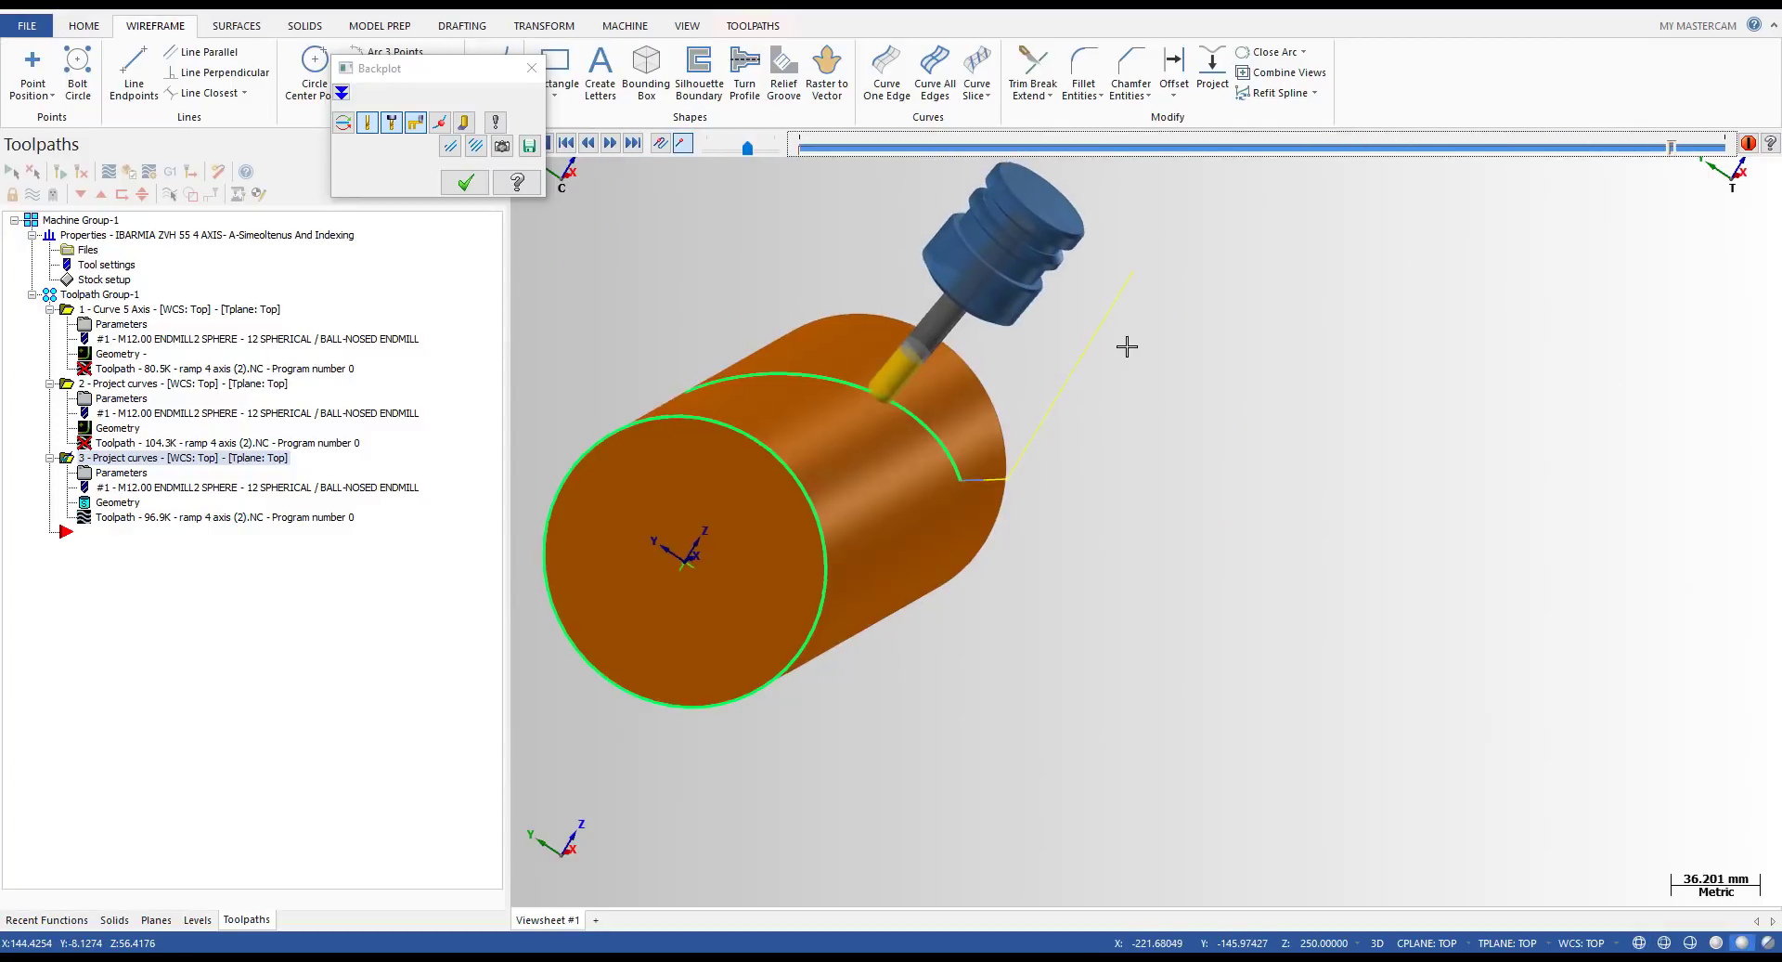
{"action": "key", "text": "alt+1"}
{"action": "key", "text": "alt+s"}
{"action": "middle_click_drag", "start_coordinate": [856, 501], "coordinate": [876, 450]}
{"action": "key", "text": "alt+s"}
{"action": "scroll", "coordinate": [875, 450], "scroll_direction": "down", "scroll_amount": 2}
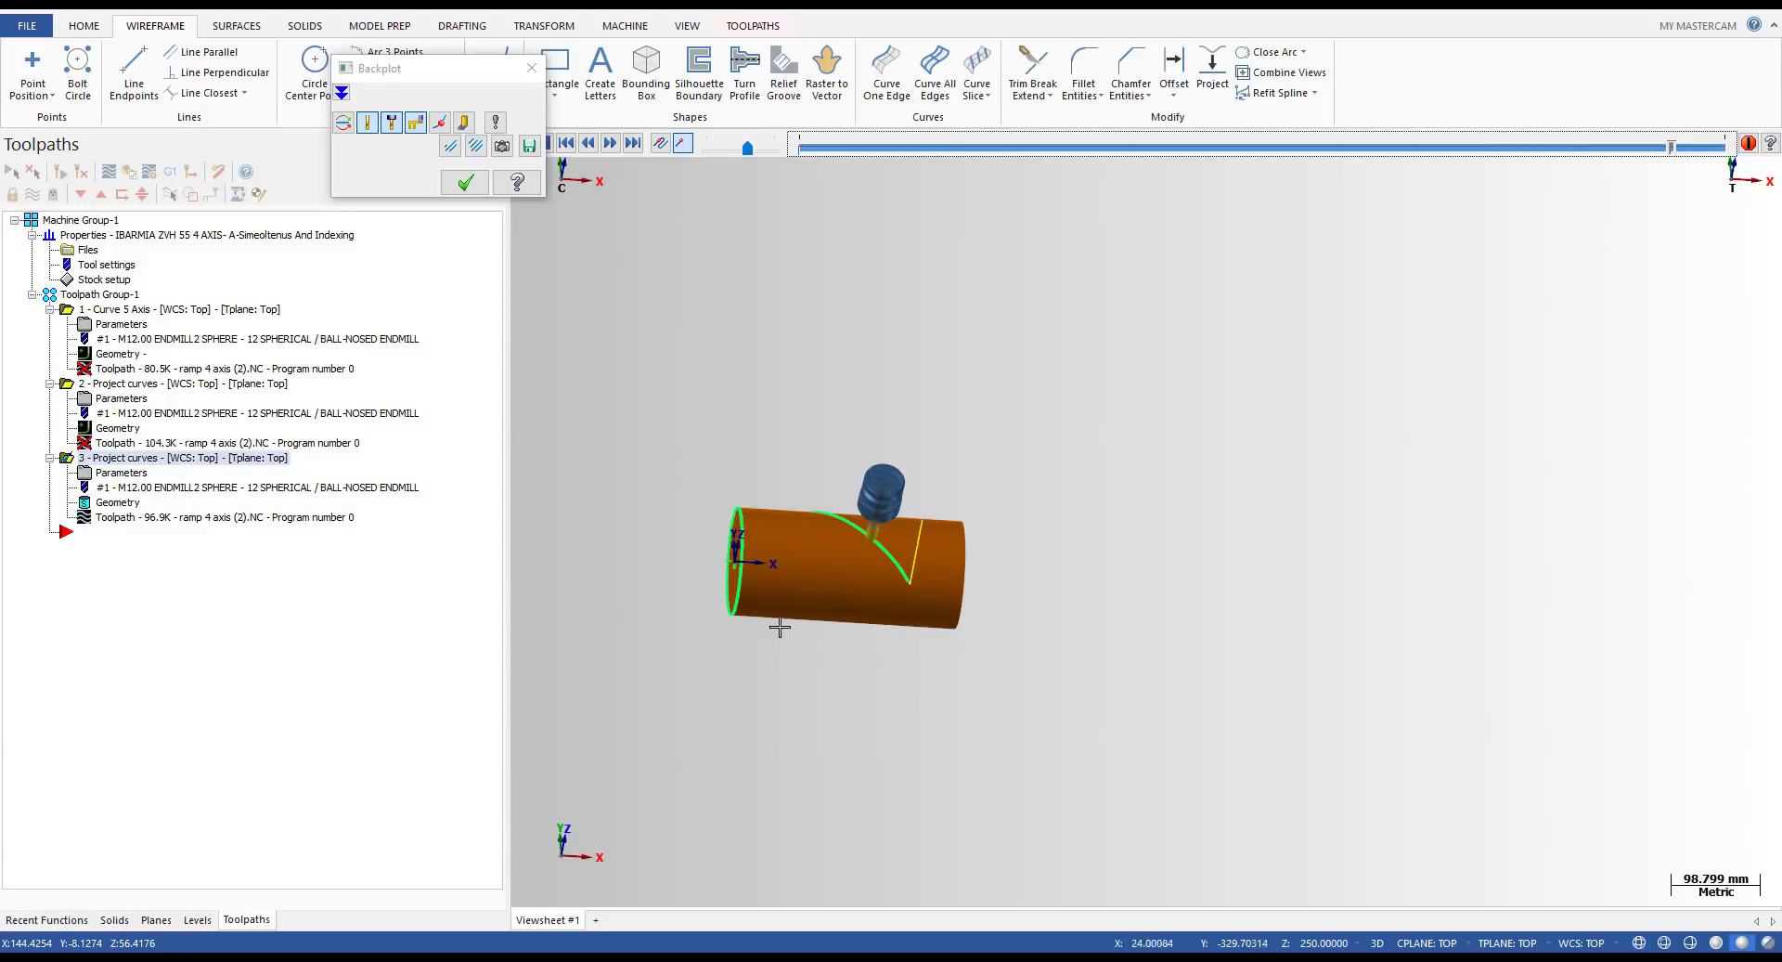
{"action": "left_click", "coordinate": [465, 182]}
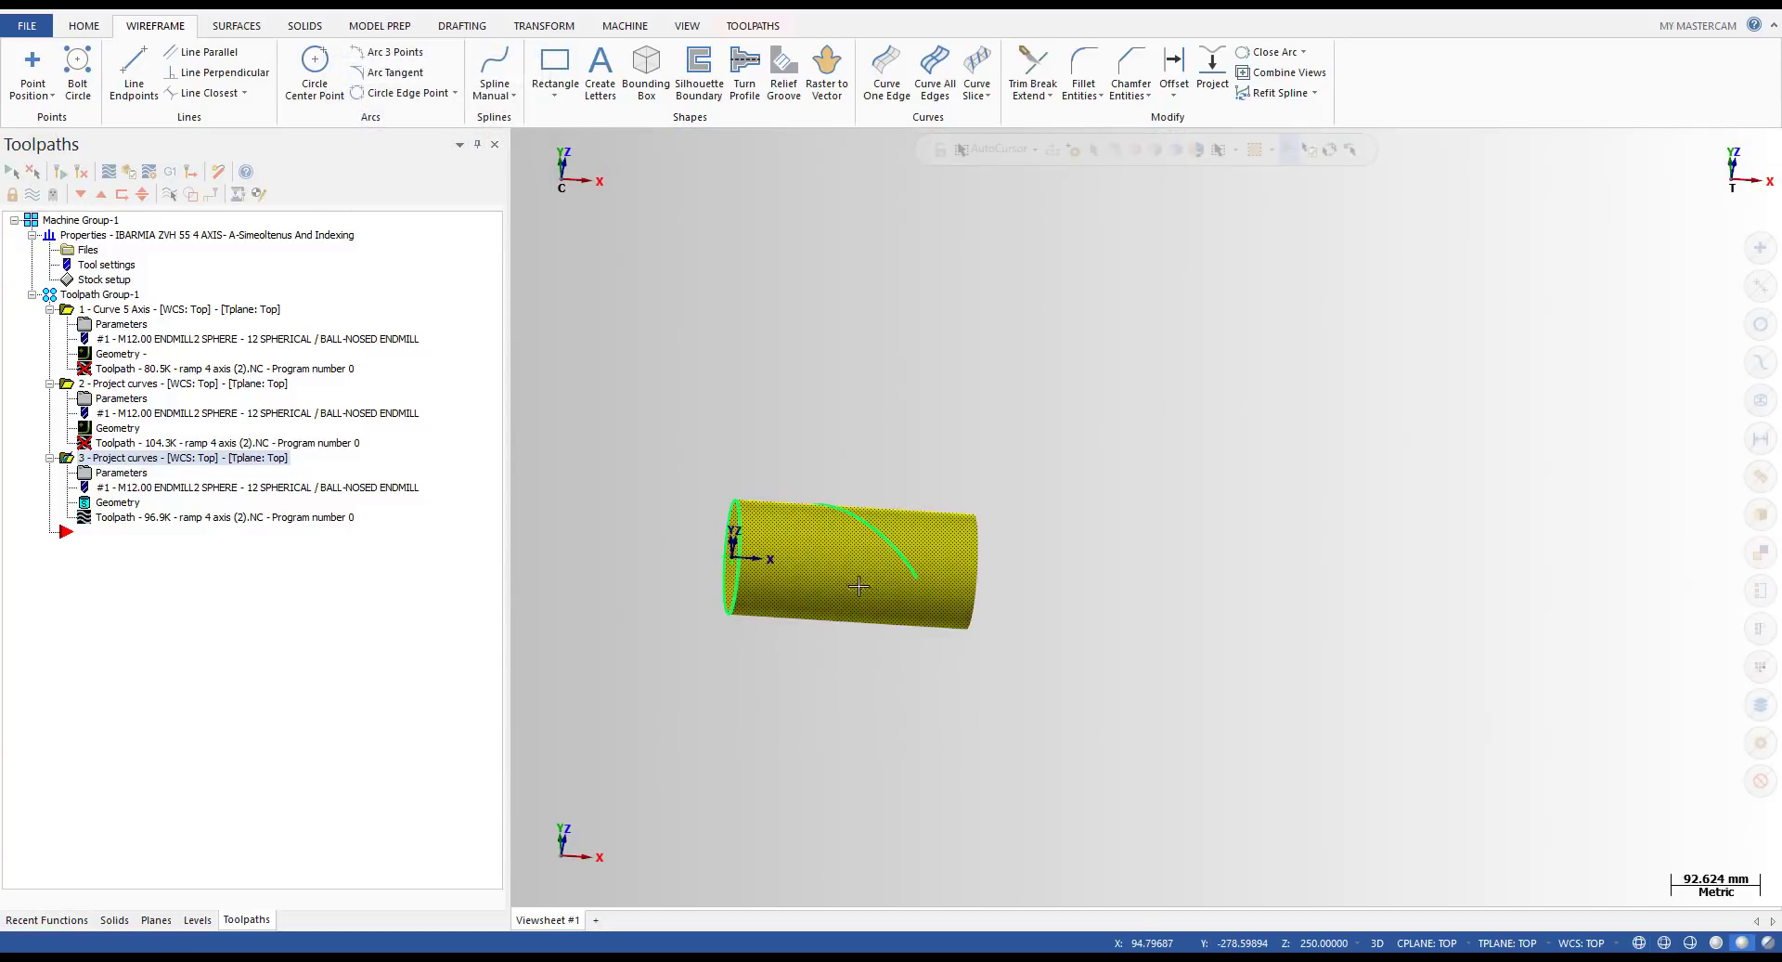
- Define the machine group's stock from the solid cylinder
{"action": "left_click", "coordinate": [104, 278]}
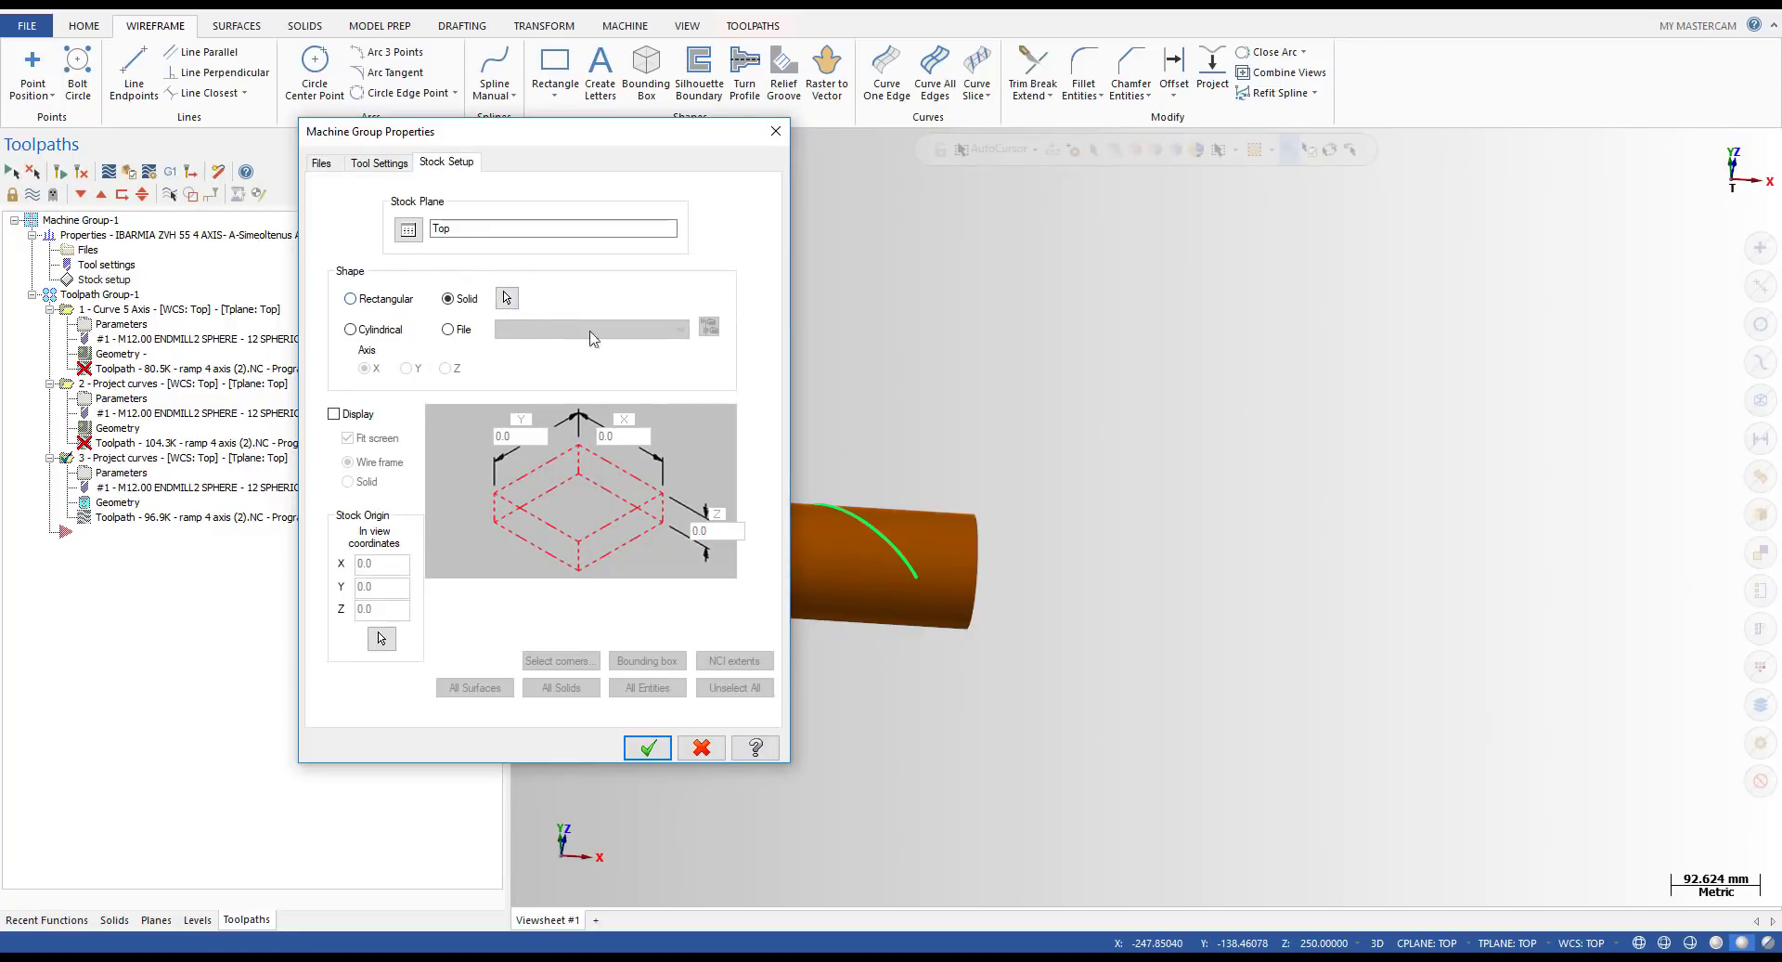
{"action": "left_click", "coordinate": [504, 302]}
{"action": "left_click", "coordinate": [829, 546]}
{"action": "left_click", "coordinate": [647, 746]}
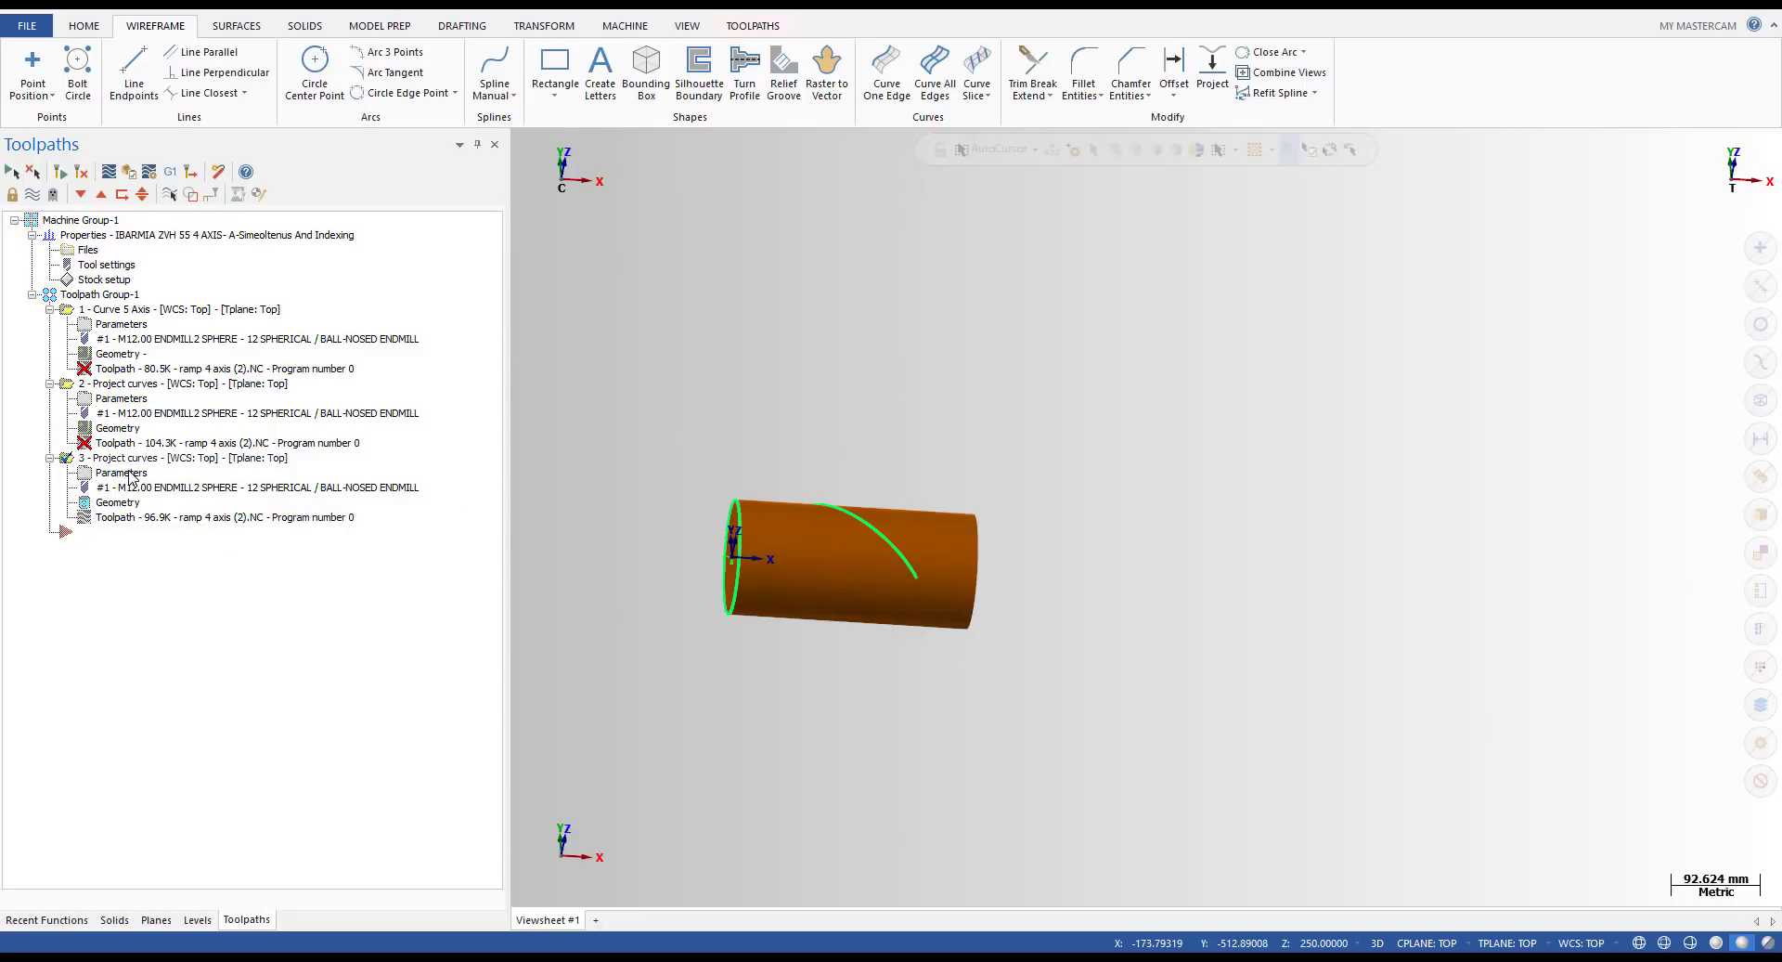
- Set the third operation's depth-cut roughing pass spacing to 0.7 and accept the Project Curve parameters
{"action": "left_click", "coordinate": [121, 472]}
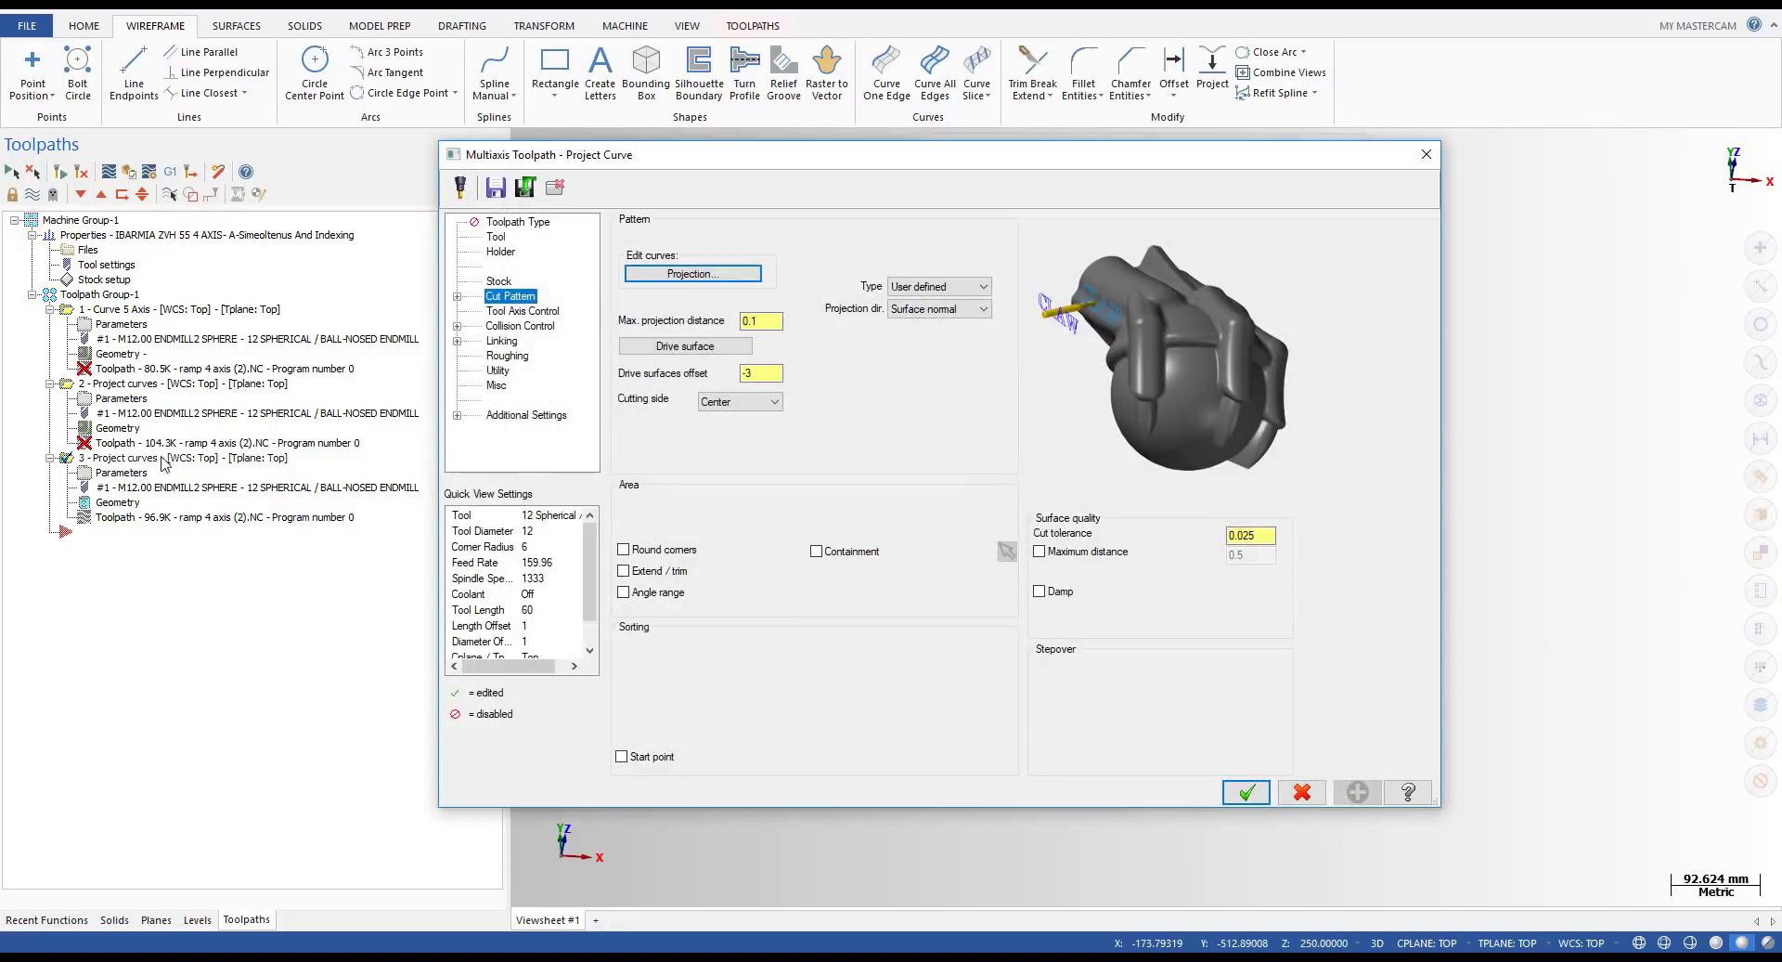
{"action": "left_click", "coordinate": [748, 376]}
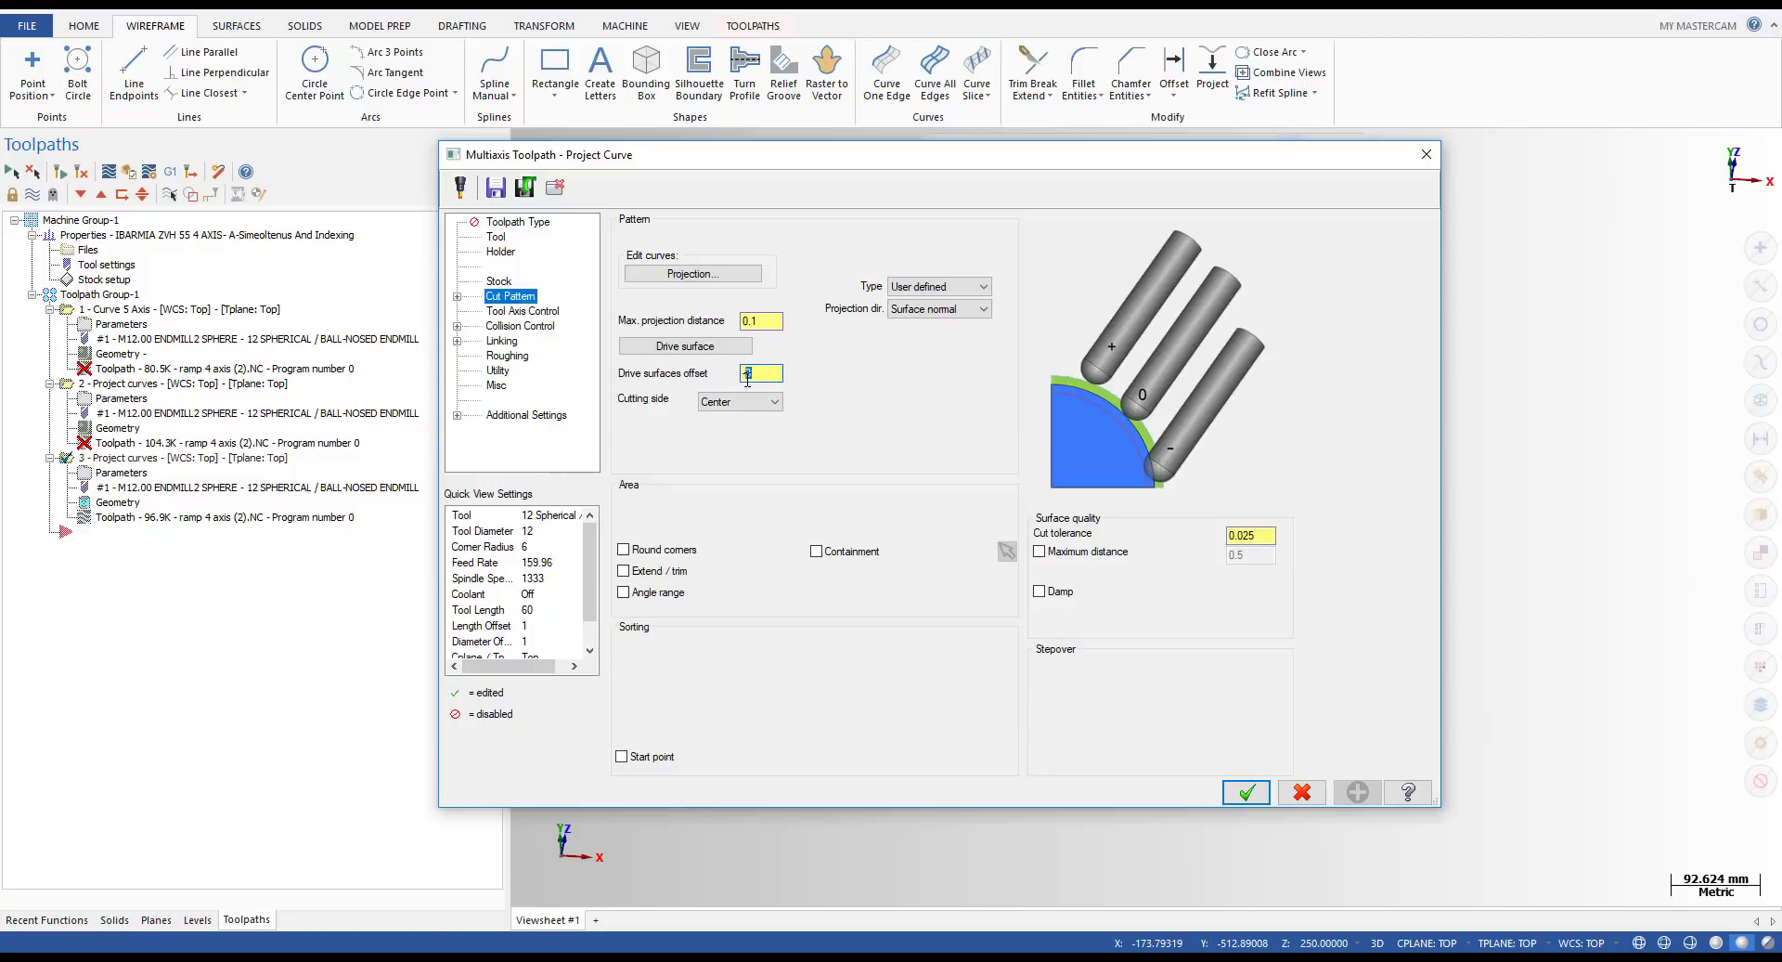
{"action": "left_click", "coordinate": [507, 357]}
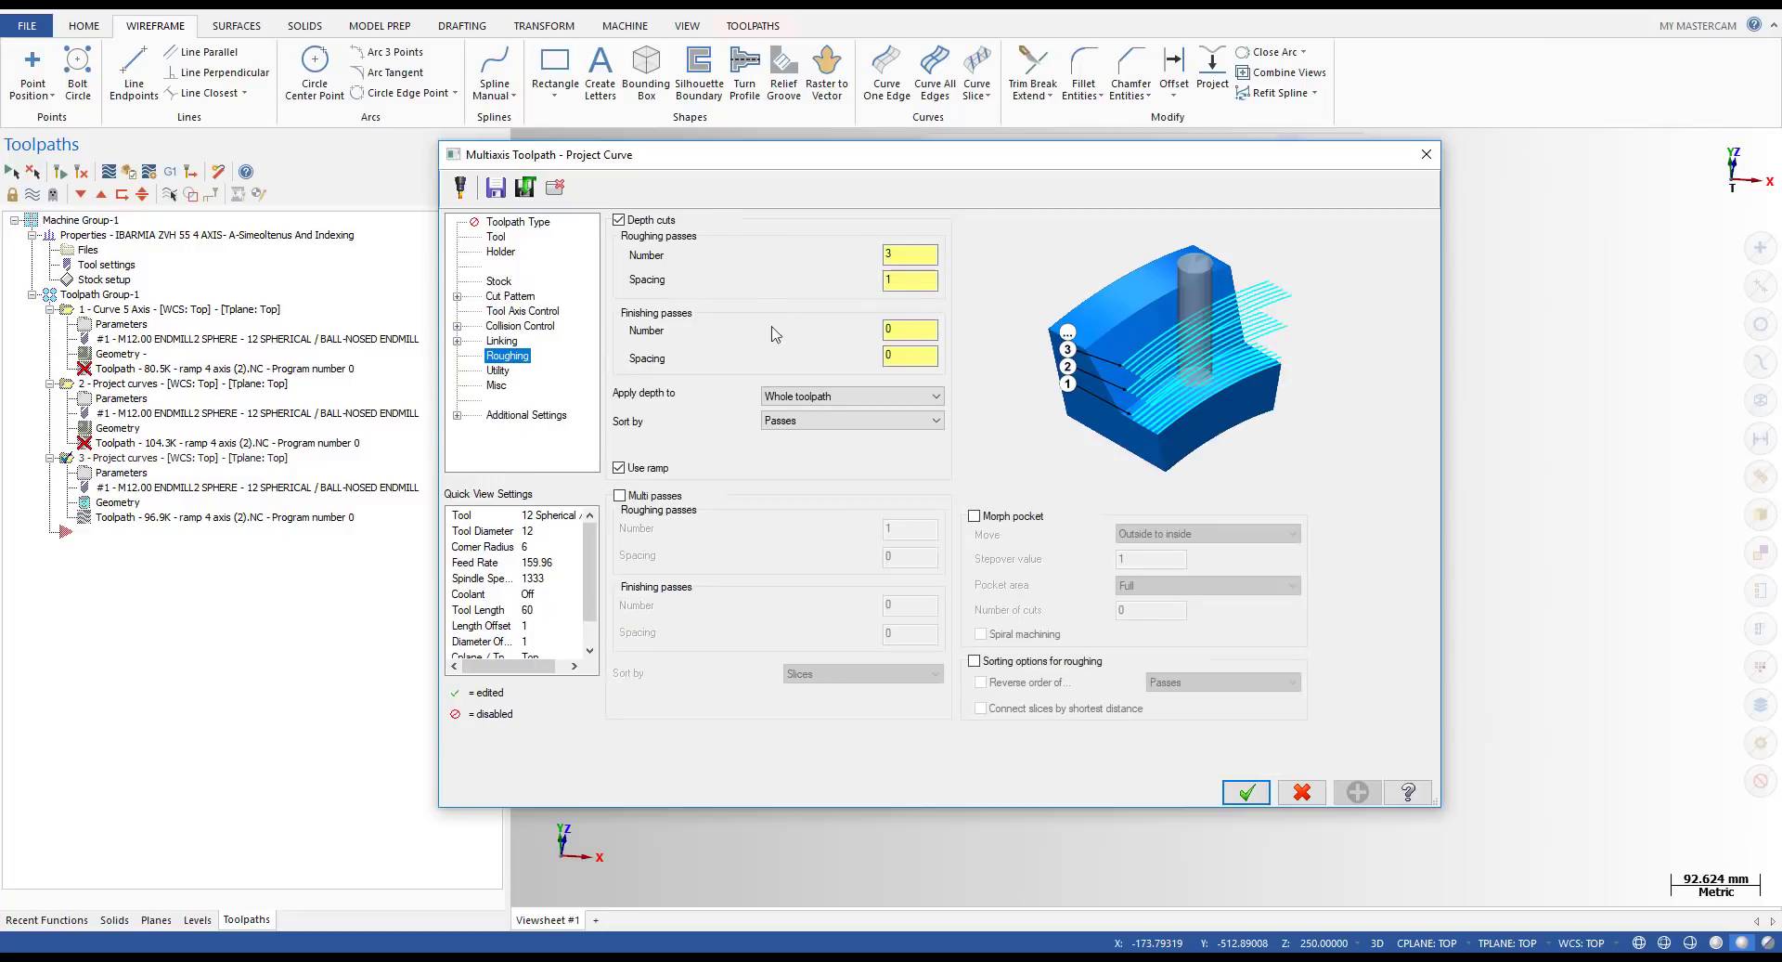
{"action": "left_click", "coordinate": [884, 282]}
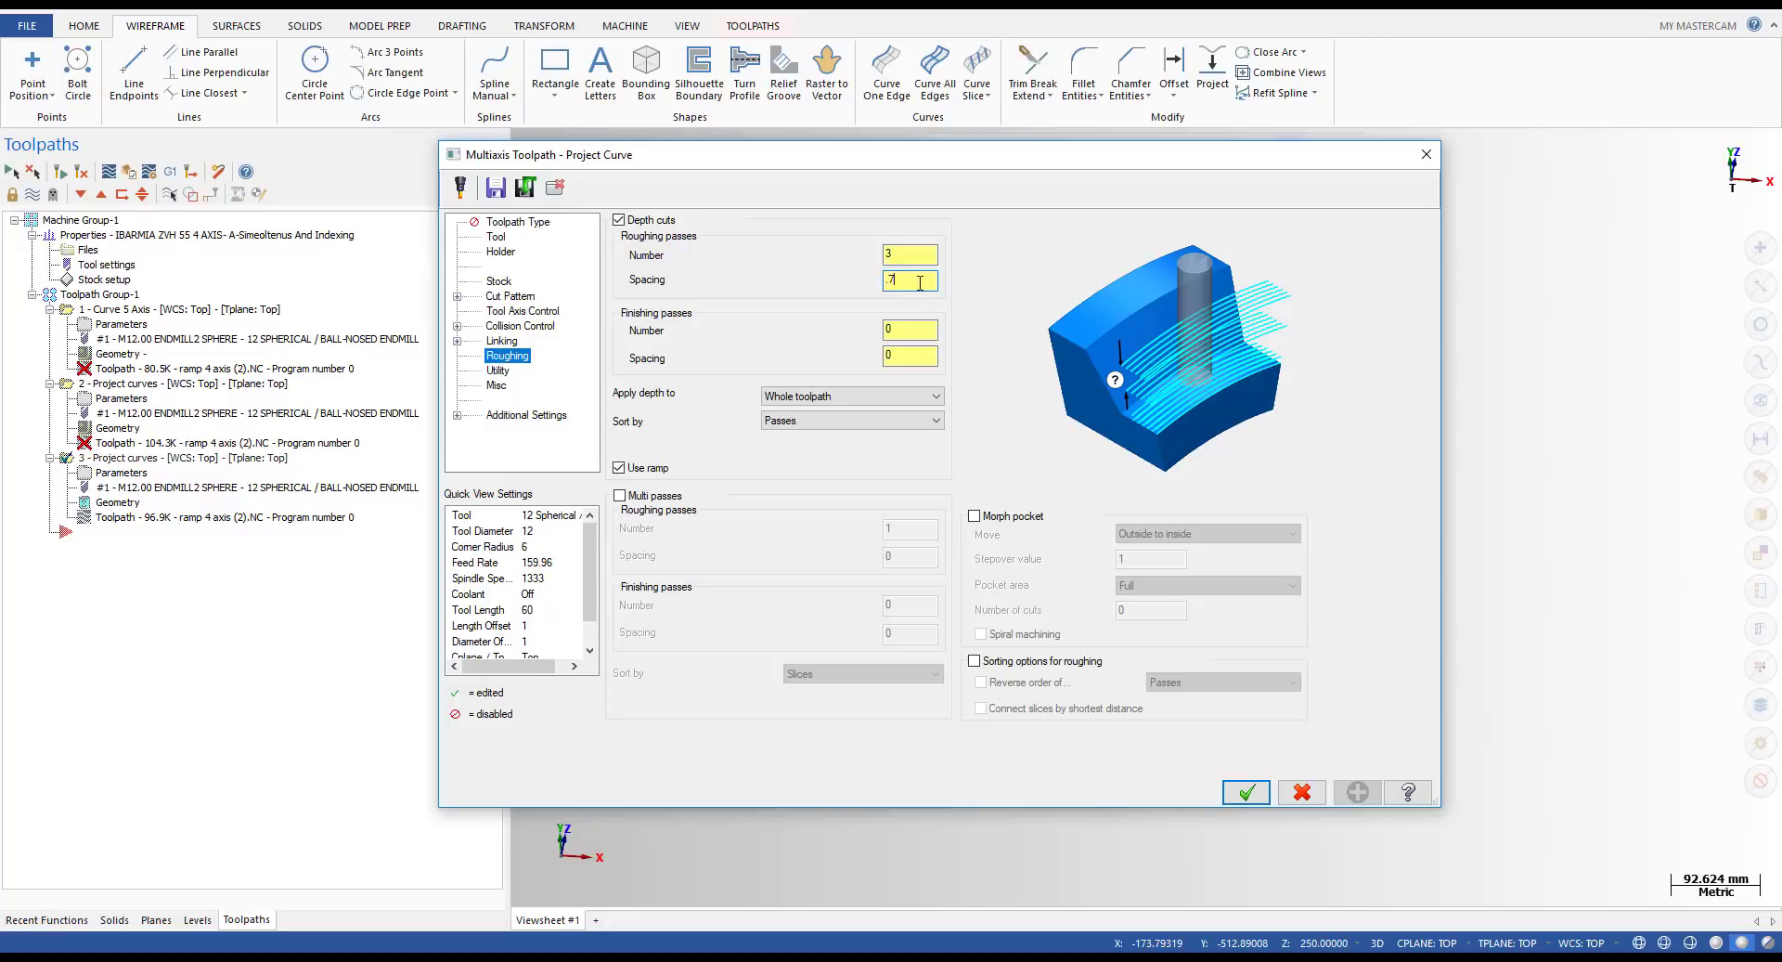
{"action": "type", "text": ".7"}
{"action": "left_click", "coordinate": [907, 251]}
{"action": "left_click", "coordinate": [1248, 794]}
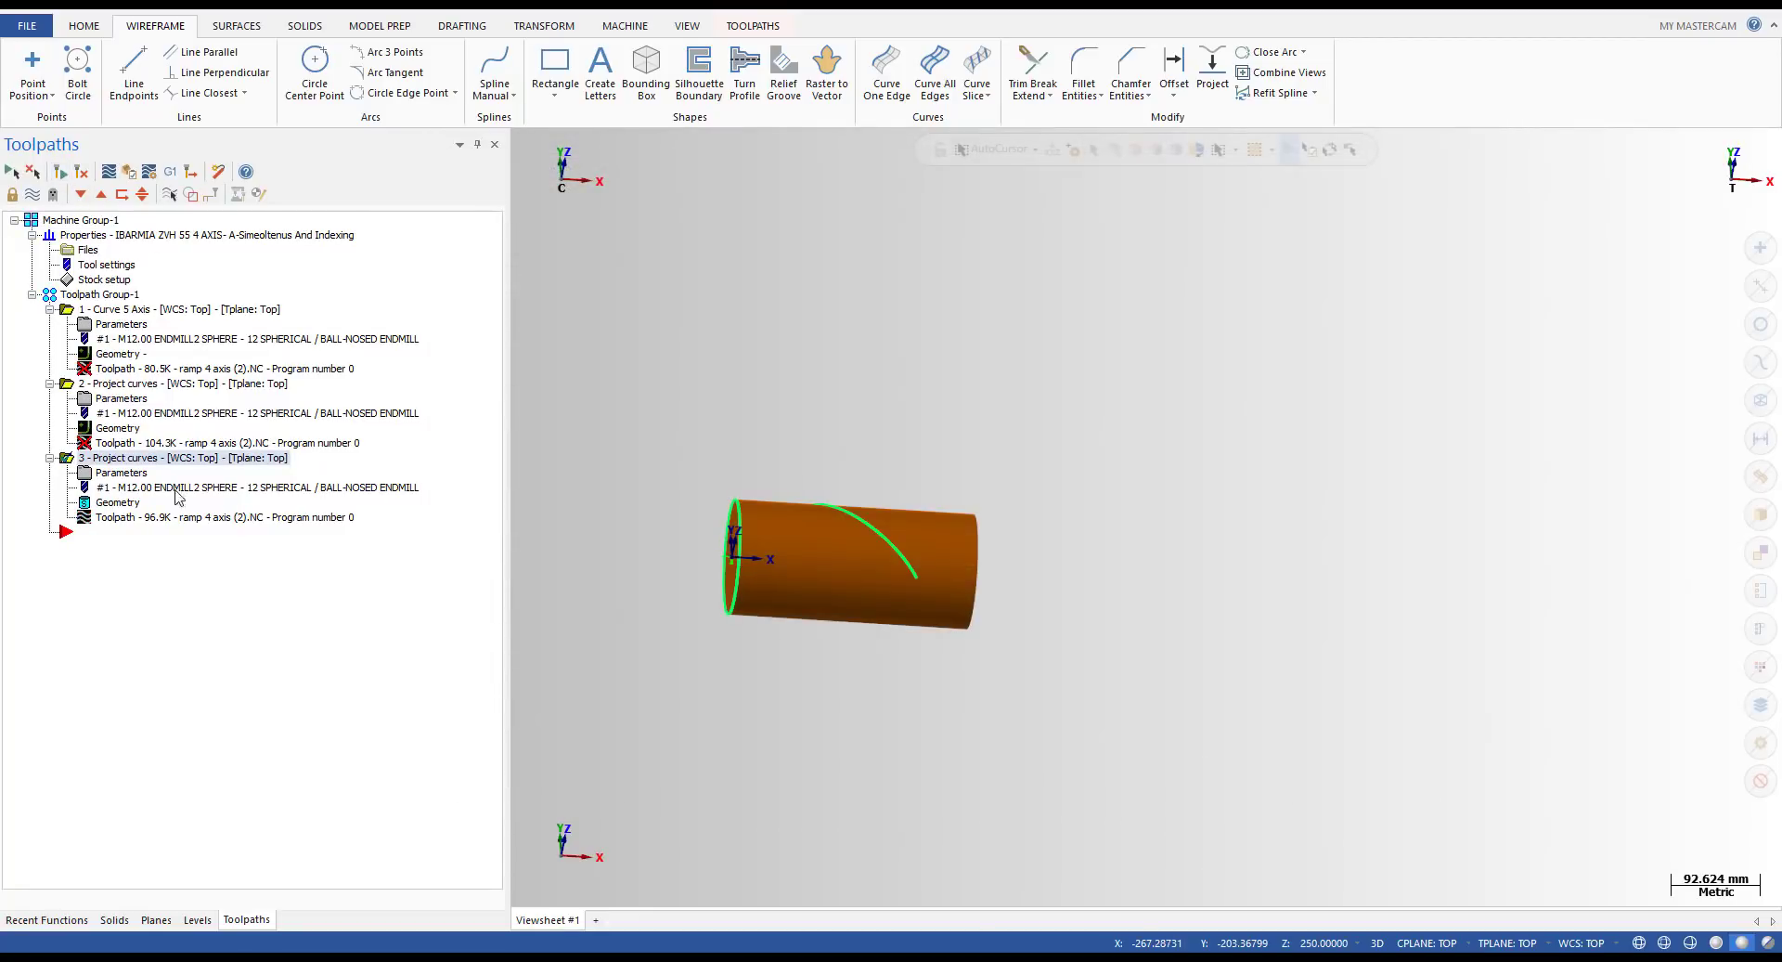
- Verify the third operation on the cylinder stock in the simulator and step through its opening moves
{"action": "left_click", "coordinate": [134, 176]}
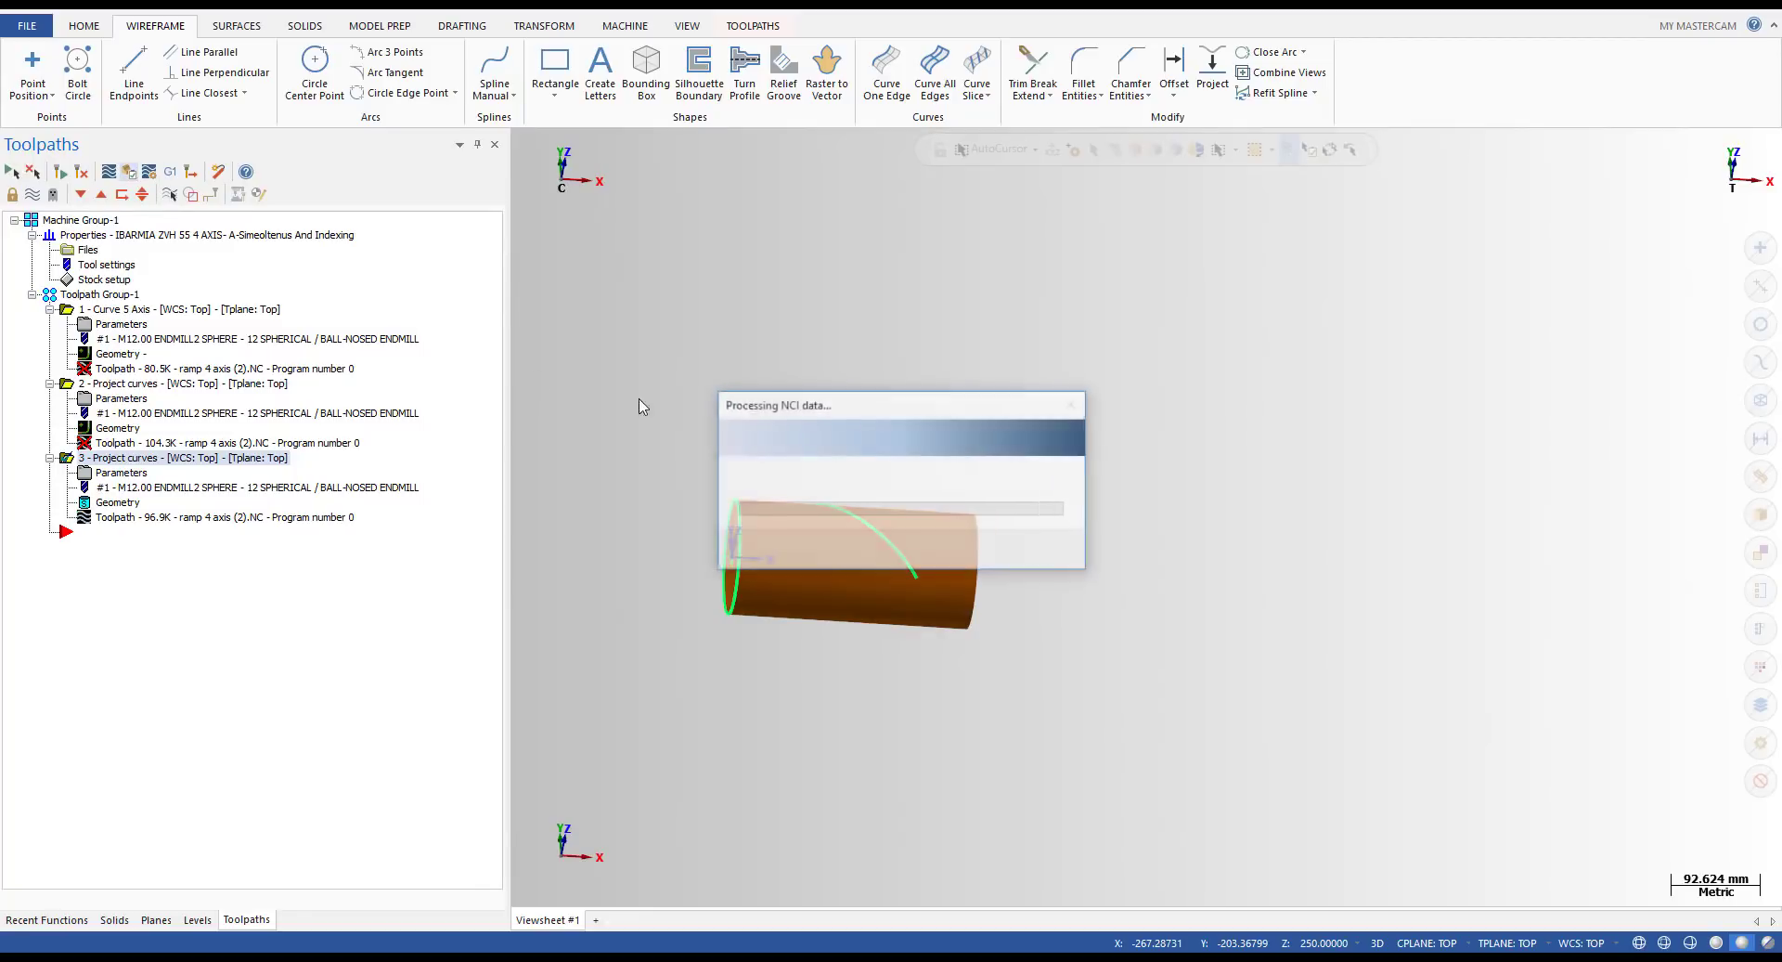
{"action": "scroll", "coordinate": [829, 502], "scroll_direction": "down", "scroll_amount": 1}
{"action": "scroll", "coordinate": [853, 511], "scroll_direction": "down", "scroll_amount": 3}
{"action": "middle_click_drag", "start_coordinate": [853, 511], "coordinate": [821, 537]}
{"action": "scroll", "coordinate": [820, 538], "scroll_direction": "up", "scroll_amount": 1}
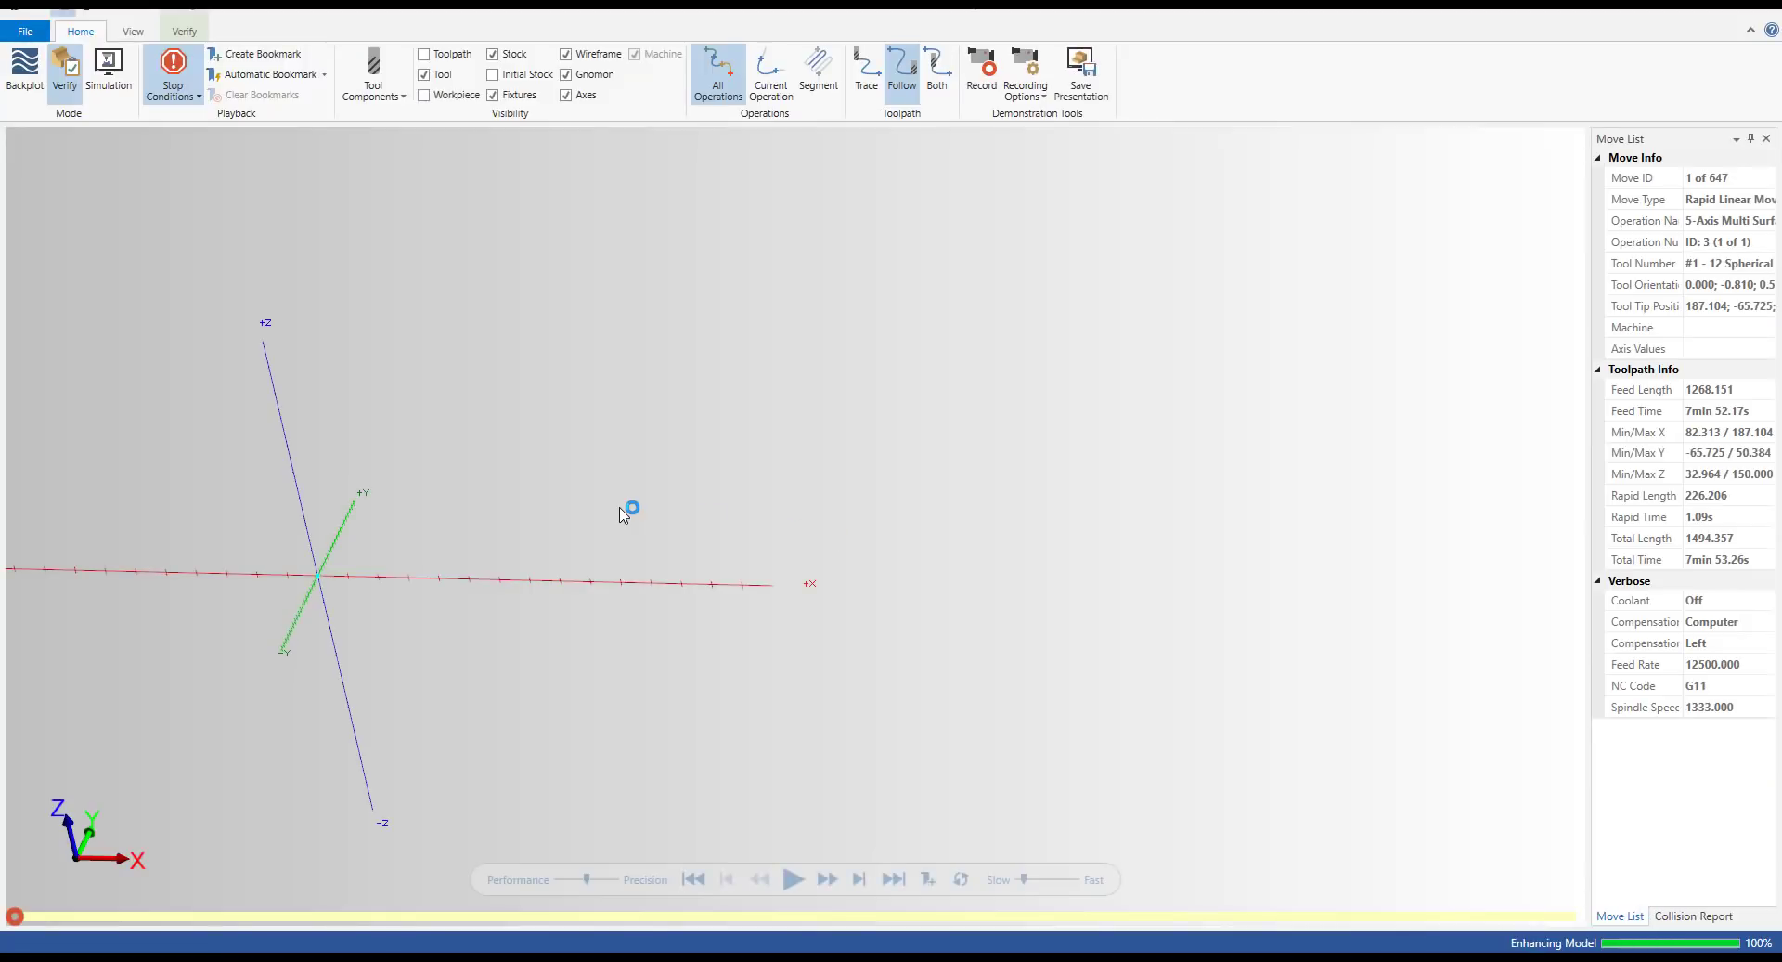
{"action": "scroll", "coordinate": [620, 505], "scroll_direction": "down", "scroll_amount": 1}
{"action": "scroll", "coordinate": [512, 529], "scroll_direction": "up", "scroll_amount": 2}
{"action": "middle_click_drag", "start_coordinate": [494, 524], "coordinate": [546, 491]}
{"action": "key", "text": "s"}
{"action": "key", "text": "s"}
{"action": "key", "text": "s"}
{"action": "key", "text": "s"}
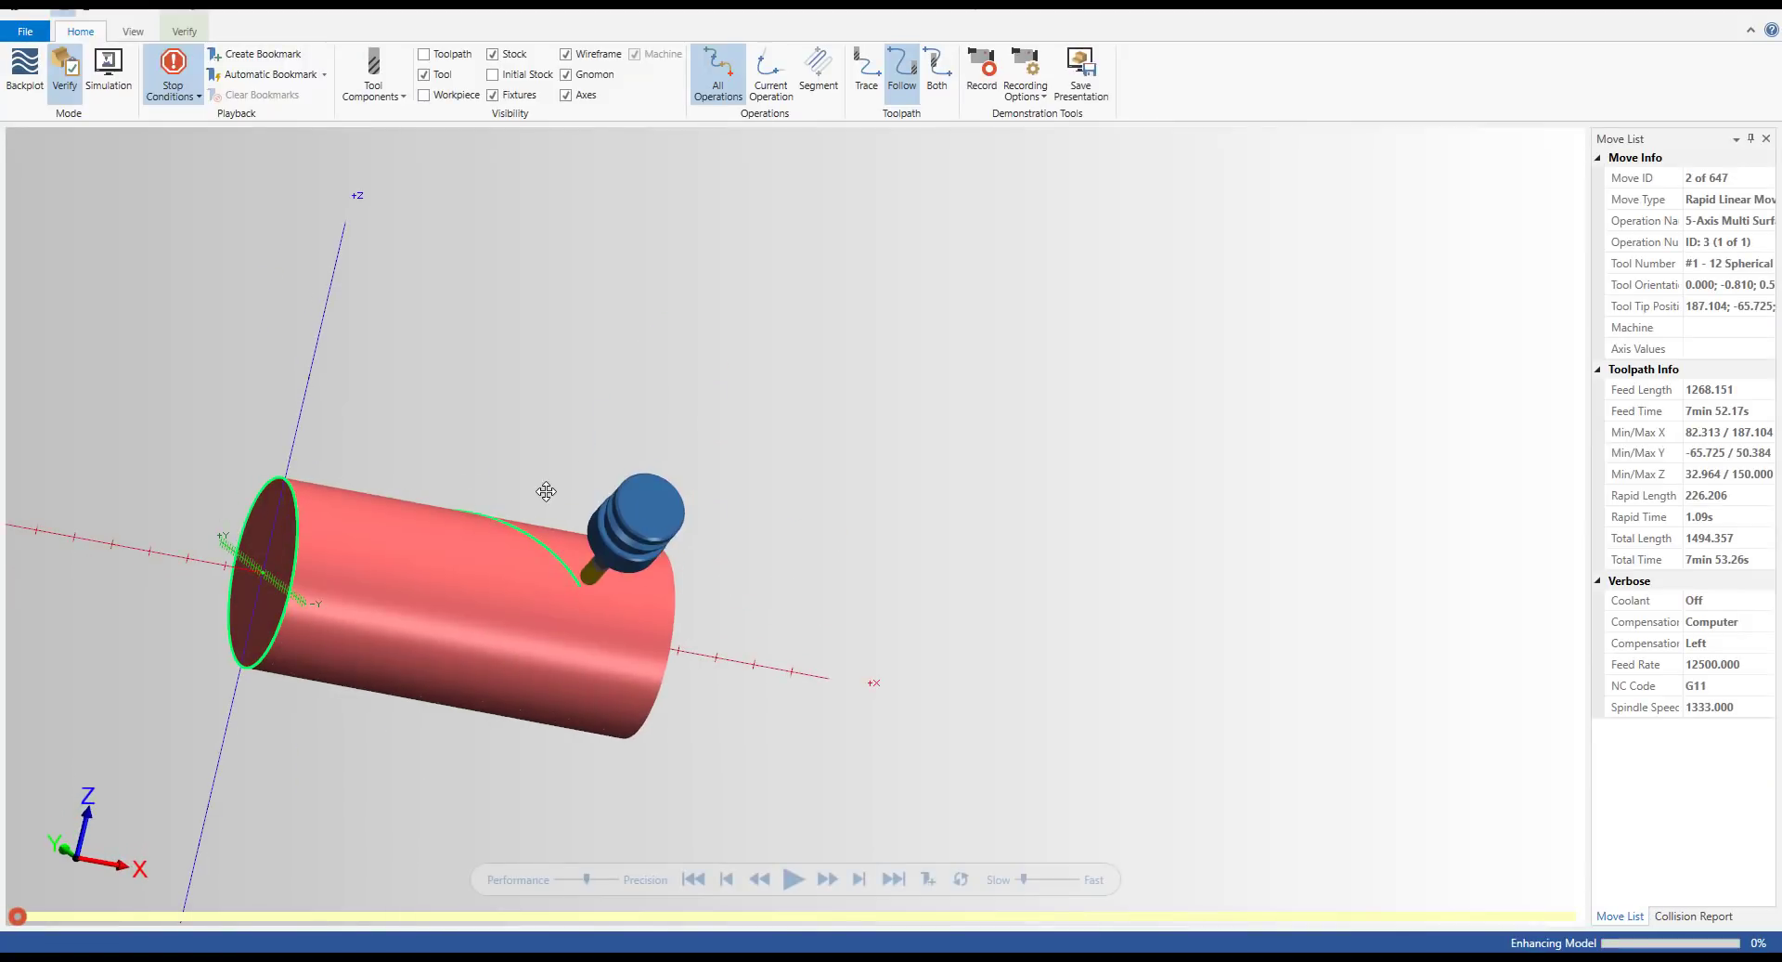
- Step the verification further along the first ramped pass while inspecting the tool on the diagonal spline up close
{"action": "scroll", "coordinate": [586, 597], "scroll_direction": "up", "scroll_amount": 3}
{"action": "key", "text": "s"}
{"action": "middle_click_drag", "start_coordinate": [516, 557], "coordinate": [672, 631]}
{"action": "key", "text": "s"}
{"action": "key", "text": "s"}
{"action": "key", "text": "s"}
{"action": "key", "text": "s"}
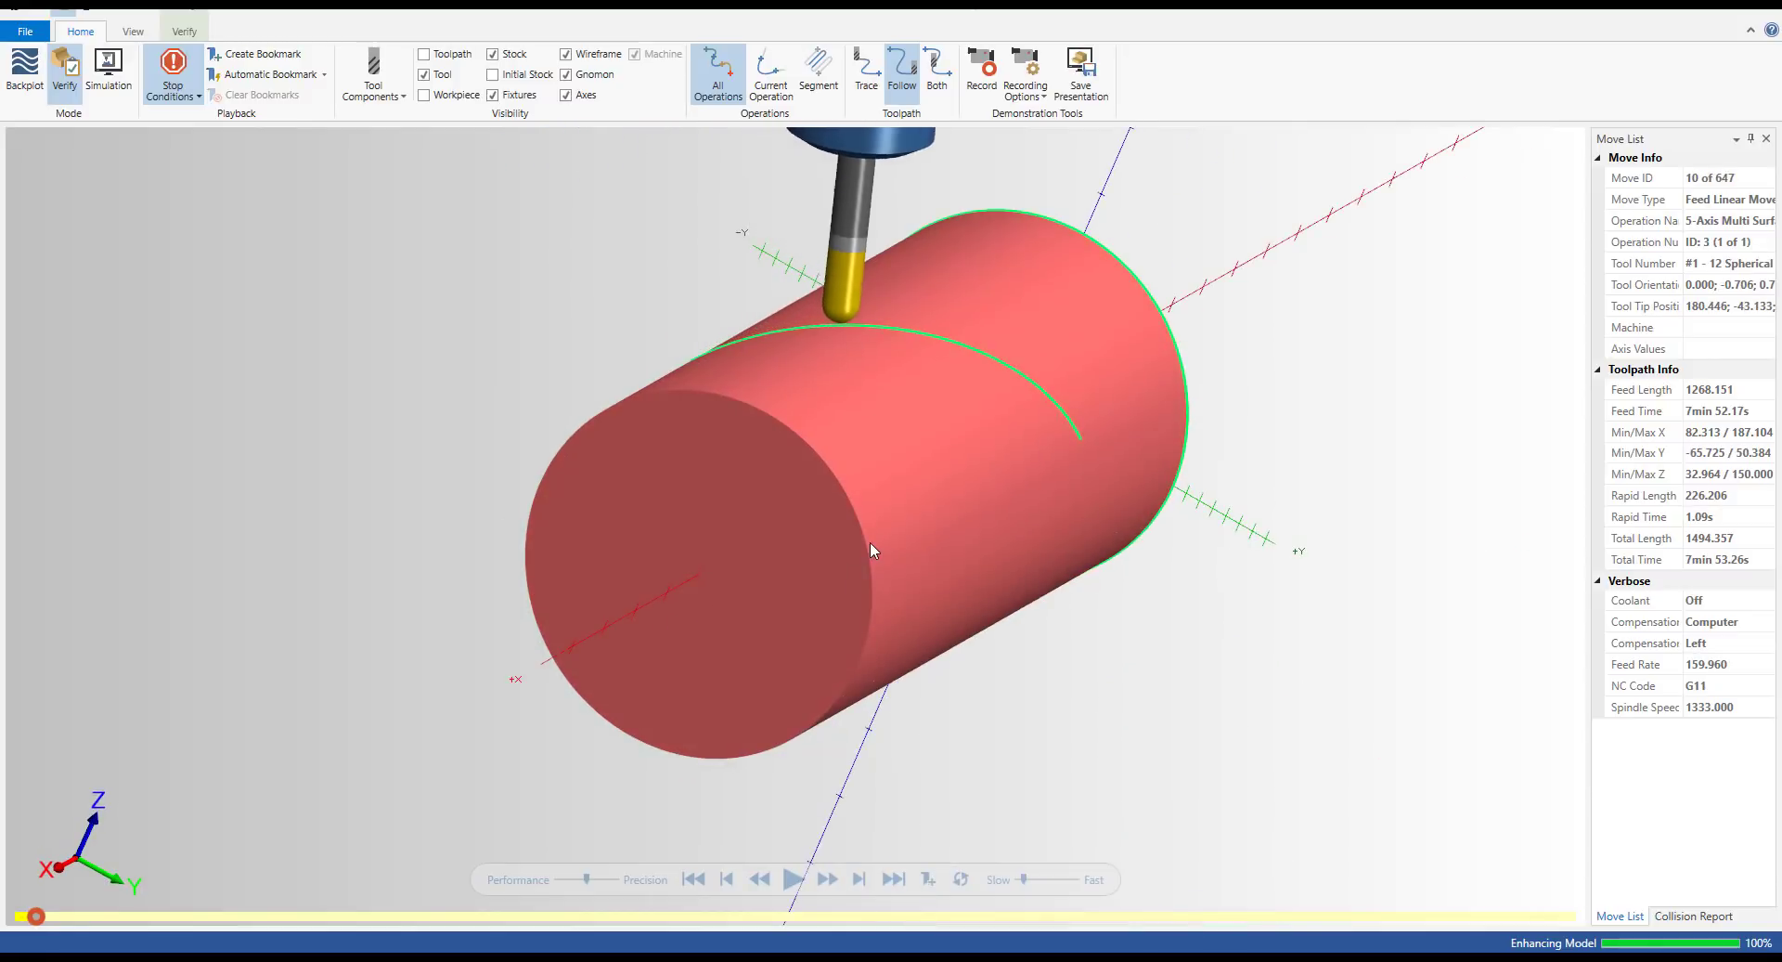
{"action": "scroll", "coordinate": [871, 542], "scroll_direction": "up", "scroll_amount": 2}
{"action": "middle_click_drag", "start_coordinate": [871, 542], "coordinate": [789, 683]}
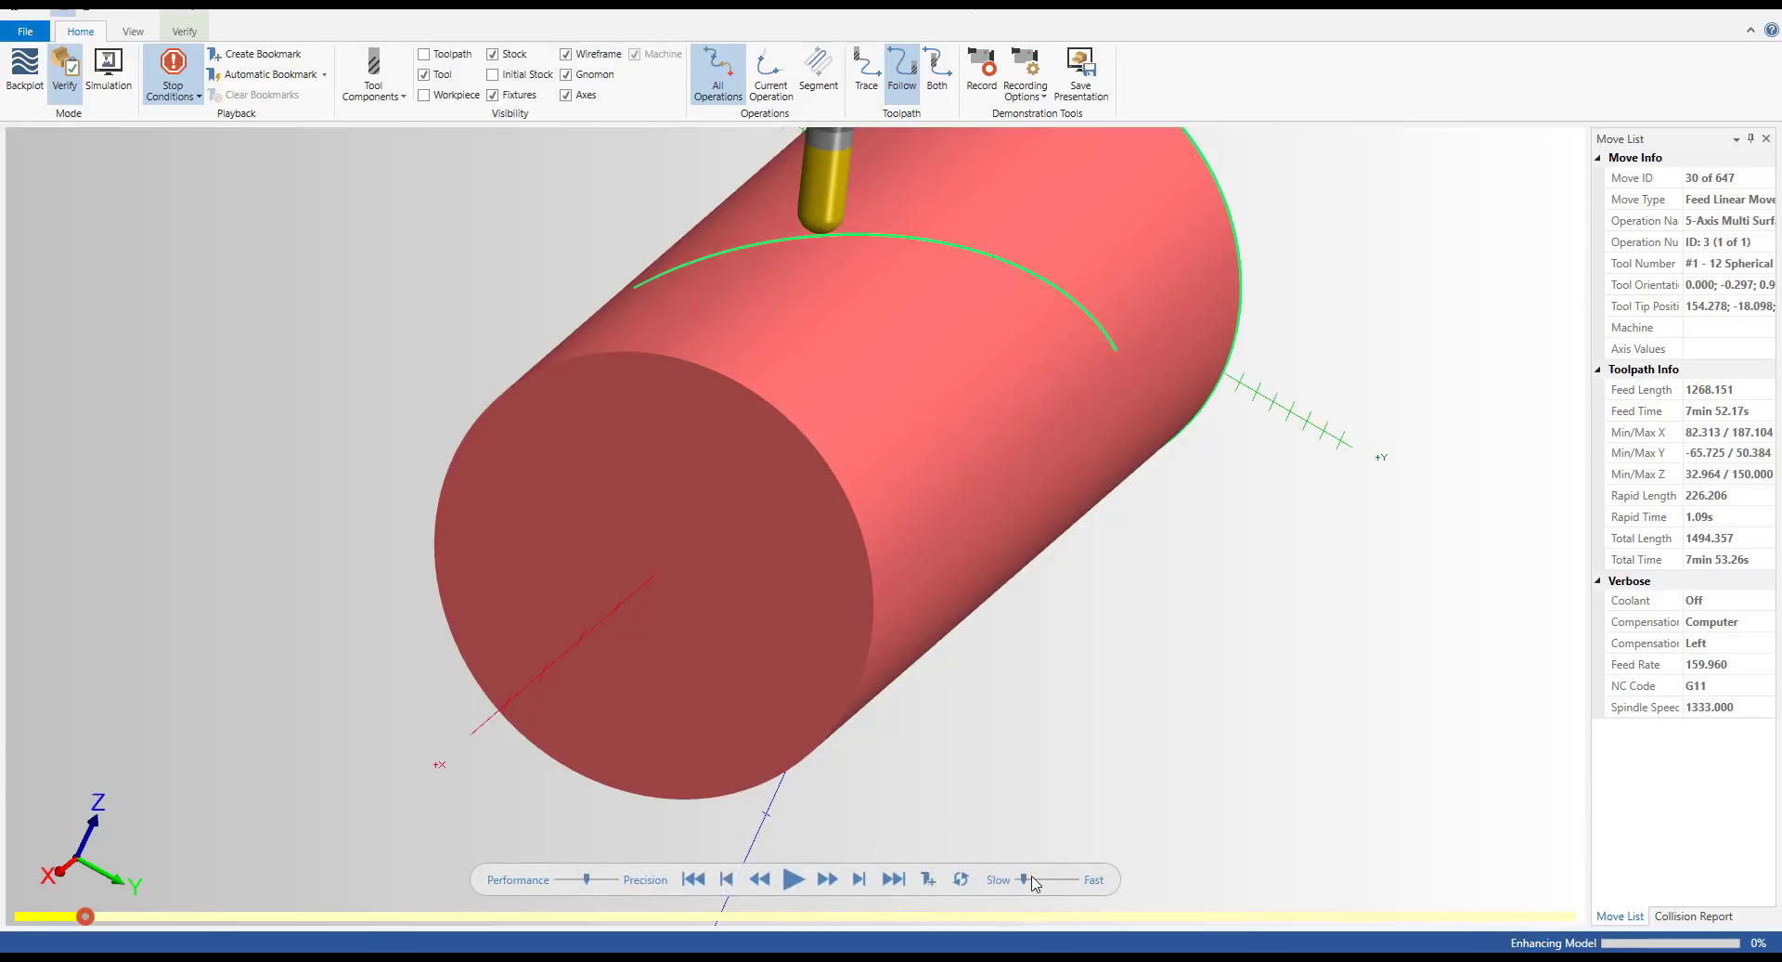
- Play the verification through to the end with the wireframe hidden to inspect the ramped groove being cut
{"action": "left_click", "coordinate": [791, 880]}
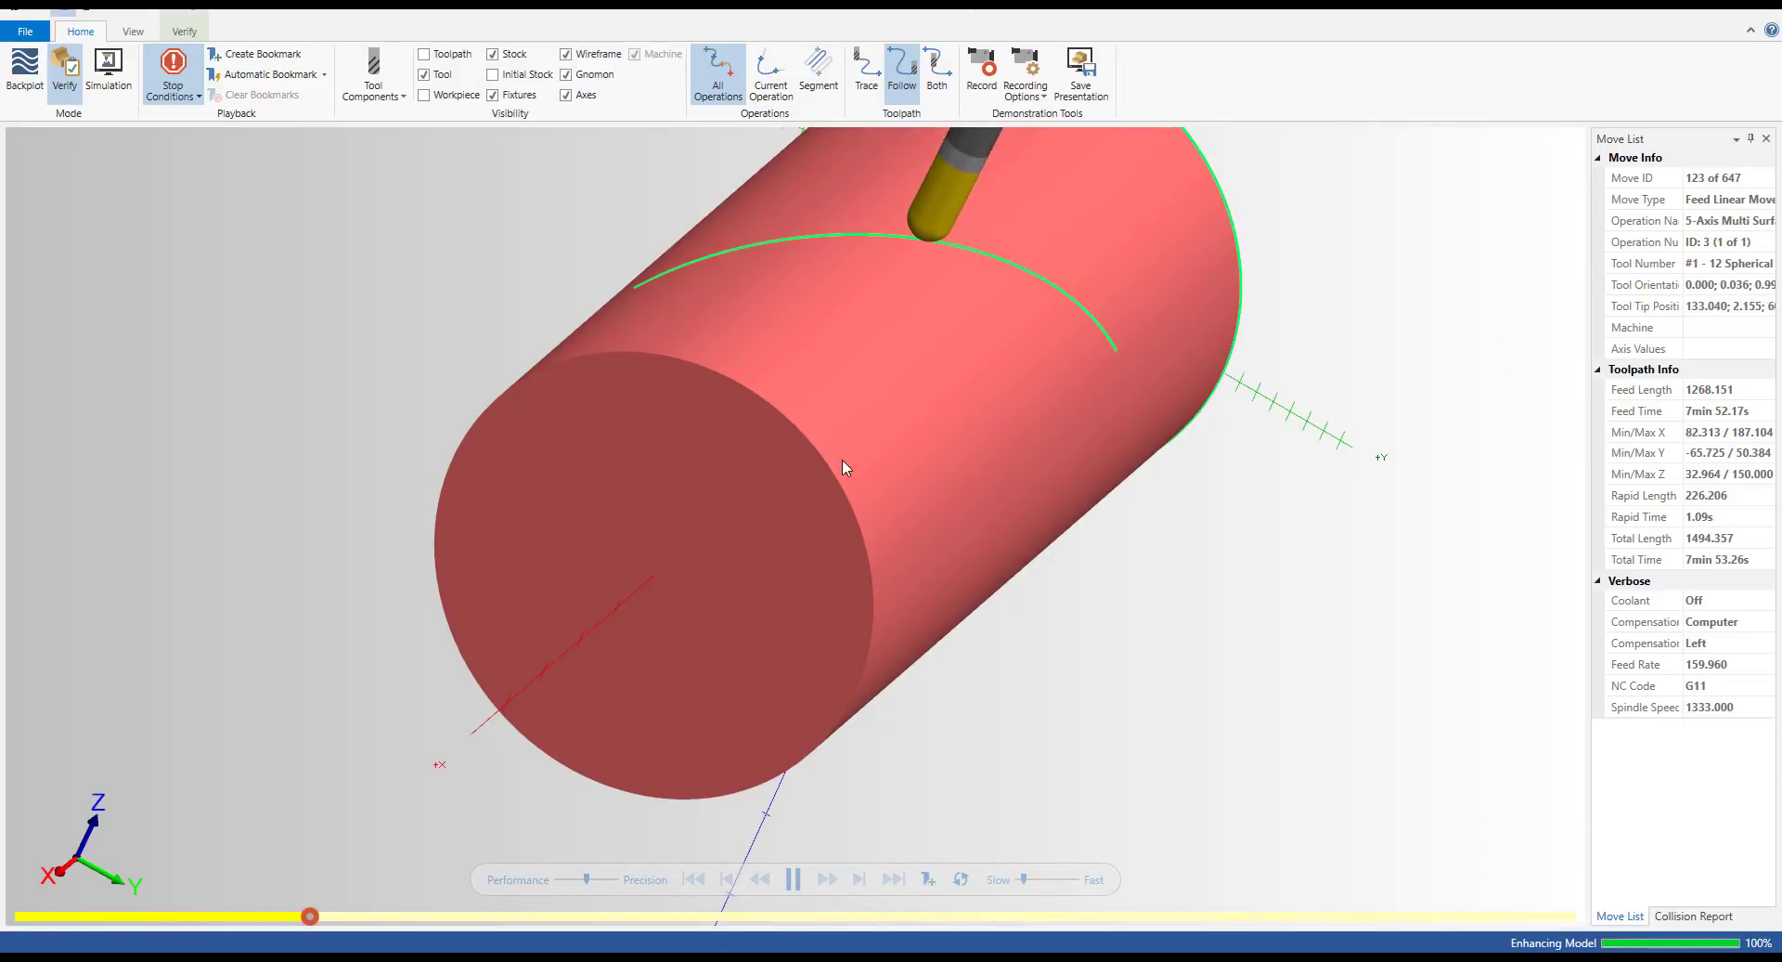
{"action": "scroll", "coordinate": [813, 335], "scroll_direction": "up", "scroll_amount": 1}
{"action": "middle_click_drag", "start_coordinate": [819, 329], "coordinate": [849, 327]}
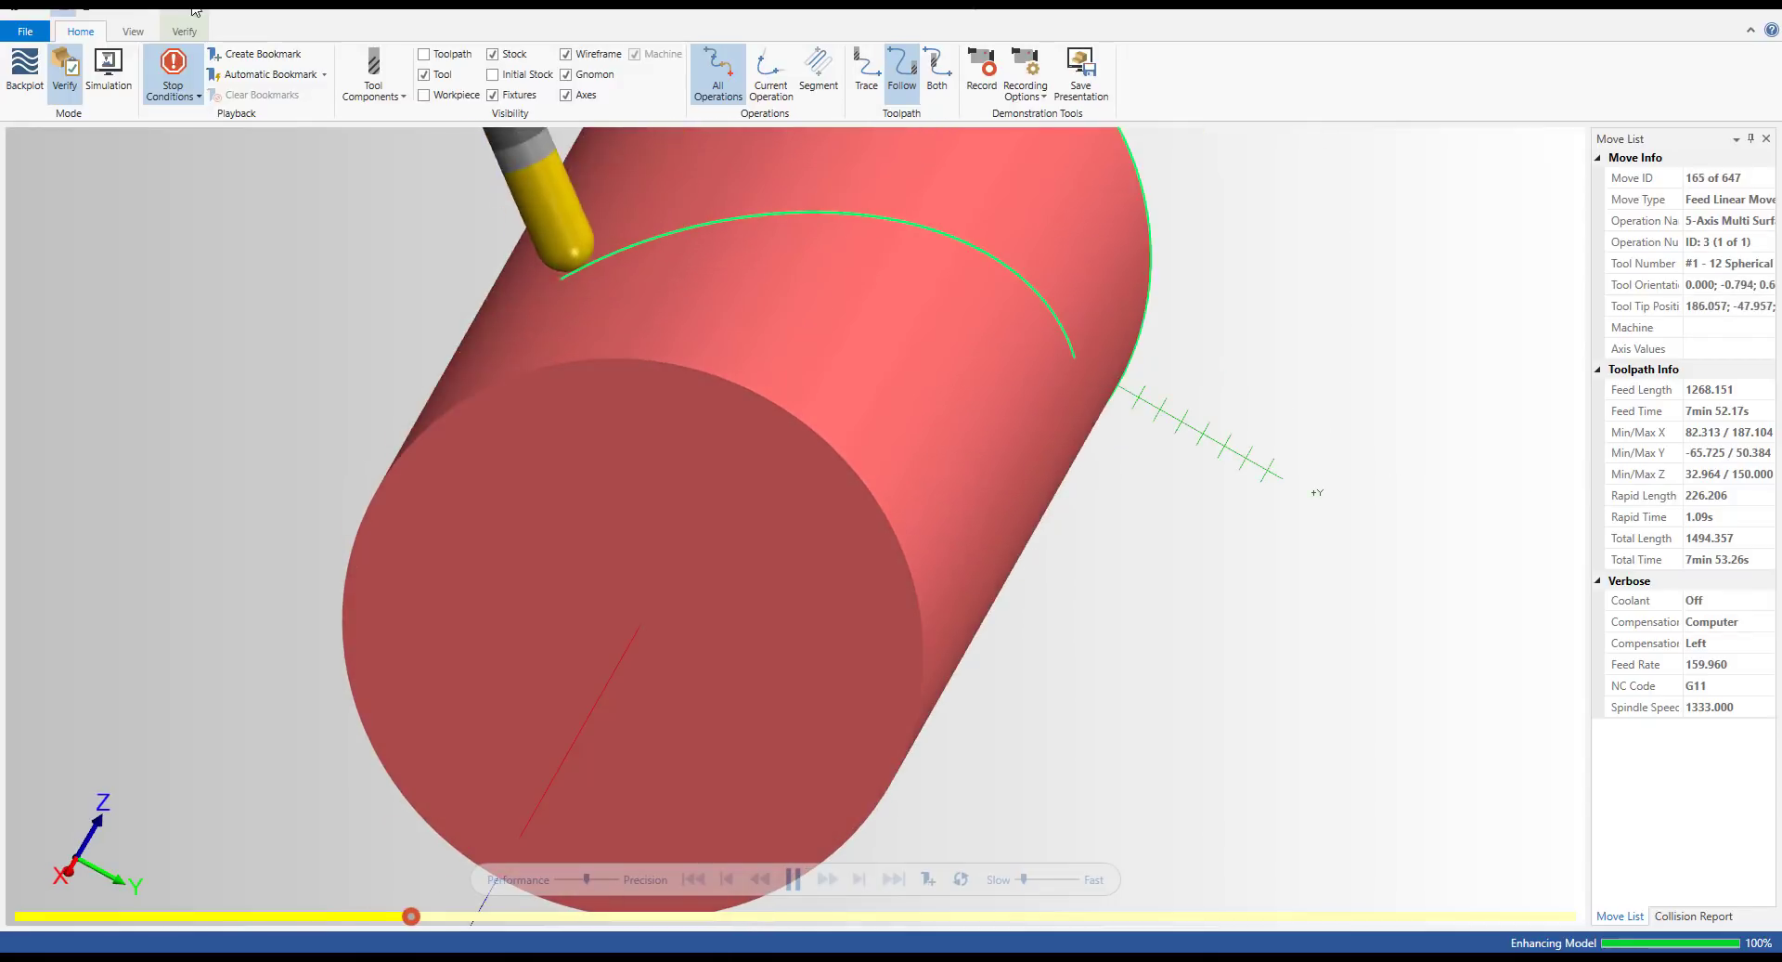
{"action": "left_click", "coordinate": [611, 55]}
{"action": "mouse_move", "coordinate": [761, 292]}
{"action": "middle_mouse_down"}
{"action": "mouse_move", "coordinate": [816, 318]}
{"action": "mouse_move", "coordinate": [823, 290]}
{"action": "mouse_move", "coordinate": [761, 304]}
{"action": "mouse_move", "coordinate": [864, 334]}
{"action": "mouse_move", "coordinate": [851, 366]}
{"action": "middle_mouse_up"}
{"action": "scroll", "coordinate": [761, 304], "scroll_direction": "down", "scroll_amount": 1}
{"action": "scroll", "coordinate": [801, 345], "scroll_direction": "up", "scroll_amount": 1}
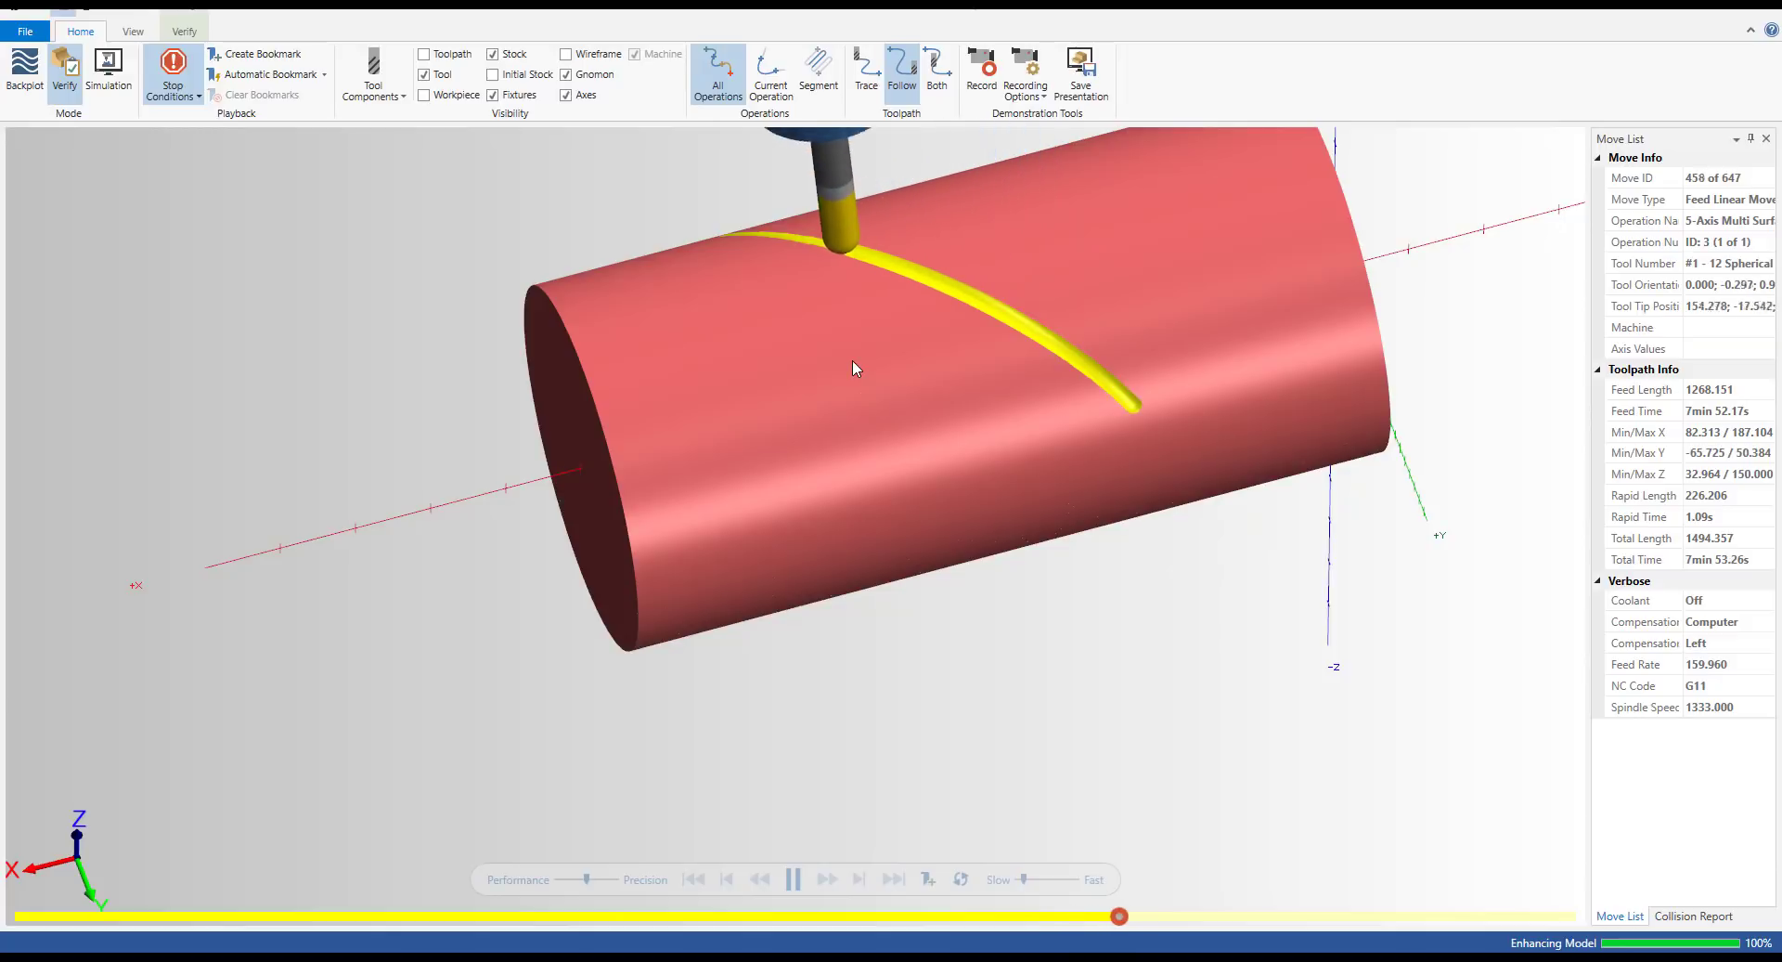
{"action": "middle_click_drag", "start_coordinate": [852, 362], "coordinate": [739, 349]}
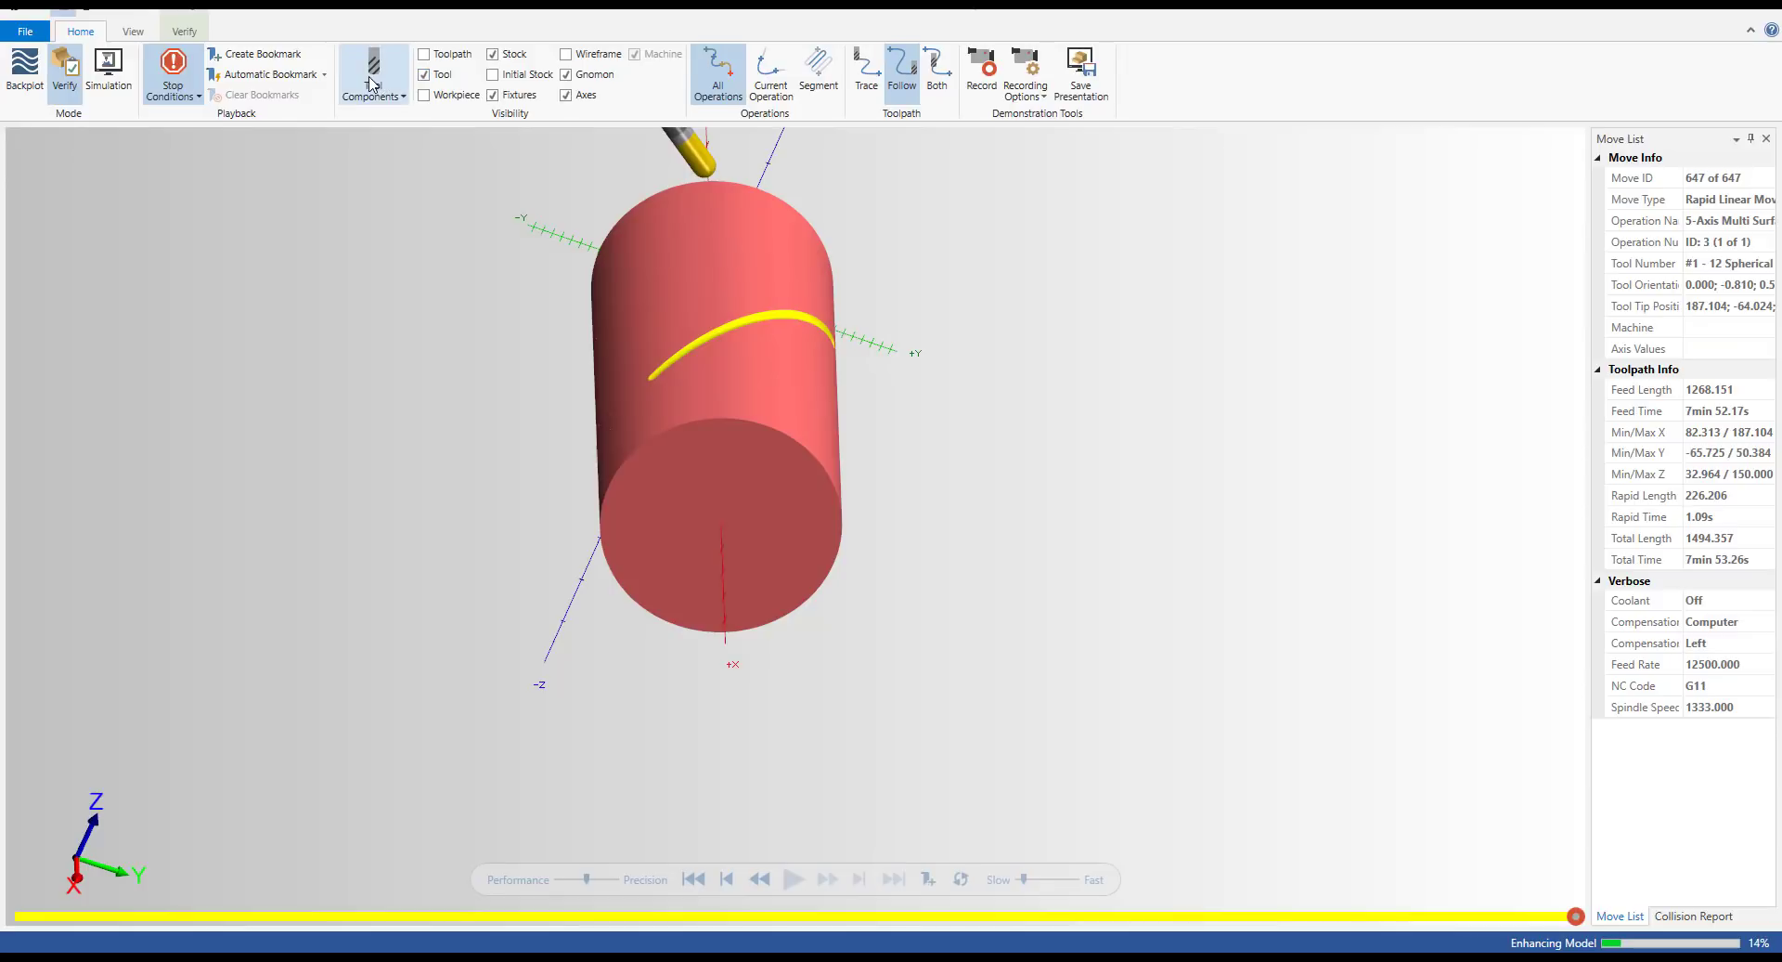
- Set the simulation focus to the tool, replay the verification at a faster speed, and close the simulator
{"action": "left_click", "coordinate": [183, 32]}
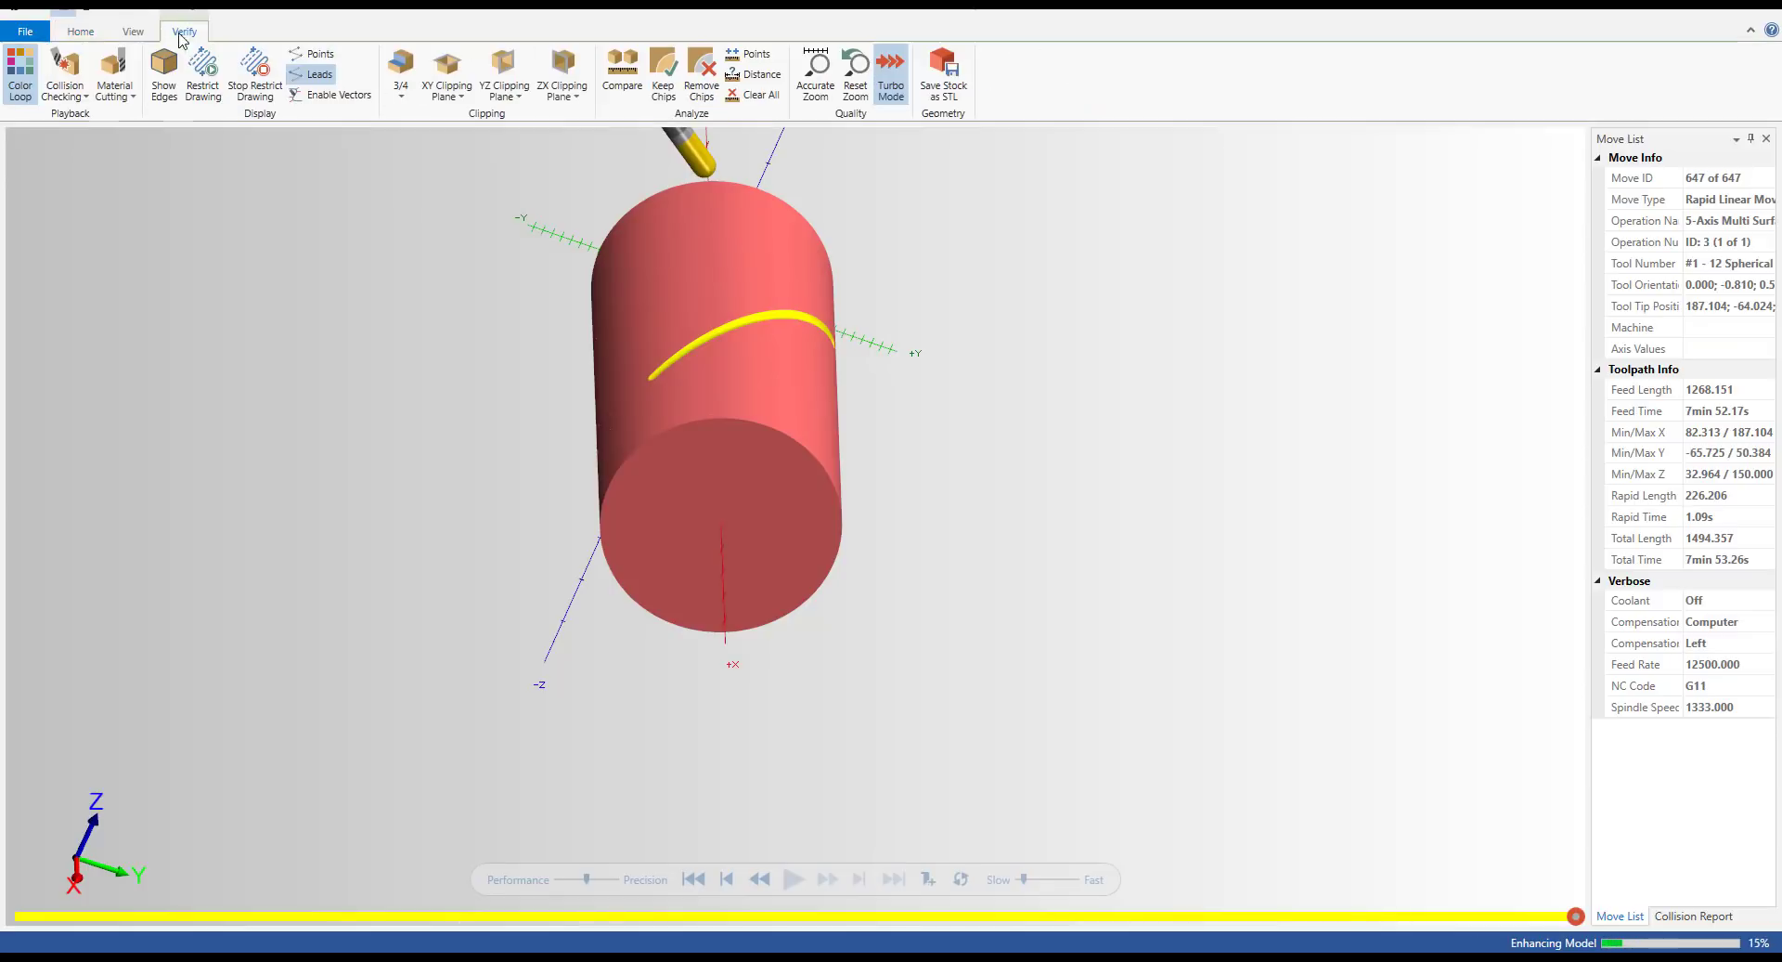
{"action": "left_click", "coordinate": [130, 32]}
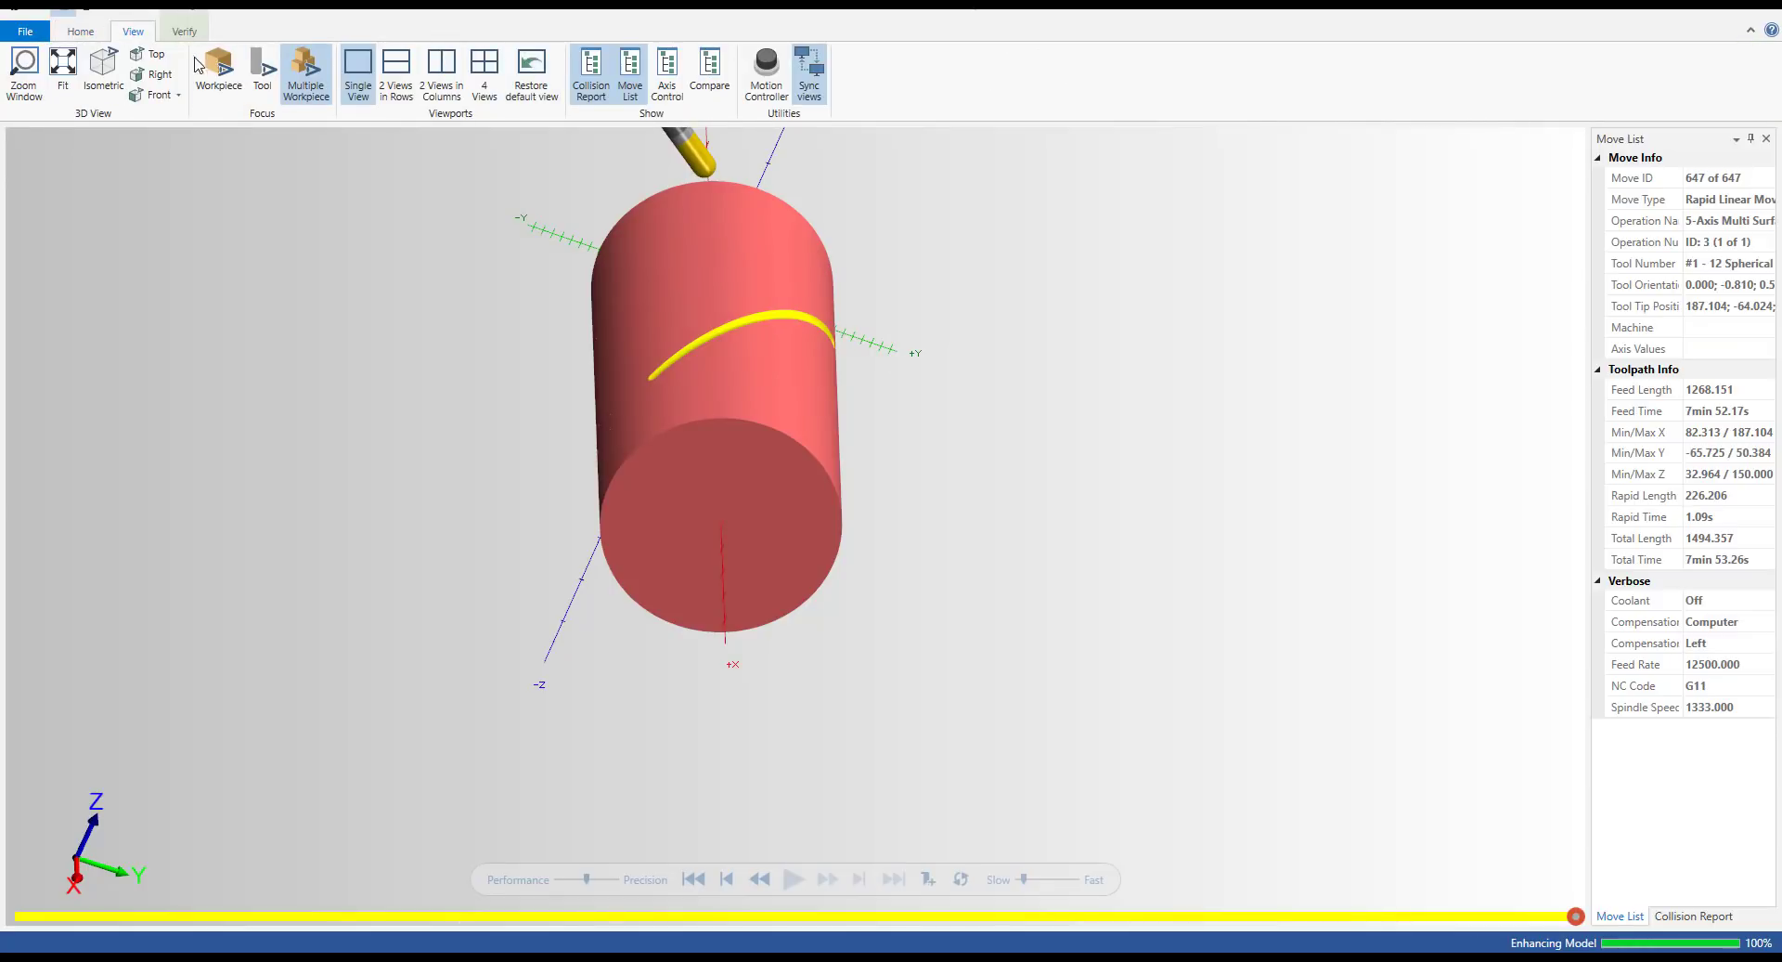
{"action": "left_click", "coordinate": [264, 72]}
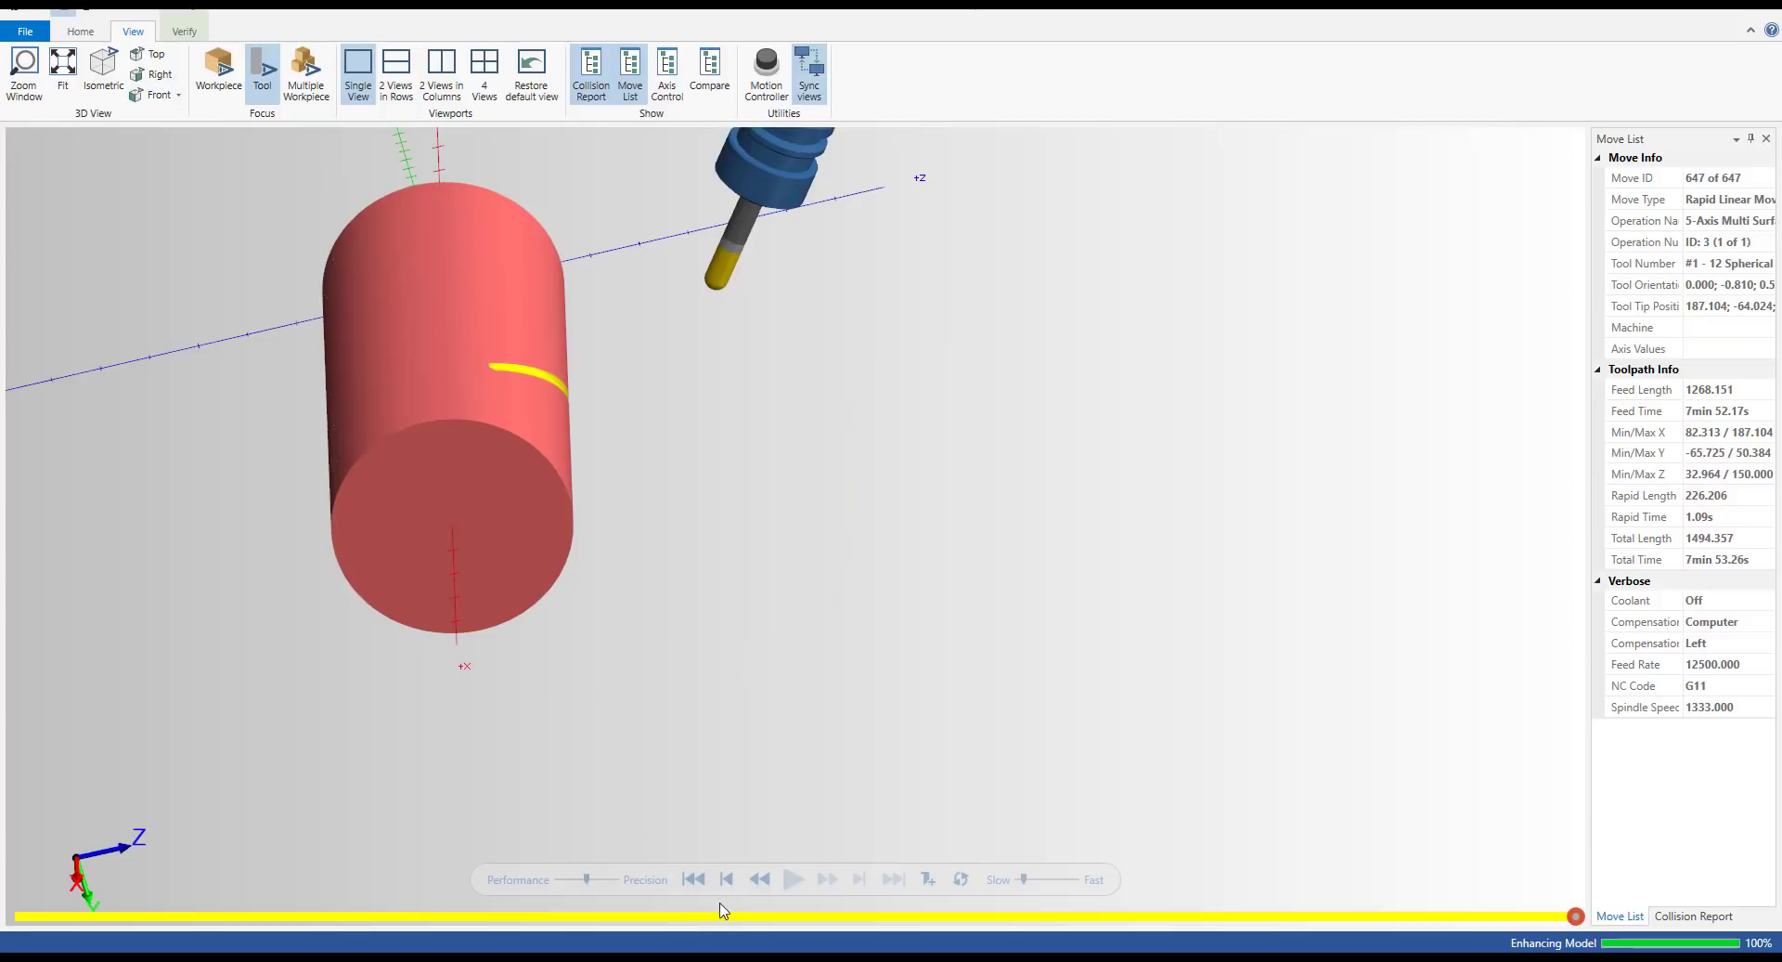
{"action": "left_click", "coordinate": [795, 879]}
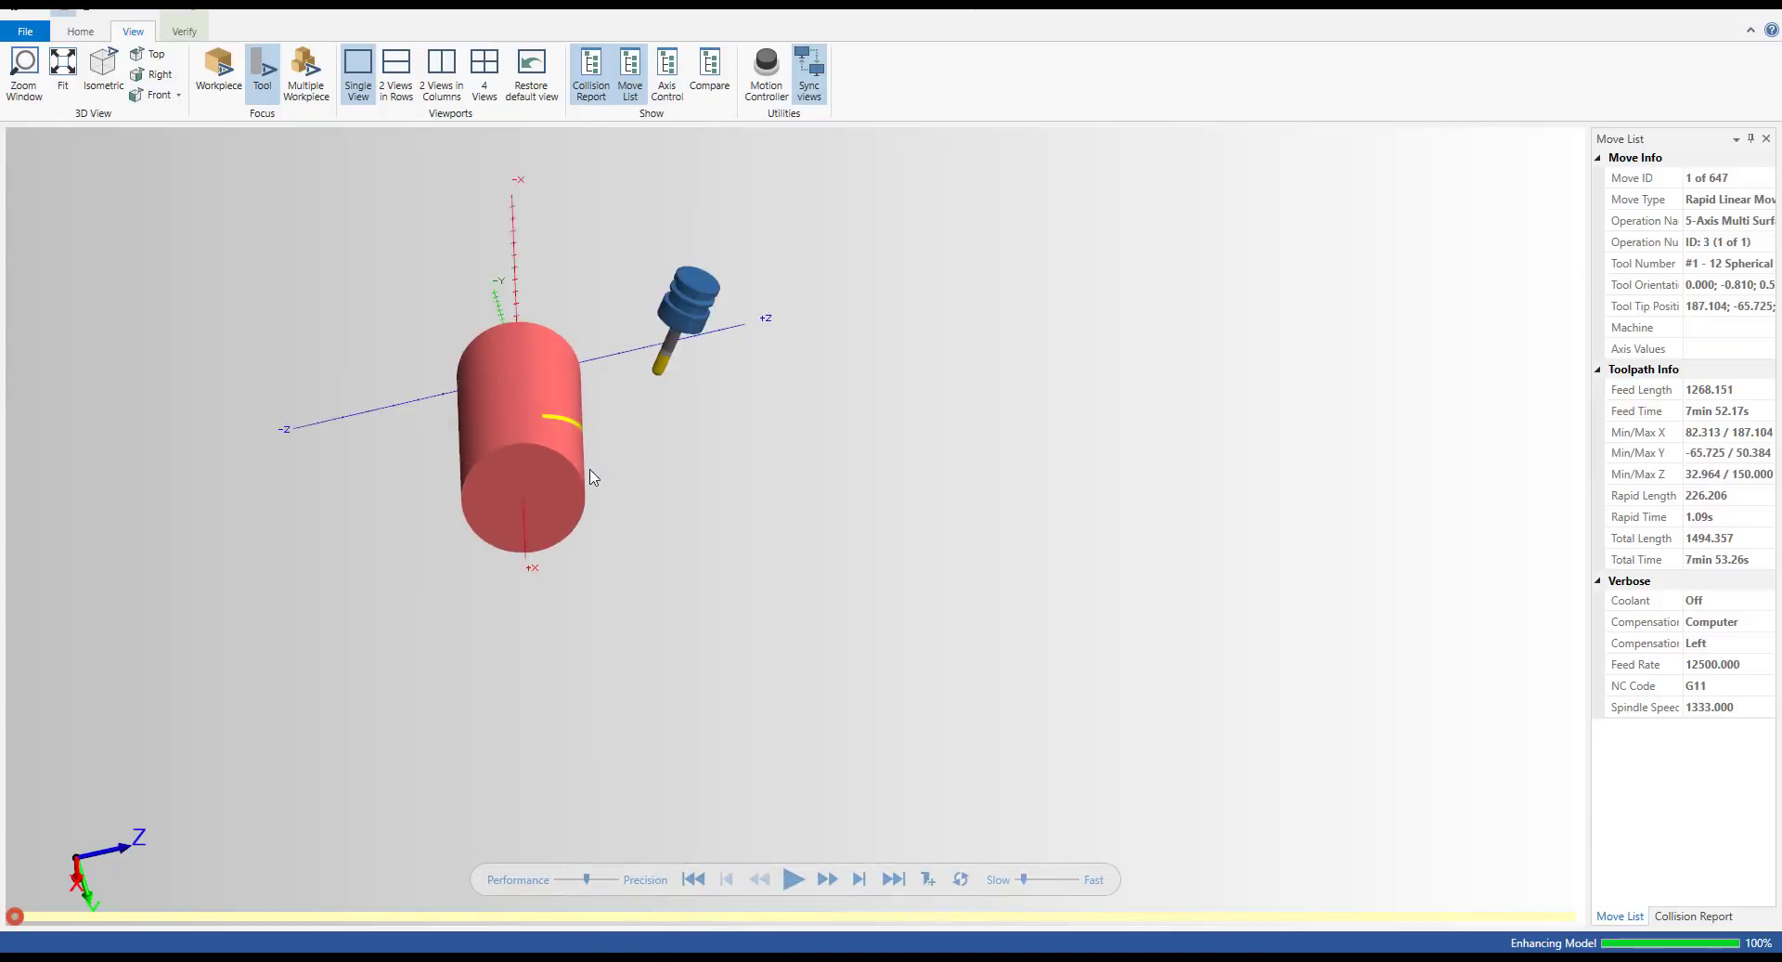
{"action": "left_click", "coordinate": [793, 879]}
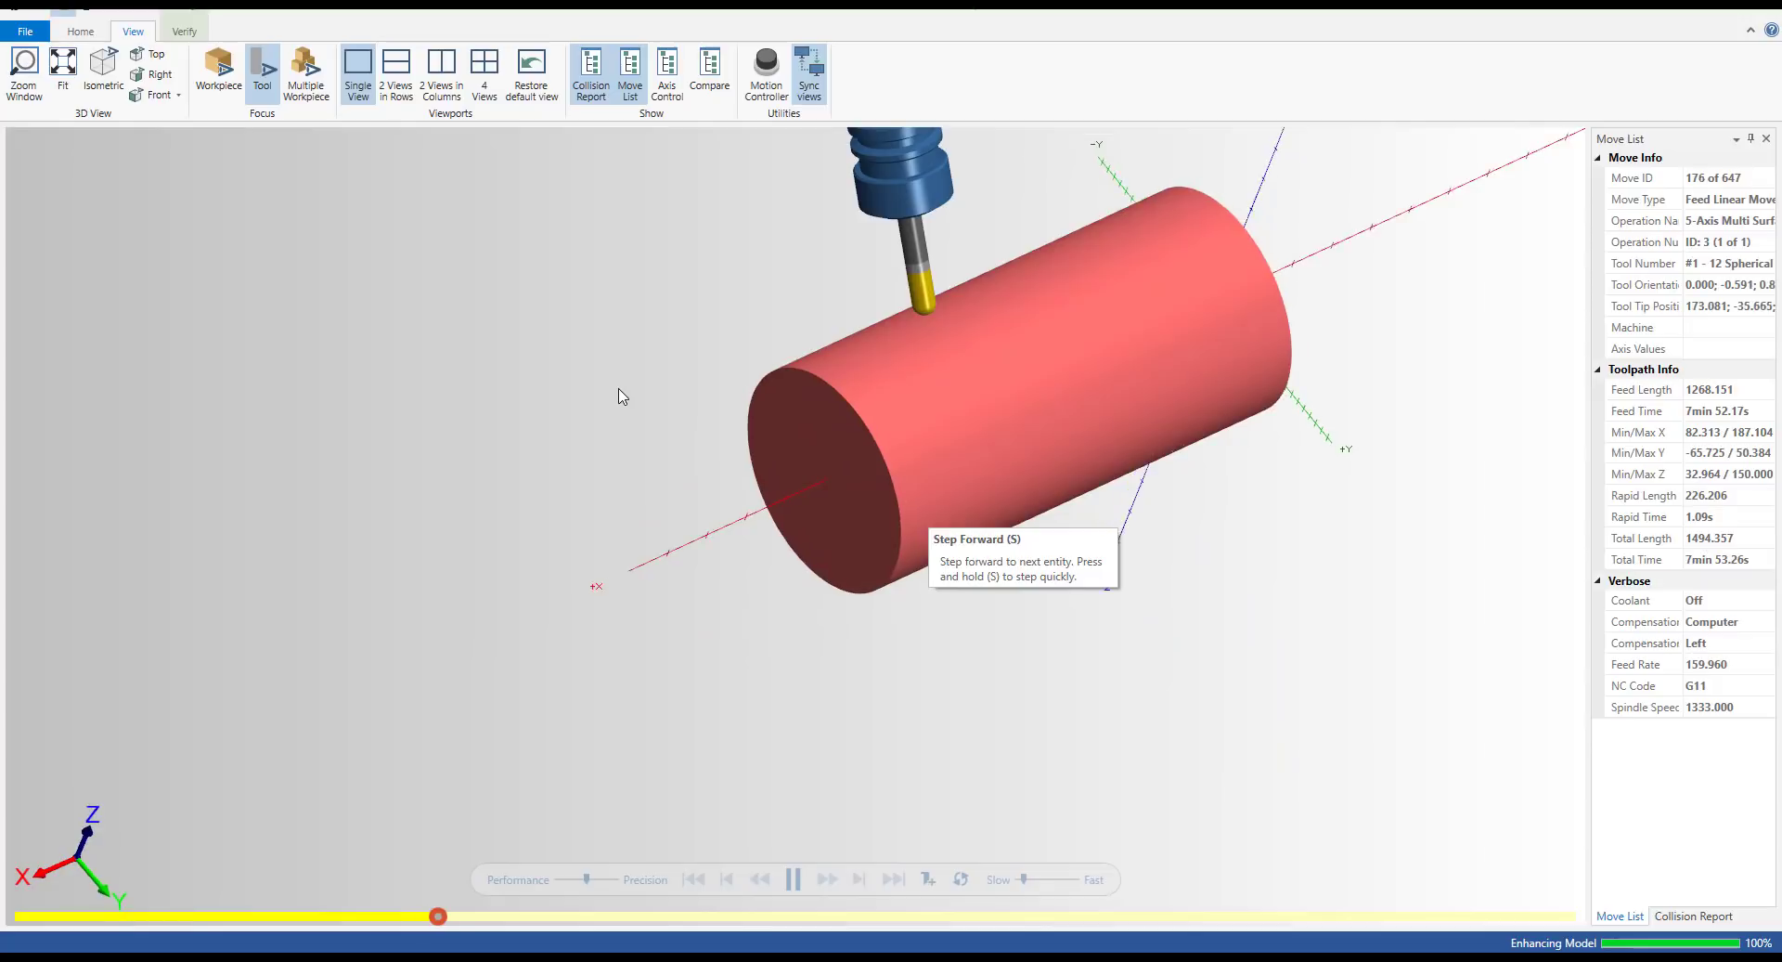
{"action": "left_click_drag", "start_coordinate": [1024, 879], "coordinate": [1034, 879]}
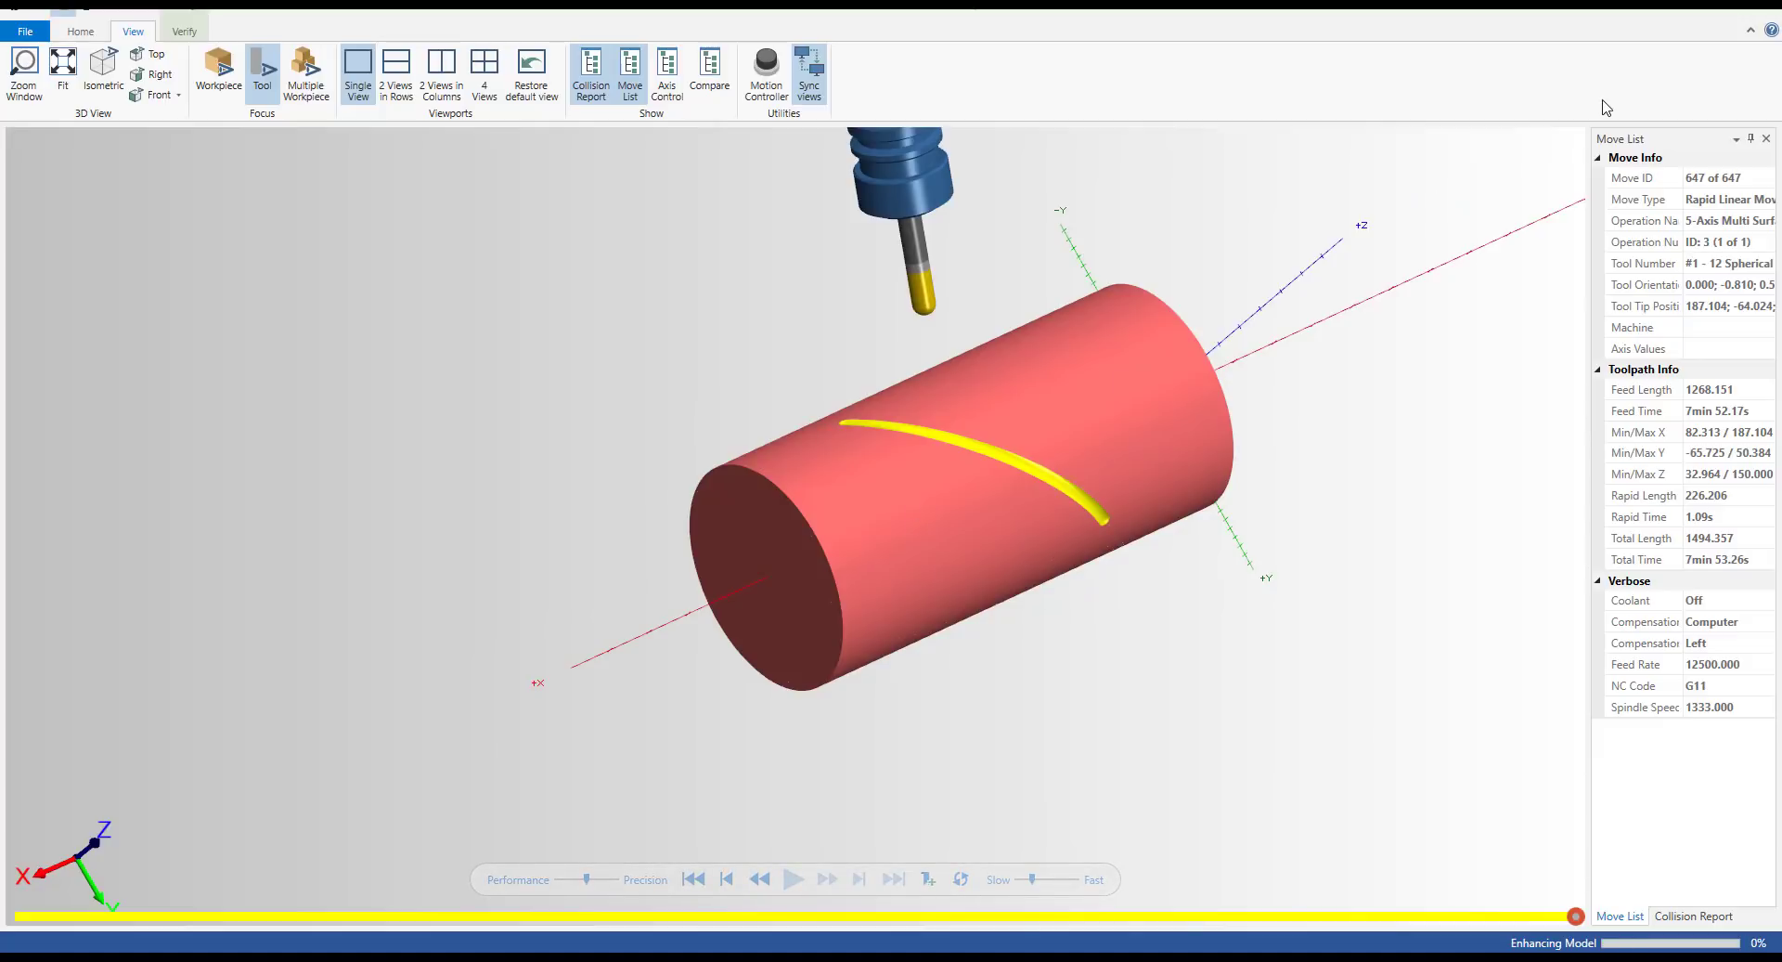
{"action": "left_click", "coordinate": [1761, 7]}
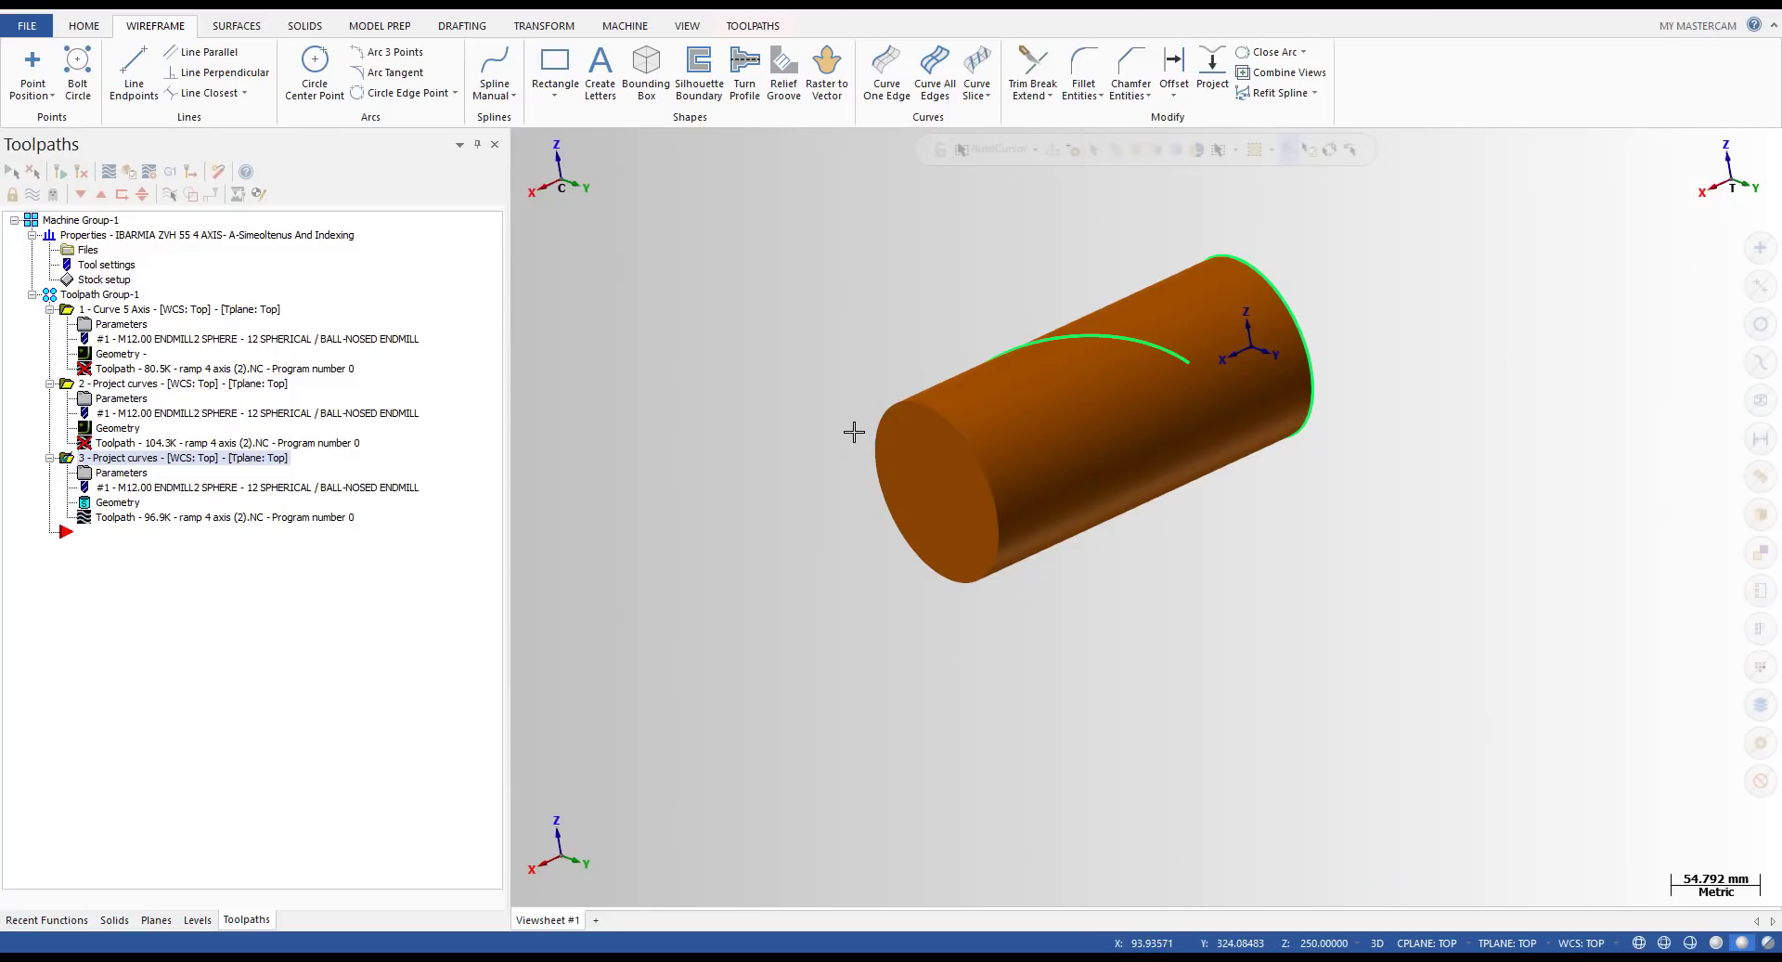
- Backplot the third operation again and scrub through its entire toolpath
{"action": "left_click", "coordinate": [144, 516]}
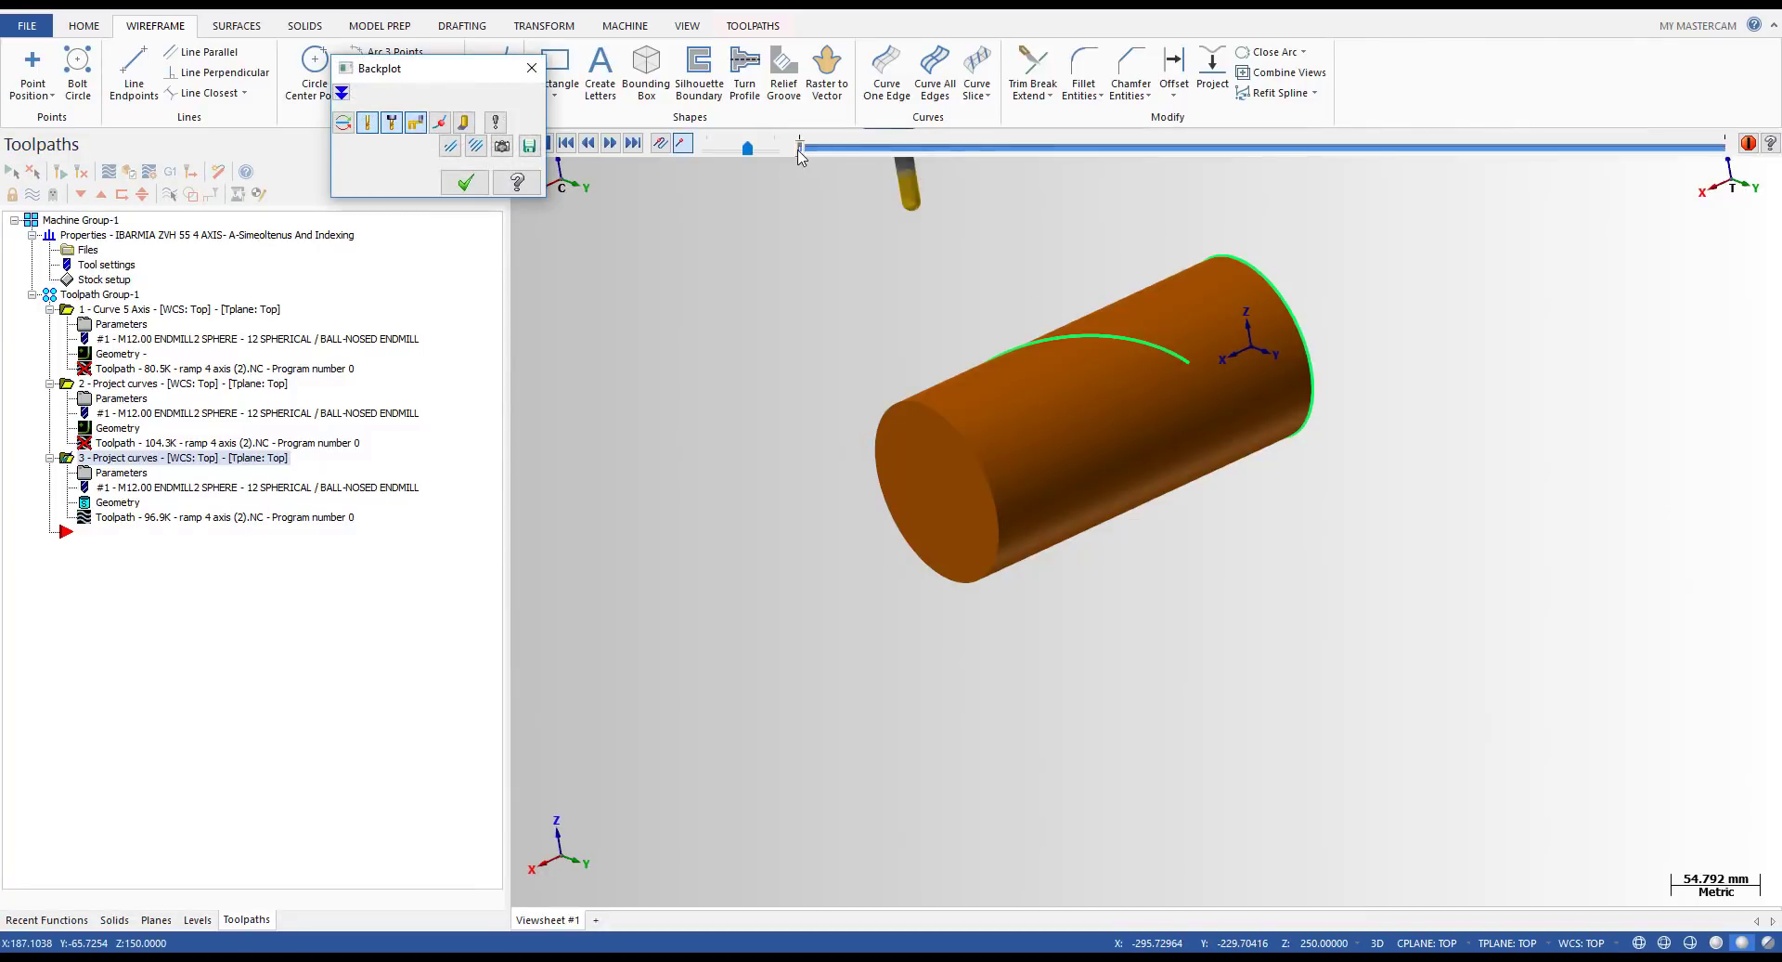
{"action": "left_click_drag", "start_coordinate": [799, 152], "coordinate": [1780, 248]}
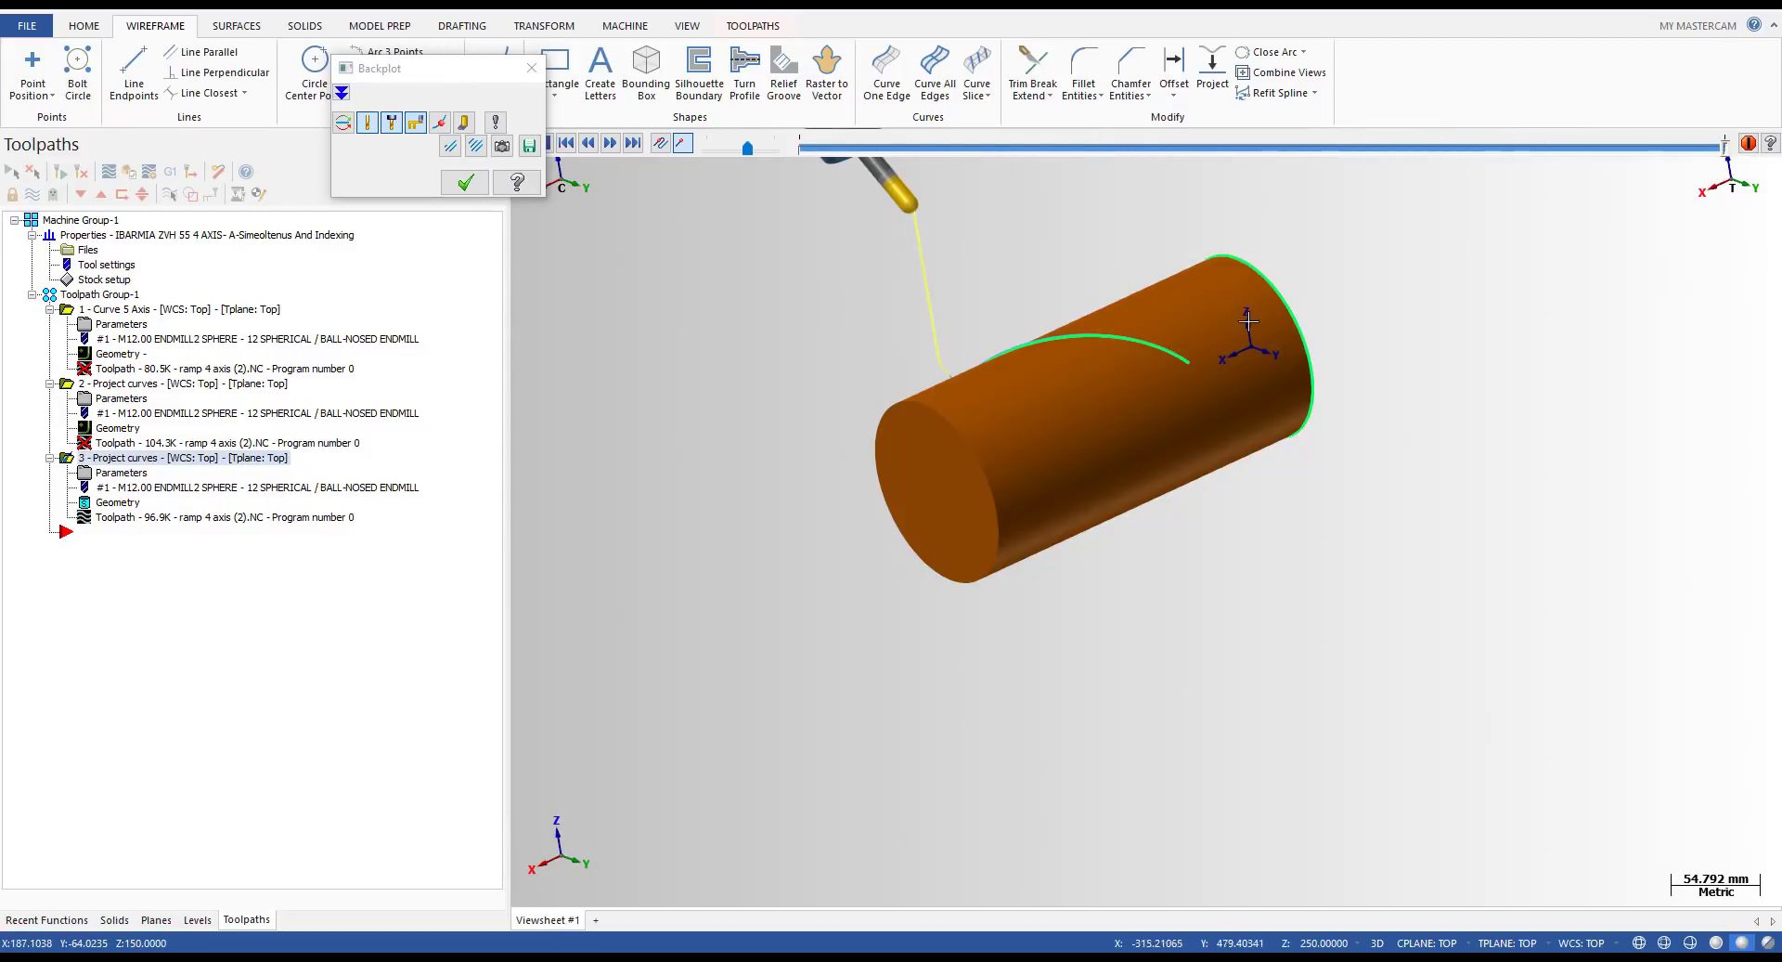
- Close the backplot and review the depth cut and ramp settings on the third operation's Roughing page
{"action": "left_click", "coordinate": [465, 182]}
{"action": "left_click", "coordinate": [164, 384]}
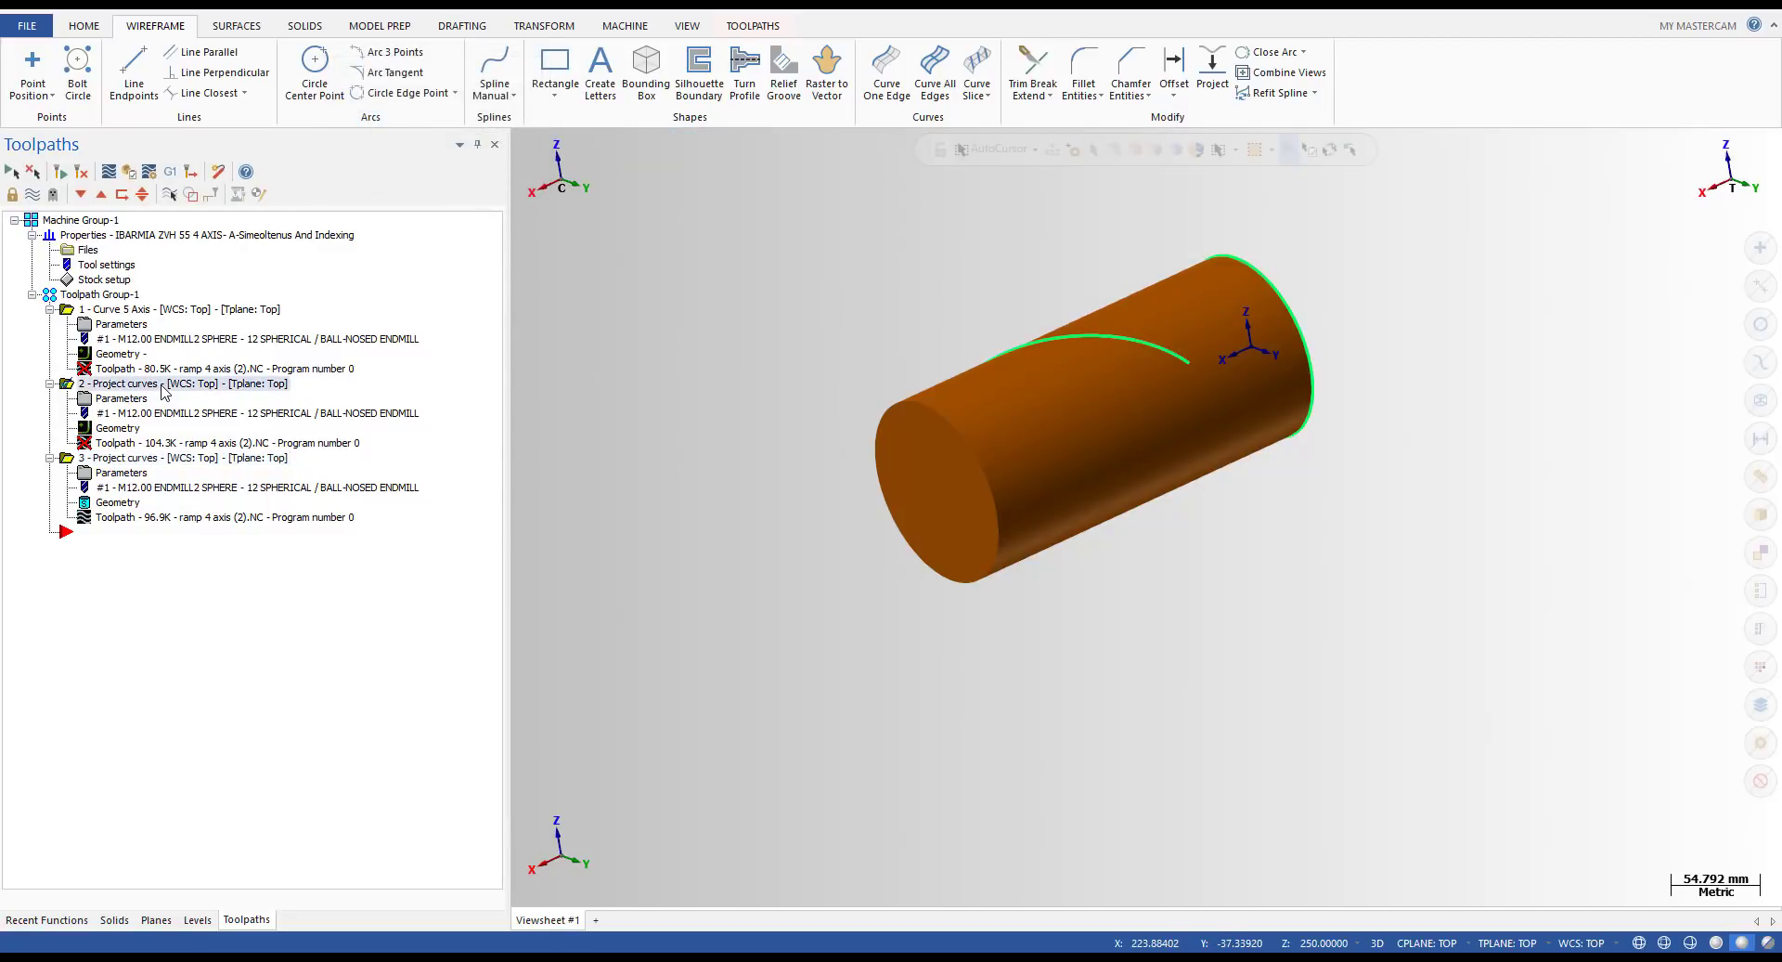
{"action": "left_click", "coordinate": [123, 473]}
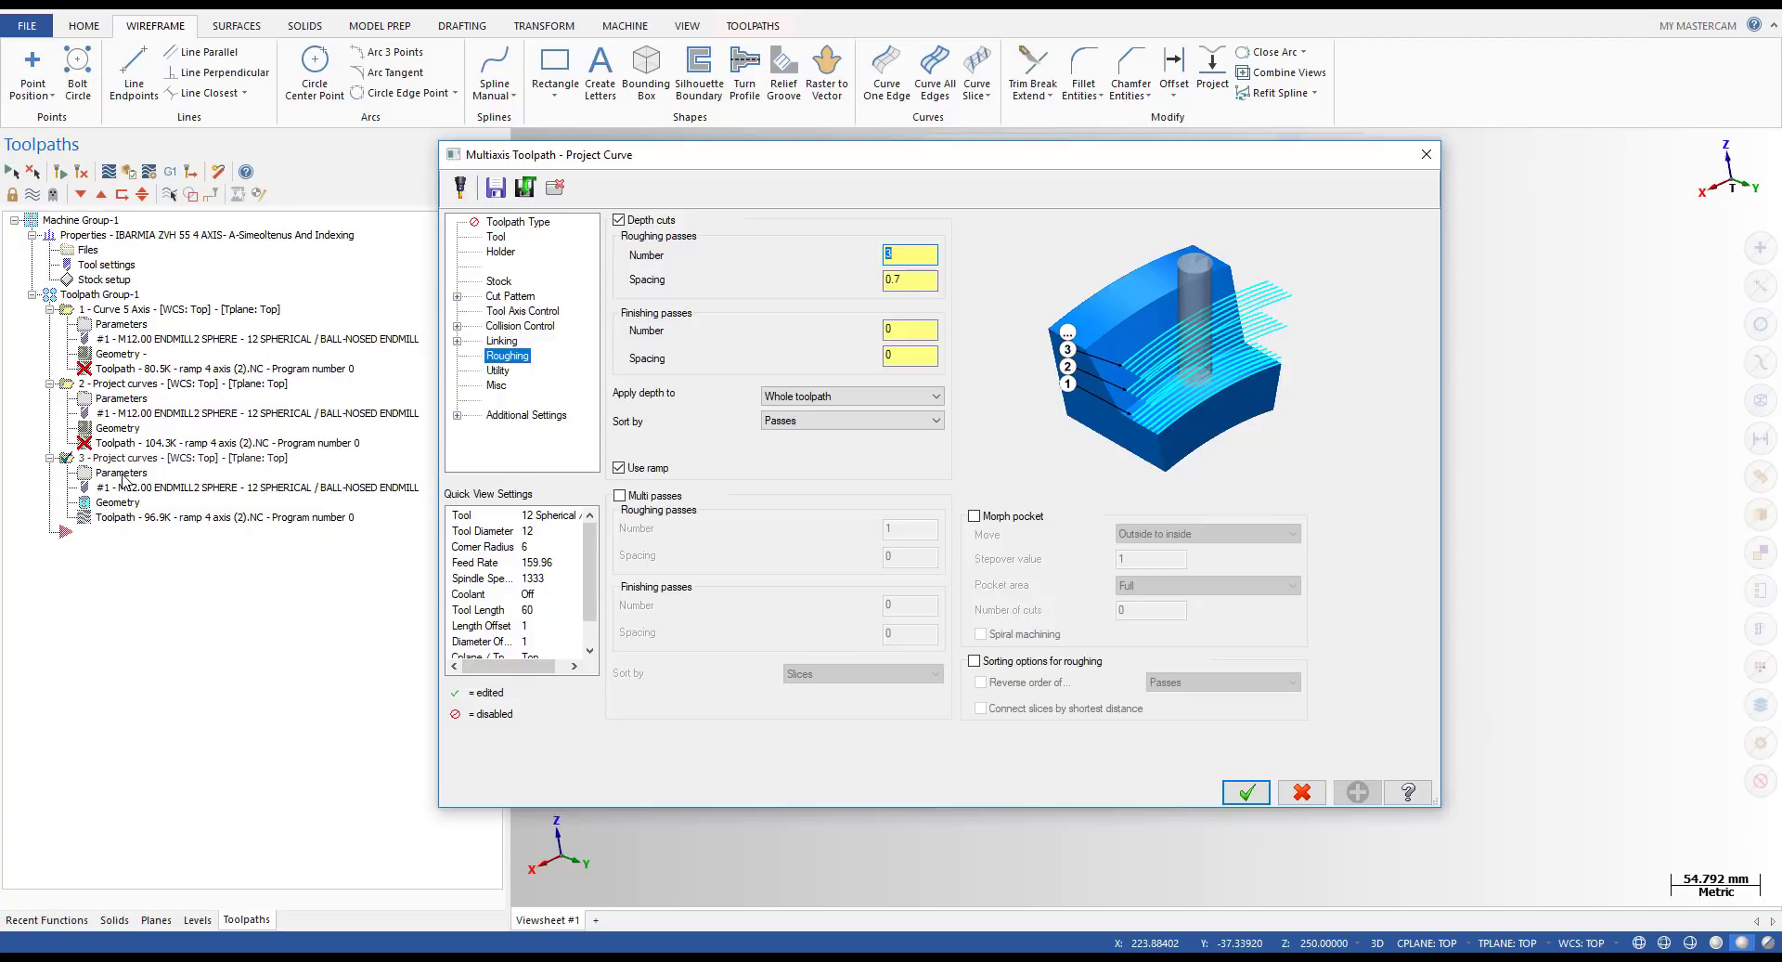
{"action": "key", "text": "Return"}
- Backplot the third Project Curve operation through to the end of its toolpath and close the backplot
{"action": "left_click", "coordinate": [110, 518]}
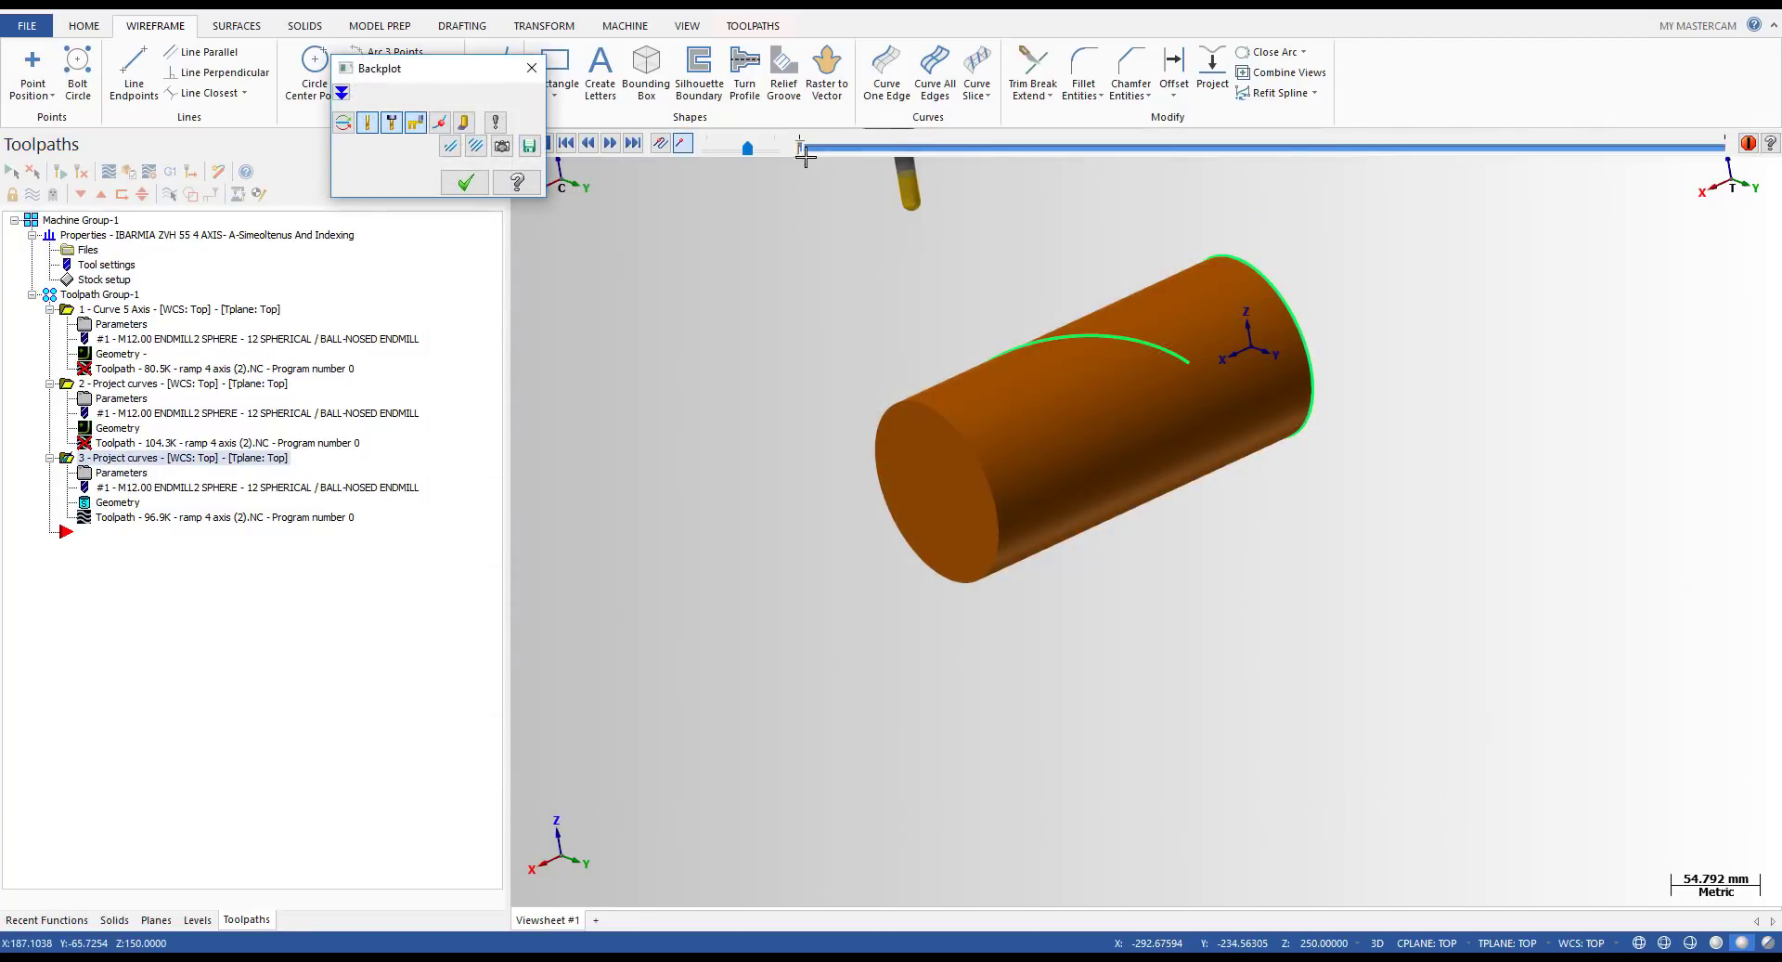
{"action": "left_click_drag", "start_coordinate": [947, 154], "coordinate": [1734, 200]}
{"action": "scroll", "coordinate": [1485, 308], "scroll_direction": "up", "scroll_amount": 2}
{"action": "key", "text": "alt+s"}
{"action": "key", "text": "Escape"}
{"action": "key", "text": "alt+s"}
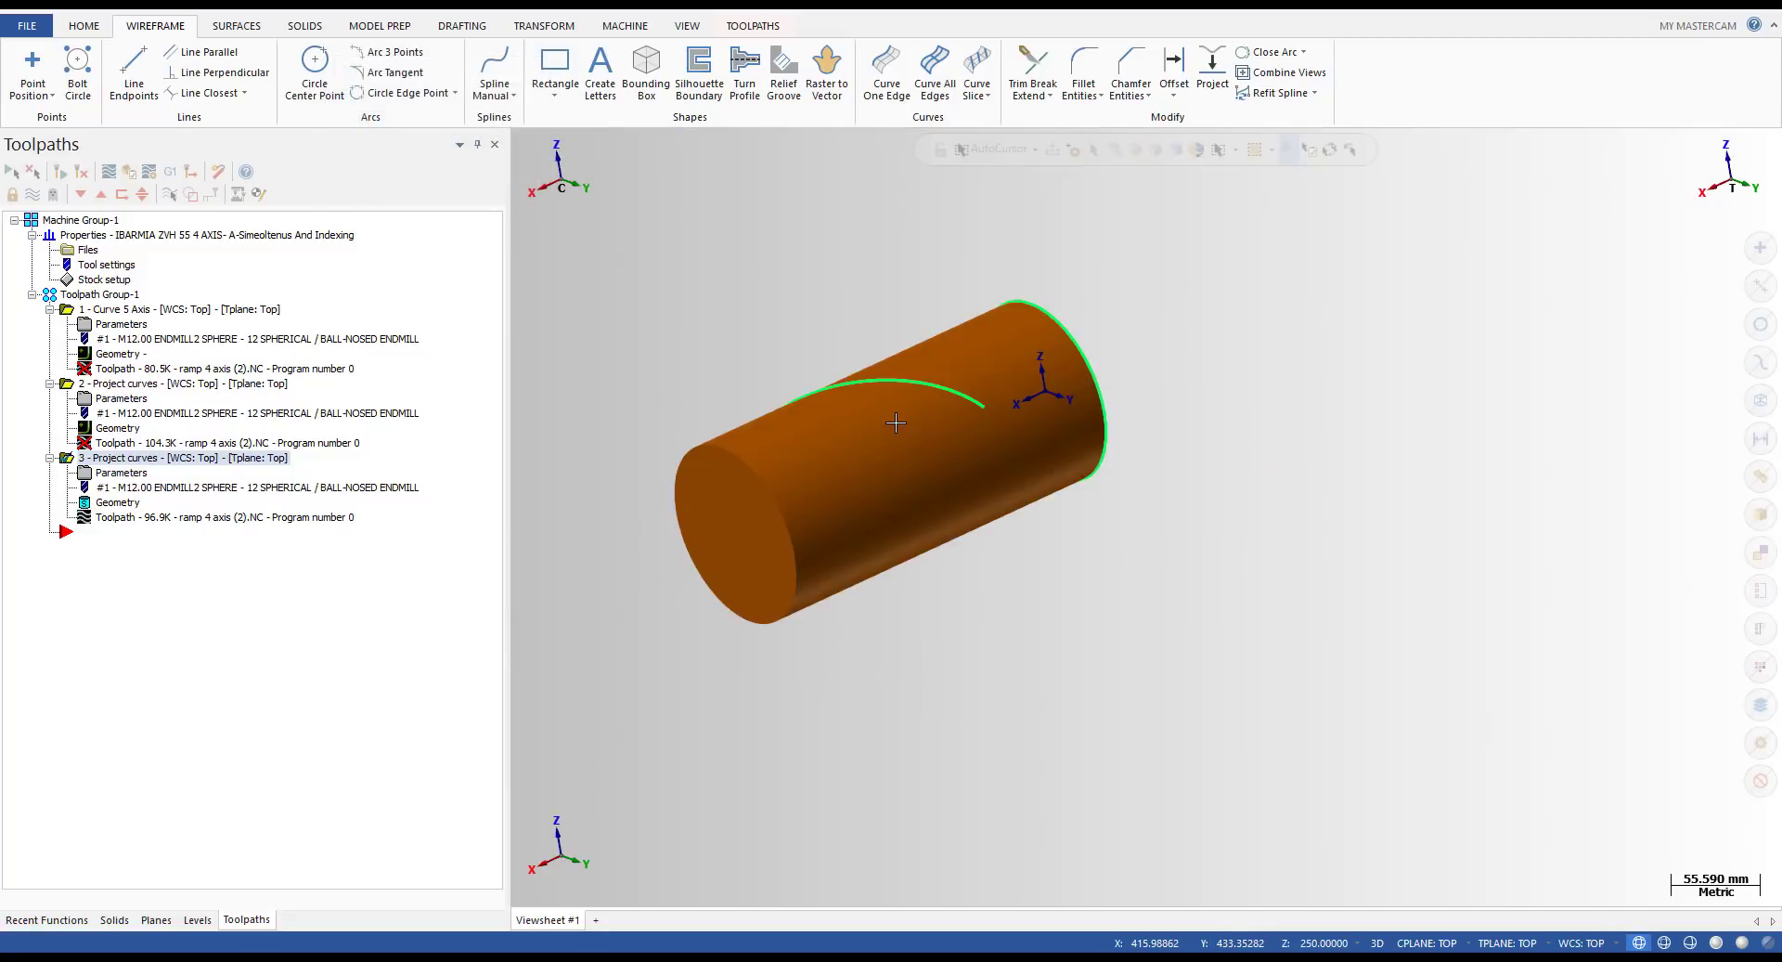
- Examine the shaded cylinder and its diagonal spline from the top view and from several tilted angles
{"action": "key", "text": "alt+1"}
{"action": "scroll", "coordinate": [894, 414], "scroll_direction": "down", "scroll_amount": 3}
{"action": "middle_click_drag", "start_coordinate": [874, 561], "coordinate": [827, 501]}
{"action": "scroll", "coordinate": [863, 564], "scroll_direction": "up", "scroll_amount": 8}
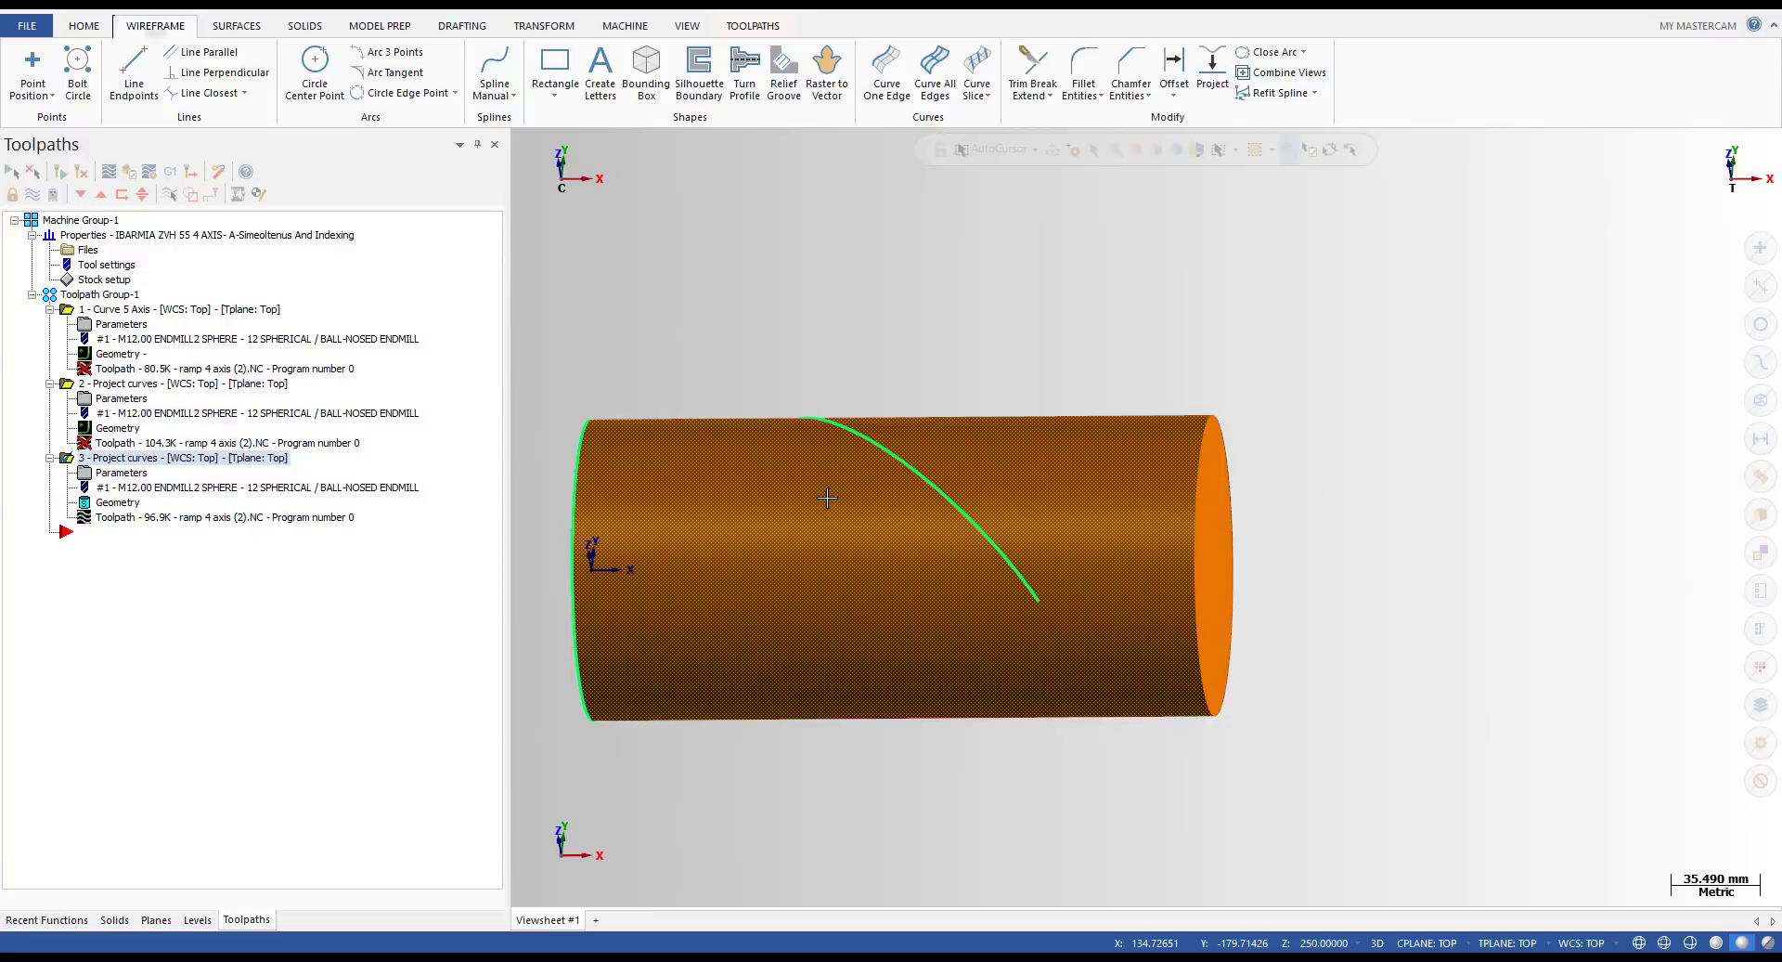
{"action": "scroll", "coordinate": [827, 496], "scroll_direction": "down", "scroll_amount": 5}
{"action": "key", "text": "alt+1"}
{"action": "scroll", "coordinate": [811, 617], "scroll_direction": "up", "scroll_amount": 4}
{"action": "middle_click_drag", "start_coordinate": [812, 616], "coordinate": [924, 440]}
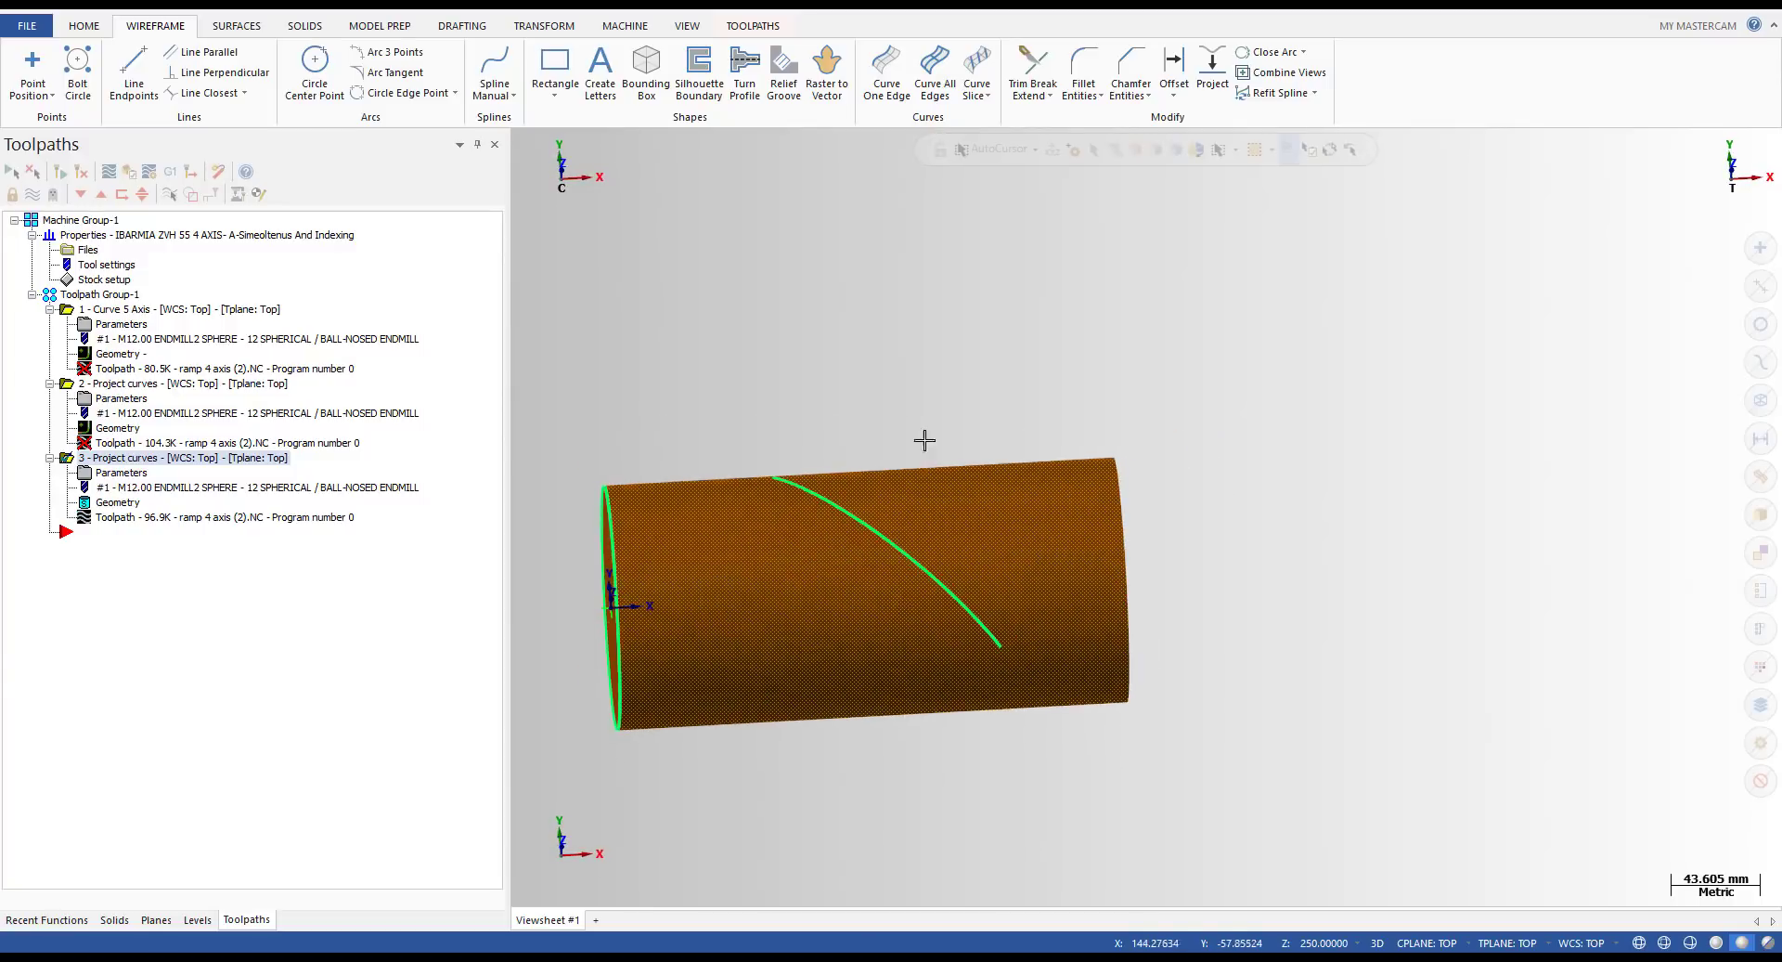
{"action": "scroll", "coordinate": [916, 380], "scroll_direction": "down", "scroll_amount": 2}
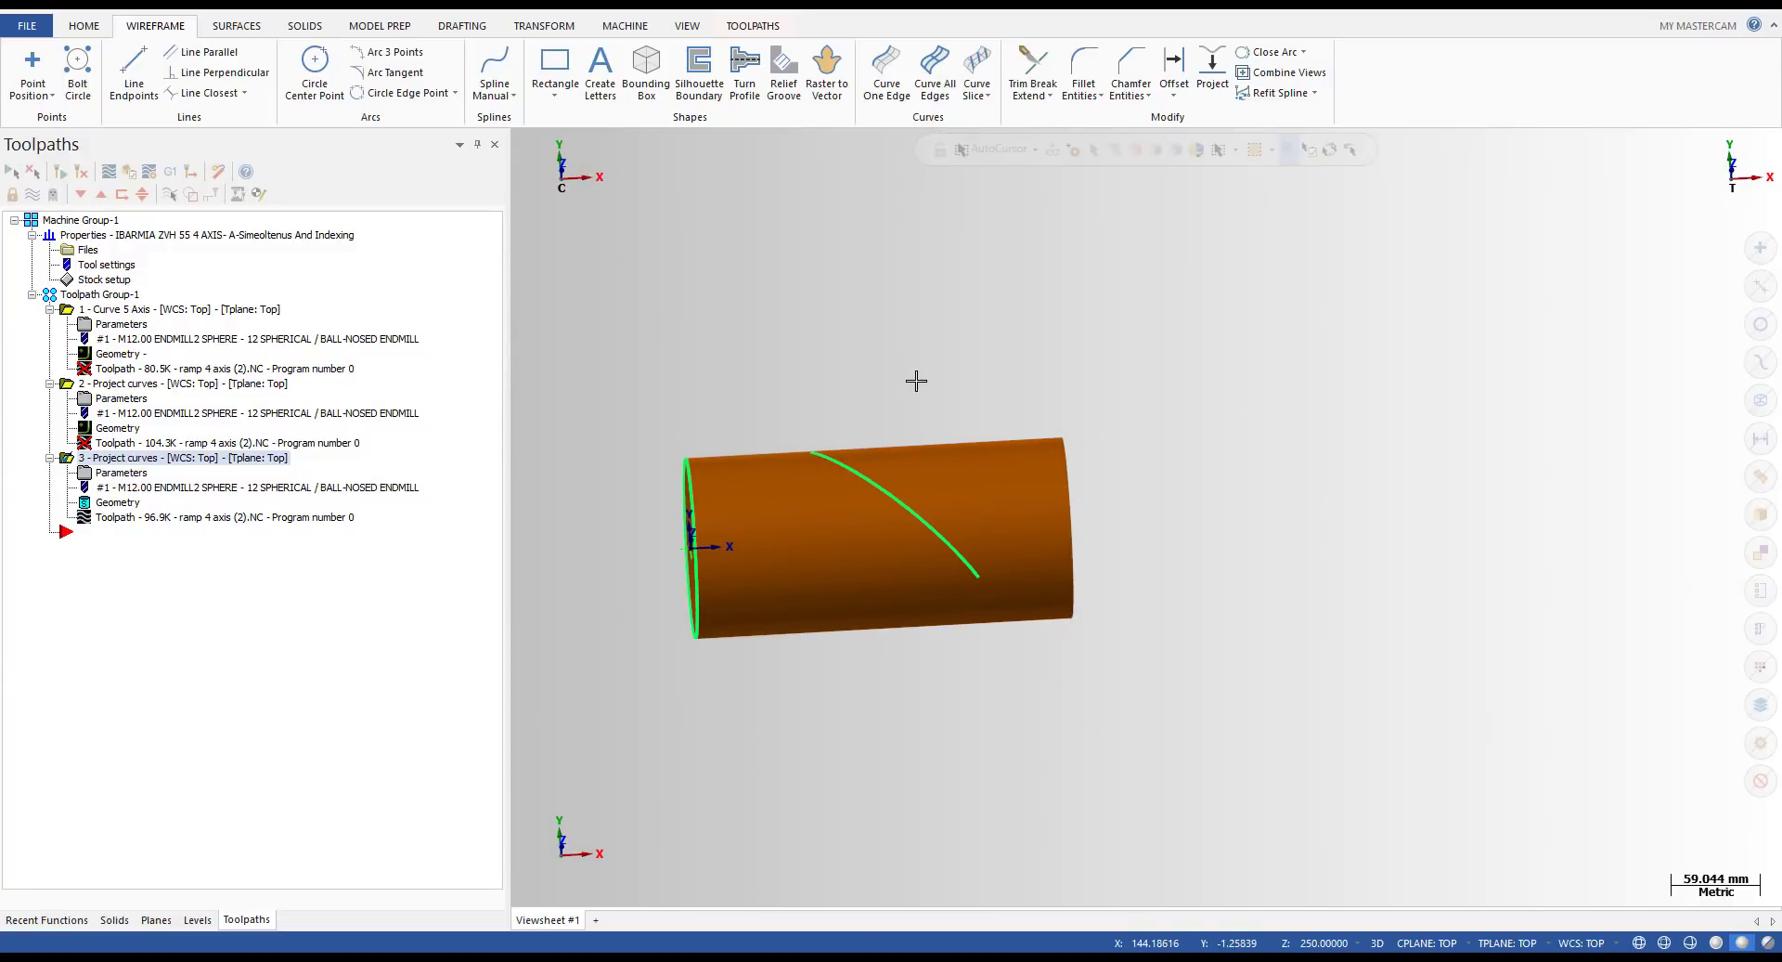
{"action": "scroll", "coordinate": [1024, 393], "scroll_direction": "down", "scroll_amount": 2}
{"action": "scroll", "coordinate": [901, 500], "scroll_direction": "up", "scroll_amount": 4}
{"action": "middle_click_drag", "start_coordinate": [901, 499], "coordinate": [850, 448]}
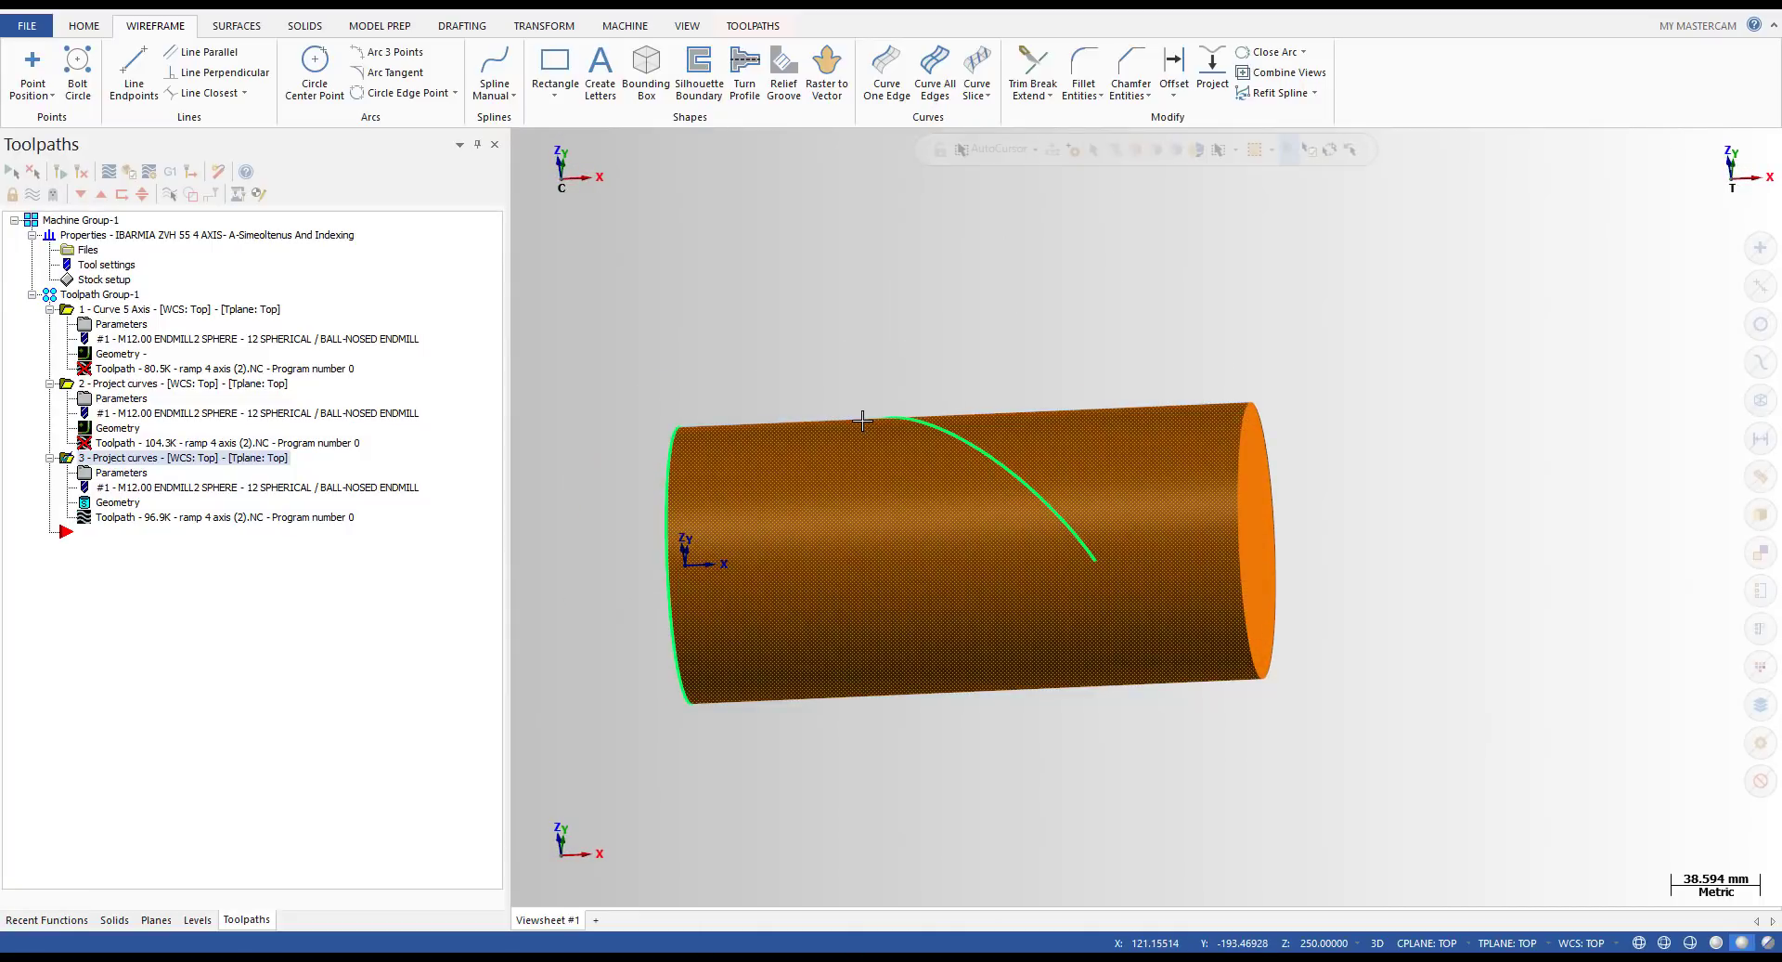
{"action": "middle_click_drag", "start_coordinate": [862, 525], "coordinate": [928, 510]}
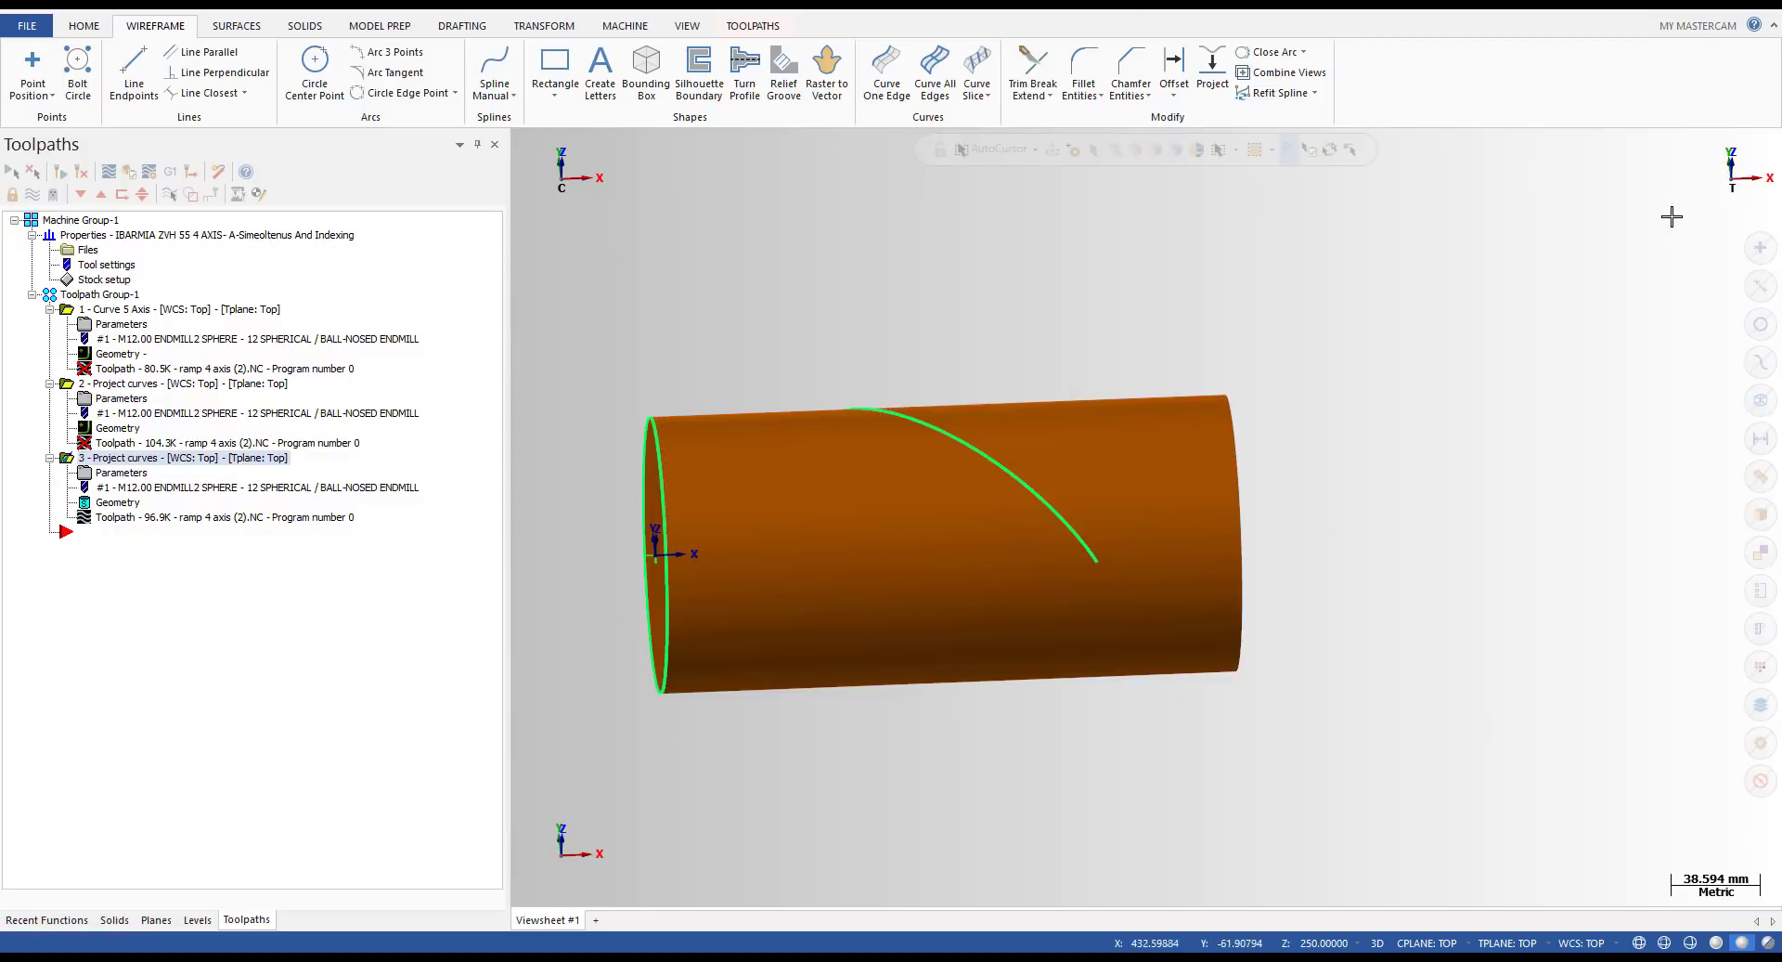
{"action": "left_click", "coordinate": [787, 960]}
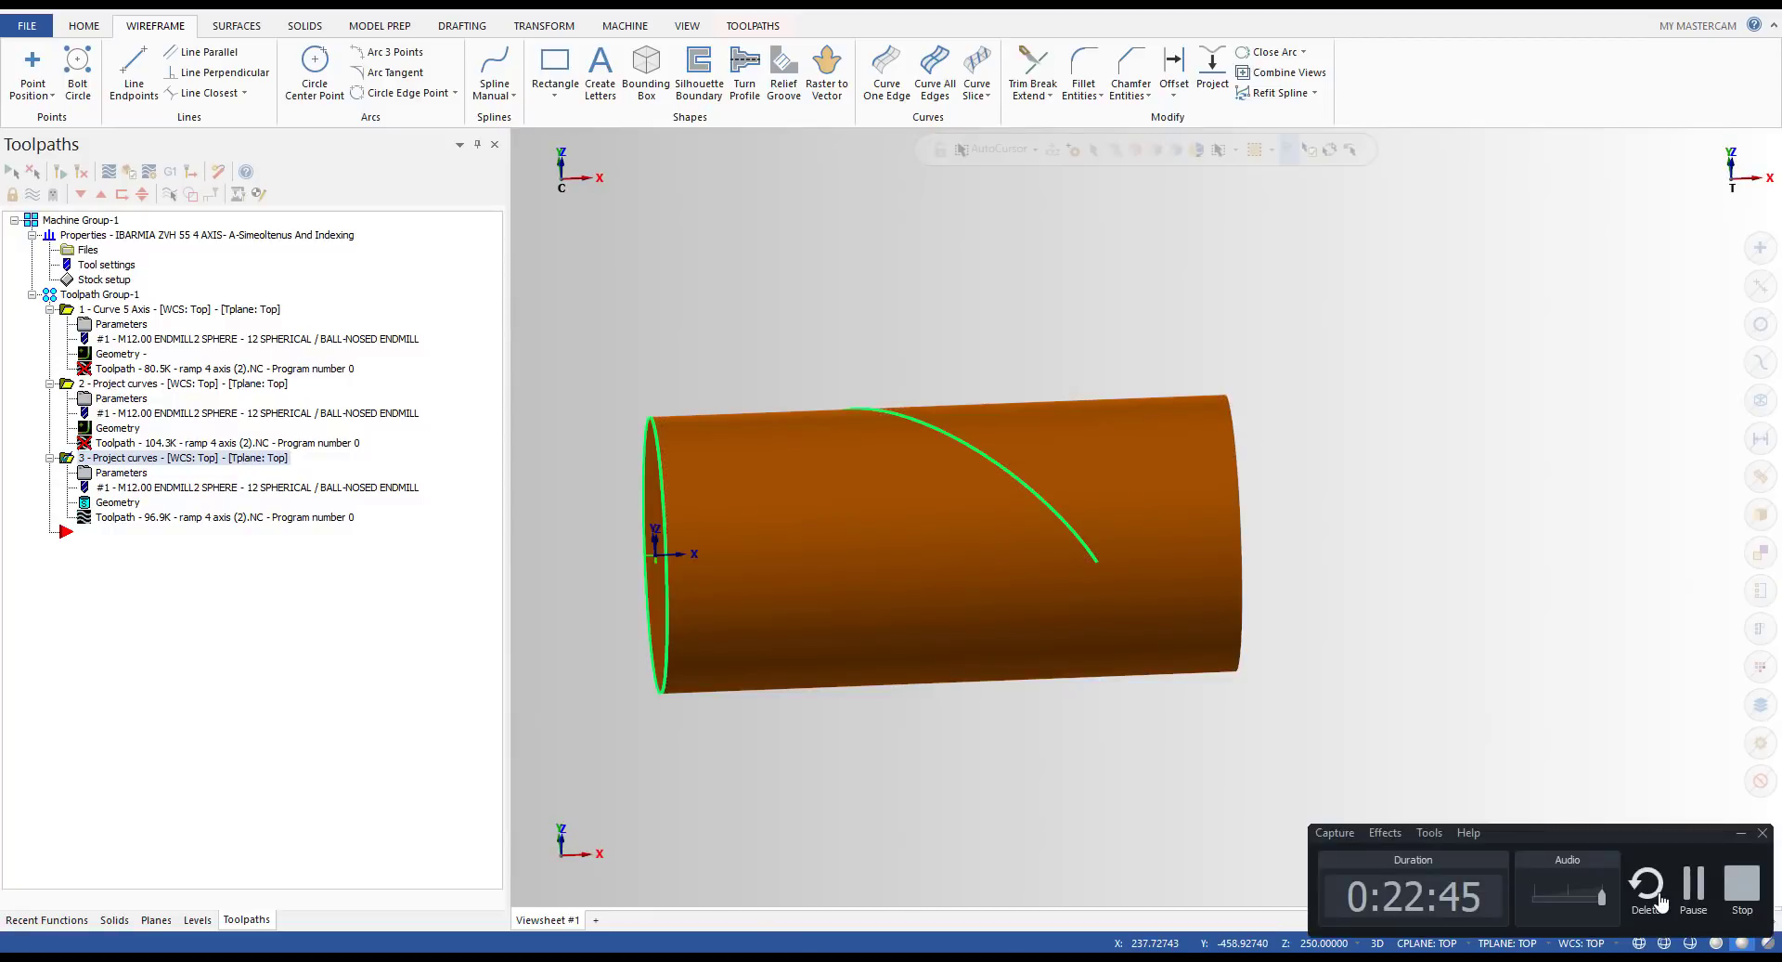